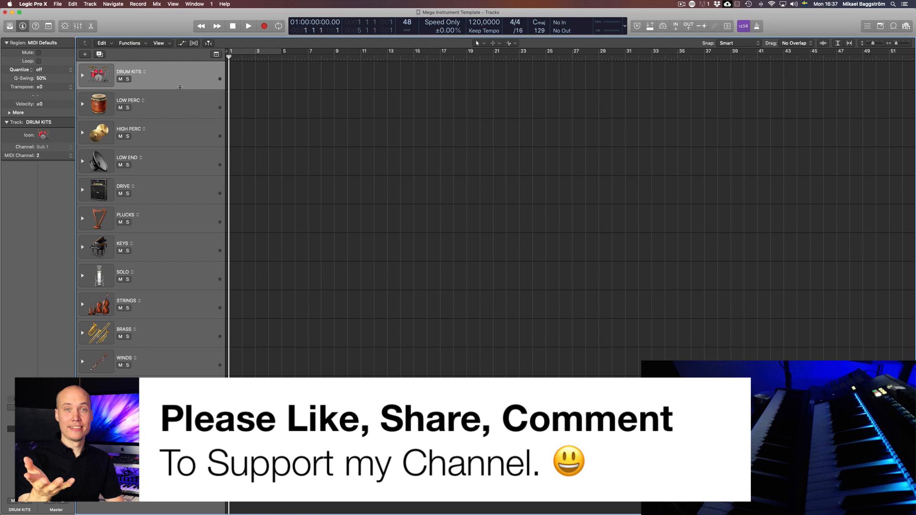
Look over the first track stacks, then expand the DRUM KITS stack and select the Inst 1 track inside it.
left_click(167, 97)
left_click(173, 134)
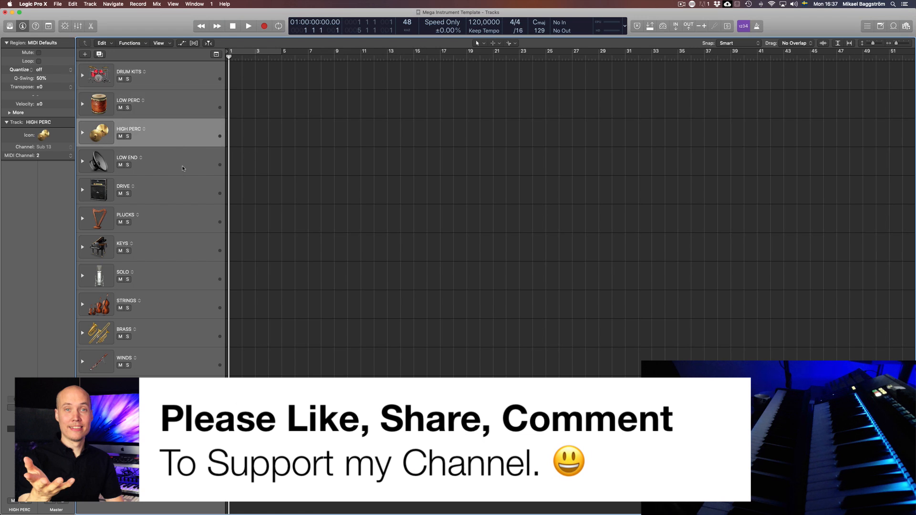
key("Down")
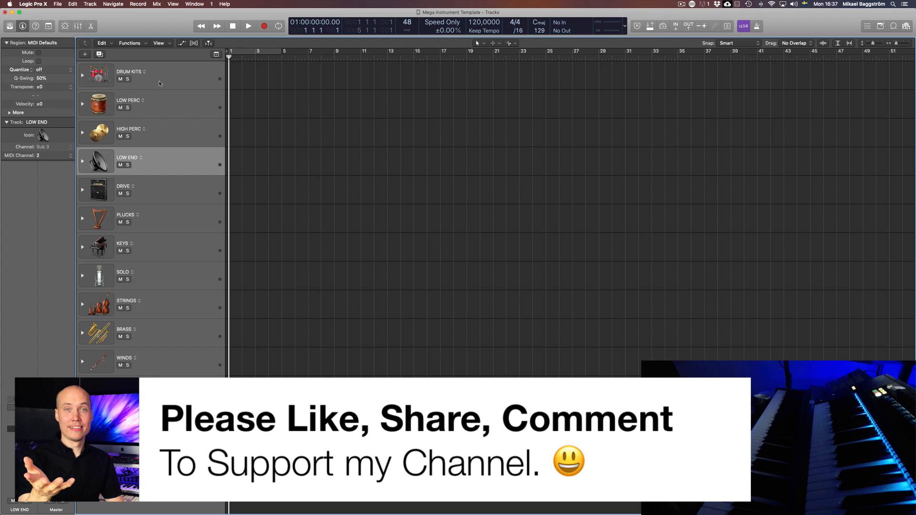
left_click(179, 79)
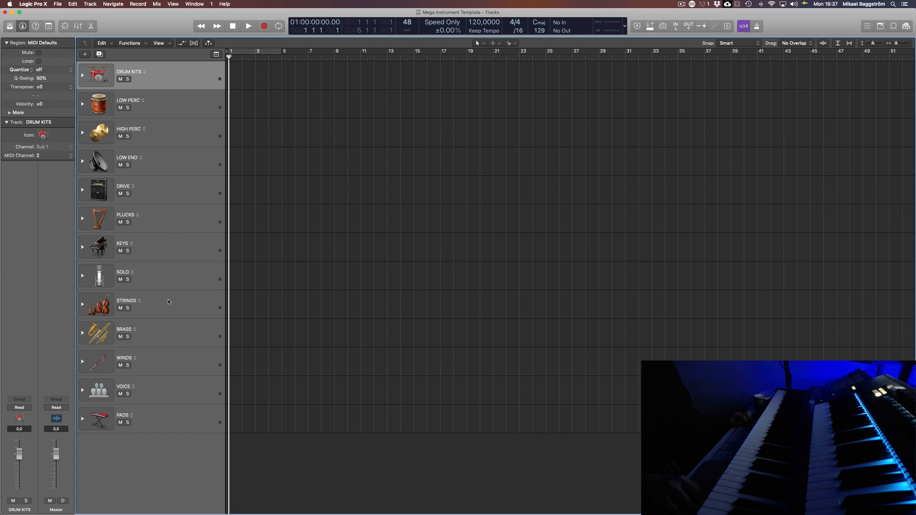
left_click(82, 76)
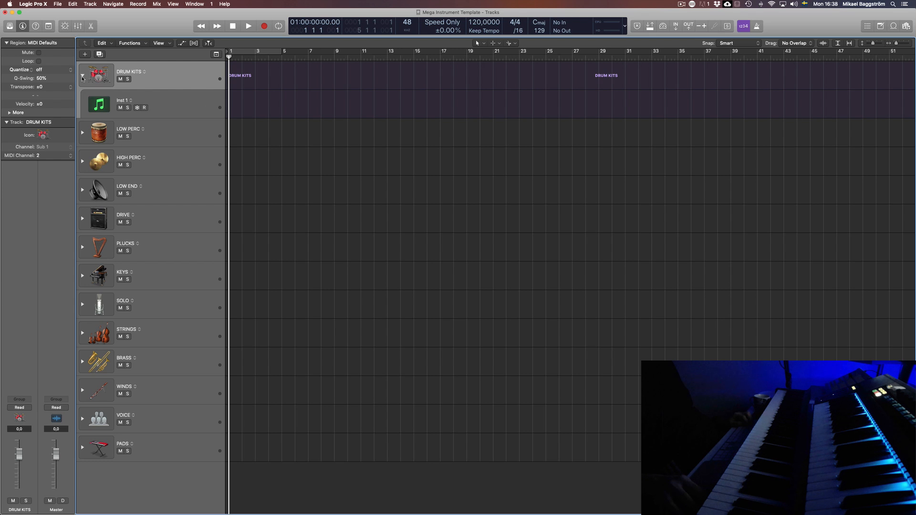
left_click(173, 102)
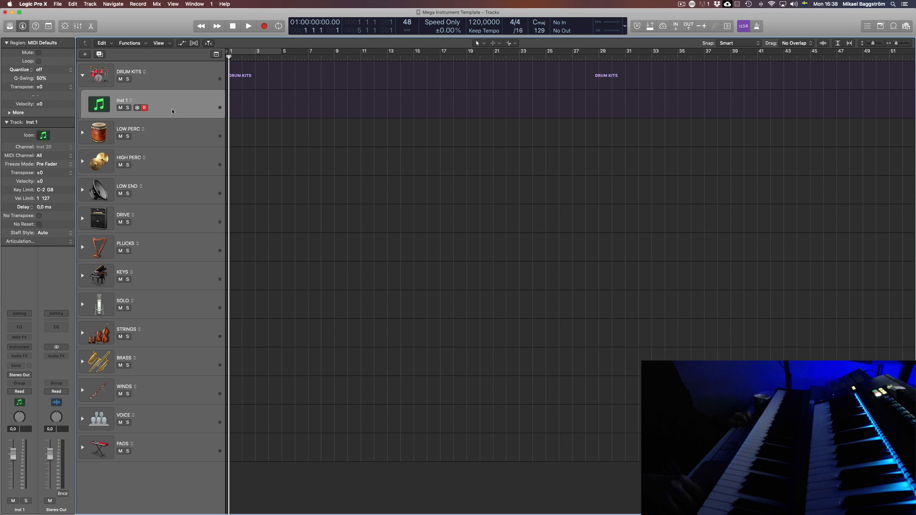
Expand the LOW PERC stack to view its instrument track, then collapse the stack again.
left_click(170, 136)
left_click(82, 135)
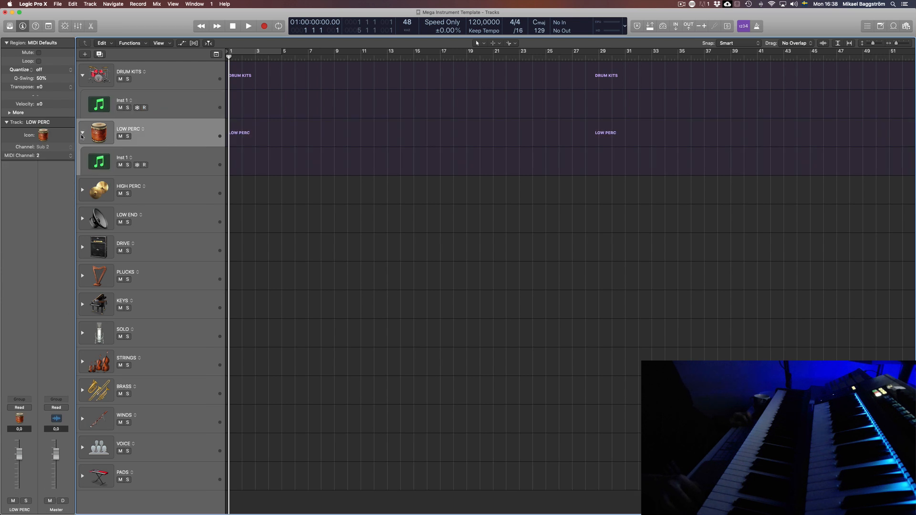
left_click(176, 160)
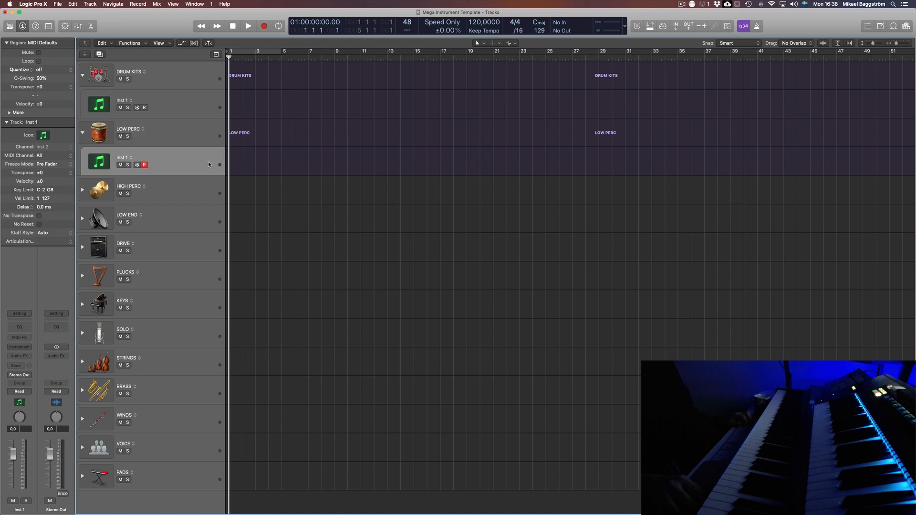
left_click(82, 134)
Expand the HIGH PERC stack to view its instrument track, then collapse the stack again.
left_click(167, 159)
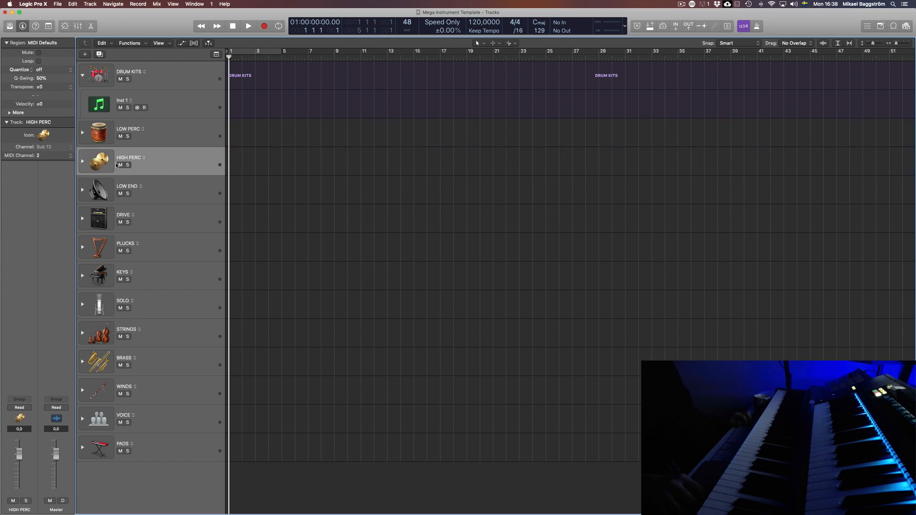
left_click(82, 161)
left_click(175, 182)
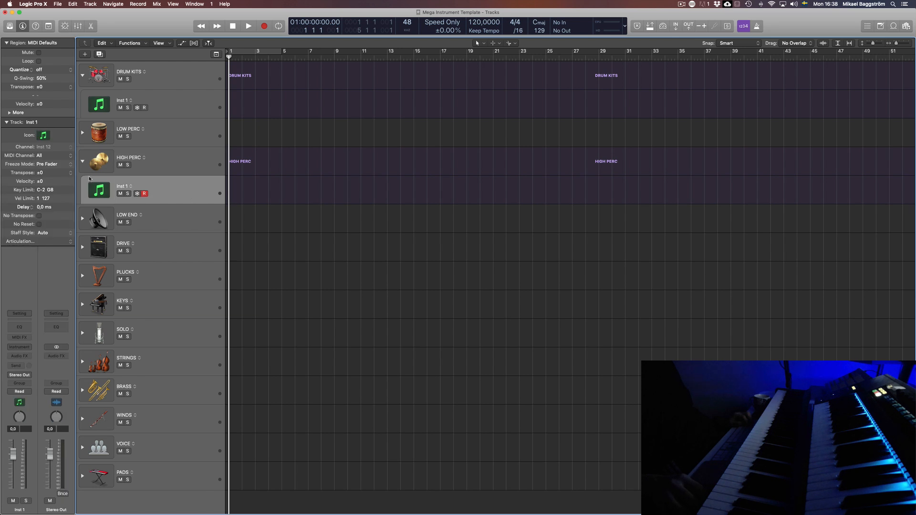
left_click(83, 162)
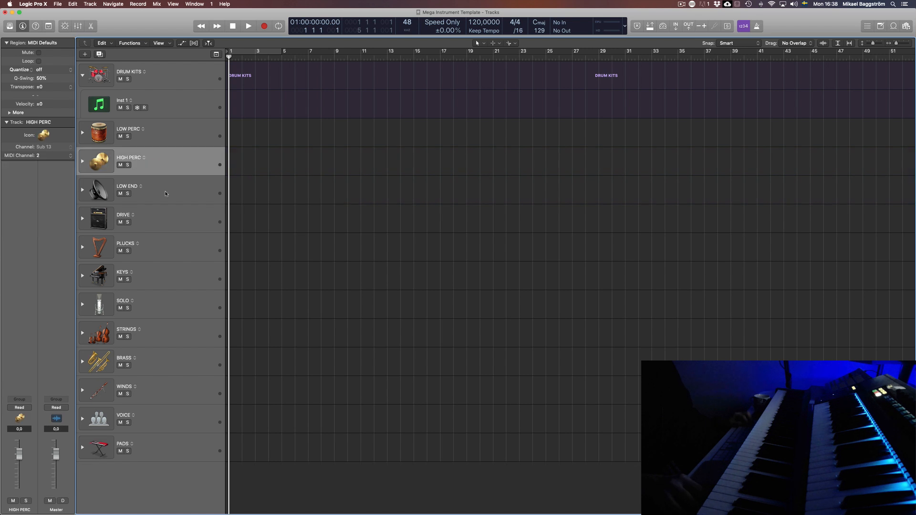
Review the stacks from LOW END through PADS one by one, with the DRUM KITS stack collapsed.
left_click(166, 190)
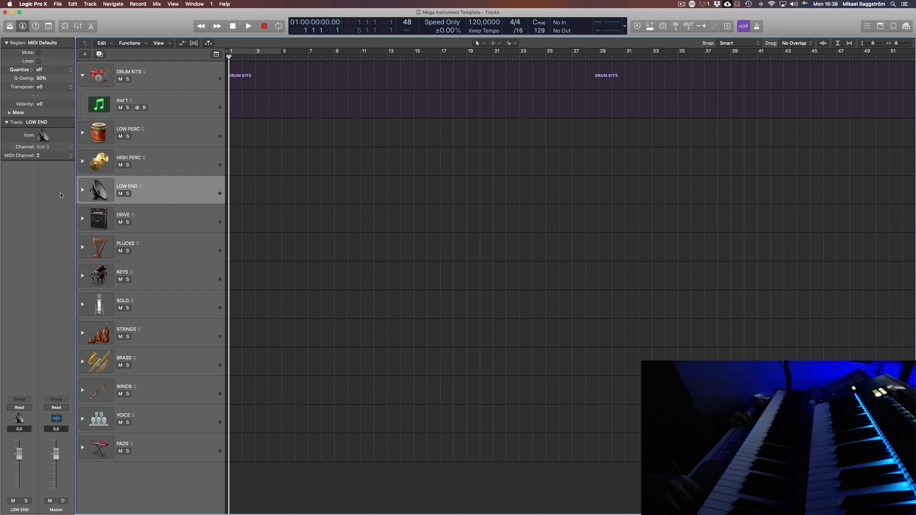
left_click(153, 222)
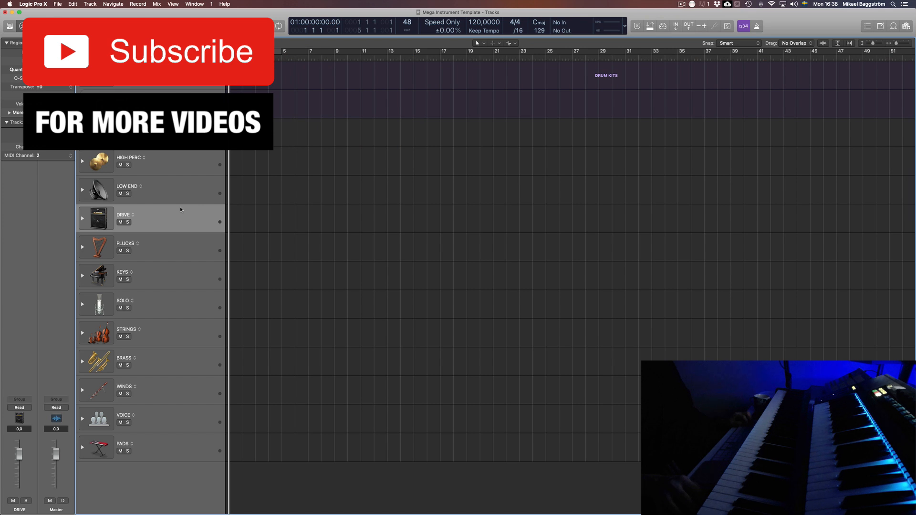
left_click(178, 239)
scroll(157, 227, "down", 1)
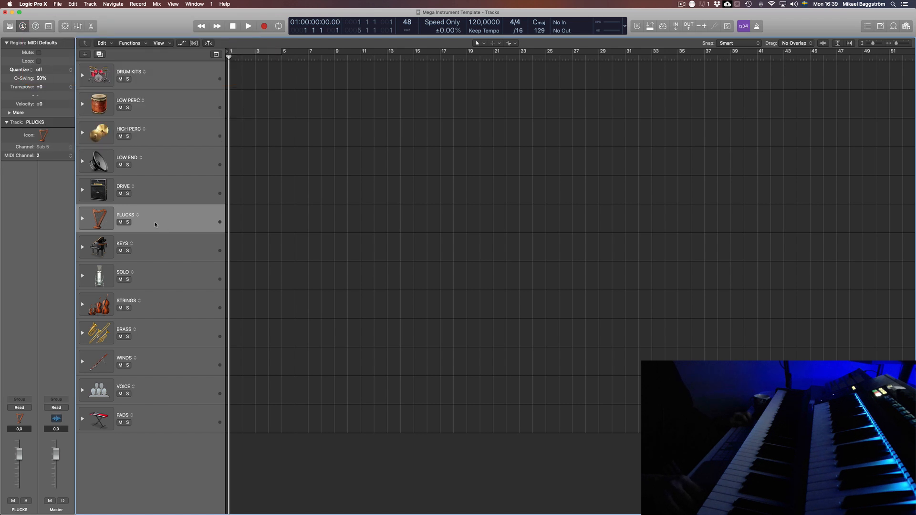
left_click(151, 251)
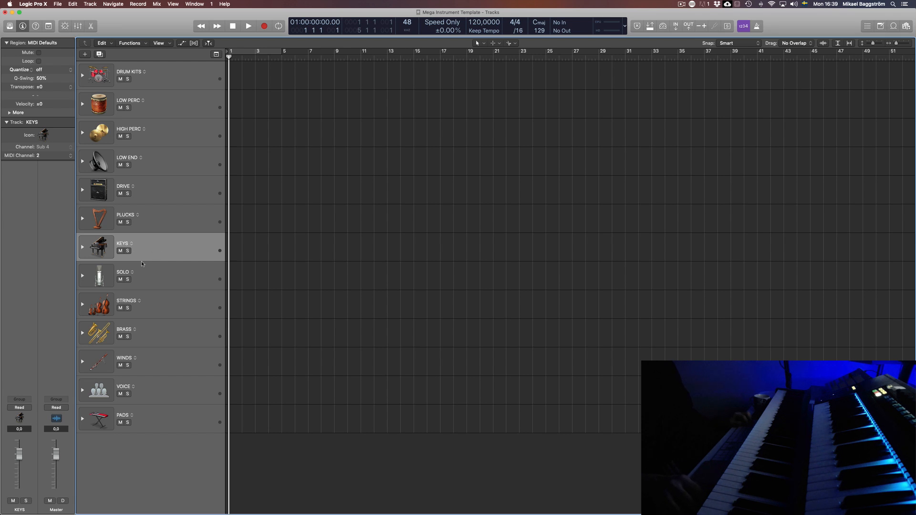
left_click(156, 275)
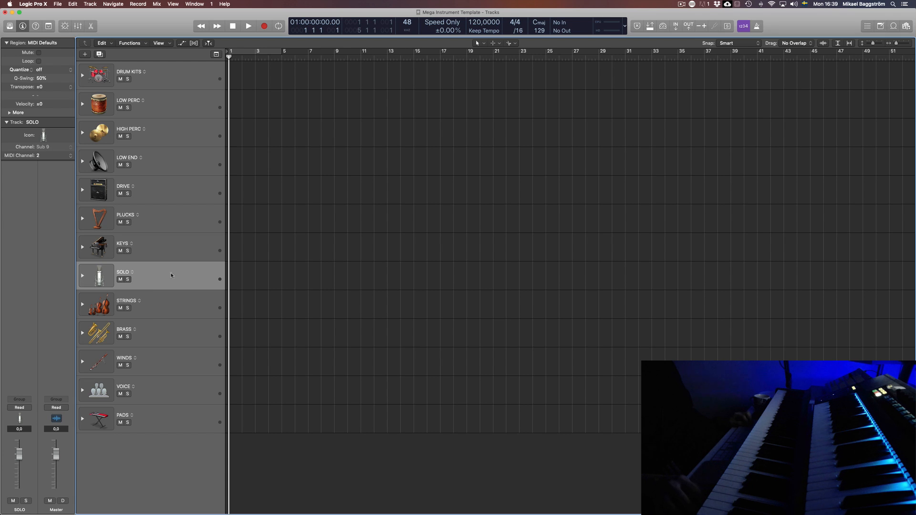
left_click(155, 307)
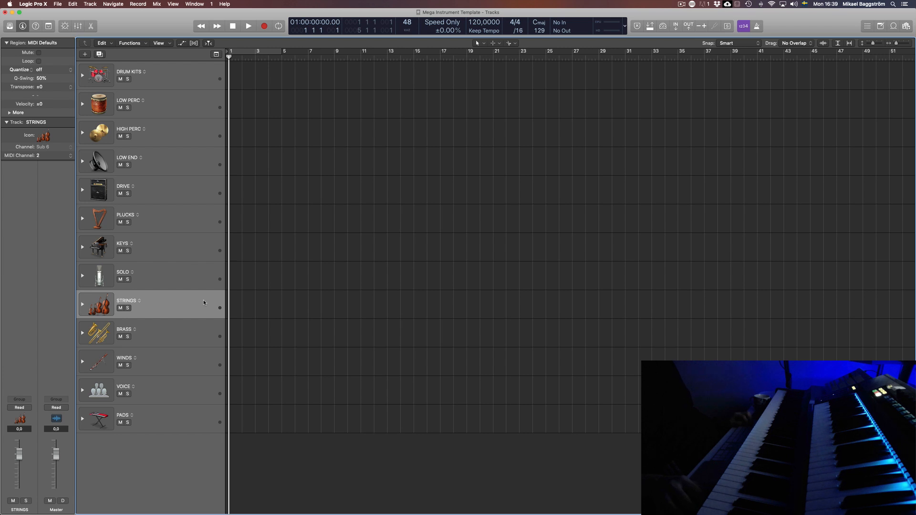
left_click(151, 328)
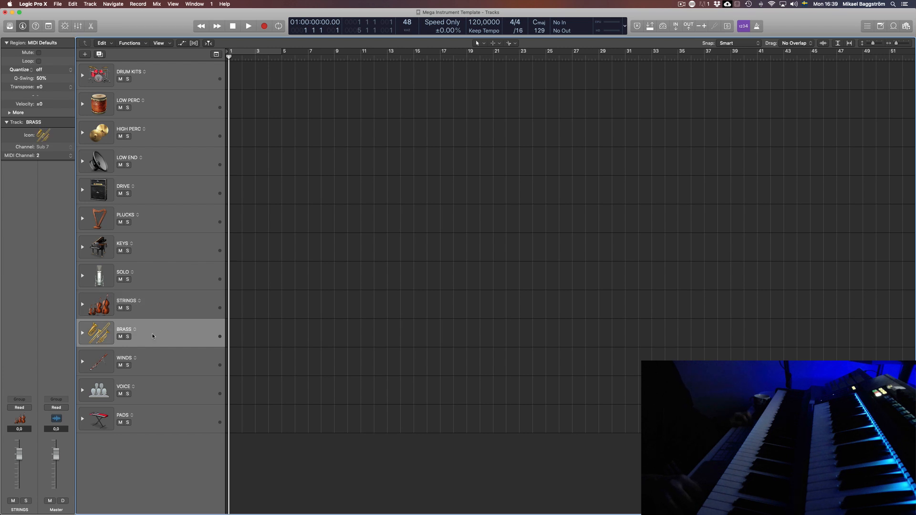
left_click(158, 354)
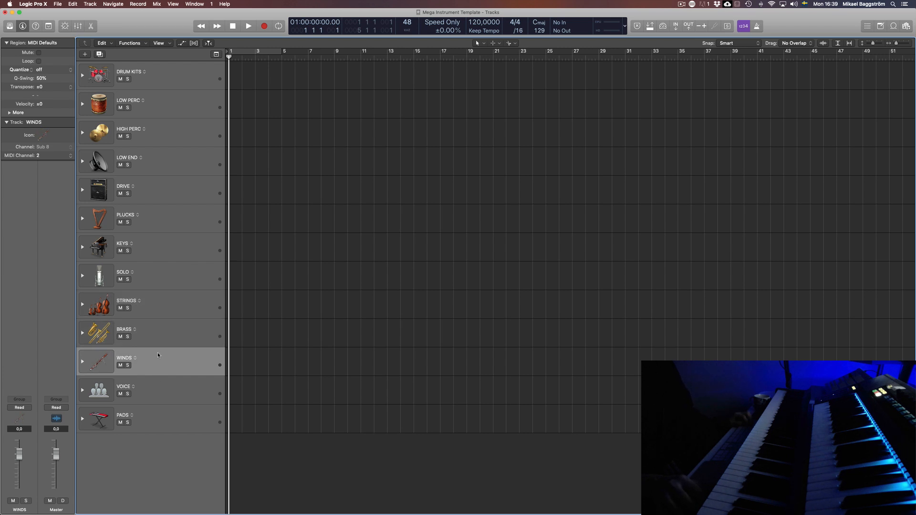
left_click(163, 390)
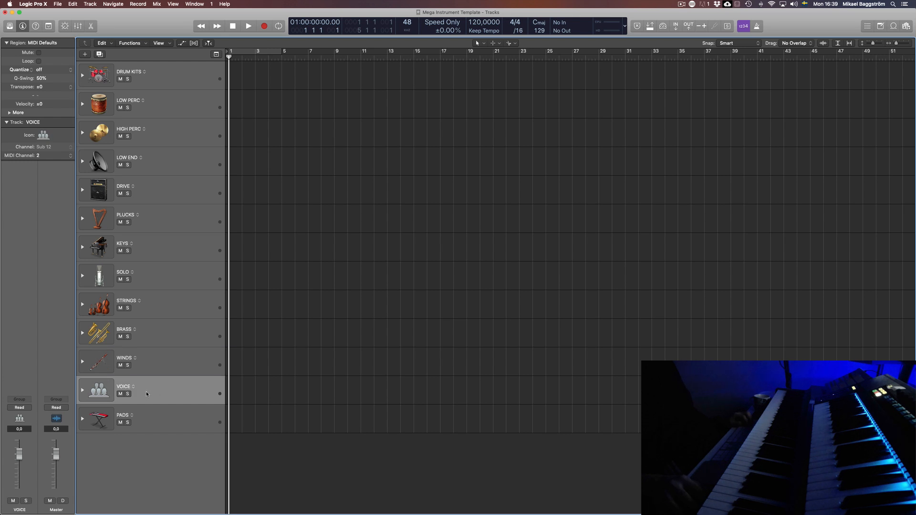
left_click(163, 421)
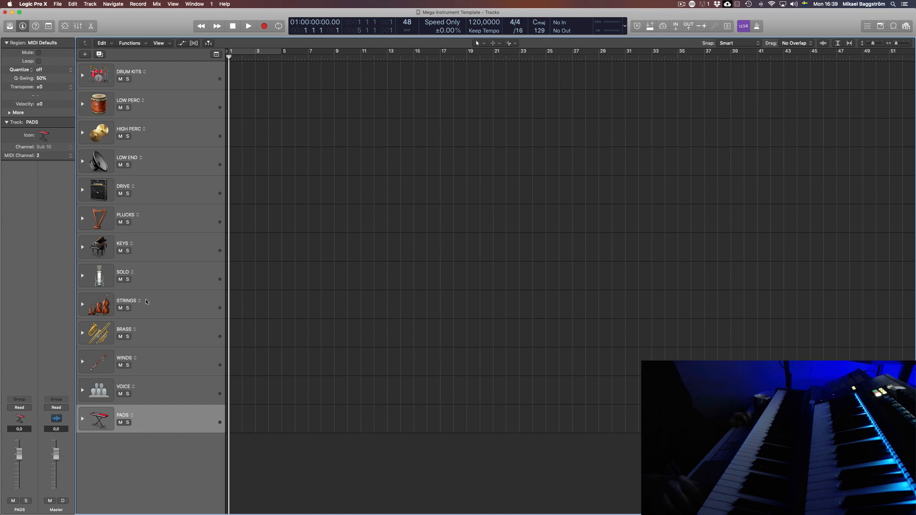
left_click(148, 218)
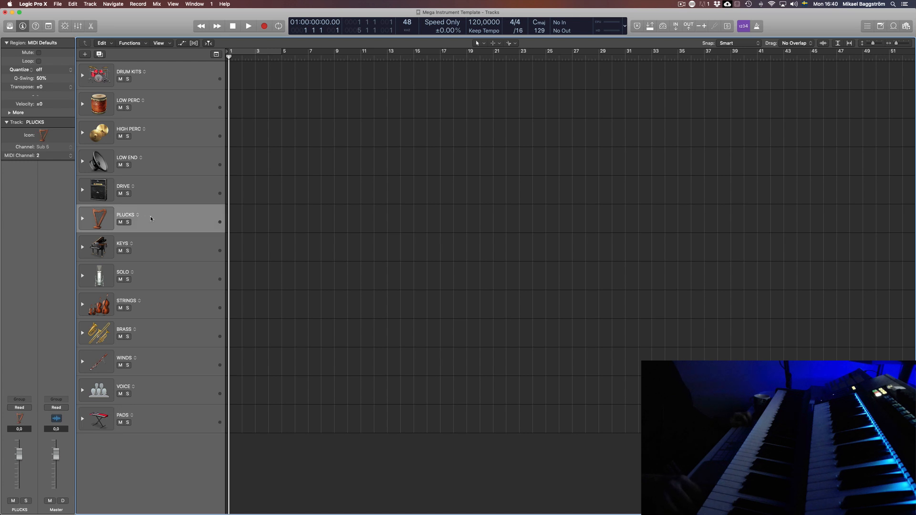
left_click(164, 169)
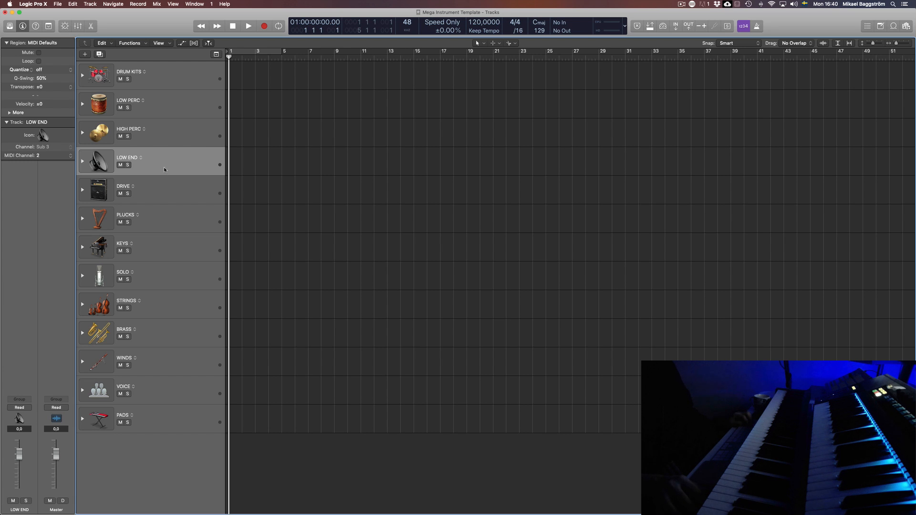
left_click(166, 410)
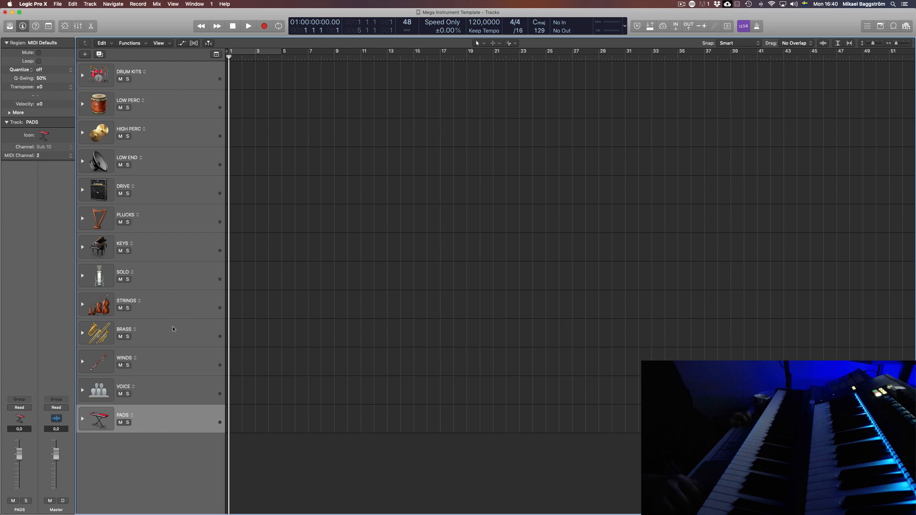
Load the Komplete Kontrol instrument on the Inst 1 track in the DRUM KITS stack and place its window clear of the track list.
left_click(169, 78)
left_click(82, 75)
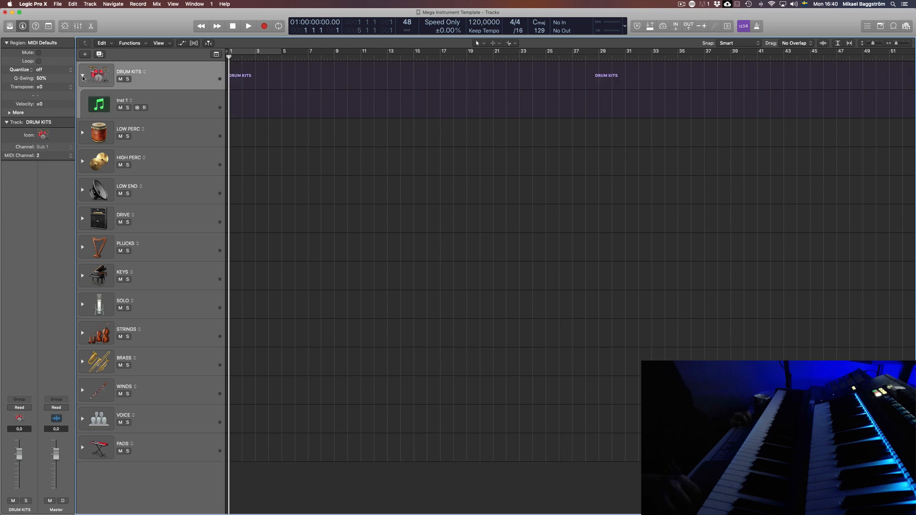
left_click(167, 105)
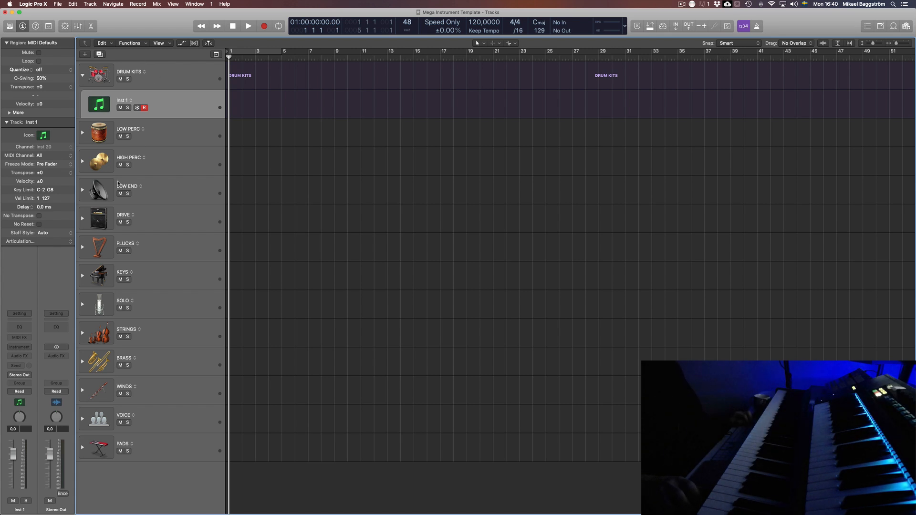
left_click(30, 347)
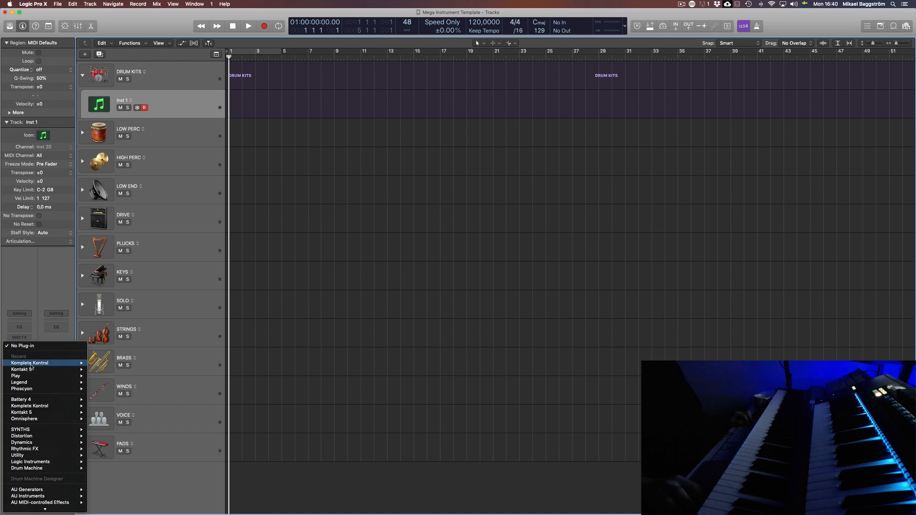
left_click(31, 363)
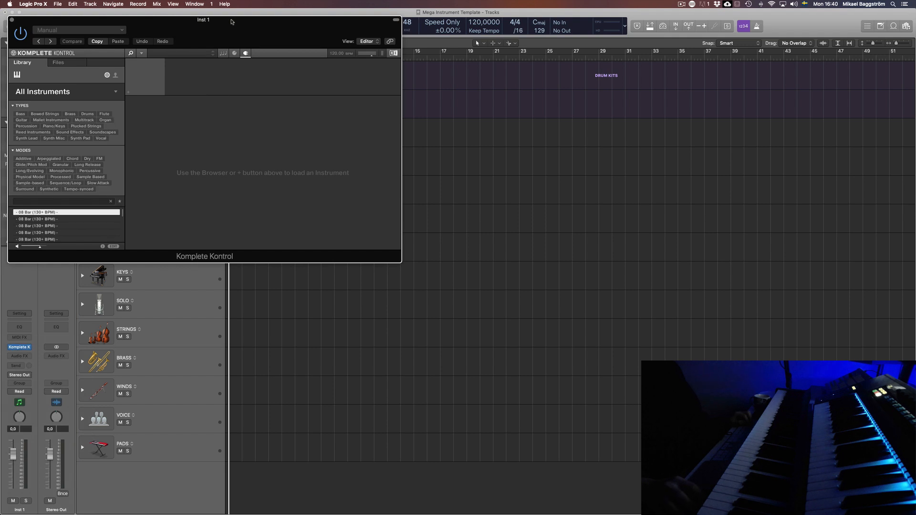
left_click_drag(230, 25, 396, 114)
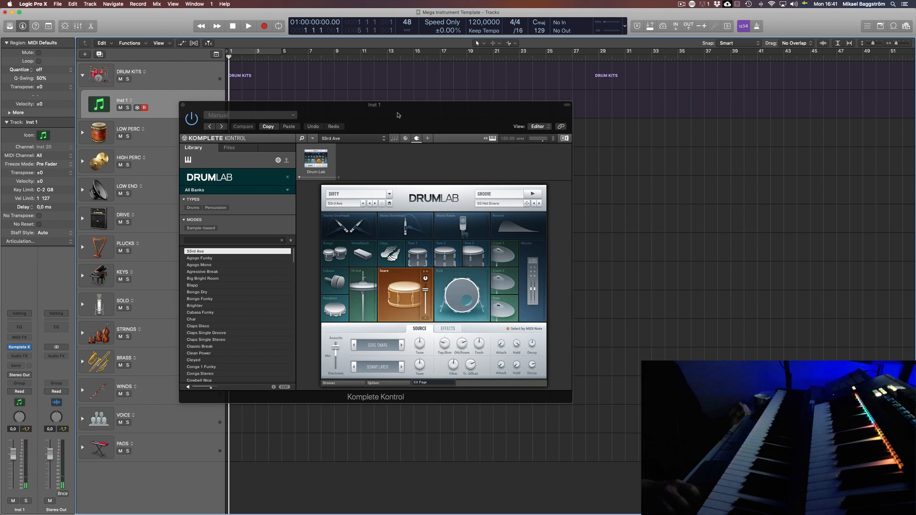
left_click_drag(399, 115, 493, 104)
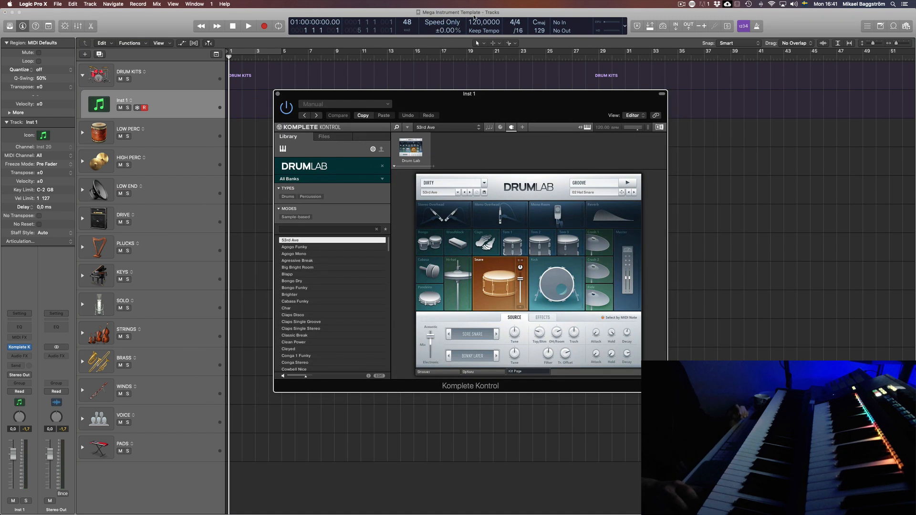
Change the icon of the Inst 1 track in DRUM KITS to the blue drum kit from the Drums category.
left_click(102, 104)
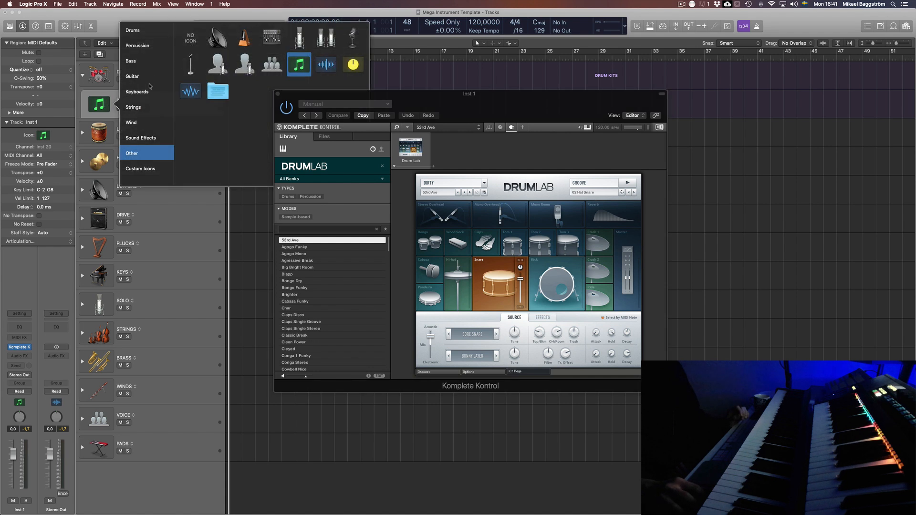
left_click(148, 48)
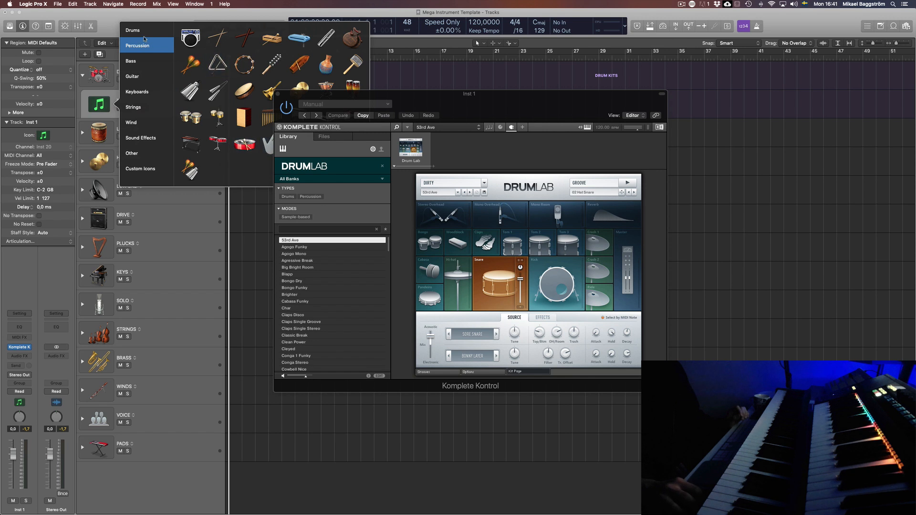
left_click(140, 31)
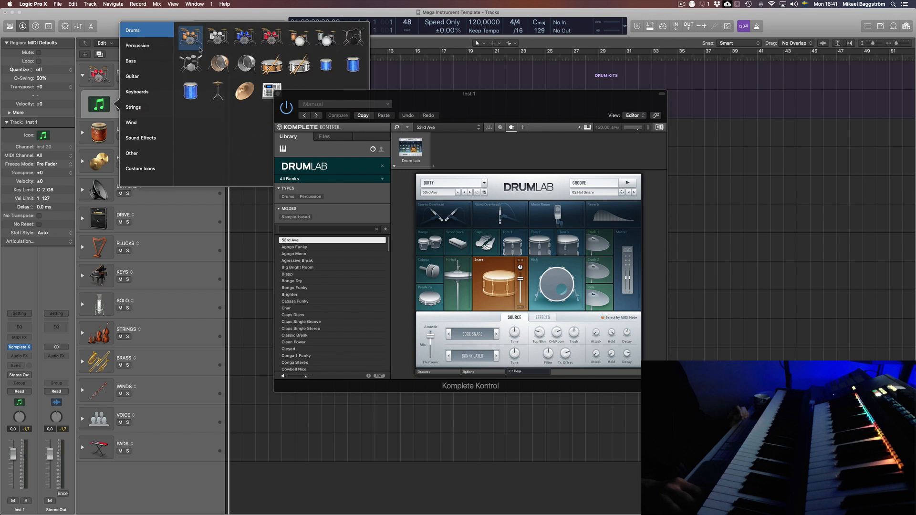
left_click(272, 39)
left_click(98, 102)
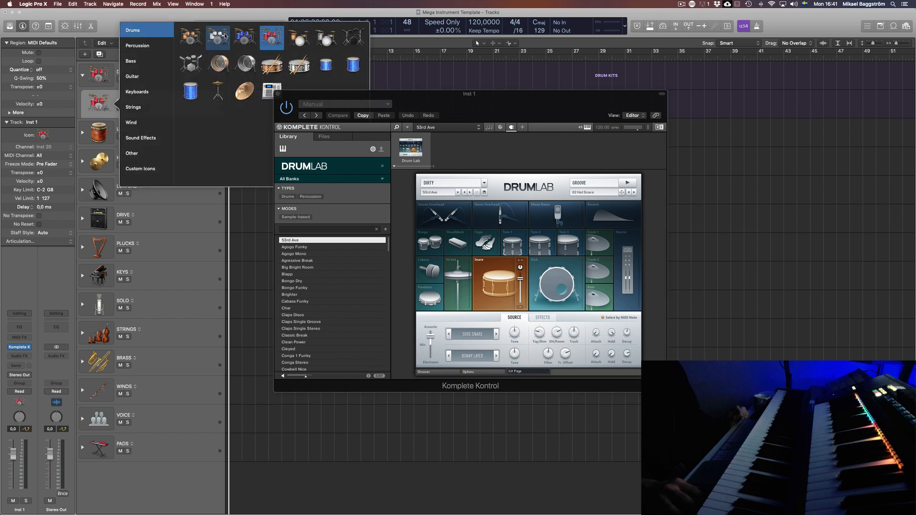
left_click(245, 37)
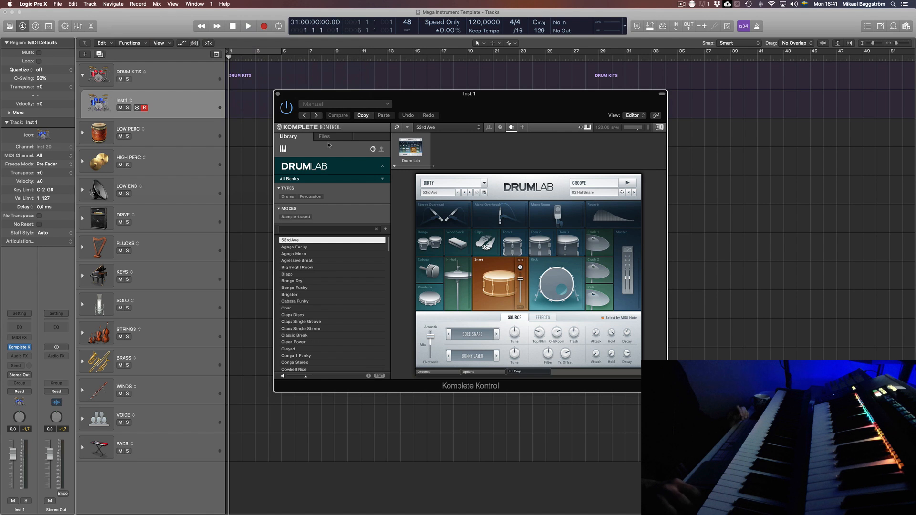
Rename the Inst 1 track in the DRUM KITS stack as AC Drumkit (Drumlab).
double_click(125, 100)
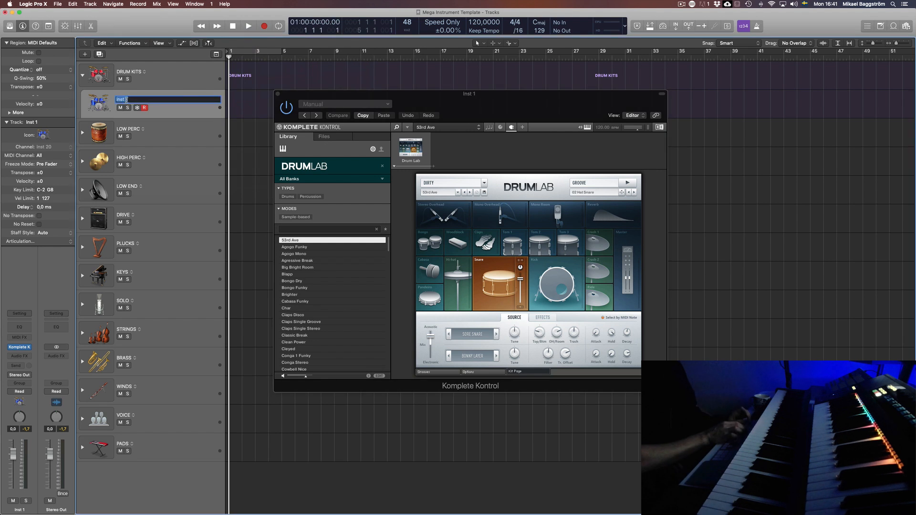
type("AC Drums")
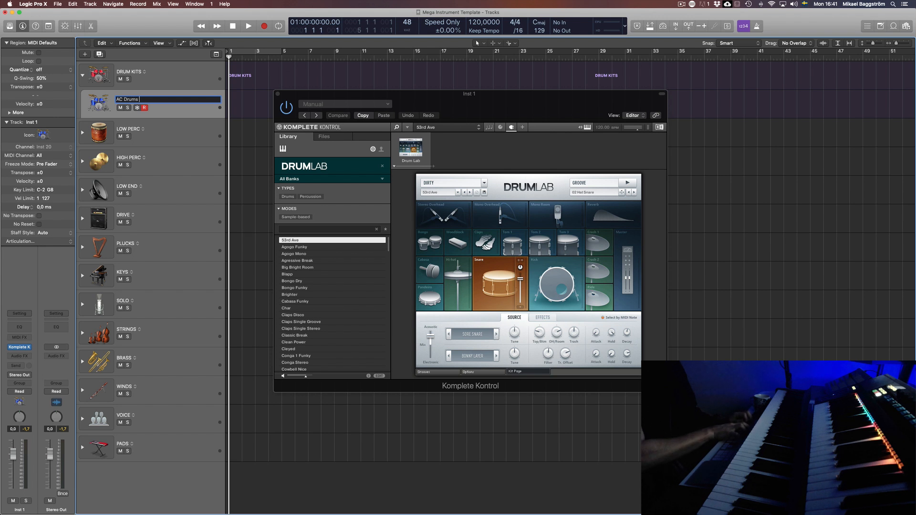
type(" (")
key("BackSpace")
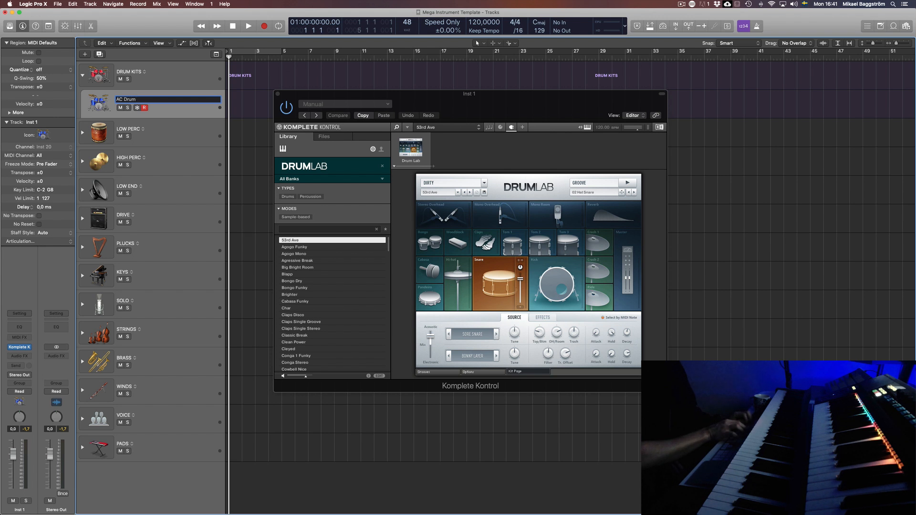
type("(Drumlab)")
key("Return")
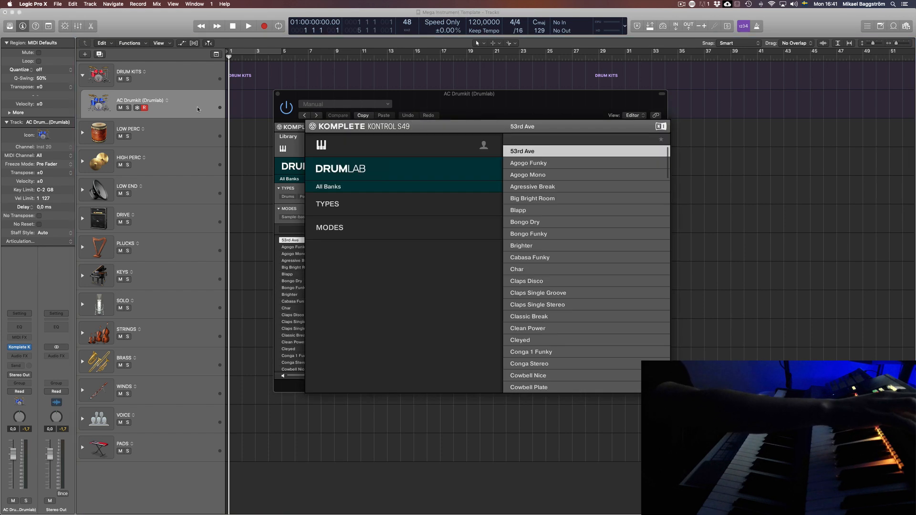
Duplicate the AC Drumkit (Drumlab) track, load the Damage library in the copy's Komplete Kontrol and place its window clear of the track list.
left_click(102, 53)
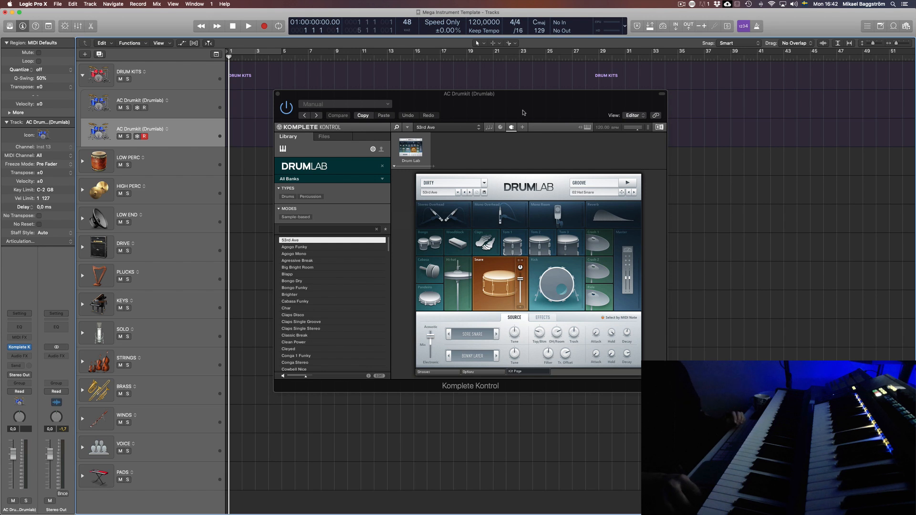
left_click(160, 99)
left_click(193, 130)
left_click(23, 348)
left_click_drag(265, 40, 565, 104)
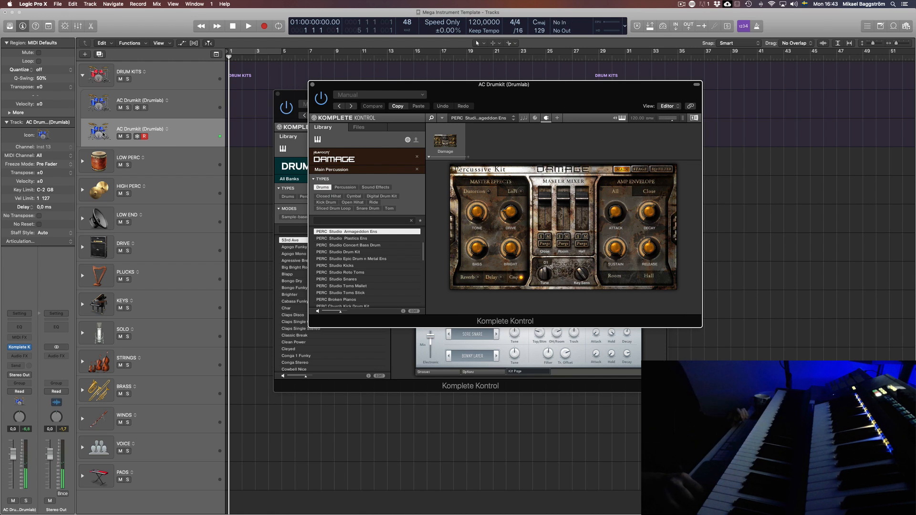
Change the duplicated drum track's icon to the red timpani from the Percussion category, moving the plug-in windows out of the way.
left_click(102, 135)
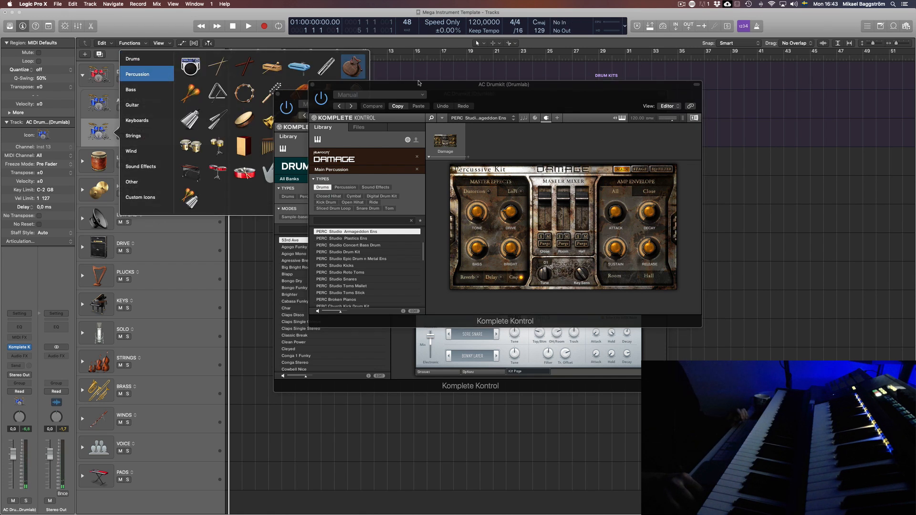
left_click_drag(418, 83, 677, 143)
left_click_drag(468, 115, 696, 153)
right_click(87, 131)
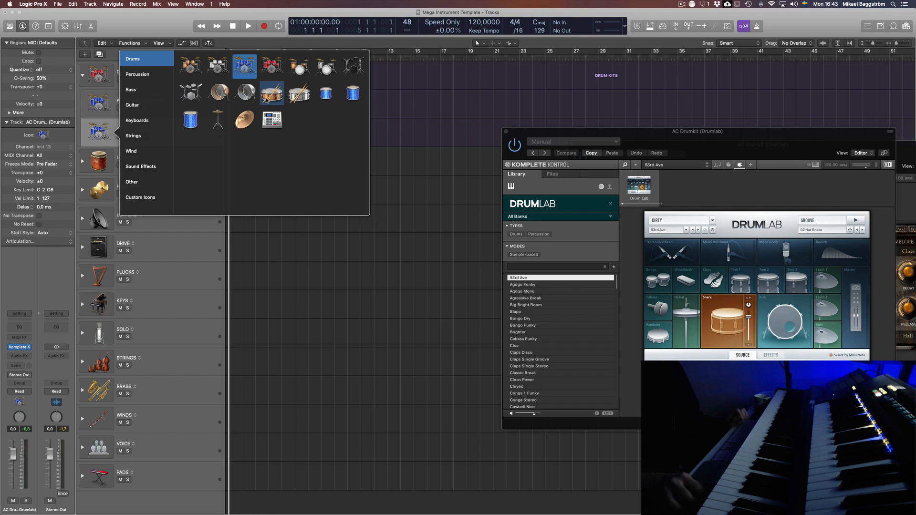
left_click(137, 74)
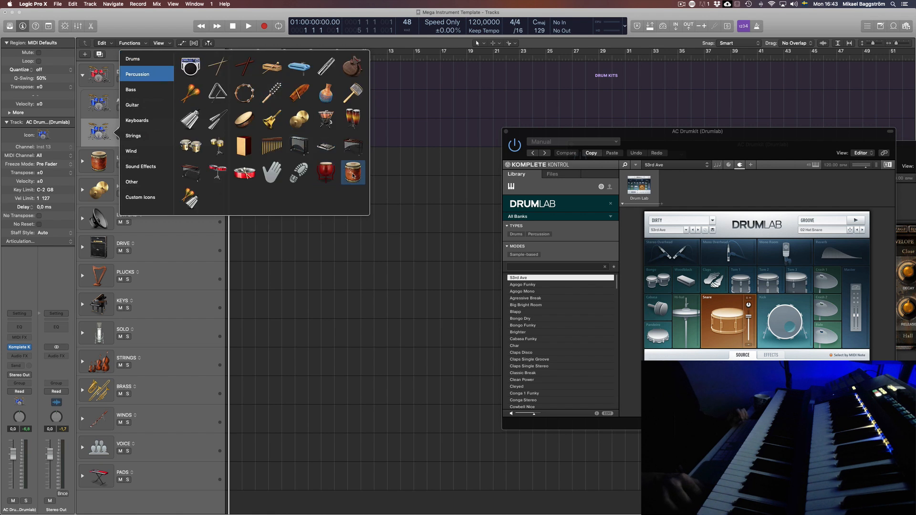
left_click(328, 173)
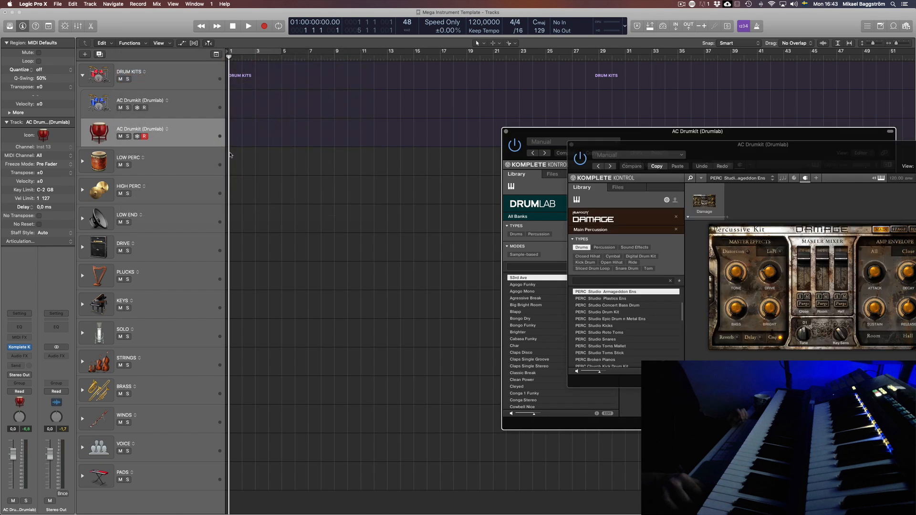
Rename the duplicated track with the timpani icon as Epic Drumkit (Damage).
double_click(135, 129)
type("E")
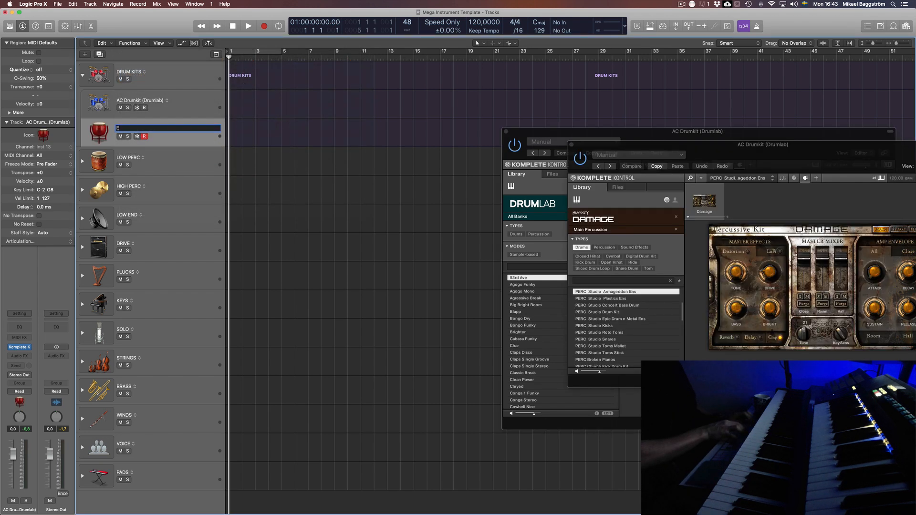
type("pic Drumkit")
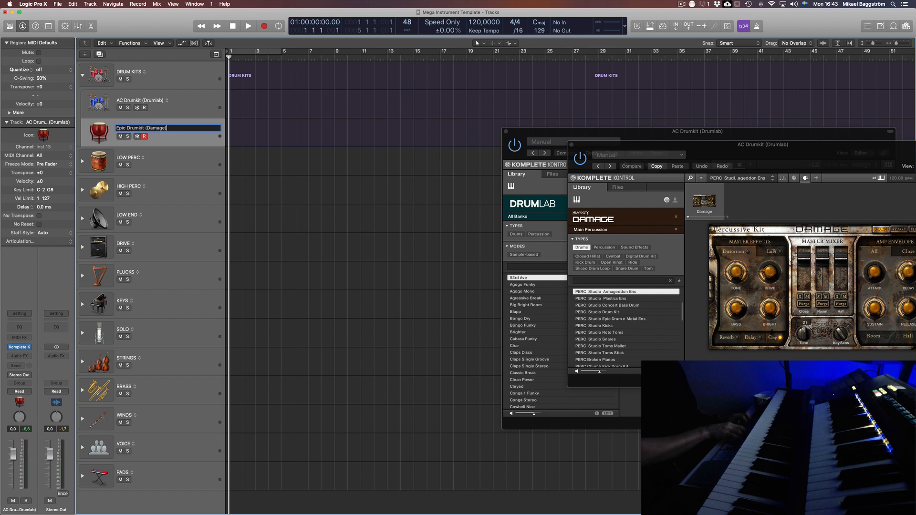
type("(Damage)")
key("Return")
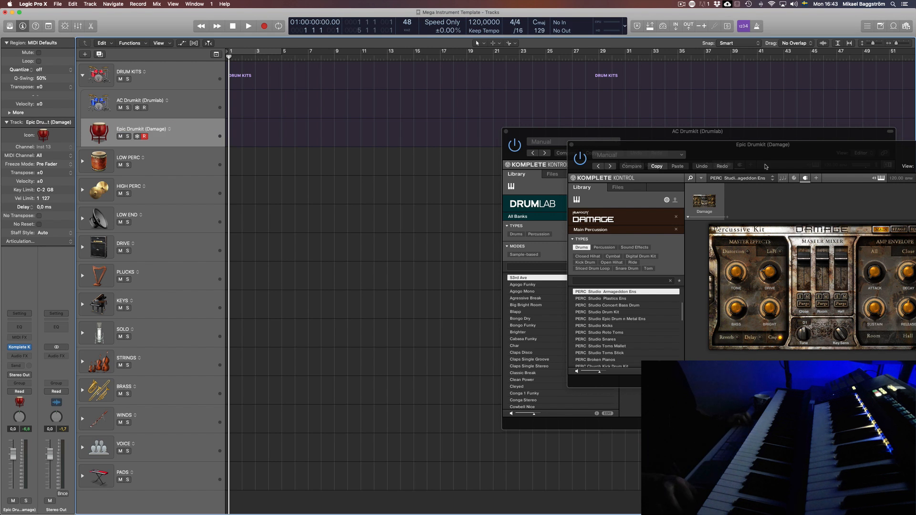
Arrange the Damage and Drumlab plug-in windows next to each other and toggle all plug-in windows off and on, leaving them hidden.
left_click_drag(765, 165, 408, 186)
left_click_drag(686, 146, 600, 136)
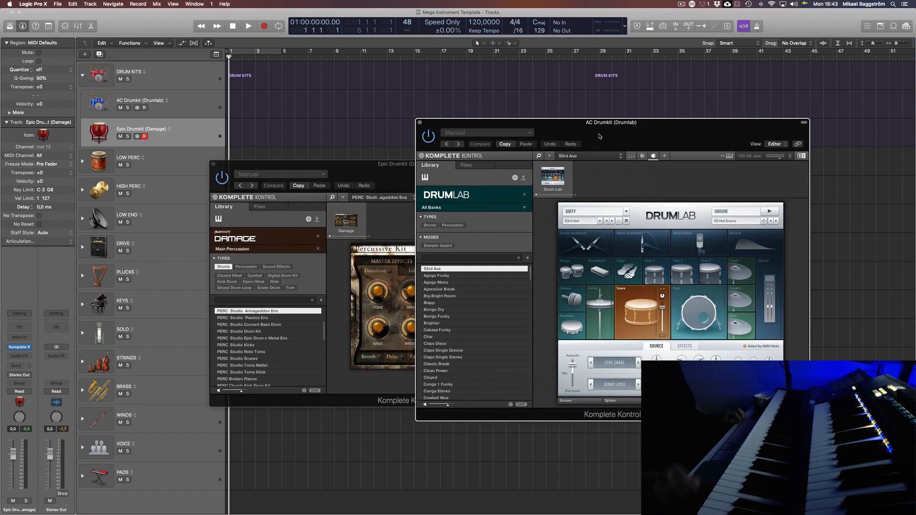
key("v")
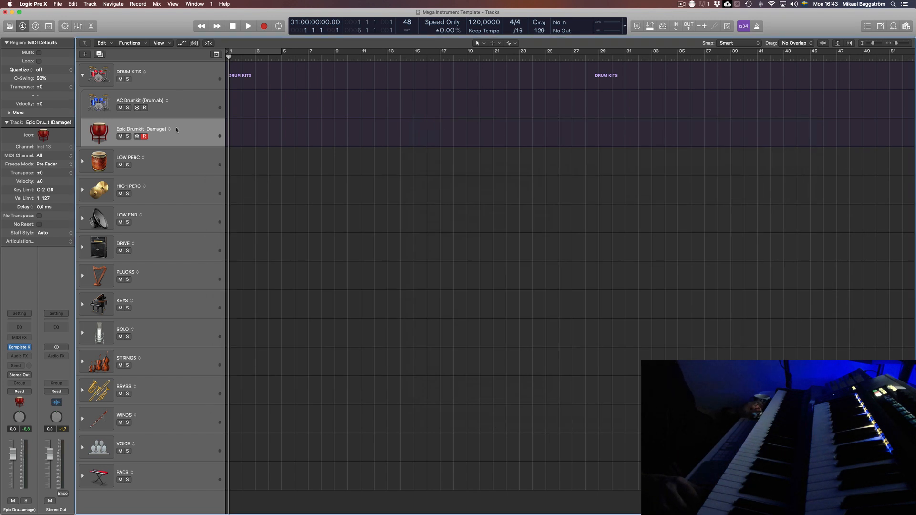
key("v")
key("v")
Duplicate the Epic Drumkit (Damage) track, load Polyplex in the copy's Komplete Kontrol, and view its window before hiding it.
left_click(100, 54)
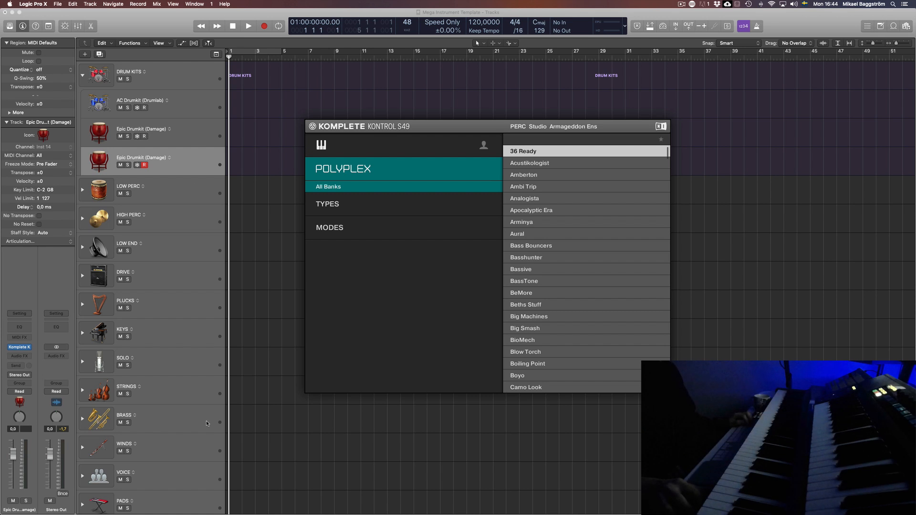
left_click(193, 137)
left_click(183, 164)
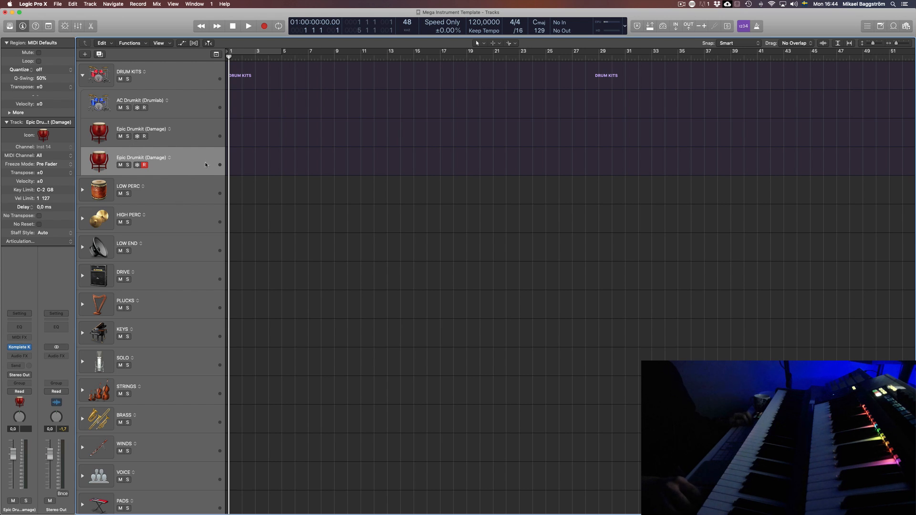
left_click(202, 122)
left_click(191, 153)
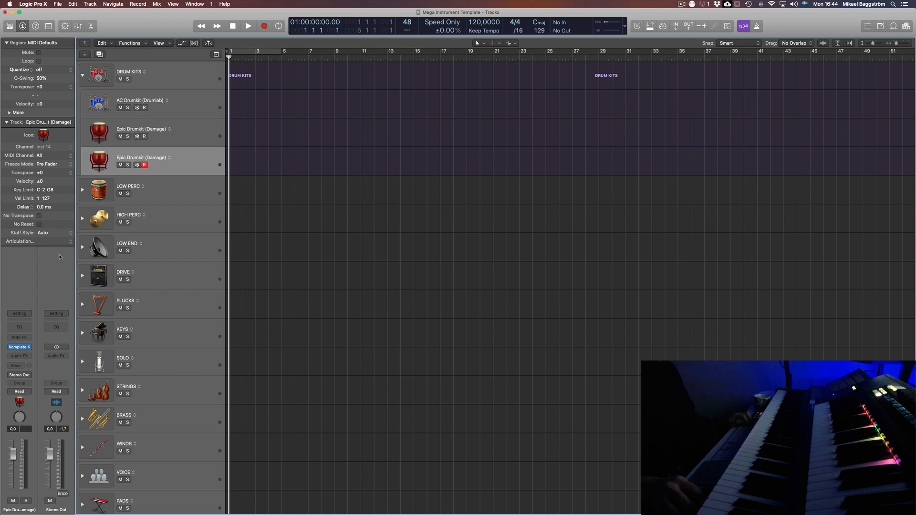
left_click(20, 349)
left_click_drag(310, 22, 464, 85)
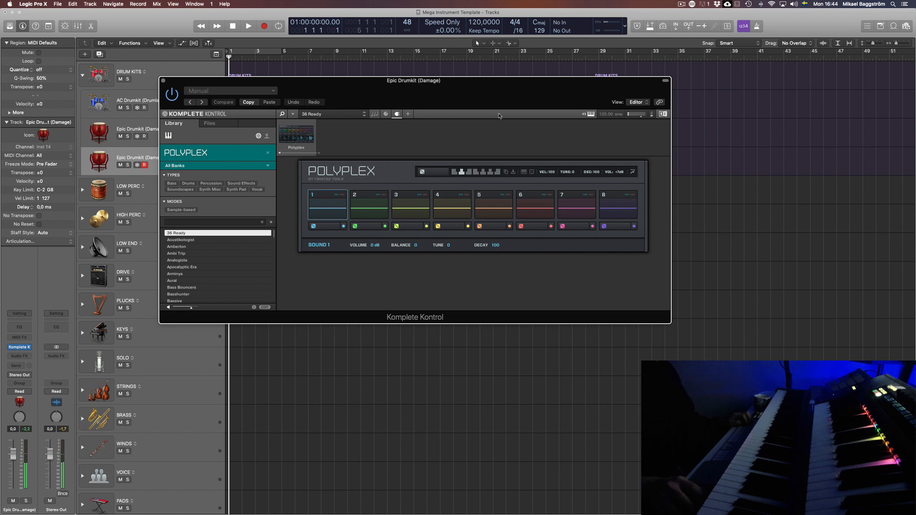
left_click_drag(488, 81, 568, 145)
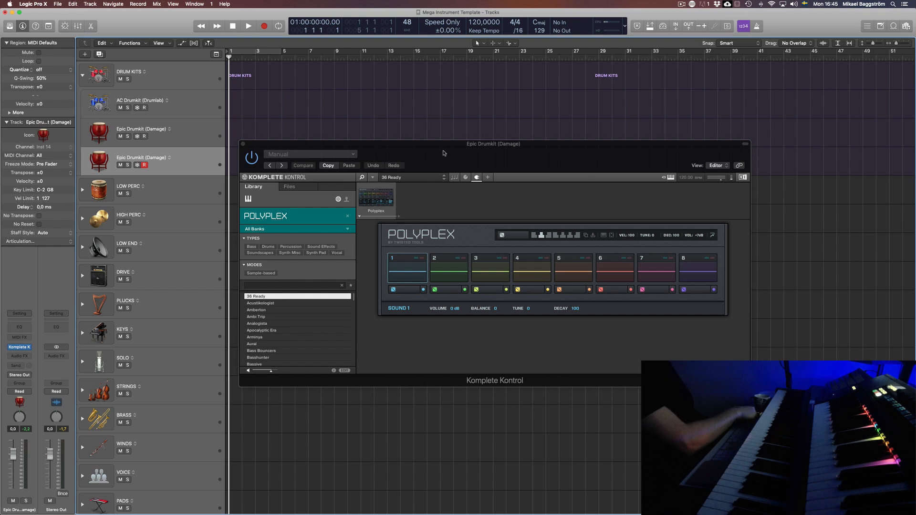
key("v")
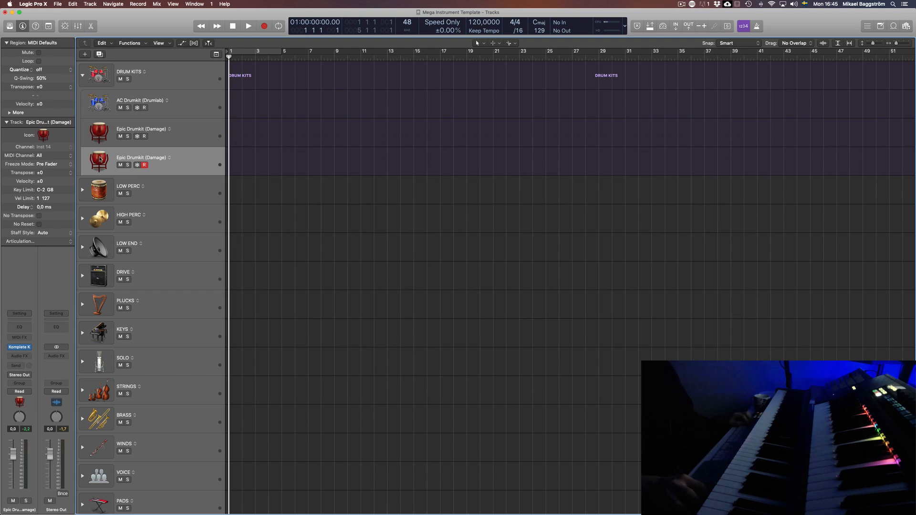
Change the icon of the second Epic Drumkit (Damage) track to the drum machine from the Drums category.
left_click(100, 159)
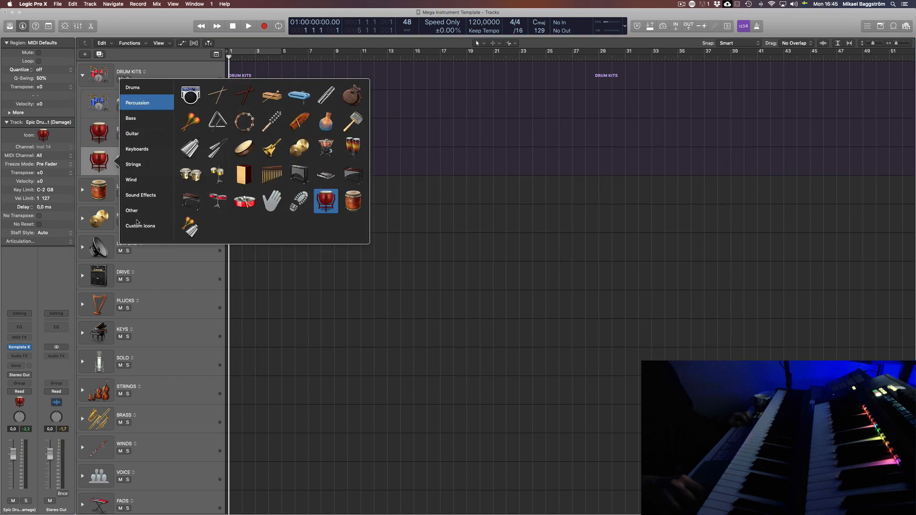
left_click(133, 87)
left_click(270, 147)
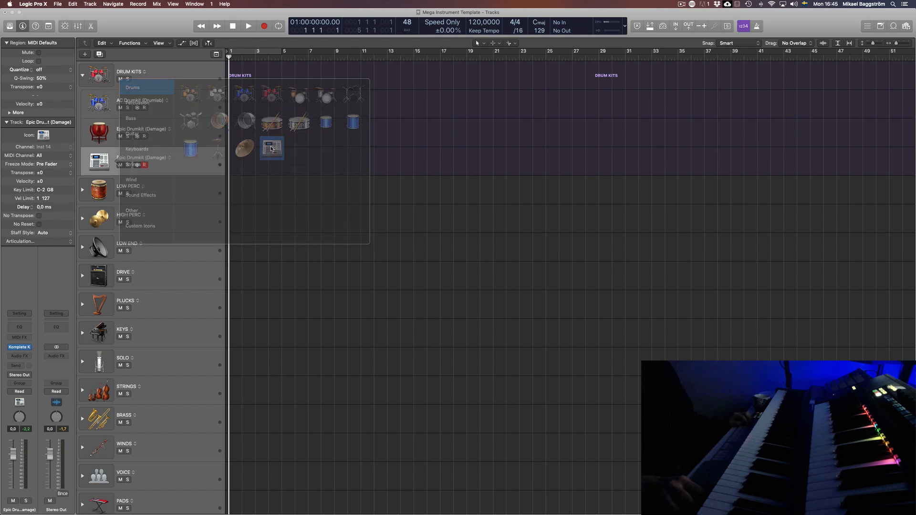
Rename the track with the drum machine icon as EDM Drumkit (Polyplex).
double_click(143, 157)
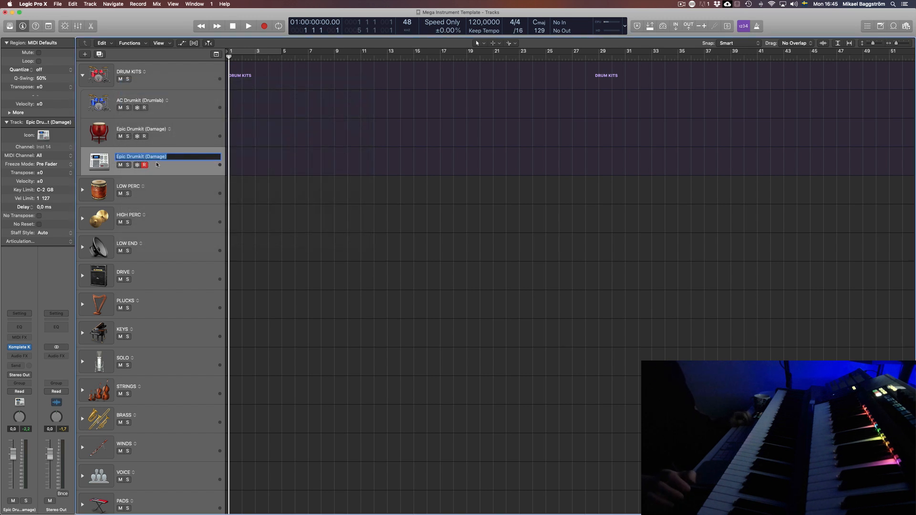
type("E")
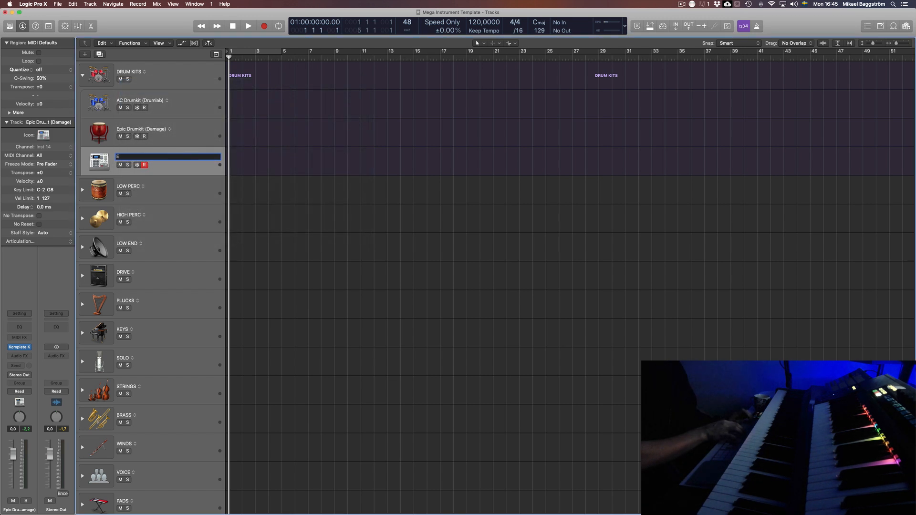
type("DM Drumkit (")
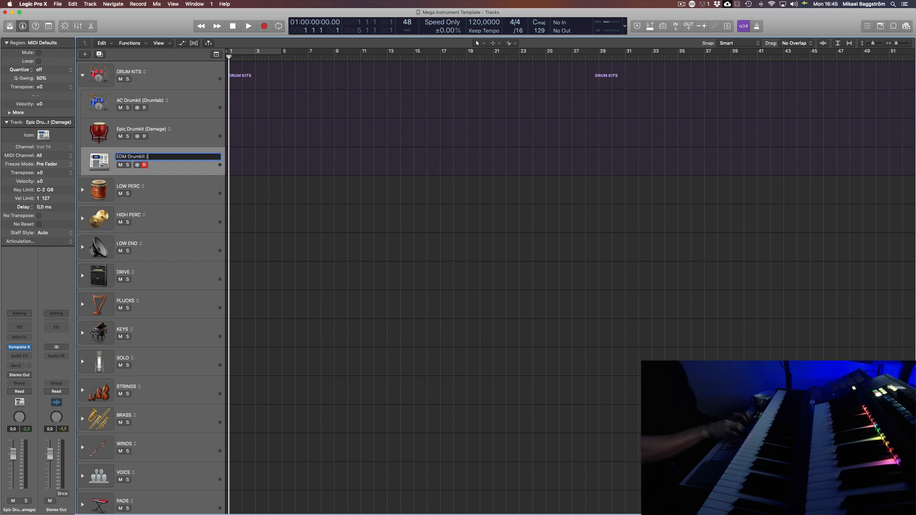
type("Polyplex")
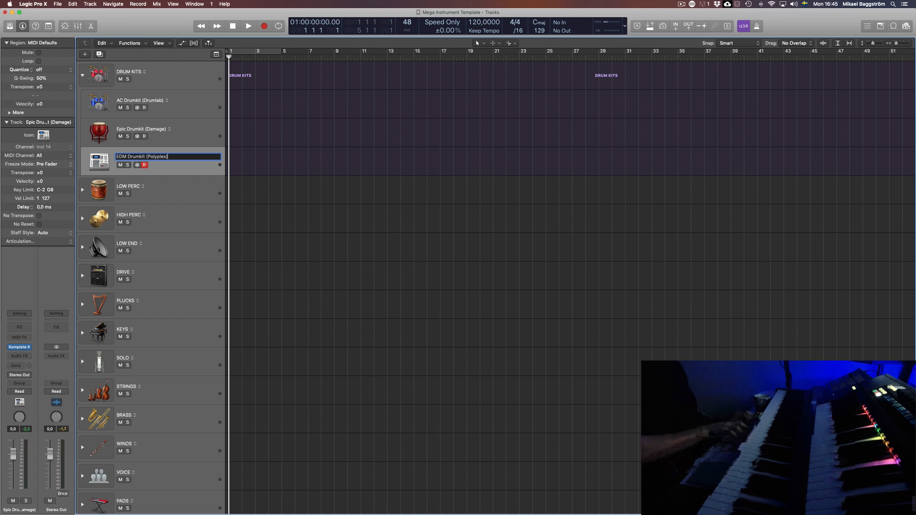
type(")")
key("Return")
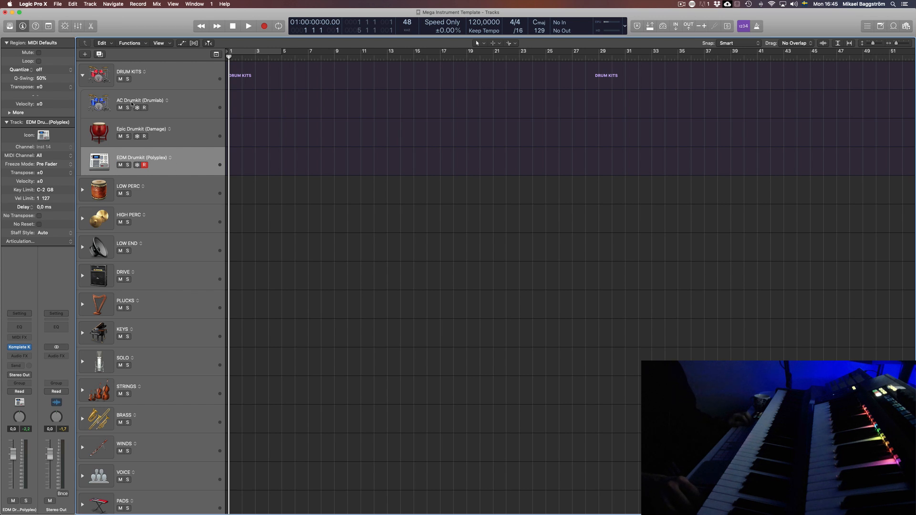
Open the AC Drumkit (Drumlab) track's Komplete Kontrol window and move it closer to the track list.
left_click(197, 102)
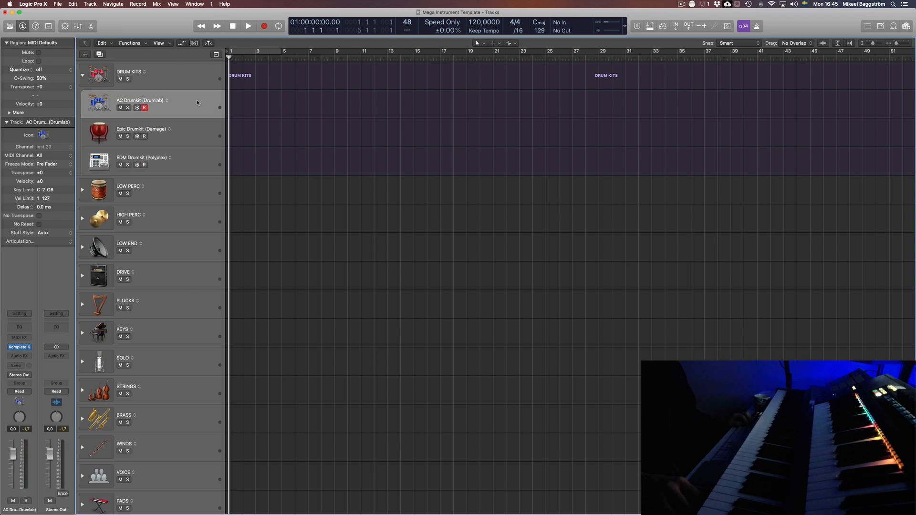
left_click(23, 347)
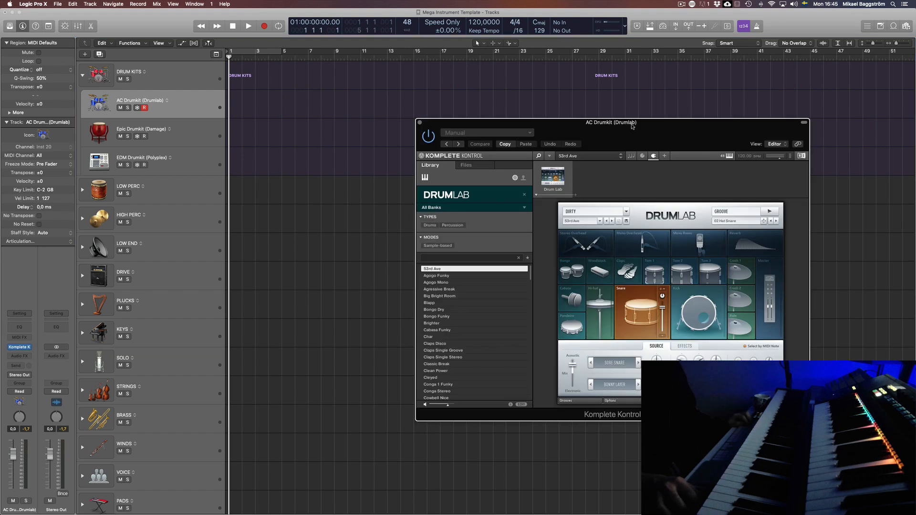
left_click_drag(660, 130, 602, 123)
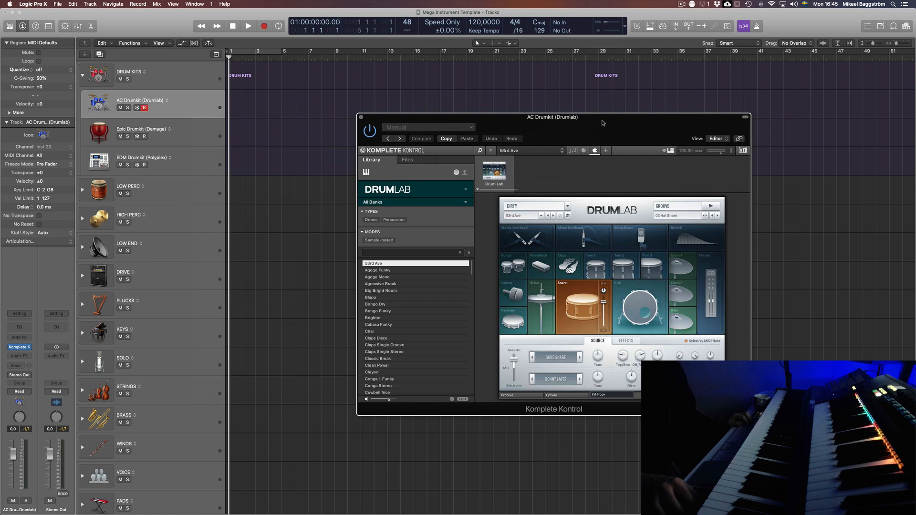
Replace AC with Hybrid in the first drum track's name so it reads Hybrid Drumkit (Drumlab).
double_click(126, 102)
double_click(121, 100)
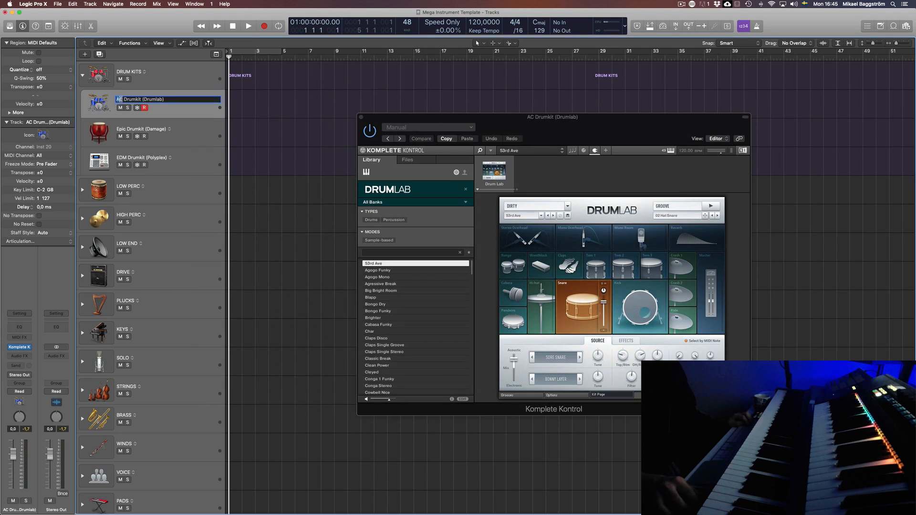
type("By")
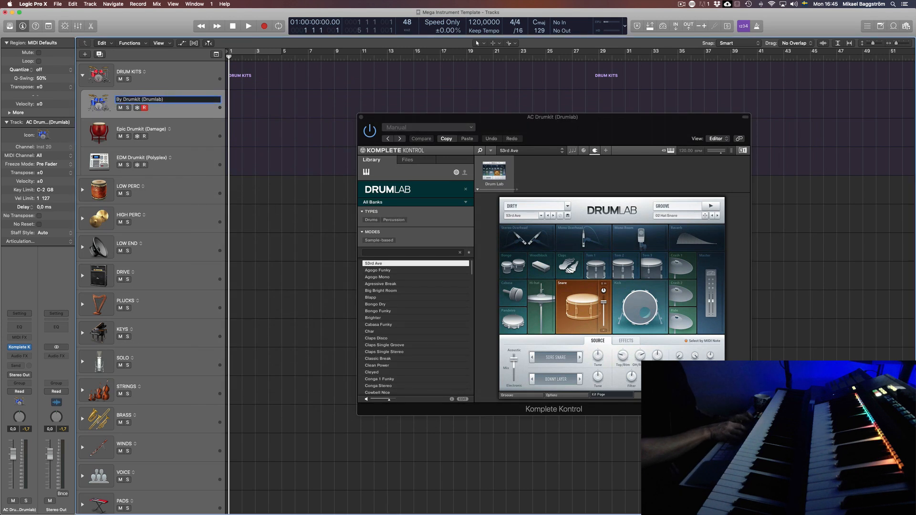
key("BackSpace")
type("Hybrid")
key("Return")
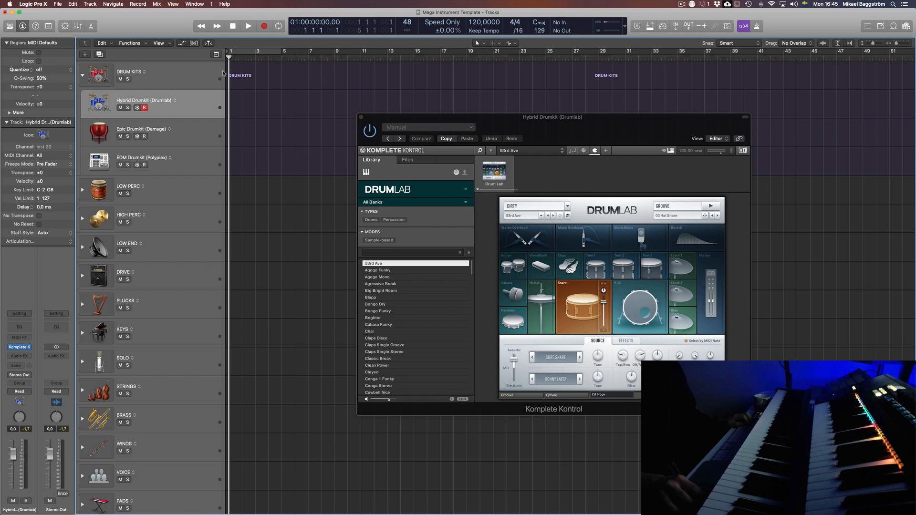
Duplicate the Hybrid Drumkit (Drumlab) track inside the DRUM KITS stack.
key("super+d")
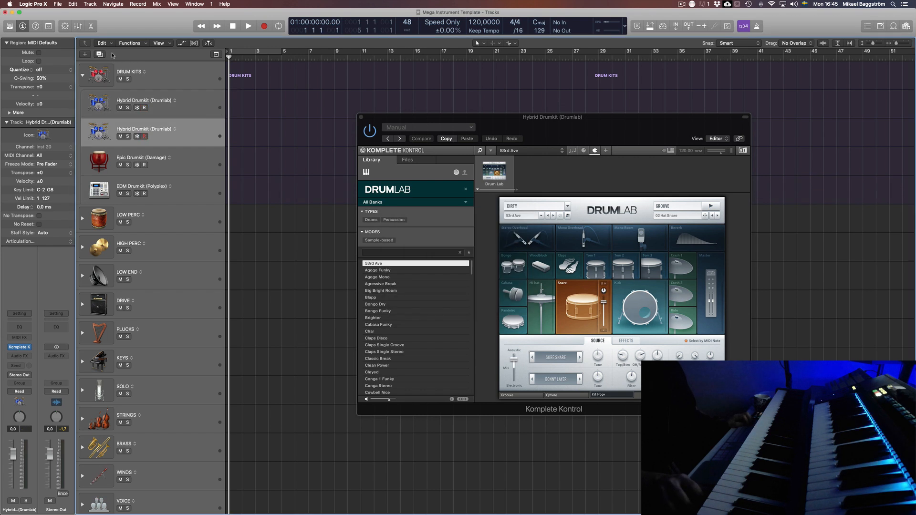
Load the stereo version of XLN Audio's Addictive Drums 2 on the duplicated Hybrid Drumkit track and move its window clear of the track list.
left_click(26, 350)
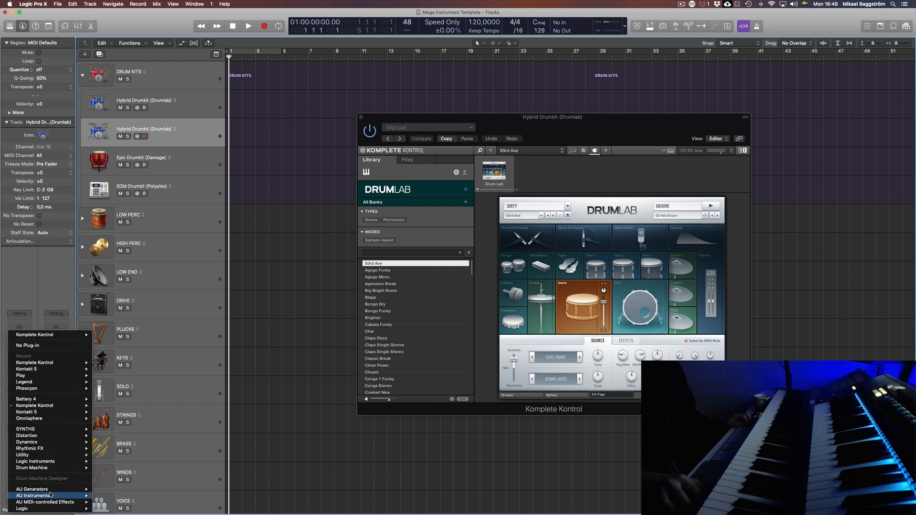
mouse_move(48, 495)
mouse_move(120, 490)
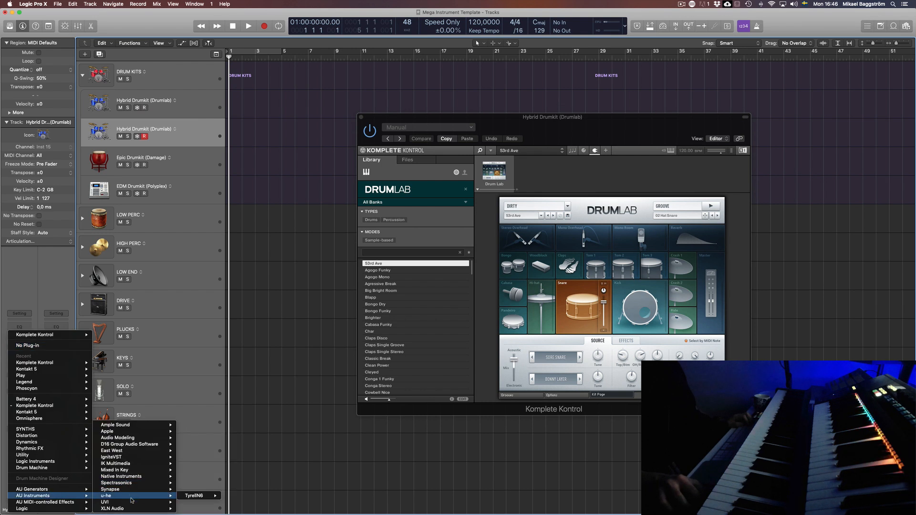
mouse_move(161, 509)
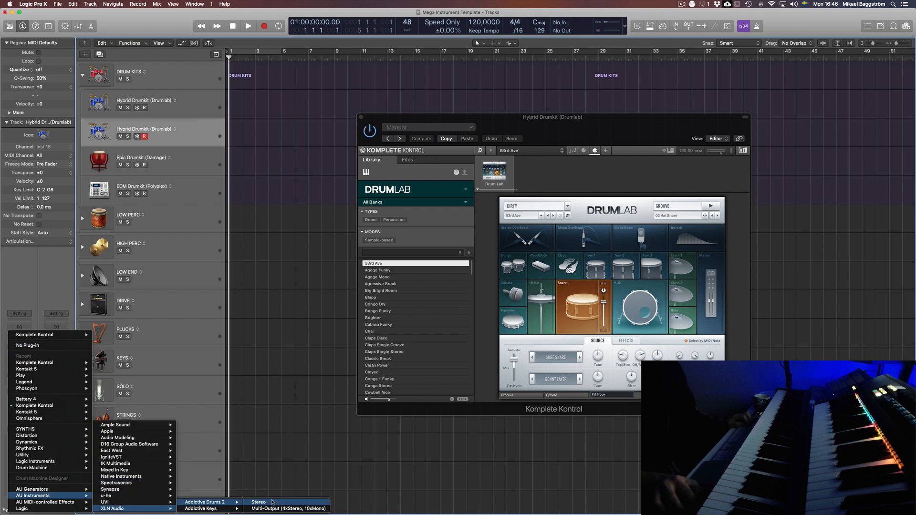
left_click(275, 491)
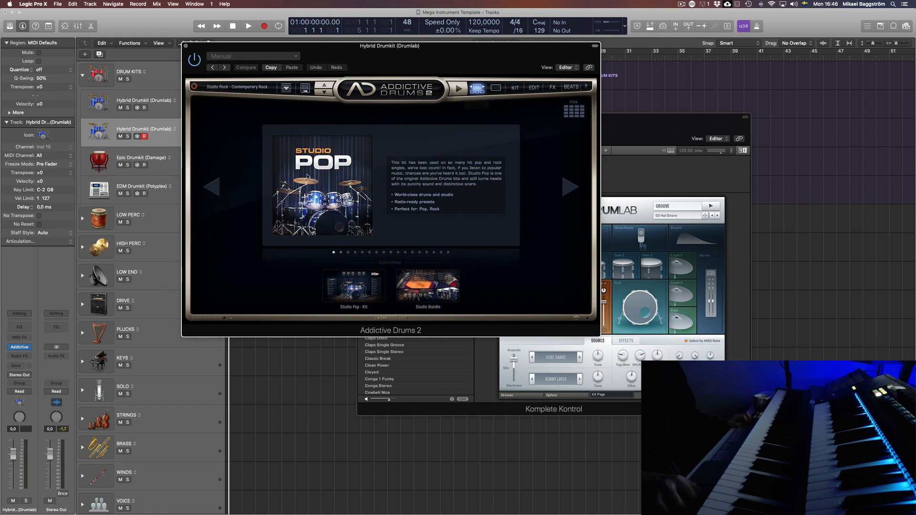
left_click_drag(583, 59, 629, 84)
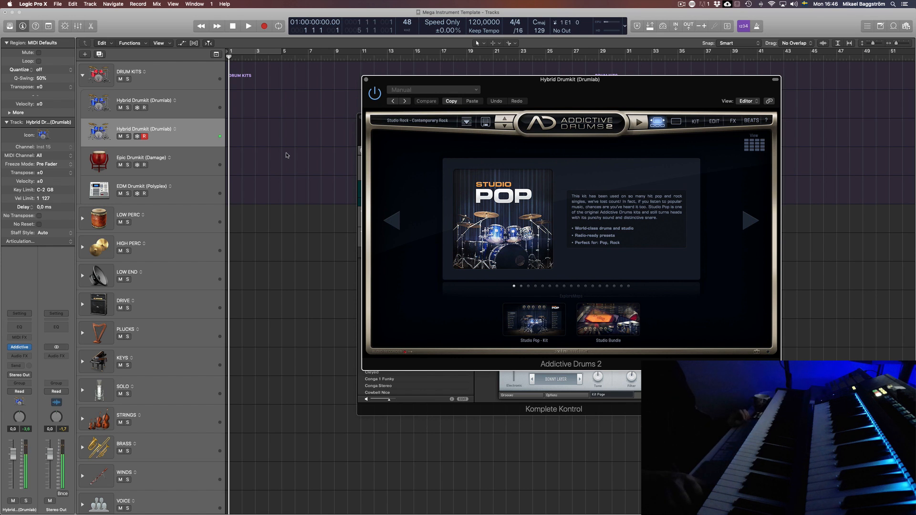
left_click_drag(589, 88, 578, 135)
Give the Addictive Drums 2 track the red drum kit icon and move it above the Hybrid Drumkit (Drumlab) track.
right_click(100, 132)
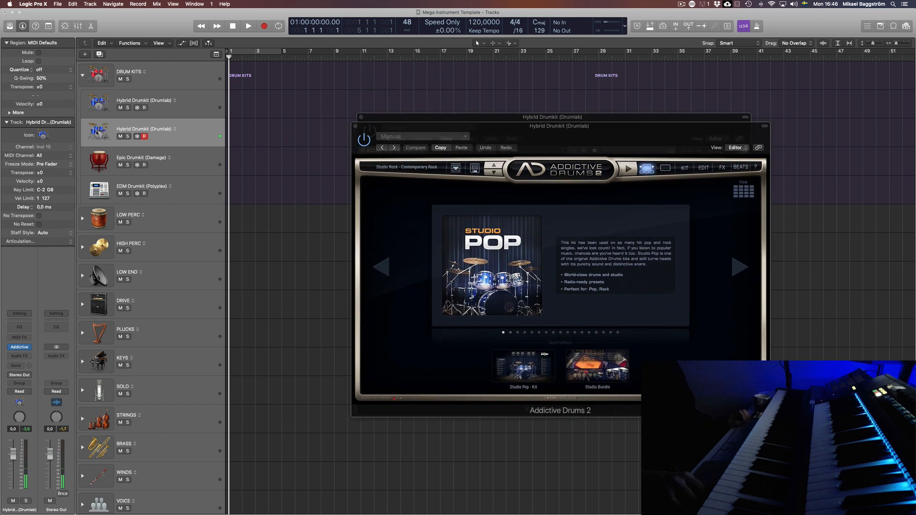
left_click(269, 66)
left_click_drag(179, 132, 183, 98)
Rename the red drum kit track in DRUM KITS as Acoustic Drumkit (AD 2).
double_click(125, 101)
double_click(125, 100)
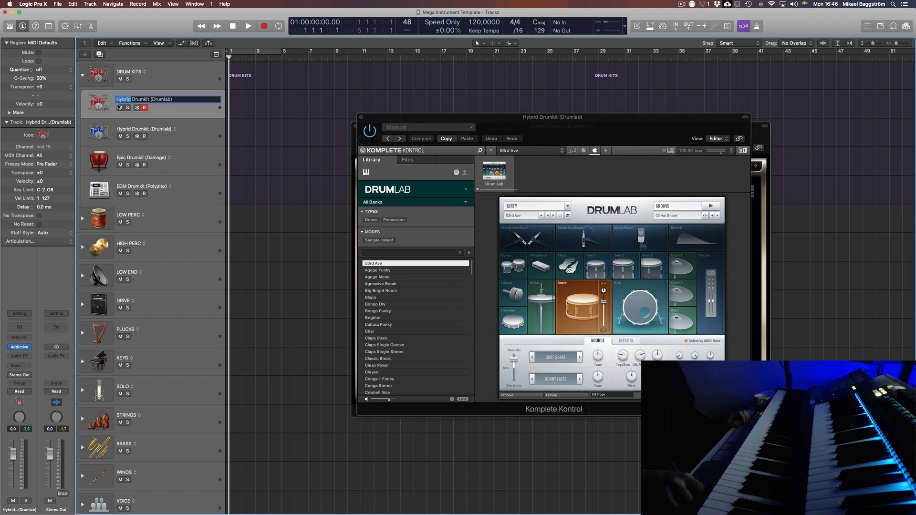
type("Avou")
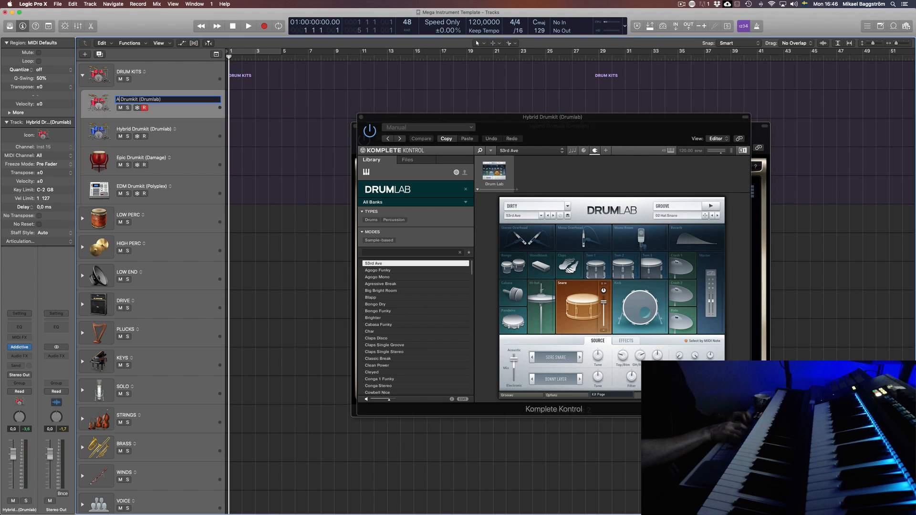
type("oustic")
key("Return")
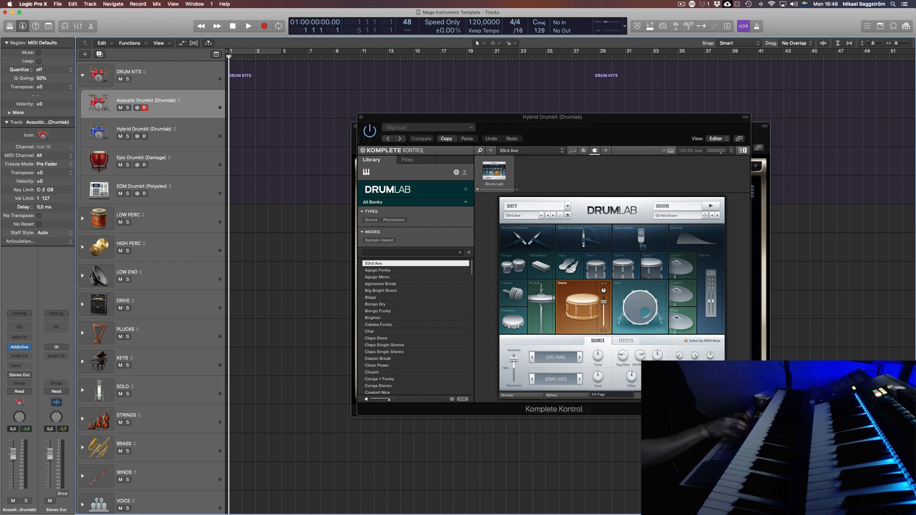
double_click(167, 102)
double_click(168, 100)
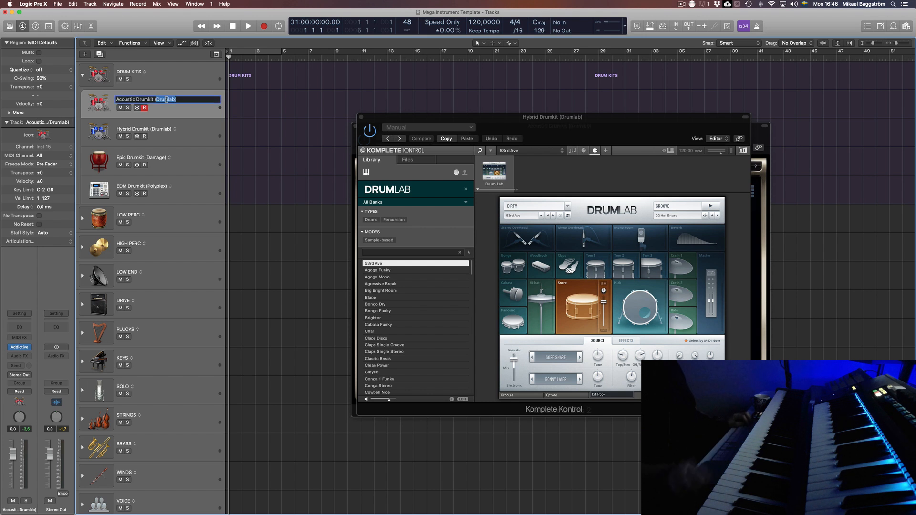
type("AD")
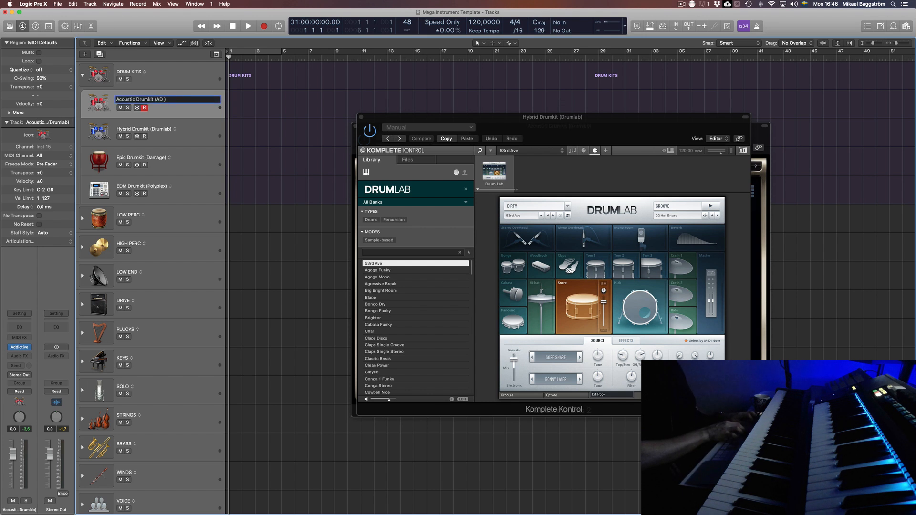
type(" 2")
key("Return")
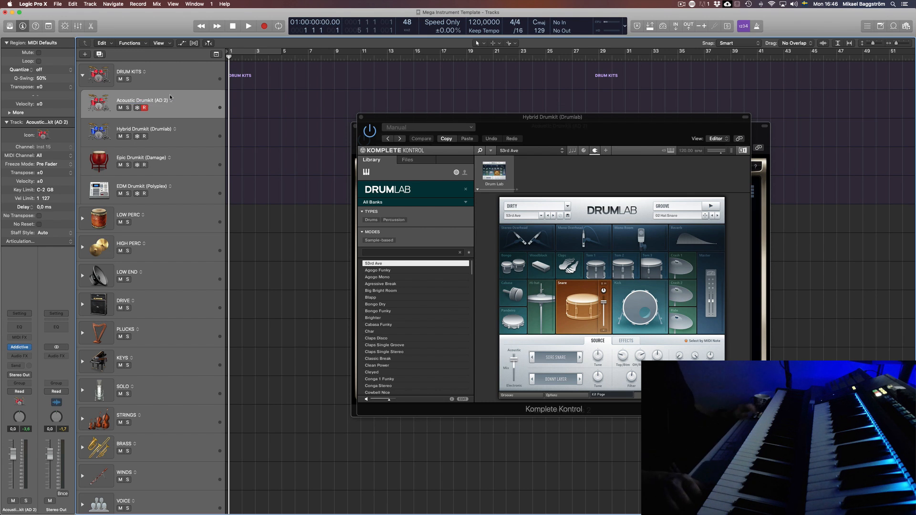
Hide all open plug-in windows.
key("v")
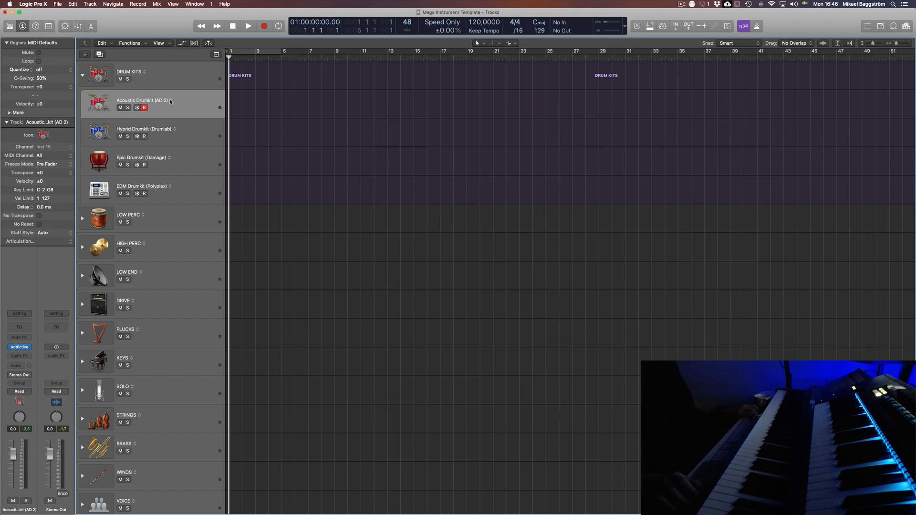
key("v")
key("v")
Duplicate the Epic Drumkit (Damage) track inside DRUM KITS and arm the copy for recording.
left_click(182, 164)
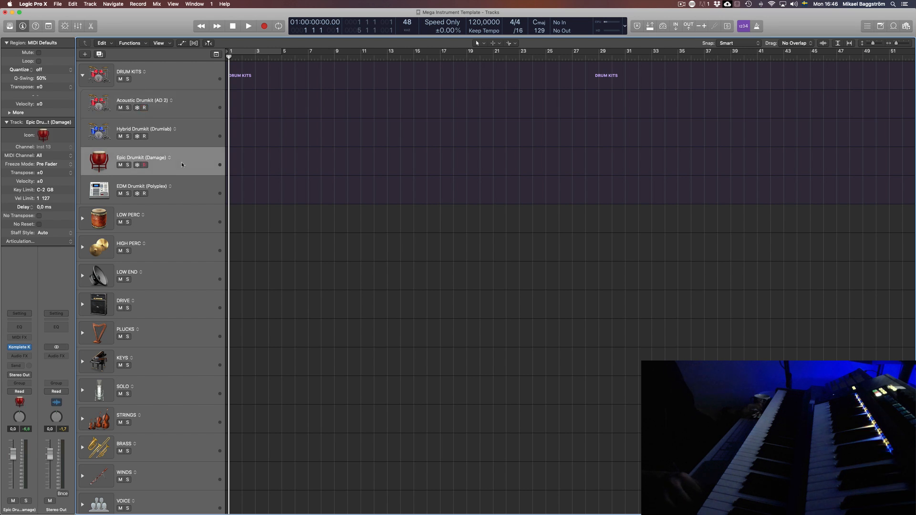
left_click(100, 54)
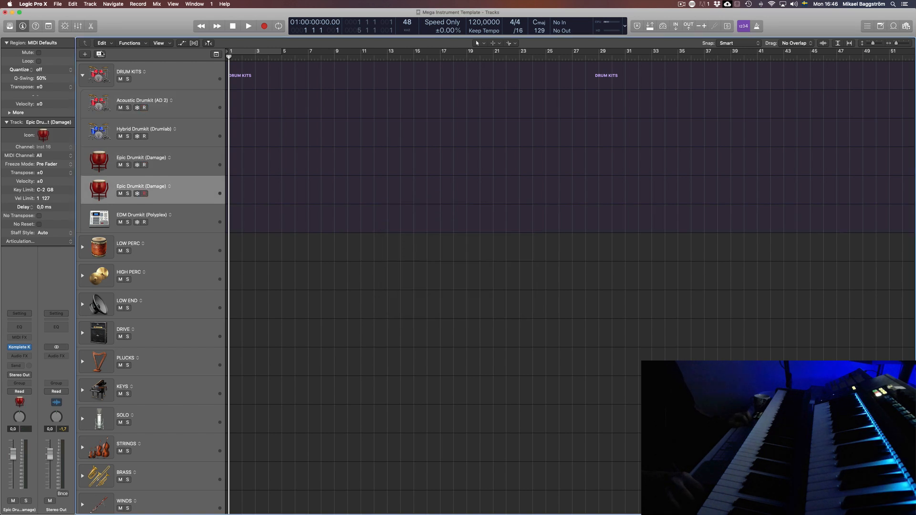
left_click(143, 194)
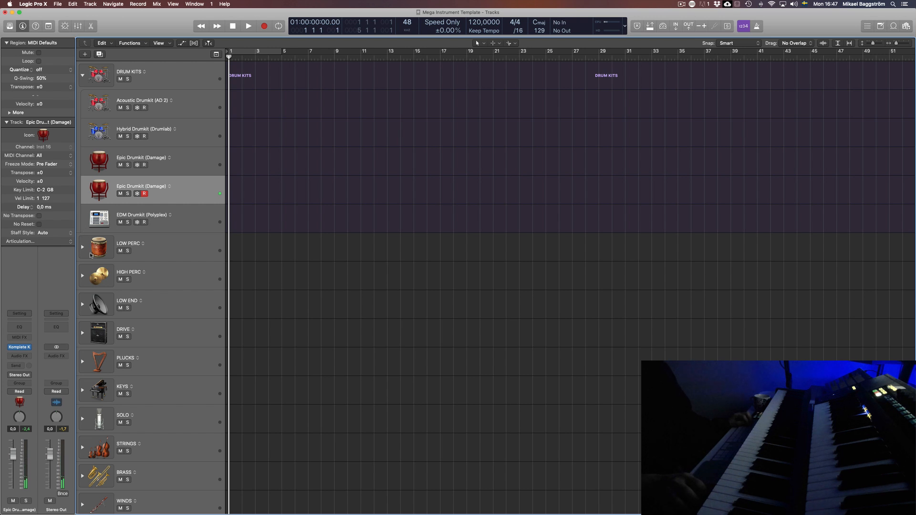
double_click(160, 188)
double_click(122, 185)
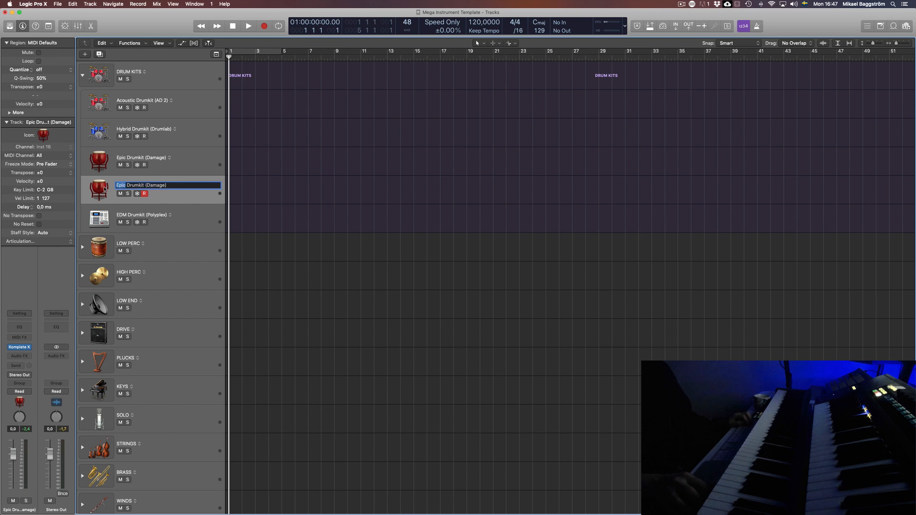
left_click(184, 214)
Give the duplicated Epic Drumkit track the bongos icon from the Percussion set and rename it Ethnic Drums (Damage).
right_click(99, 190)
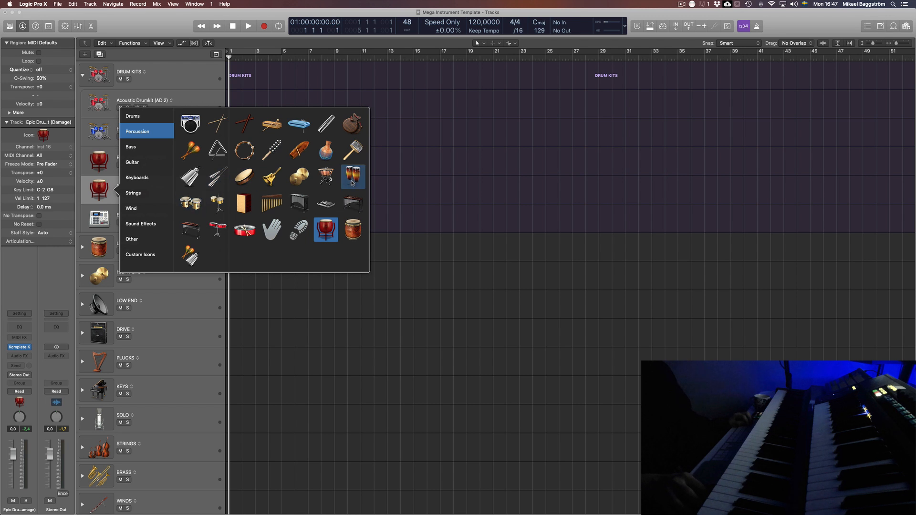
left_click(190, 203)
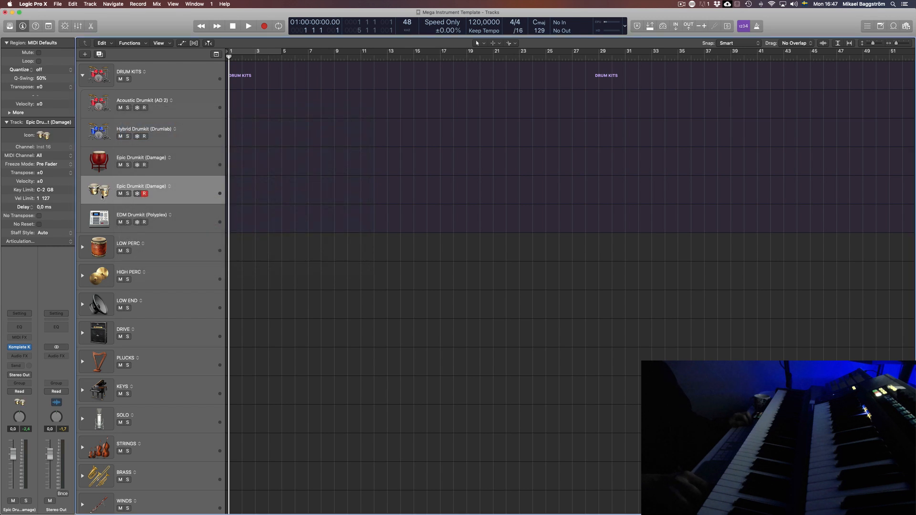
double_click(138, 187)
key("Left")
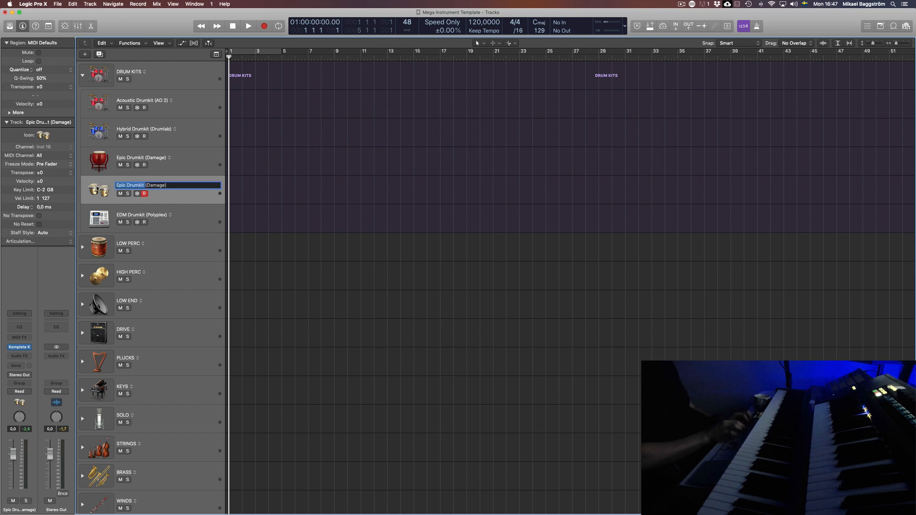
type("Ethnic Drums")
key("Return")
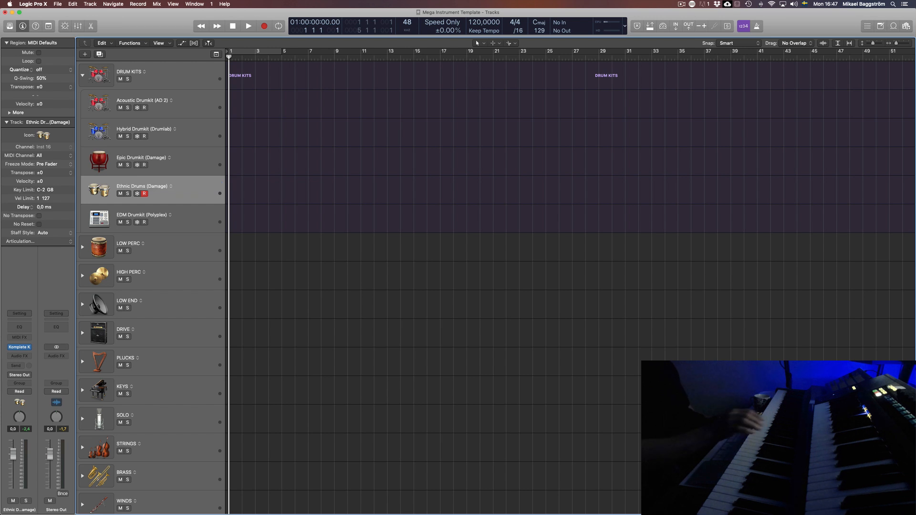
left_click(83, 276)
left_click(83, 247)
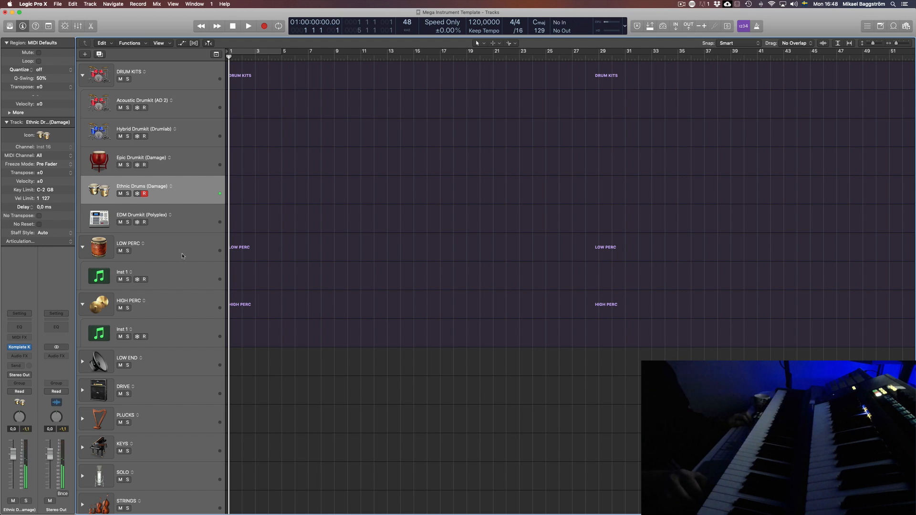
left_click(86, 248)
left_click(83, 277)
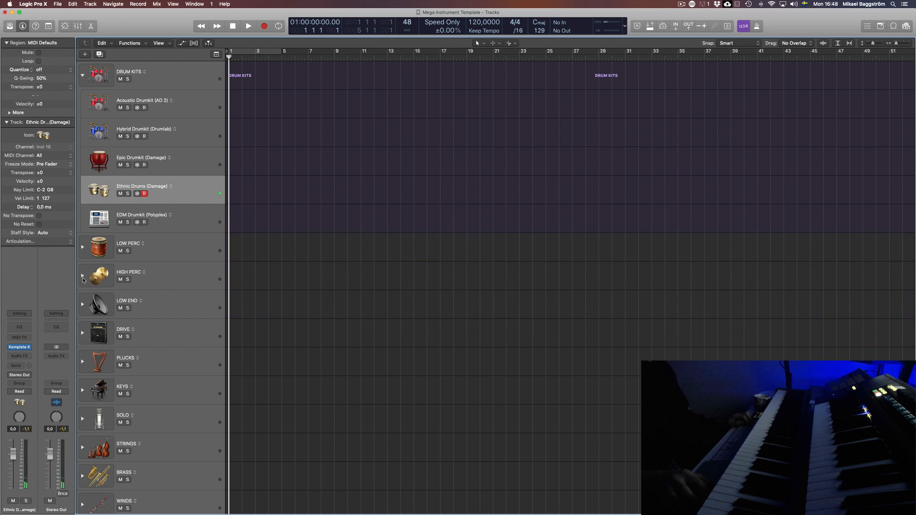
Move the Ethnic Drums (Damage) track from DRUM KITS into the LOW PERC stack and collapse that stack.
left_click(82, 247)
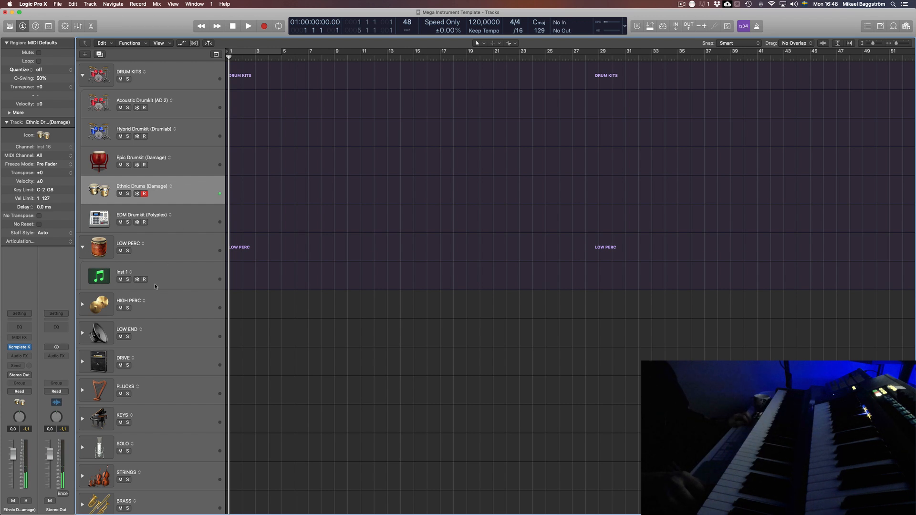
left_click_drag(174, 190, 180, 244)
left_click(83, 218)
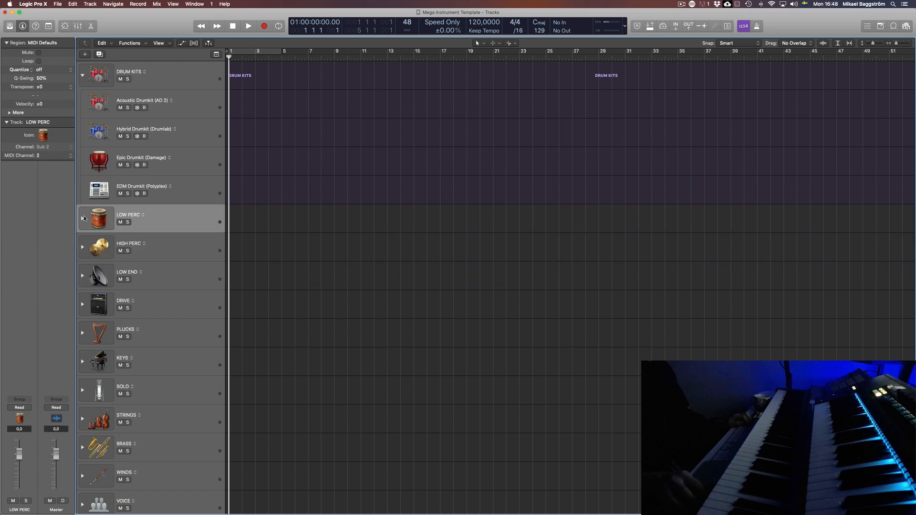
Duplicate the Epic Drumkit (Damage) track again inside the DRUM KITS stack.
left_click(188, 104)
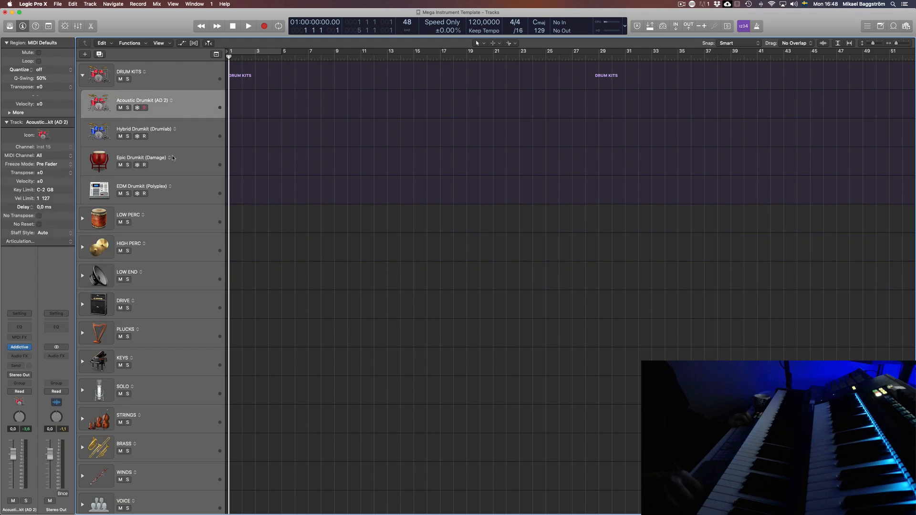
key("Down")
key("Down")
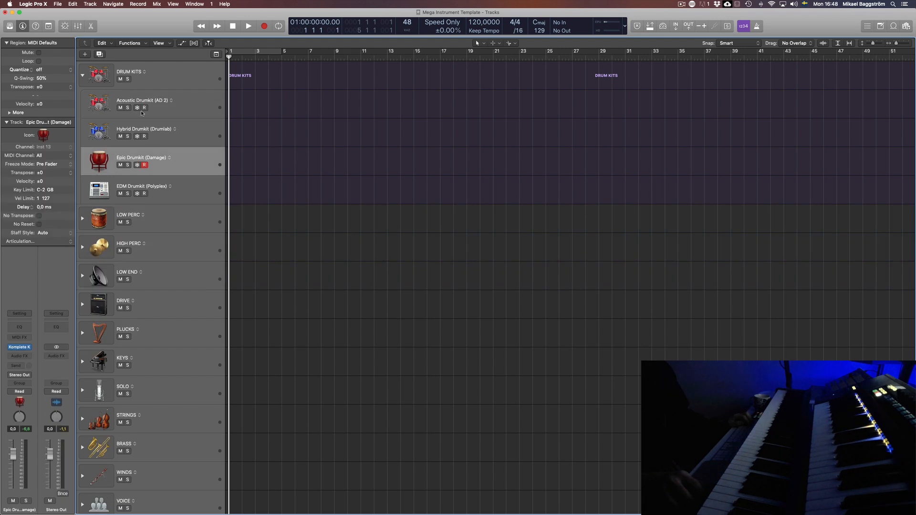
left_click(101, 56)
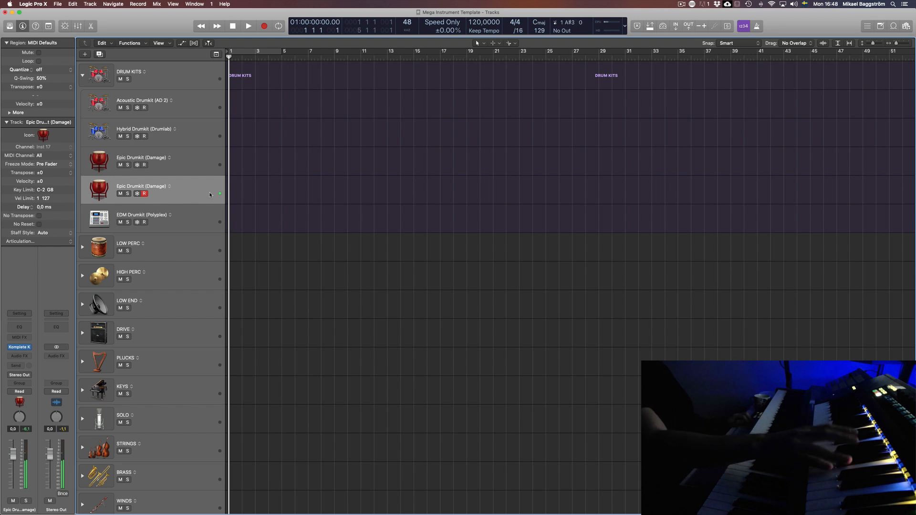
Give the new Epic Drumkit copy the silver metal percussion icon and rename it Metal Hits (Damage).
left_click(102, 190)
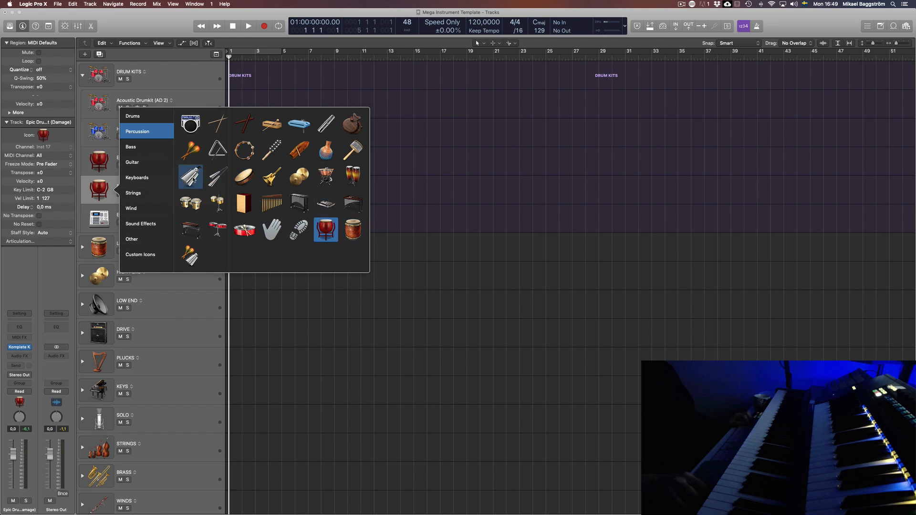
left_click(190, 177)
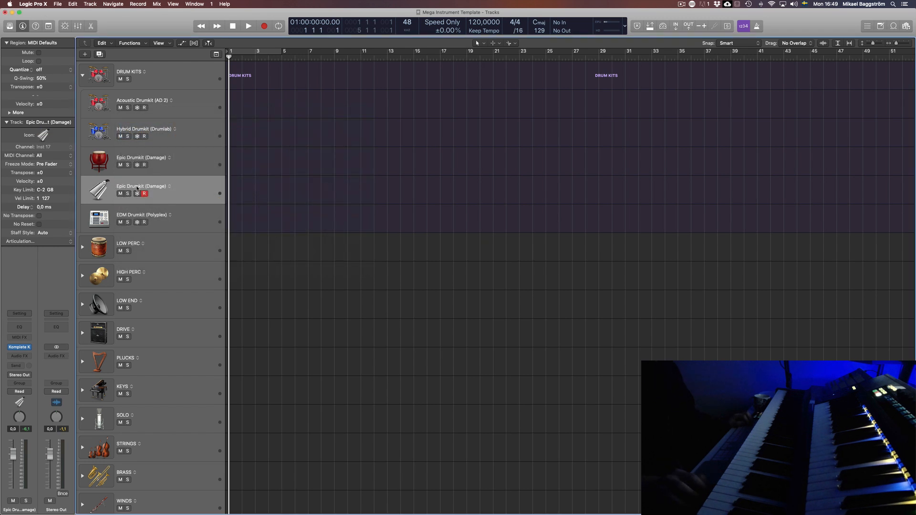
double_click(137, 186)
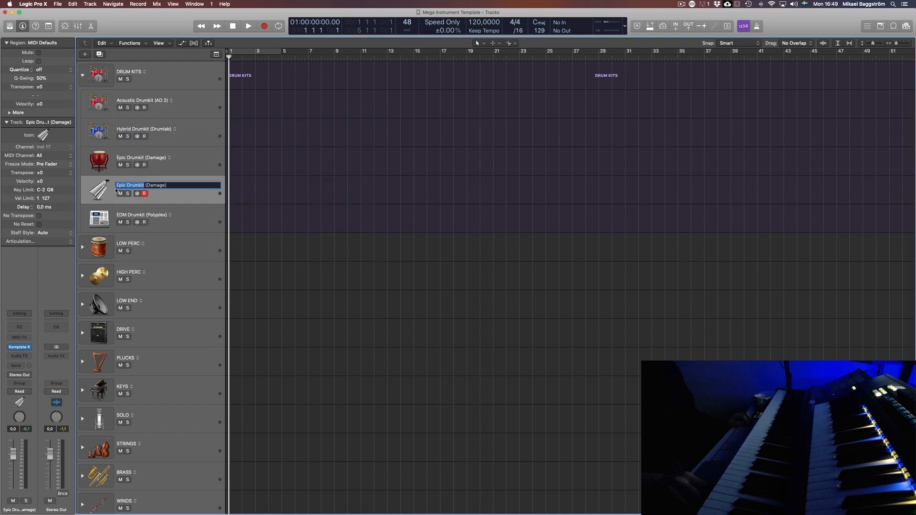
type("Metal Hits")
key("Return")
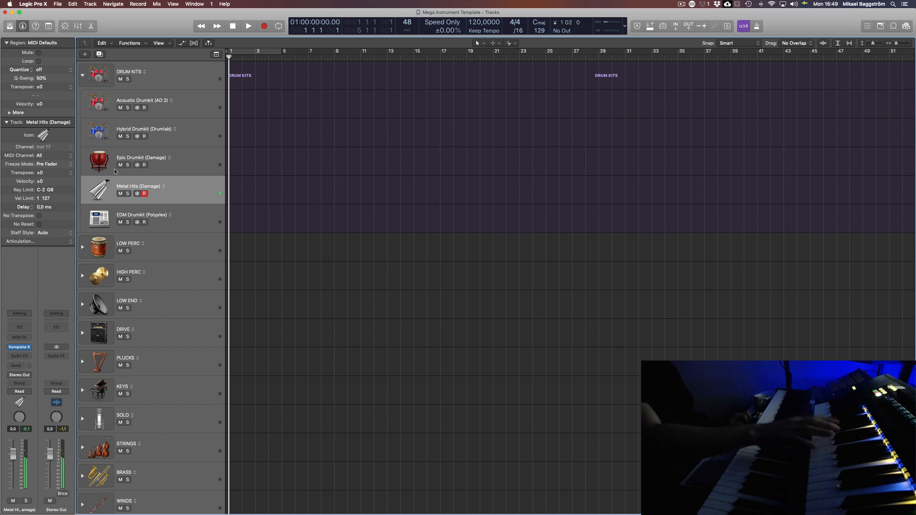
Move the Metal Hits (Damage) track into the HIGH PERC stack, collapse that stack, and select Epic Drumkit (Damage).
left_click(82, 277)
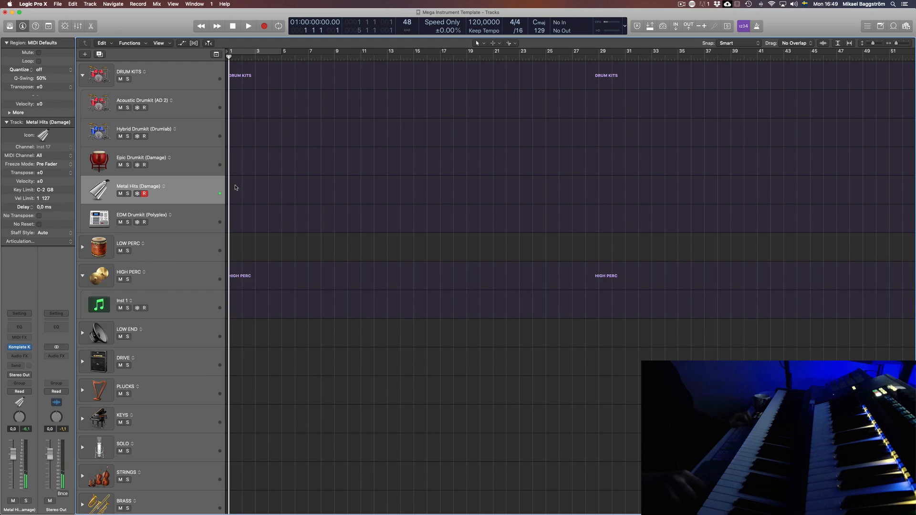
left_click_drag(191, 188, 180, 277)
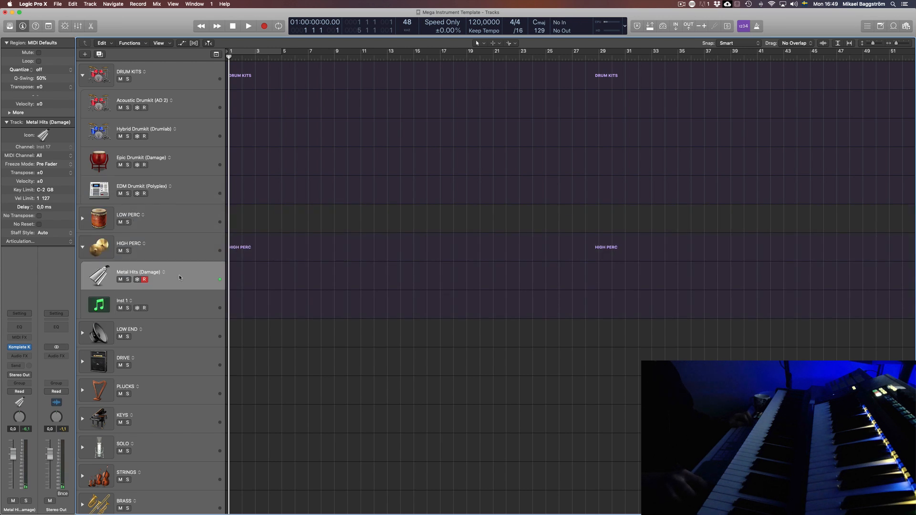
left_click(83, 246)
left_click(194, 161)
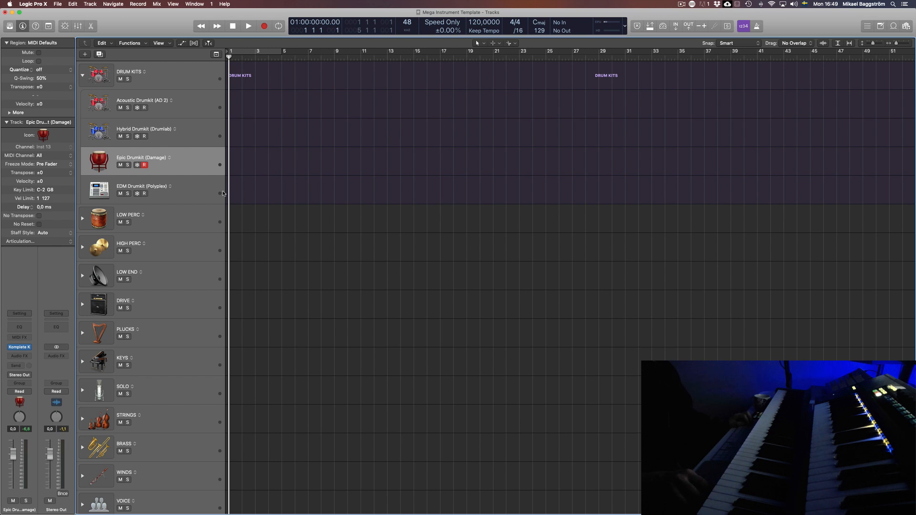
Duplicate the Epic Drumkit (Damage) track inside the DRUM KITS stack.
left_click(185, 191)
left_click(185, 169)
left_click(99, 54)
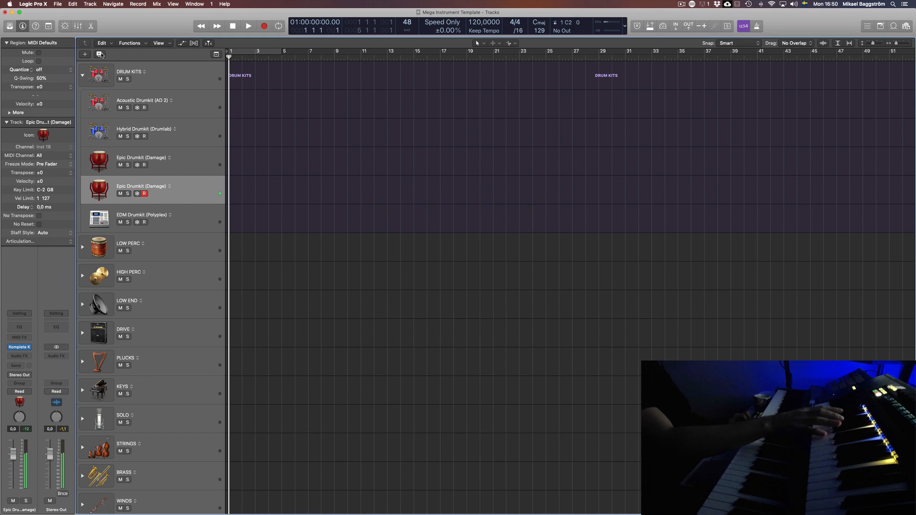
Expand the LOW PERC stack and compare the sound of Ethnic Drums (Damage) with the new Epic Drumkit copy.
left_click(82, 247)
left_click(193, 276)
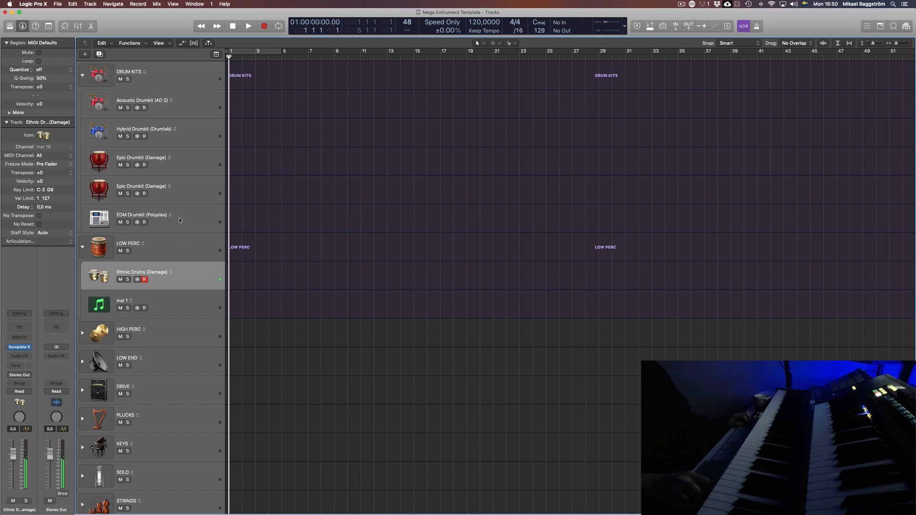
left_click(181, 186)
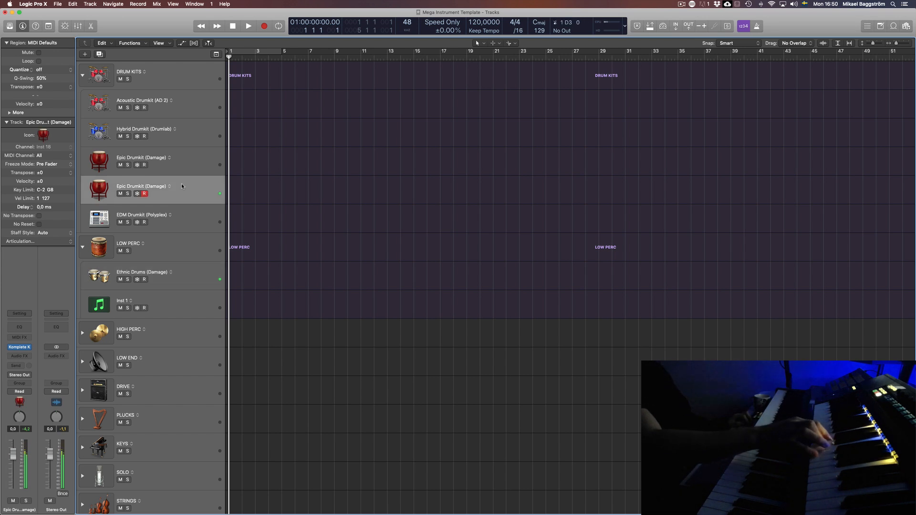
Give the new Epic Drumkit copy the brown wooden percussion icon and rename it Wooden Hits (Damage).
left_click(103, 189)
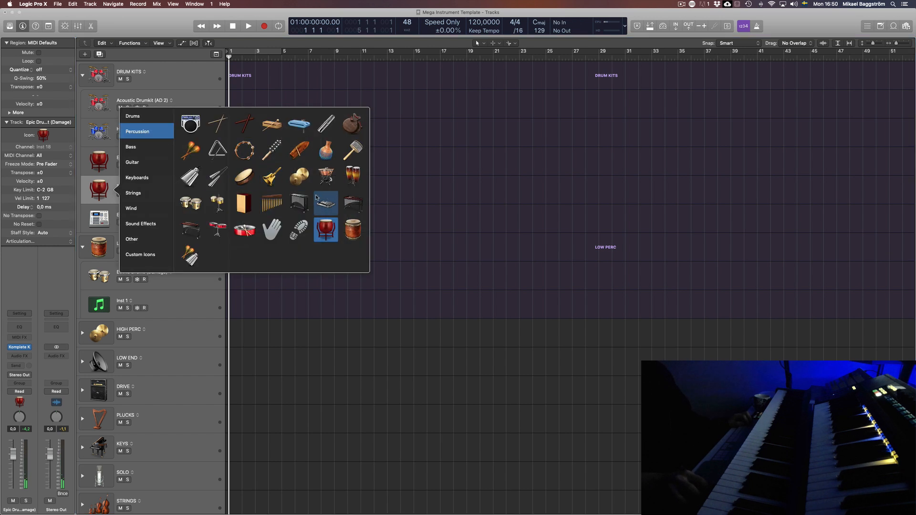
left_click(299, 150)
left_click(104, 189)
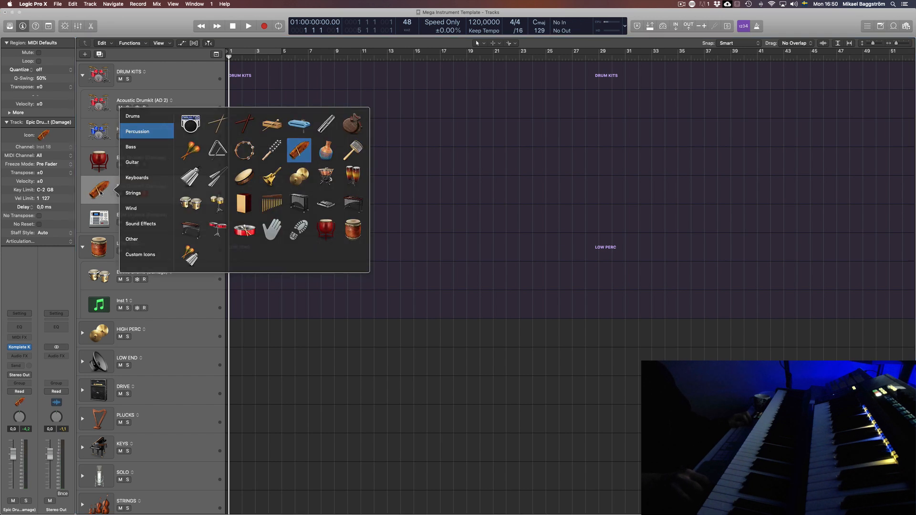
left_click(304, 156)
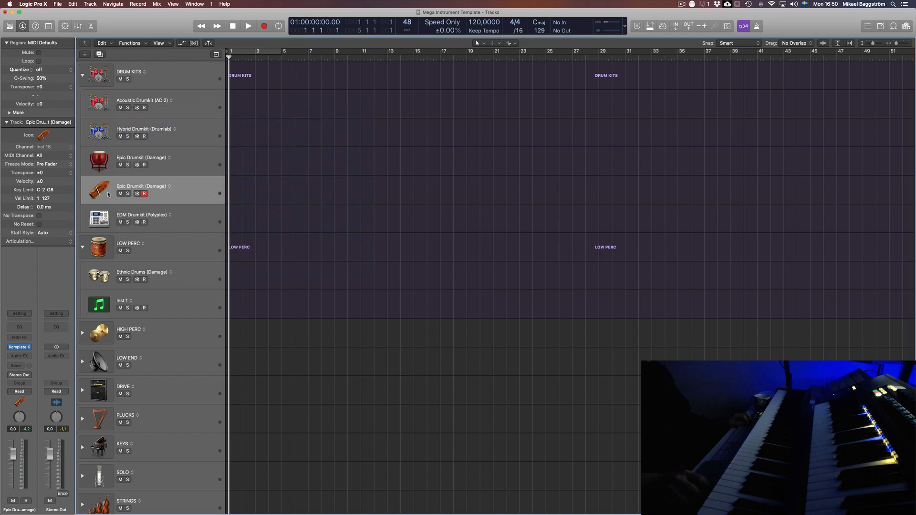
scroll(120, 190, "down", 1)
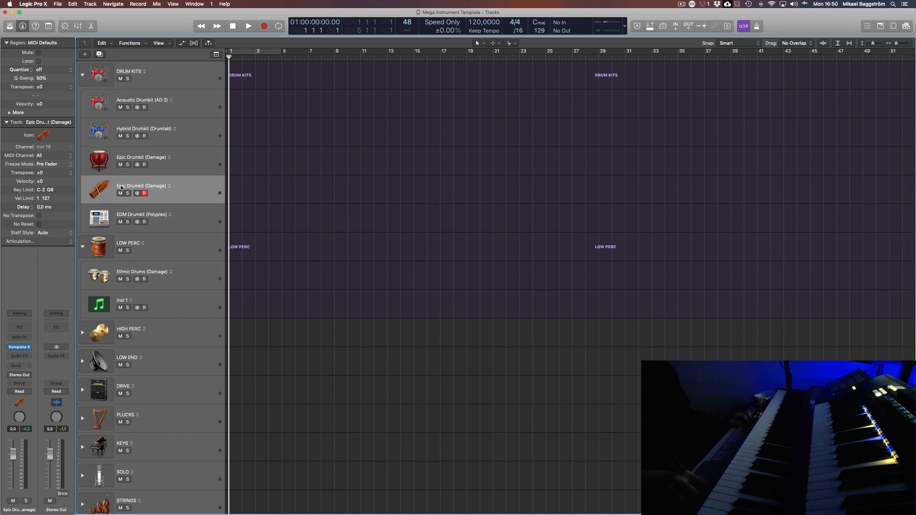
double_click(142, 185)
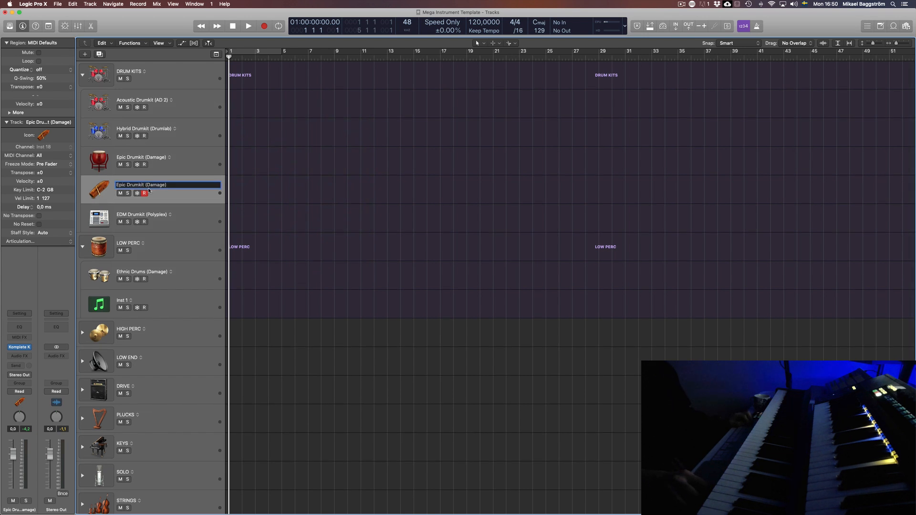
type("Wood")
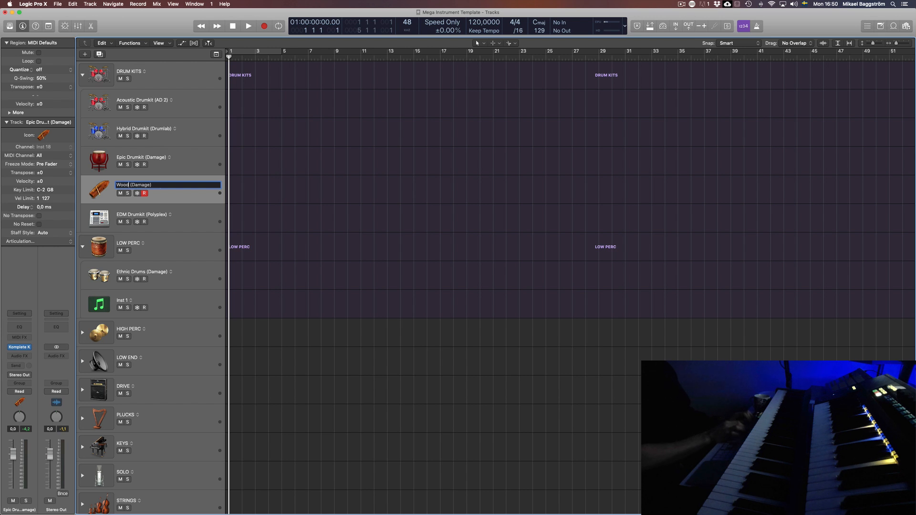
type("en Hits")
key("Return")
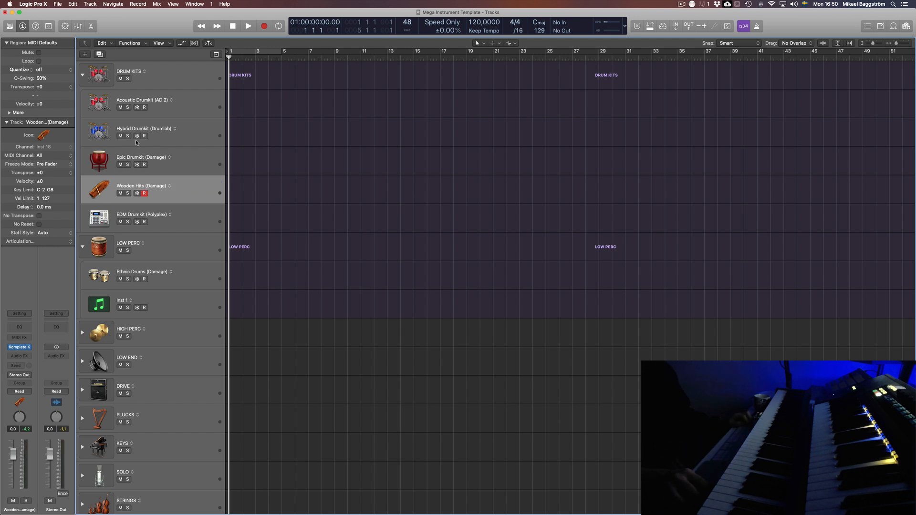
Move Wooden Hits (Damage) into the HIGH PERC stack above Metal Hits (Damage), and collapse the HIGH PERC and LOW PERC stacks.
left_click(83, 333)
left_click_drag(197, 186, 196, 335)
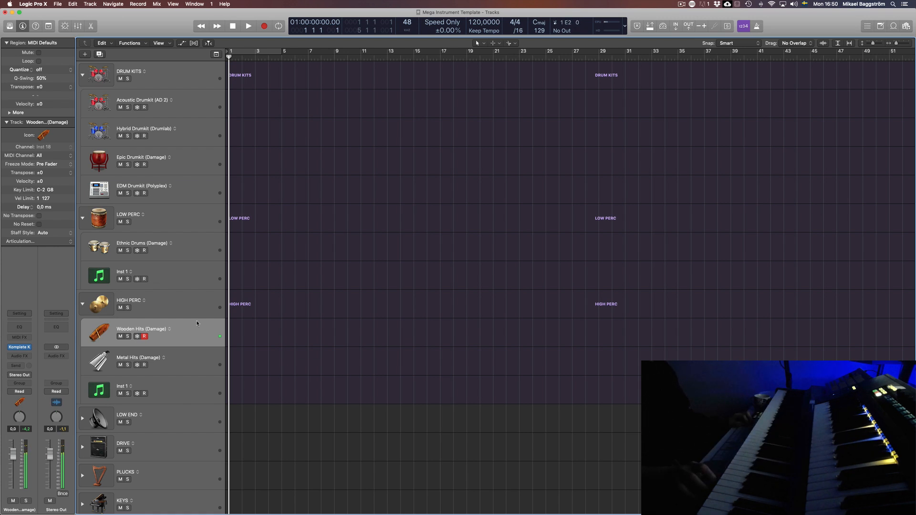
left_click(174, 358)
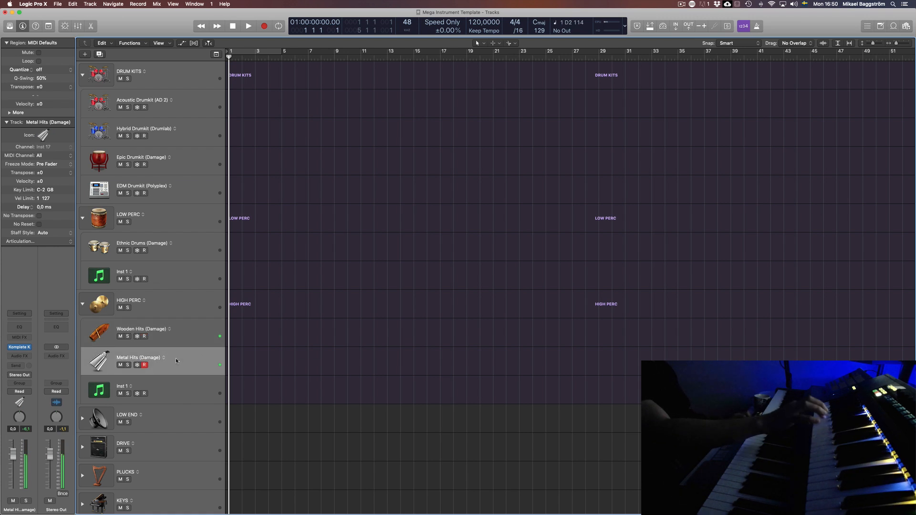
left_click(176, 243)
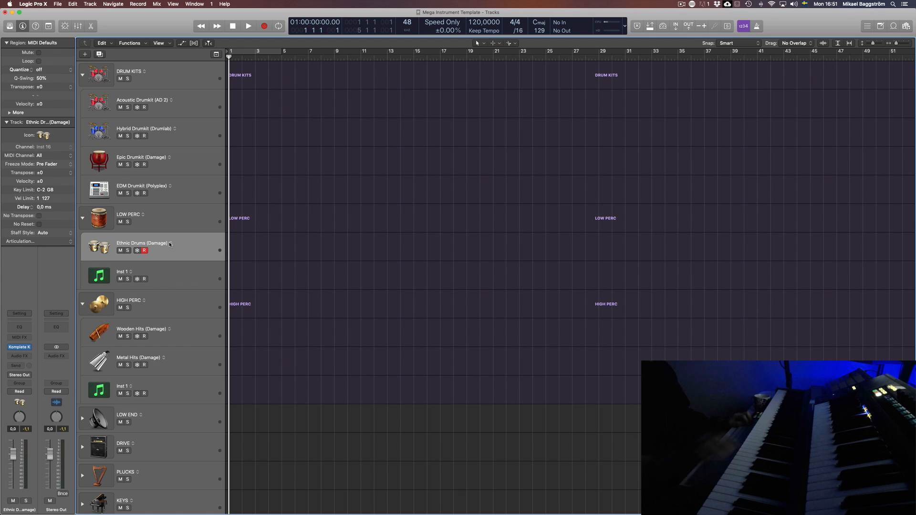
left_click(82, 305)
left_click(82, 218)
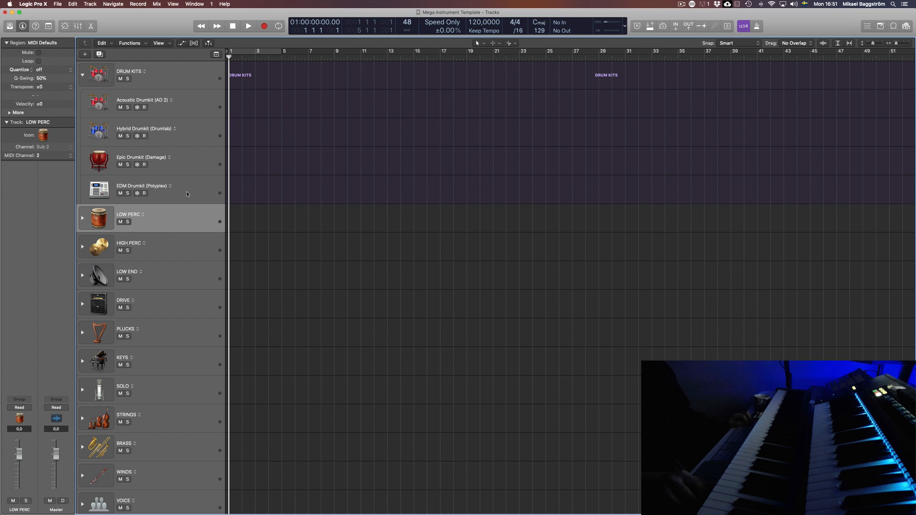
Create a new software instrument track between the DRUM KITS tracks and the LOW PERC stack.
left_click(197, 105)
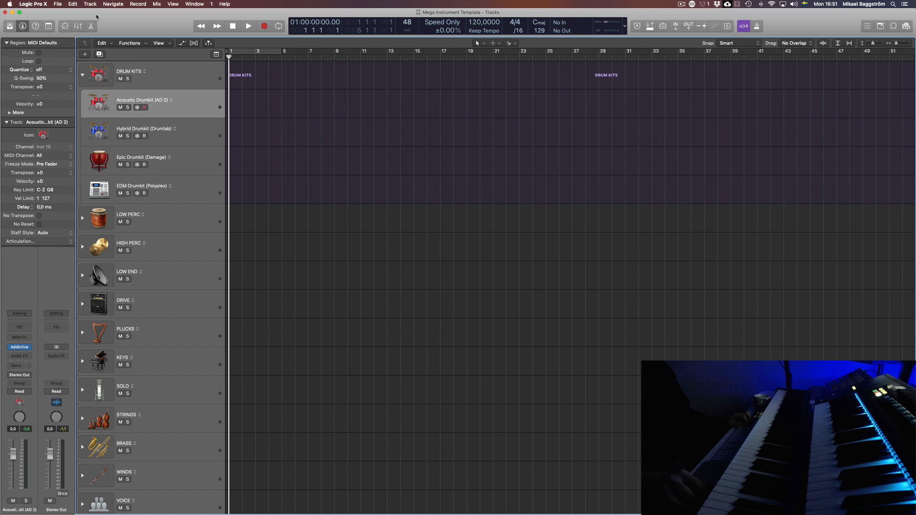
left_click(73, 4)
mouse_move(90, 4)
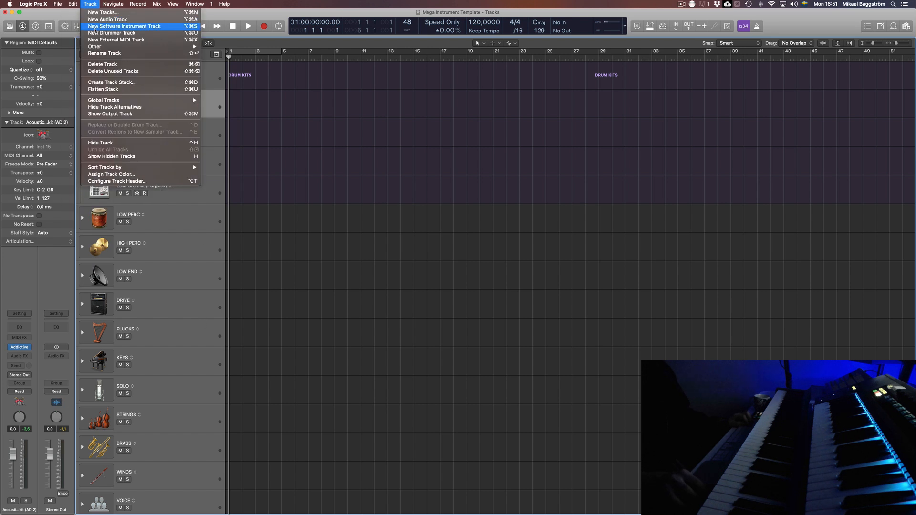
left_click(96, 26)
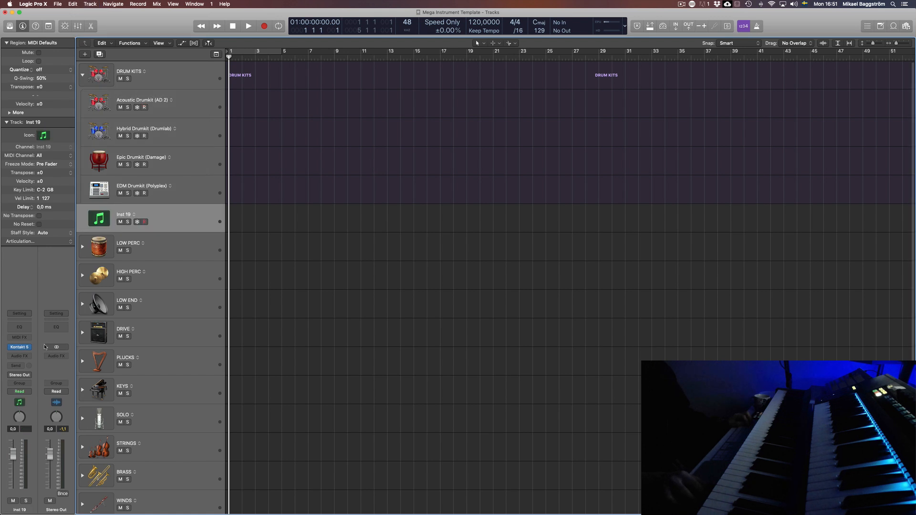
Load the Spectrasonics Stylus RMX instrument on the new track in place of Kontakt 5.
left_click(30, 348)
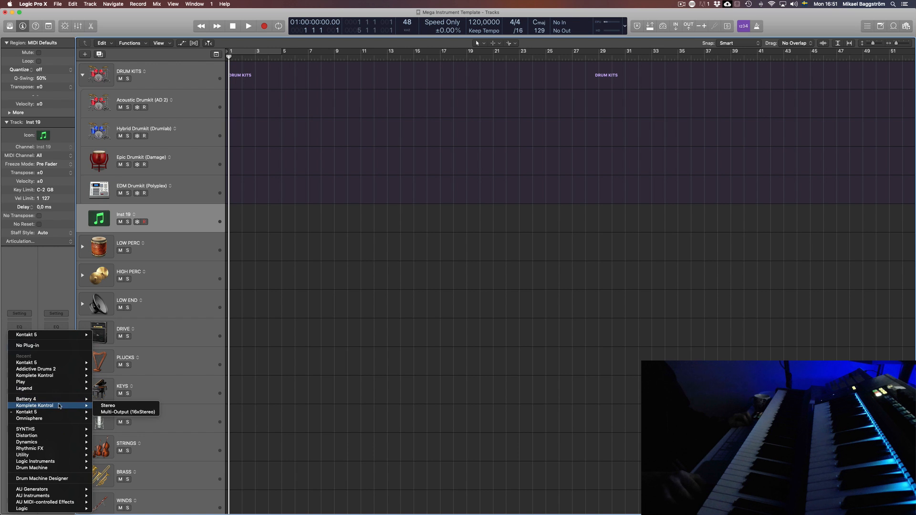
mouse_move(58, 412)
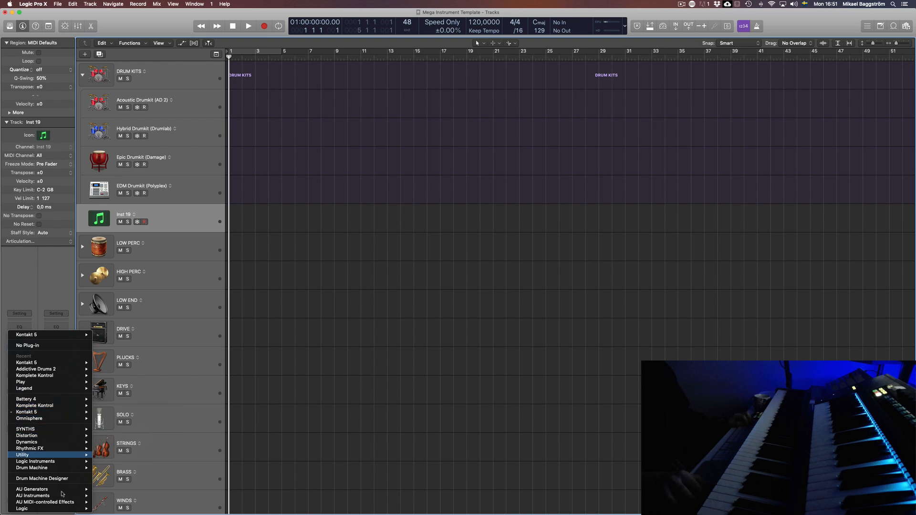
mouse_move(64, 509)
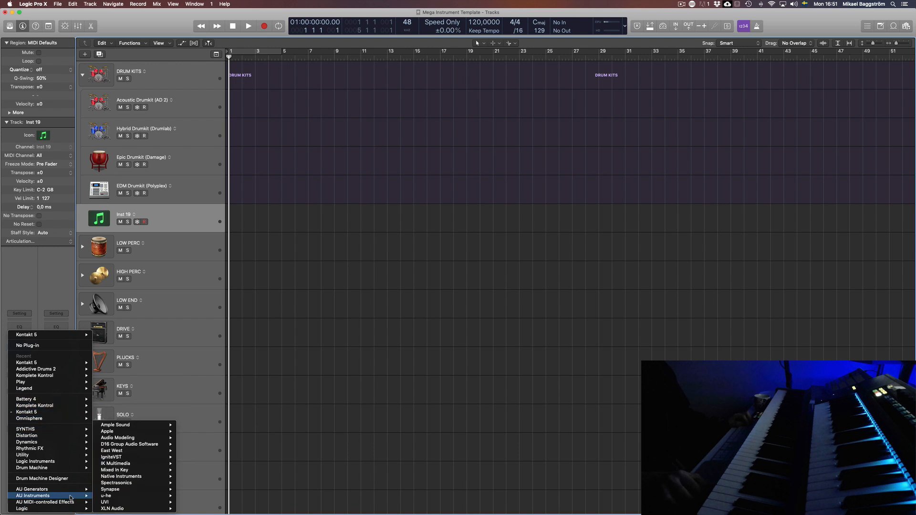
mouse_move(123, 489)
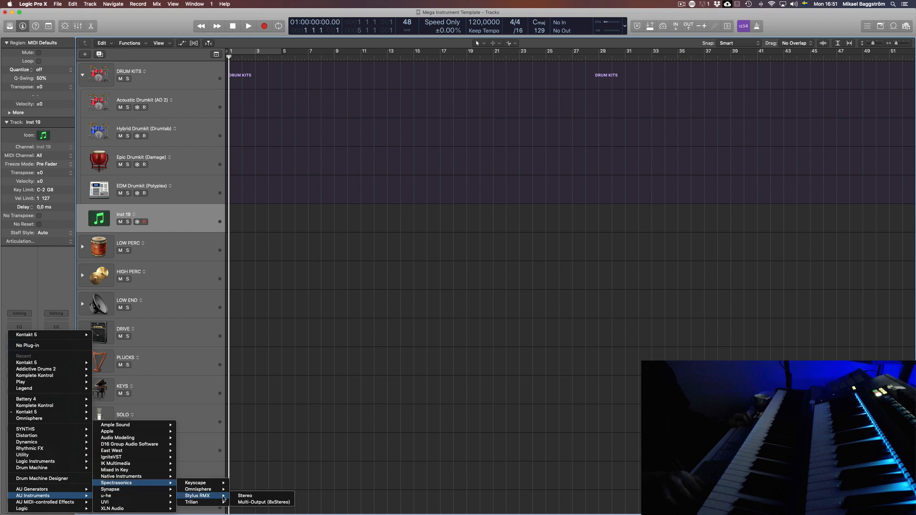
left_click(220, 497)
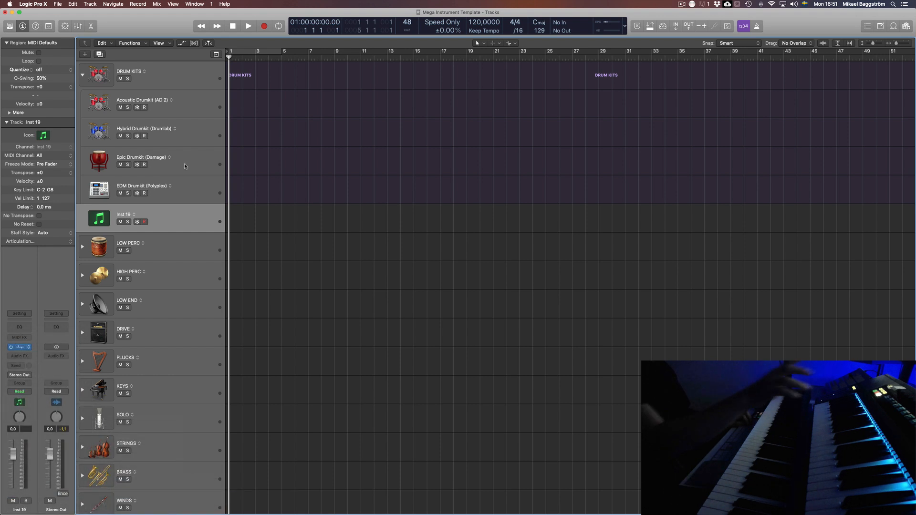
left_click_drag(196, 104, 344, 192)
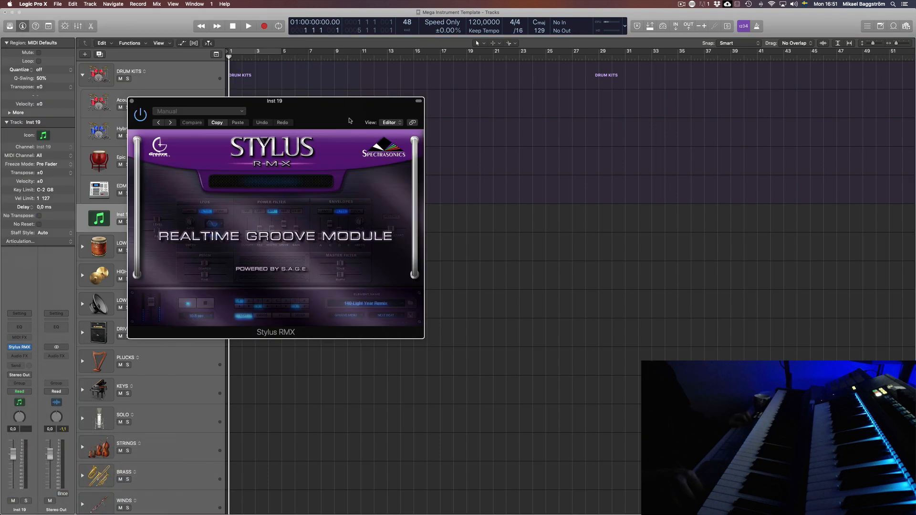
Show the Stylus RMX mixer page and switch the instrument to Kit mode, clearing the current Multi.
left_click(339, 323)
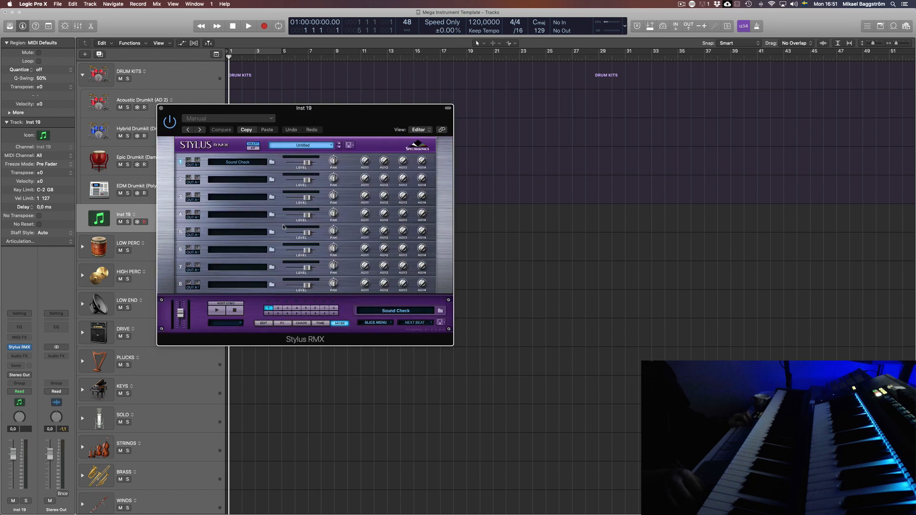
left_click(252, 148)
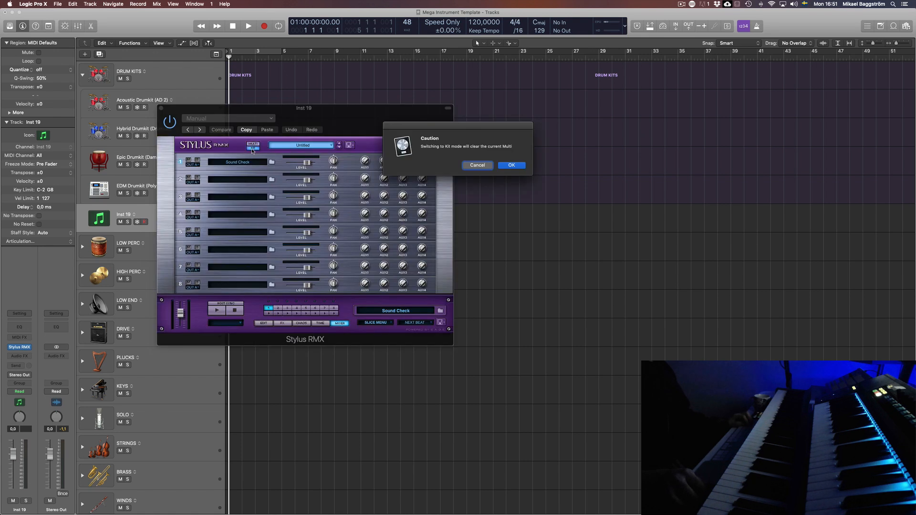
left_click(524, 165)
Load the factory Bedroom Kit from the Urban RnB Kits in Stylus RMX.
left_click(326, 144)
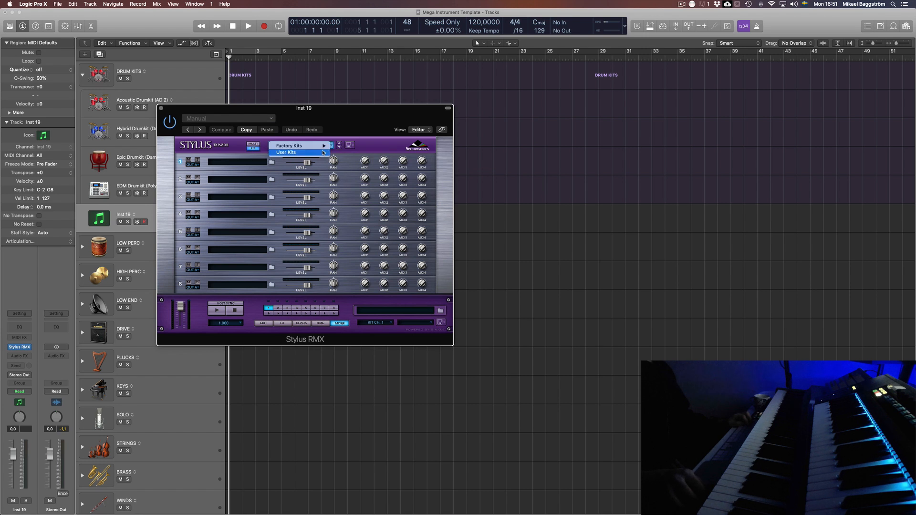
mouse_move(307, 145)
mouse_move(359, 160)
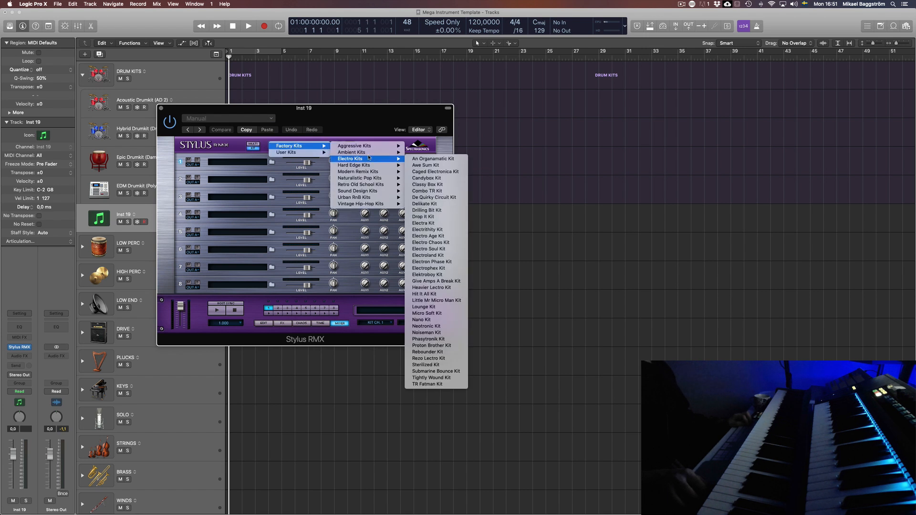
mouse_move(382, 197)
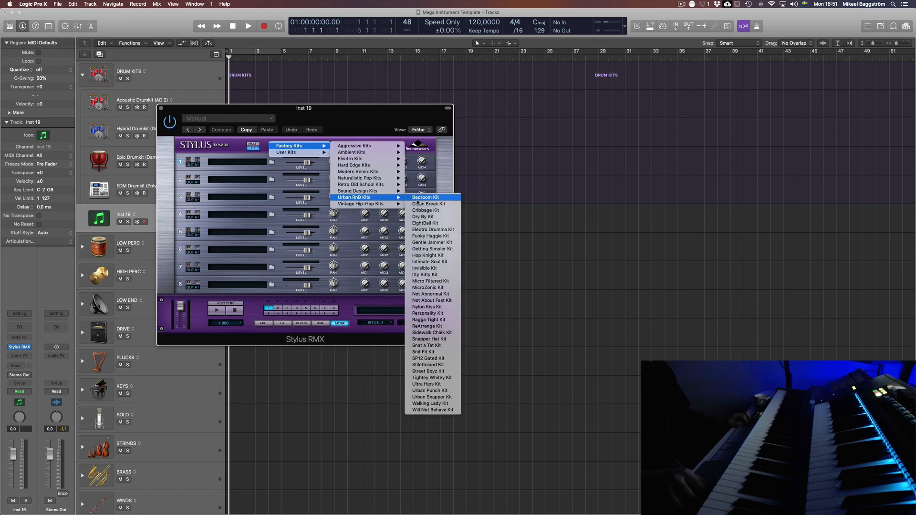
left_click(425, 198)
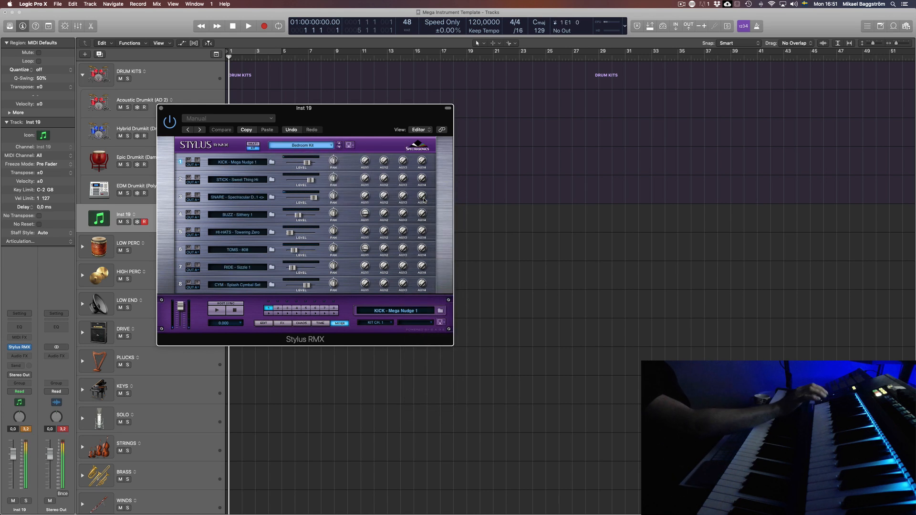
Advance Stylus RMX to the Clean Break Kit and close the instrument window.
left_click(339, 148)
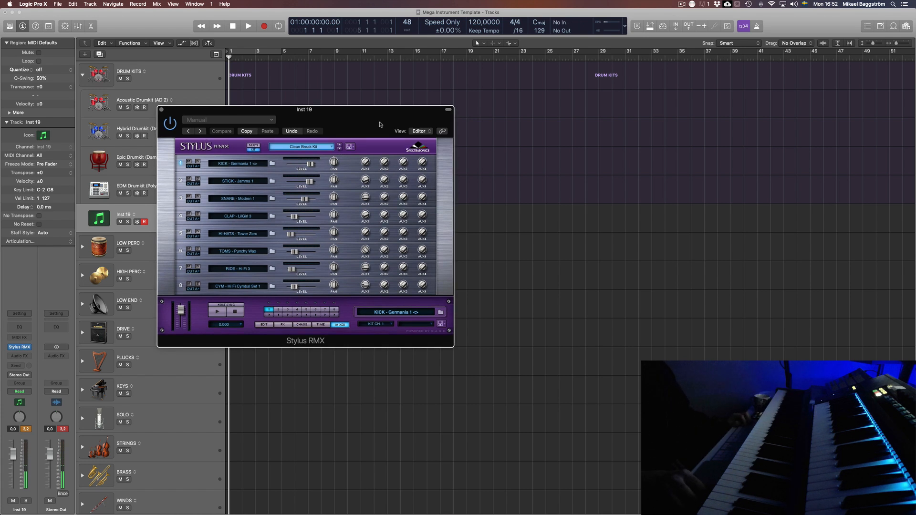
left_click_drag(374, 116, 572, 141)
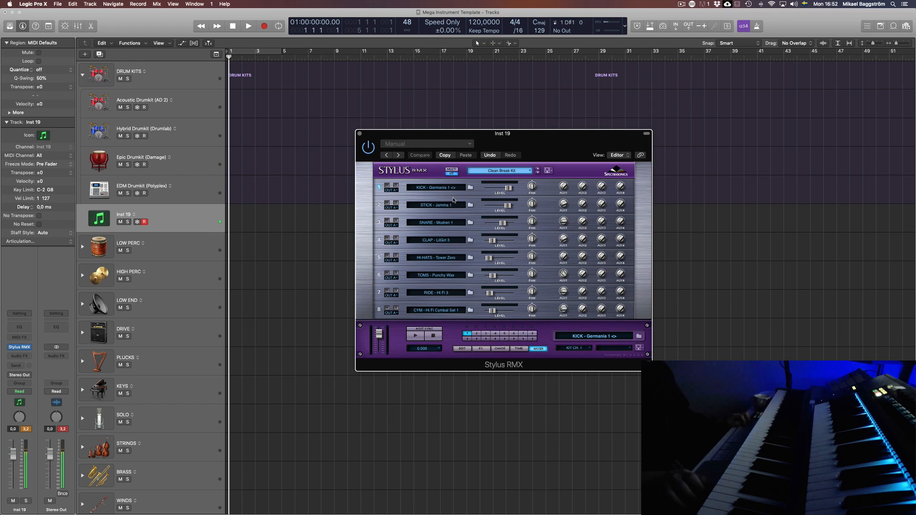
key("super+w")
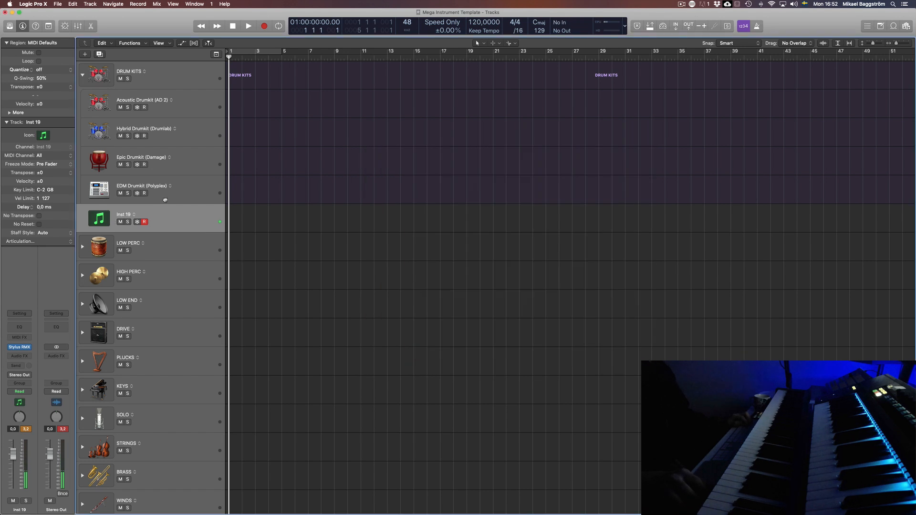
Move the Stylus RMX track into DRUM KITS above EDM Drumkit (Polyplex) and rename it EDM Drumkit (RMX).
left_click_drag(162, 219, 168, 184)
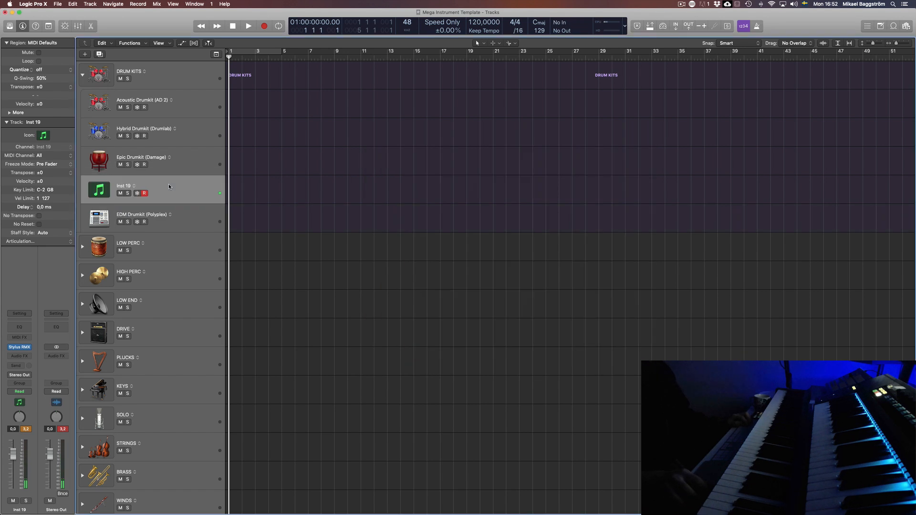
double_click(125, 186)
type("EDM")
key("BackSpace")
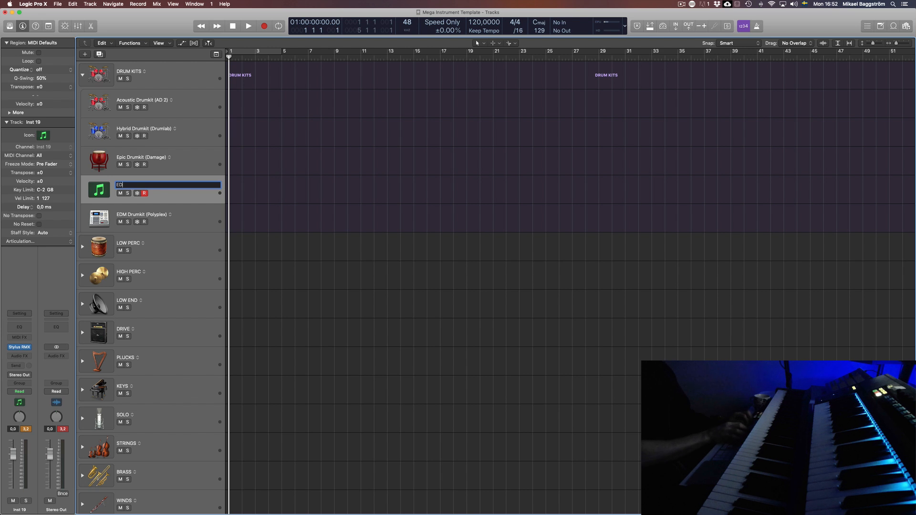
type("M (")
type("rumkit (S")
type("RMS")
type("X)")
key("Return")
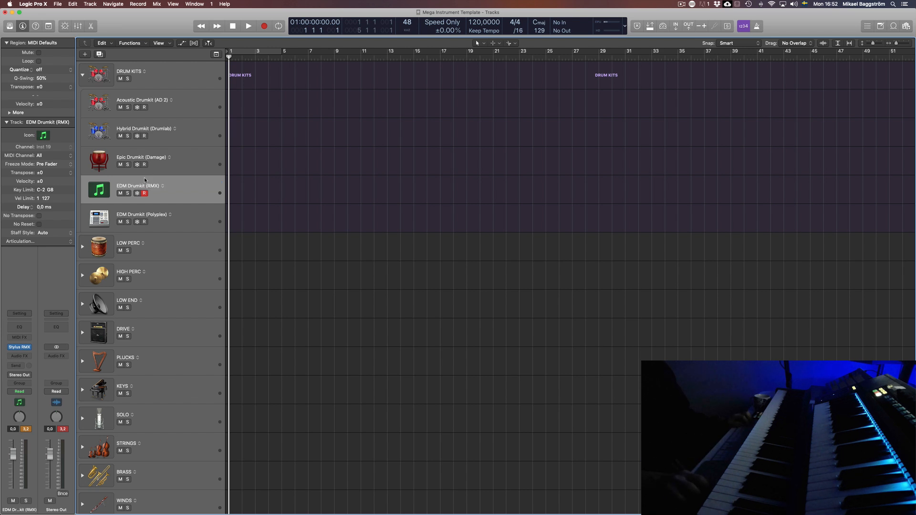
Give the EDM Drumkit (RMX) track the drum machine icon from the Drums category.
left_click(98, 189)
left_click(132, 115)
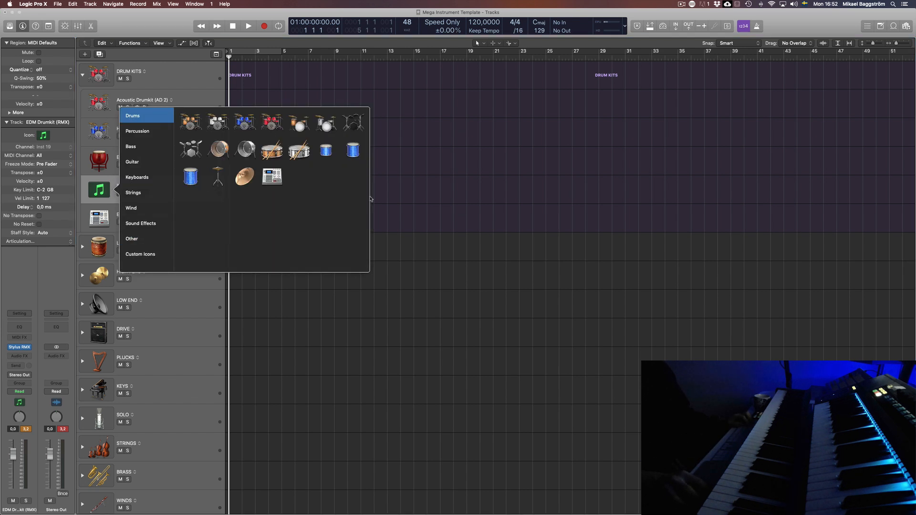
left_click(272, 176)
left_click(79, 75)
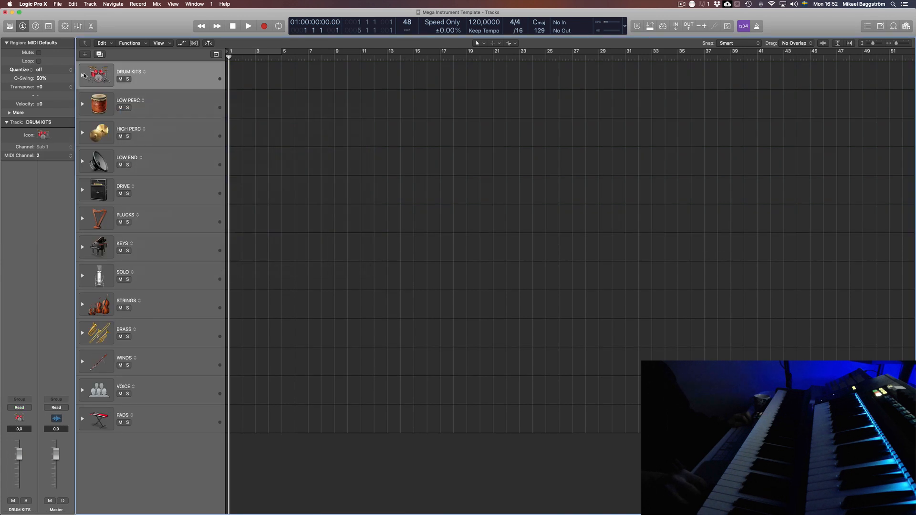
Move EDM Drumkit (RMX) and EDM Drumkit (Polyplex) above Epic Drumkit (Damage), and collapse the DRUM KITS stack.
left_click(184, 103)
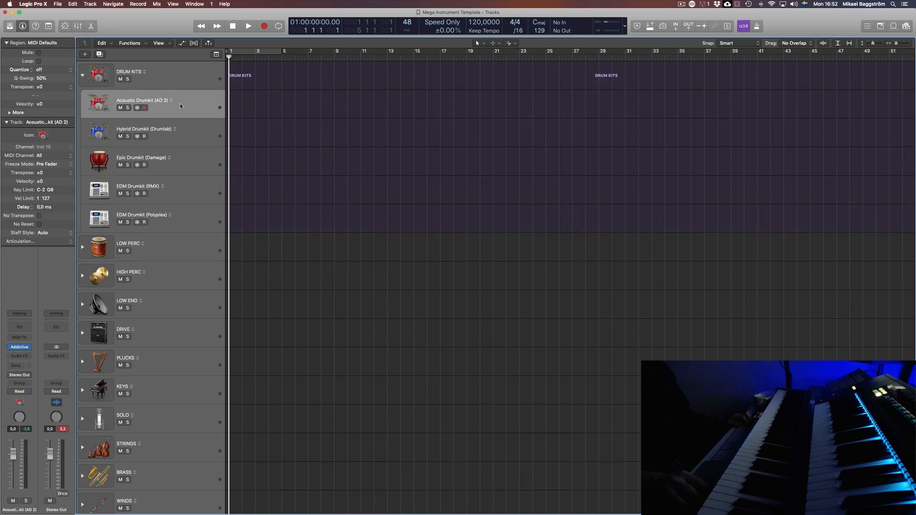
left_click(191, 135)
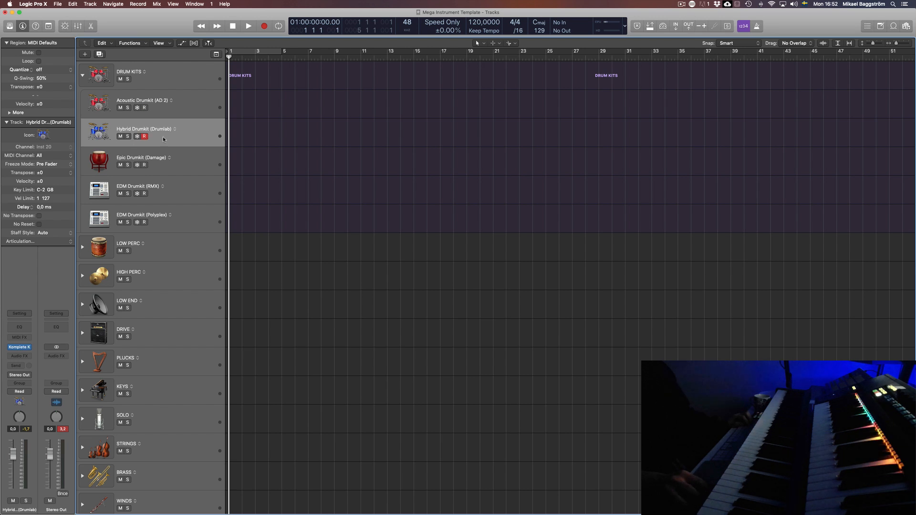
left_click(191, 164)
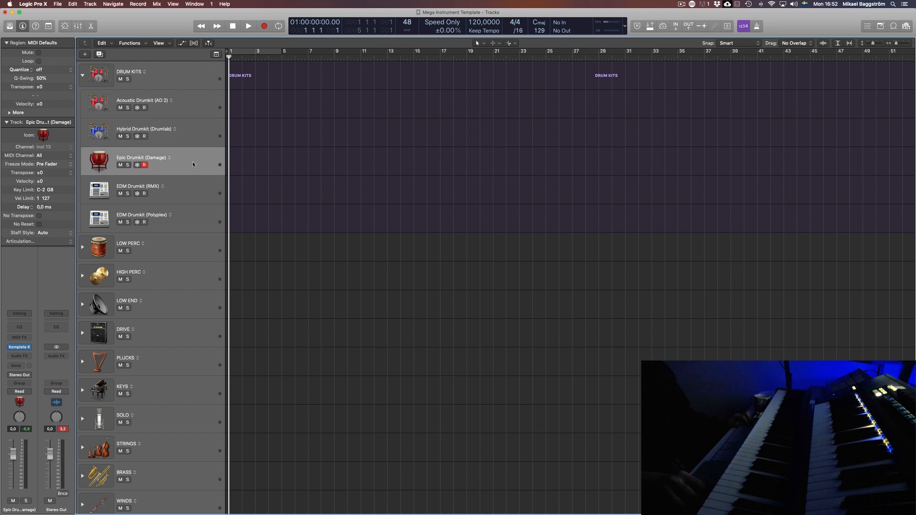
left_click(186, 187)
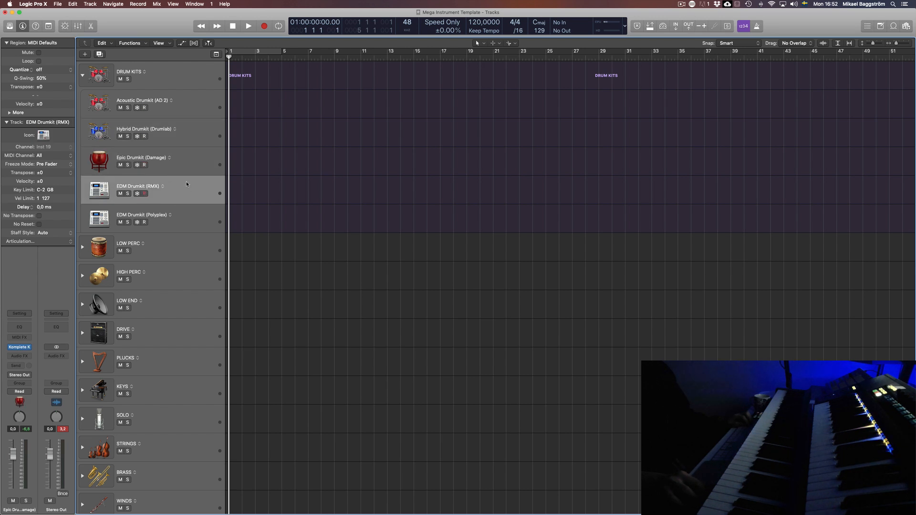
left_click_drag(186, 184, 188, 158)
left_click_drag(192, 210, 193, 186)
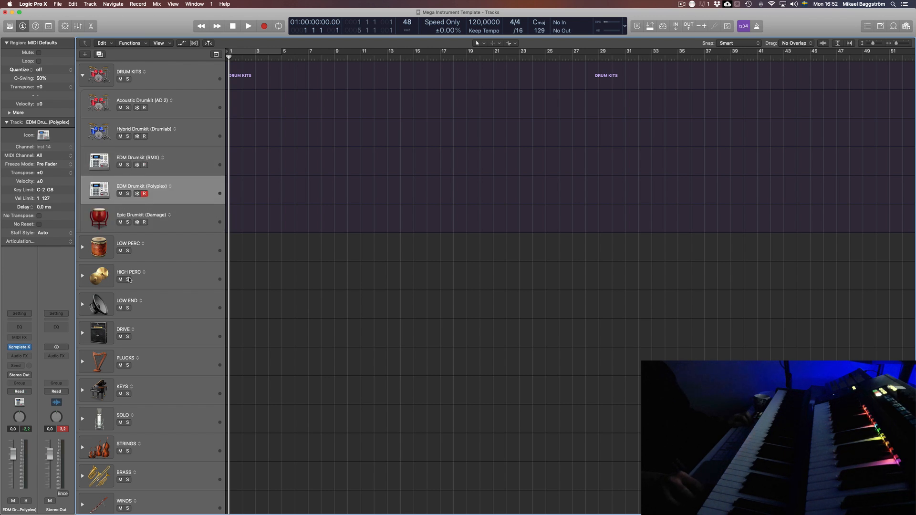
left_click(82, 77)
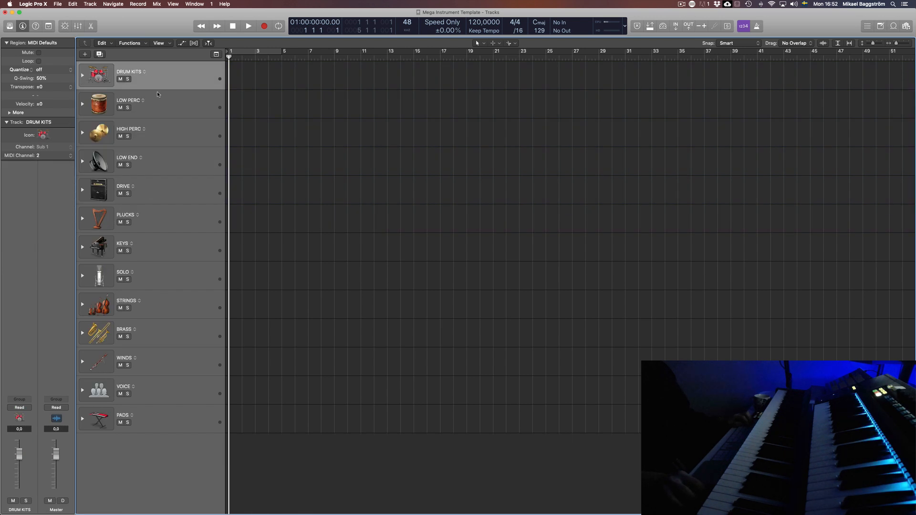
Expand the LOW PERC stack and duplicate the Ethnic Drums (Damage) track four times with its settings.
left_click(178, 102)
left_click(82, 104)
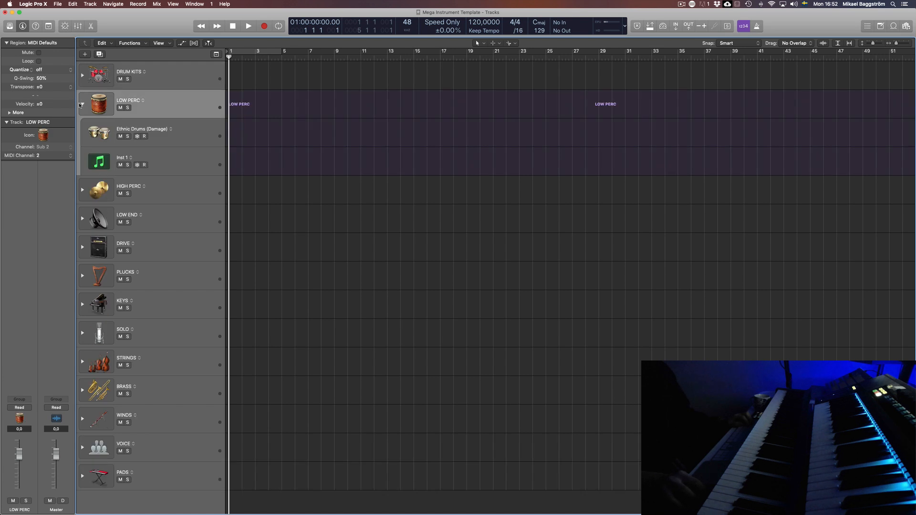
left_click(196, 136)
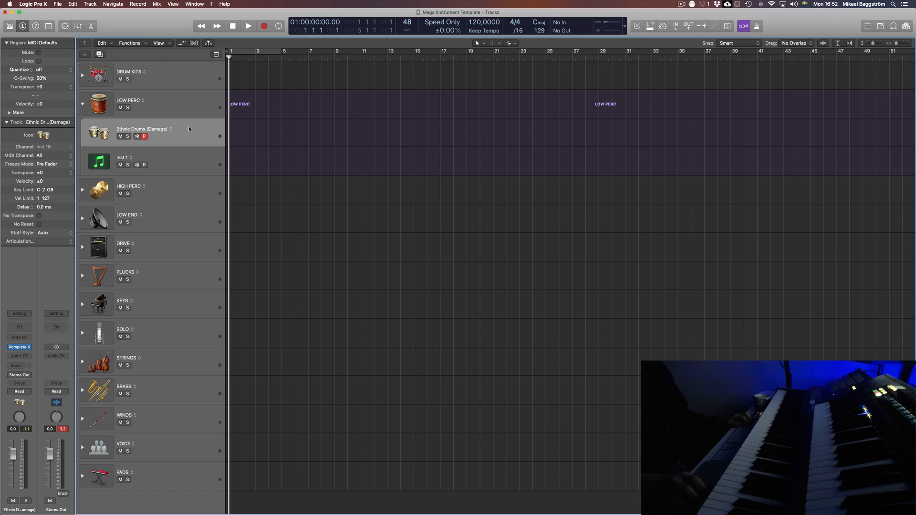
left_click(100, 54)
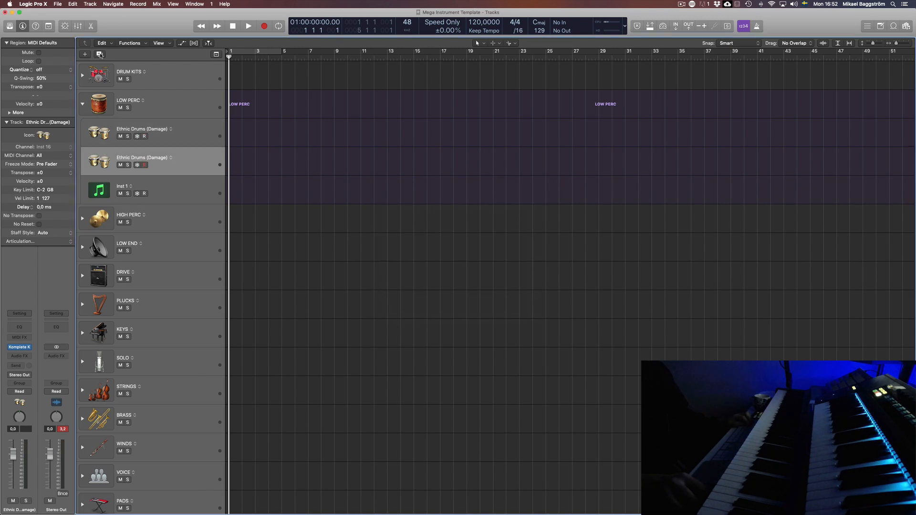
left_click(100, 54)
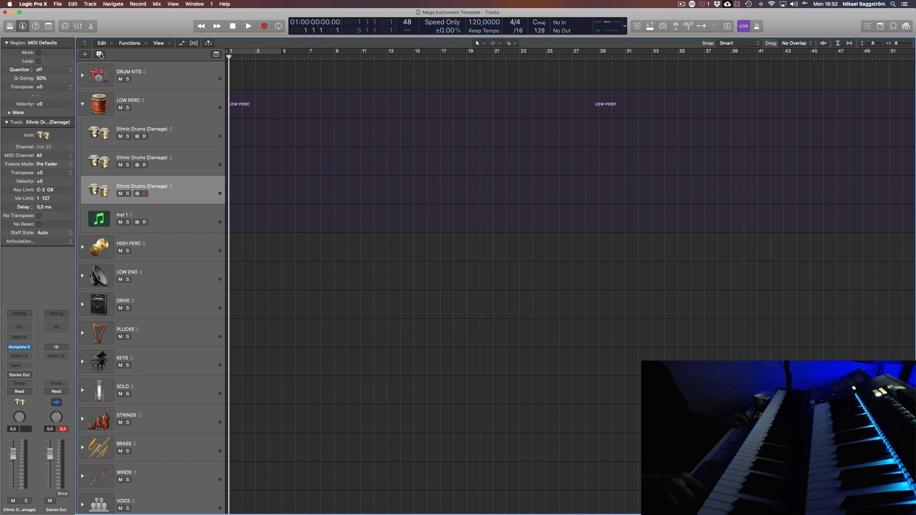
left_click(100, 55)
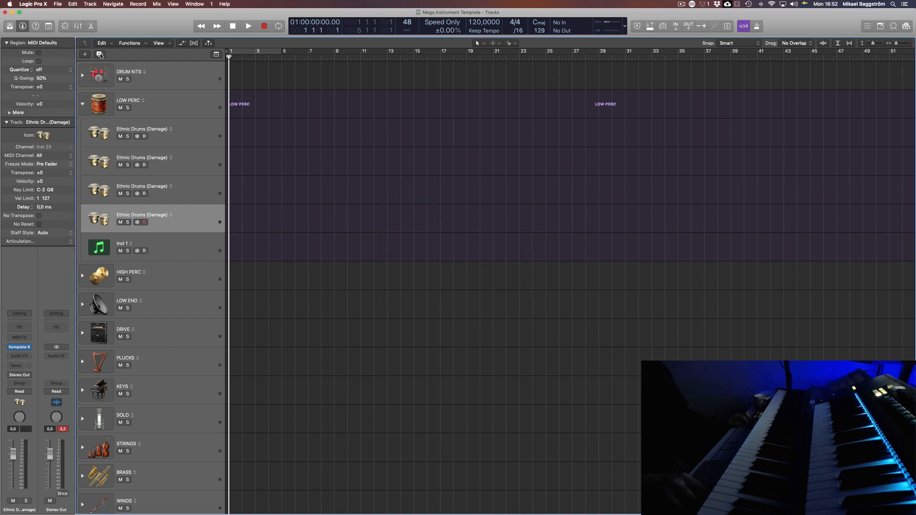
key("super+d")
Check the Komplete Kontrol instrument windows of the first three Ethnic Drums (Damage) tracks in LOW PERC.
left_click(197, 158)
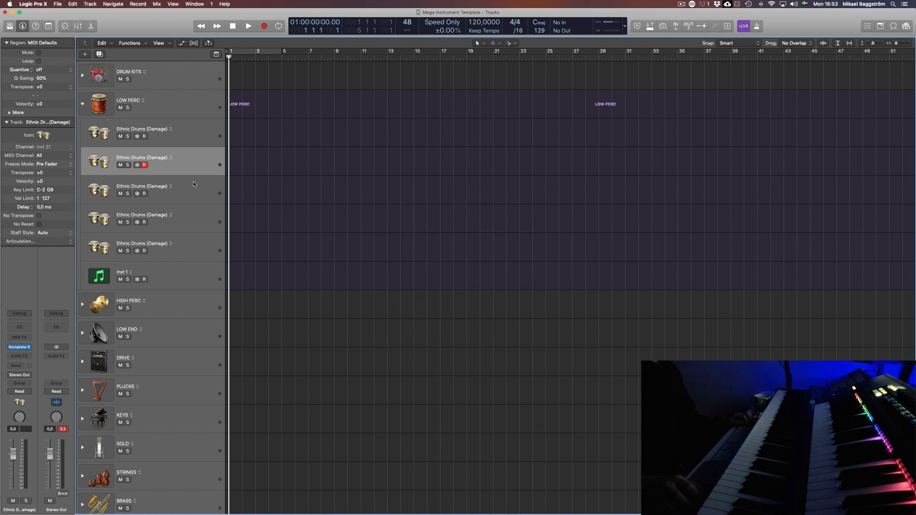
left_click(22, 347)
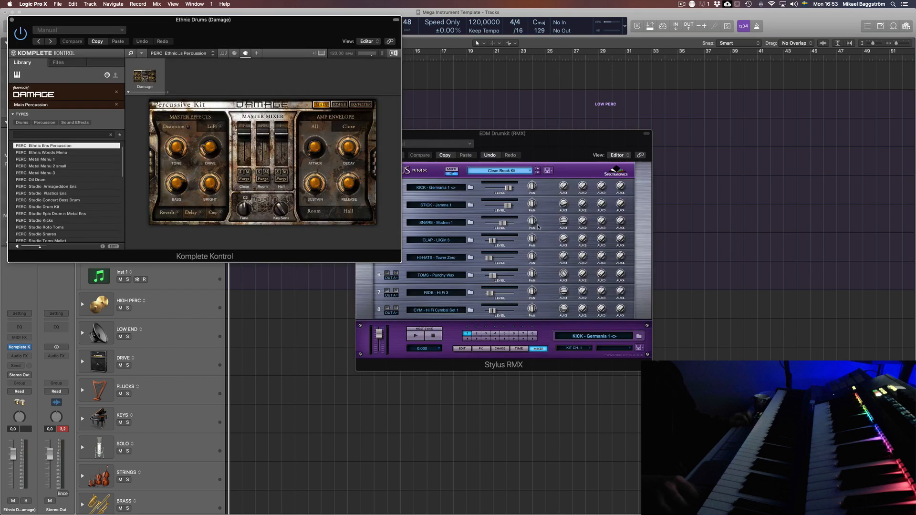
left_click_drag(256, 17, 446, 107)
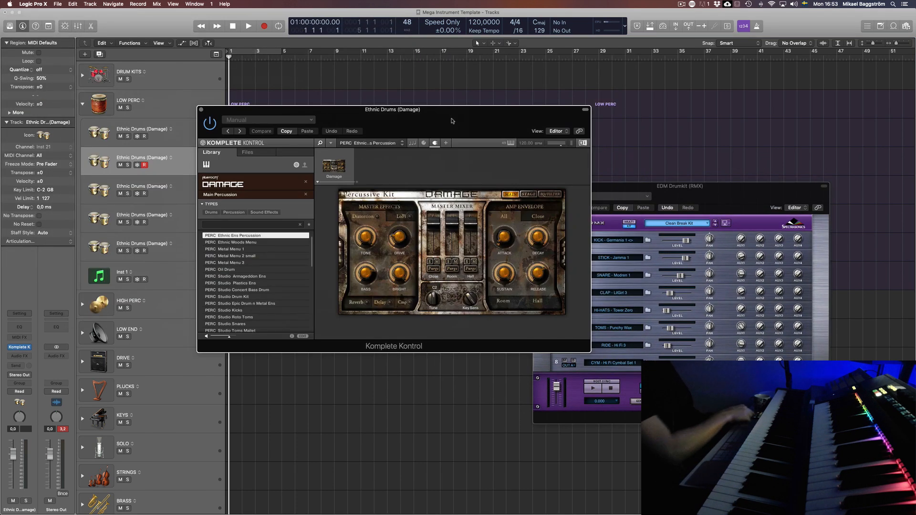
key("v")
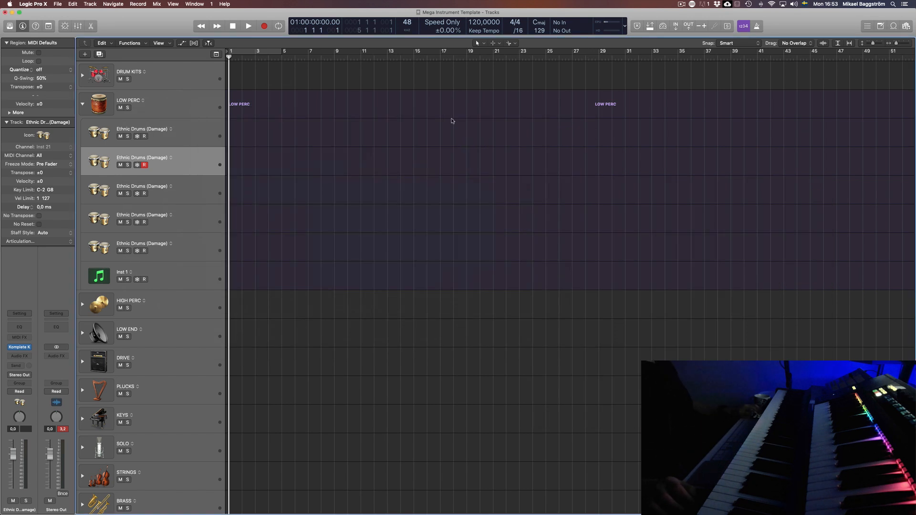
key("v")
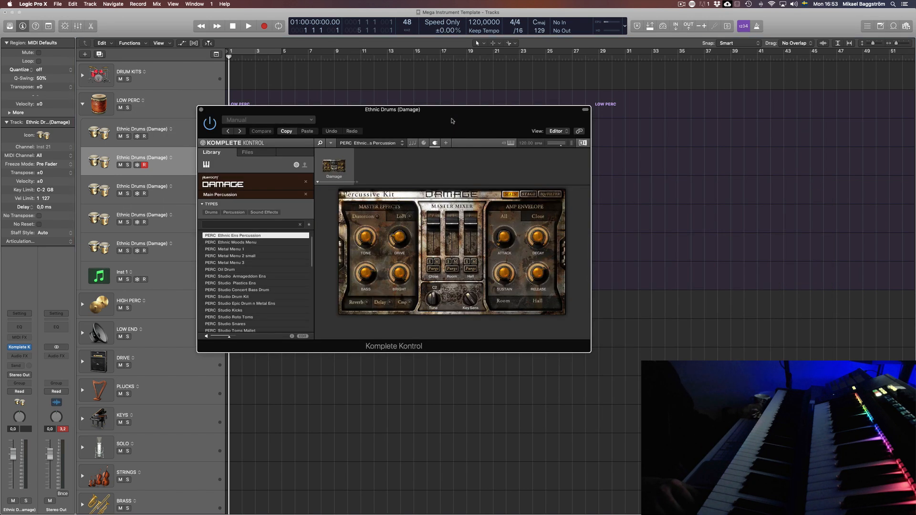
key("v")
left_click(196, 136)
key("v")
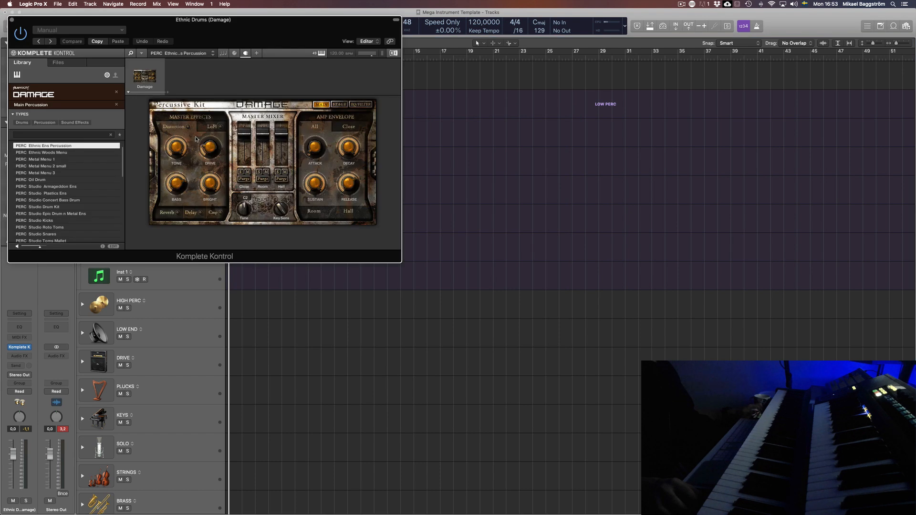
key("v")
left_click(199, 177)
key("v")
key("v")
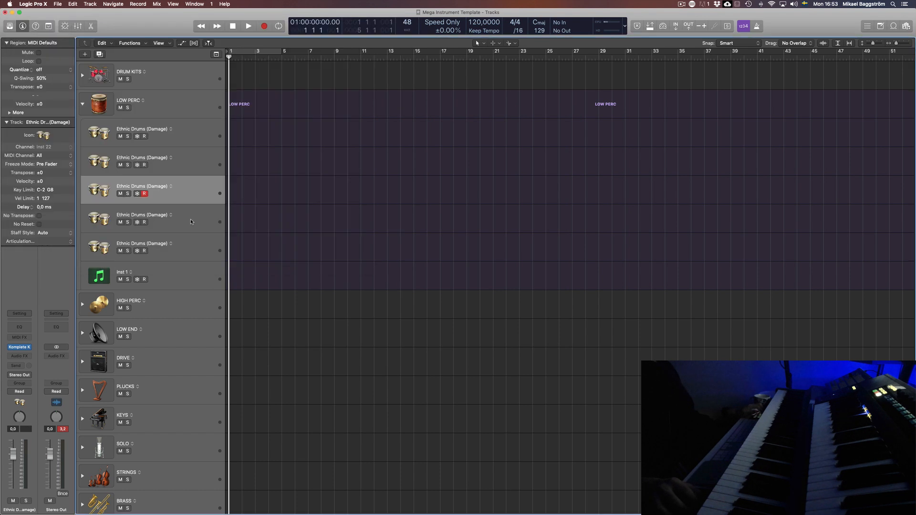
Load the Taiko Creator preset Bamboo Forest on the last Ethnic Drums (Damage) copy in LOW PERC.
left_click(190, 220)
left_click(191, 247)
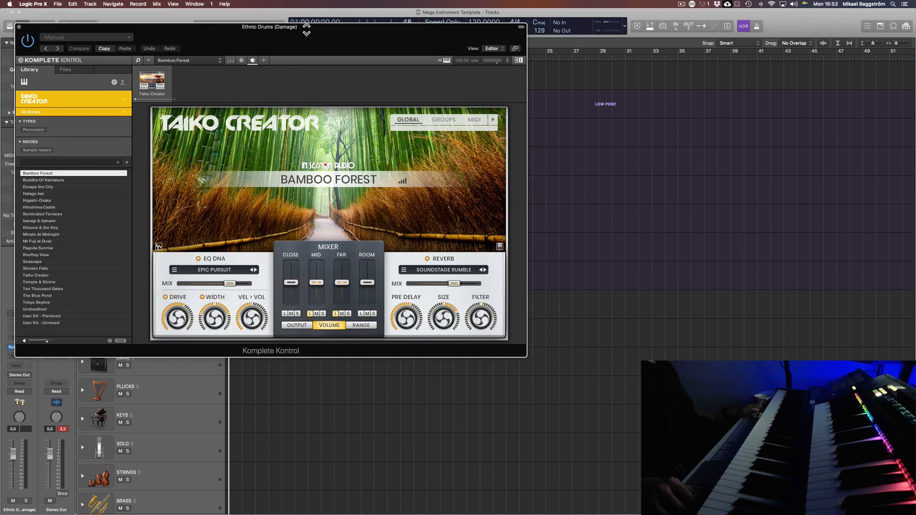
left_click_drag(307, 29, 573, 98)
Give the Taiko Creator track the red standing taiko drum icon from the Percussion category.
right_click(102, 248)
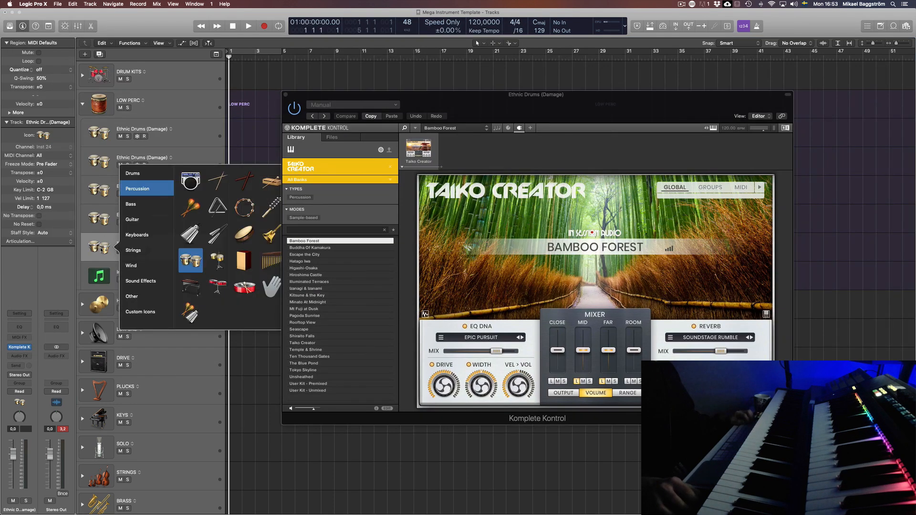
left_click_drag(429, 95, 540, 91)
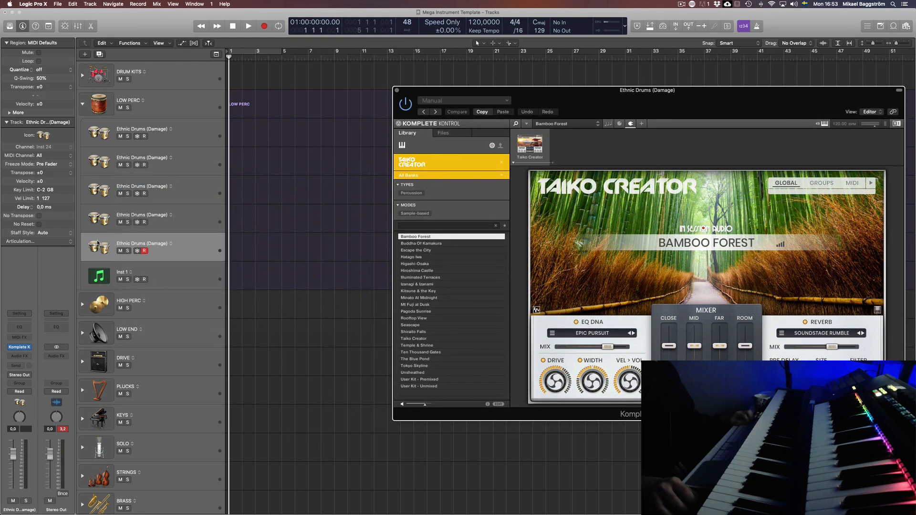
right_click(97, 245)
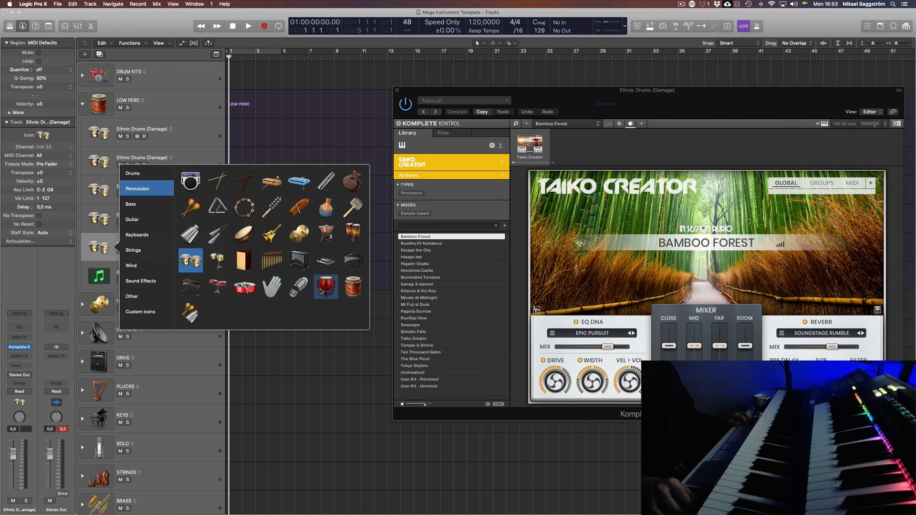
left_click(323, 290)
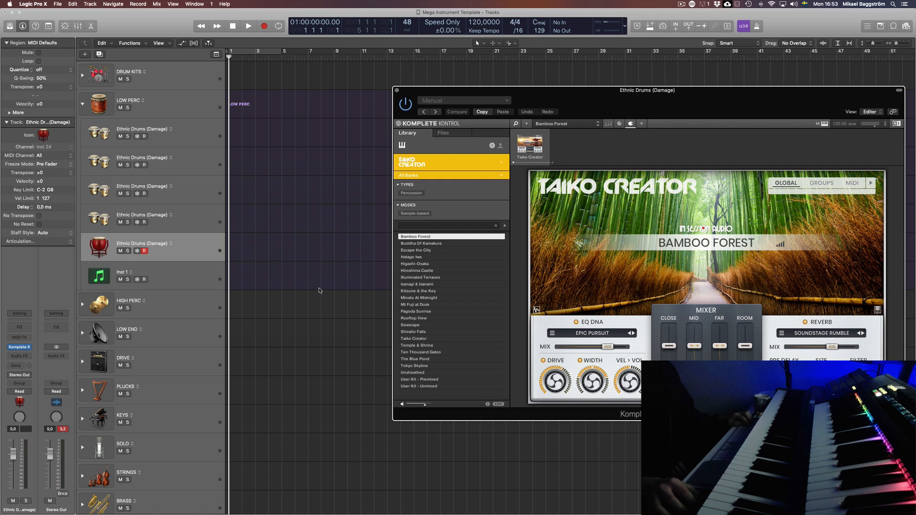
Rename the Taiko Creator track as Taikos (Taiko Creator).
double_click(126, 244)
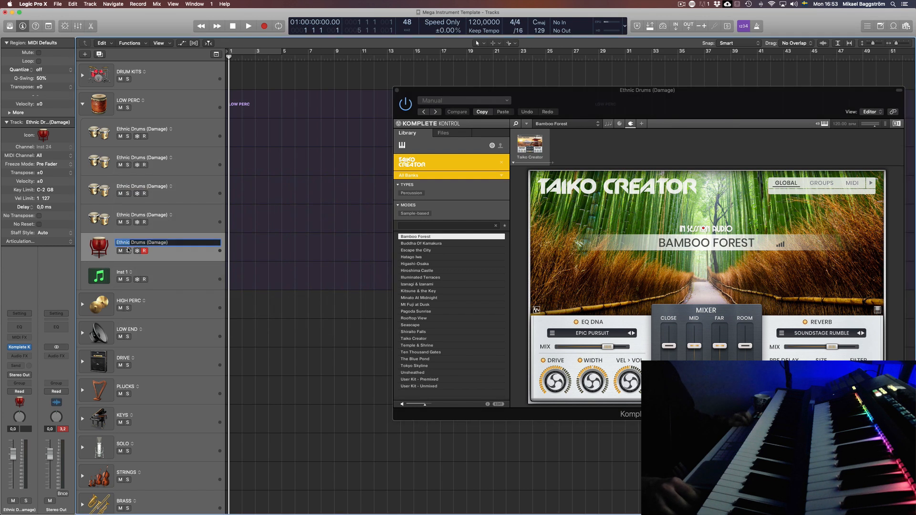
type("Taikos")
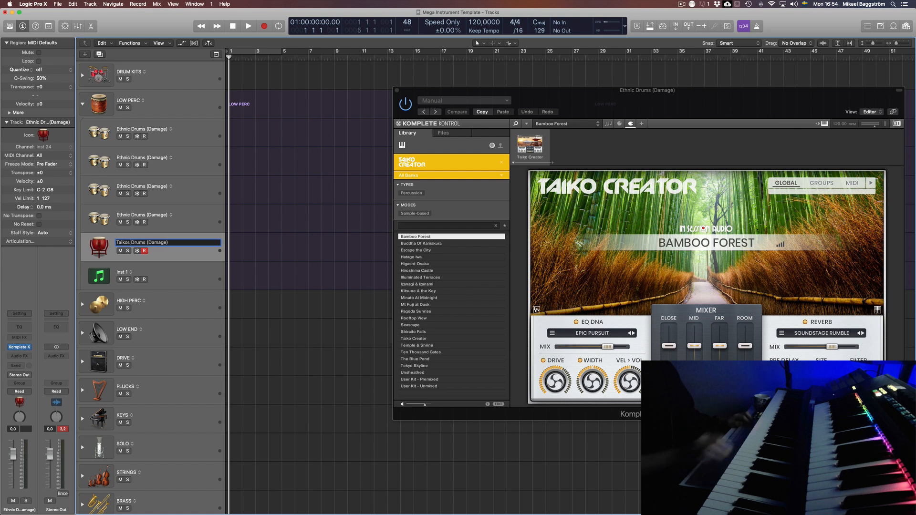
key("Return")
double_click(143, 243)
double_click(143, 243)
type("Taiko")
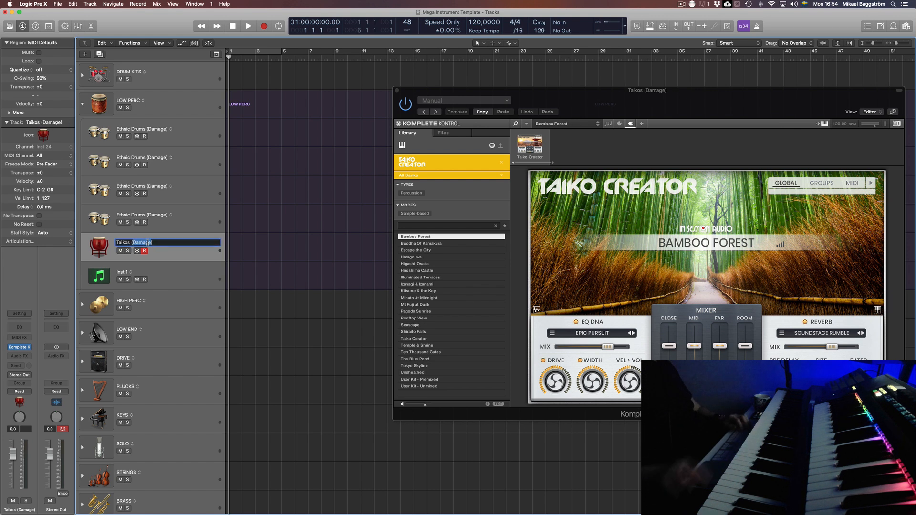
type(" Creator")
key("Return")
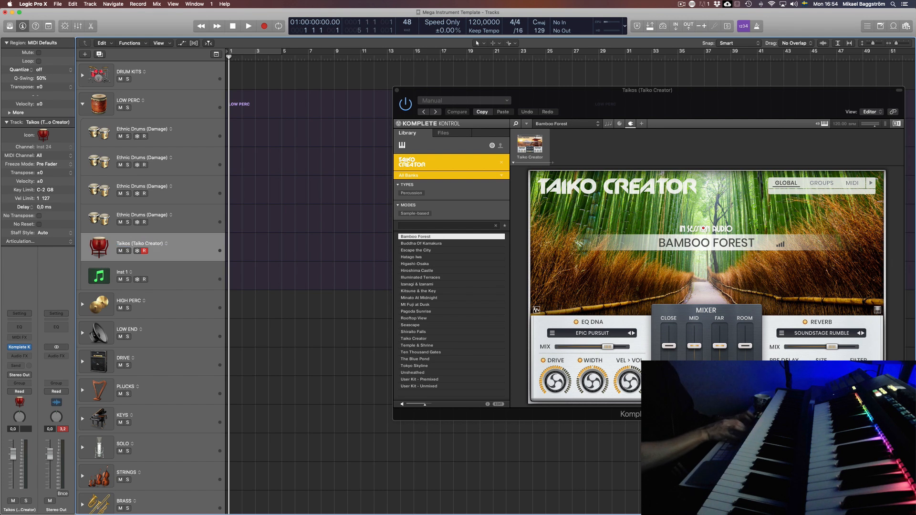
Move the Taikos (Taiko Creator) track to the first place inside LOW PERC and keep its instrument window clear of the track list.
left_click_drag(191, 242, 184, 127)
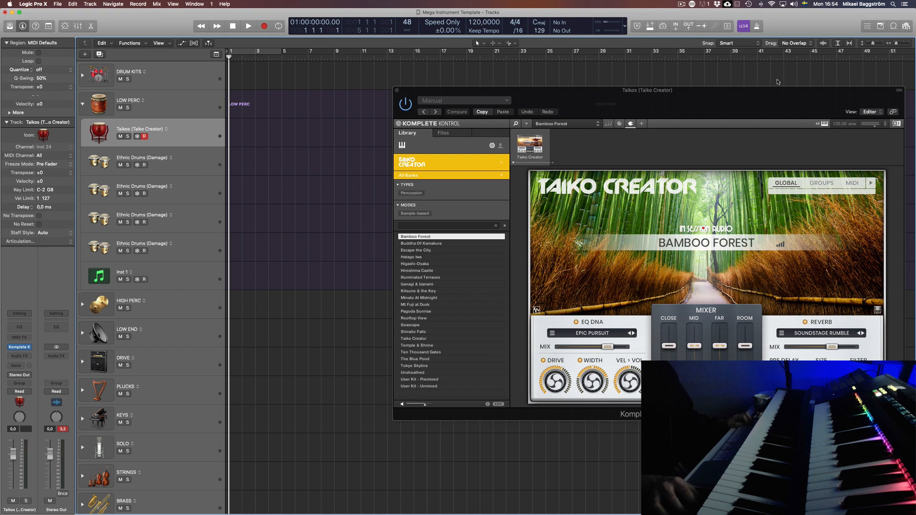
left_click_drag(753, 94, 706, 100)
left_click_drag(582, 123, 555, 122)
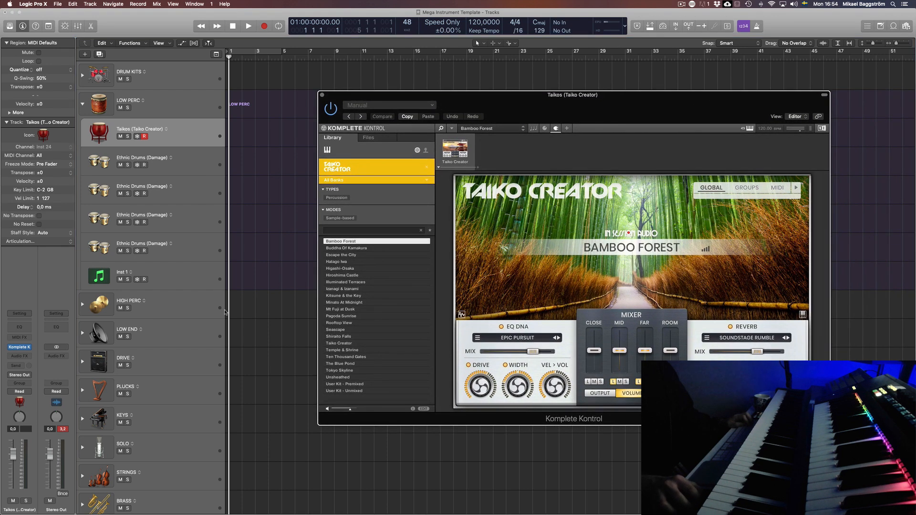
left_click_drag(644, 125, 715, 126)
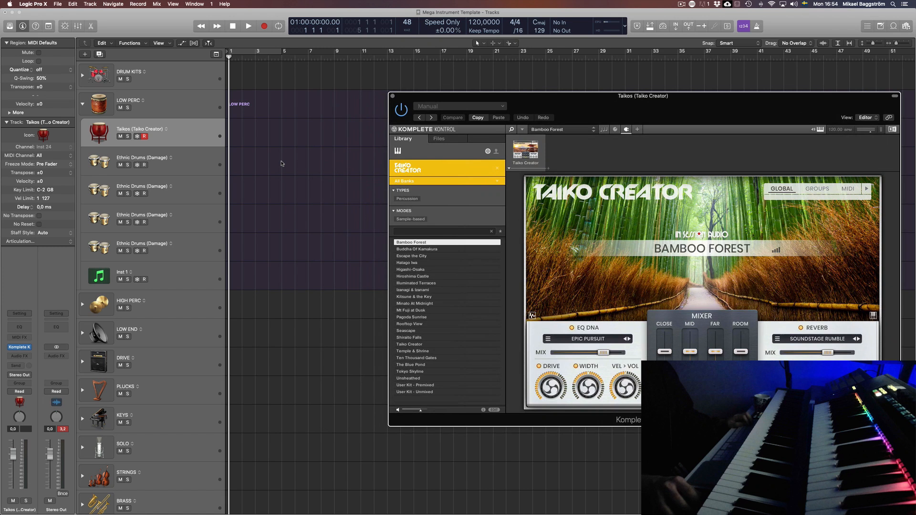
Load Action Strikes - Hits on the first Ethnic Drums (Damage) copy in LOW PERC and try the Orchestral Percussion hit set.
left_click(197, 164)
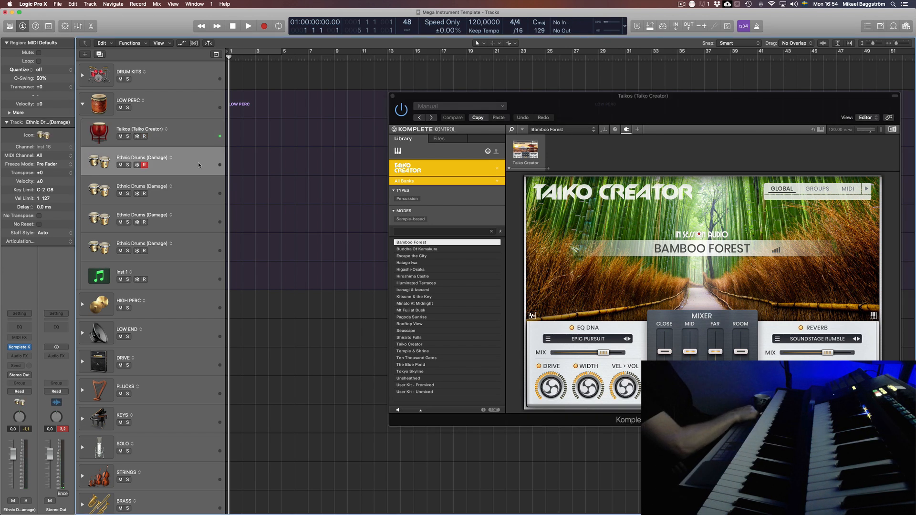
key("v")
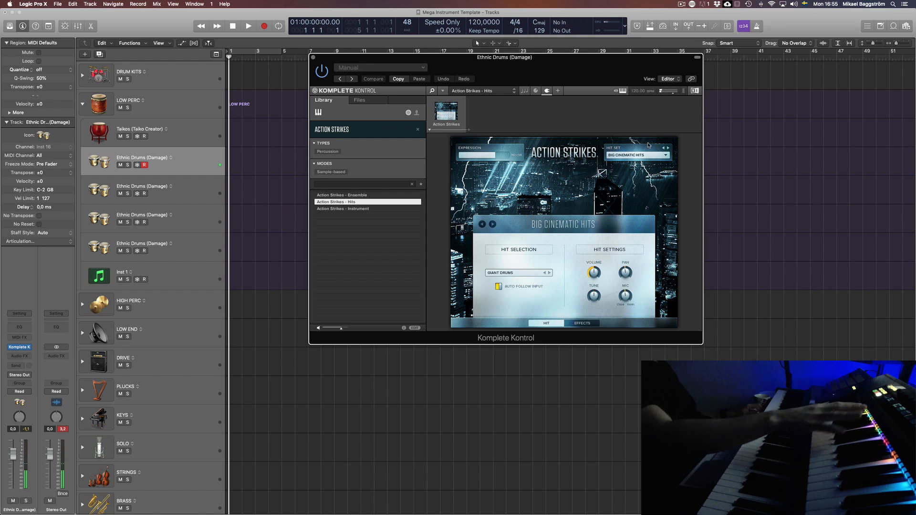
left_click(665, 155)
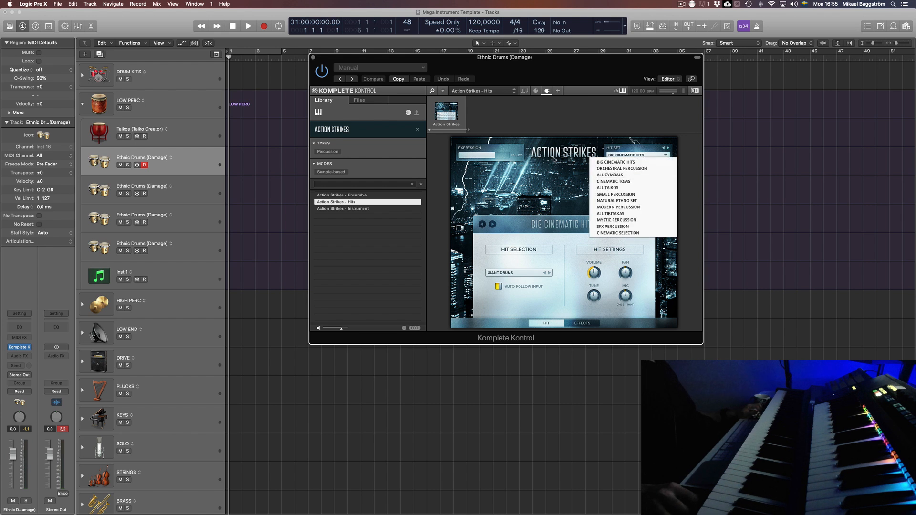
left_click(620, 169)
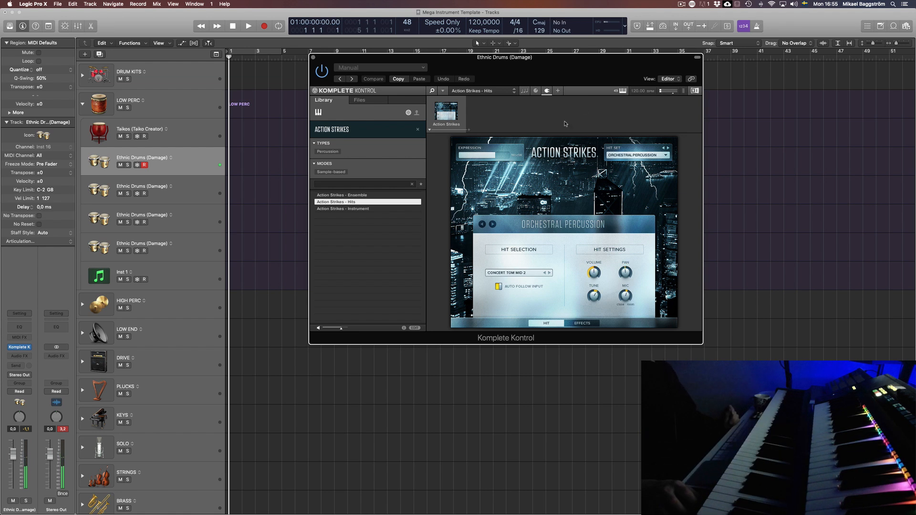
left_click_drag(567, 59, 563, 88)
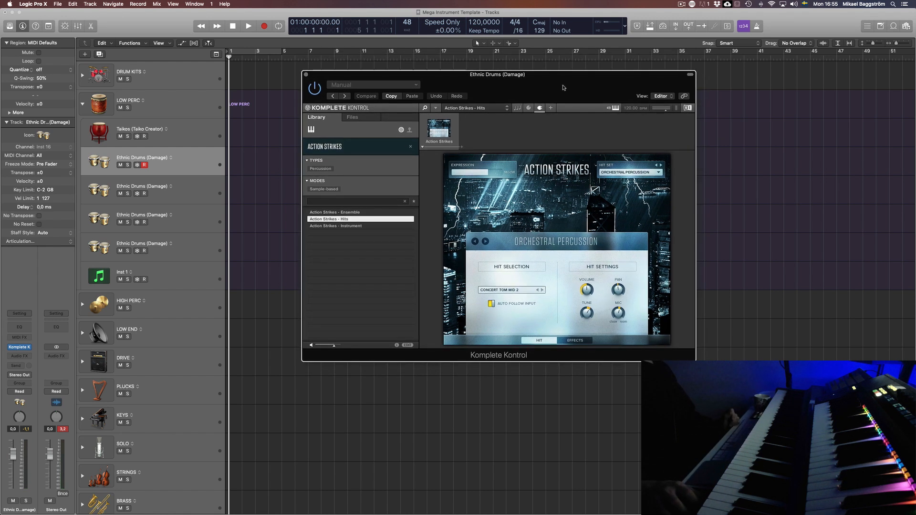
Try the Action Strikes - Ensemble preset and the Big Boom Ensemble of the Action Strikes - Instrument preset.
left_click(347, 212)
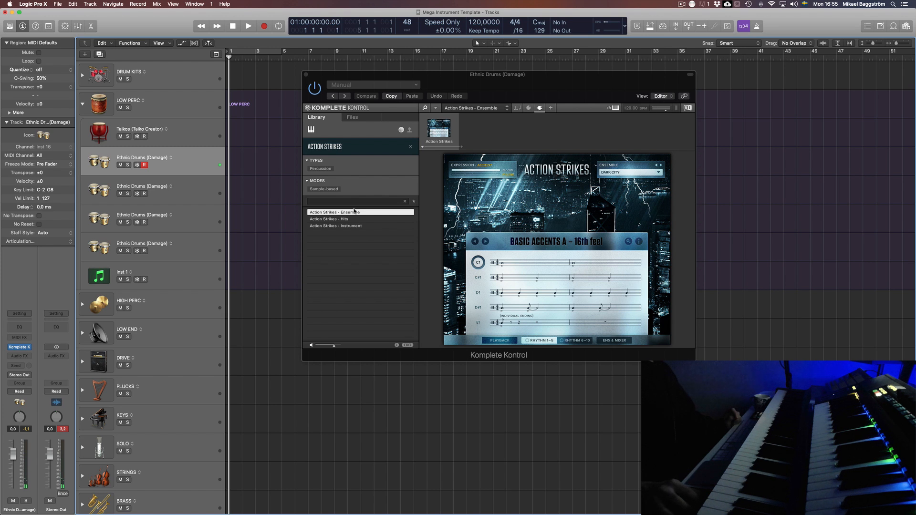
left_click(350, 226)
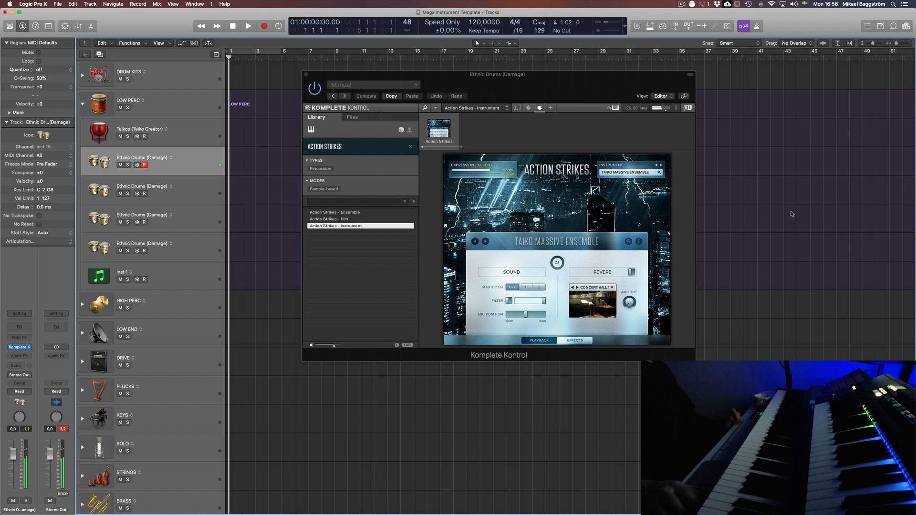
left_click(637, 172)
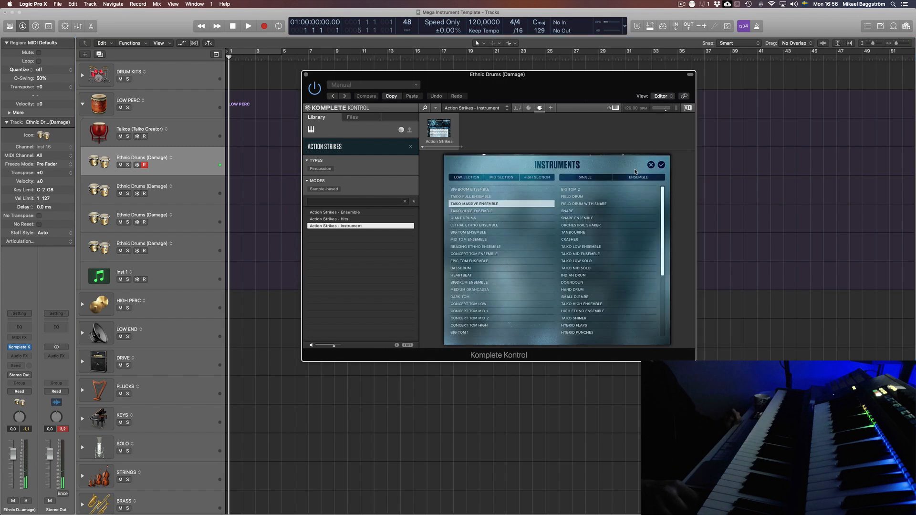
left_click(661, 165)
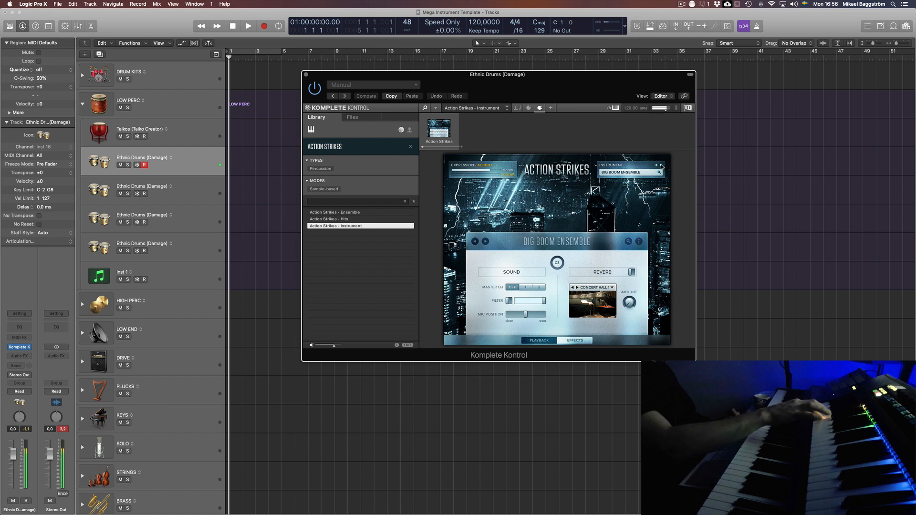
Compare the Big Boom Ensemble sound with the Taikos (Taiko Creator) track and link the instrument window to the selected track.
left_click(185, 141)
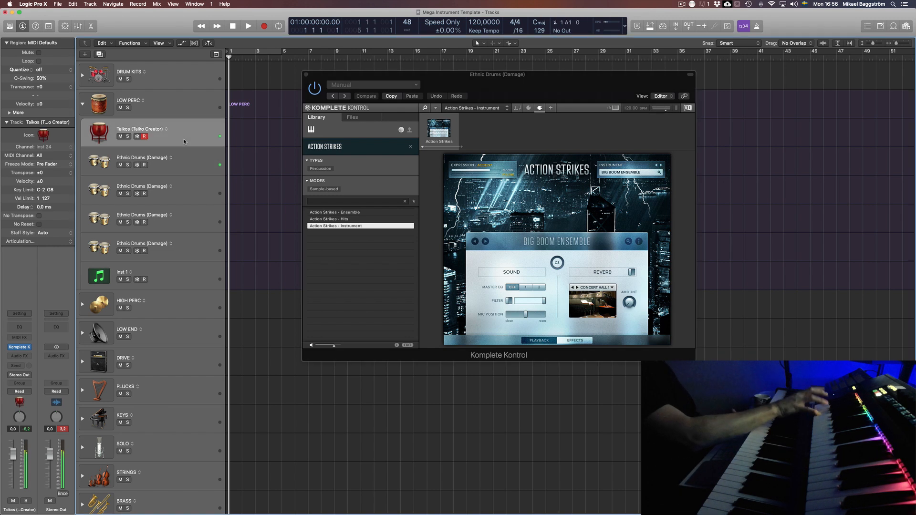
key("Down")
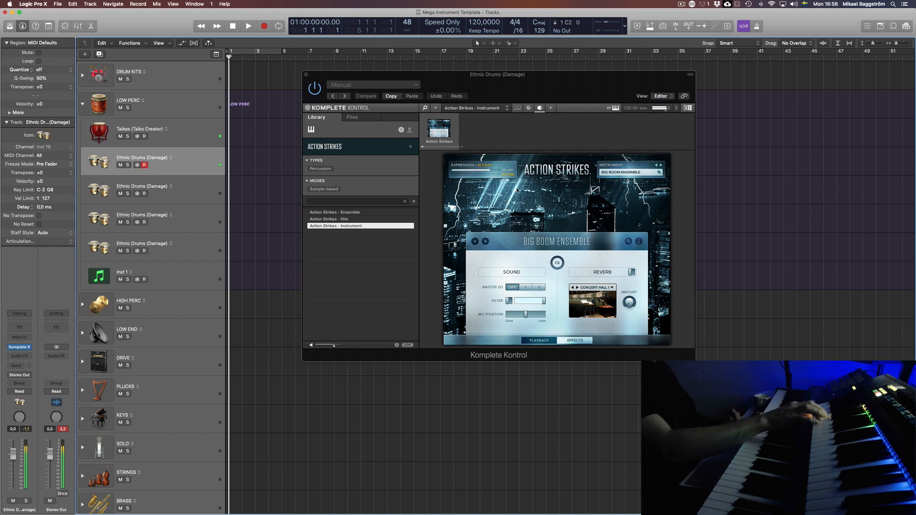
left_click(571, 141)
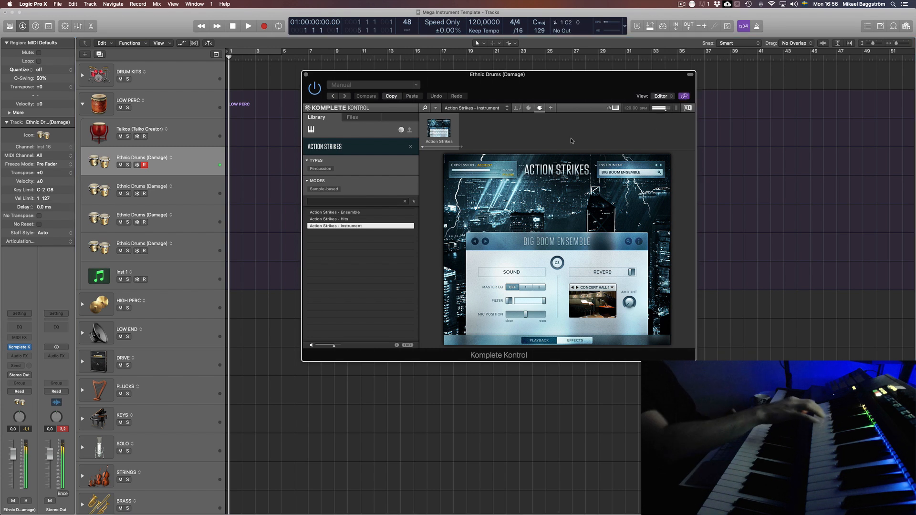
Try the Giant Drums instrument in the Action Strikes - Instrument preset.
left_click(641, 174)
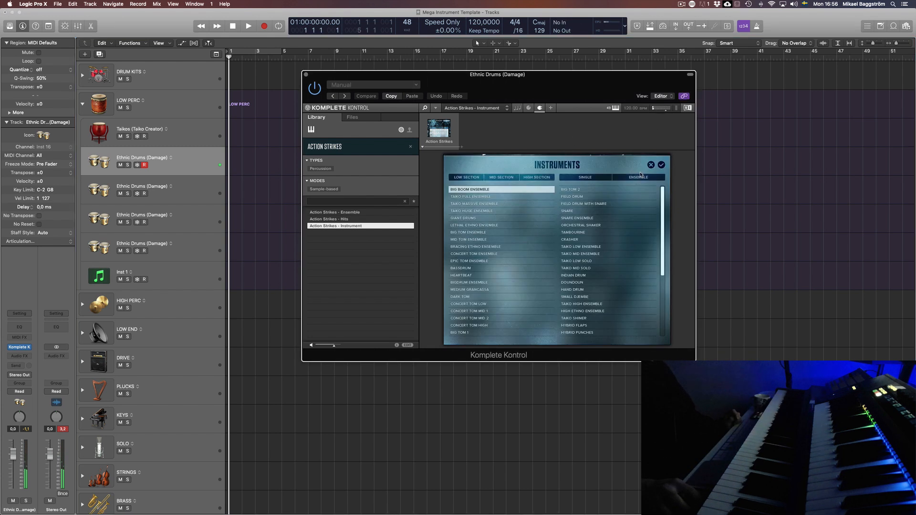
left_click(488, 211)
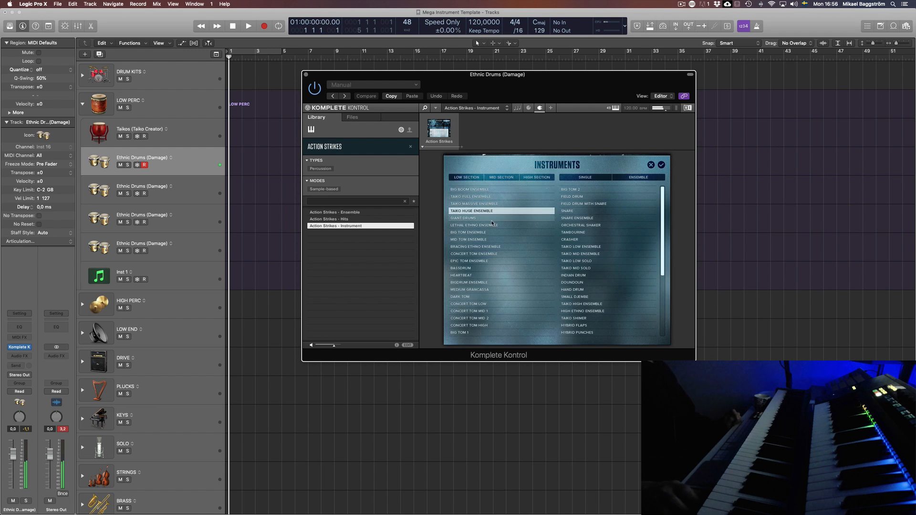
left_click(486, 219)
left_click(661, 165)
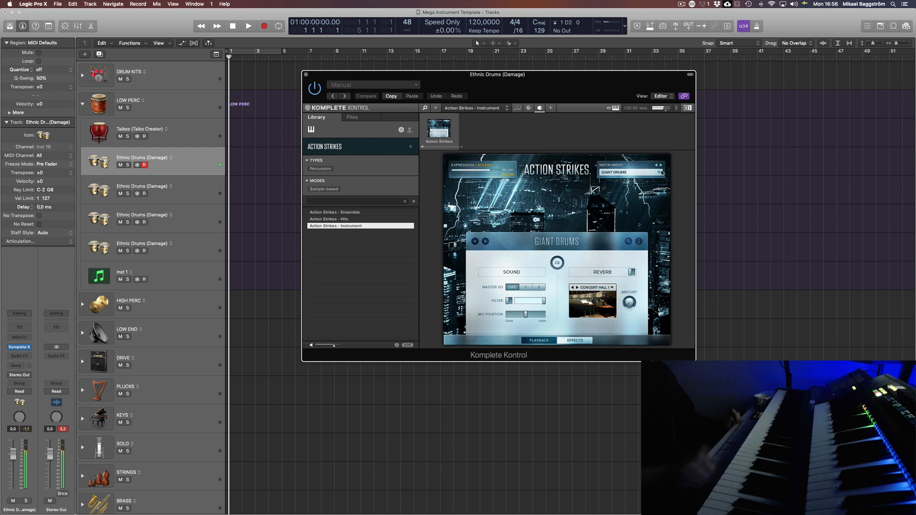
Try Action Strikes - Hits with its hit sets, and Action Strikes - Instrument with the Taiko Massive Ensemble.
left_click(326, 219)
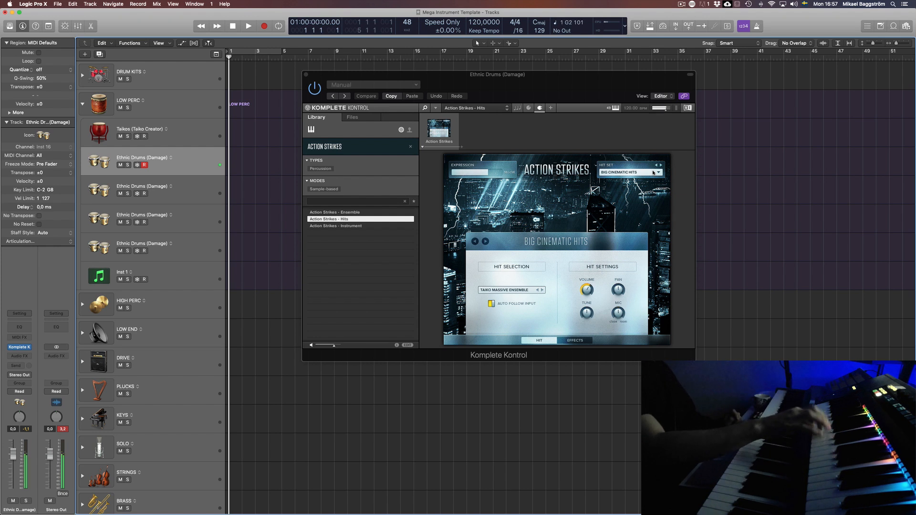
left_click(634, 173)
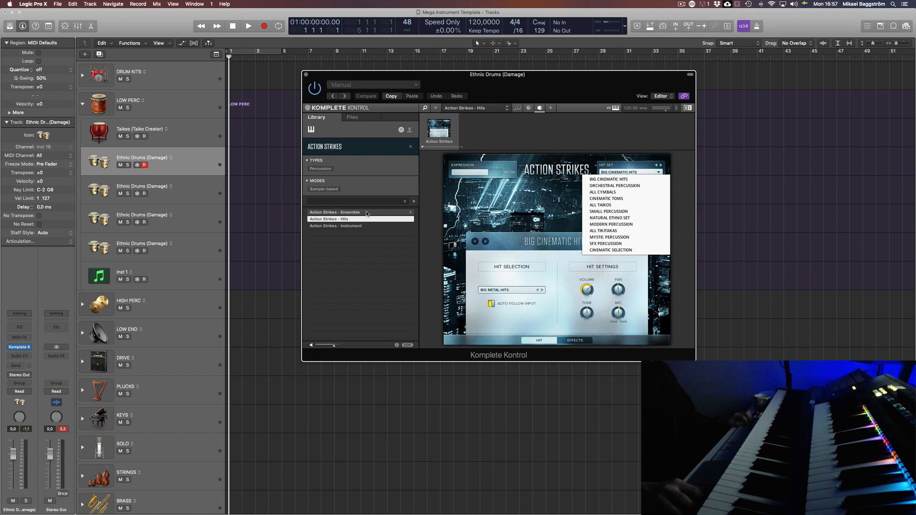
left_click(367, 214)
double_click(353, 225)
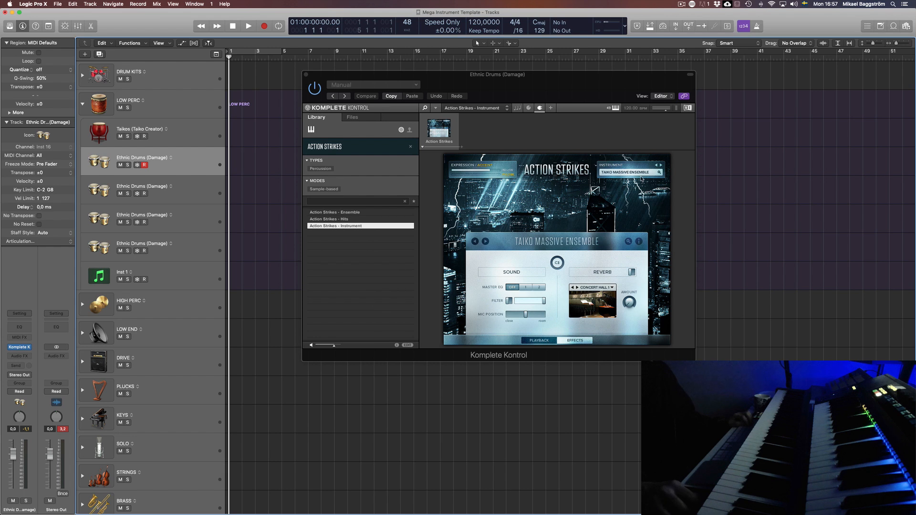
left_click(661, 166)
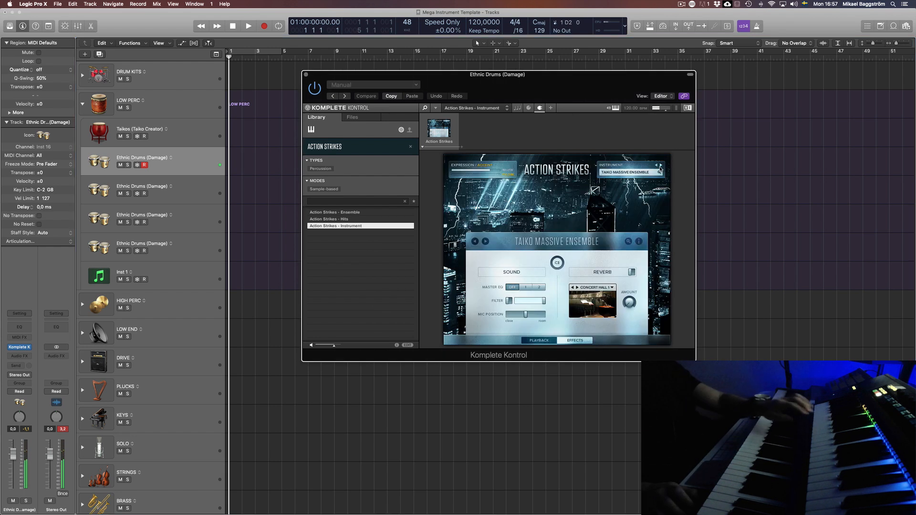
Compare the Taiko Massive Ensemble sound with the Taikos (Taiko Creator) track by alternating between the two tracks.
left_click(198, 133)
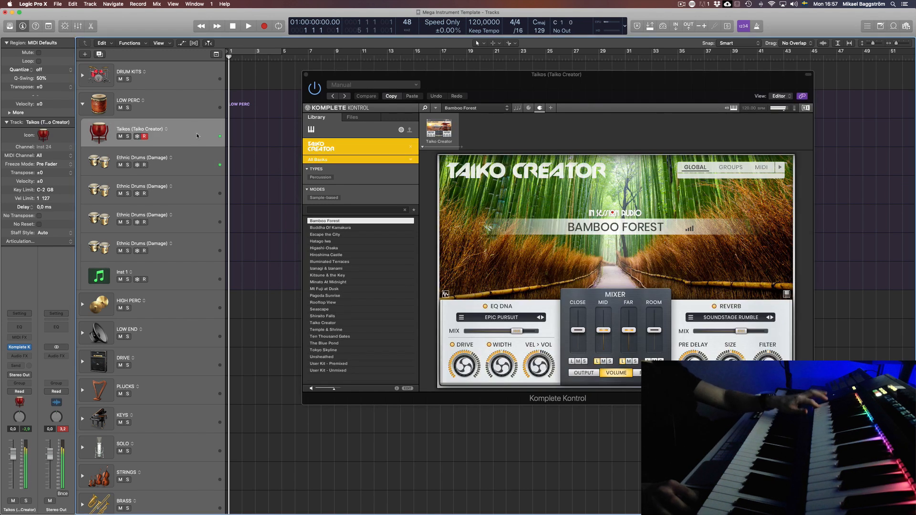
left_click(184, 164)
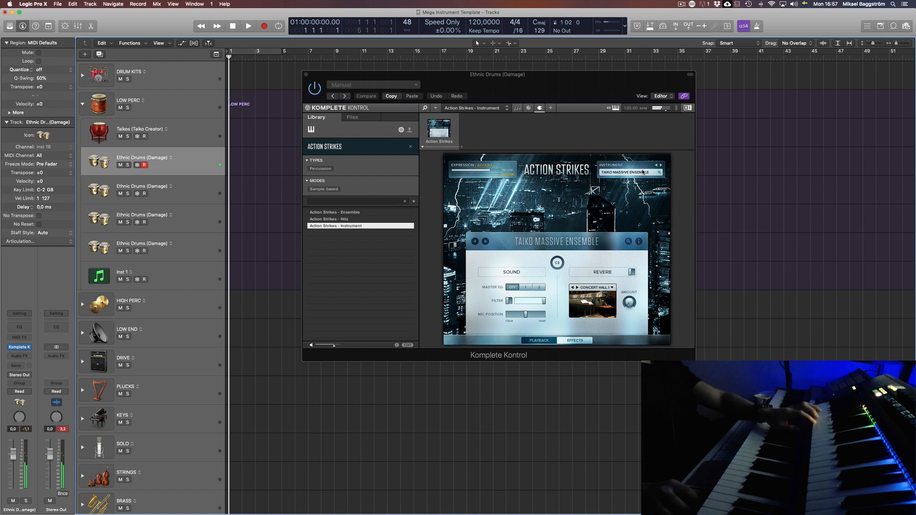
left_click(196, 136)
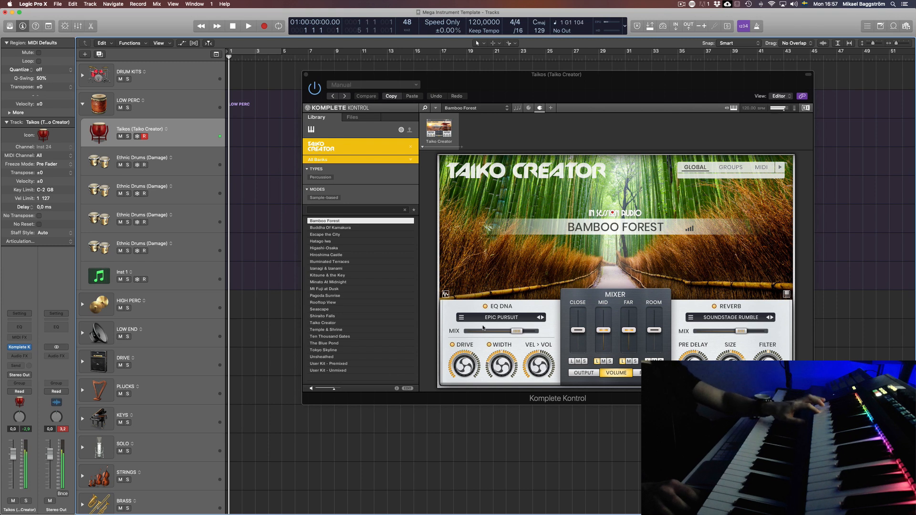
left_click(198, 168)
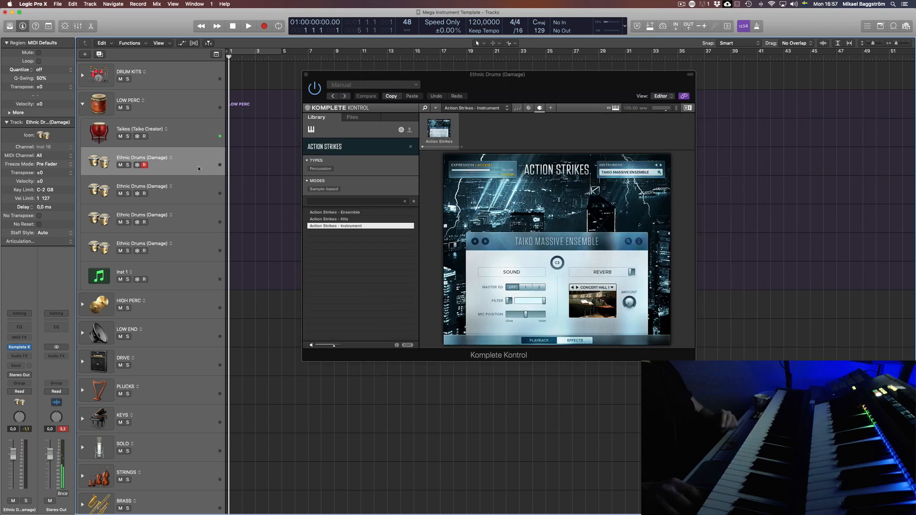
double_click(143, 159)
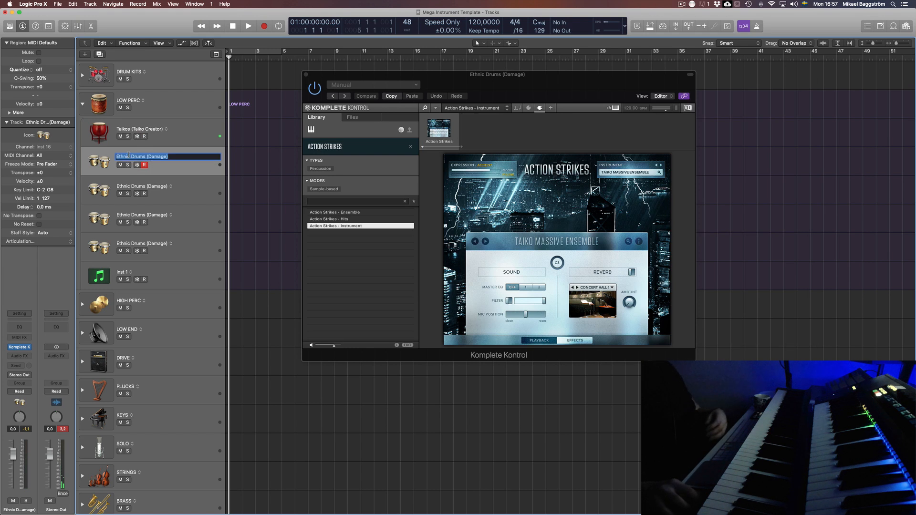
left_click(128, 157)
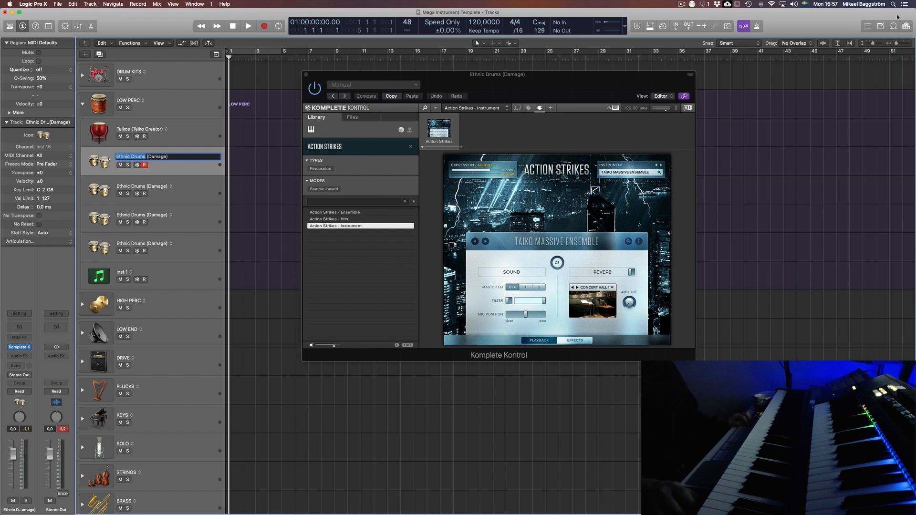
left_click(399, 164)
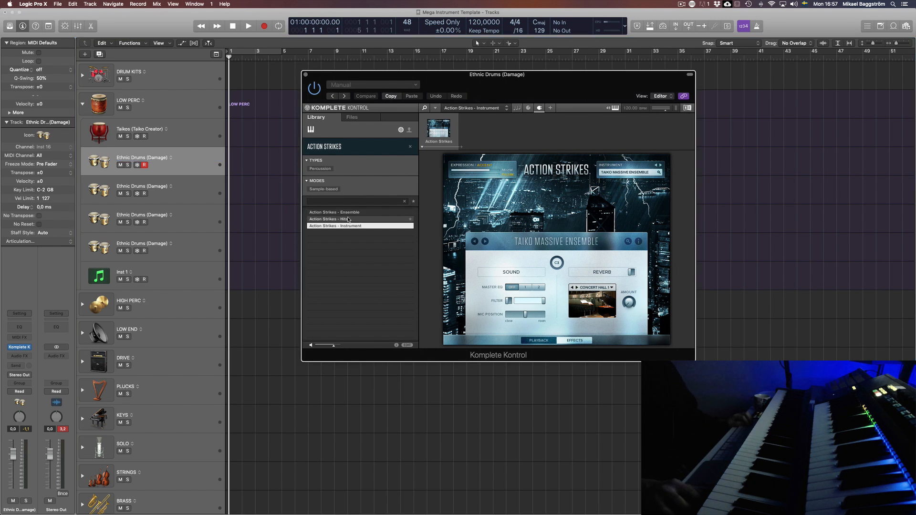
Load the Action Strikes - Hits preset on the selected Ethnic Drums (Damage) copy with the All Tikitakas hit set.
left_click(348, 219)
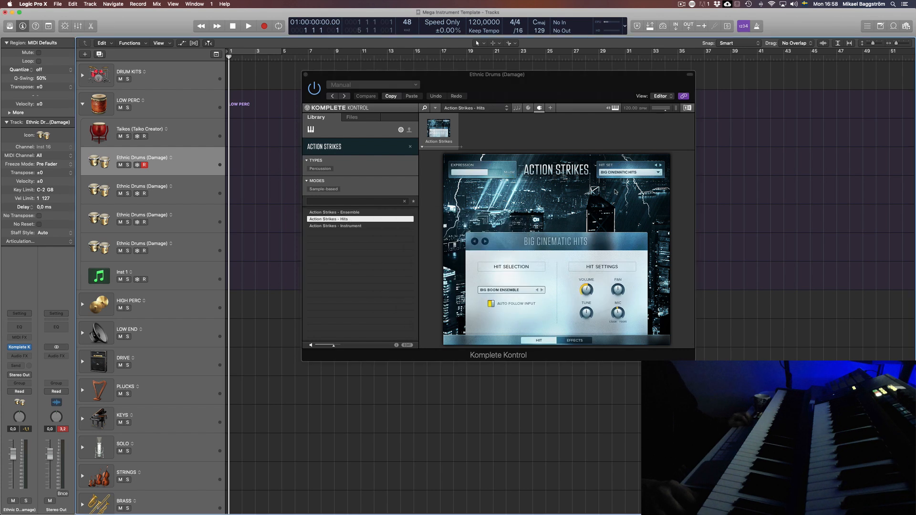
left_click(643, 172)
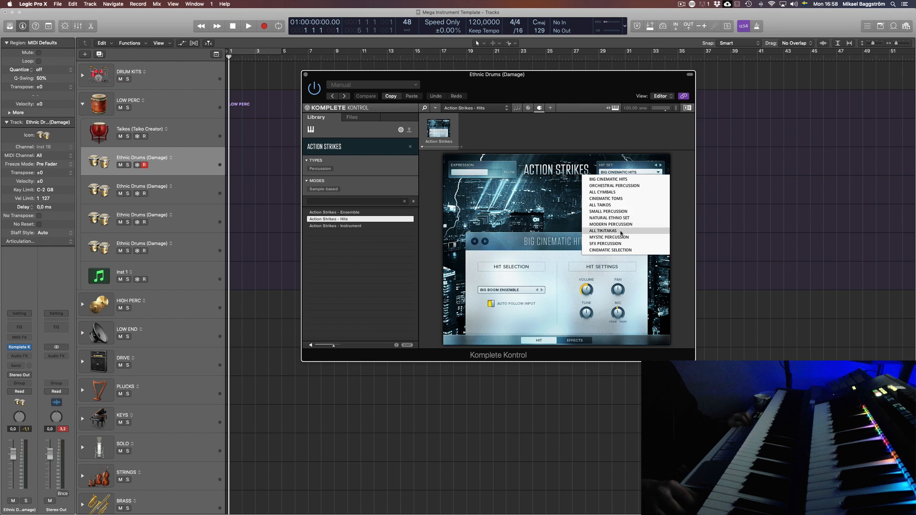
left_click(621, 232)
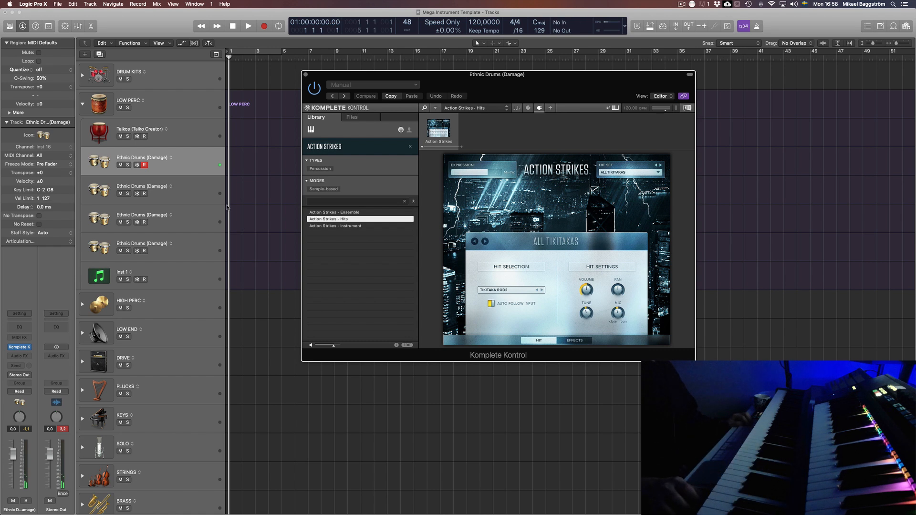
Give the Action Strikes track the crossed dark red sticks icon from the Percussion category.
right_click(106, 157)
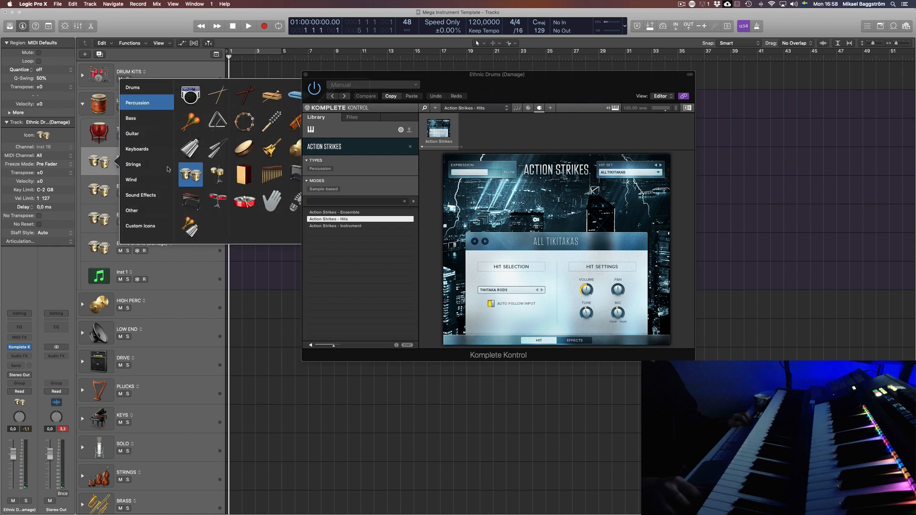
left_click(219, 95)
right_click(102, 160)
left_click(244, 95)
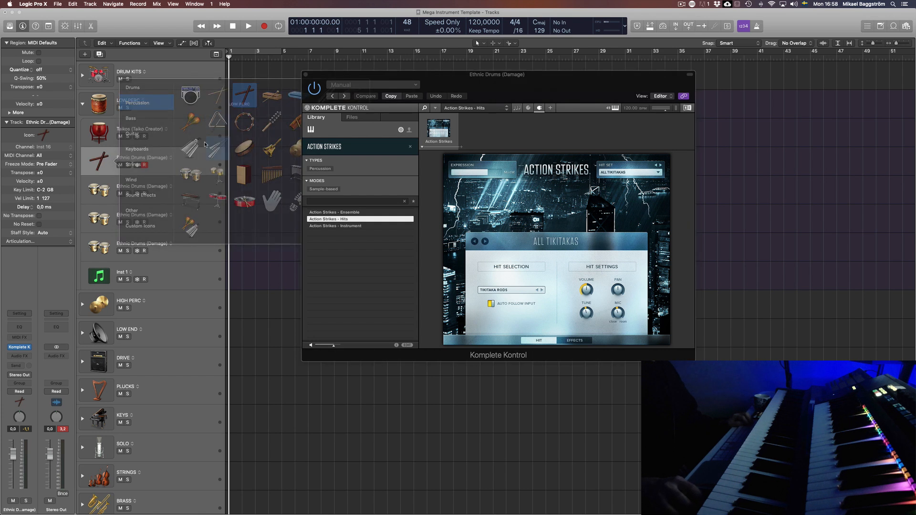
Rename the Action Strikes track as Tikitakas (Damage).
double_click(139, 158)
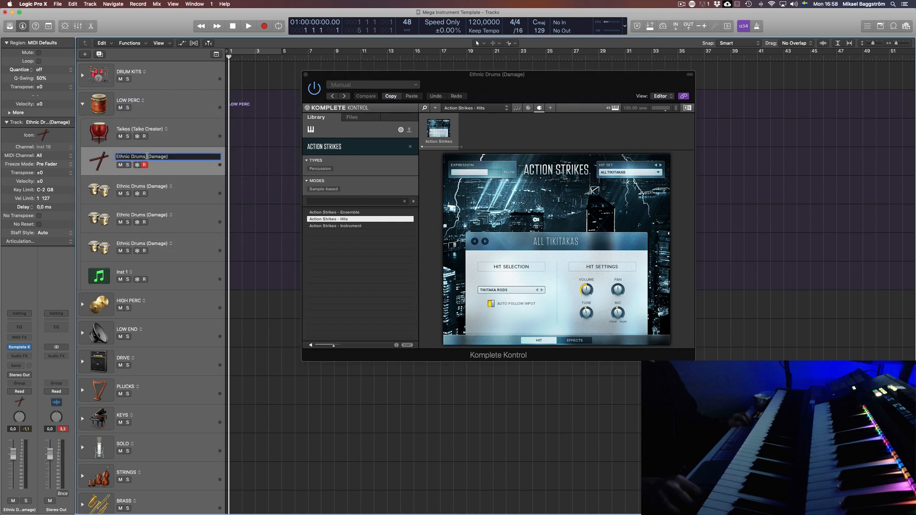
left_click_drag(146, 156, 116, 156)
type("Tiki")
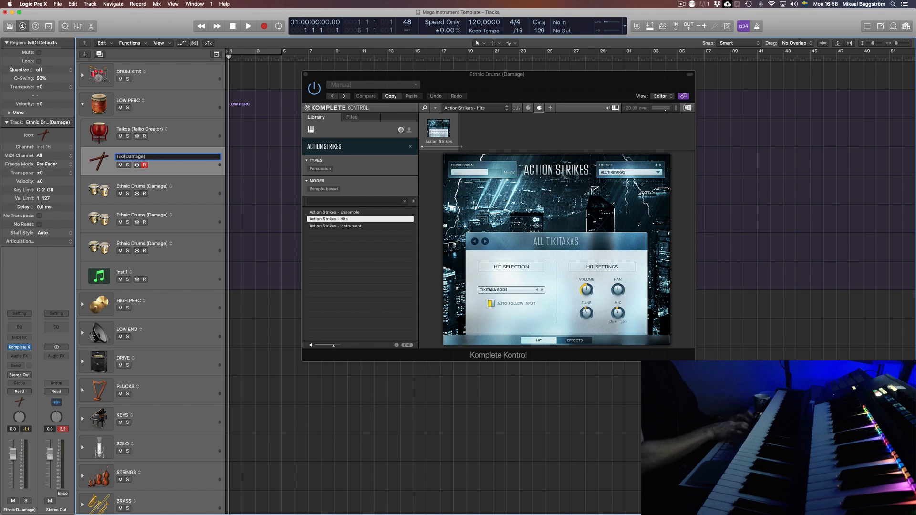
type("takas")
key("Return")
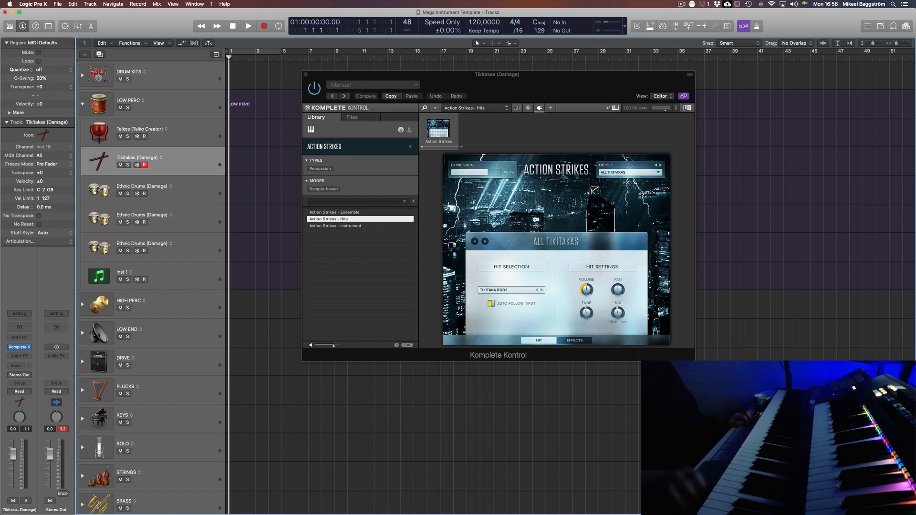
Rename the Tikitakas (Damage) track as Tikitakas (Action Strikes).
double_click(145, 158)
double_click(146, 157)
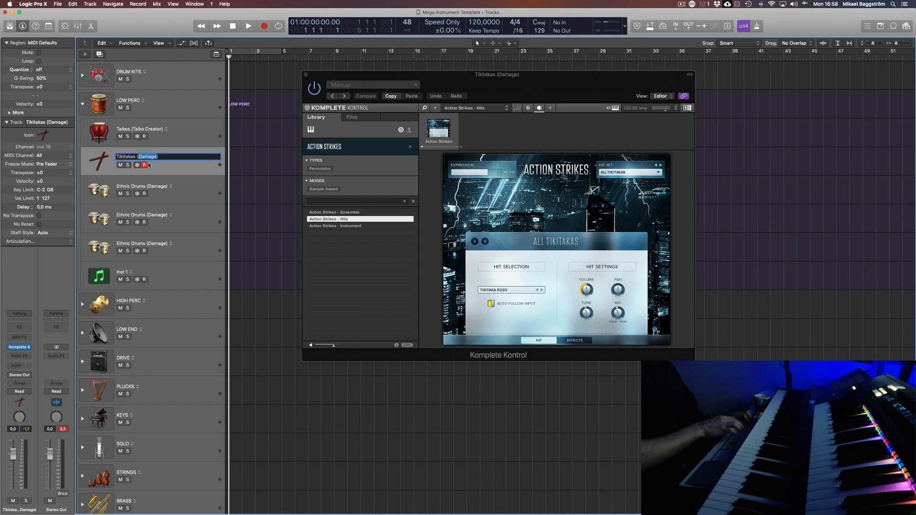
type("Action Strikes")
key("Return")
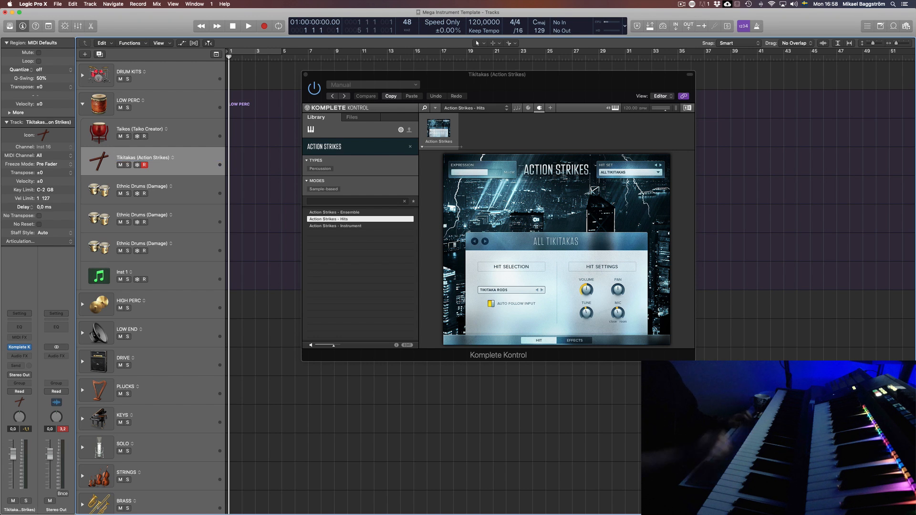
Move the Tikitakas (Action Strikes) track from LOW PERC into the HIGH PERC stack, directly below Metal Hits (Damage).
left_click(82, 305)
left_click_drag(168, 162, 196, 352)
left_click(198, 331)
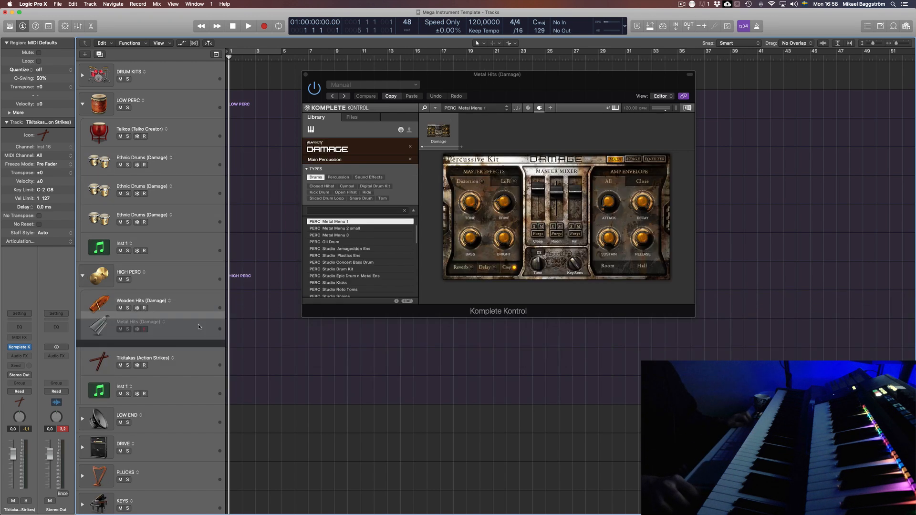
Give the Shimmer Shake track in LOW PERC the tambourine icon from the Percussion category.
left_click(181, 137)
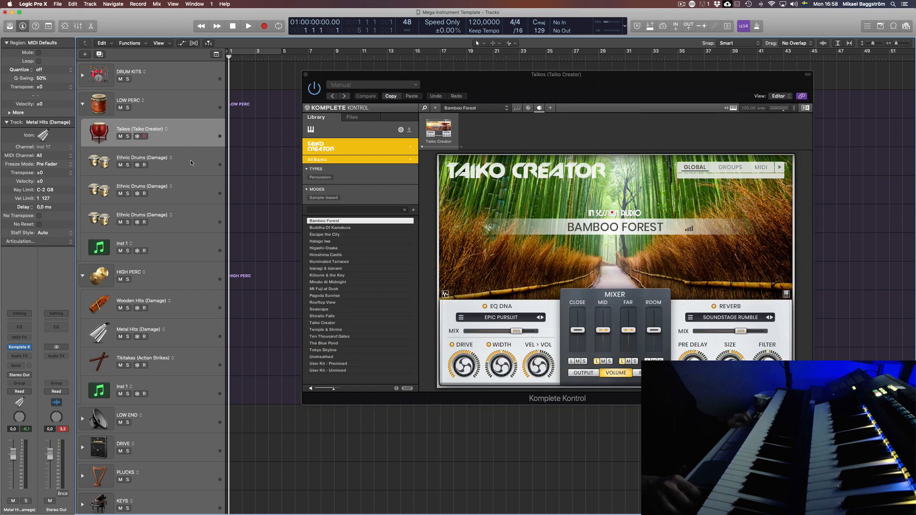
left_click(192, 160)
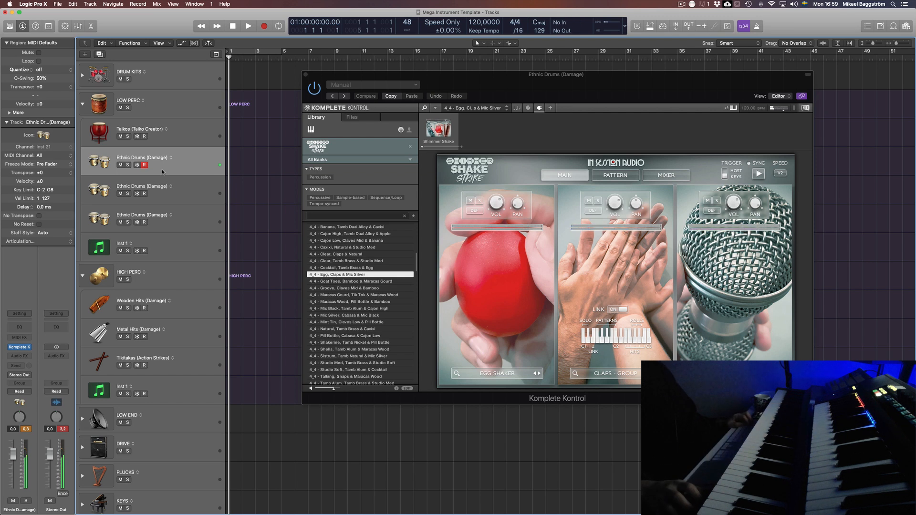
right_click(100, 161)
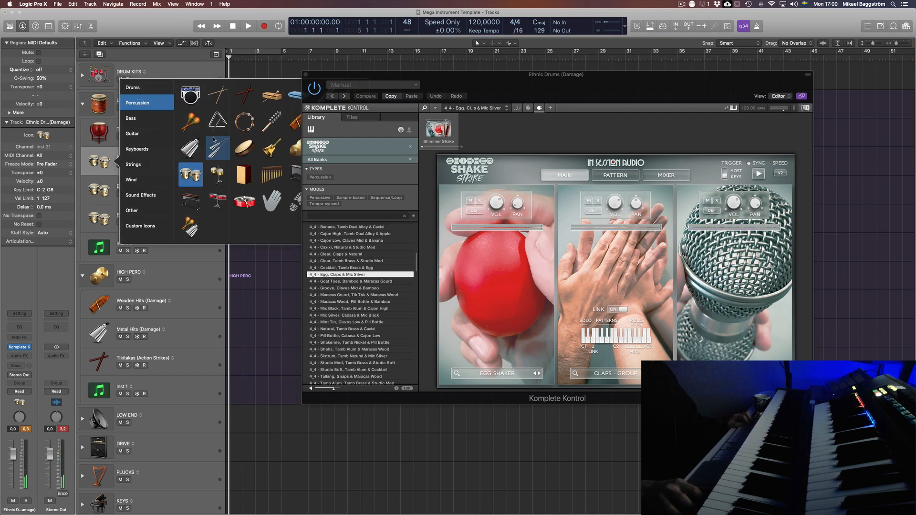
left_click(244, 122)
Rename the track with the tambourine icon as Shakers (Shimmer Shake).
double_click(132, 156)
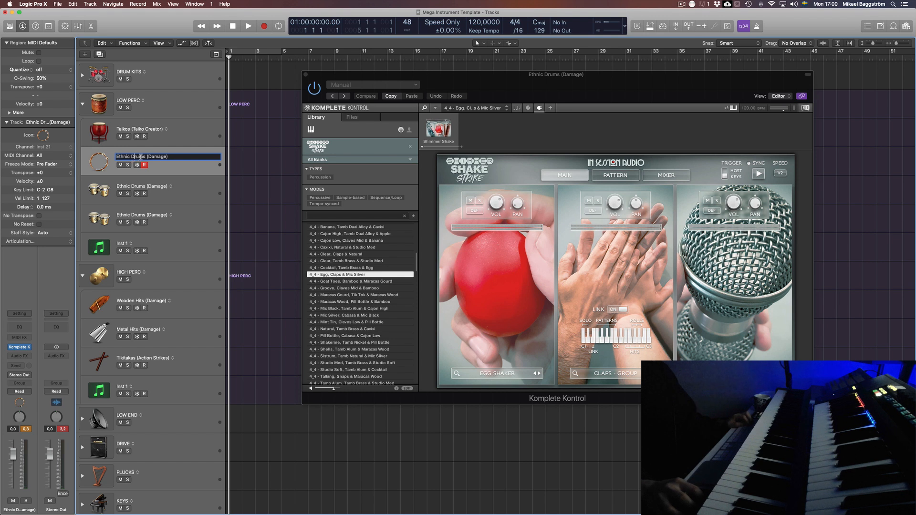
type("Shakers (S")
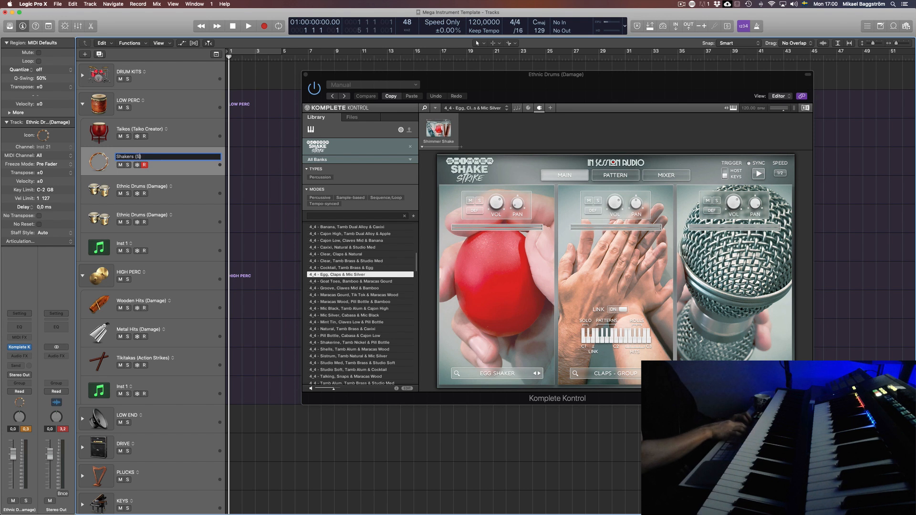
key("BackSpace")
type("Om")
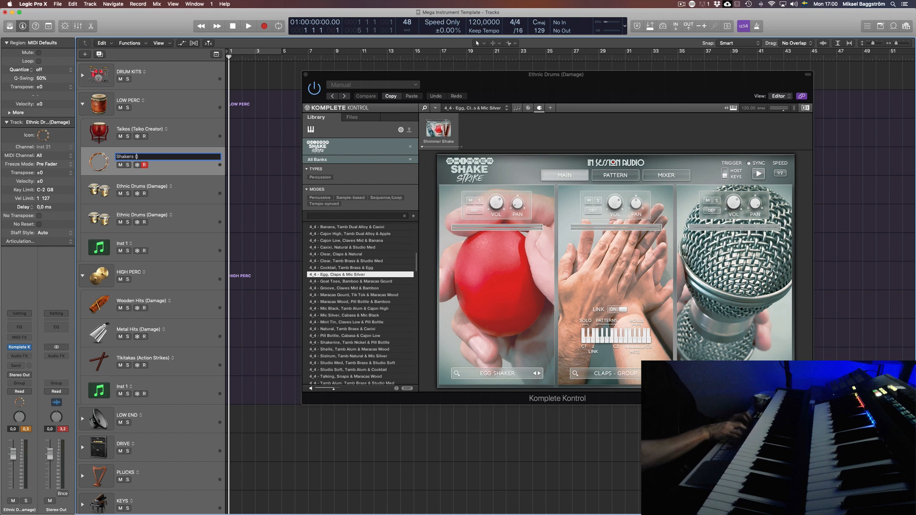
type("Sh")
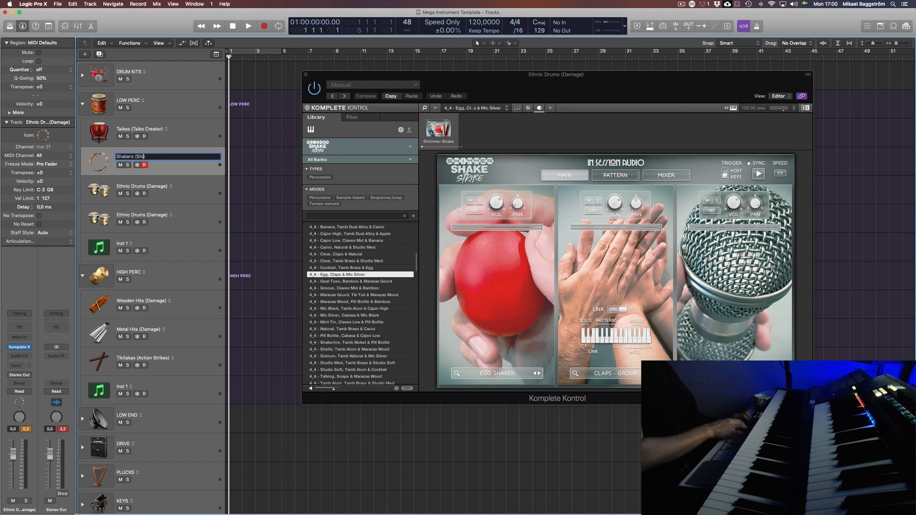
type("immer Shake")
key("Return")
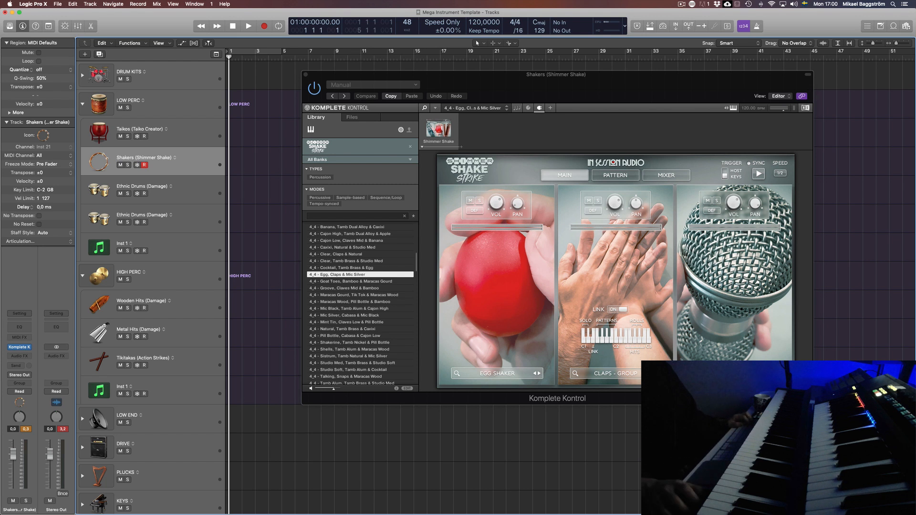
Move the Shakers (Shimmer Shake) track into the HIGH PERC stack, between Metal Hits (Damage) and Tikitakas (Action Strikes).
left_click_drag(190, 163, 187, 303)
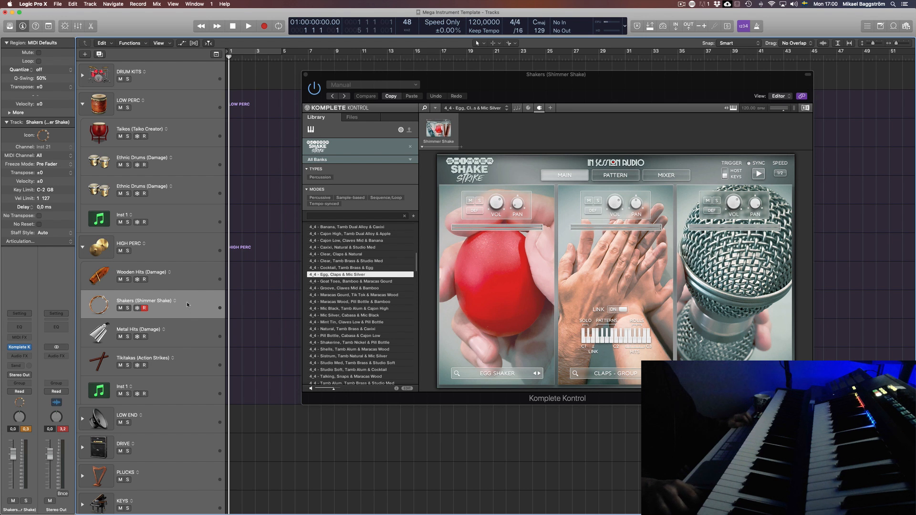
left_click_drag(187, 302, 122, 323)
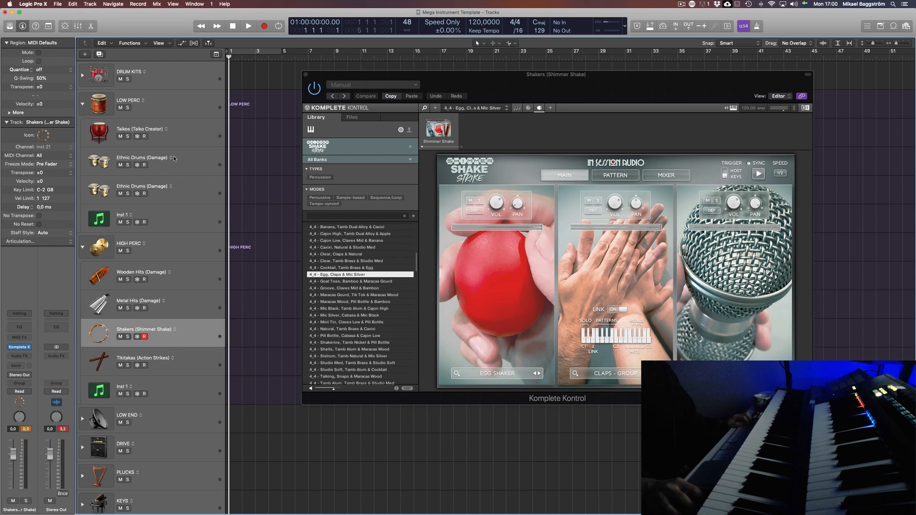
Select the first Ethnic Drums (Damage) copy in LOW PERC and switch off all three Triple Play layer buttons in its Fluid Strike instrument.
left_click(188, 153)
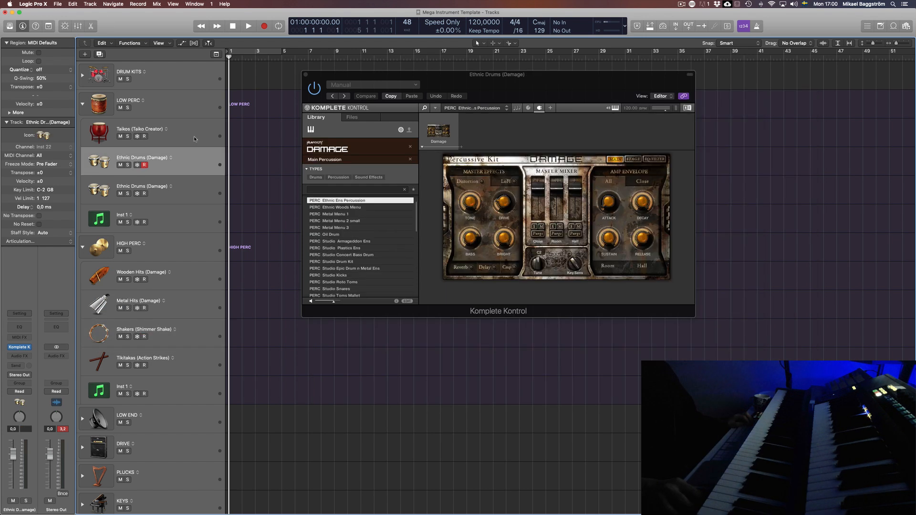
left_click(194, 136)
left_click(193, 150)
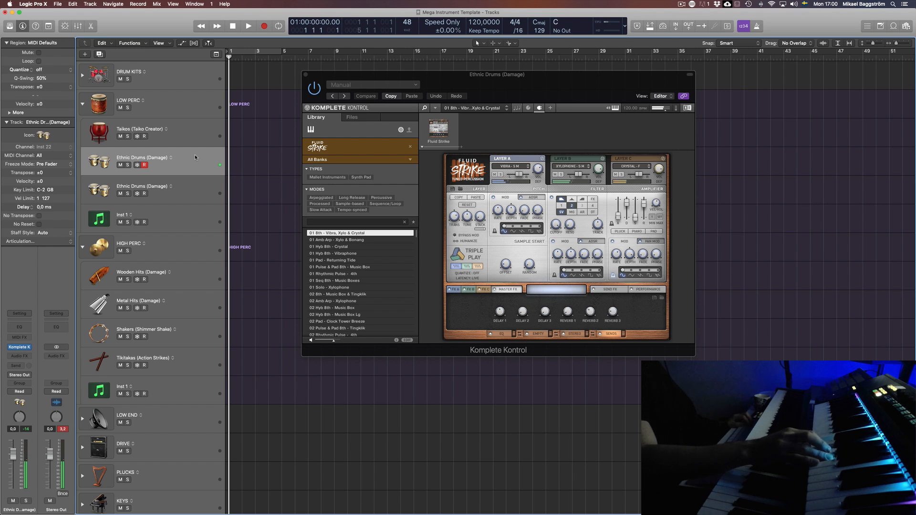
left_click(477, 267)
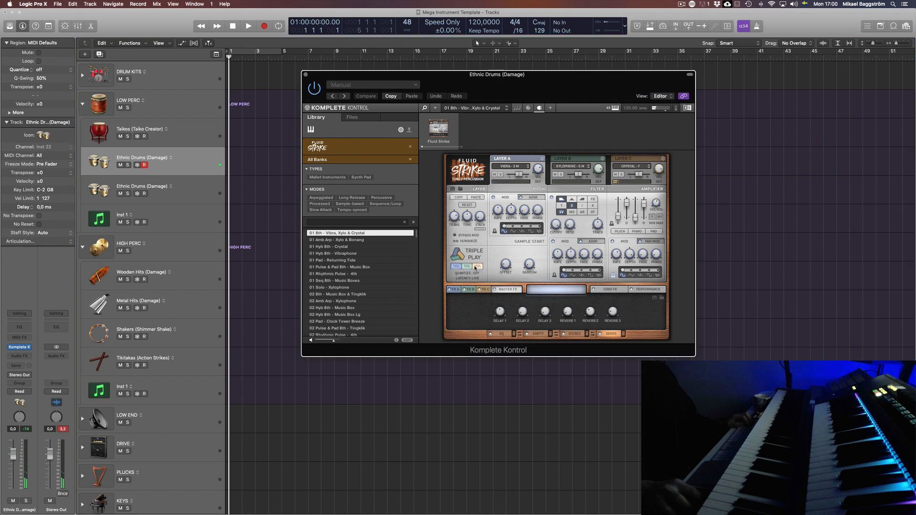
left_click(466, 266)
left_click(456, 266)
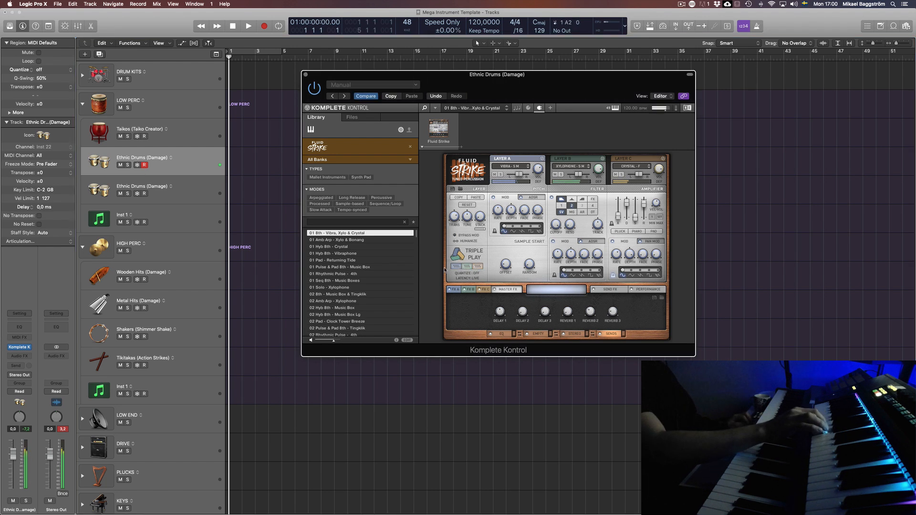
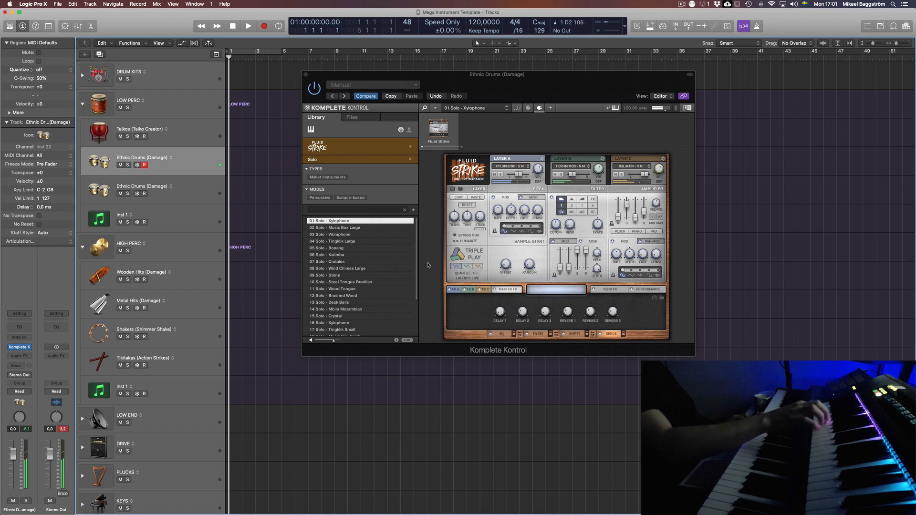
Move the Fluid Strike track out of LOW PERC to just below DRUM KITS, and collapse the LOW PERC and HIGH PERC stacks.
scroll(180, 354, "down", 5)
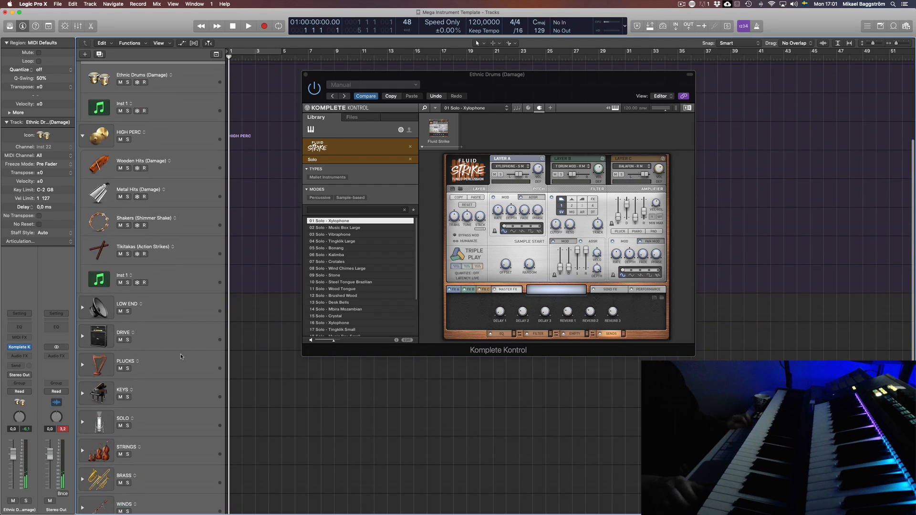
scroll(154, 403, "up", 5)
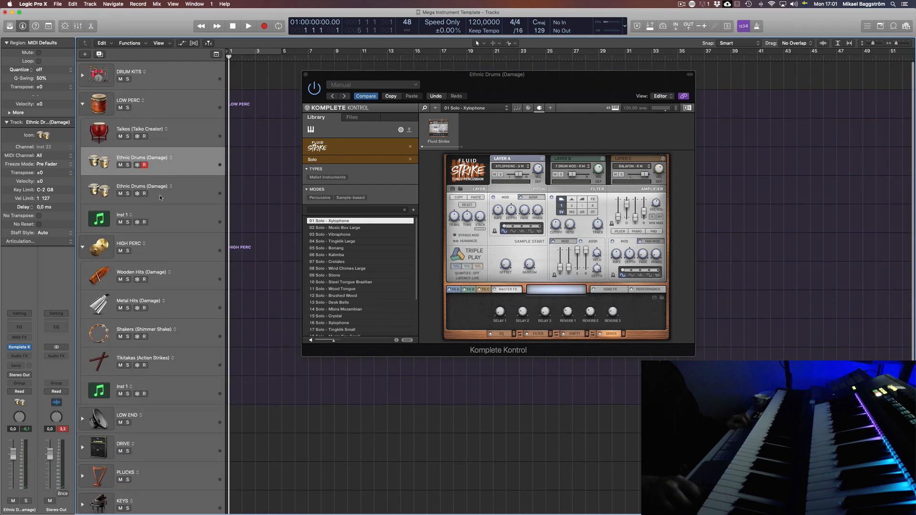
left_click_drag(183, 162, 196, 93)
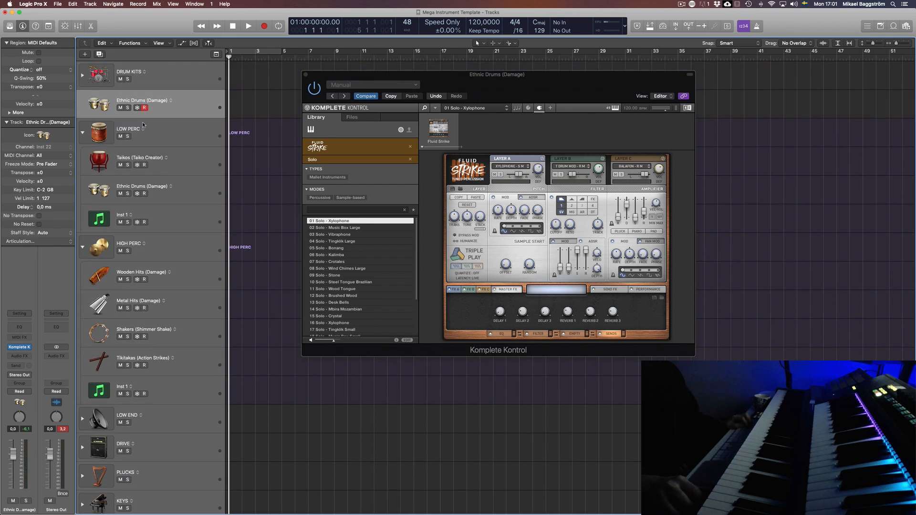
left_click(82, 134)
left_click(84, 162)
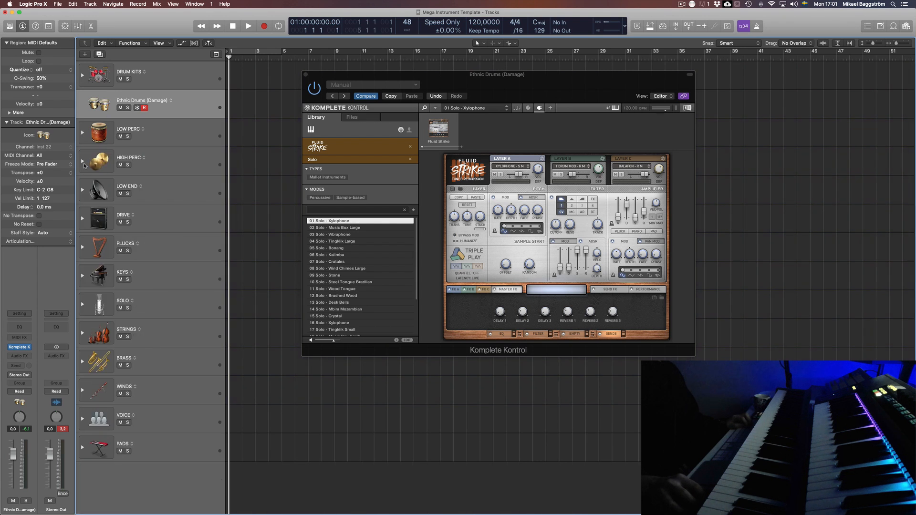
Create a Summing Stack from the Ethnic Drums (Damage) track that holds Fluid Strike.
left_click(99, 104)
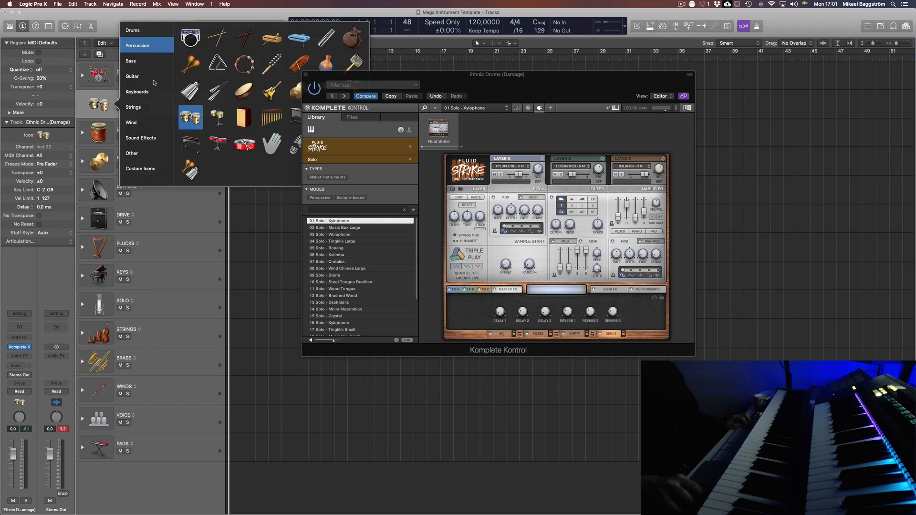
left_click(171, 99)
right_click(185, 101)
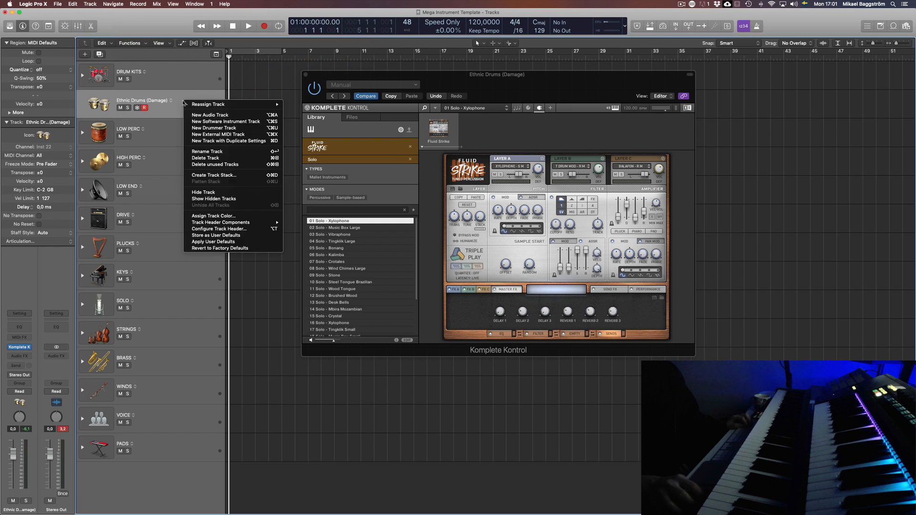
left_click(222, 176)
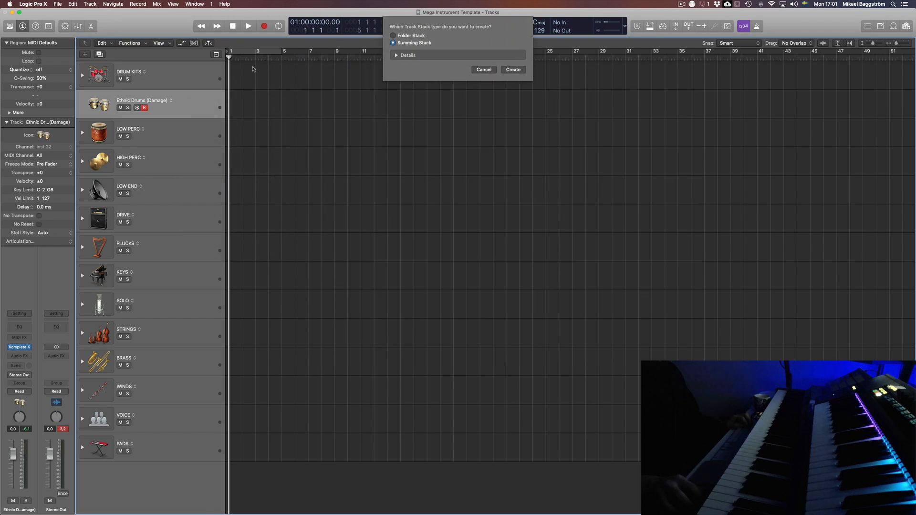
left_click(514, 69)
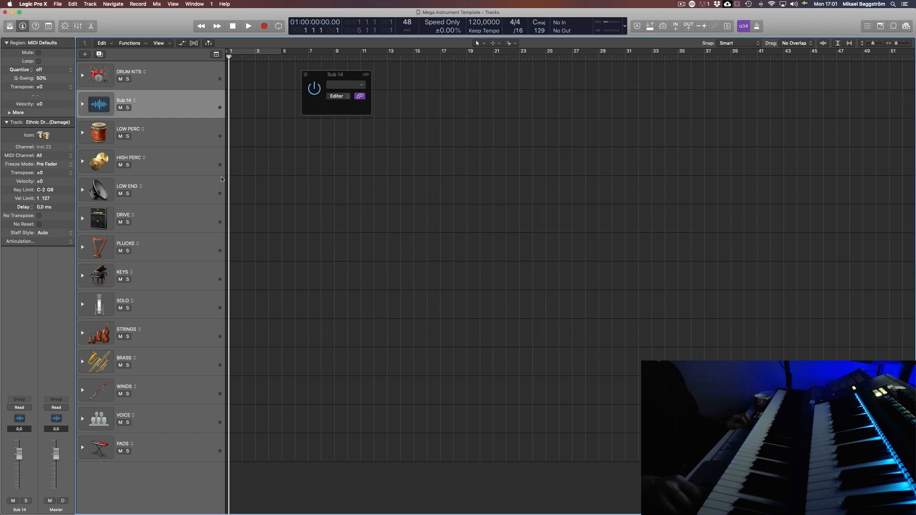
Expand the new summing stack and rename it as MALLETS.
left_click(83, 104)
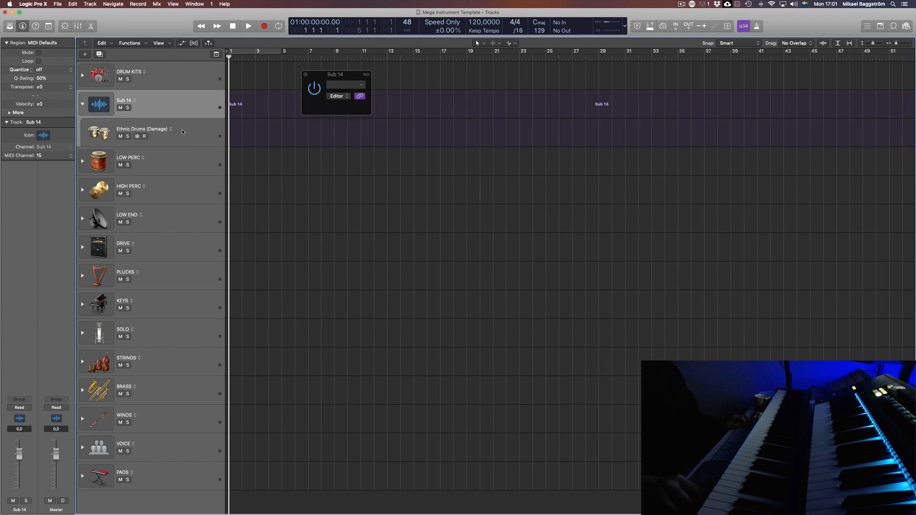
left_click(148, 130)
double_click(123, 99)
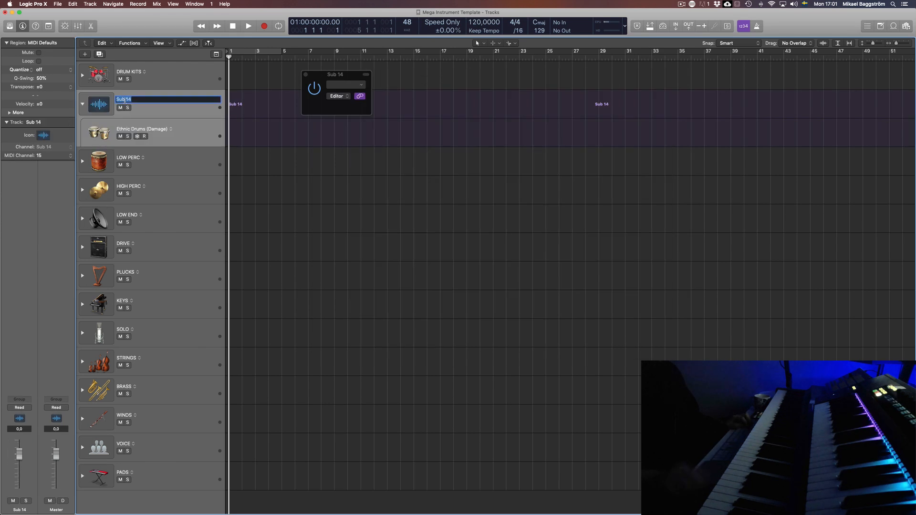
type("MALLETS")
key("Return")
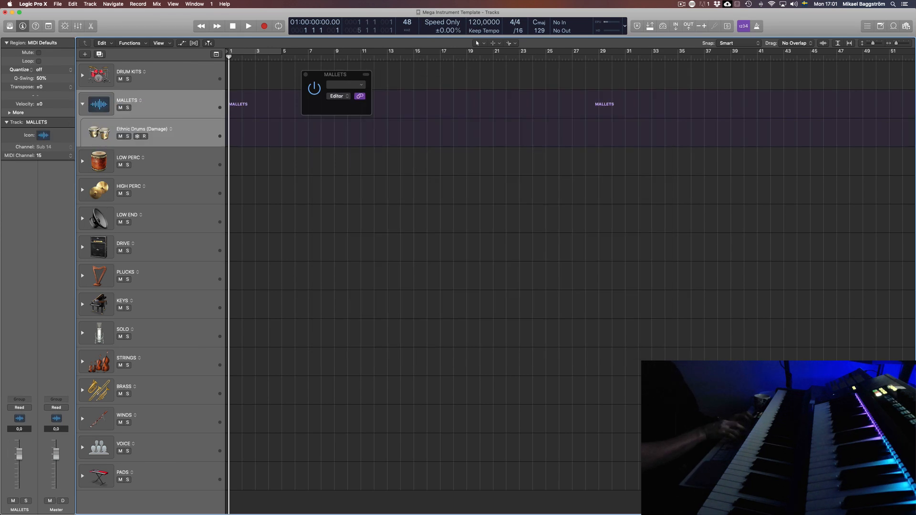
Collapse the MALLETS stack and rename it as TUNED PERCUSSION.
left_click(97, 108)
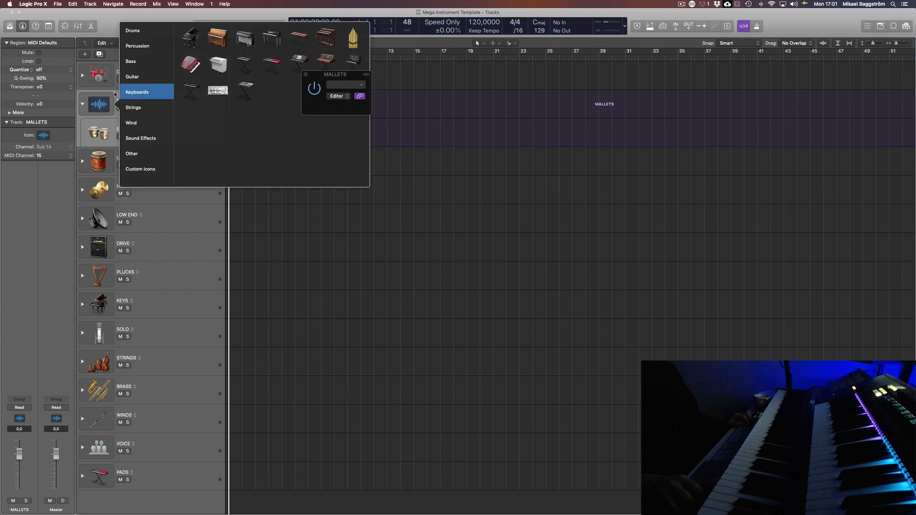
left_click(82, 104)
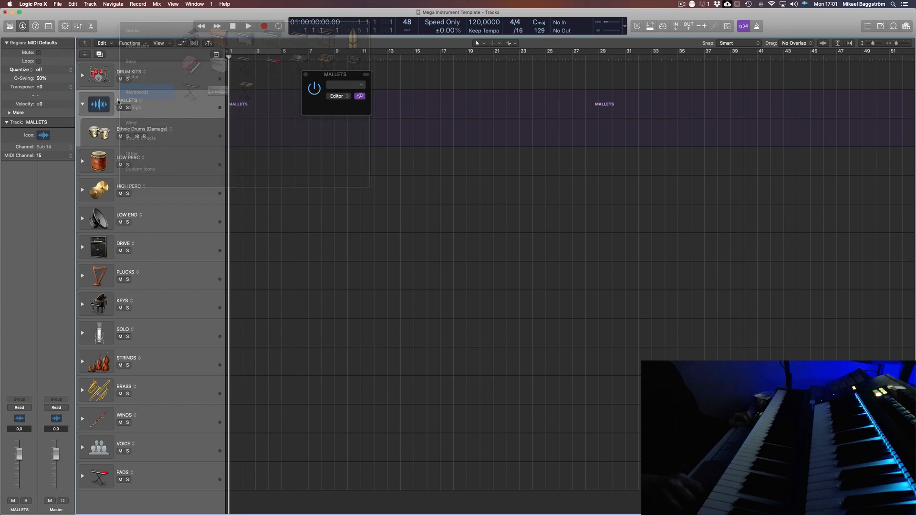
left_click(83, 104)
key("shift+Return")
type("TUNED PER")
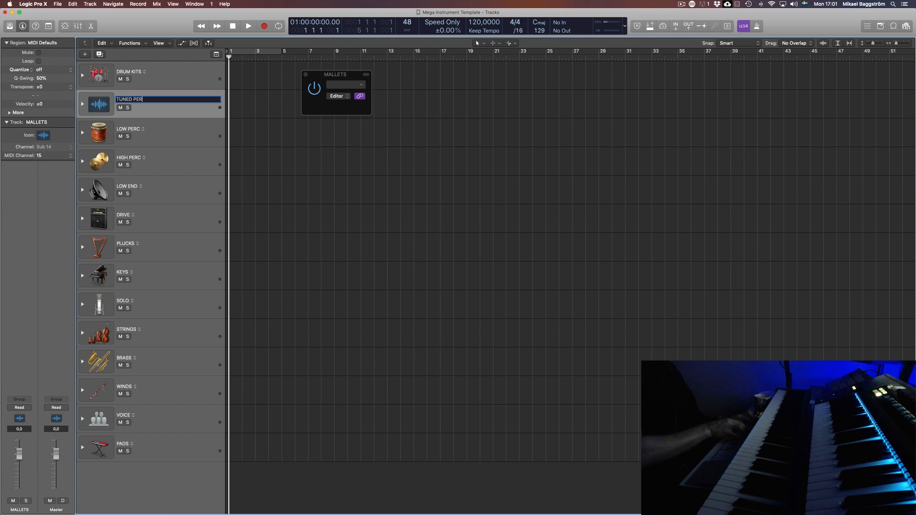
type("CUSSION")
key("Return")
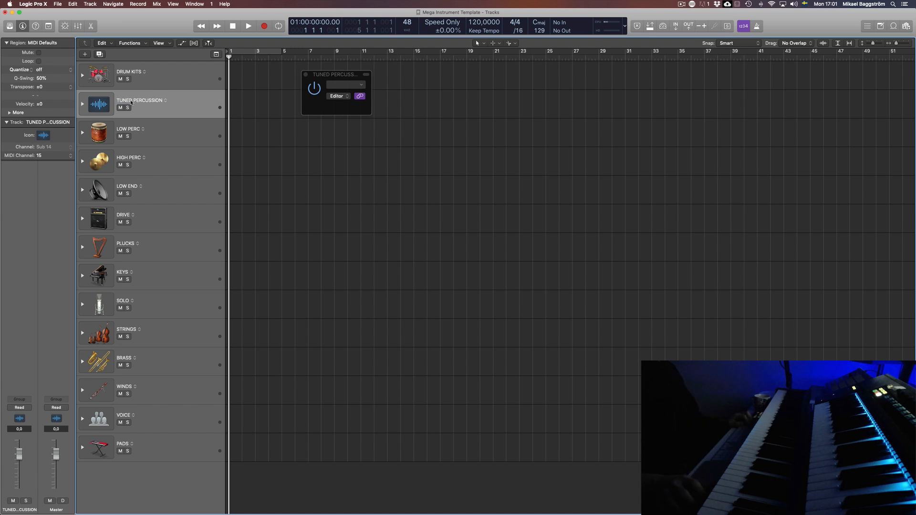
Change the TUNED PERCUSSION stack's icon to the tubular bells from the Percussion icon category.
left_click(103, 105)
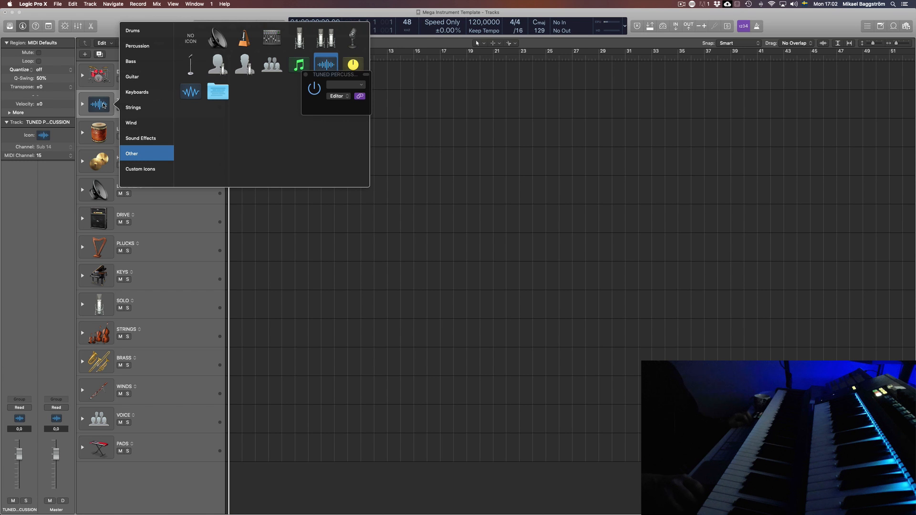
left_click(137, 46)
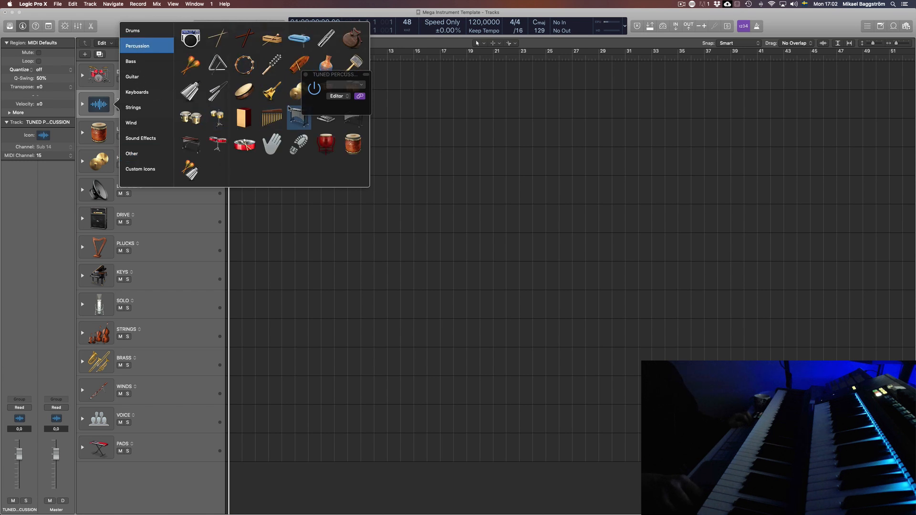
left_click(271, 117)
left_click(101, 108)
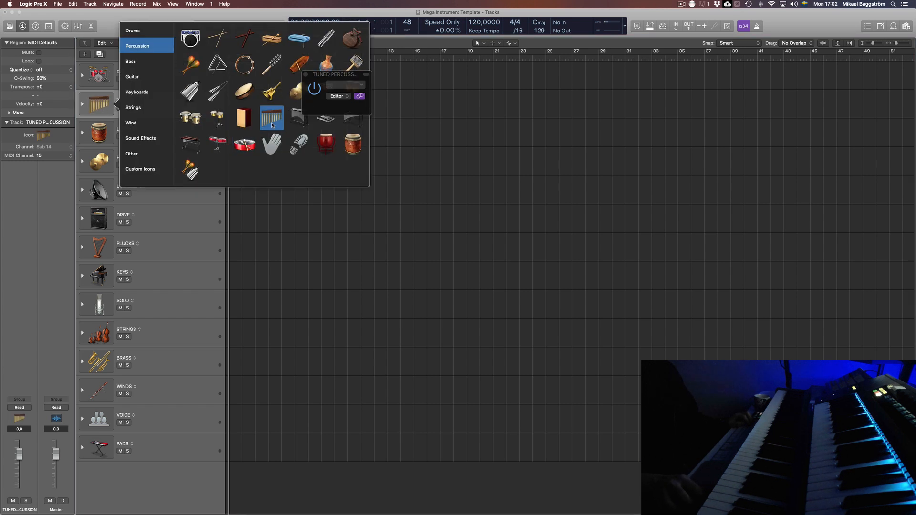
left_click(299, 117)
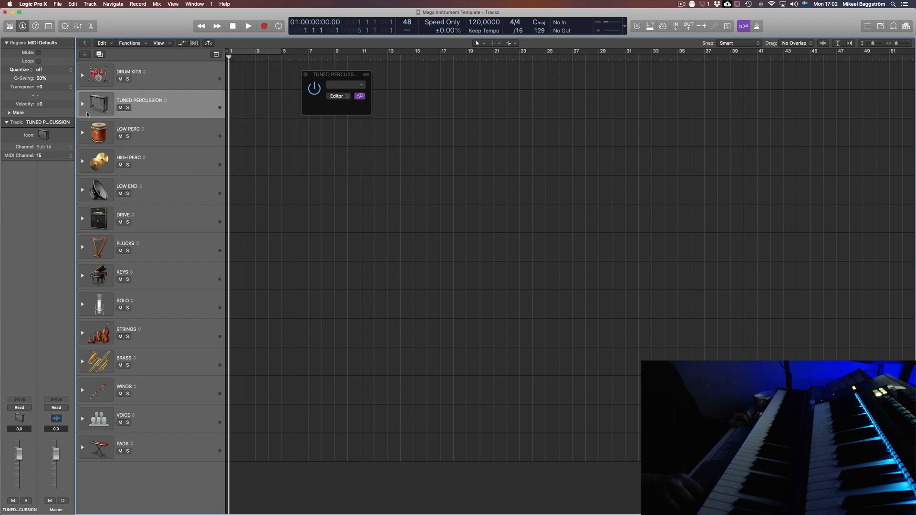
Rename the TUNED PERCUSSION stack as TUNED PERC and move it directly below HIGH PERC.
double_click(127, 103)
type("TUNED PERC")
key("Return")
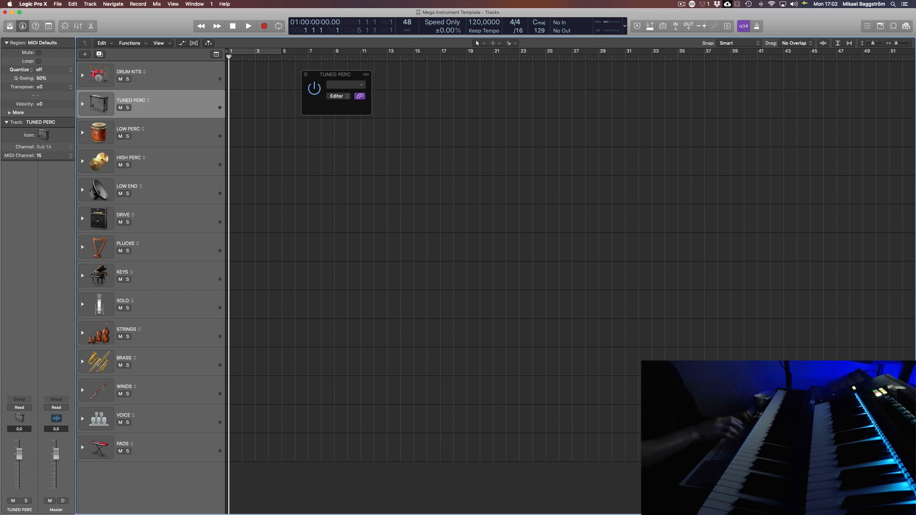
left_click_drag(165, 103, 163, 160)
Expand TUNED PERC, select its Ethnic Drums (Damage) track and move the track's Komplete Kontrol window farther from the track list.
left_click(82, 162)
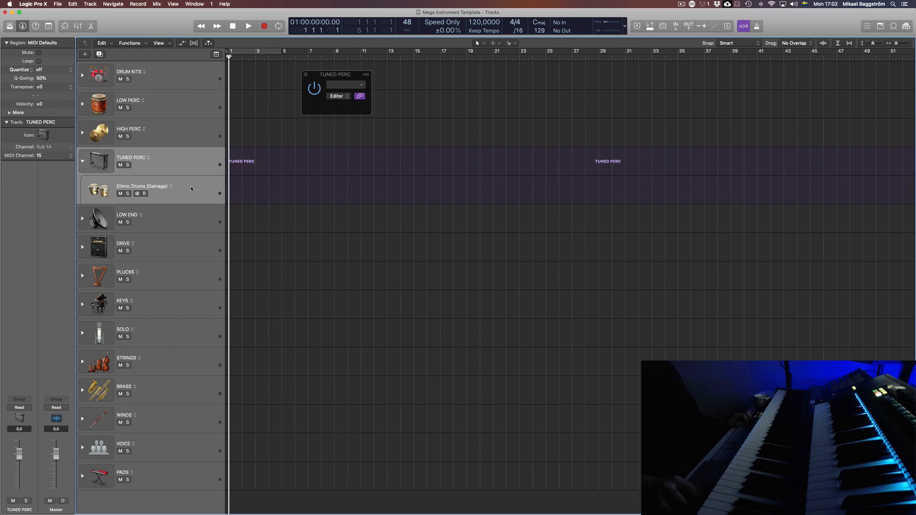
left_click(180, 142)
left_click(185, 182)
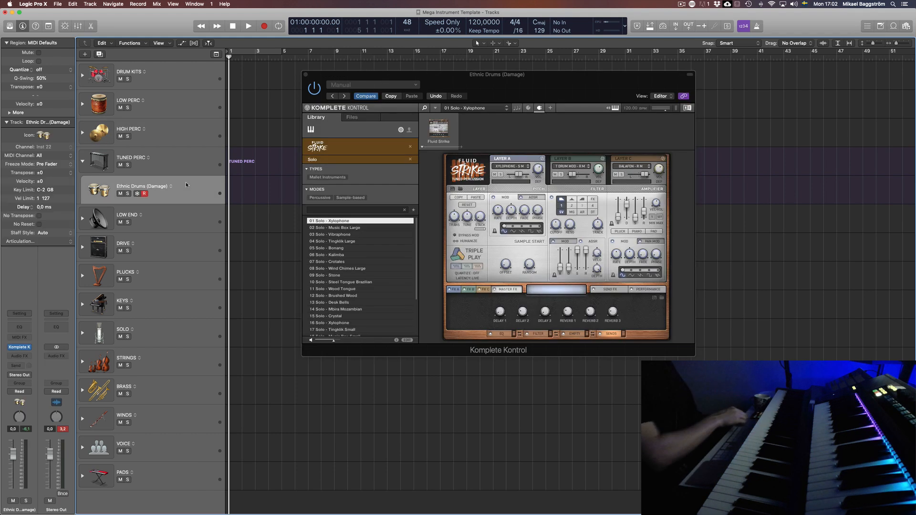
key("v")
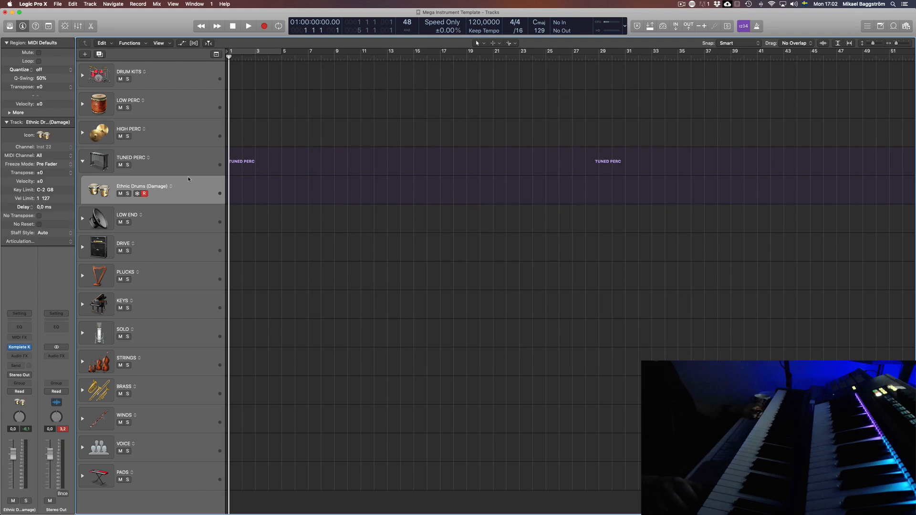
key("v")
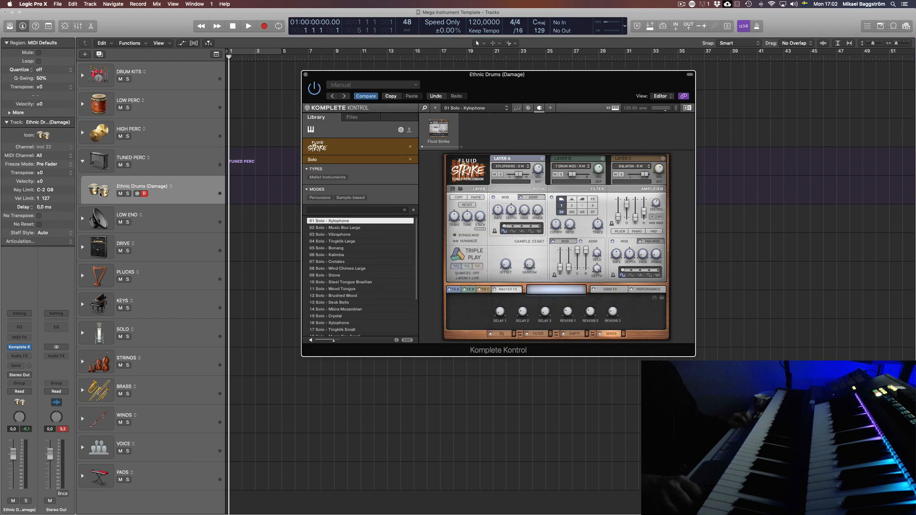
right_click(101, 194)
left_click_drag(561, 101, 709, 103)
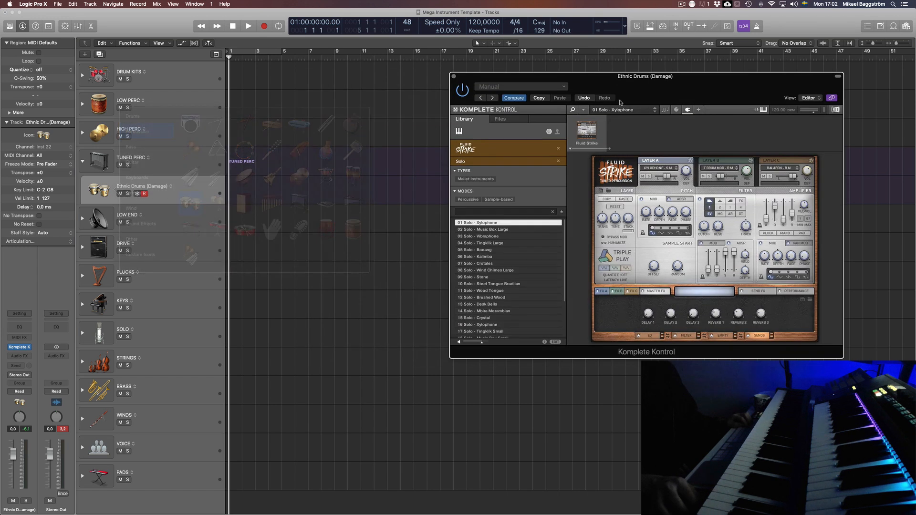
Rename the Ethnic Drums (Damage) track in TUNED PERC as Mallets (Fluid Strike) and give it a mallet instrument icon.
double_click(130, 186)
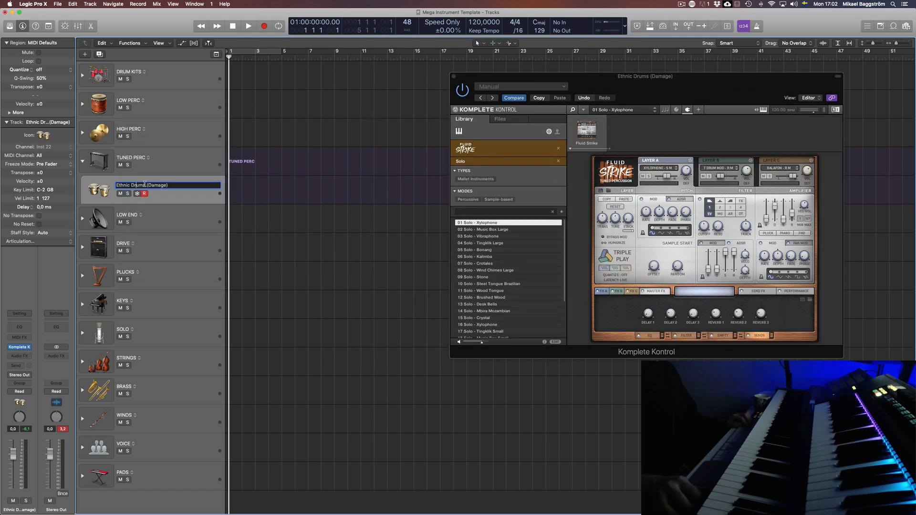
left_click_drag(146, 185, 116, 184)
type("Mallets")
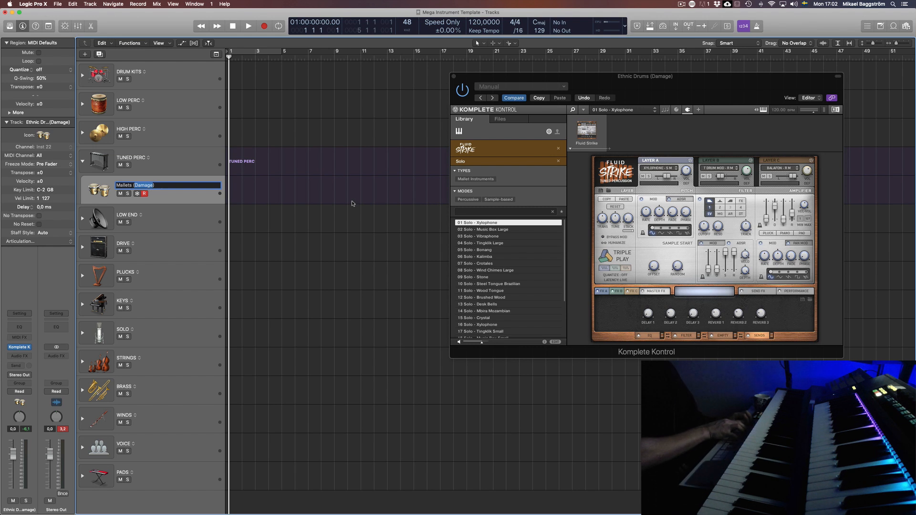
type("Fluid Strike)")
key("Return")
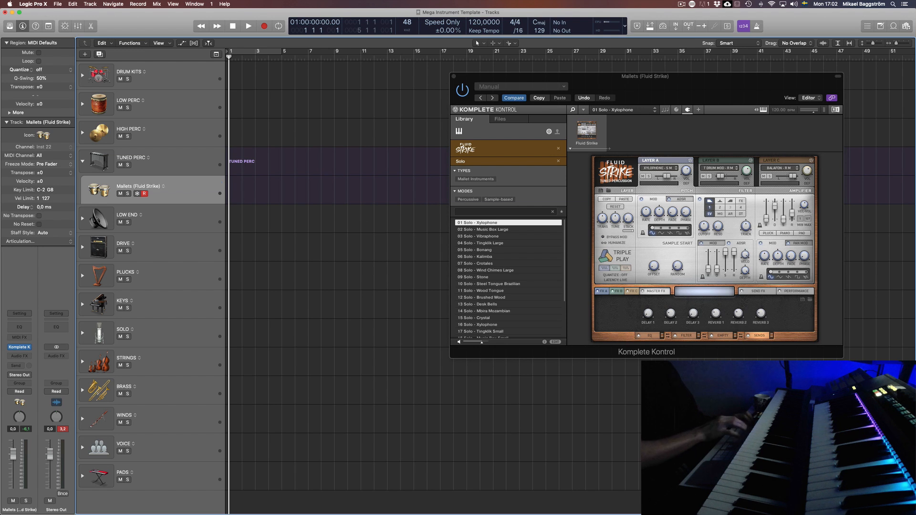
left_click(107, 192)
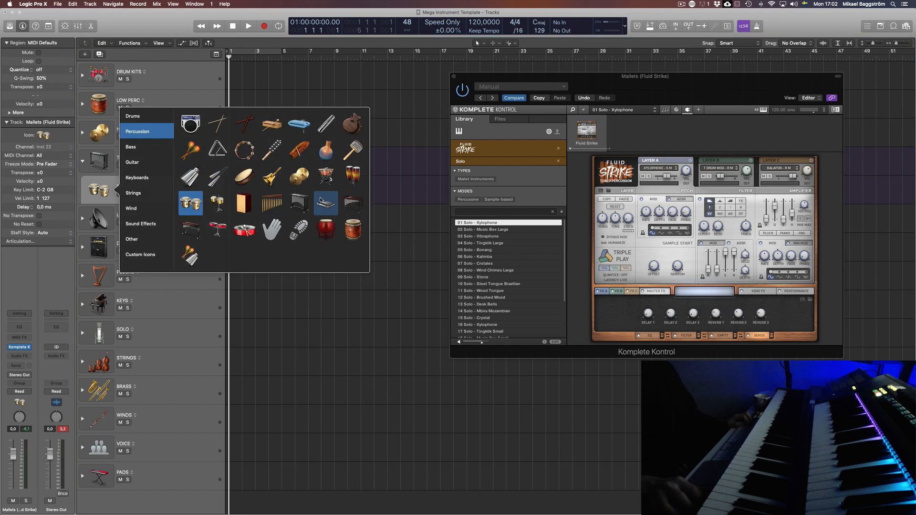
left_click(353, 204)
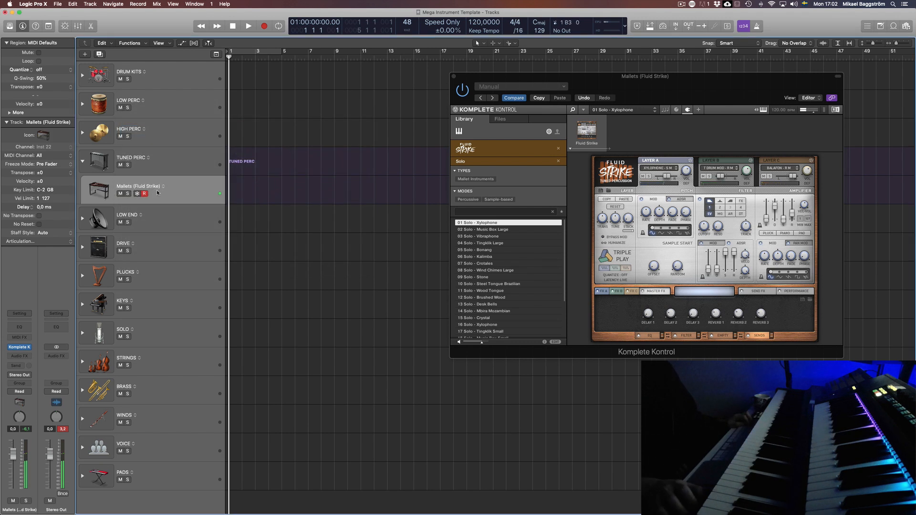
Collapse the TUNED PERC stack, expand LOW PERC and select its Ethnic Drums (Damage) track.
left_click(83, 164)
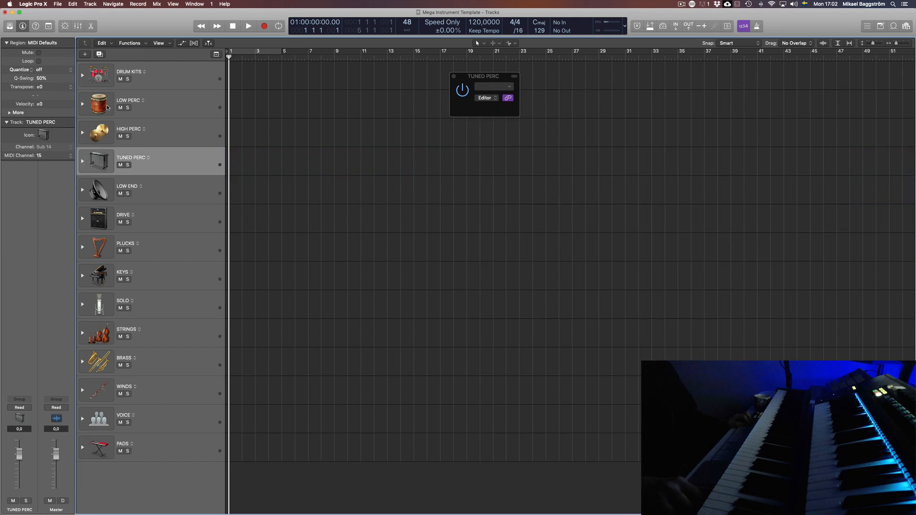
left_click(83, 103)
left_click(188, 159)
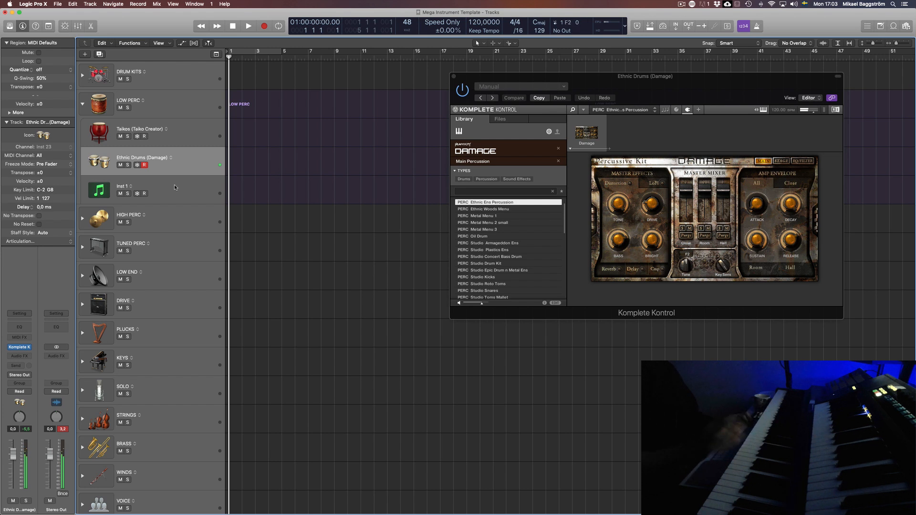
double_click(137, 158)
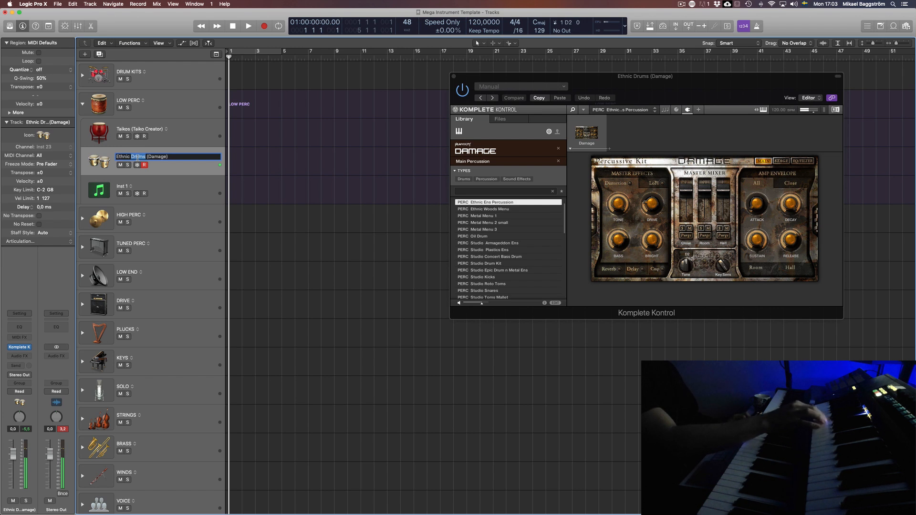
left_click(186, 140)
left_click(192, 153)
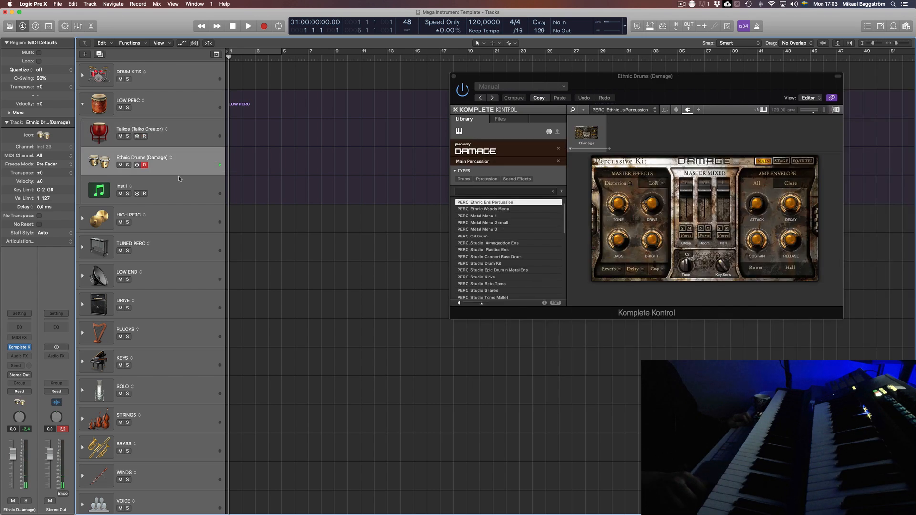
Load Kontakt 5 as the instrument on the Inst 1 track in LOW PERC.
left_click(179, 185)
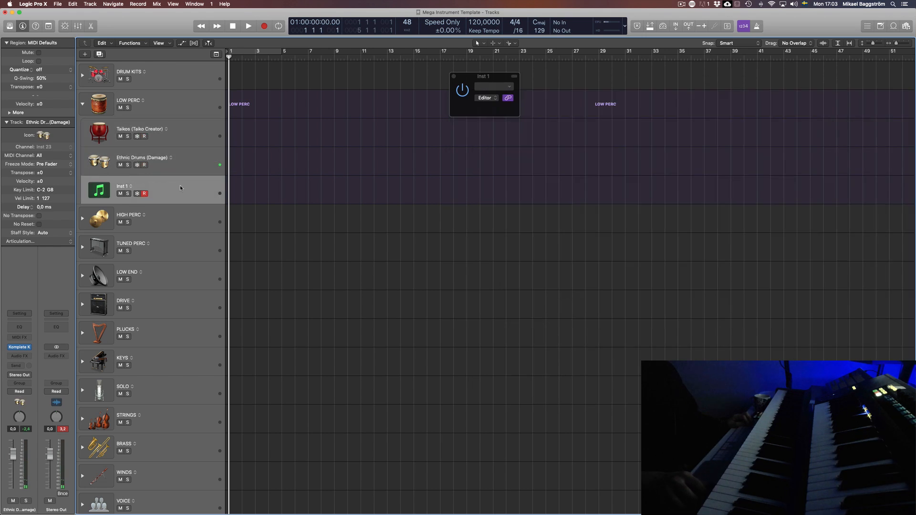
left_click(27, 347)
left_click(36, 374)
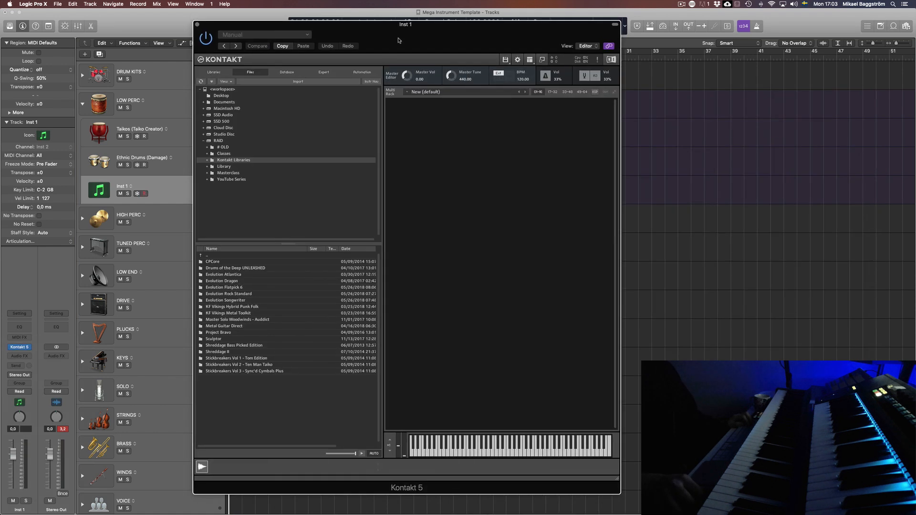
Look through the full list of installed Kontakt libraries for a suitable low percussion instrument.
left_click(217, 72)
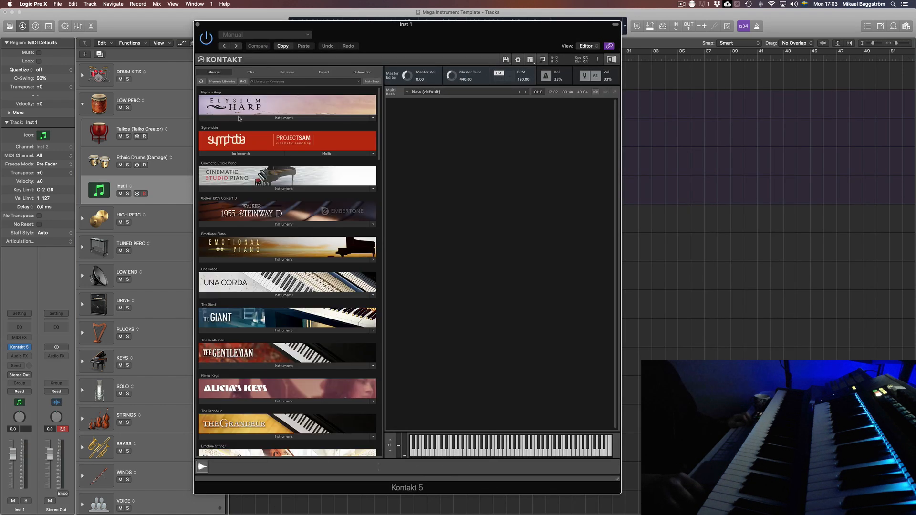
scroll(239, 119, "down", 20)
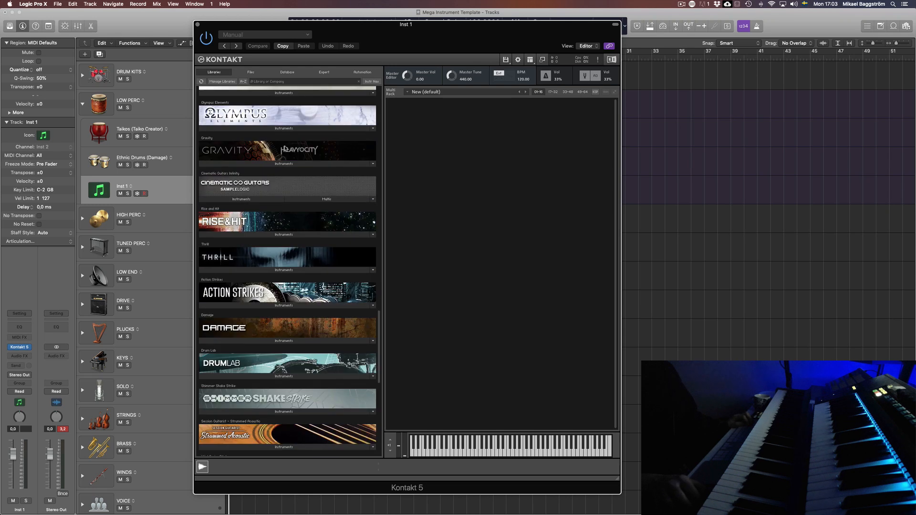
scroll(284, 145, "down", 5)
scroll(267, 138, "up", 20)
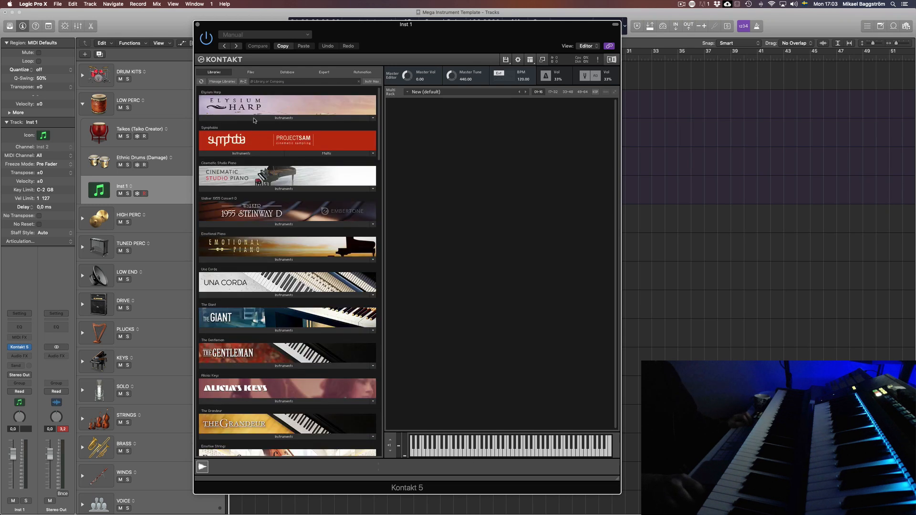
scroll(267, 182, "down", 3)
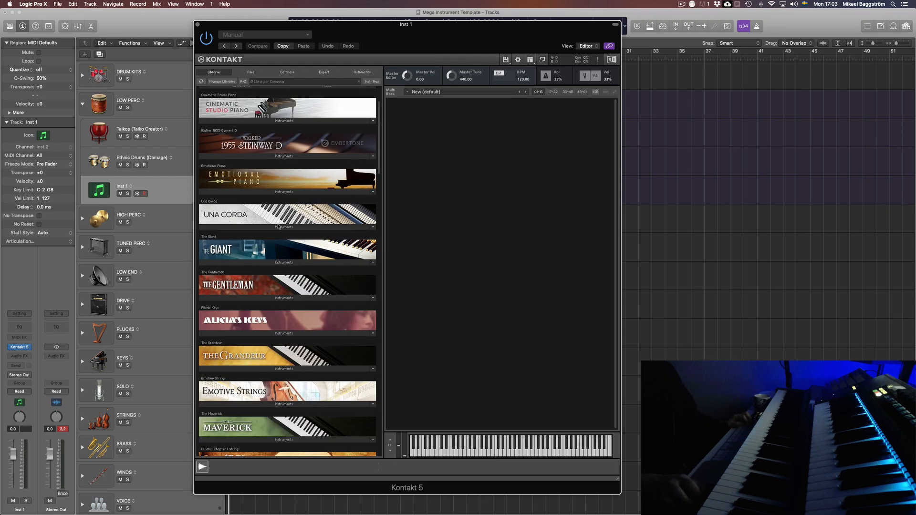
scroll(302, 282, "down", 7)
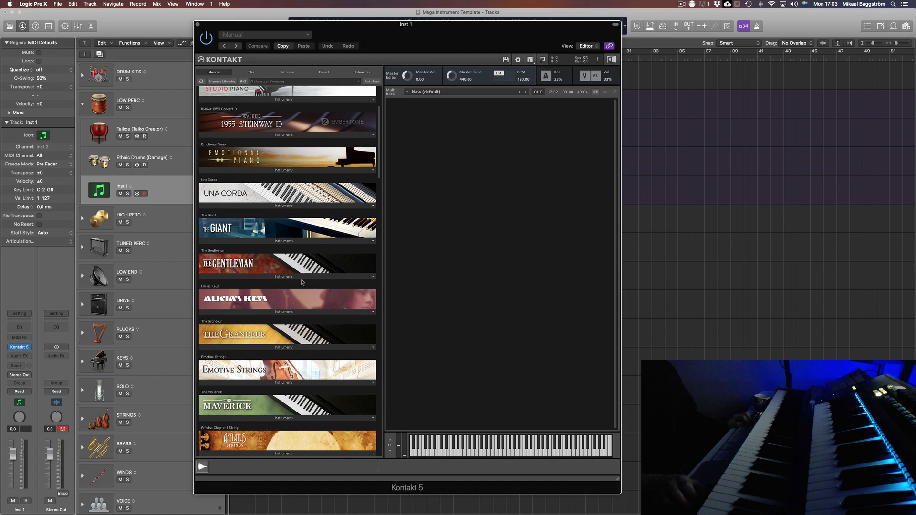
scroll(302, 283, "down", 6)
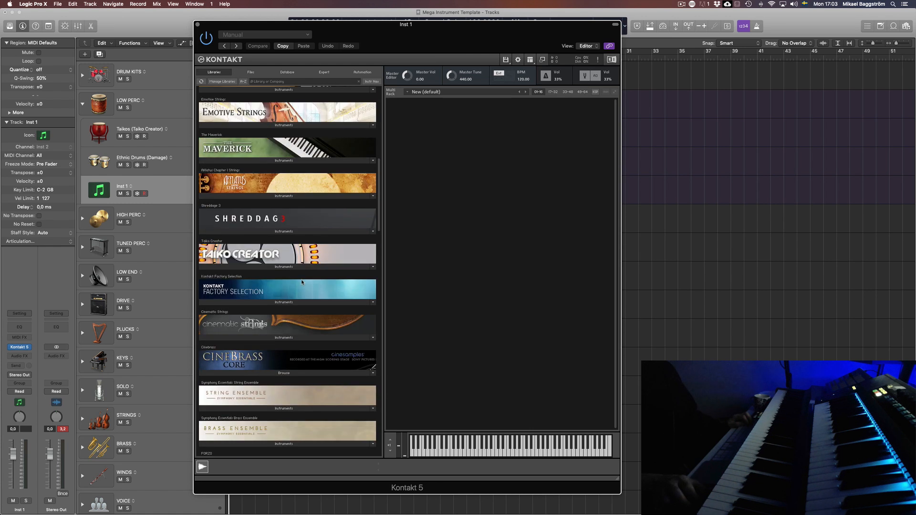
scroll(293, 321, "down", 4)
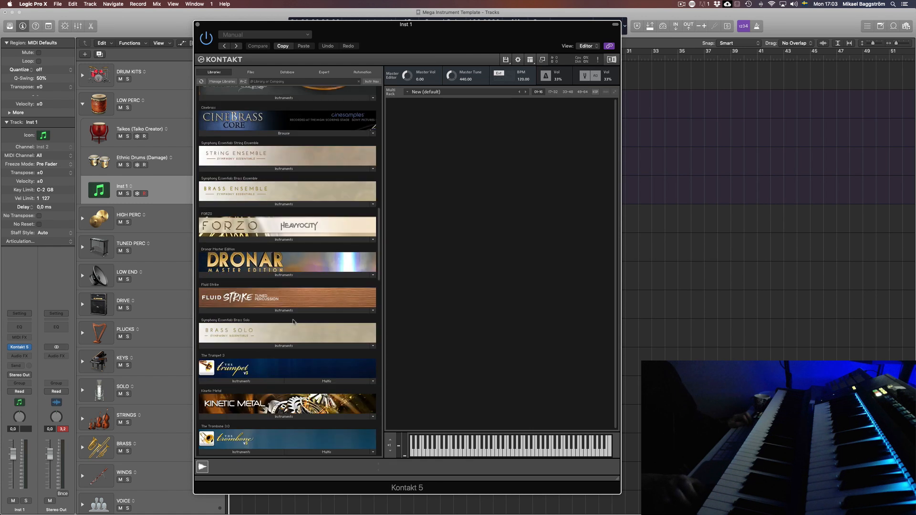
scroll(275, 310, "down", 6)
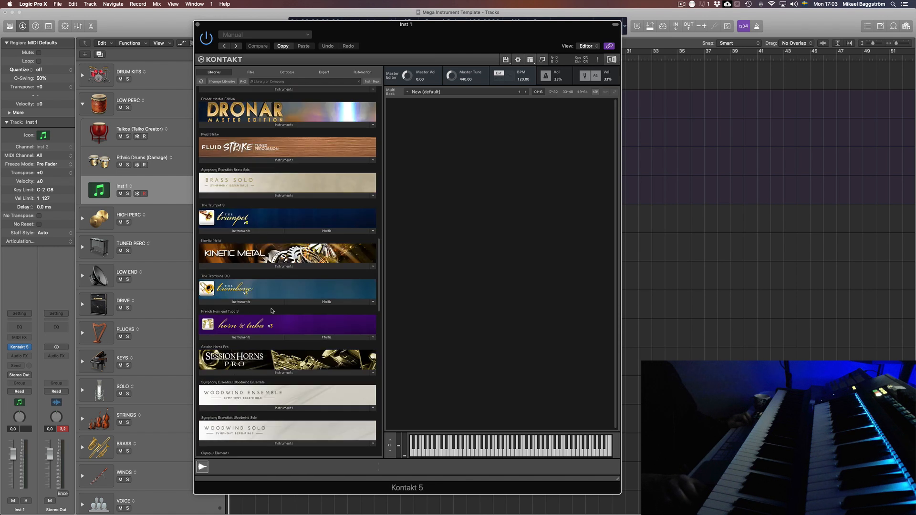
scroll(275, 310, "down", 5)
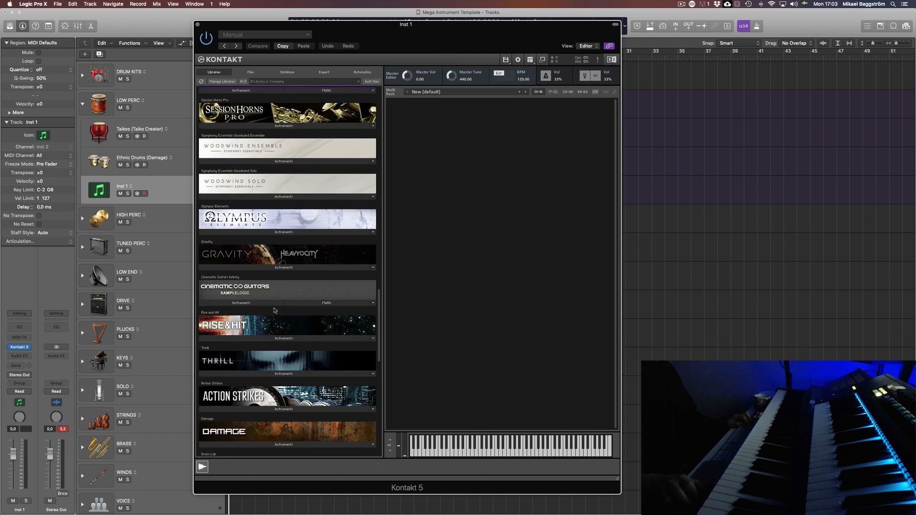
scroll(274, 310, "down", 4)
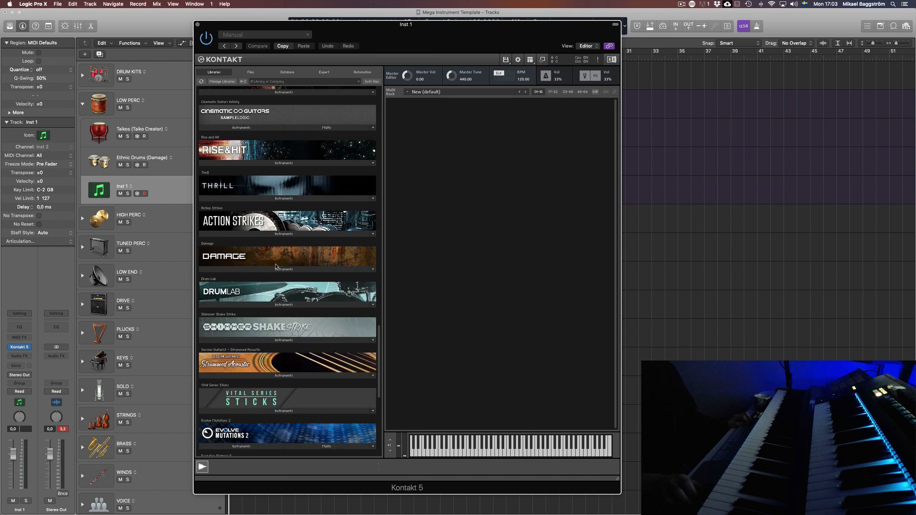
scroll(276, 266, "down", 6)
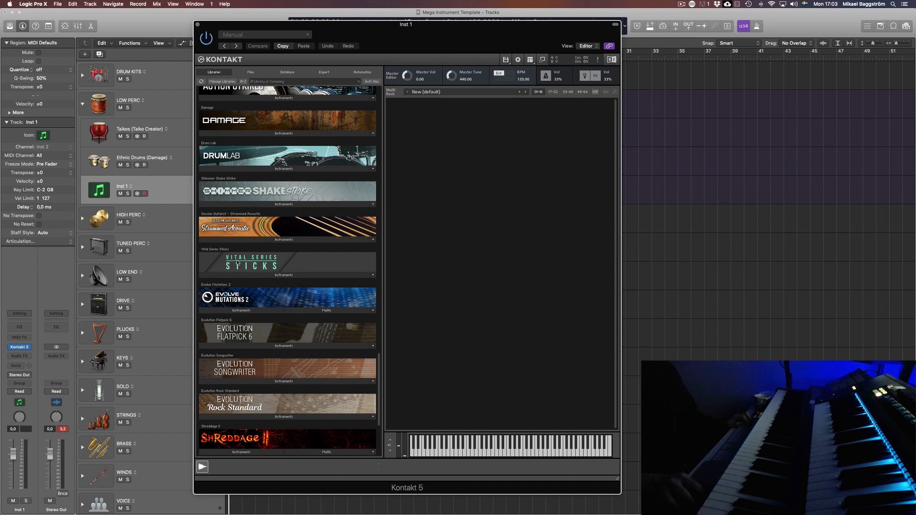
scroll(336, 313, "down", 5)
scroll(336, 313, "down", 2)
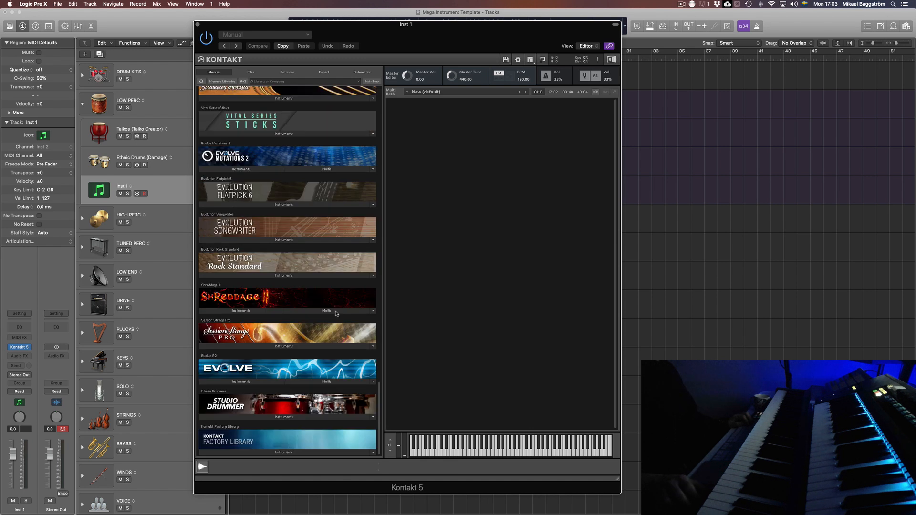
Return to Kontakt's file browser and collapse the RAID drive's folder tree.
left_click(251, 72)
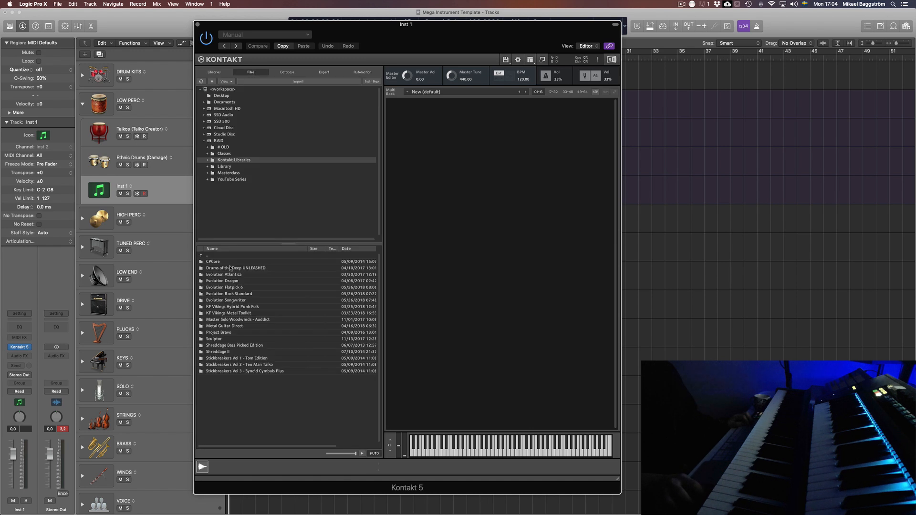
left_click(205, 141)
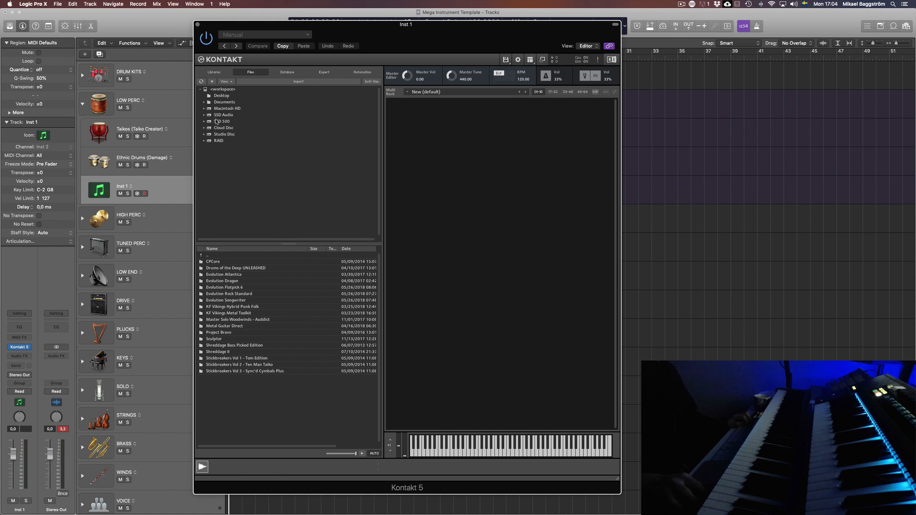
Load BlackToms 2_0.nki from the BlackToms 2.0 Instrument folder in SSD Audio's Sample Libraries.
left_click(218, 115)
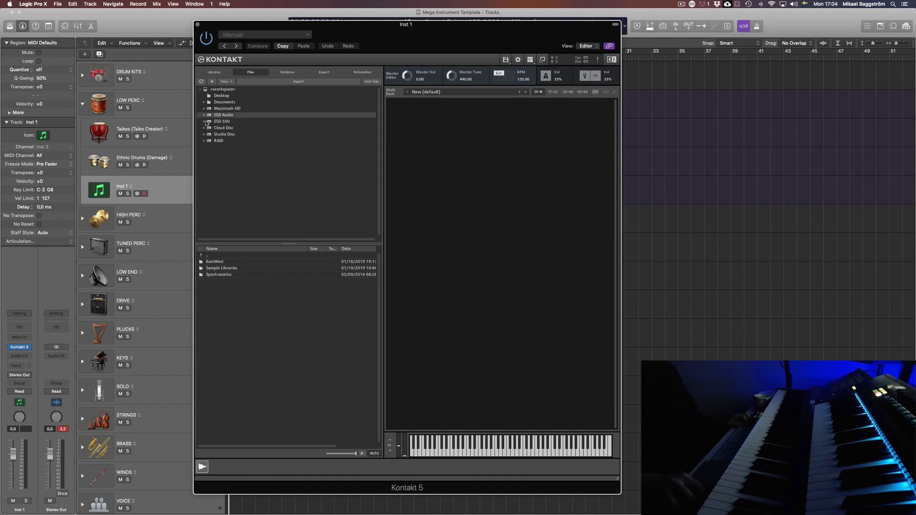
double_click(201, 268)
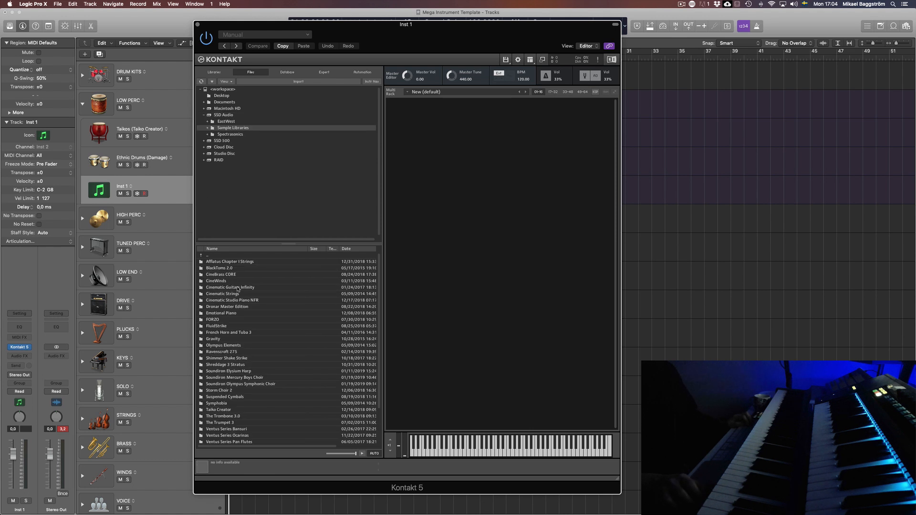
left_click(229, 269)
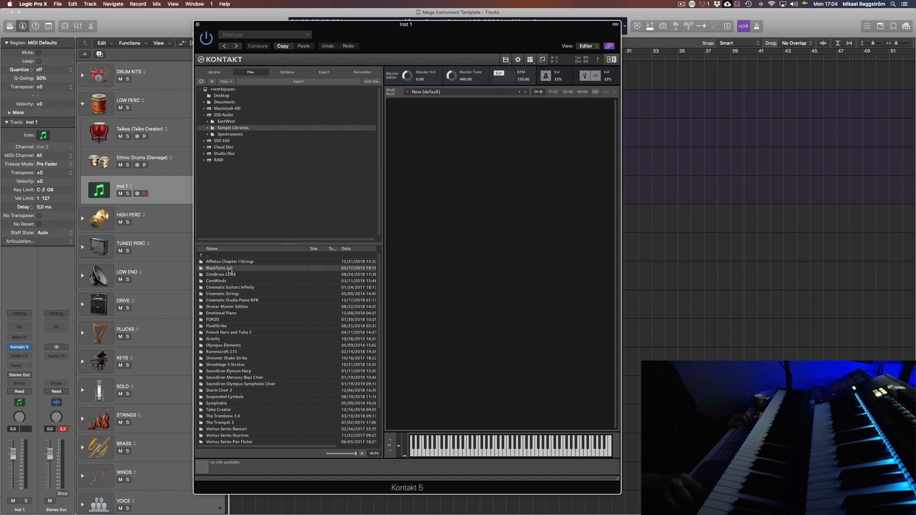
double_click(230, 269)
double_click(235, 268)
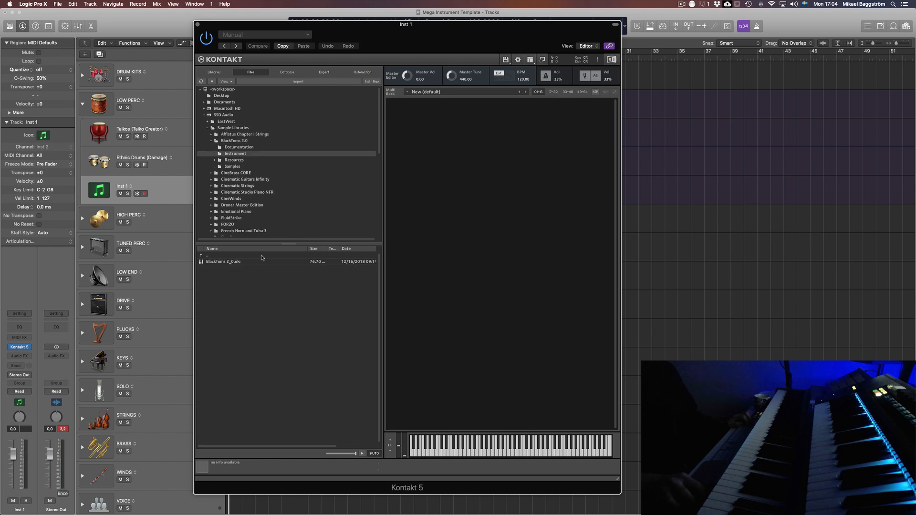
double_click(237, 262)
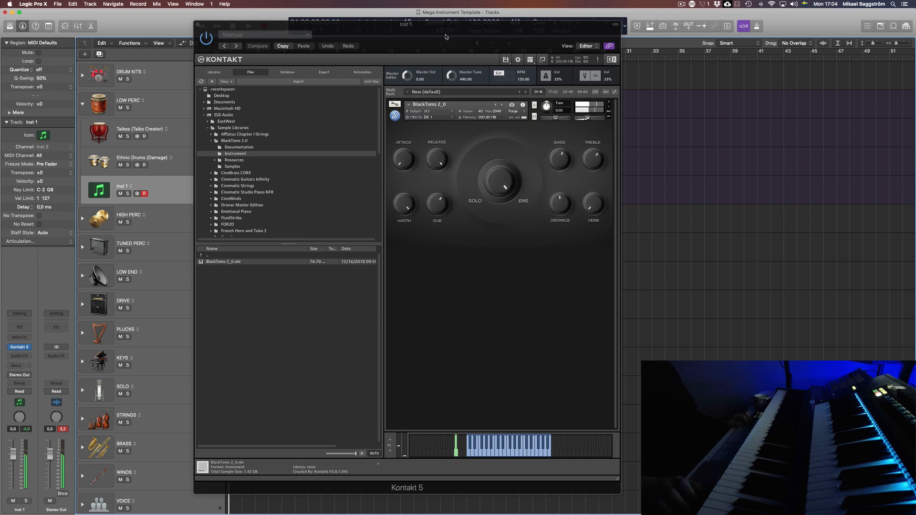
Rename the Inst 1 track as Epic Toms (Black Toms 2), keeping the instrument window clear of the track list.
left_click_drag(444, 32, 546, 40)
double_click(119, 186)
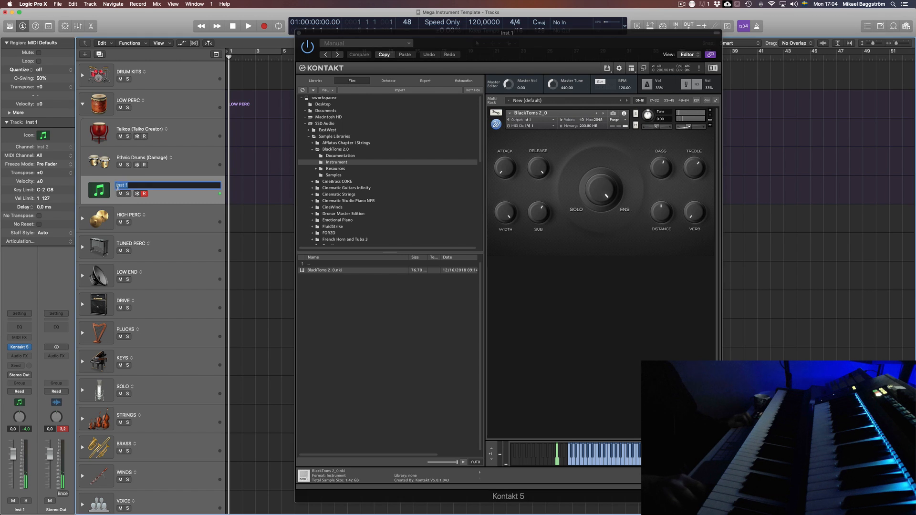
type("Epic Toms (Bl")
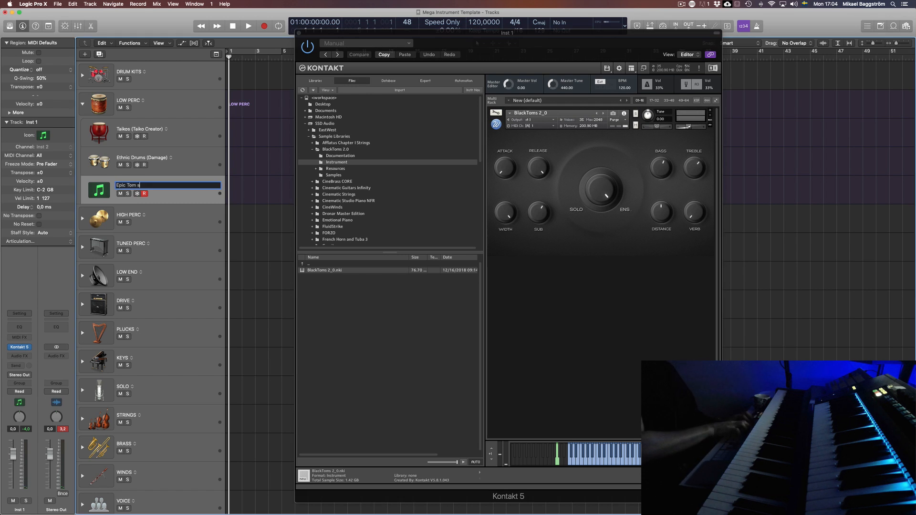
type("ack Toms 2")
key("Return")
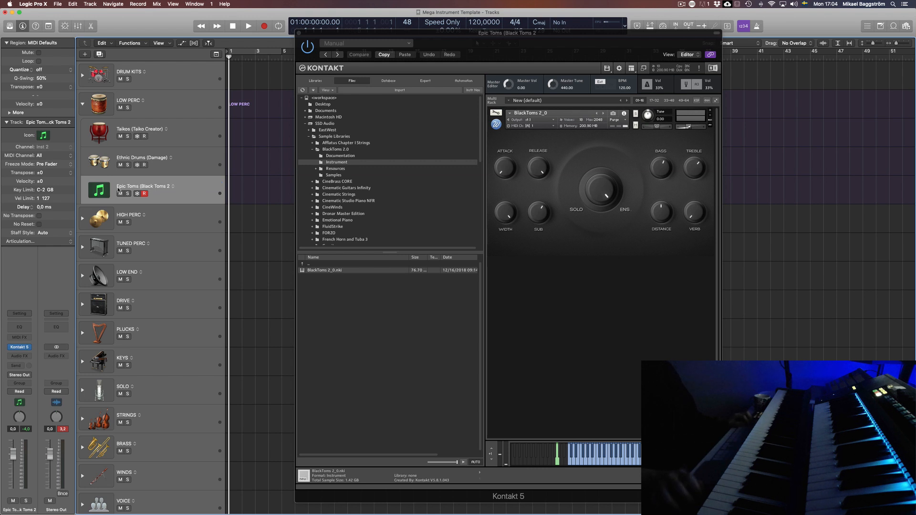
double_click(160, 187)
key("Right")
type(")")
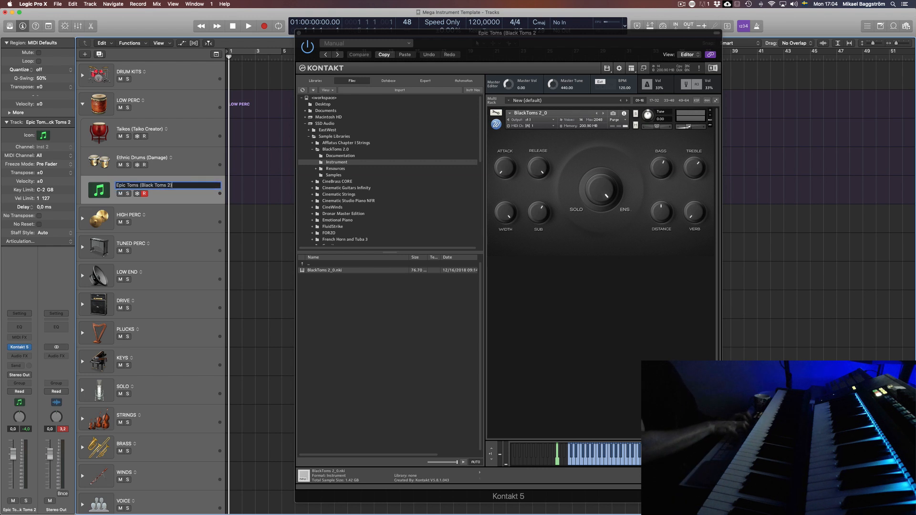
key("Return")
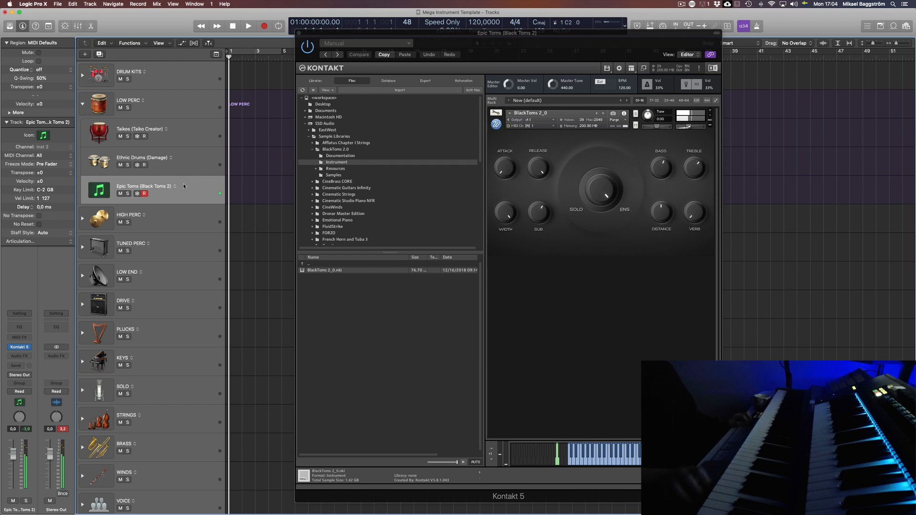
Give the Epic Toms track the same Percussion drum icon as LOW PERC and move it above Ethnic Drums (Damage).
left_click(100, 193)
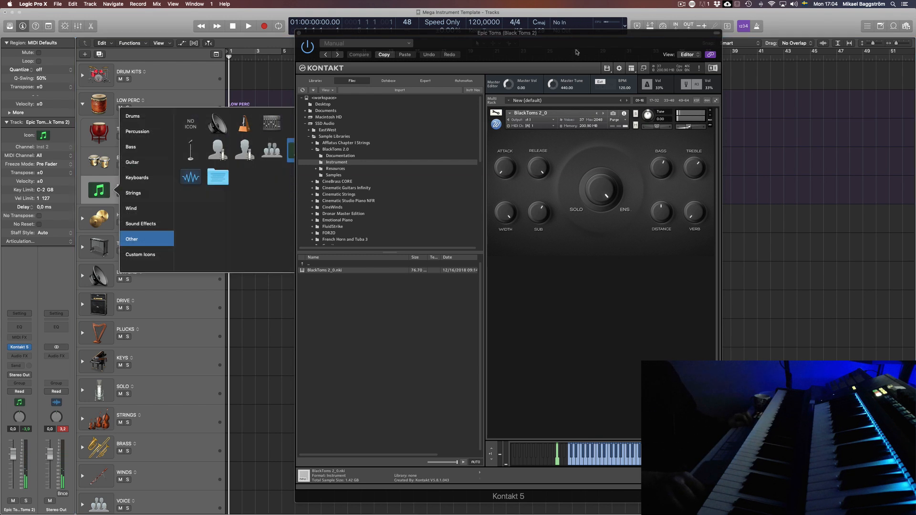
left_click_drag(577, 52, 720, 69)
left_click(100, 191)
left_click(142, 119)
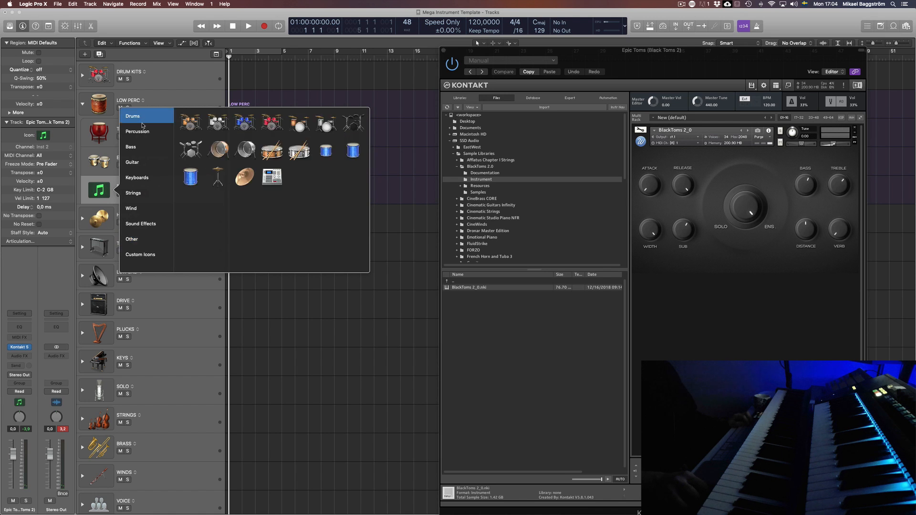
left_click(142, 130)
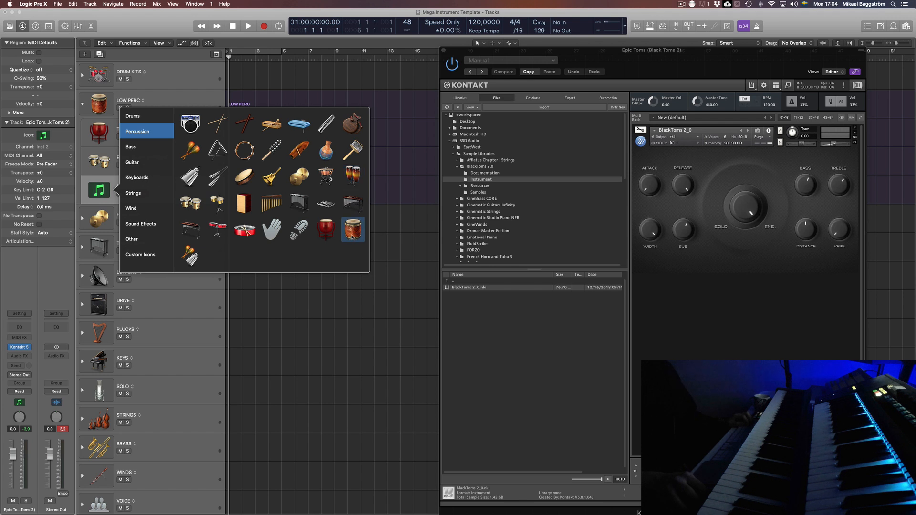
left_click(353, 232)
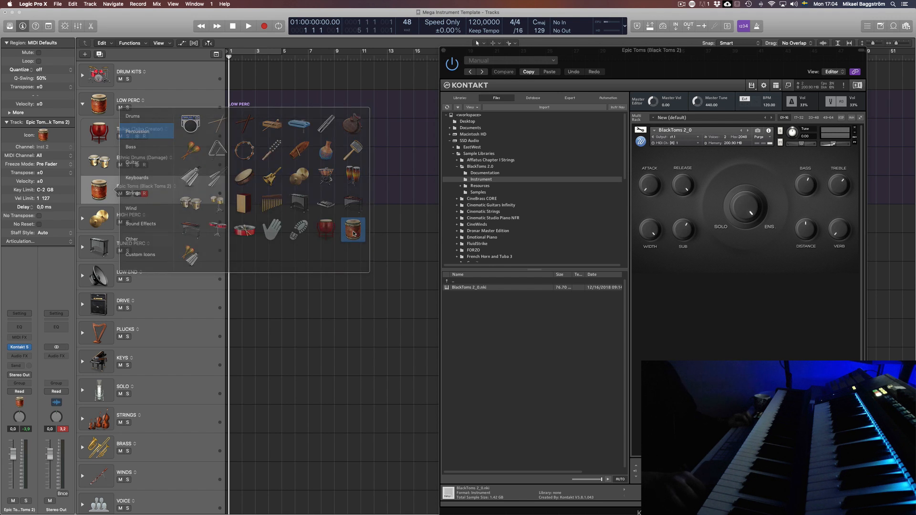
left_click_drag(181, 187, 181, 160)
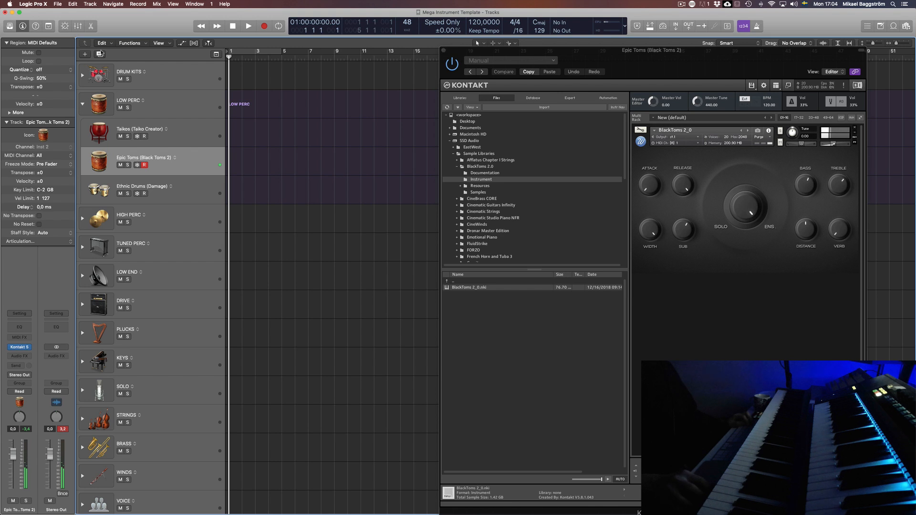
Duplicate the Epic Toms track and browse the CPCore instruments and the Kontakt library list for another low percussion sound.
left_click(100, 54)
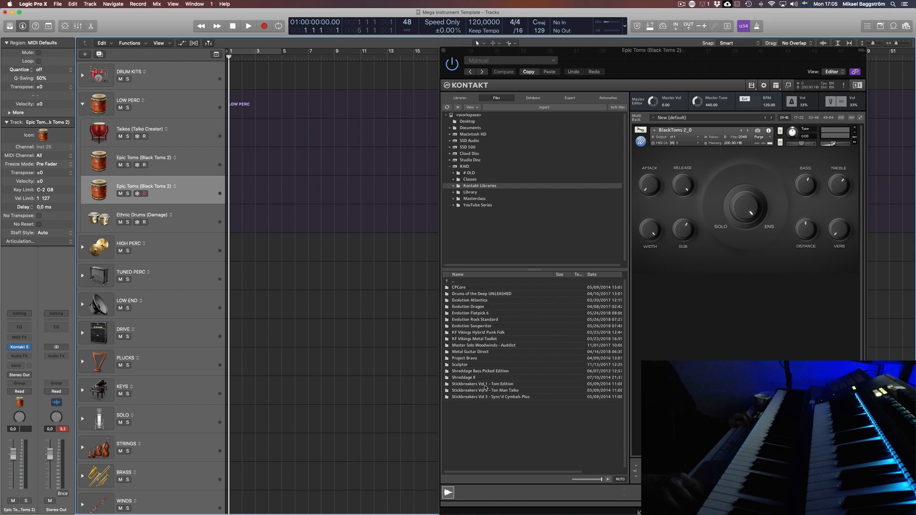
double_click(466, 288)
double_click(477, 294)
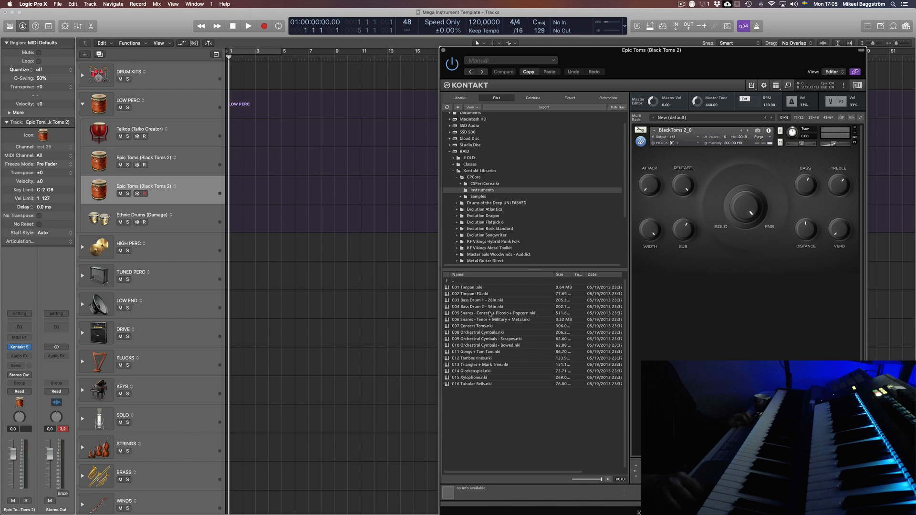
double_click(467, 282)
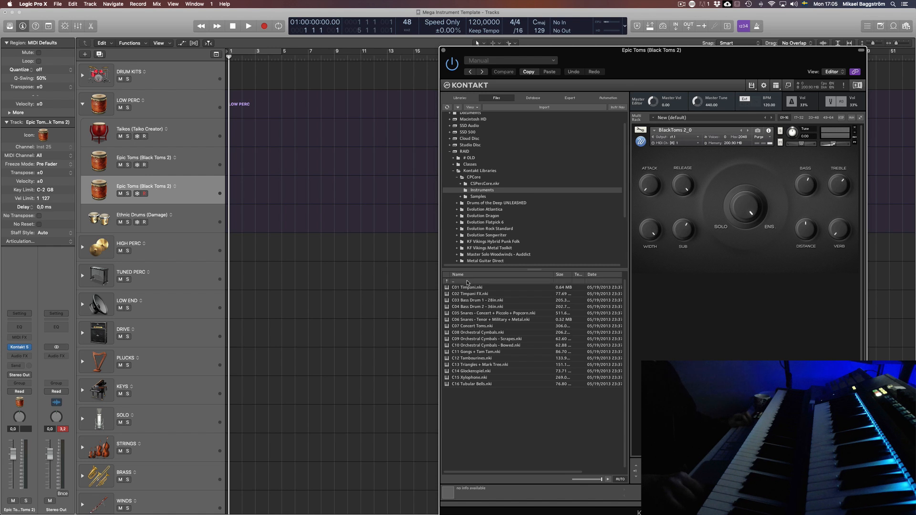
double_click(459, 282)
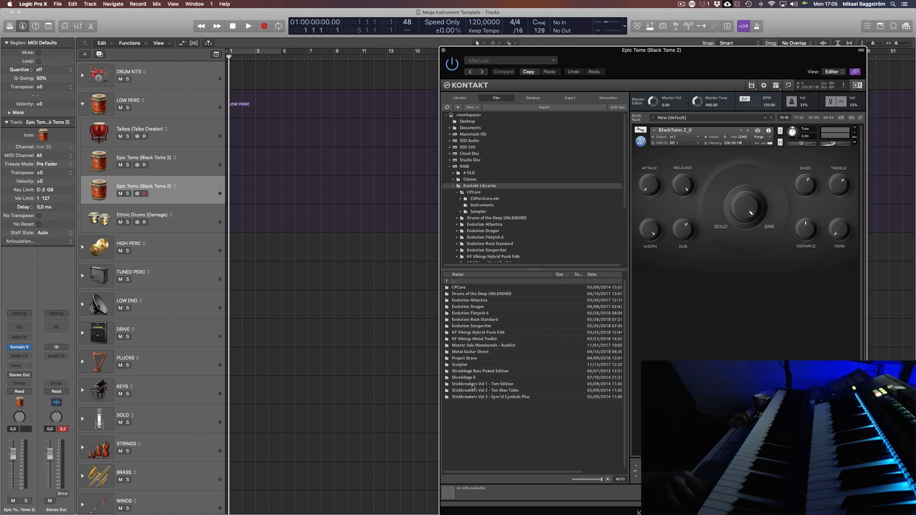
left_click(460, 97)
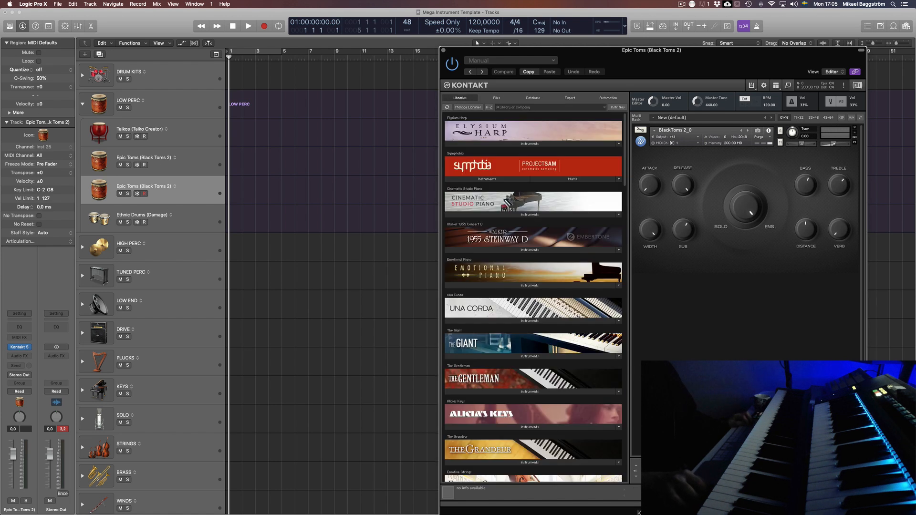
Compare the tracks in the LOW PERC stack and delete the duplicate Epic Toms (Black Toms 2) track.
left_click(197, 212)
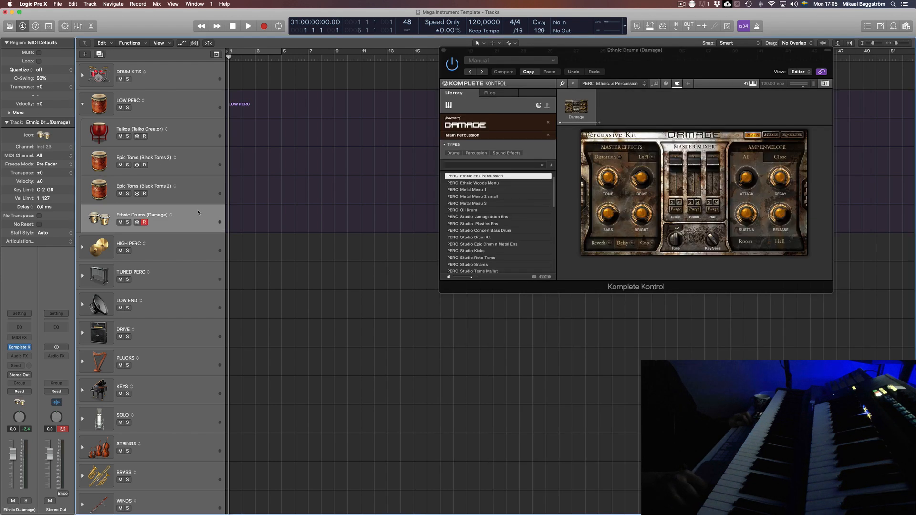
left_click(196, 185)
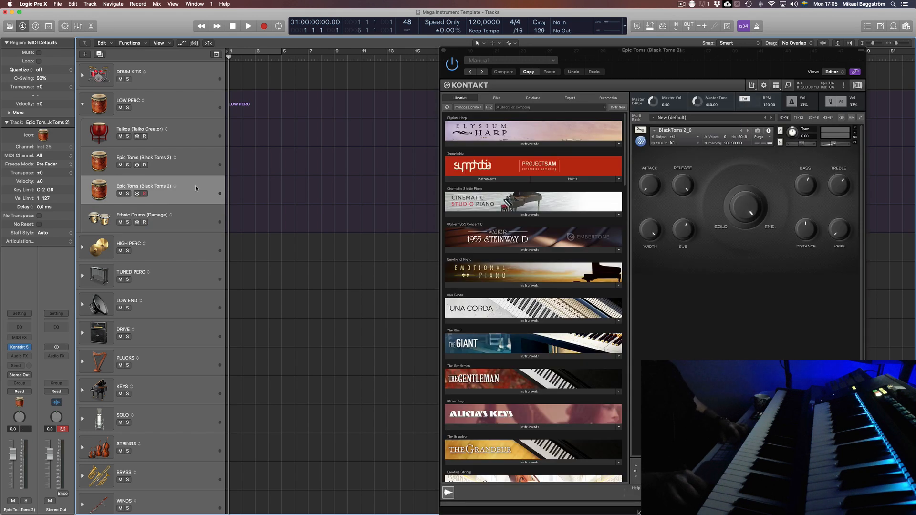
left_click(197, 148)
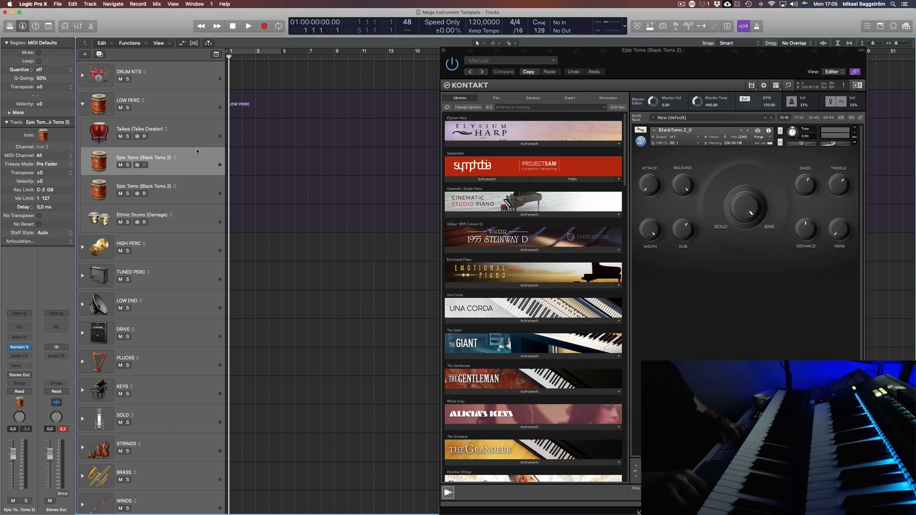
left_click(198, 132)
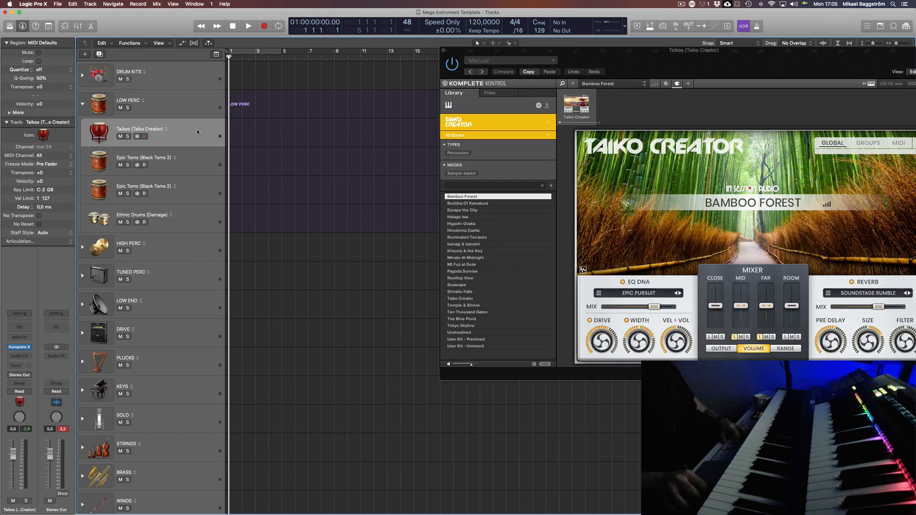
left_click(195, 153)
left_click(195, 194)
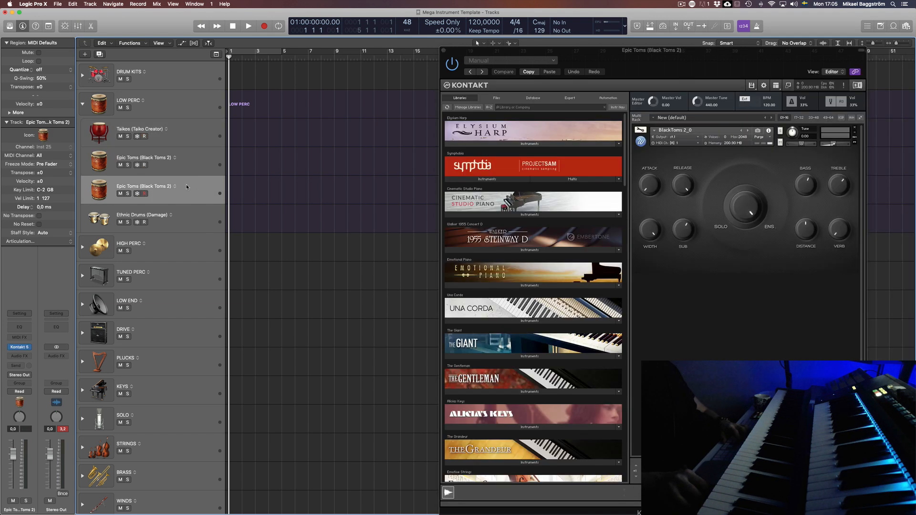
key("super+BackSpace")
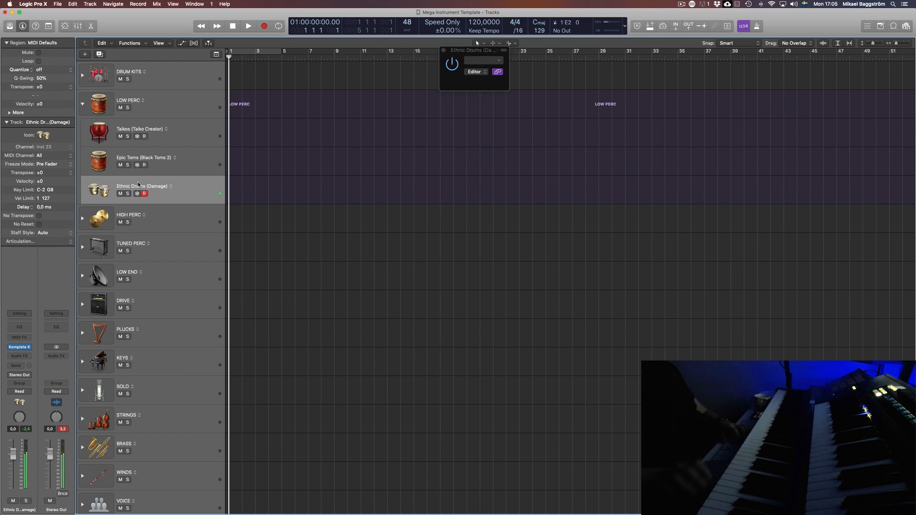
Duplicate the Ethnic Drums (Damage) track and compare the copy's sound with Epic Toms (Black Toms 2).
left_click(103, 57)
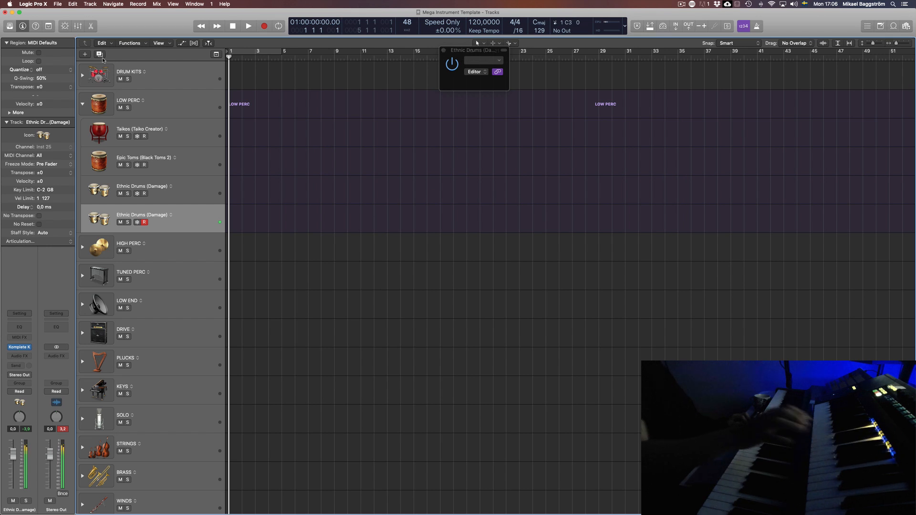
left_click(194, 181)
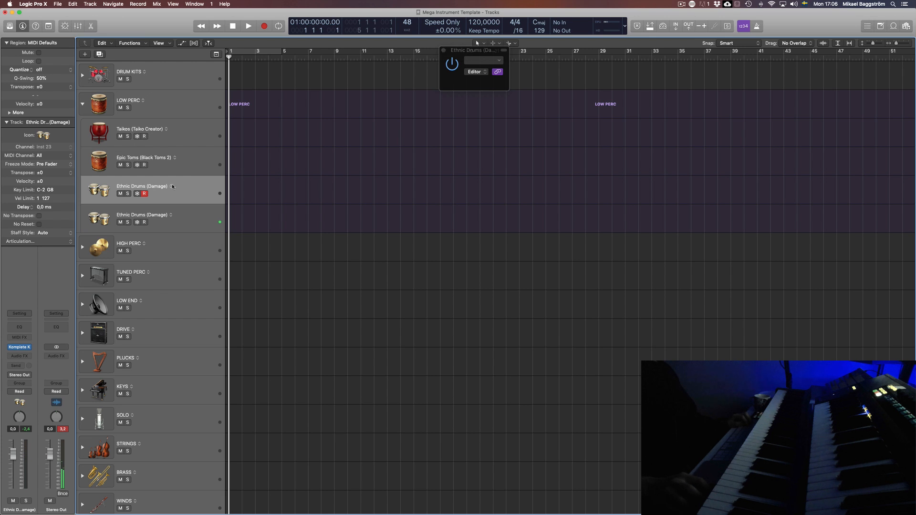
left_click(195, 164)
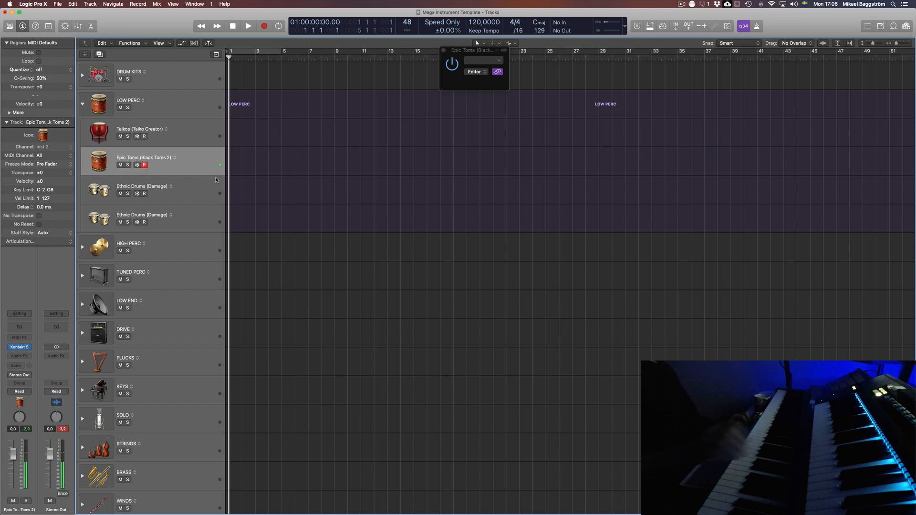
left_click(207, 214)
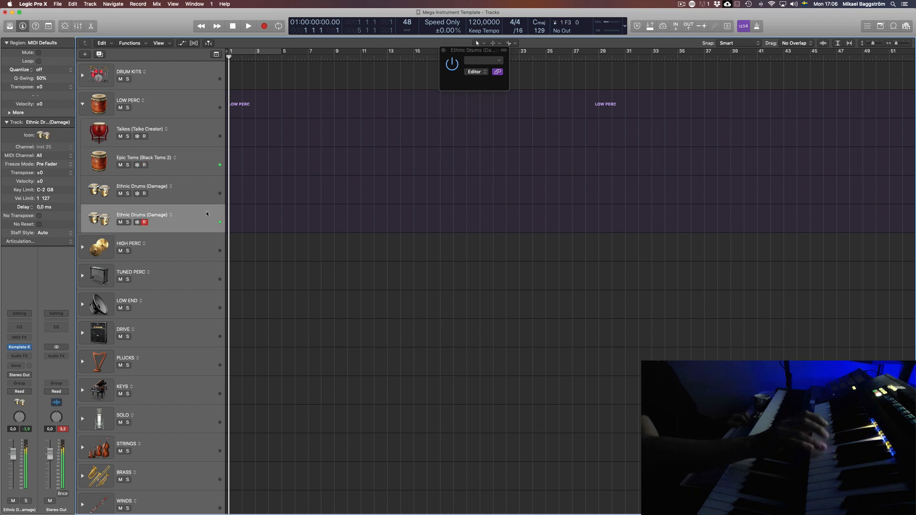
Rename the duplicated Ethnic Drums track as Big Toms (Damage).
double_click(123, 215)
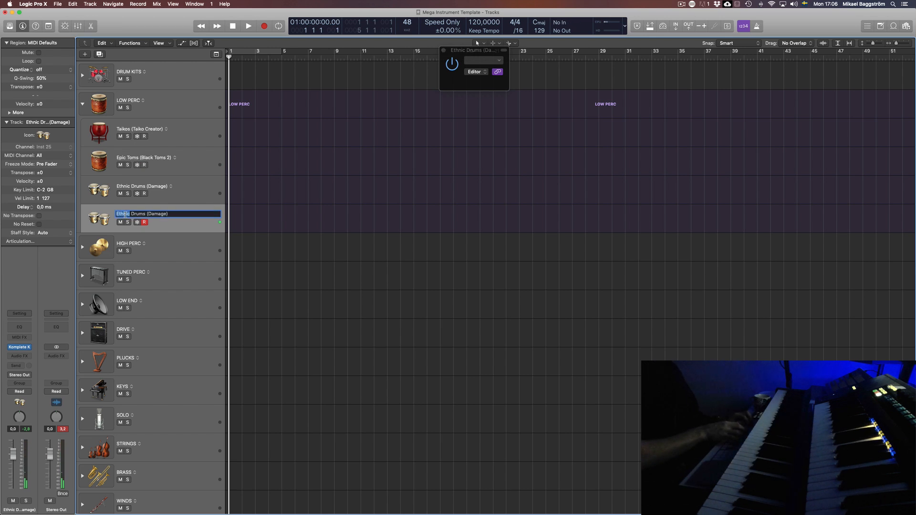
key("BackSpace")
key("Return")
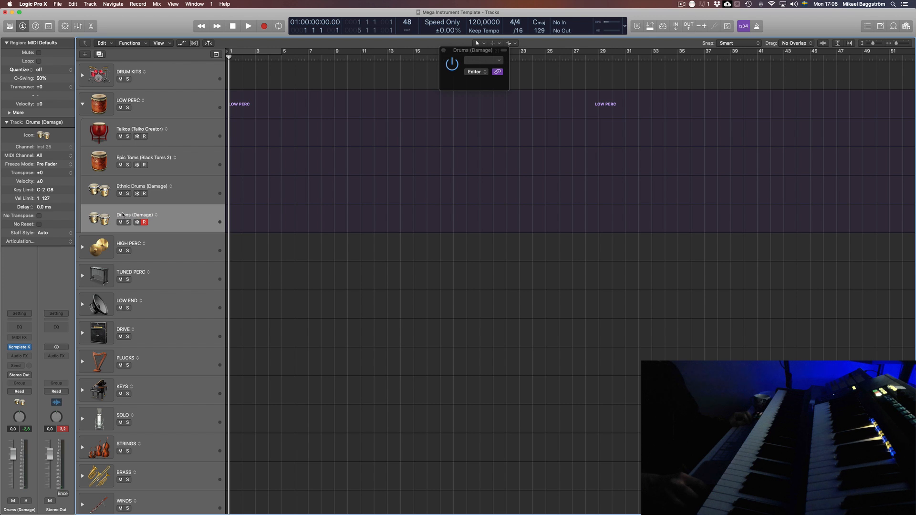
double_click(122, 215)
double_click(123, 215)
type("B")
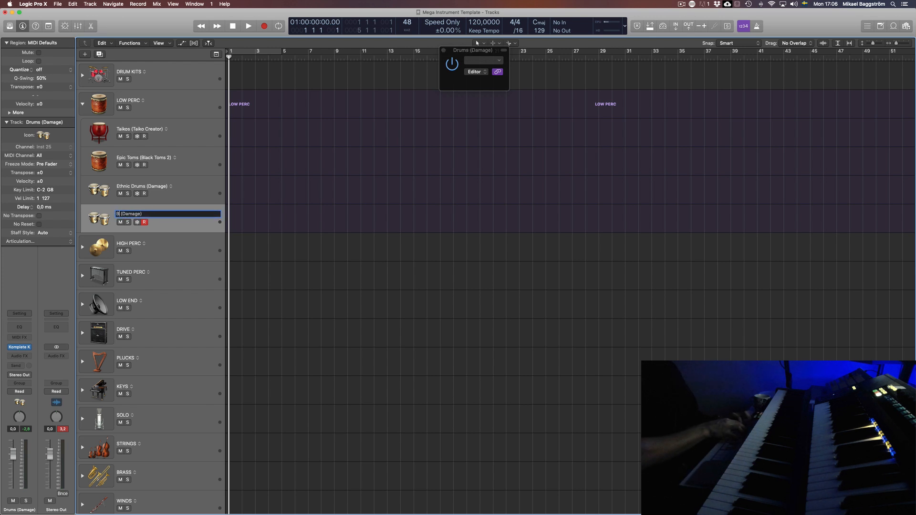
type("ig Toms")
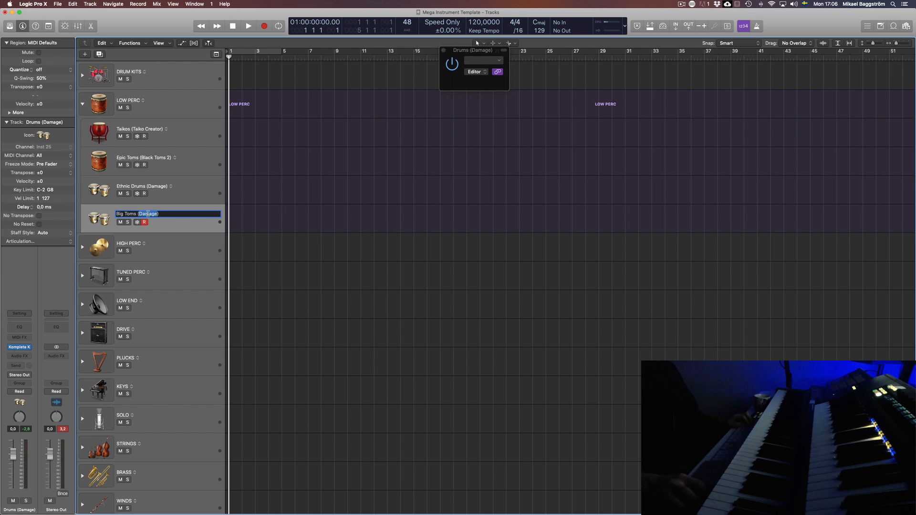
key("Return")
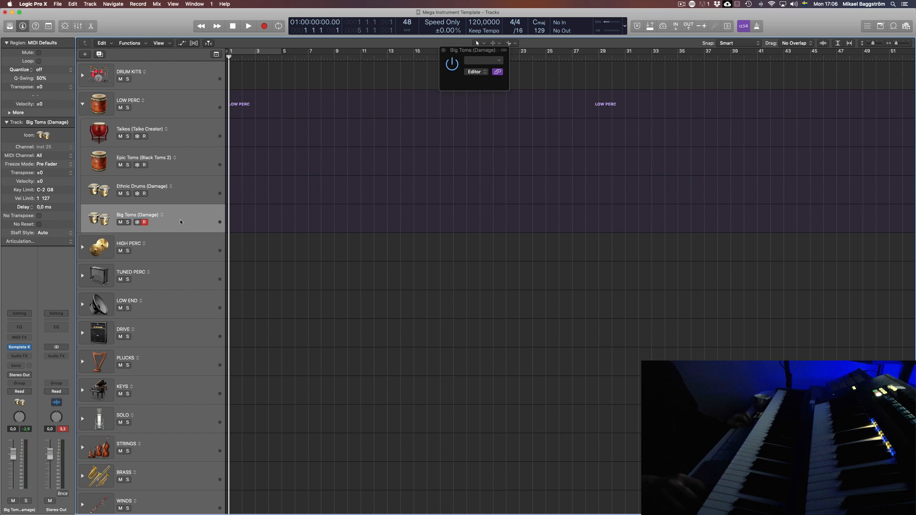
Move the Big Toms (Damage) track above Ethnic Drums (Damage) and set its icon to the pair of gold drums.
left_click_drag(180, 221, 179, 191)
left_click(98, 190)
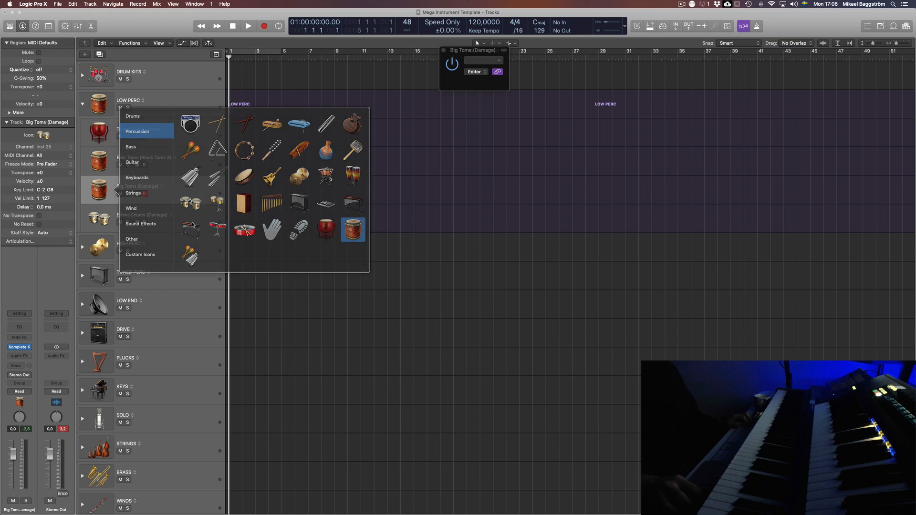
left_click(352, 230)
left_click(99, 190)
left_click(190, 203)
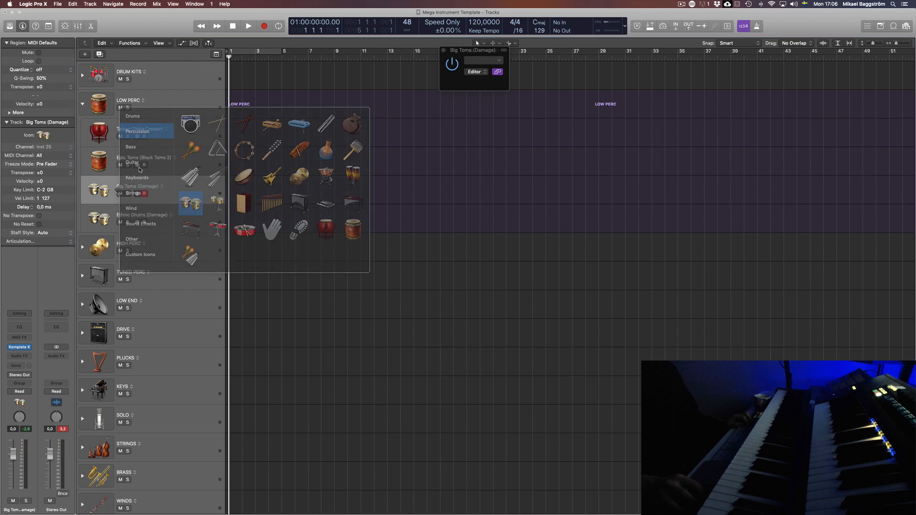
Give Epic Toms (Black Toms 2) the pair-of-gold-drums icon and Ethnic Drums (Damage) the congas icon.
left_click(99, 162)
left_click(190, 174)
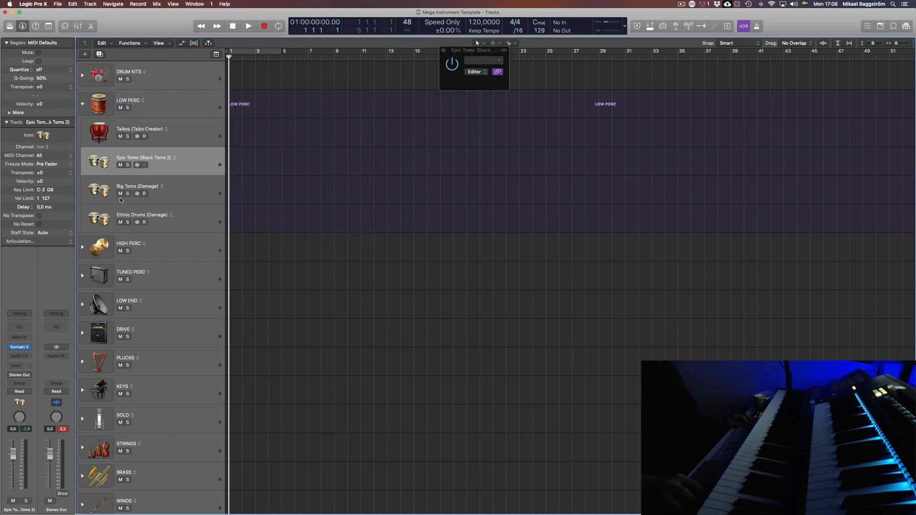
left_click(192, 201)
left_click(98, 219)
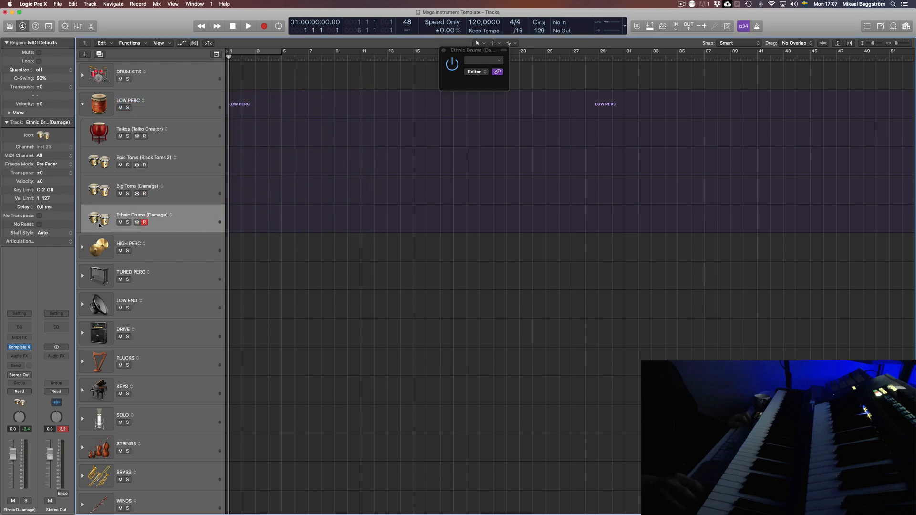
left_click(98, 219)
left_click(353, 205)
Compare the sounds of the Big Toms (Damage) and Epic Toms (Black Toms 2) tracks.
left_click(193, 191)
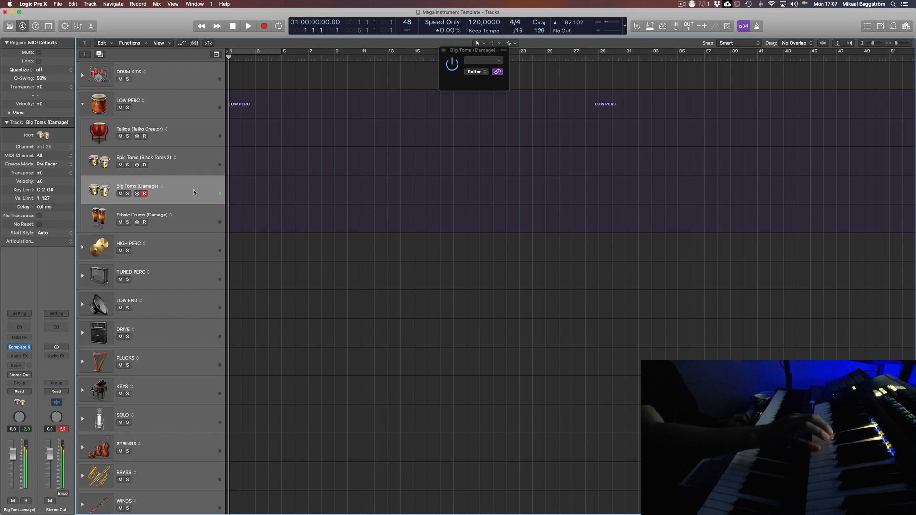
left_click(183, 168)
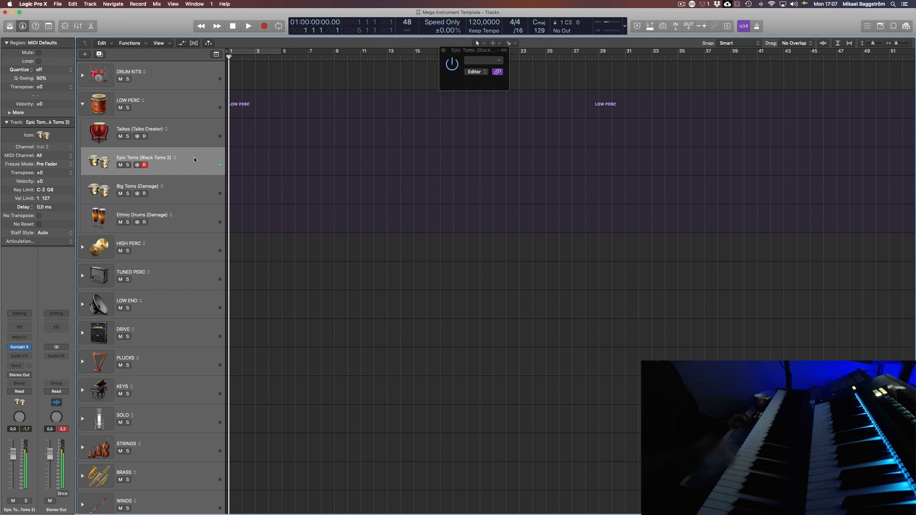
left_click(194, 193)
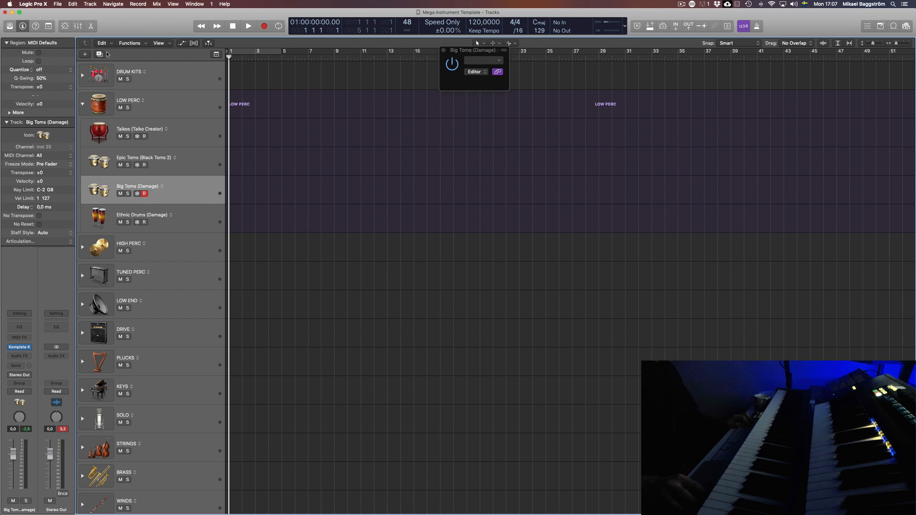
Duplicate the Big Toms (Damage) track and load Action Strikes - Instrument in the copy.
left_click(107, 53)
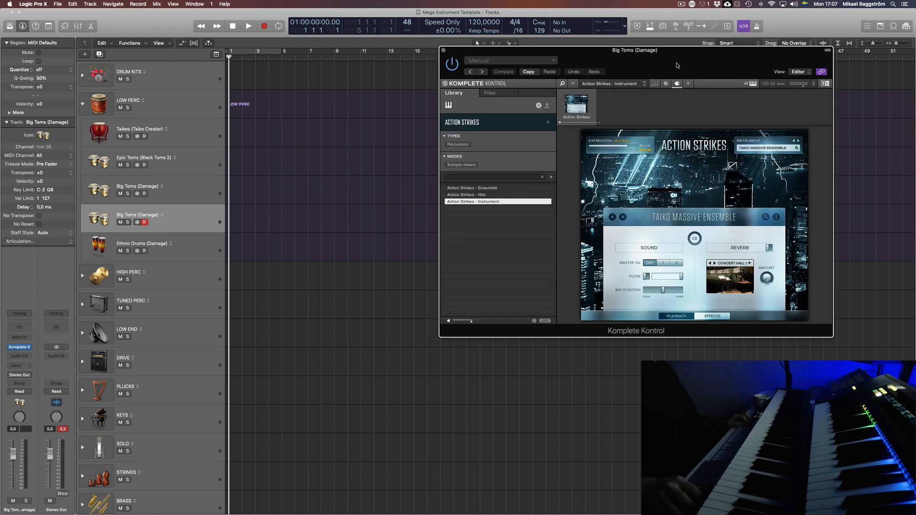
left_click_drag(677, 65, 362, 126)
left_click_drag(420, 124, 531, 124)
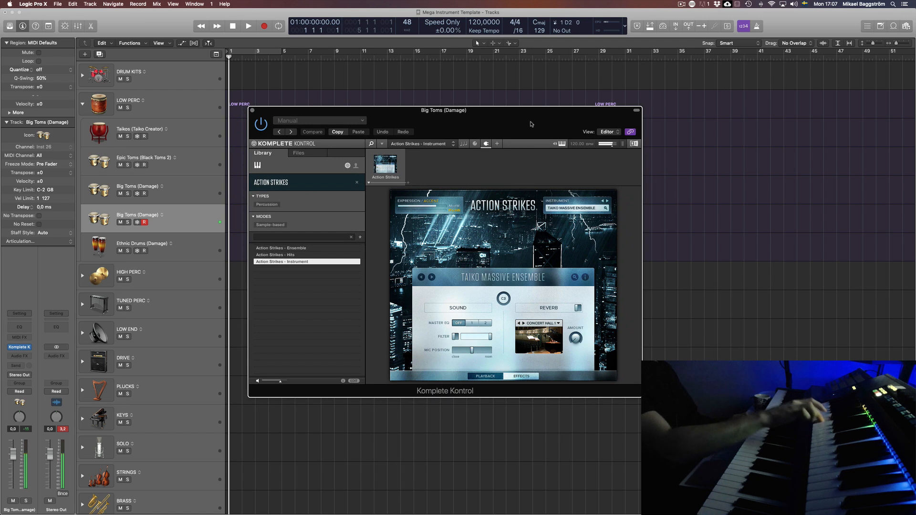
Browse the Action Strikes instruments and load Big Boom Ensemble.
left_click(577, 210)
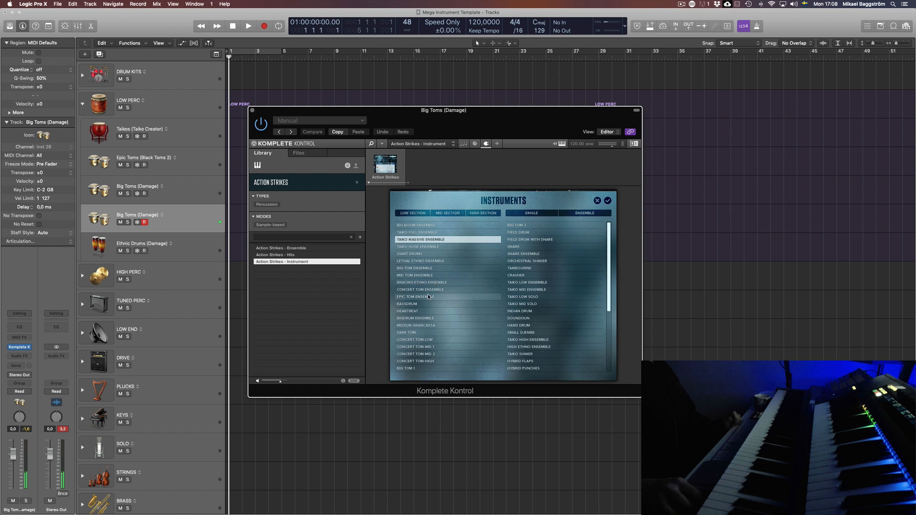
left_click(428, 290)
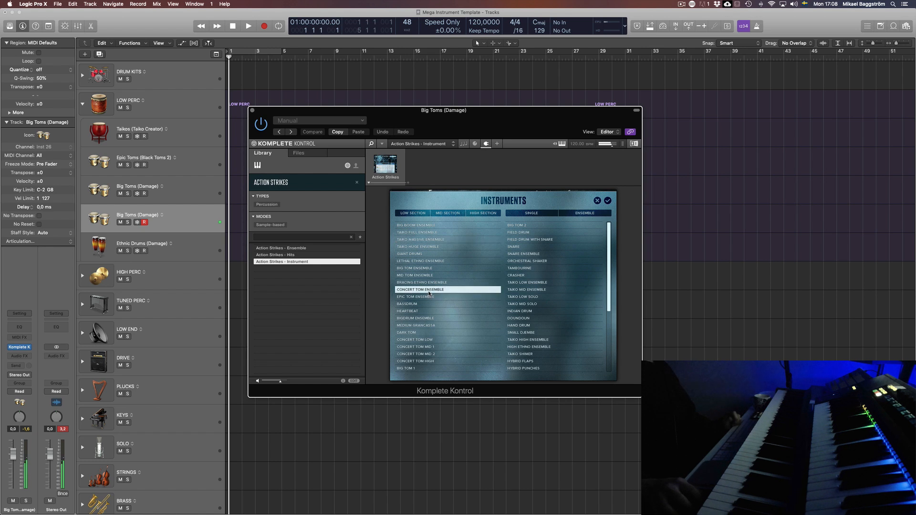
left_click(427, 304)
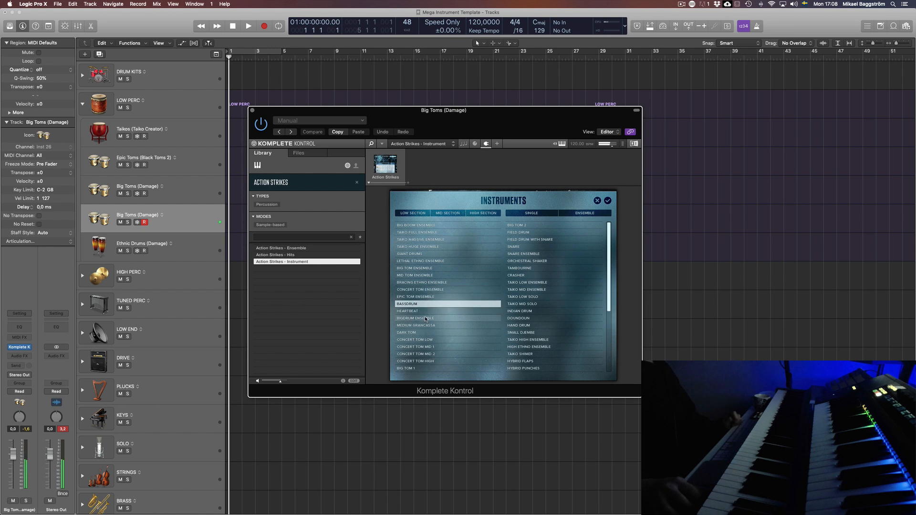
left_click(426, 319)
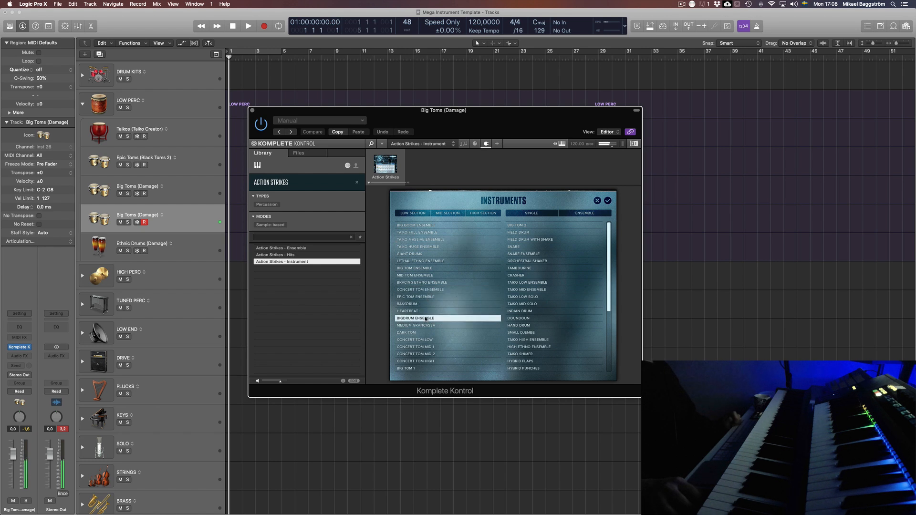
left_click(430, 226)
left_click(607, 201)
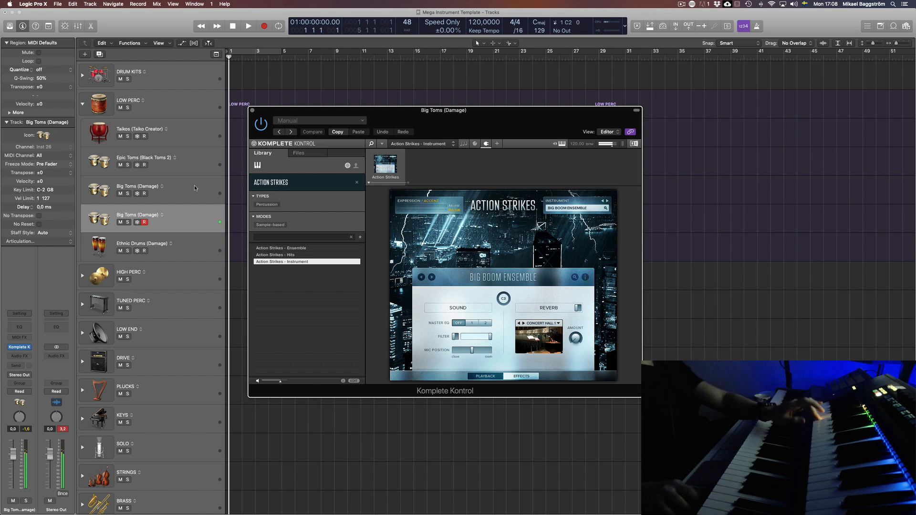
Compare the Big Boom Ensemble sound with the Taikos, Epic Toms and original Big Toms tracks.
left_click(196, 129)
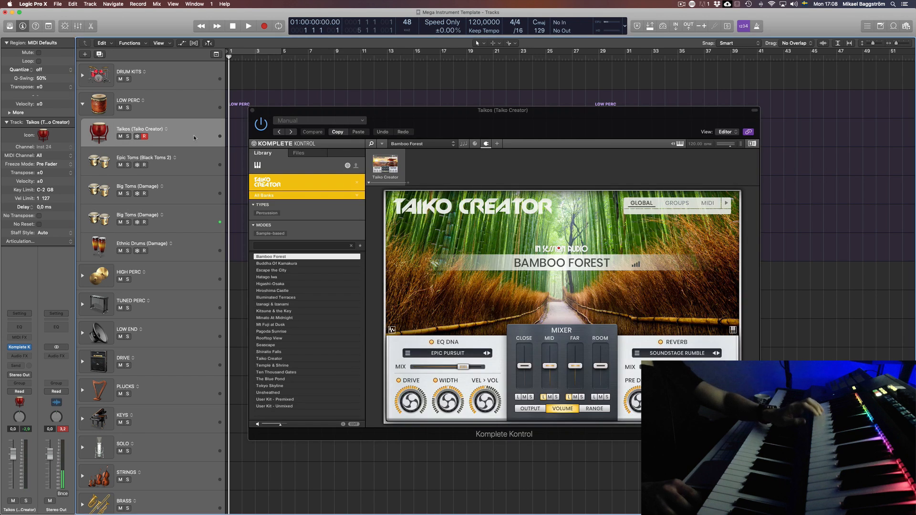
left_click(194, 162)
left_click(184, 186)
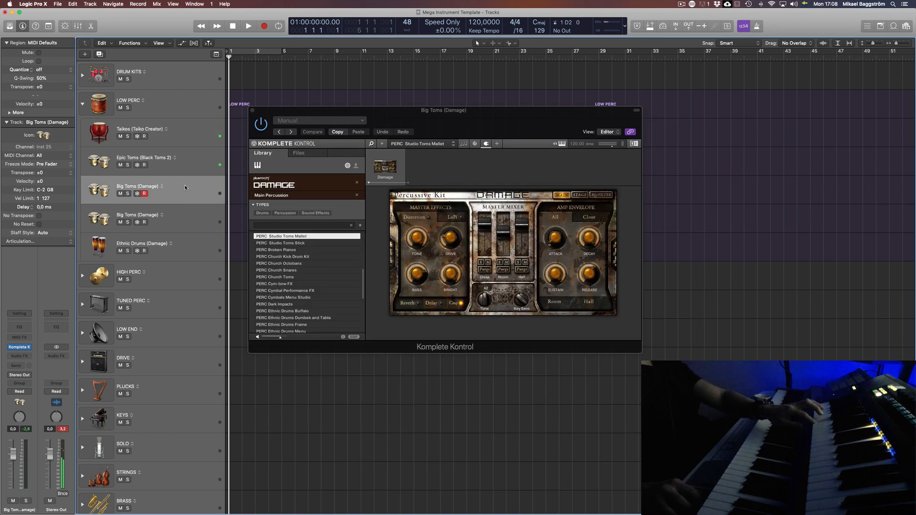
left_click(178, 217)
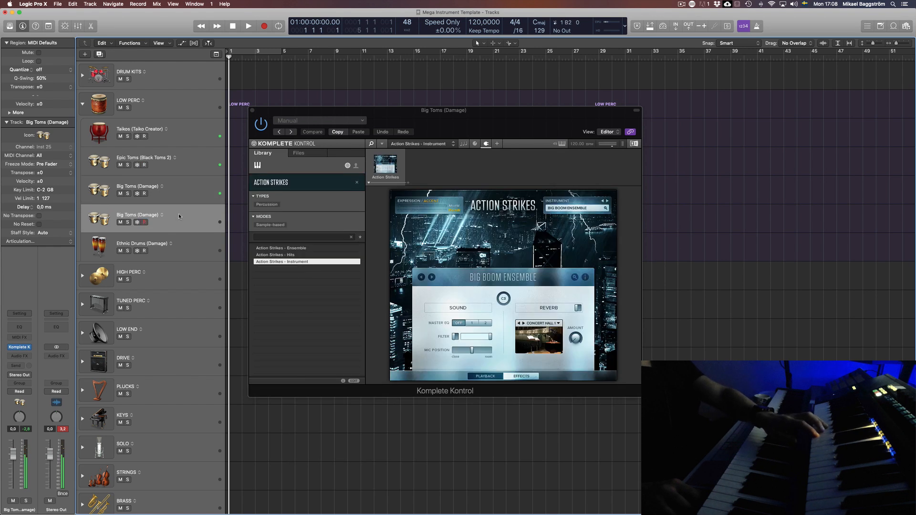
Move the Action Strikes track to the top of the LOW PERC stack and give it the red taiko icon.
left_click_drag(178, 218, 187, 129)
right_click(95, 135)
left_click_drag(382, 110, 720, 139)
right_click(98, 134)
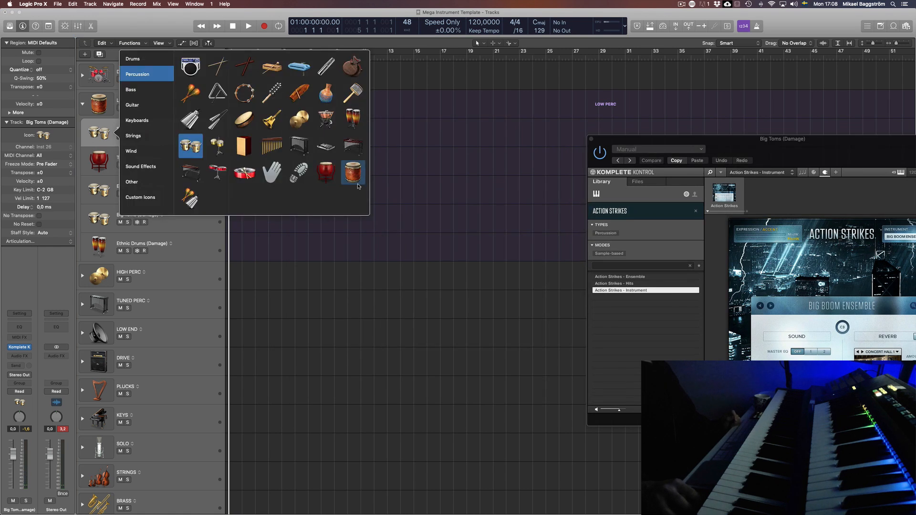
left_click(325, 172)
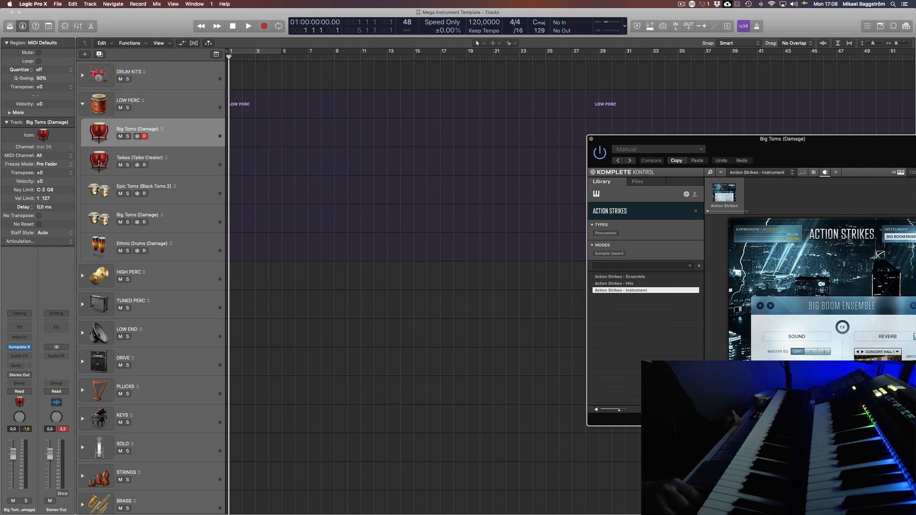
Change the icon of the Taikos (Taiko Creator) track to the barrel drum.
right_click(102, 163)
right_click(102, 163)
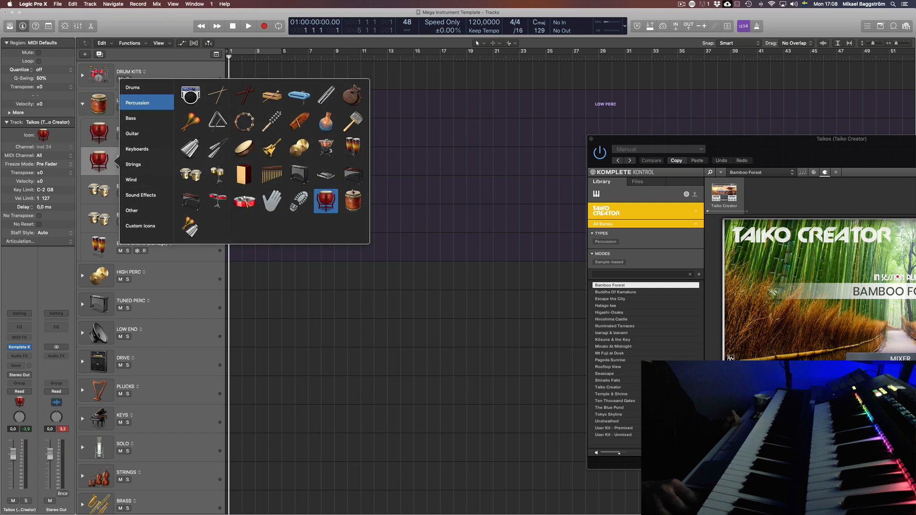
left_click(353, 201)
Rename the Action Strikes track as Big Drums (Action Strikes).
double_click(135, 129)
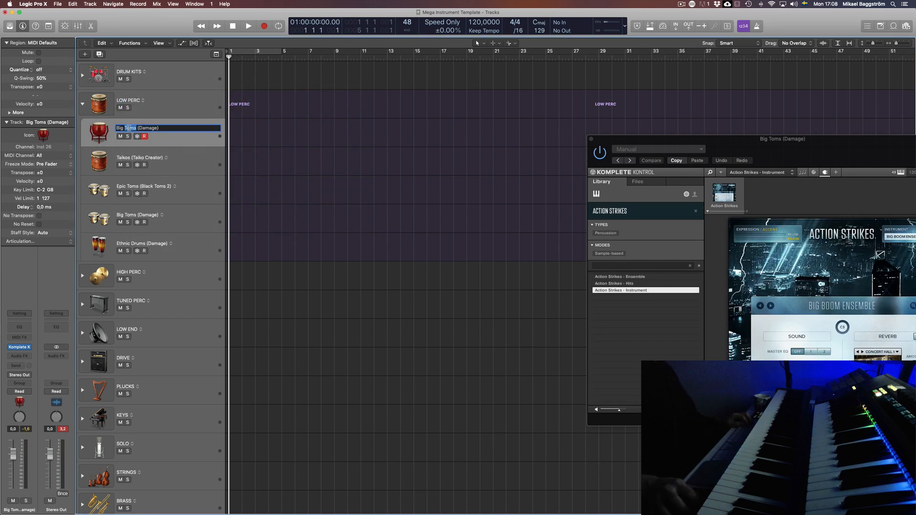
double_click(128, 128)
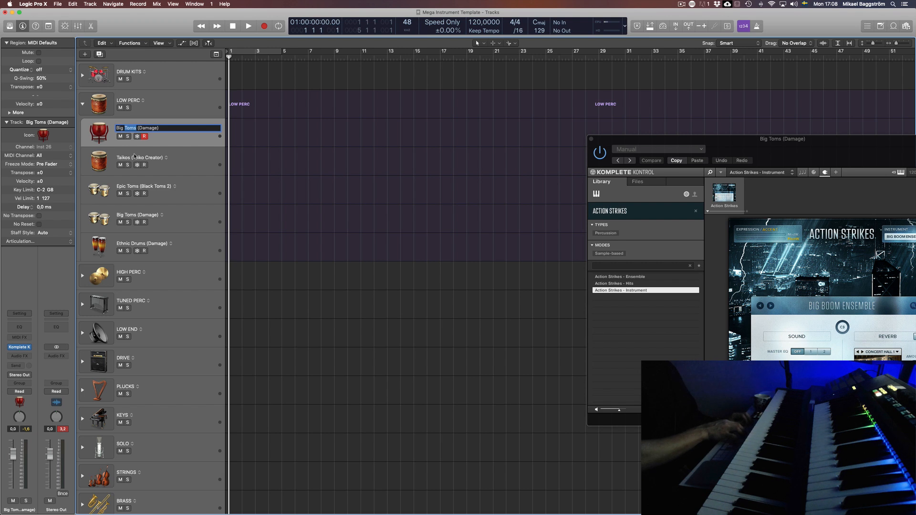
type("Drum")
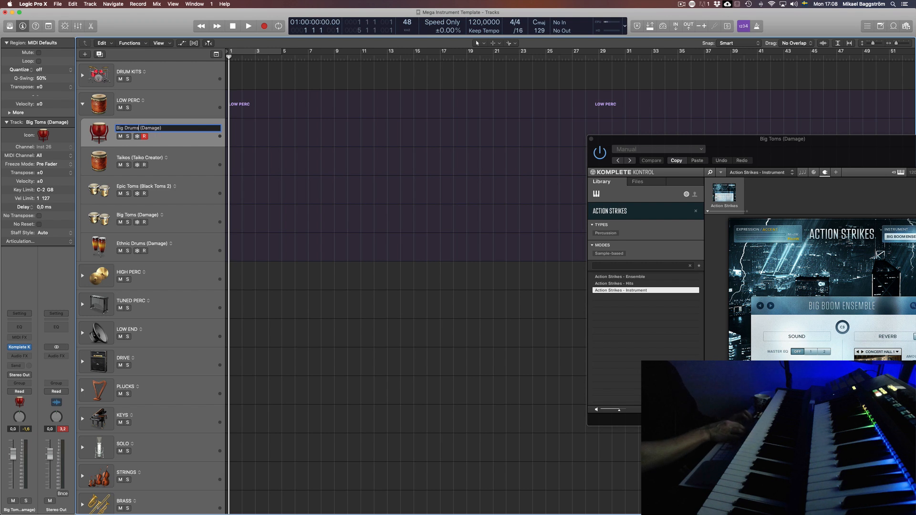
type("s")
key("Return")
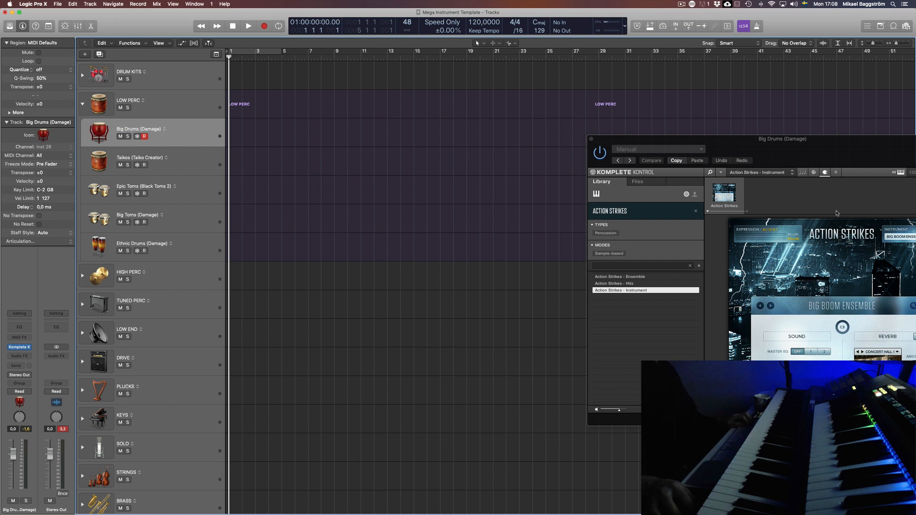
left_click_drag(832, 155, 654, 104)
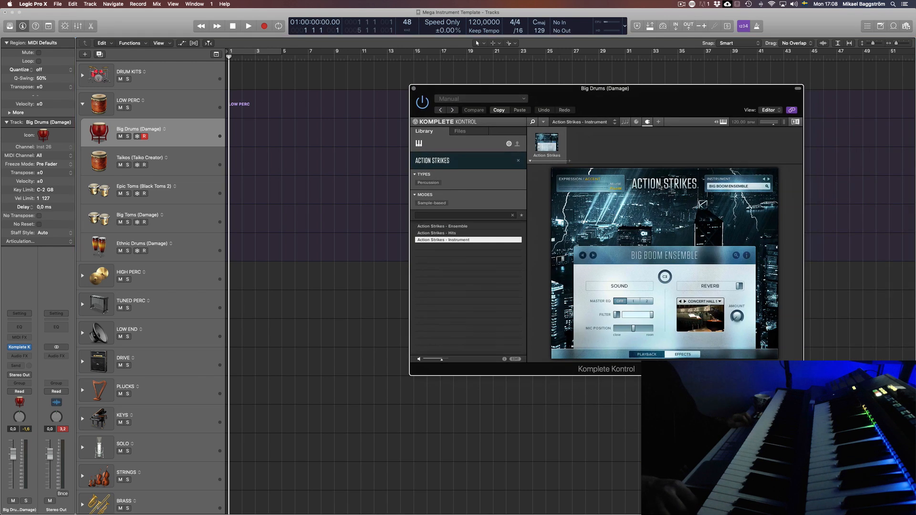
double_click(154, 130)
type("Act")
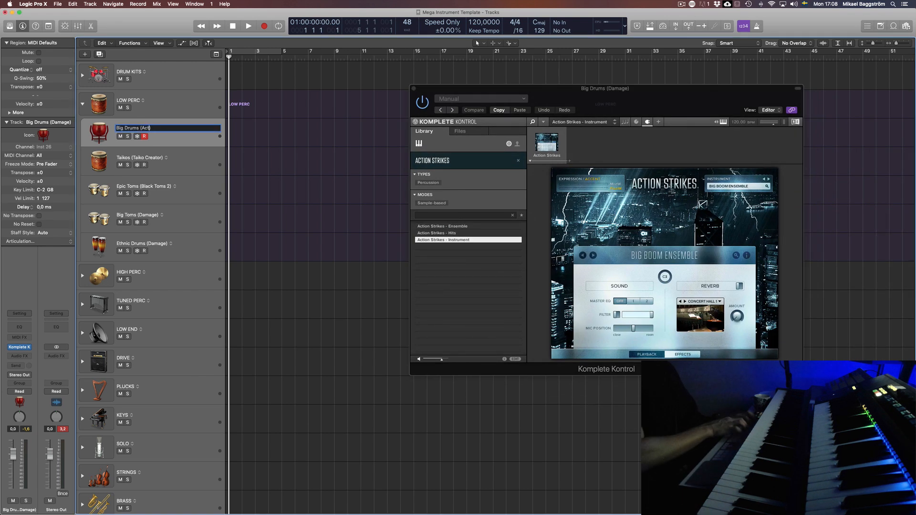
type("ion Strikes")
key("Return")
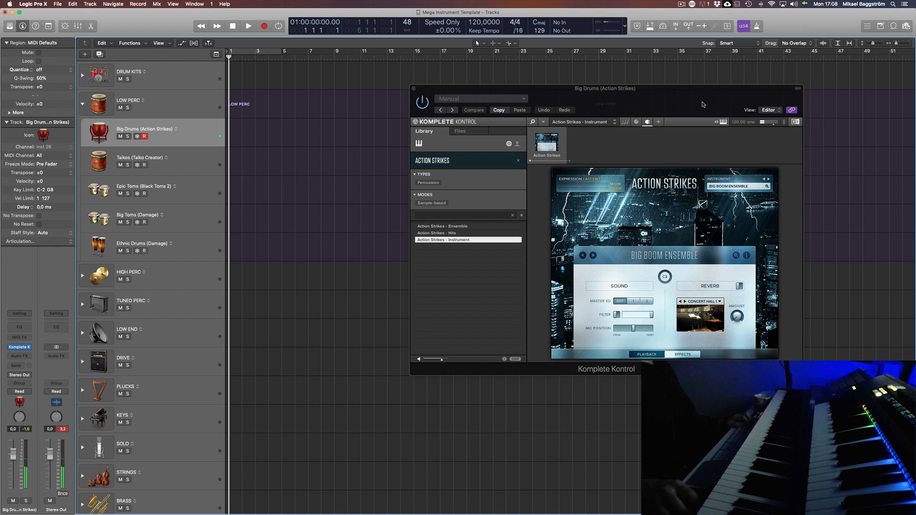
Audition the Epic Toms (Black Toms 2) track and close its instrument window.
left_click_drag(704, 105, 611, 124)
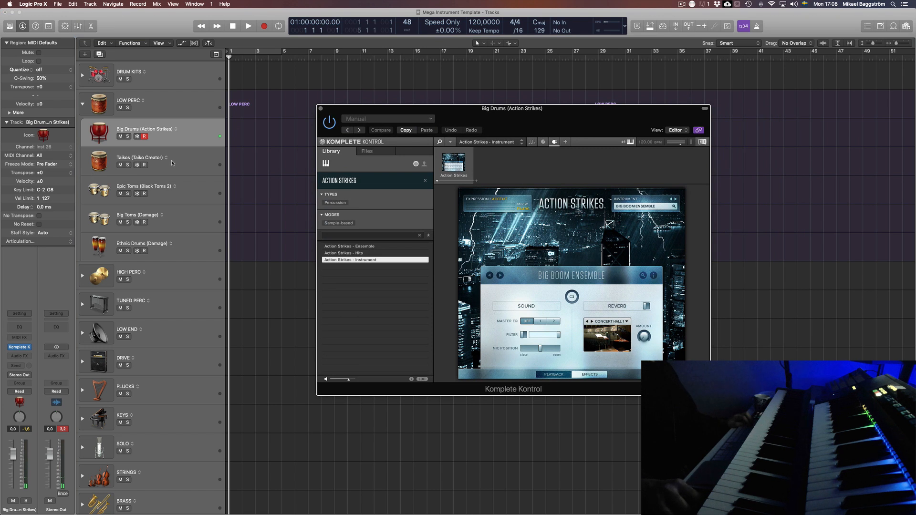
left_click(194, 192)
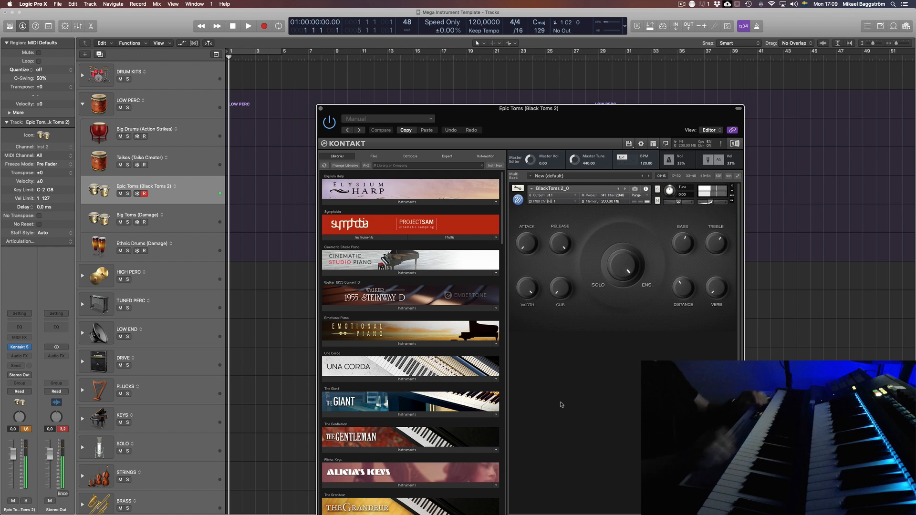
left_click_drag(599, 118, 568, 79)
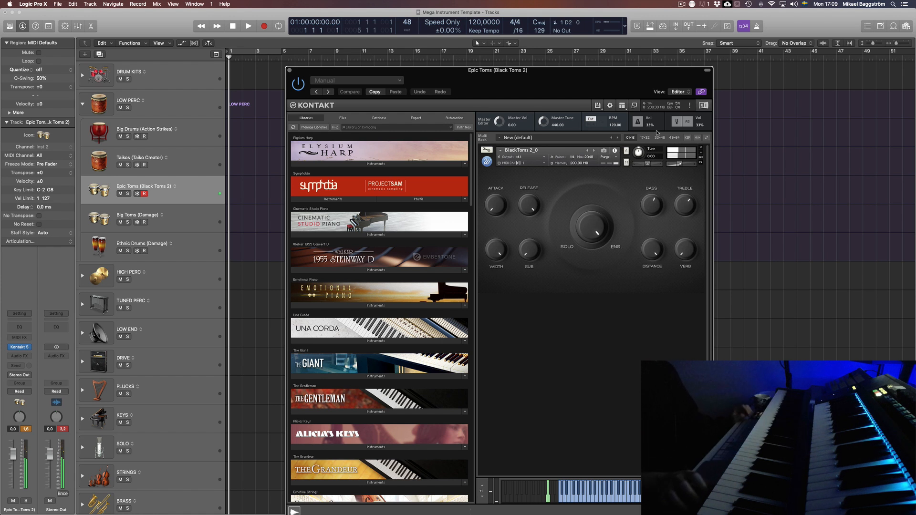
key("super+w")
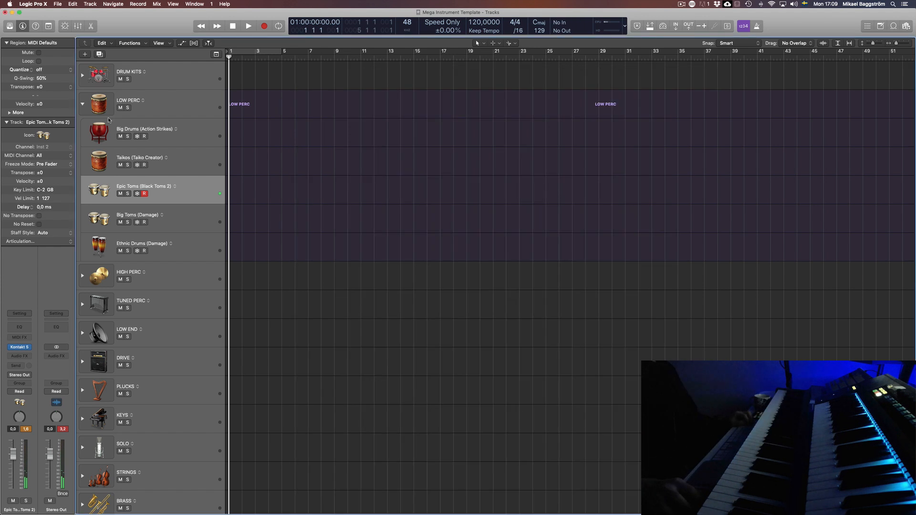
left_click(82, 105)
left_click(89, 141)
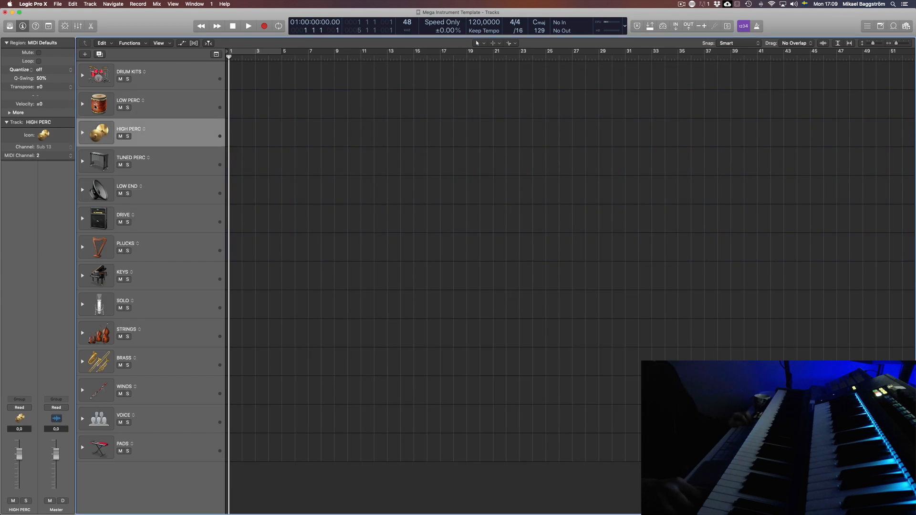
left_click(83, 104)
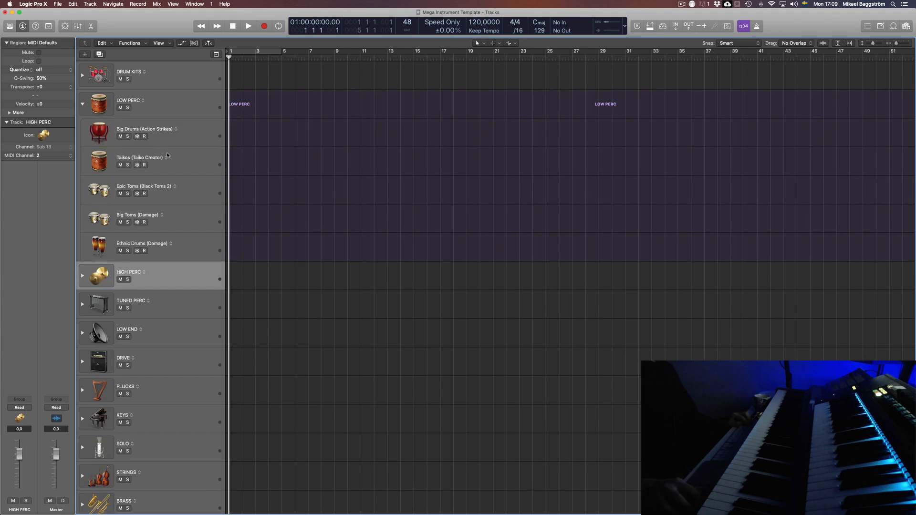
Duplicate the Big Toms (Damage) track and load the PERC Studio Snares preset in the copy.
left_click(192, 225)
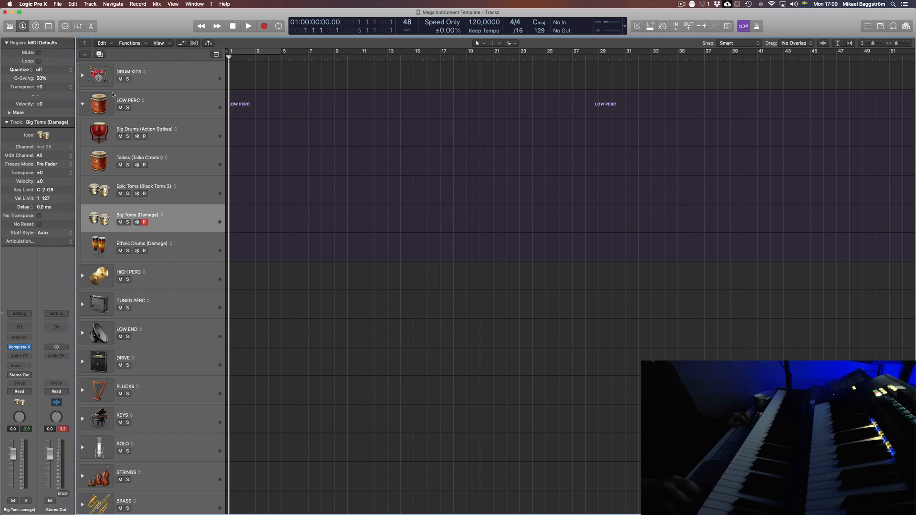
left_click(99, 54)
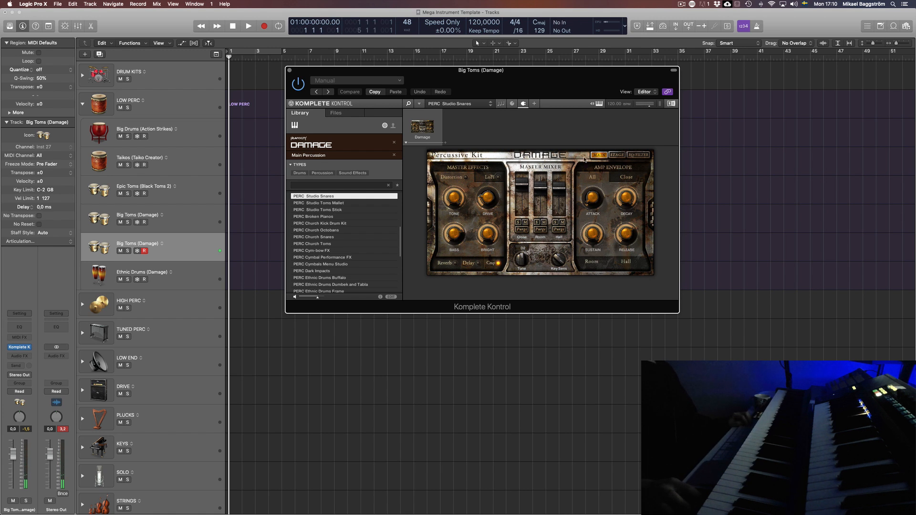
Check the snare kit's stage and main pages and switch the duplicated track to the PERC Church Snares preset.
left_click(617, 155)
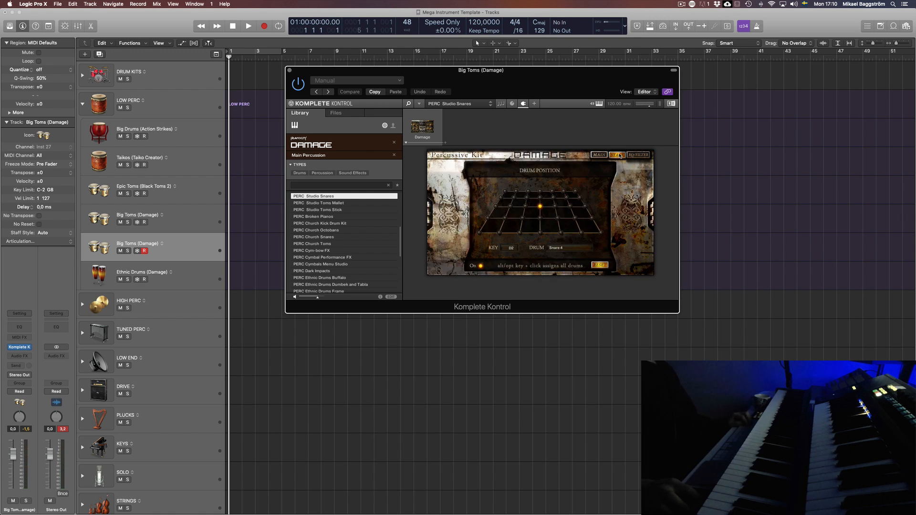
left_click(597, 155)
left_click(456, 264)
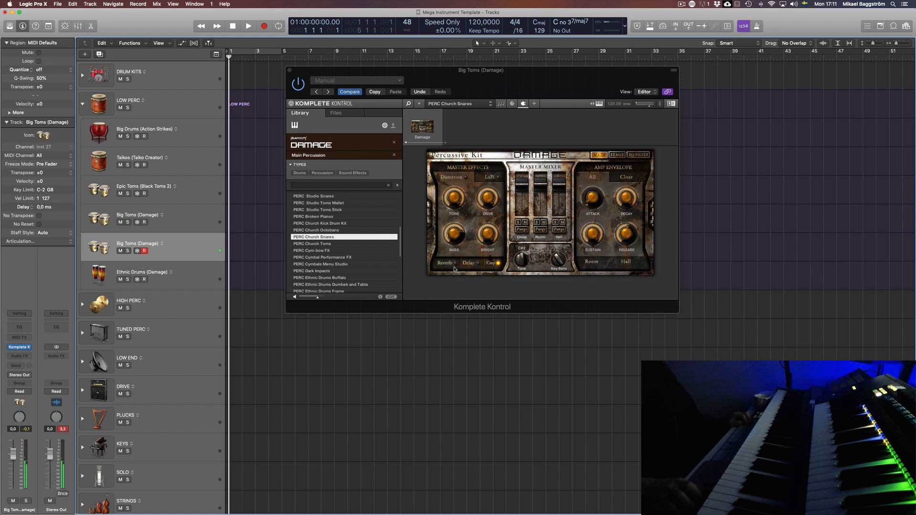
Change the icon of the duplicated Big Toms (Damage) track to the small drums on a stand.
left_click(99, 246)
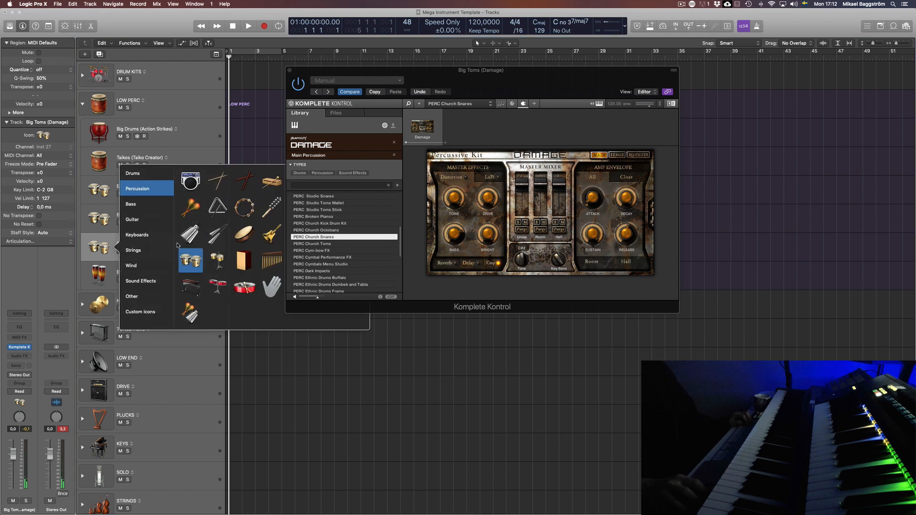
left_click_drag(509, 84, 750, 112)
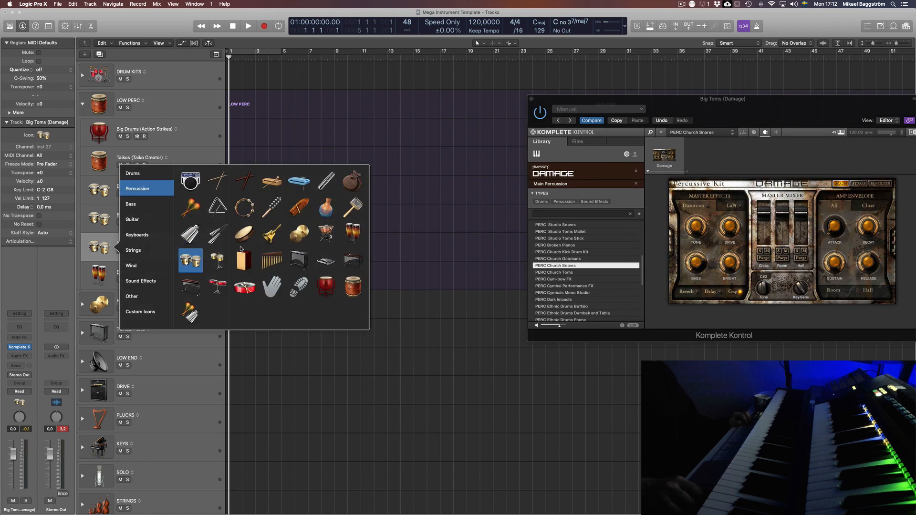
left_click(217, 260)
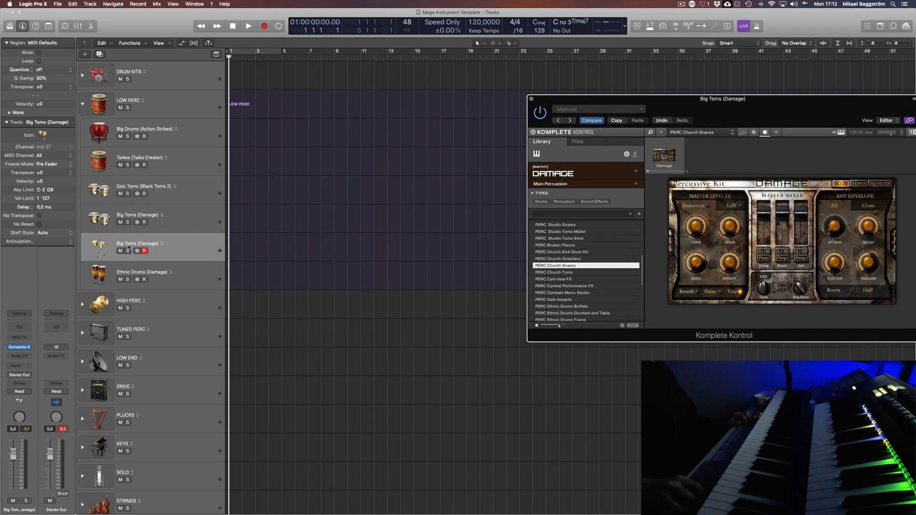
Rename the duplicated Big Toms (Damage) track as Snare Drums (Damage).
double_click(128, 244)
left_click(129, 244)
left_click_drag(136, 242, 116, 242)
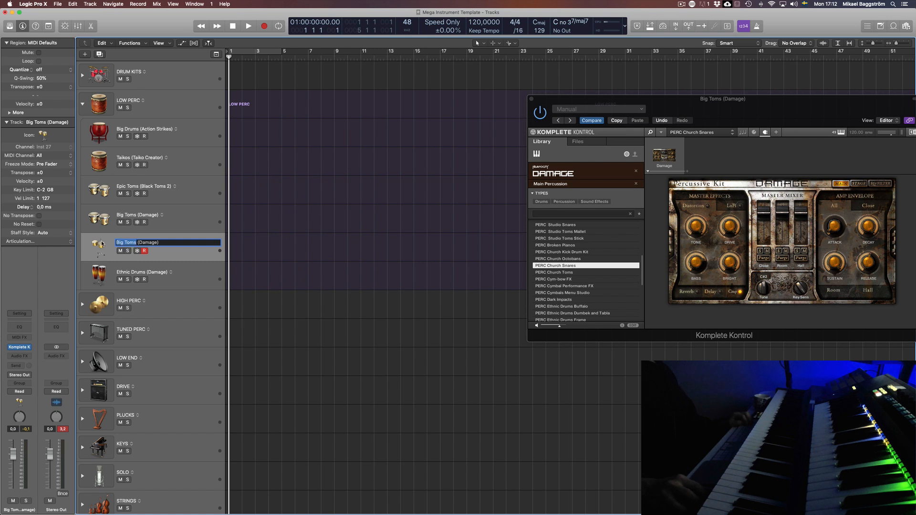
type("Snare")
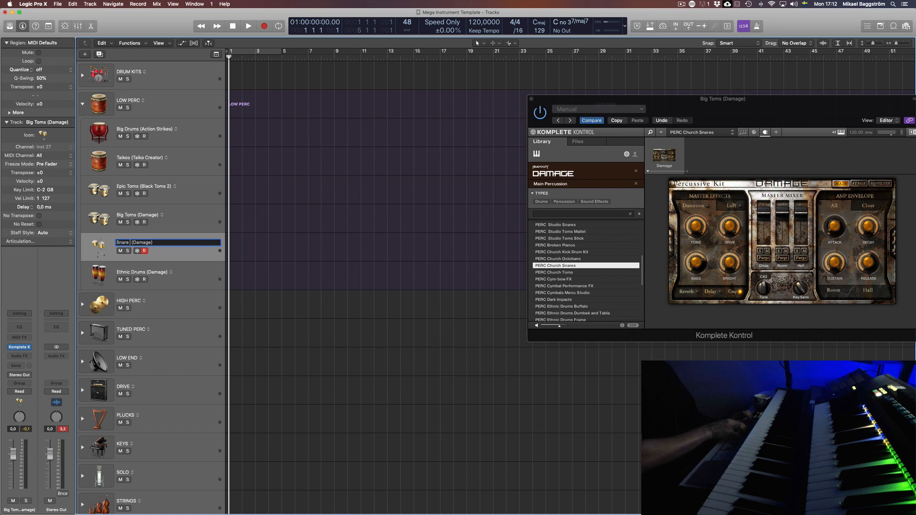
type(" Drum")
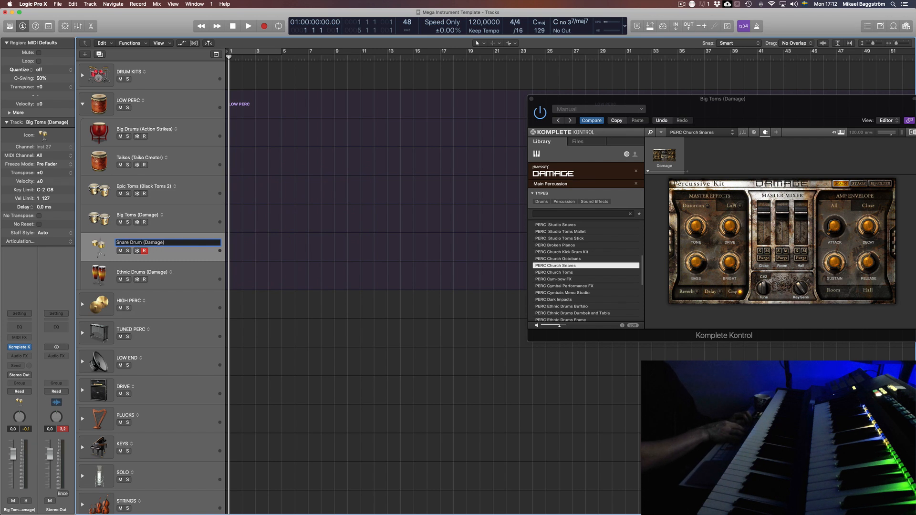
type("s")
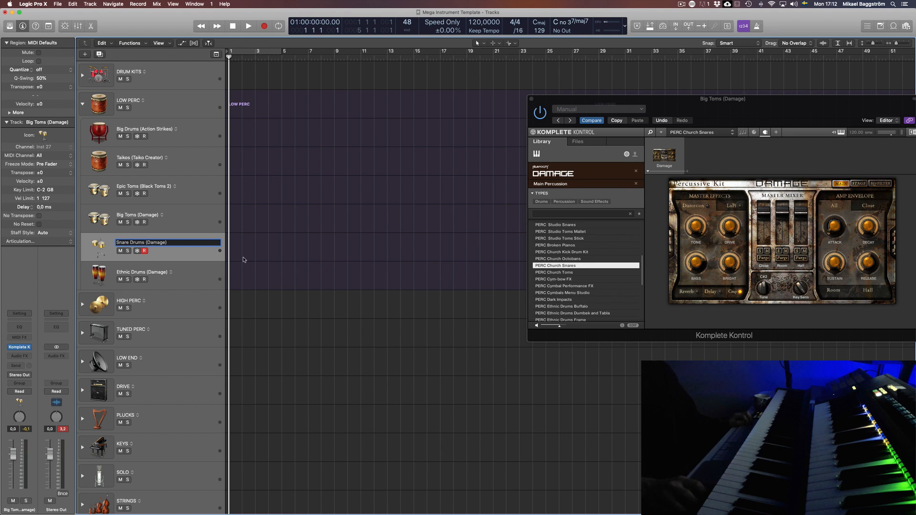
key("Return")
Compare the Big Toms (Damage) and Snare Drums (Damage) instruments and move the plug-in window clear of the track list.
left_click(180, 225)
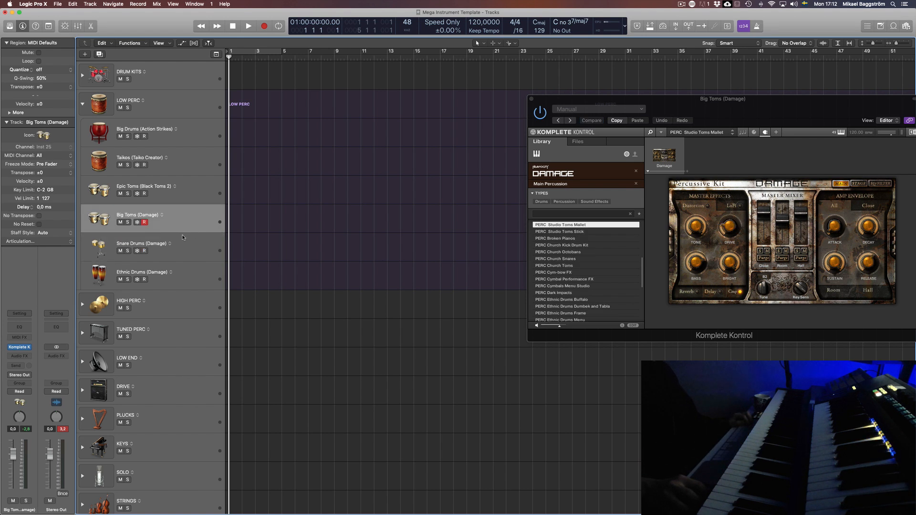
left_click(183, 237)
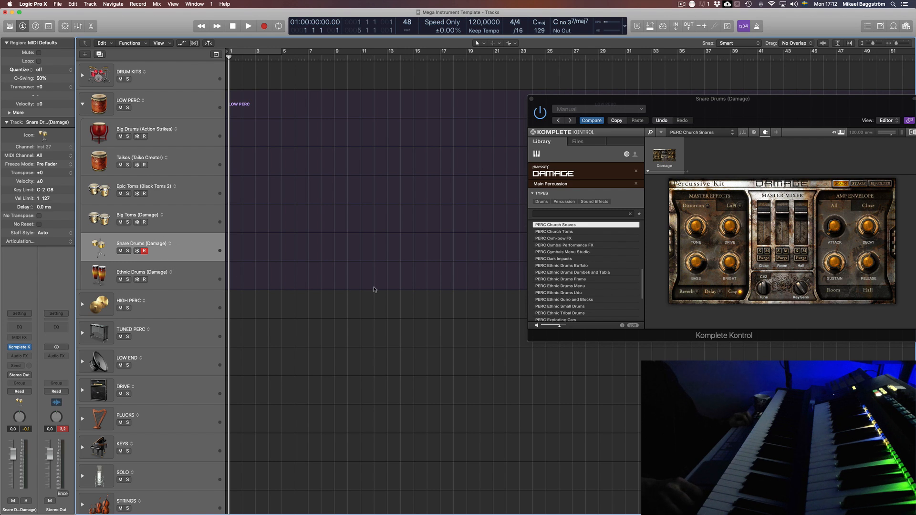
left_click_drag(772, 107, 750, 81)
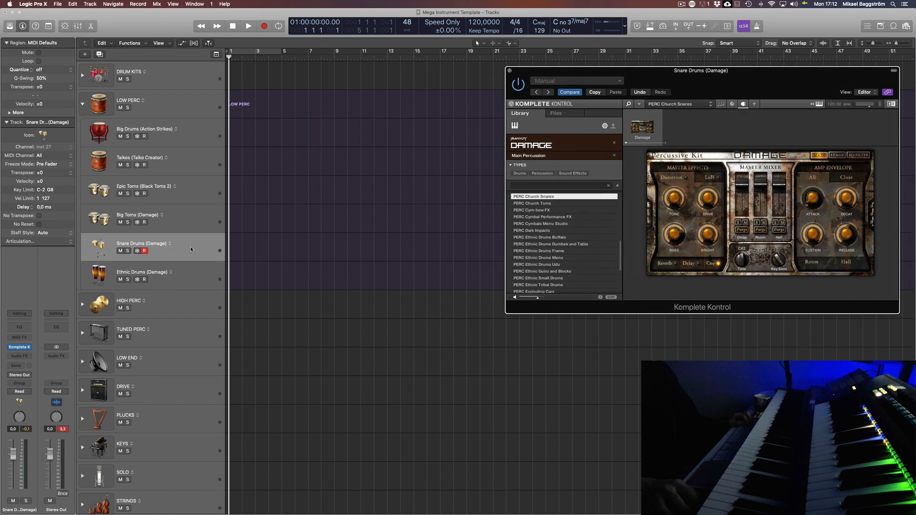
Duplicate the Snare Drums (Damage) track and load Action Strikes - Instrument with the mid-section Snare Ensemble in the copy.
left_click(100, 54)
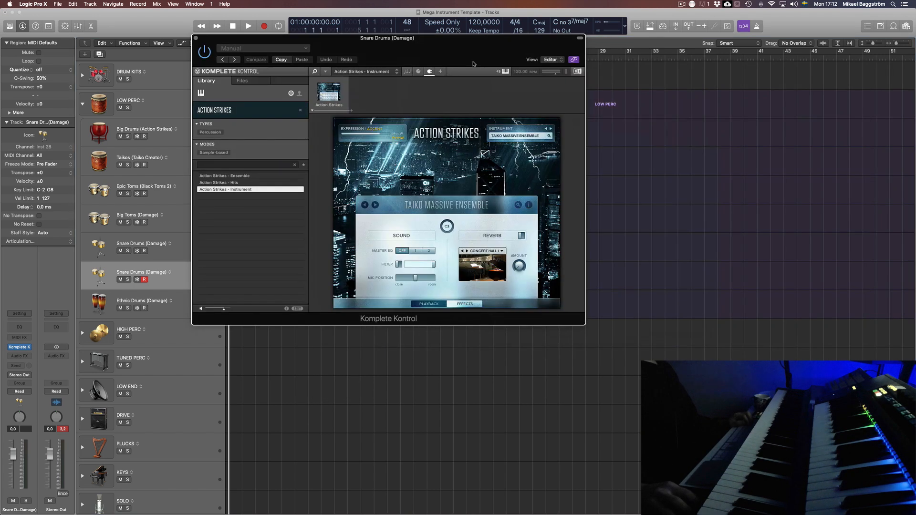
left_click(495, 134)
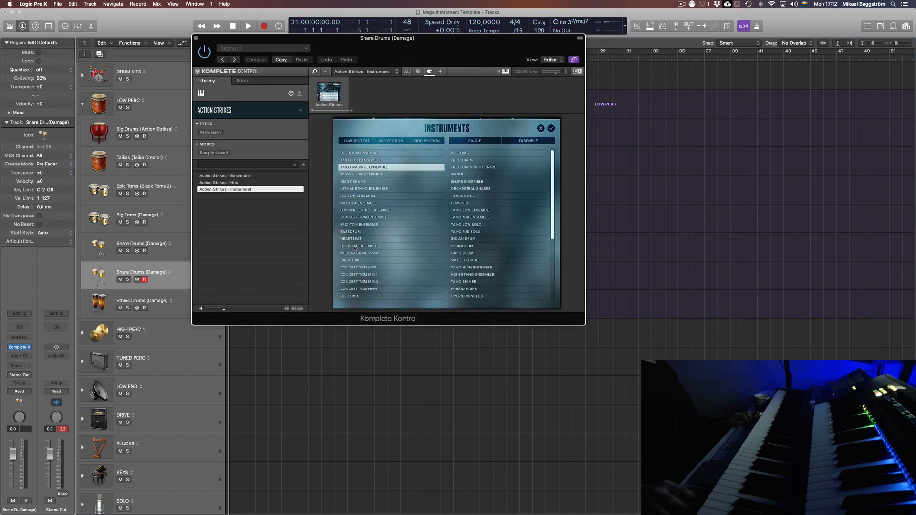
left_click(394, 141)
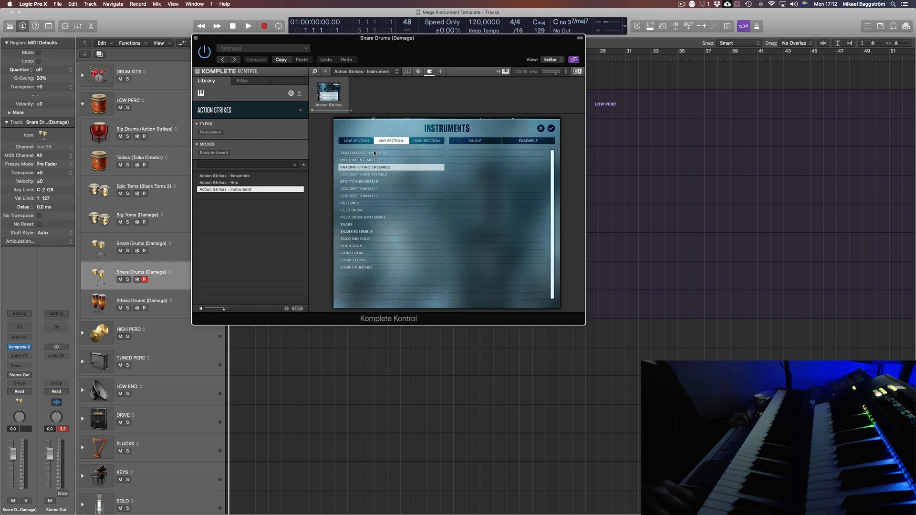
left_click(361, 224)
left_click(359, 230)
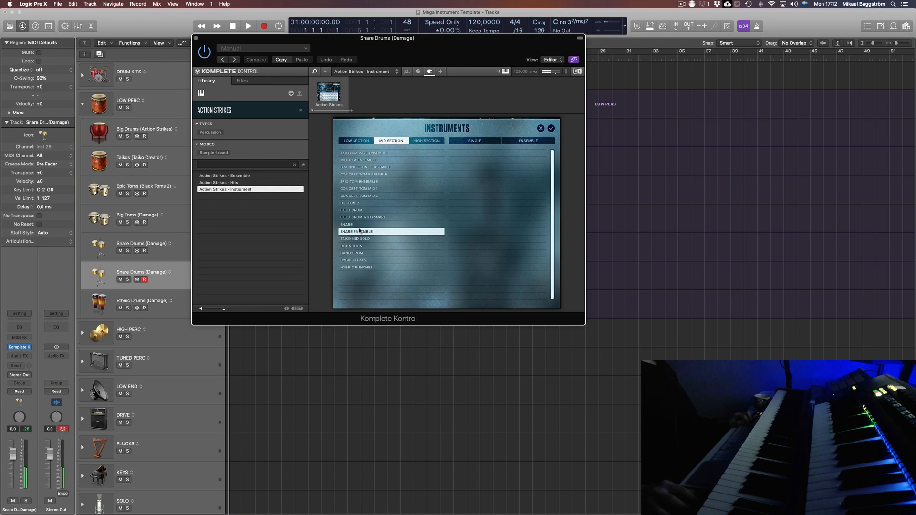
left_click(551, 129)
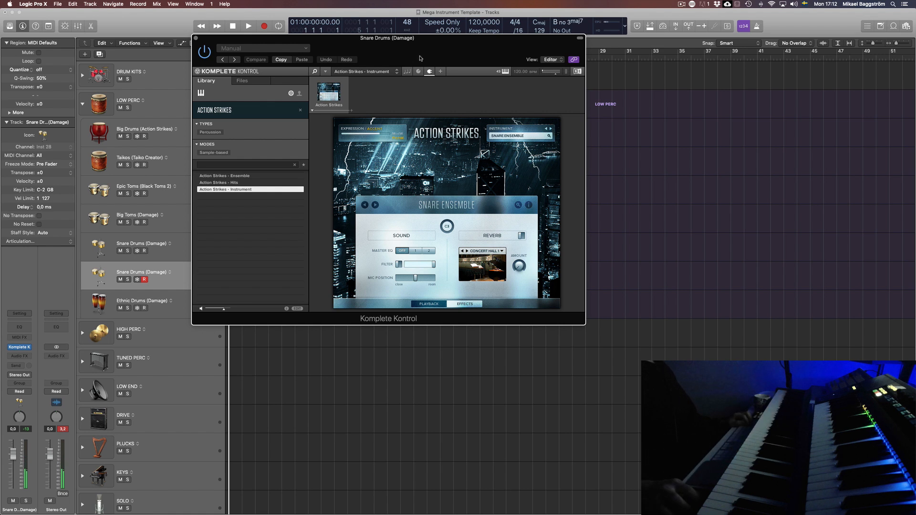
Reposition the Action Strikes window and inspect the Snare Ensemble's playback and effects settings.
left_click_drag(422, 55, 572, 106)
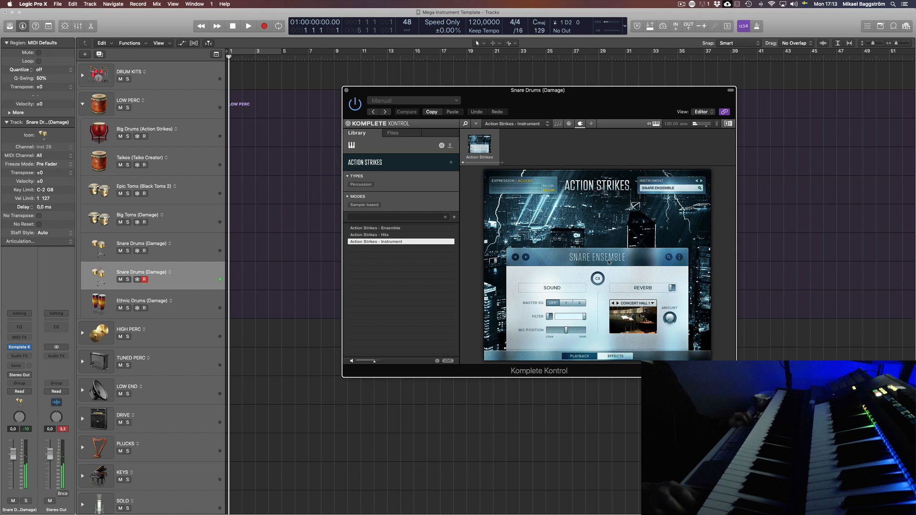
left_click(587, 357)
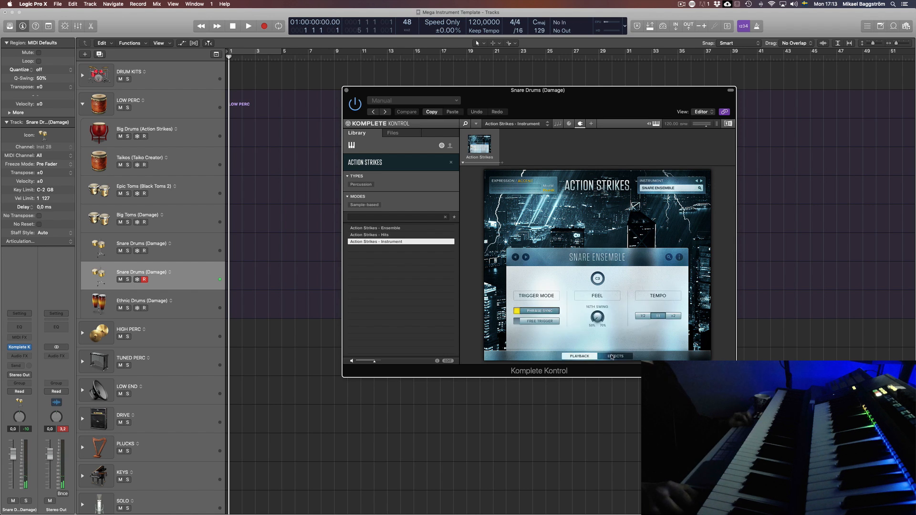
left_click(612, 356)
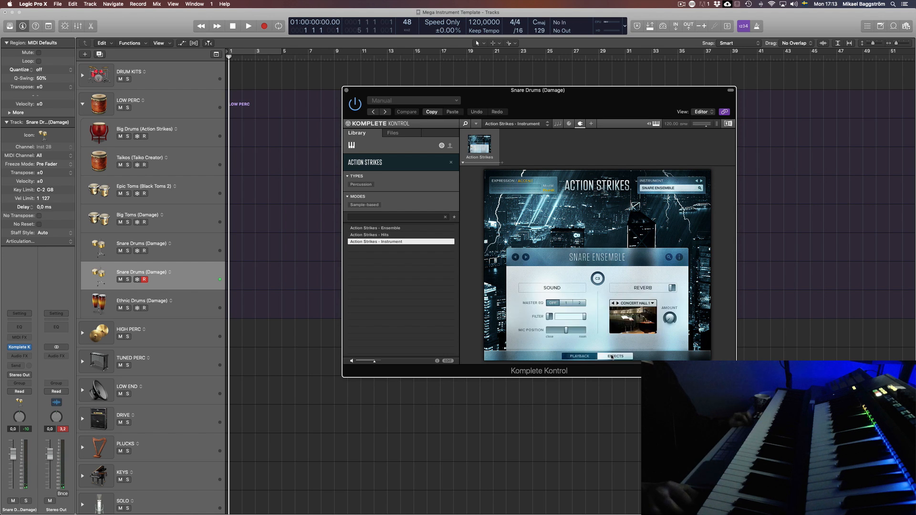
Try the single Snare instrument in Action Strikes, then reload the Snare Ensemble.
left_click(700, 188)
left_click(517, 277)
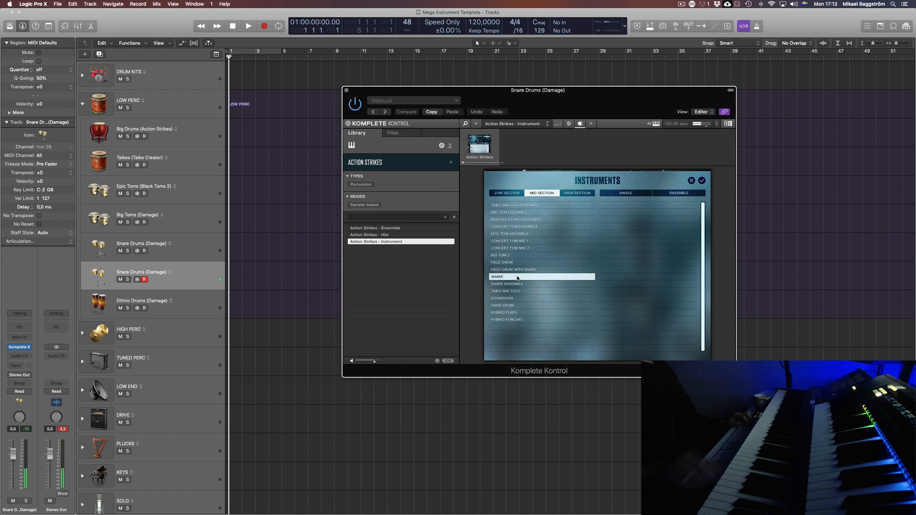
left_click(701, 181)
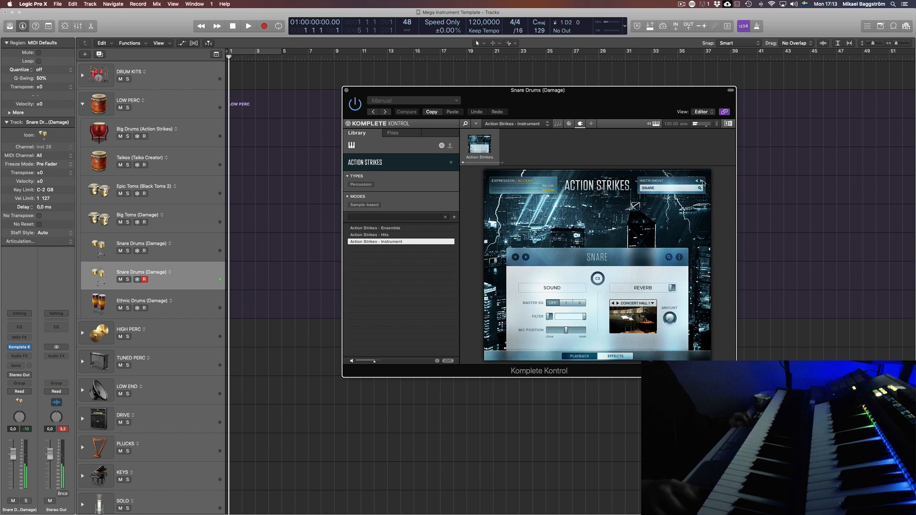
left_click(699, 187)
left_click(518, 284)
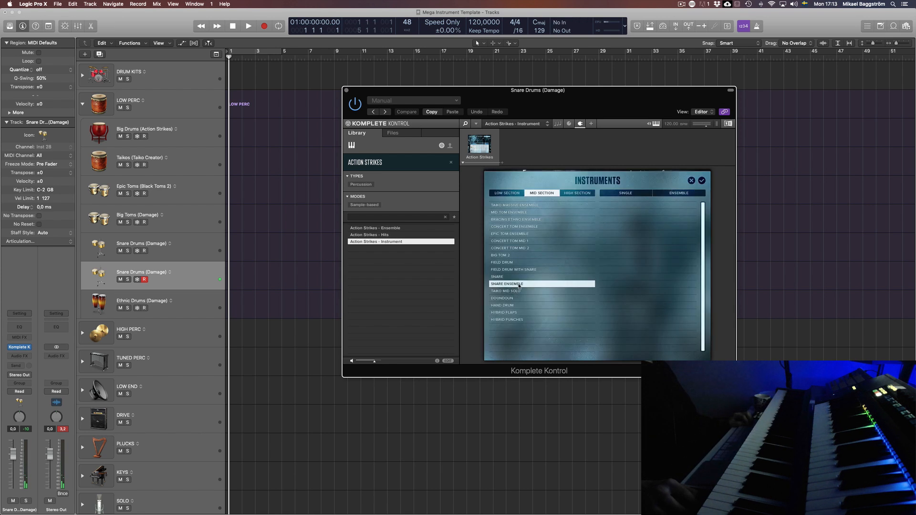
left_click(701, 180)
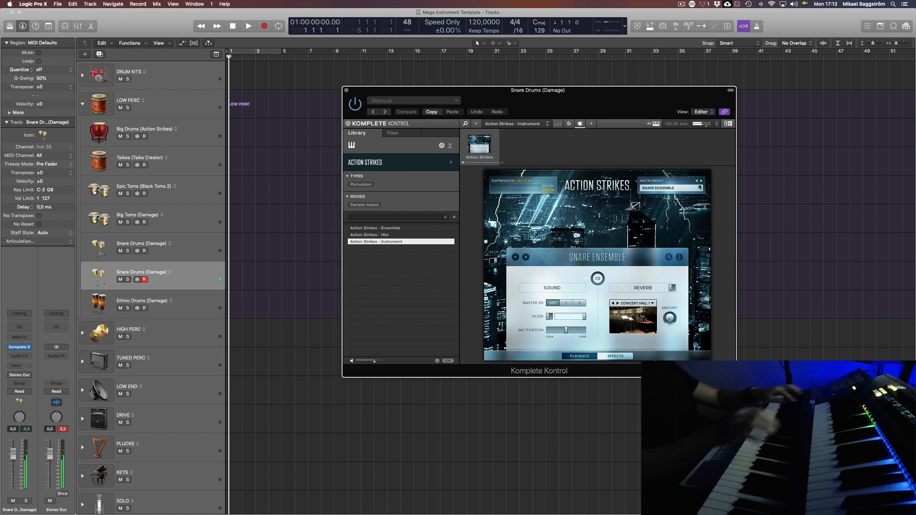
Rename the new Action Strikes snare track as Snare Drums (Action Strikes).
double_click(159, 273)
type("Snare Drums (Act")
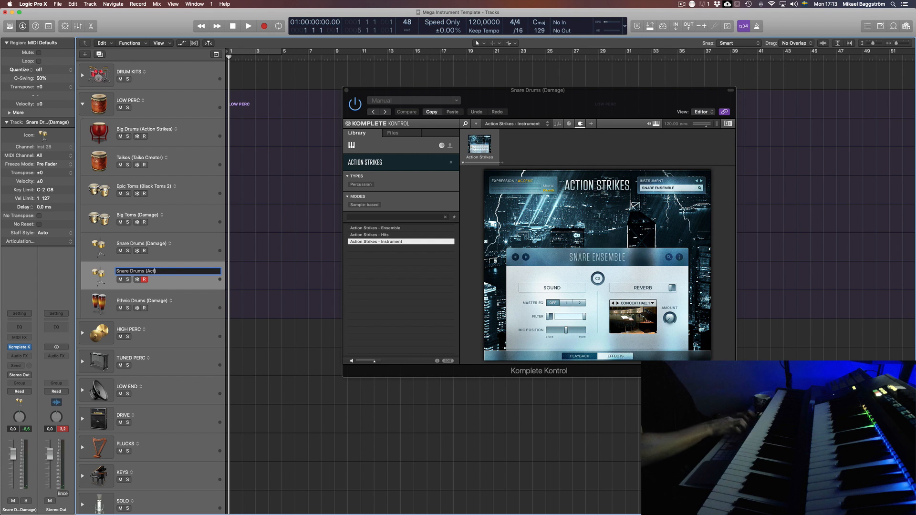
type("ion Strikes)")
key("Return")
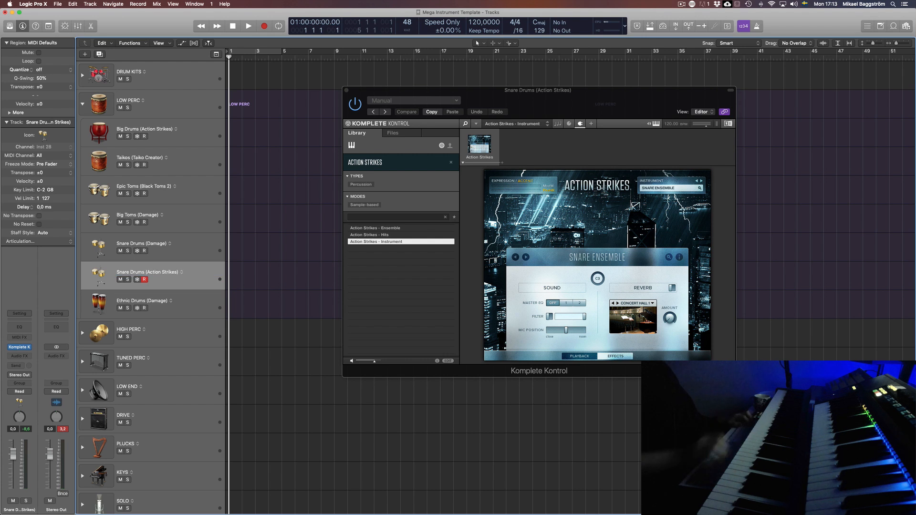
Audition the Snare Drums (Damage) track with its Close and Room channels muted, then restore them.
left_click(185, 252)
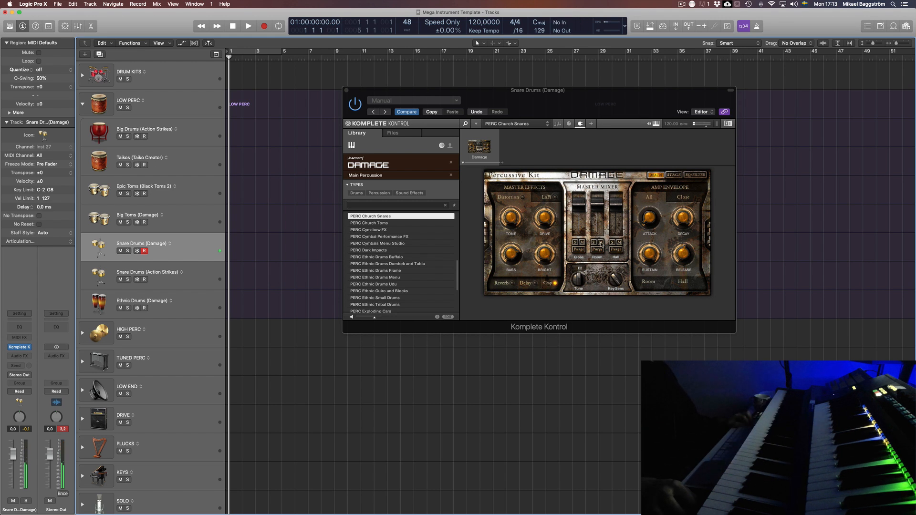
left_click(584, 242)
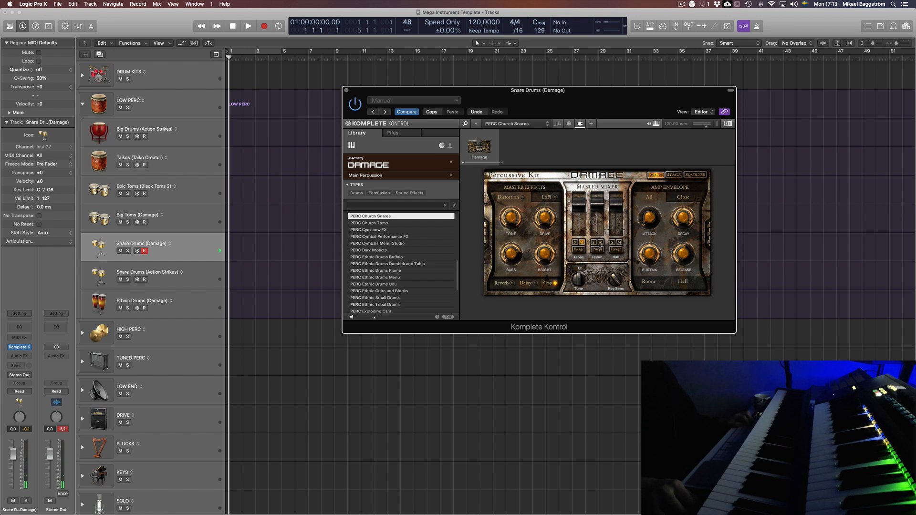
left_click(600, 242)
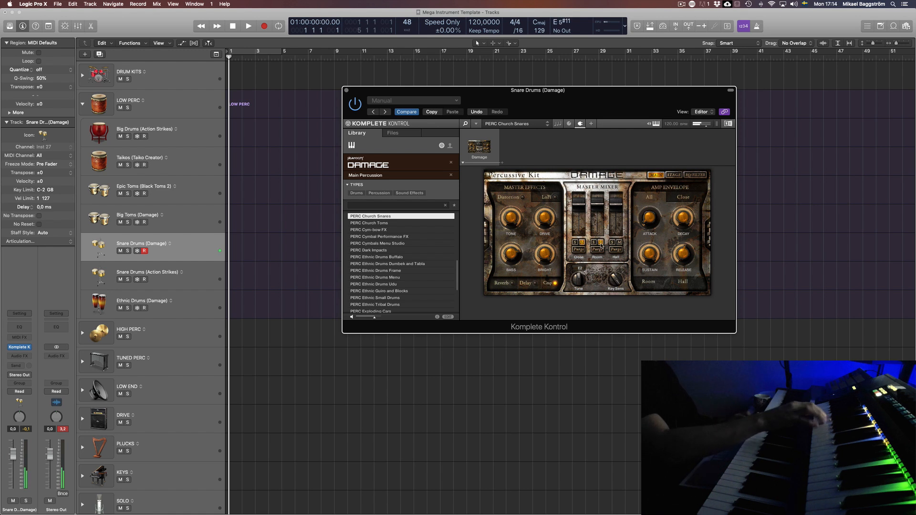
left_click(601, 244)
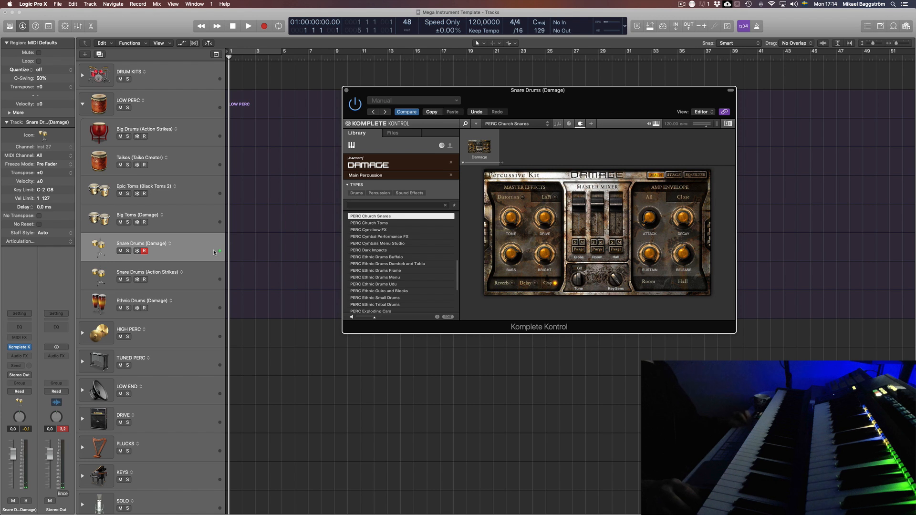
Compare the two snare tracks and delete the Snare Drums (Damage) track.
left_click(192, 265)
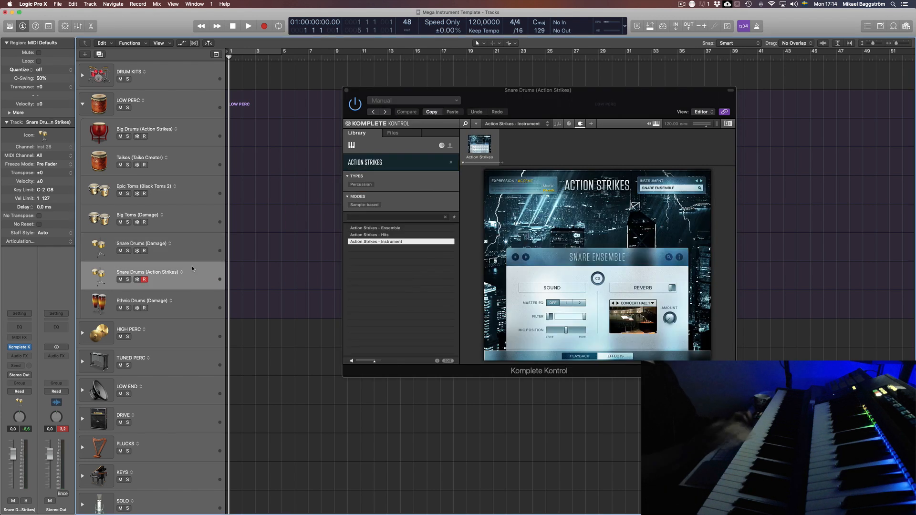
left_click(191, 246)
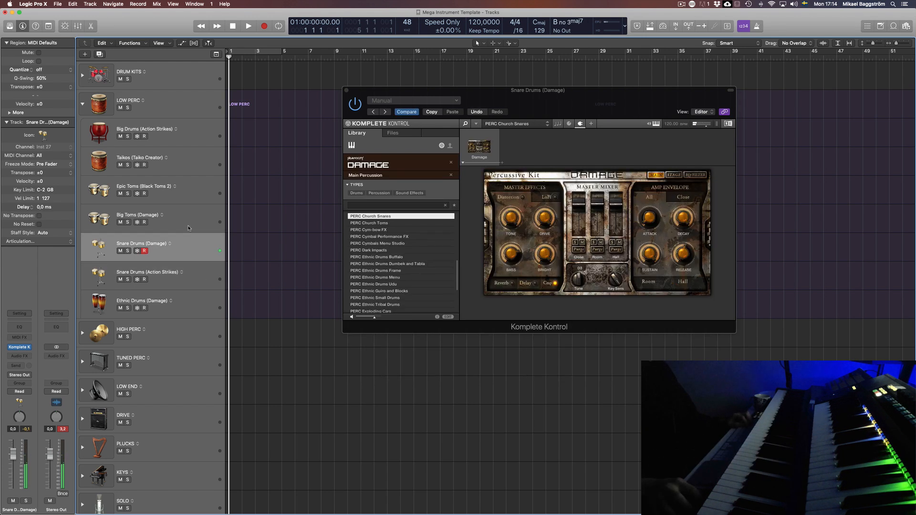
key("super+BackSpace")
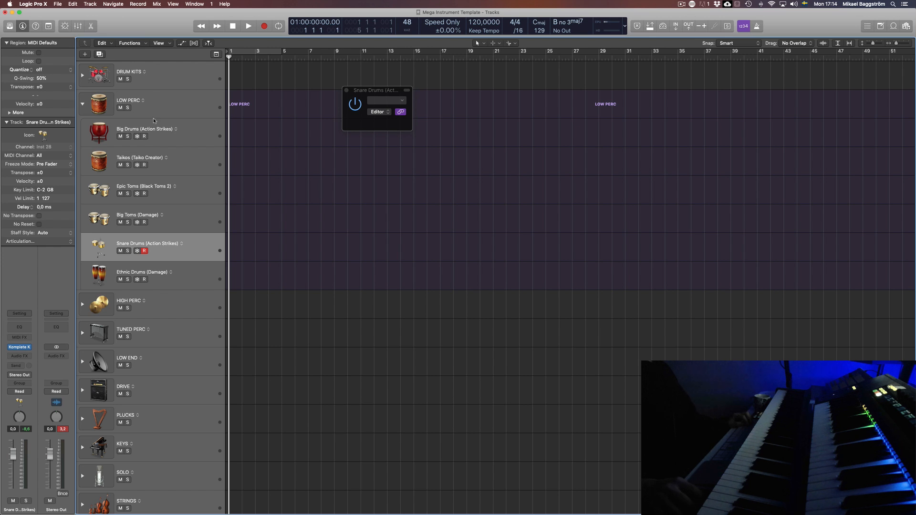
Move the Snare Drums (Action Strikes) track to the first place in the HIGH PERC stack and select Ethnic Drums (Damage).
left_click(83, 304)
left_click_drag(197, 246, 200, 308)
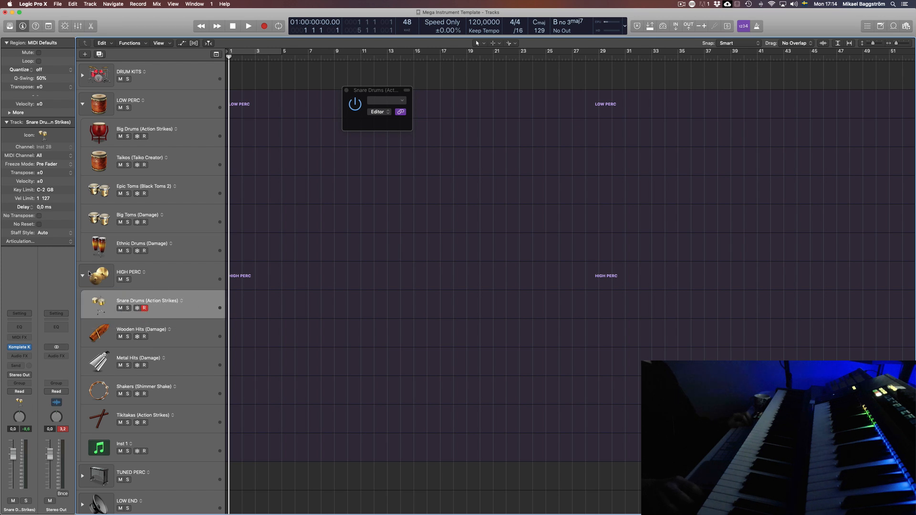
left_click(185, 241)
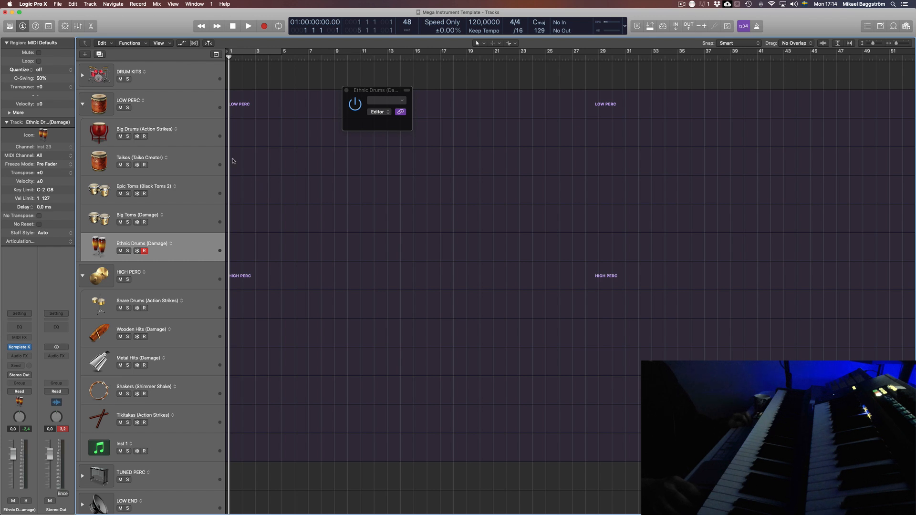
Add a new software instrument track to the LOW PERC stack and load Kontakt 5 on it.
left_click(207, 140)
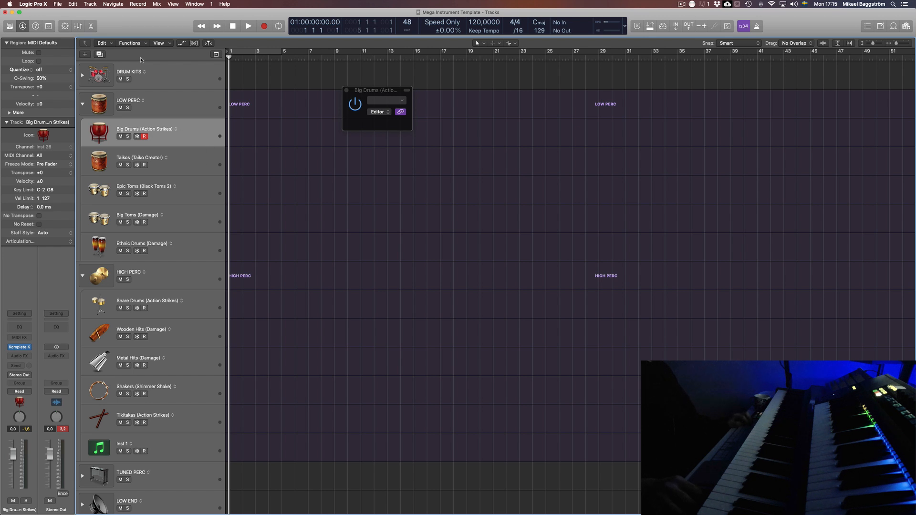
left_click(73, 4)
mouse_move(90, 4)
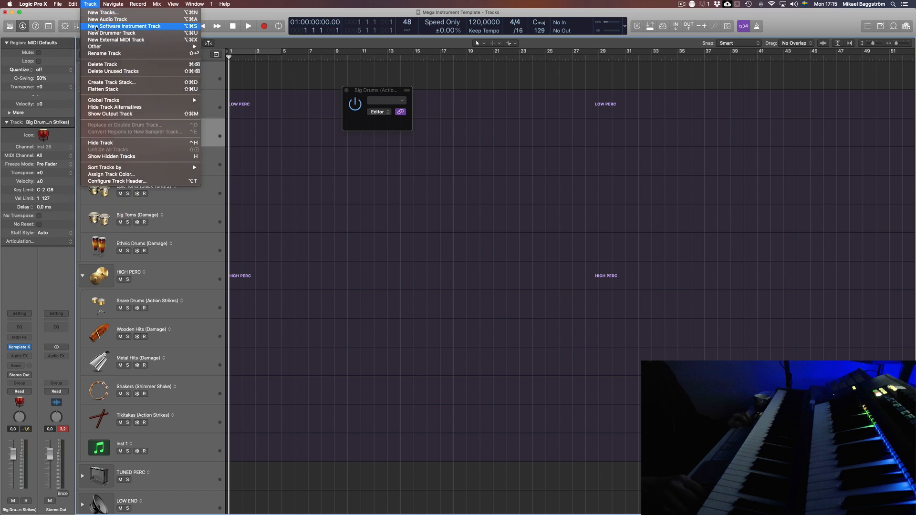
left_click(96, 26)
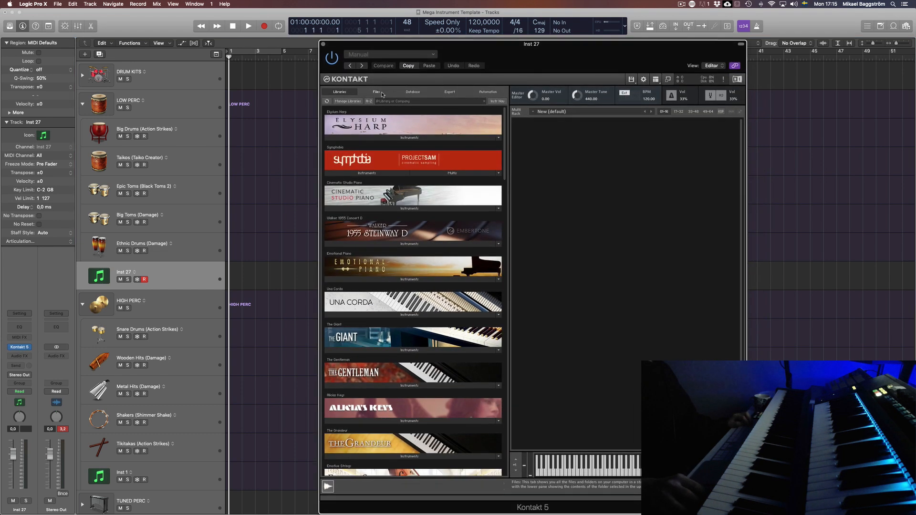
Load Trailer Hits.nki into Kontakt from the Instruments folder of the Evolution Dragon library.
left_click(379, 92)
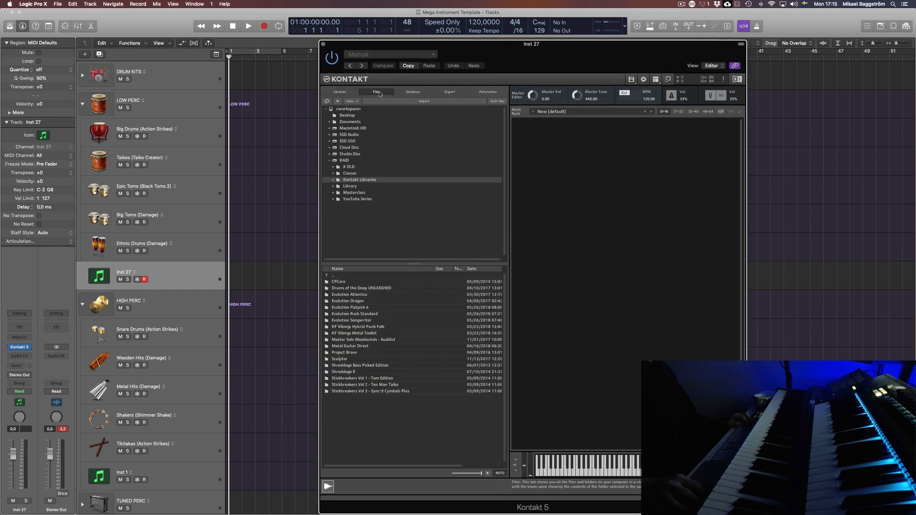
left_click(343, 92)
scroll(416, 301, "down", 5)
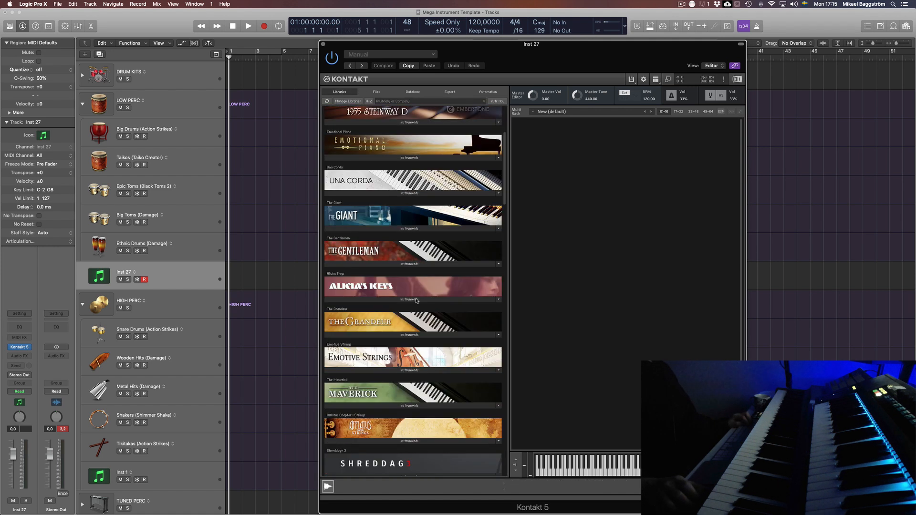
scroll(416, 301, "down", 5)
scroll(415, 267, "up", 10)
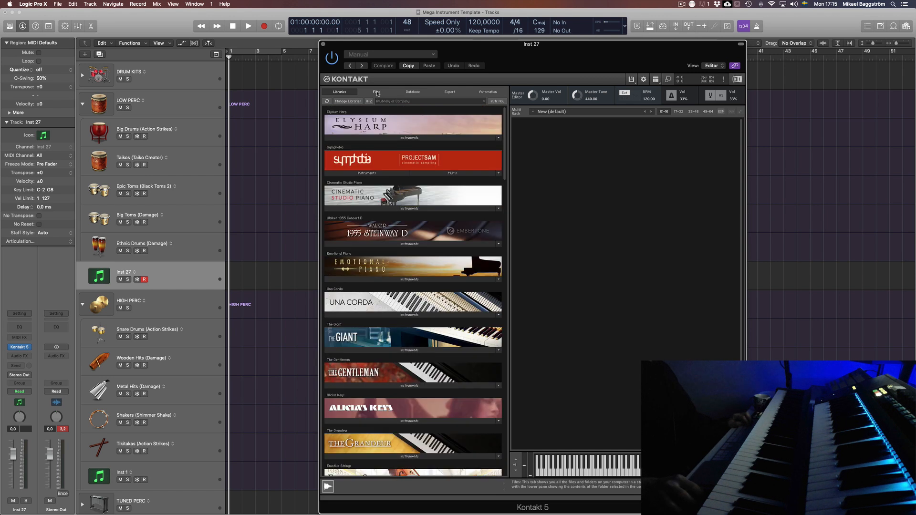
left_click(376, 92)
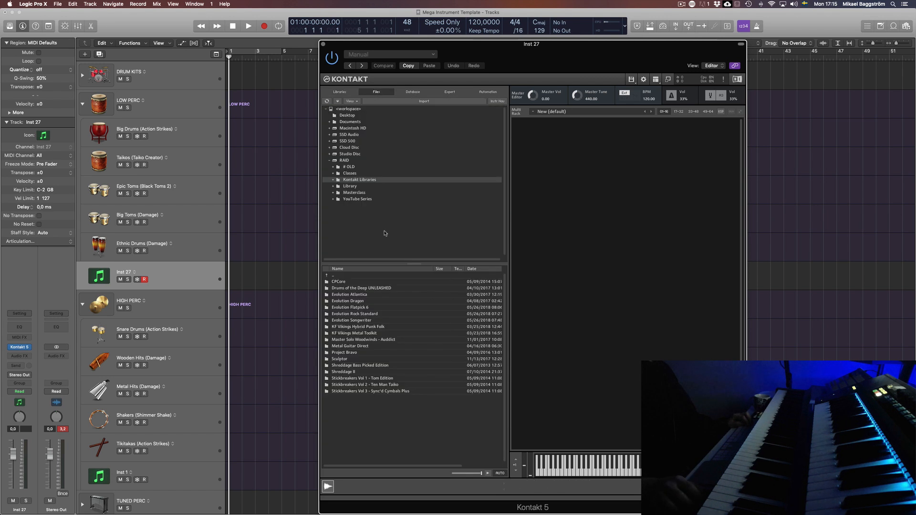
double_click(362, 301)
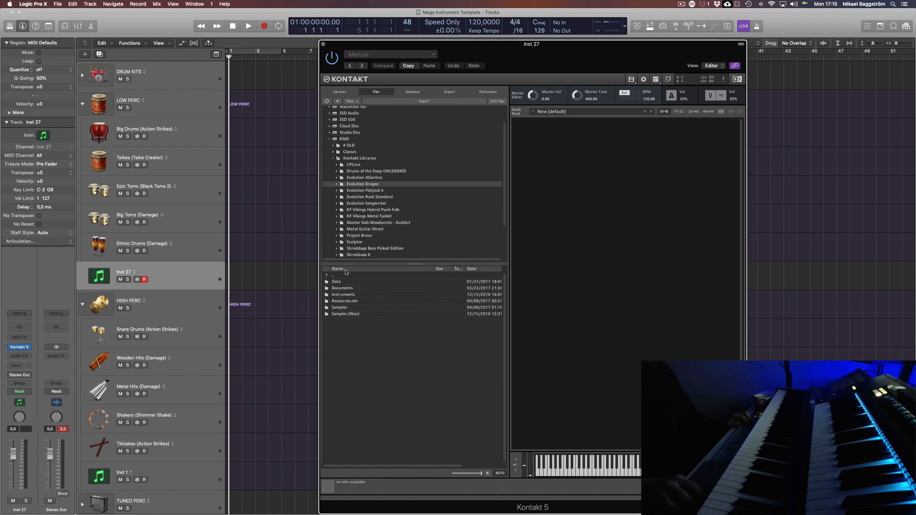
double_click(355, 294)
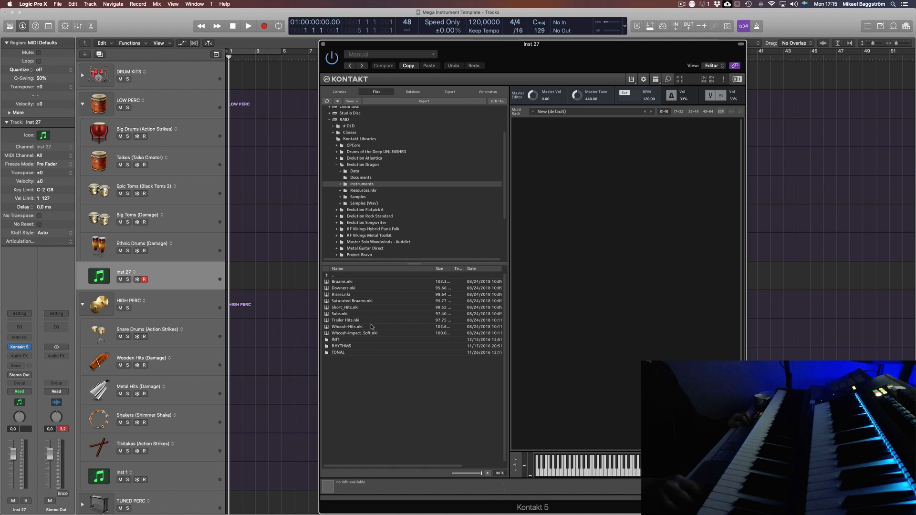
left_click(348, 321)
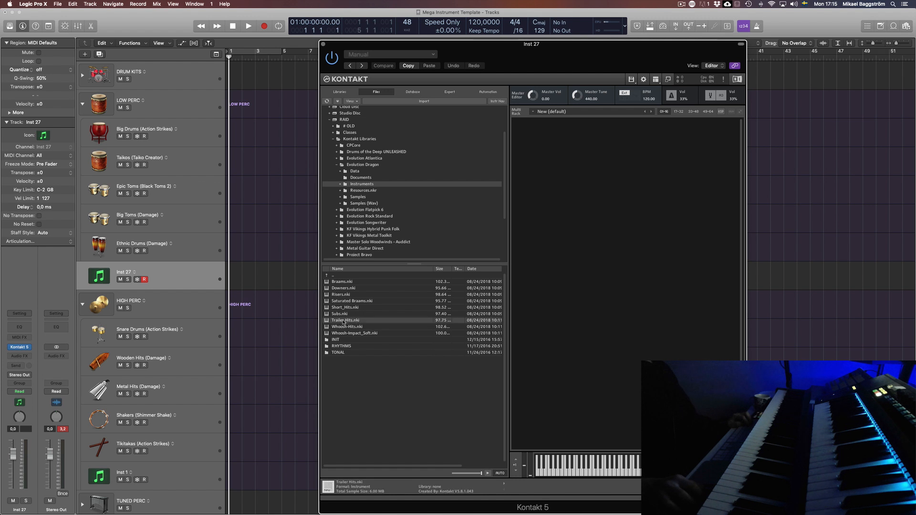
double_click(344, 321)
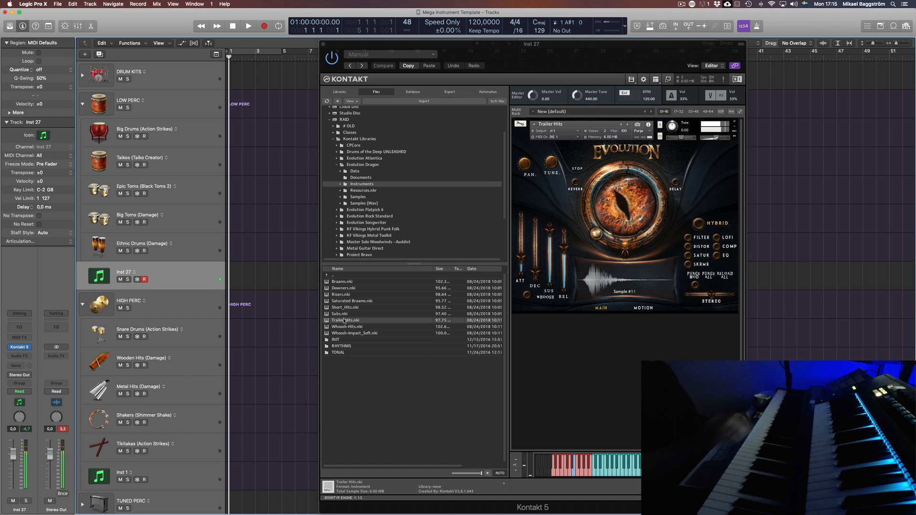
Move the new track to the first place in the LOW PERC stack and rename it Trailer Hits (Evolution Dragon).
left_click_drag(153, 273, 152, 129)
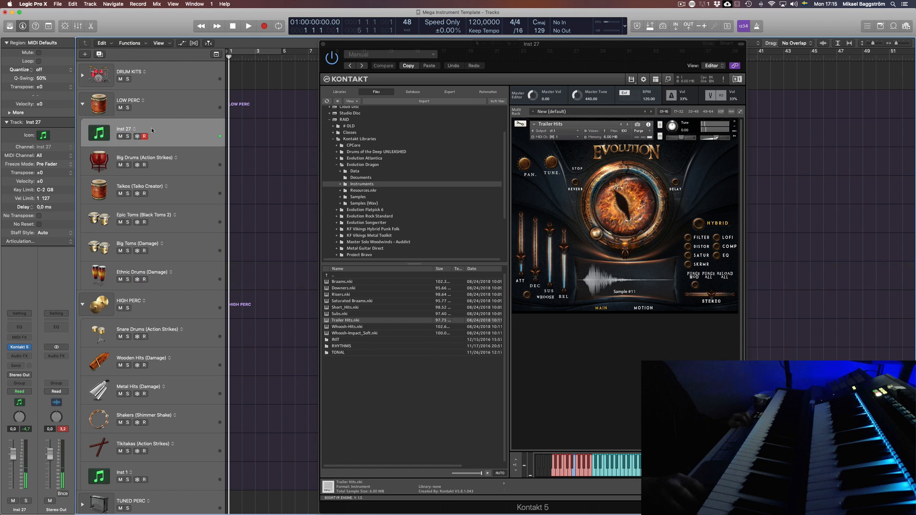
double_click(128, 133)
type("Trailer")
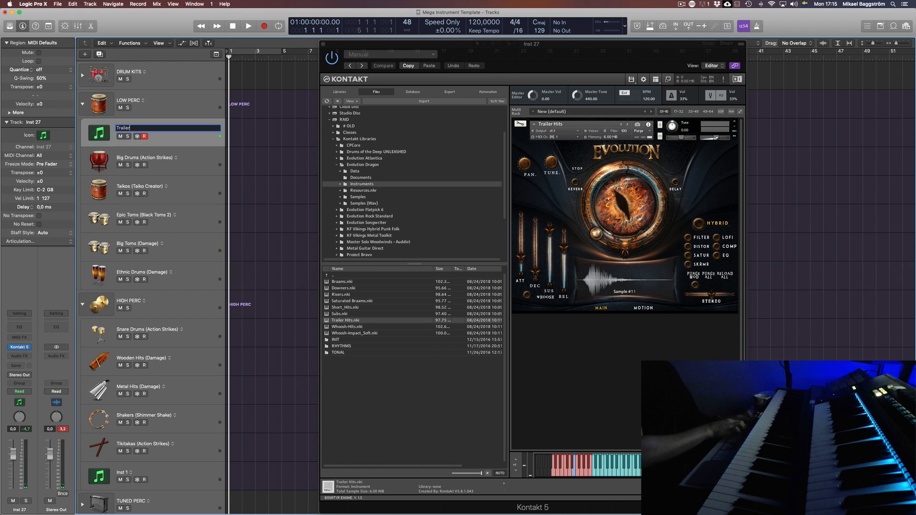
type(" Hits")
key("Return")
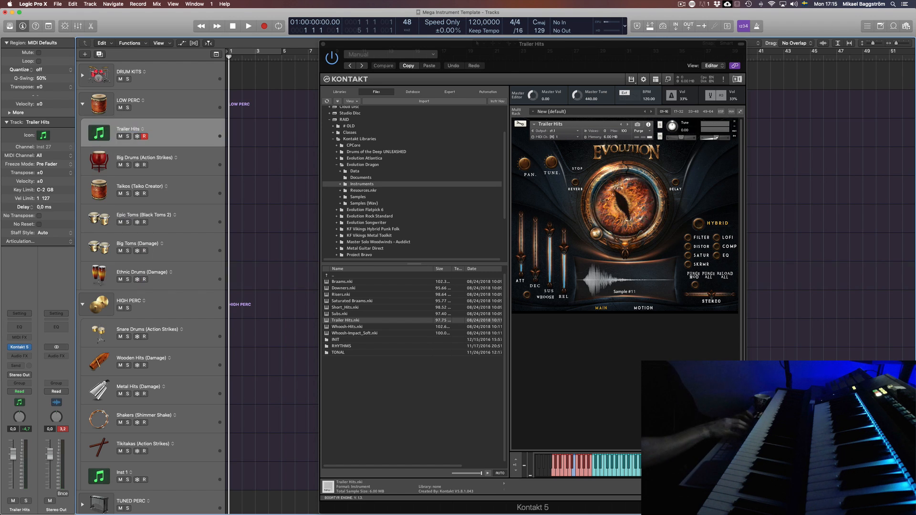
double_click(142, 131)
left_click(142, 130)
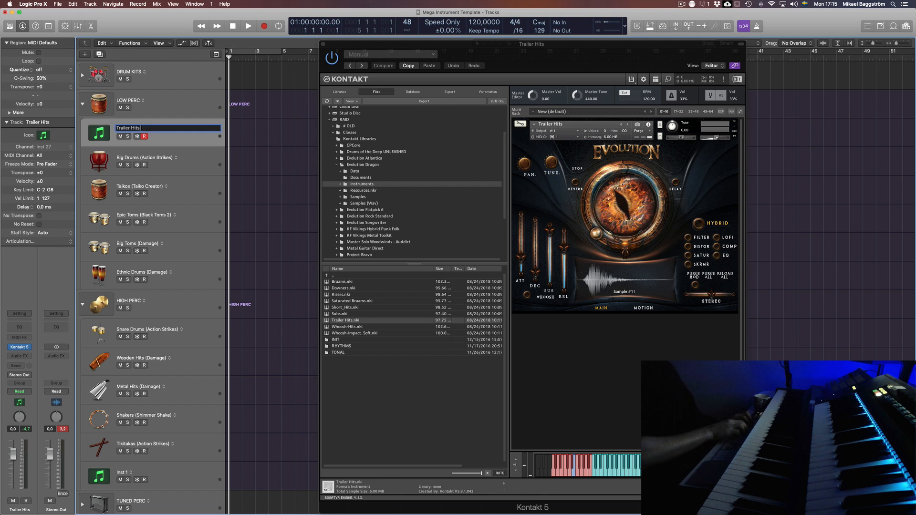
type(")8")
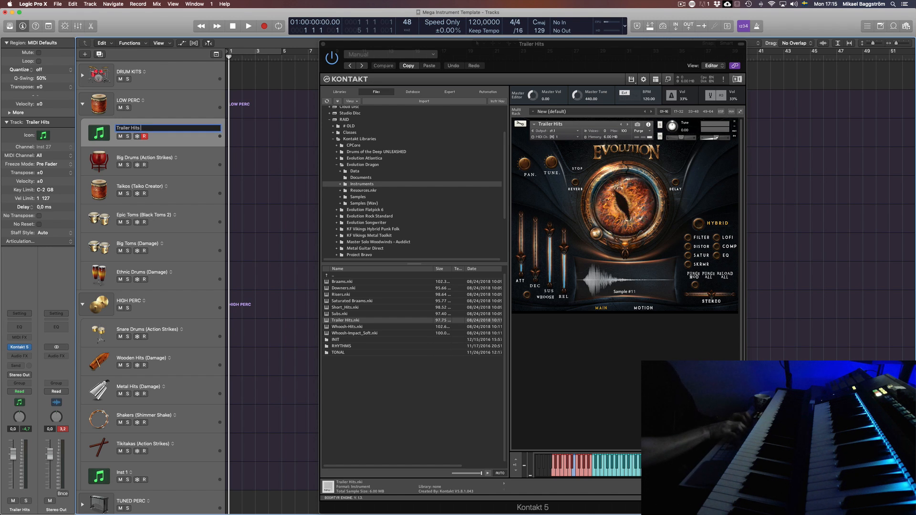
type("Evolu")
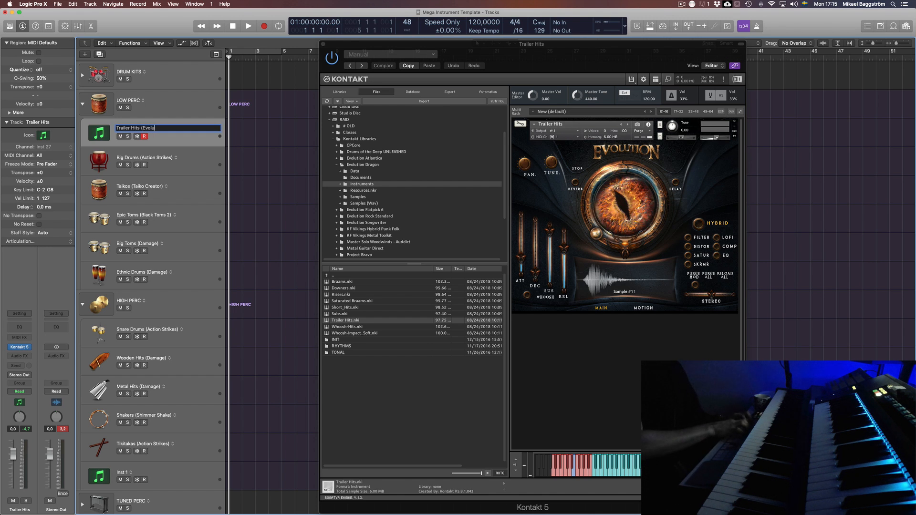
type("tion Dragon")
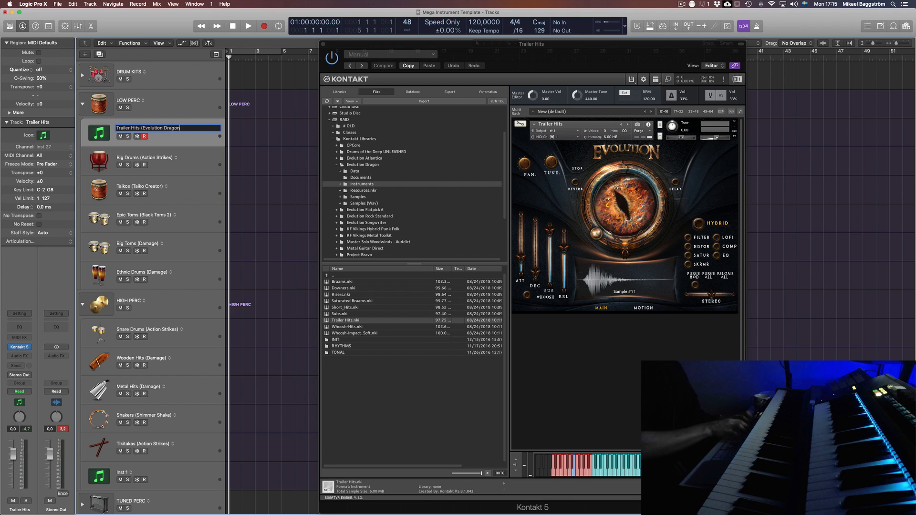
type(")")
key("Return")
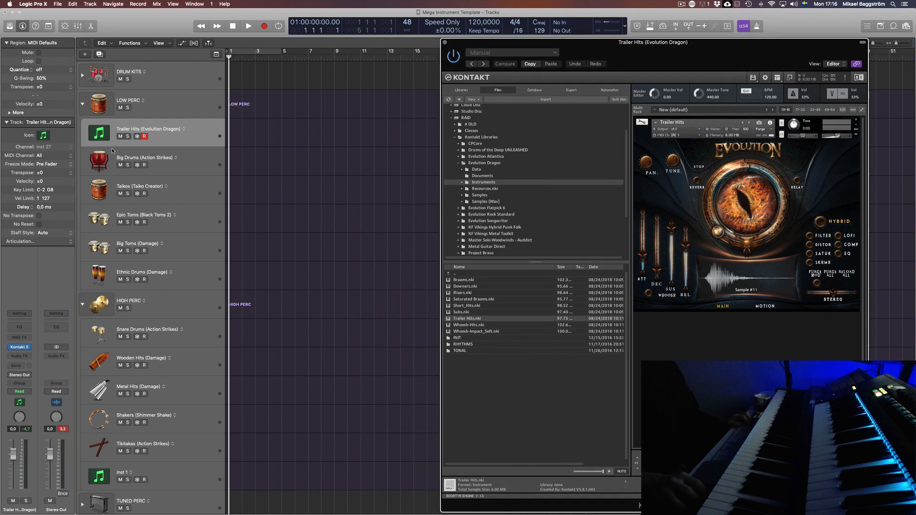
Give the Trailer Hits (Evolution Dragon) track the blue synth waveform icon from the Other category and collapse the LOW PERC stack.
left_click(105, 136)
left_click(139, 59)
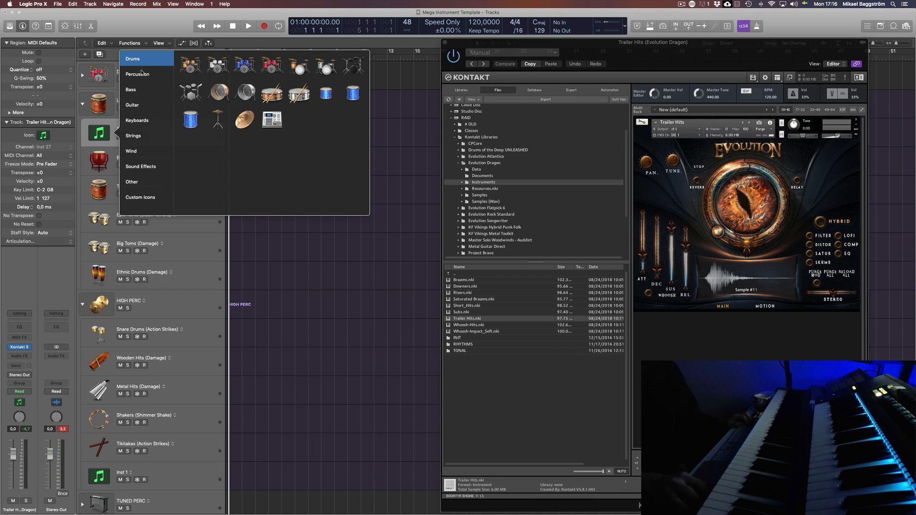
left_click(142, 73)
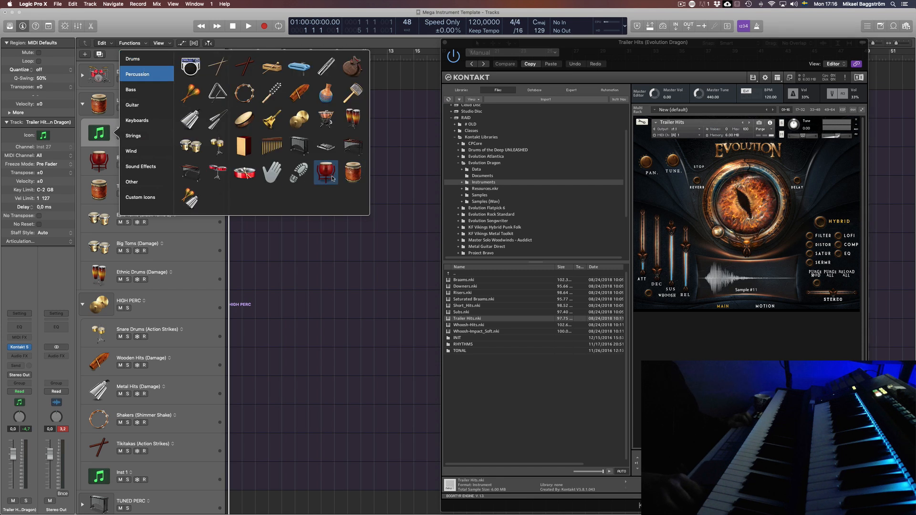
left_click(141, 197)
left_click(145, 180)
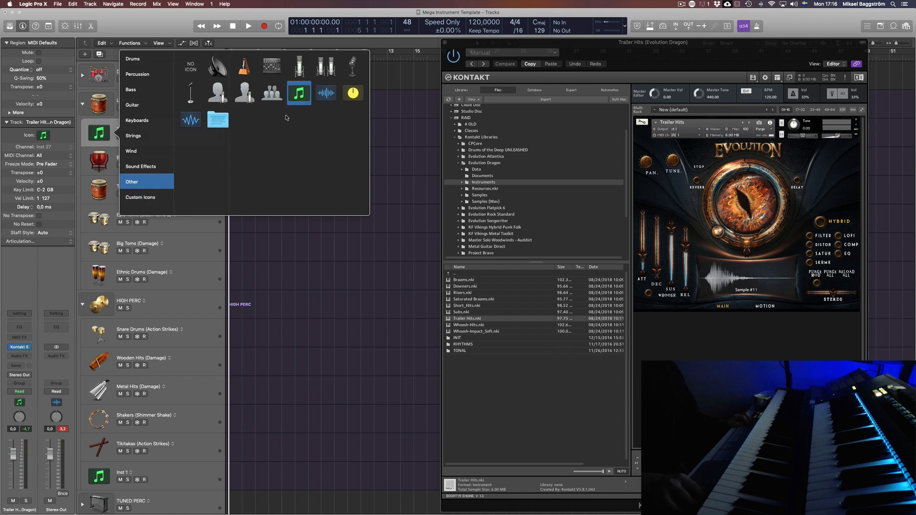
left_click(190, 120)
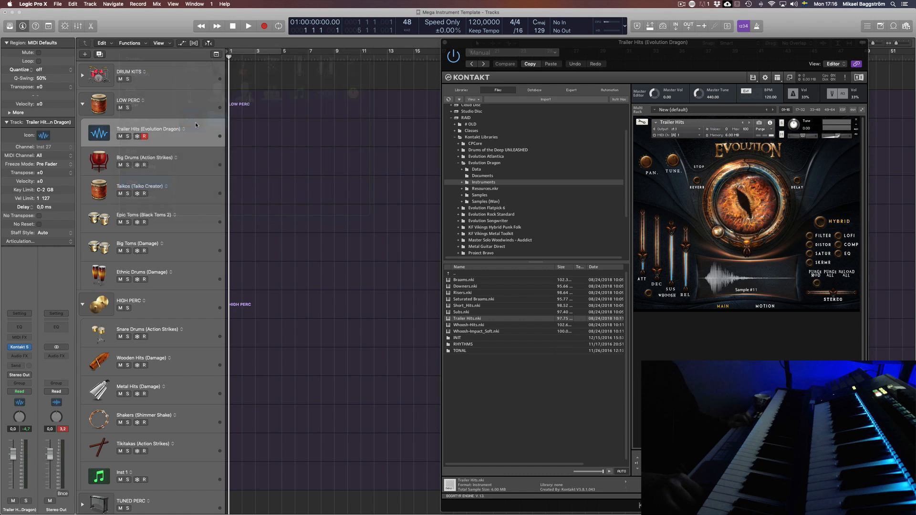
left_click_drag(723, 64, 581, 51)
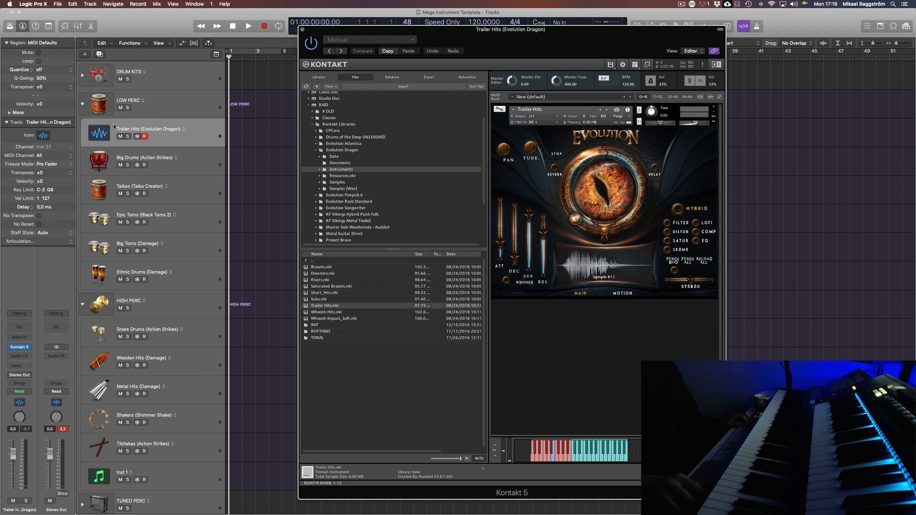
left_click(83, 104)
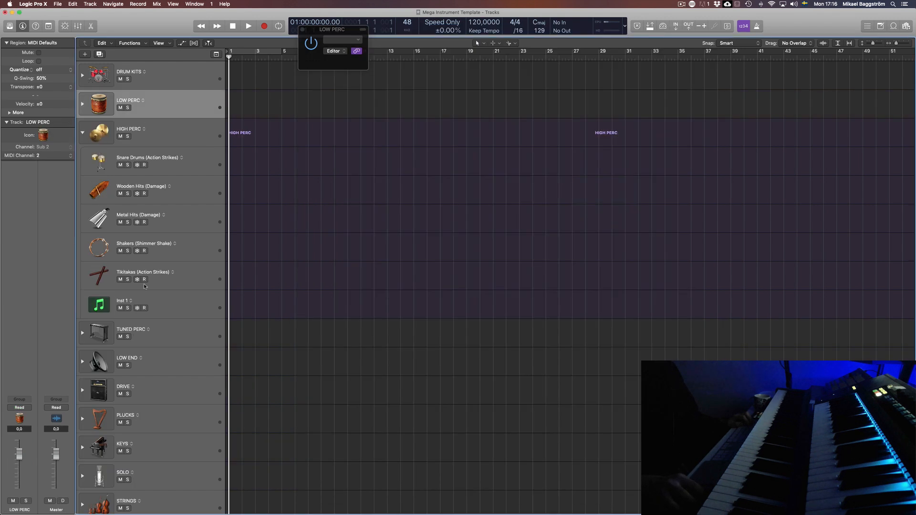
Audition the HIGH PERC tracks one by one, from Snare Drums (Action Strikes) down to Tikitakas (Action Strikes).
left_click(192, 166)
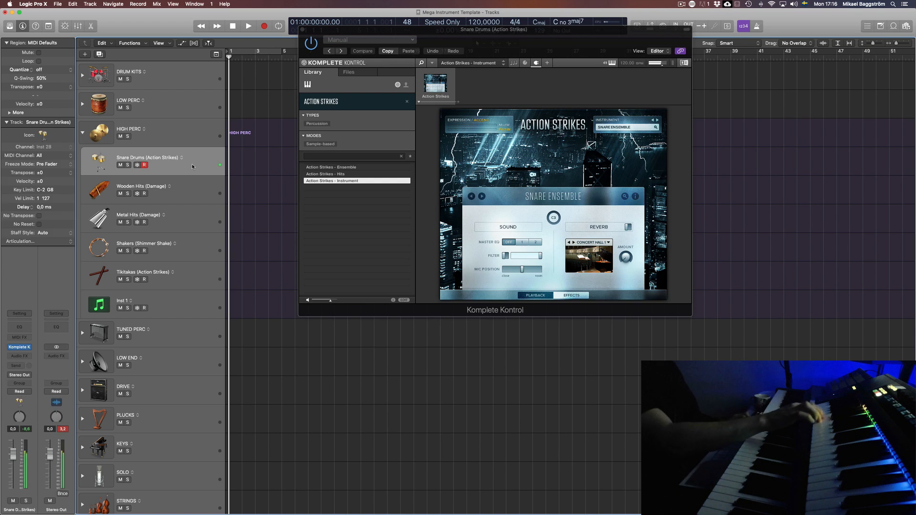
left_click(204, 196)
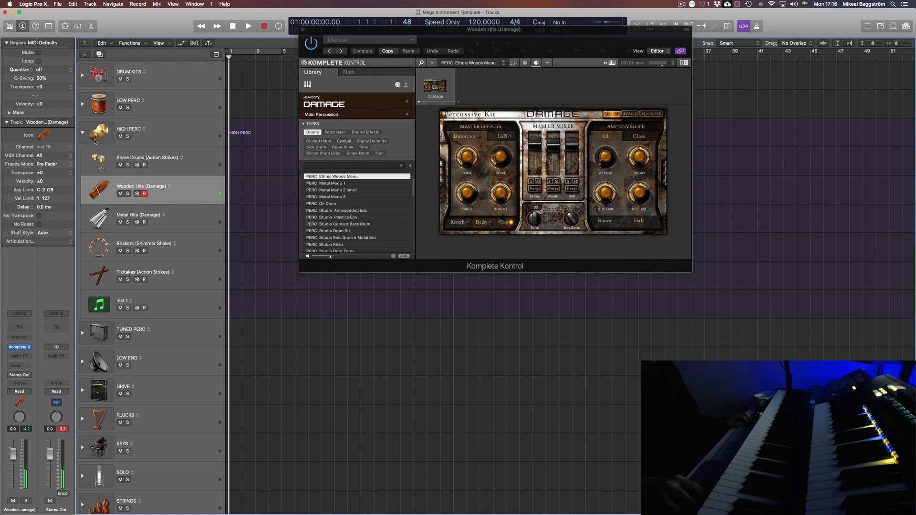
double_click(138, 187)
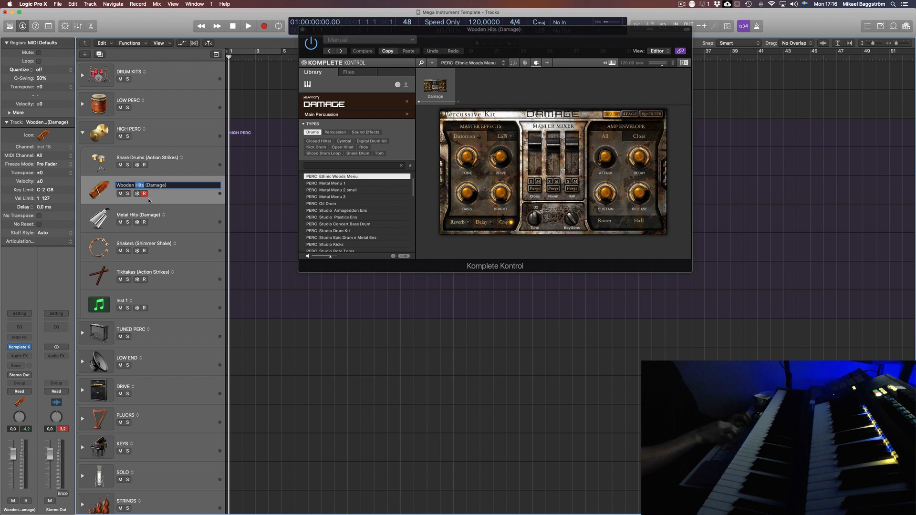
left_click(167, 221)
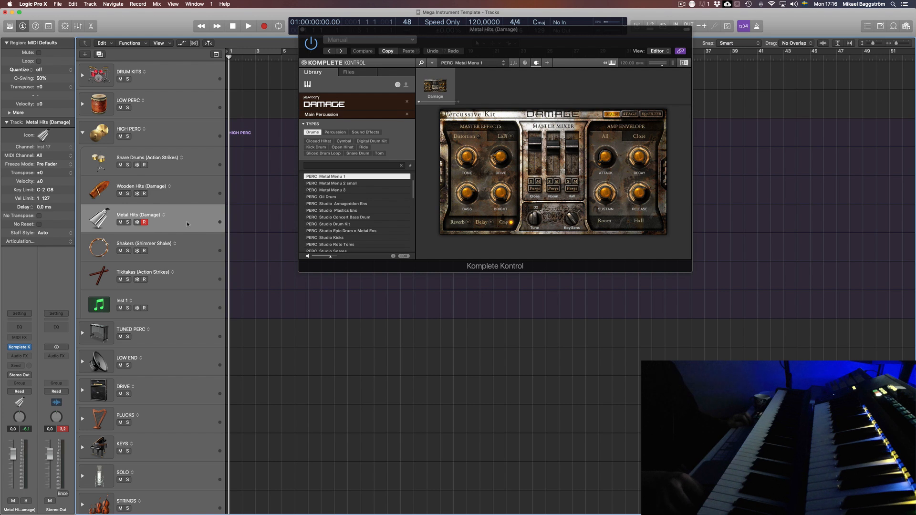
left_click(208, 244)
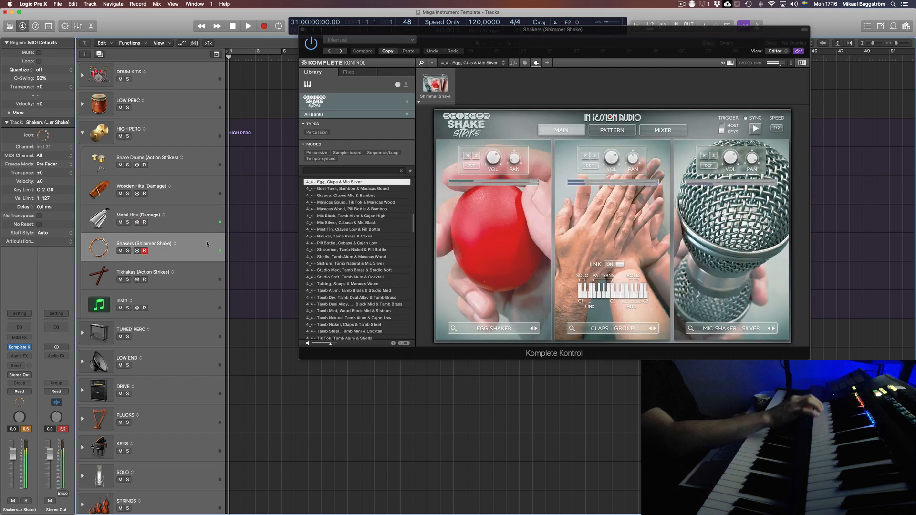
left_click(199, 273)
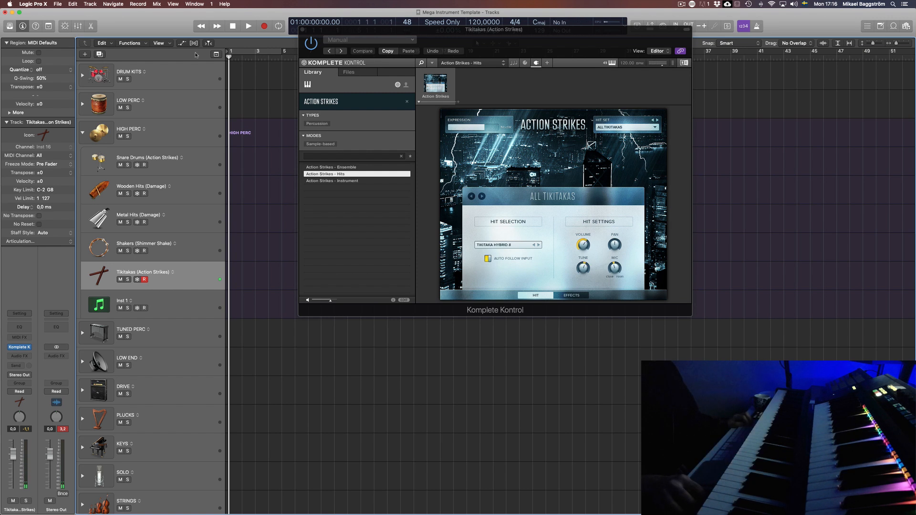
Duplicate the Tikitakas (Action Strikes) track, load Vital Series - Sticks on the duplicate and audition it.
key("super+d")
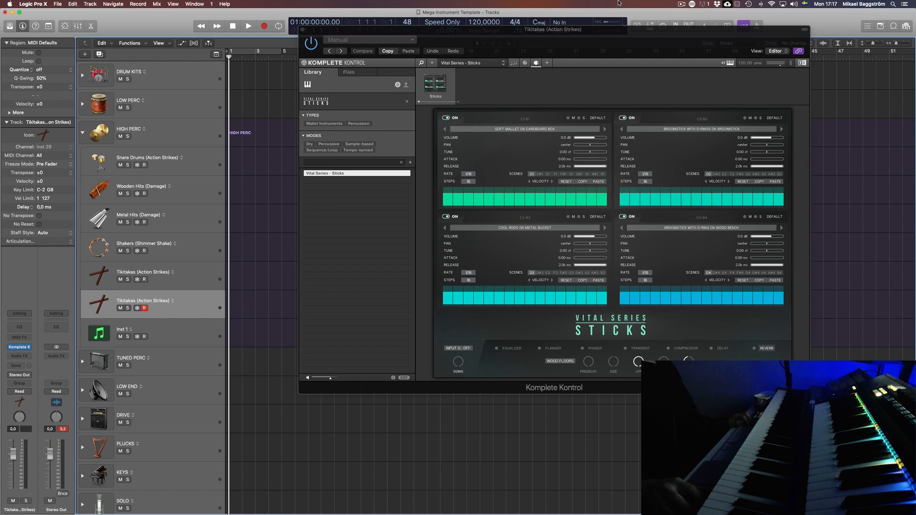
left_click_drag(610, 32, 571, 87)
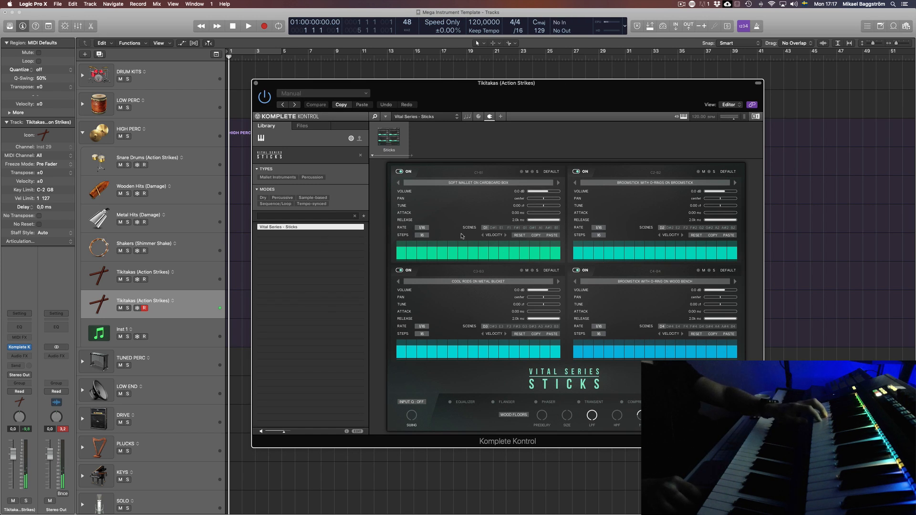
left_click_drag(539, 97, 667, 79)
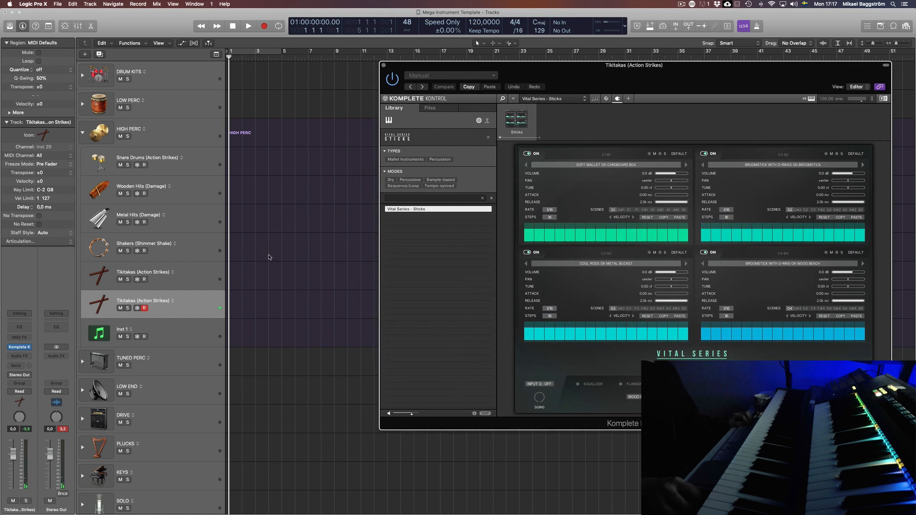
Give the duplicated Tikitakas track the wooden block icon from the Percussion category and rename it Sticks (Vital Series Sticks).
right_click(101, 307)
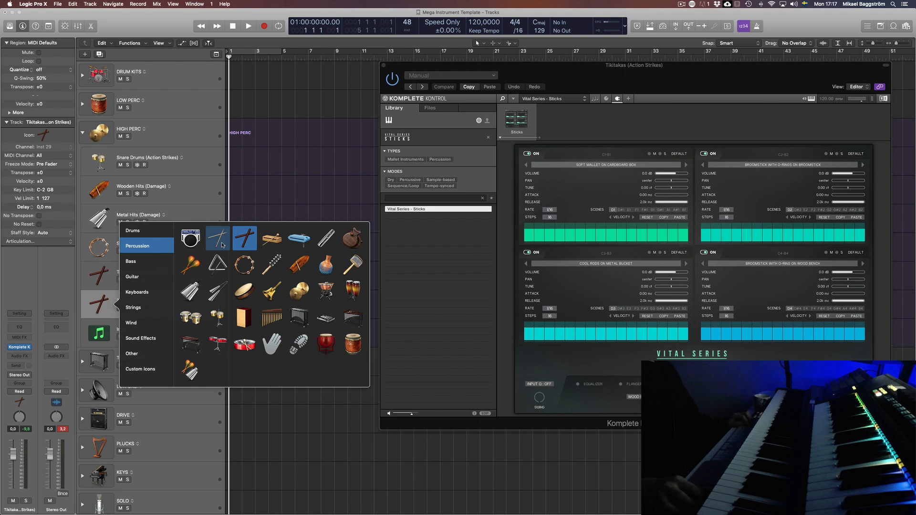
left_click(271, 238)
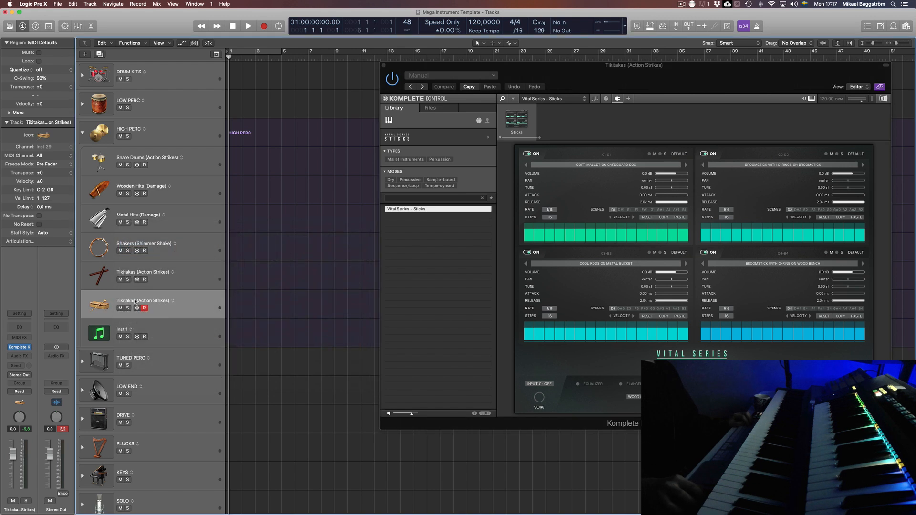
double_click(135, 302)
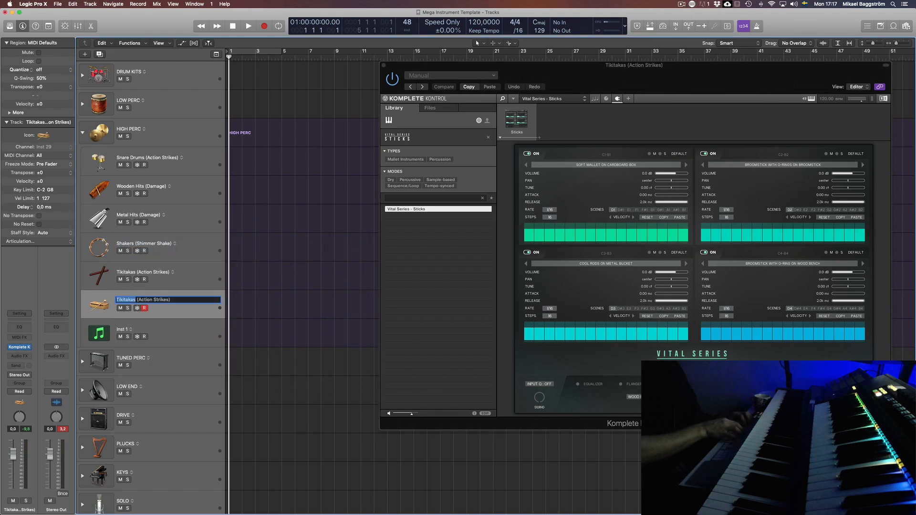
type("Sticks")
key("Return")
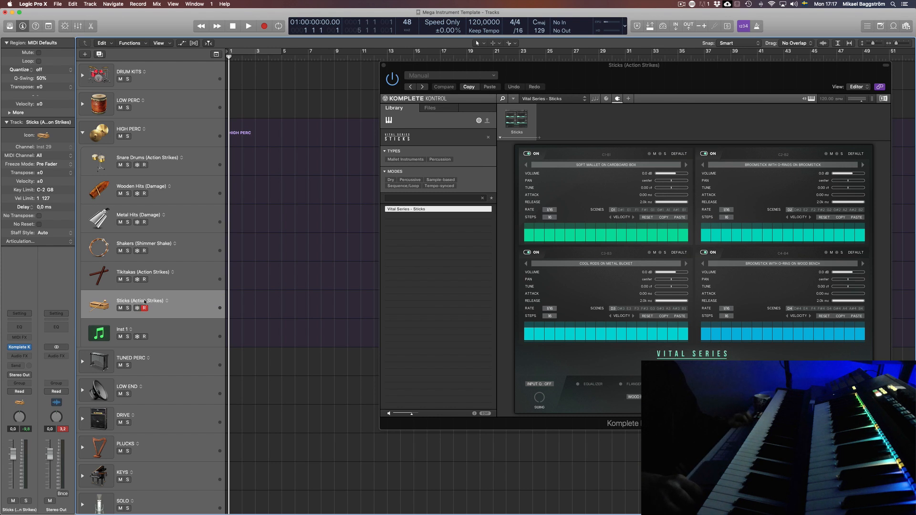
double_click(145, 302)
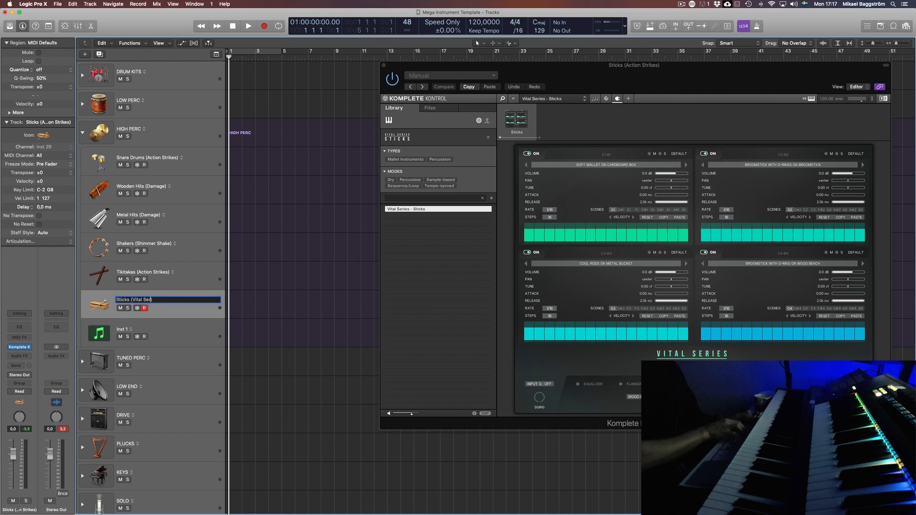
type("Sticks (Vital Series Sticks)")
key("Return")
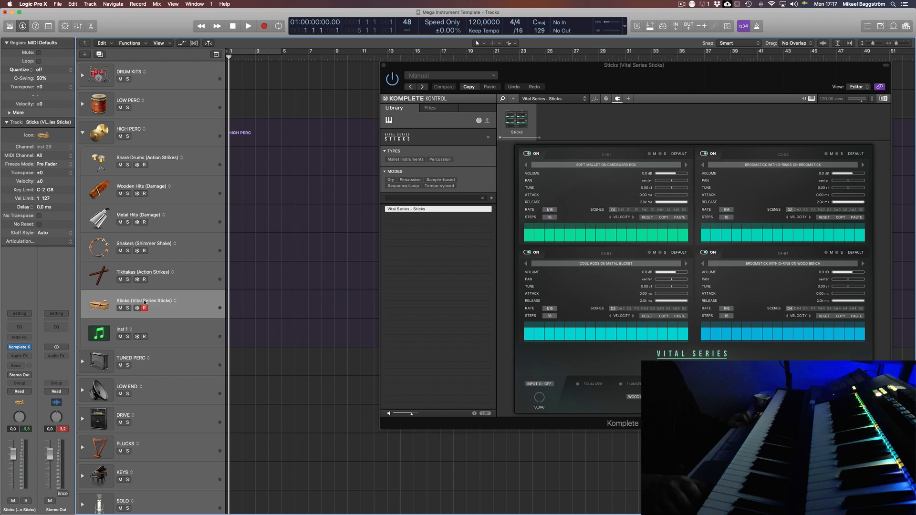
Audition the Tikitakas (Action Strikes) and Sticks (Vital Series Sticks) tracks for comparison, ending with the instrument window closed.
left_click(187, 273)
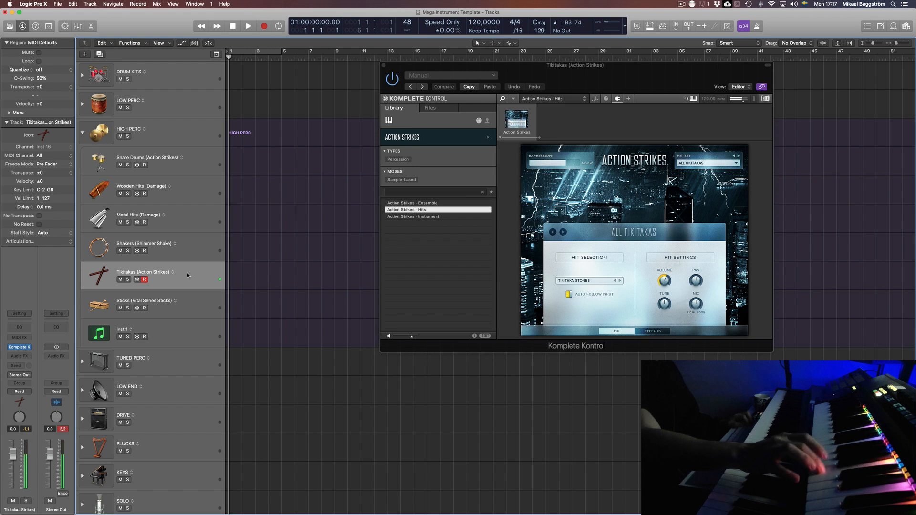
left_click(208, 310)
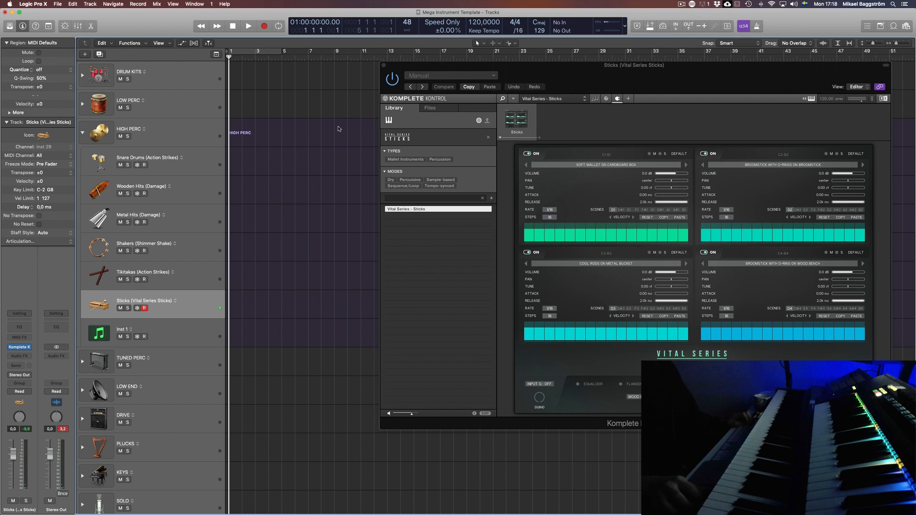
key("super+w")
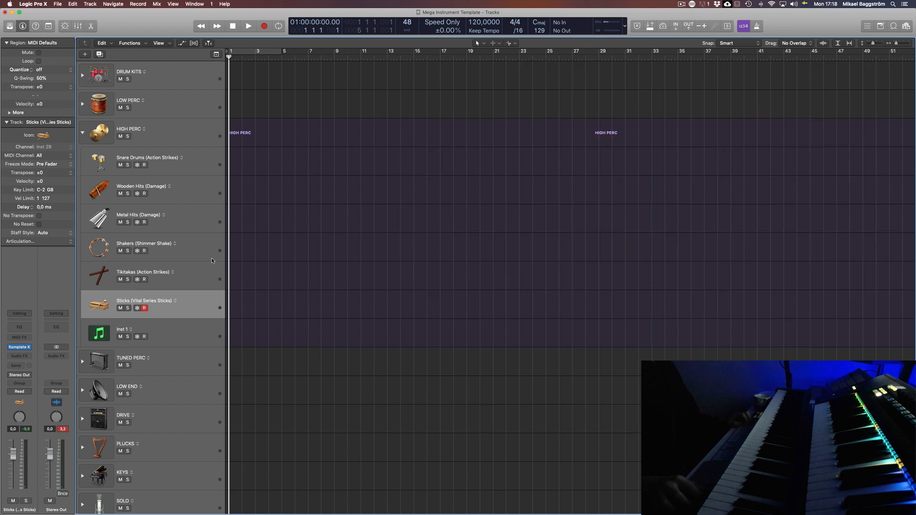
Duplicate the Sticks (Vital Series Sticks) track and load a Damage percussion kit on the duplicate.
left_click(100, 54)
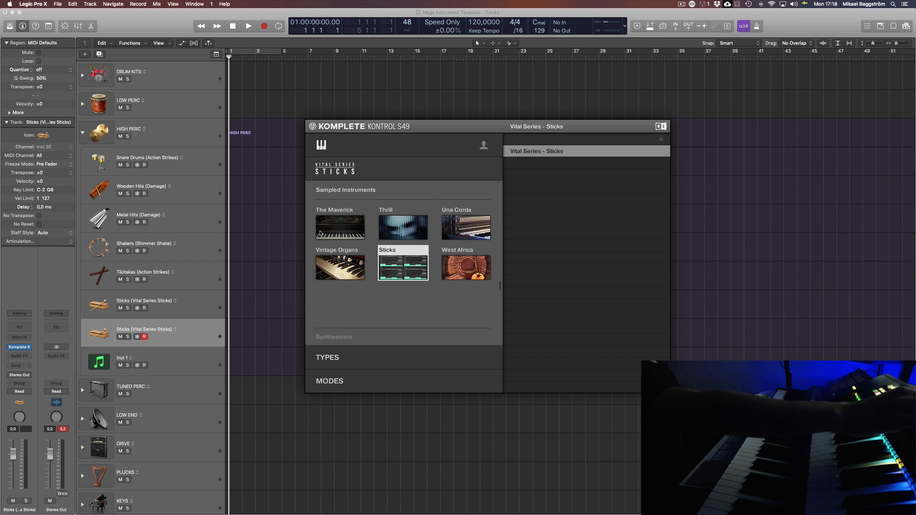
scroll(321, 233, "down", 3)
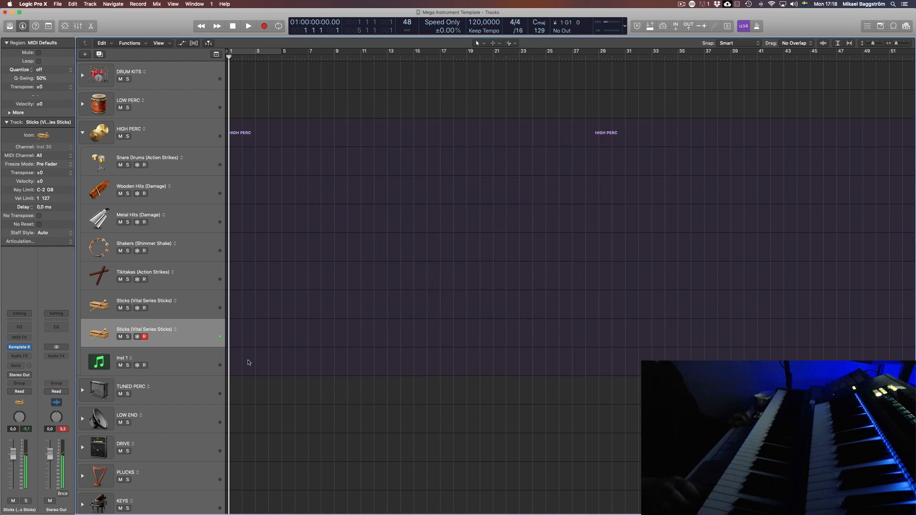
Expand the LOW PERC stack and move the duplicated Sticks track directly below Trailer Hits (Evolution Dragon).
left_click_drag(187, 339, 157, 126)
left_click(82, 103)
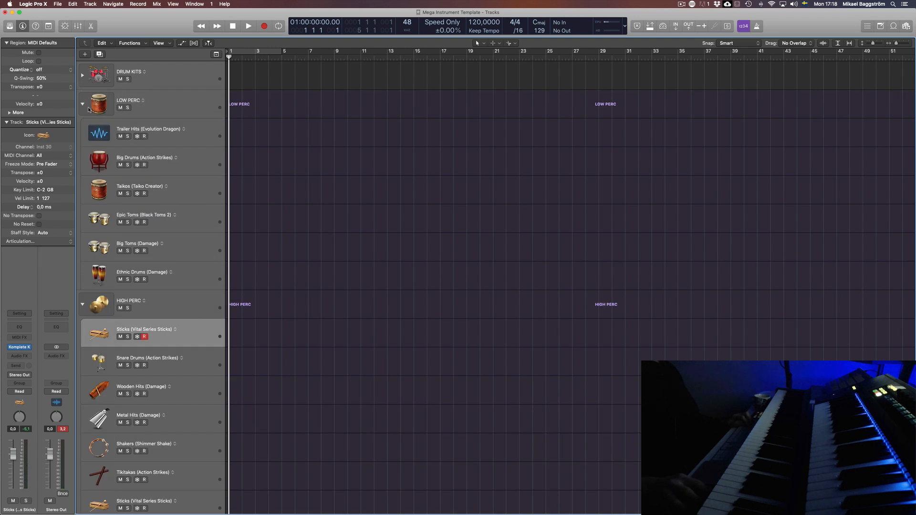
left_click_drag(192, 322, 201, 161)
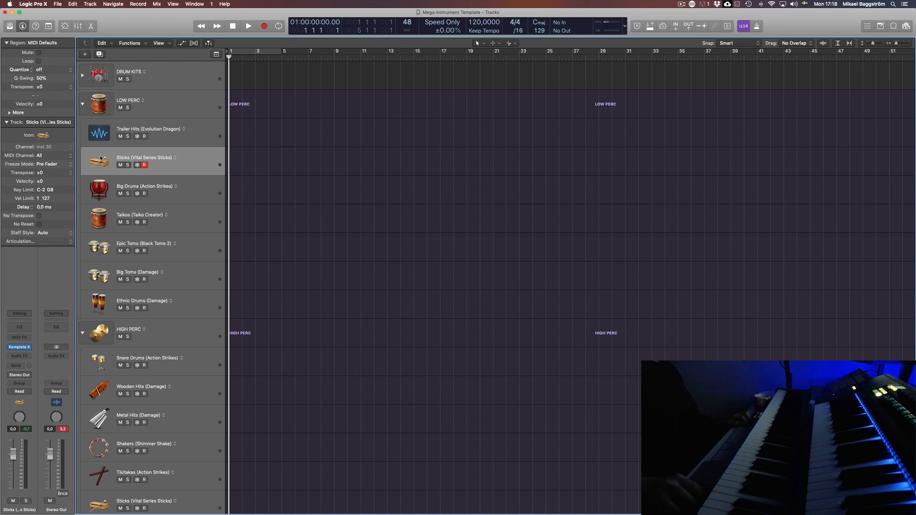
Give the moved Sticks track in the LOW PERC stack the blue waveform icon from the Other category.
left_click(99, 160)
left_click(134, 228)
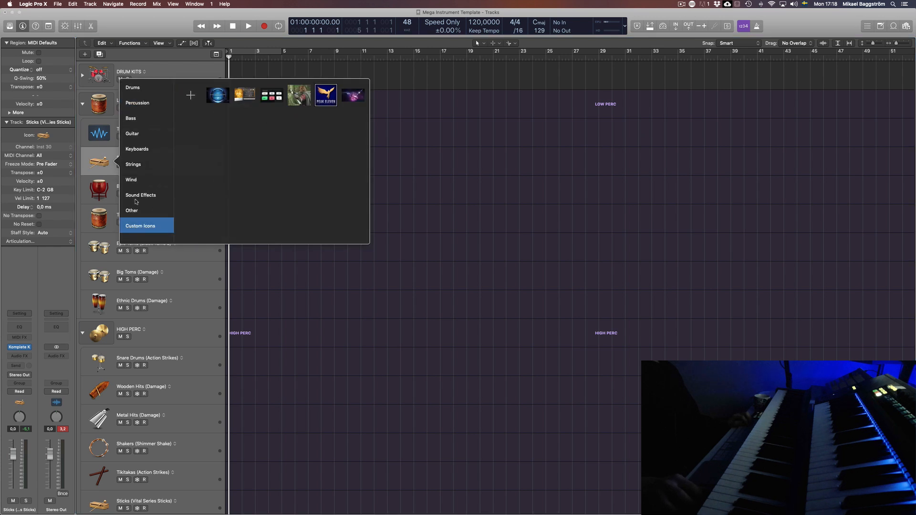
left_click(135, 209)
left_click(192, 148)
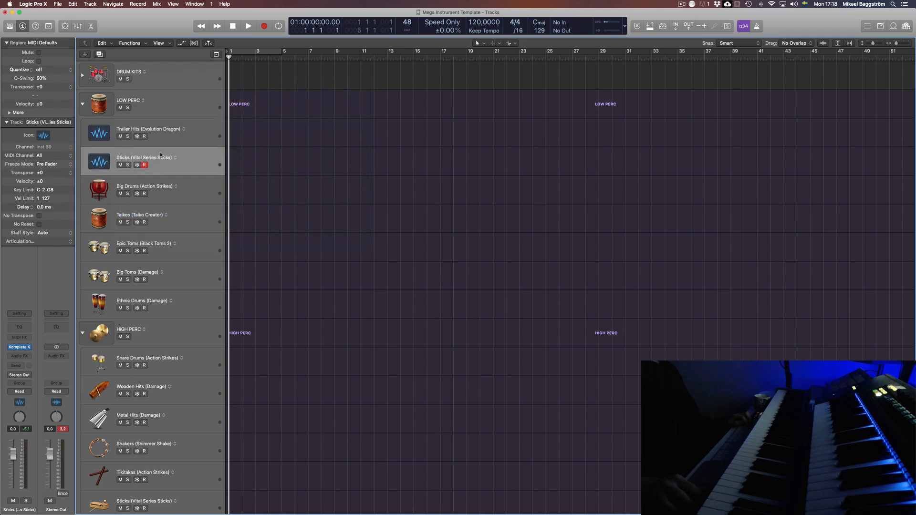
Rename the second track of the LOW PERC stack Trailer Hits (Damage).
double_click(122, 158)
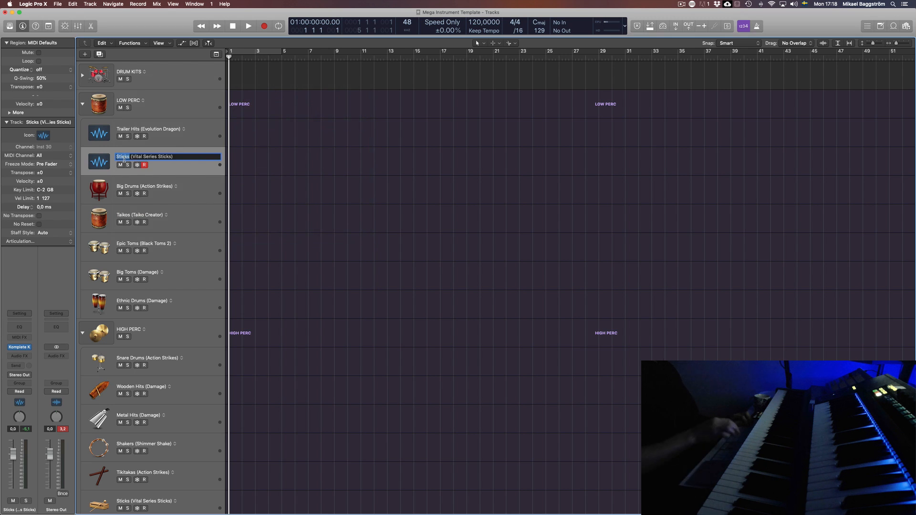
type("T")
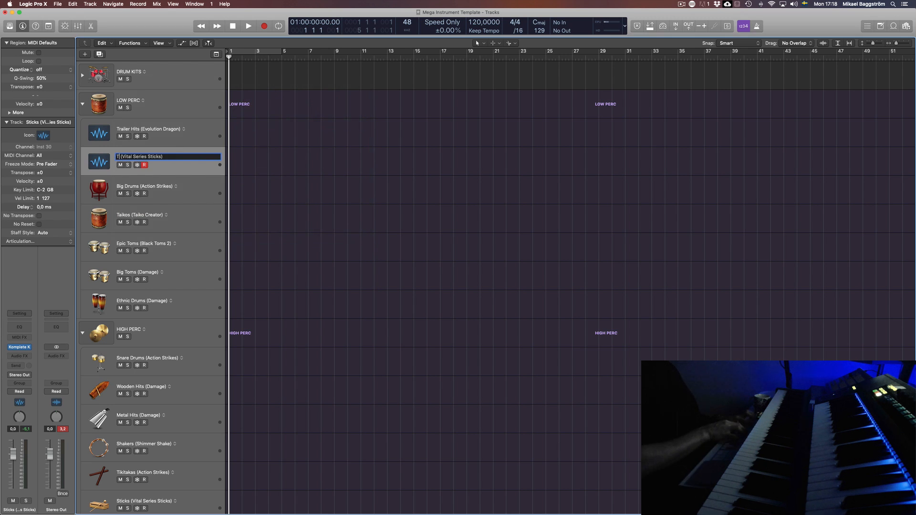
type("rau")
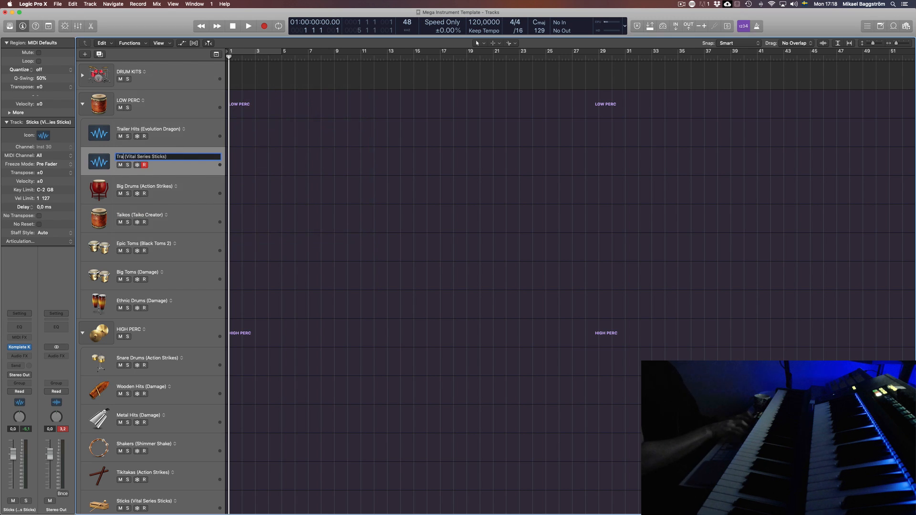
type("ler Hits")
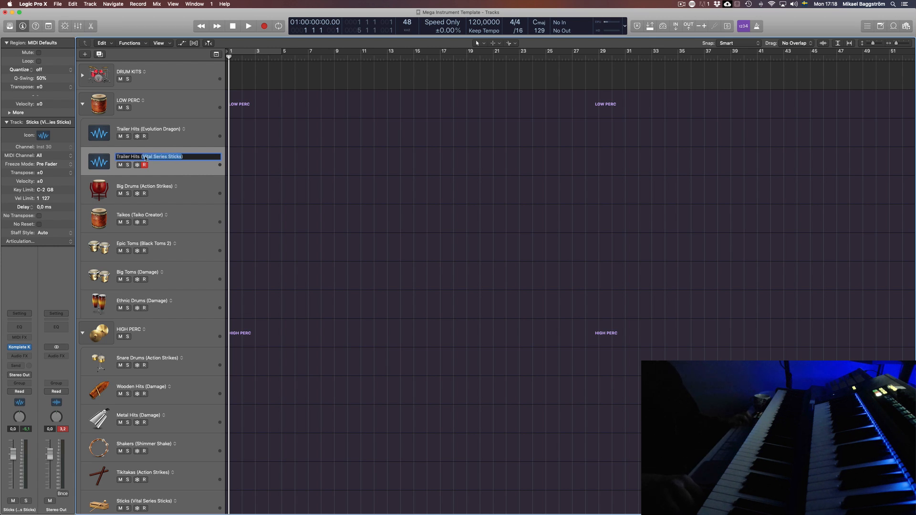
type("Damage")
key("Return")
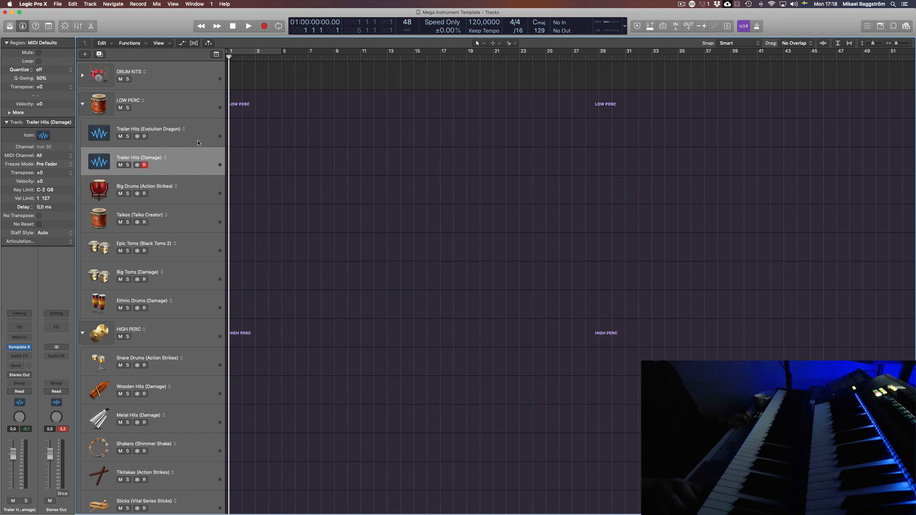
Load PERC Damage Hit Impacts on the Trailer Hits (Damage) track and rename the track Trailer Impacts (Damage).
left_click(21, 349)
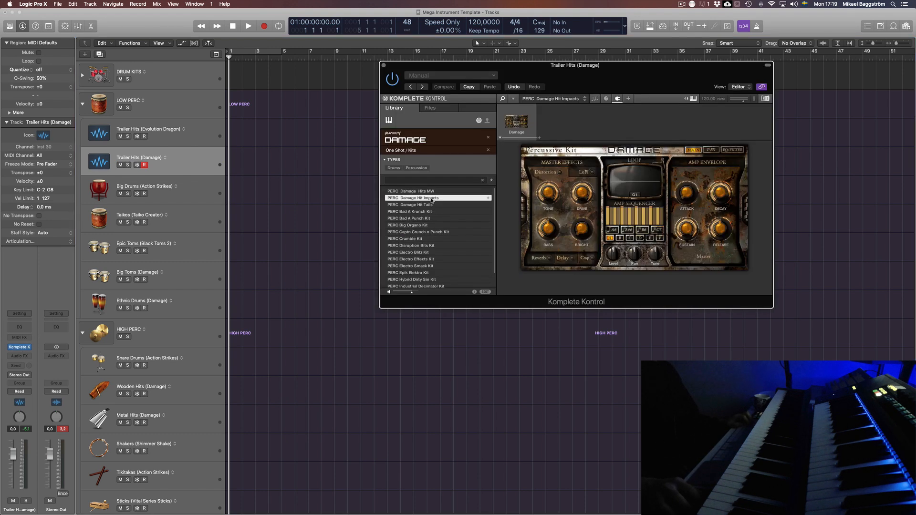
double_click(129, 156)
left_click(614, 78)
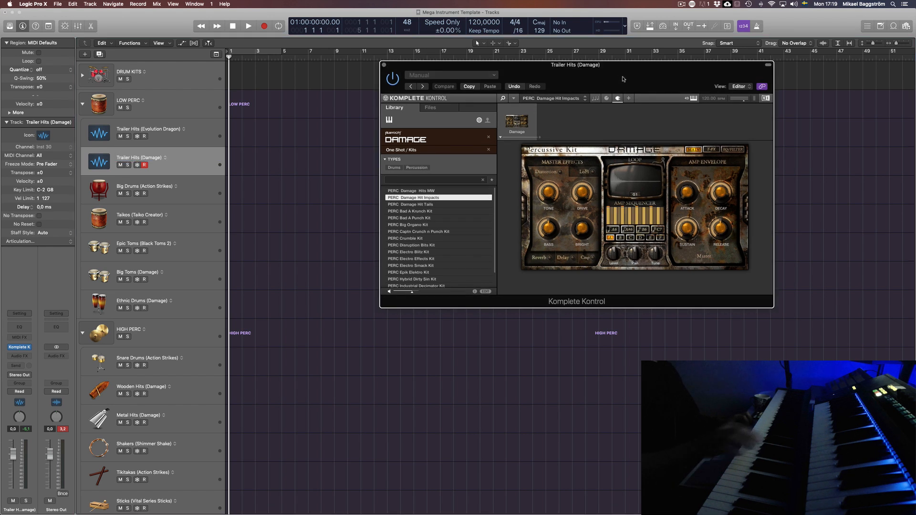
double_click(138, 159)
double_click(137, 158)
type("Impa")
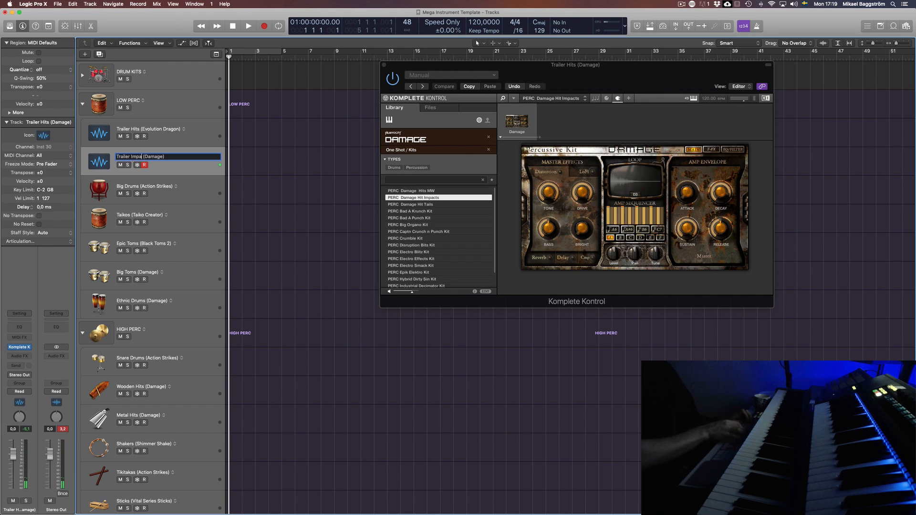
type("cts")
key("Return")
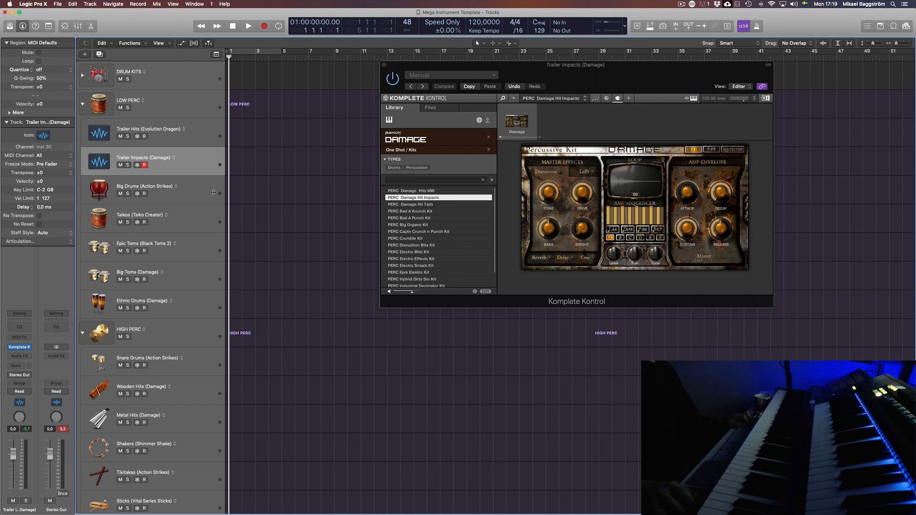
Duplicate the Trailer Impacts (Damage) track and collapse the HIGH PERC stack.
left_click(100, 54)
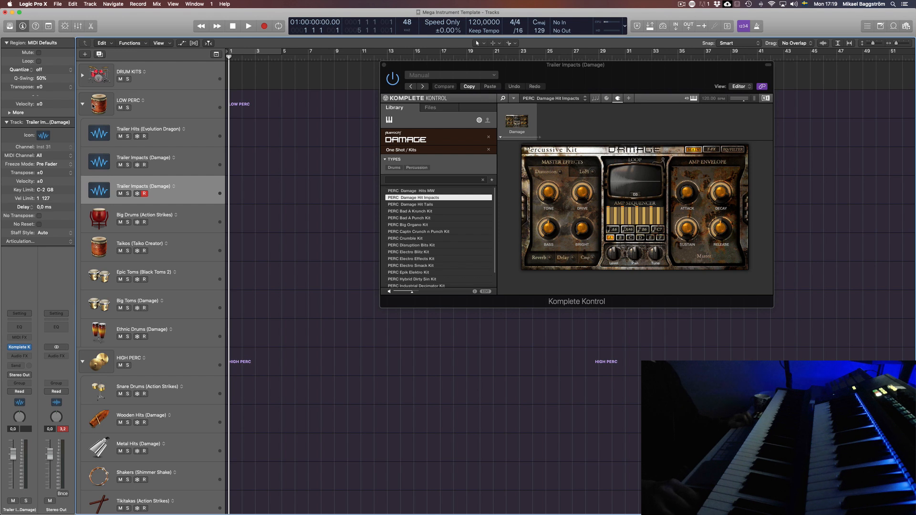
left_click(82, 104)
left_click(82, 104)
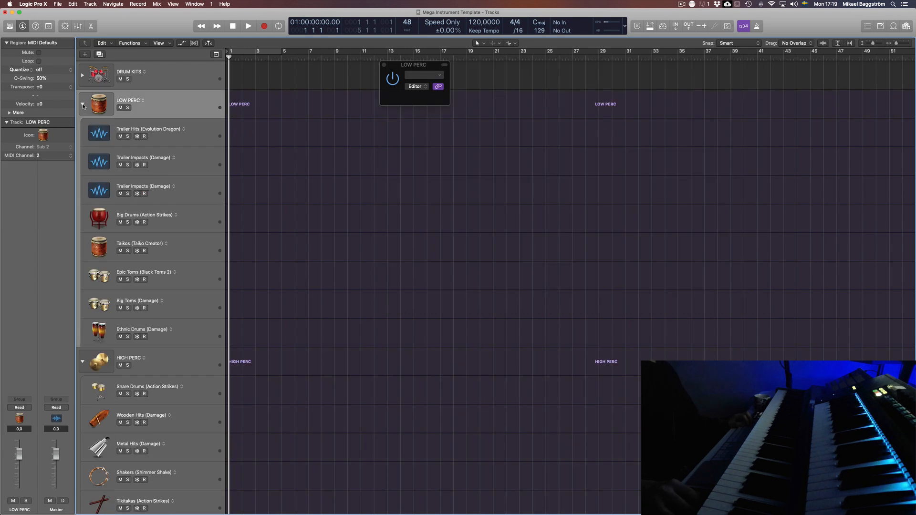
left_click(82, 362)
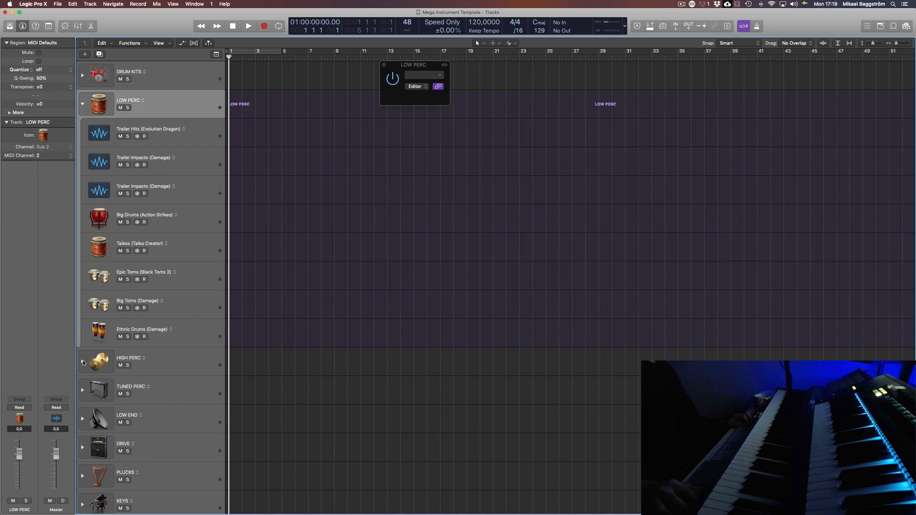
Load PERC Damage Hits MW on the duplicated Trailer Impacts track and compare its sound with the original track.
left_click(193, 190)
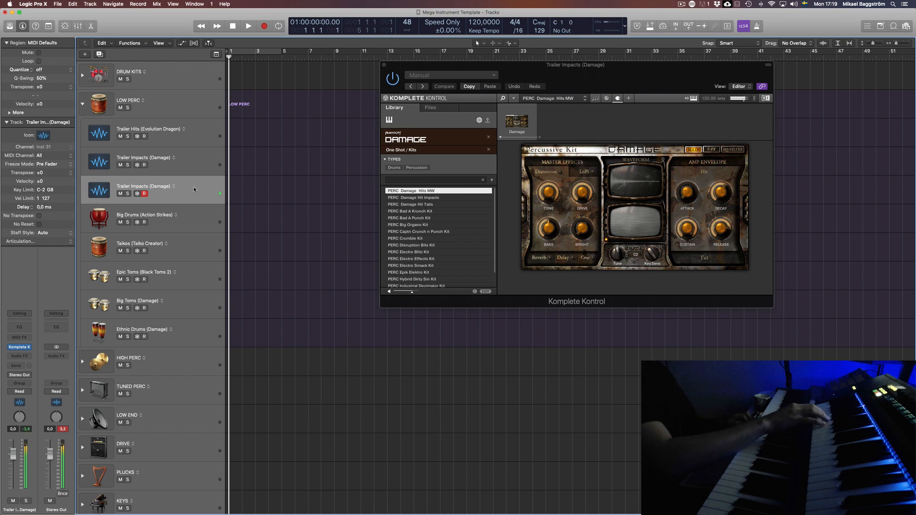
left_click(206, 161)
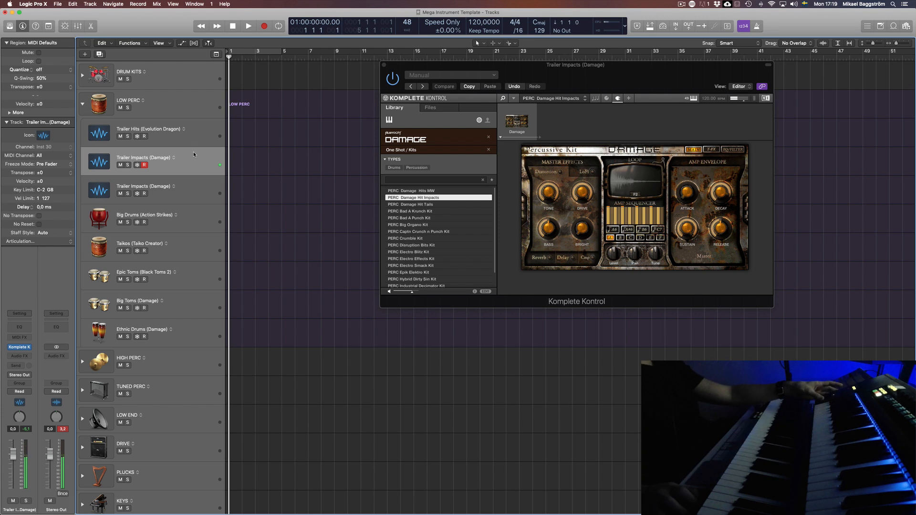
left_click(200, 191)
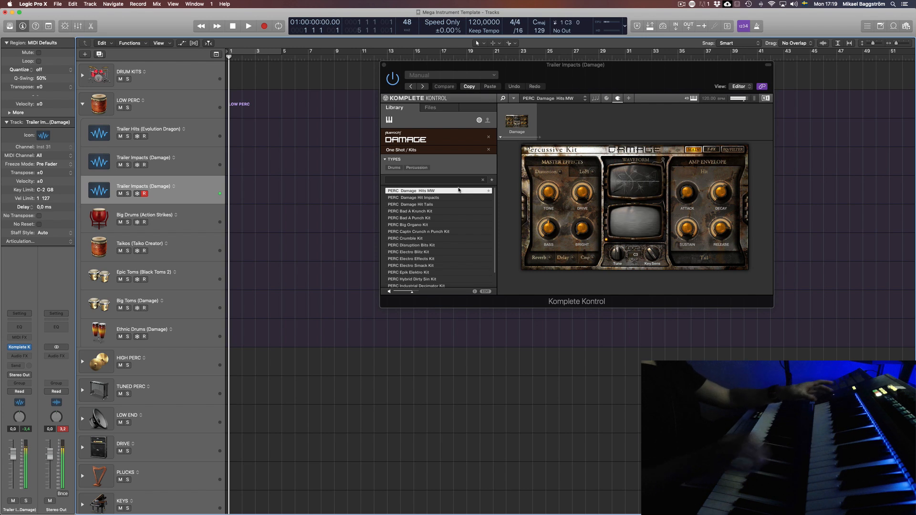
left_click(188, 162)
left_click(192, 182)
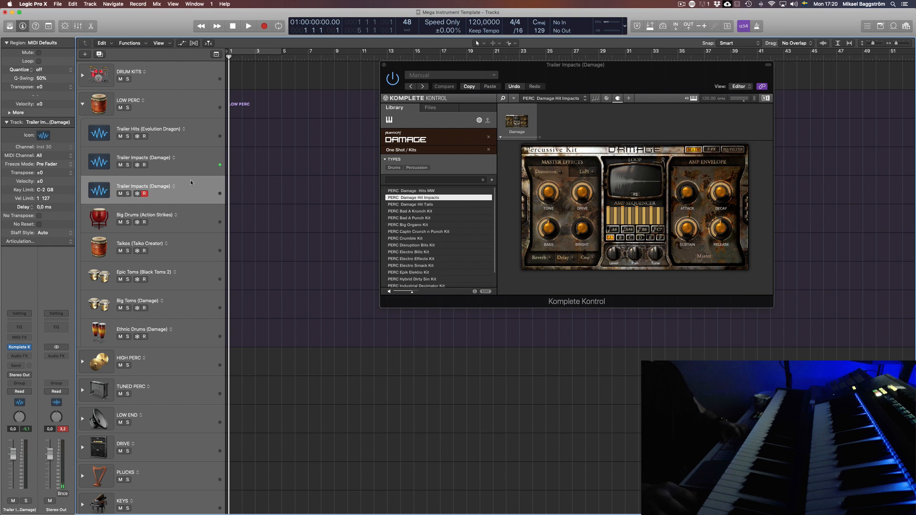
key("v")
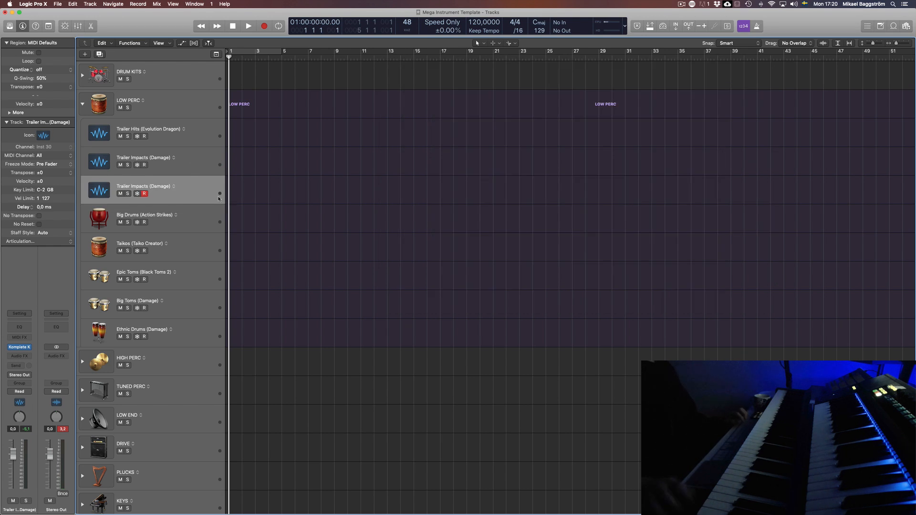
key("v")
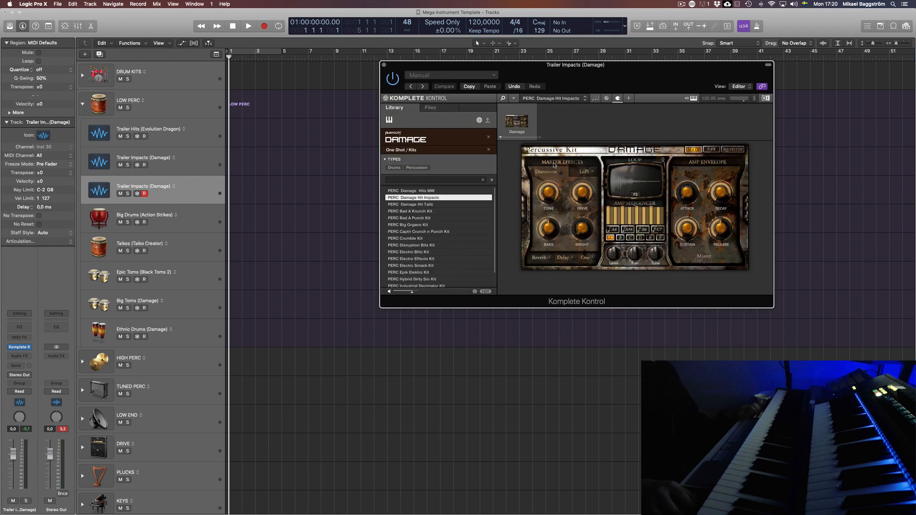
Load the PERC Cymbals Menu Studio preset from Damage's Main Percussion on the second Trailer Impacts (Damage) track and audition it.
left_click(205, 158)
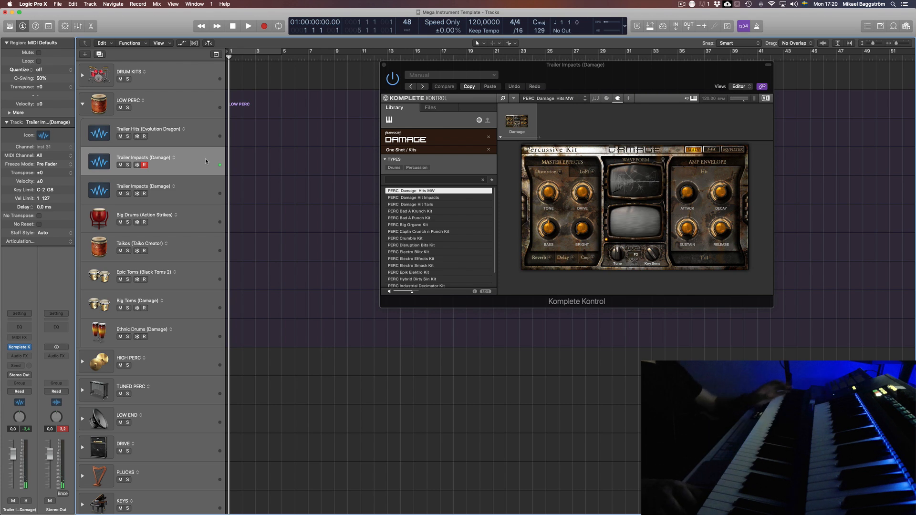
left_click(198, 181)
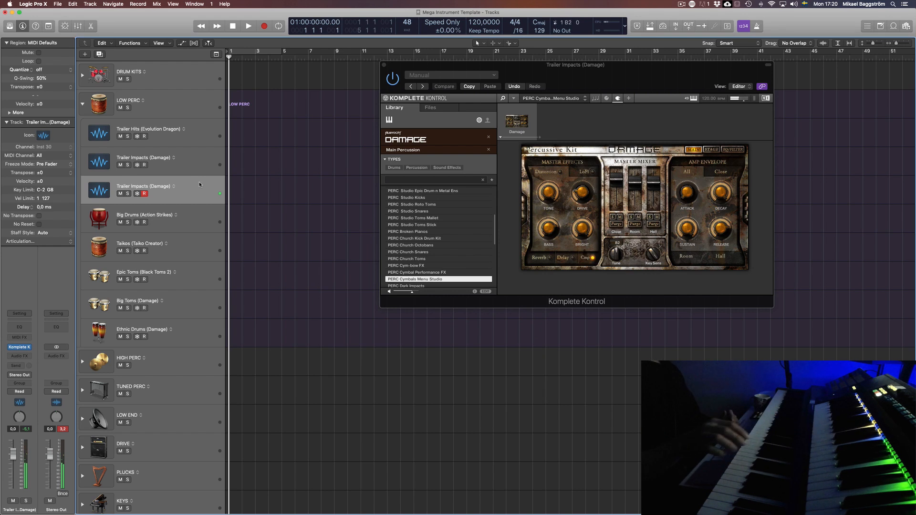
Expand the HIGH PERC stack and give the second Trailer Impacts (Damage) track the cymbals icon from the Percussion category.
left_click(84, 361)
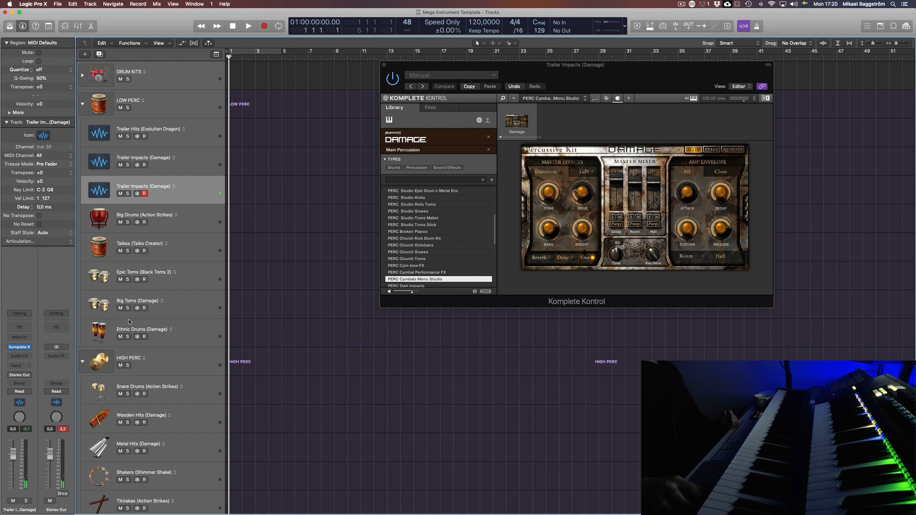
left_click(99, 189)
mouse_move(140, 253)
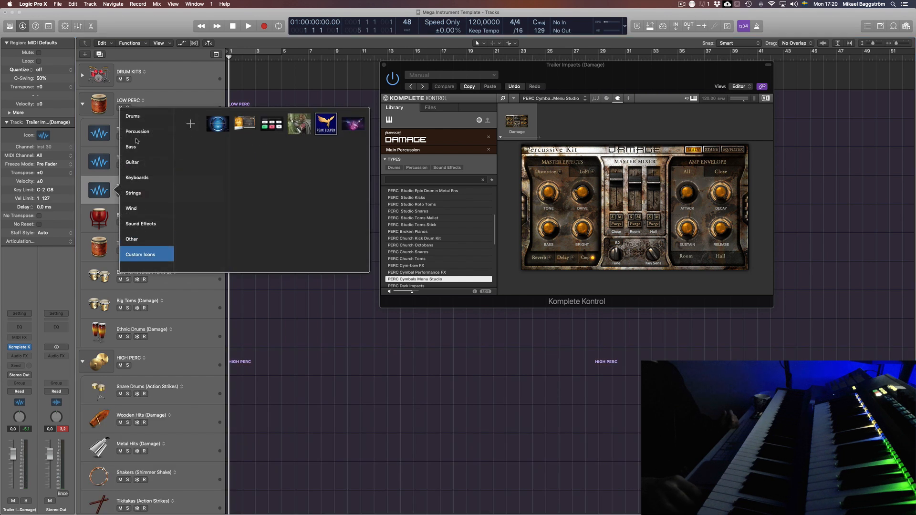
mouse_move(145, 132)
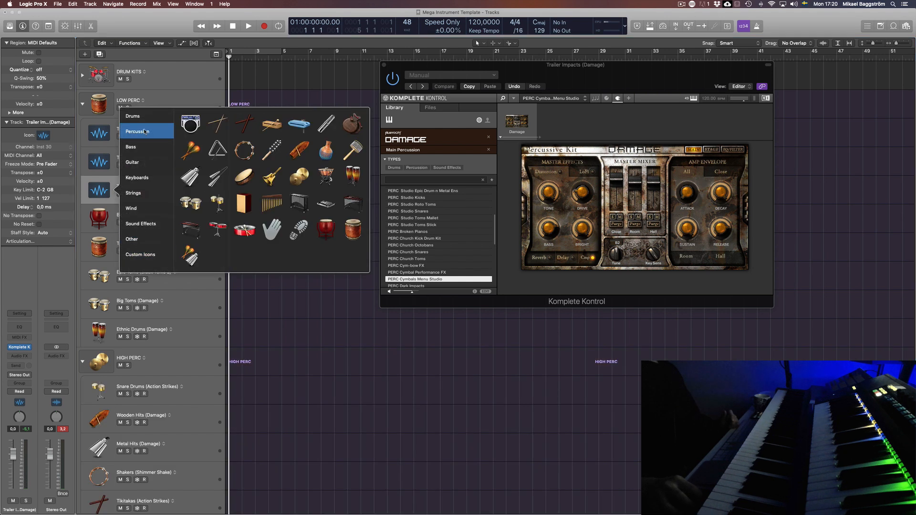
left_click(299, 177)
Move the cymbal-icon Trailer Impacts (Damage) track into the HIGH PERC stack, directly below Sticks (Vital Series Sticks).
left_click_drag(199, 181, 201, 451)
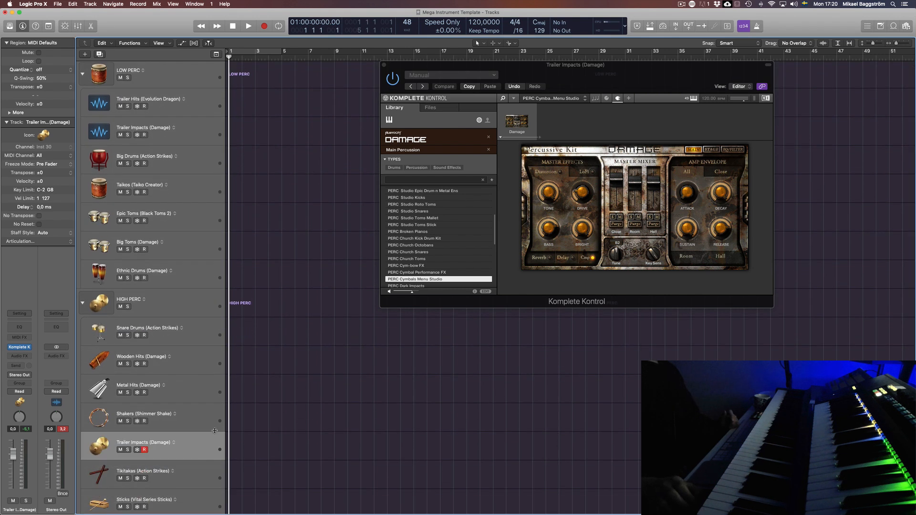
scroll(209, 433, "down", 3)
left_click_drag(198, 352, 195, 413)
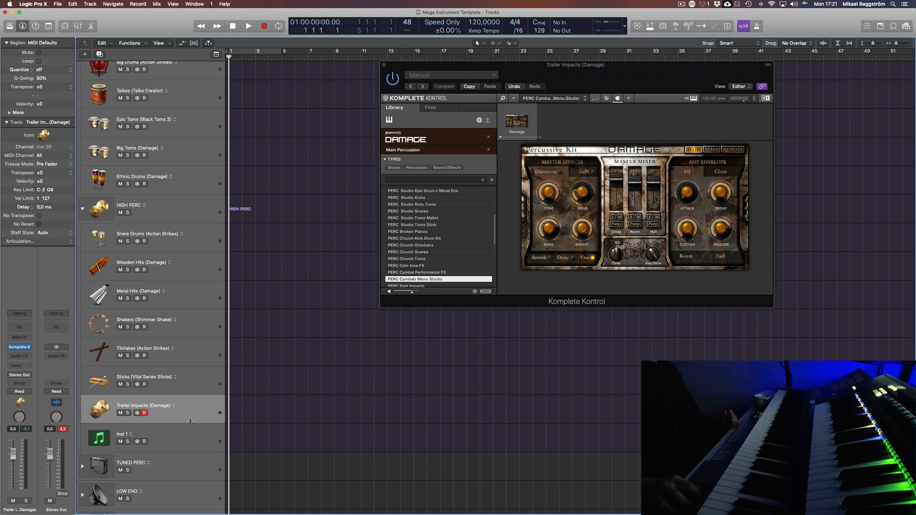
Rename the moved Trailer Impacts (Damage) track as Cymbals (Damage).
double_click(139, 405)
left_click(145, 405)
left_click_drag(148, 405, 84, 402)
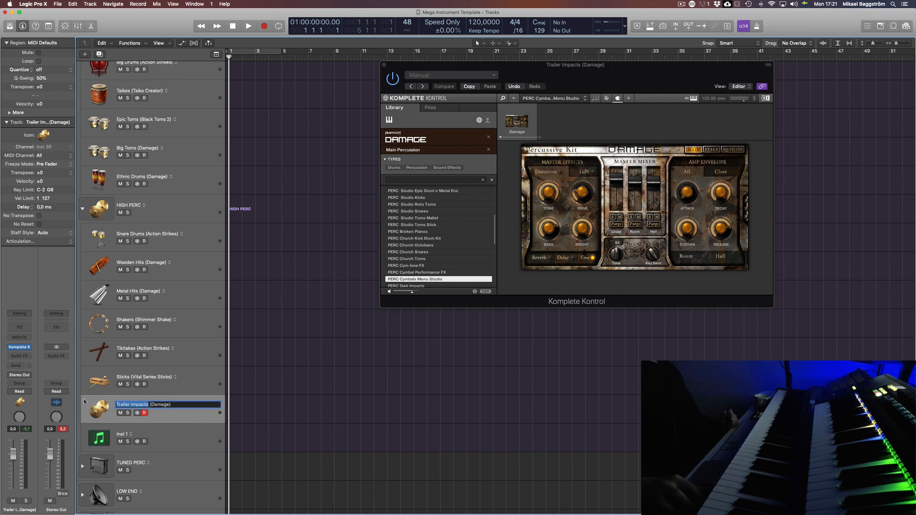
type("Cymbals")
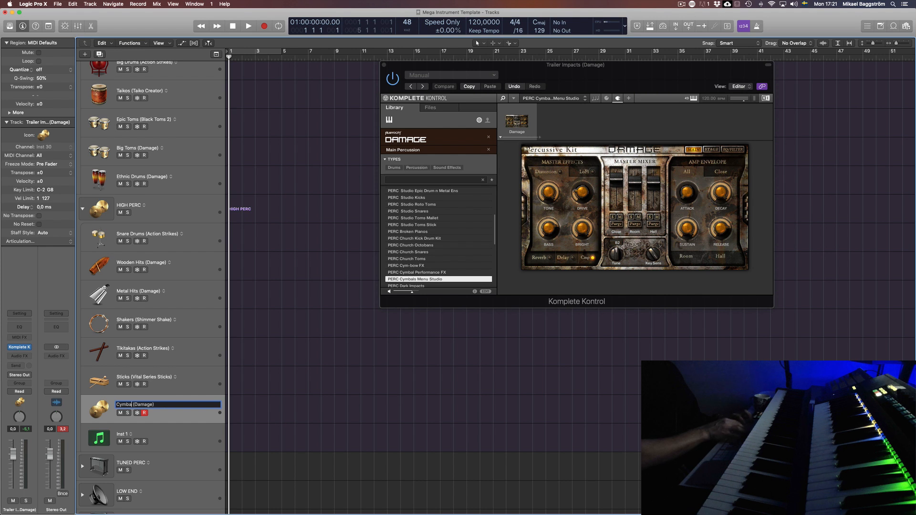
key("Return")
key("Up")
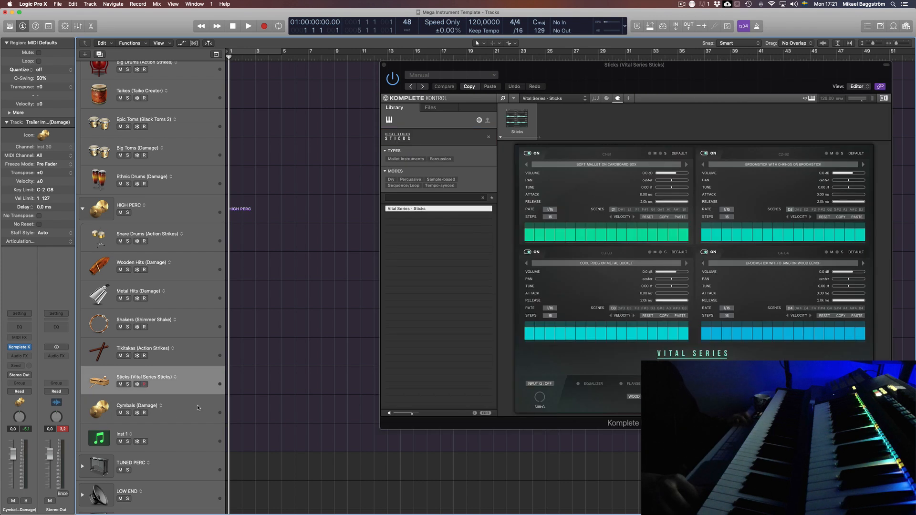
key("Down")
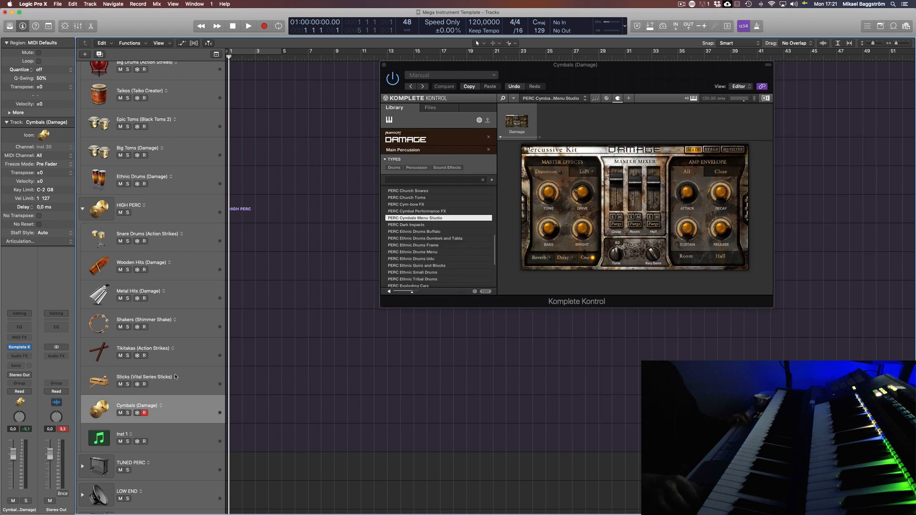
Duplicate the empty Inst 1 track in the HIGH PERC stack and load Kontakt 5 on the upper Inst 1 track.
left_click(179, 445)
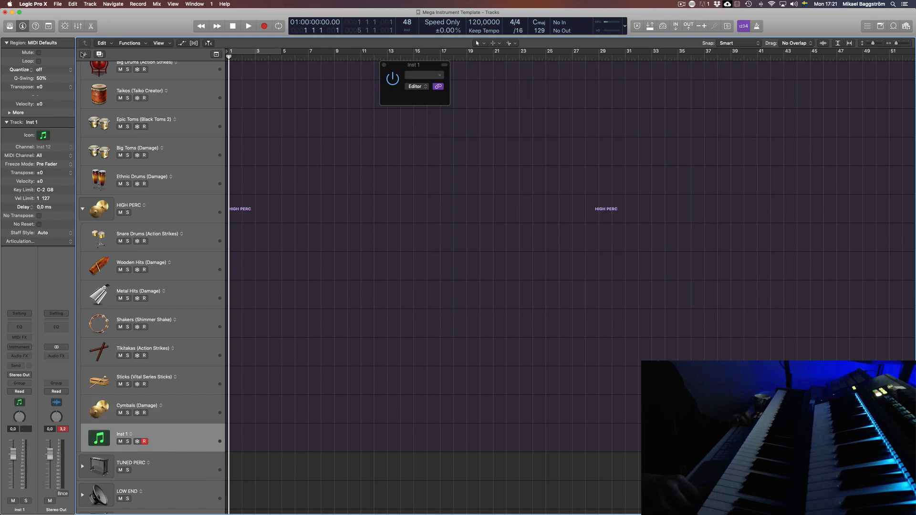
left_click(99, 55)
left_click(181, 444)
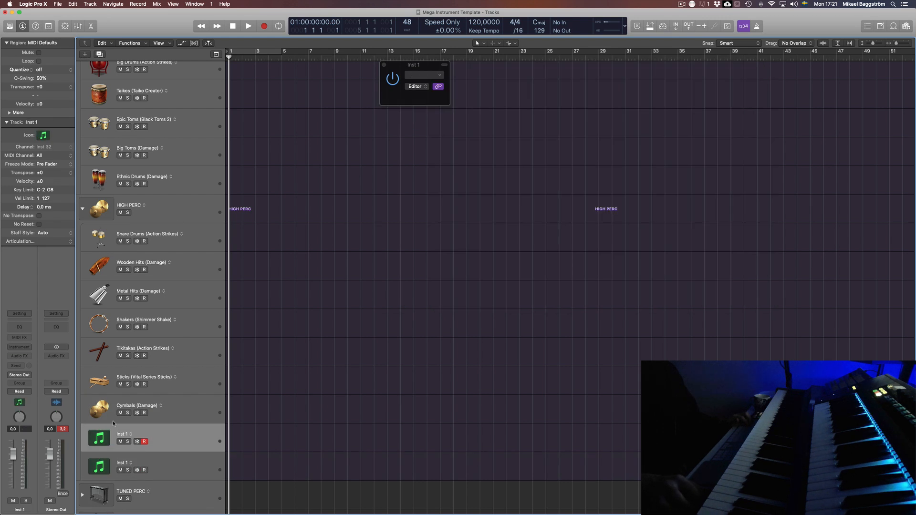
left_click(26, 350)
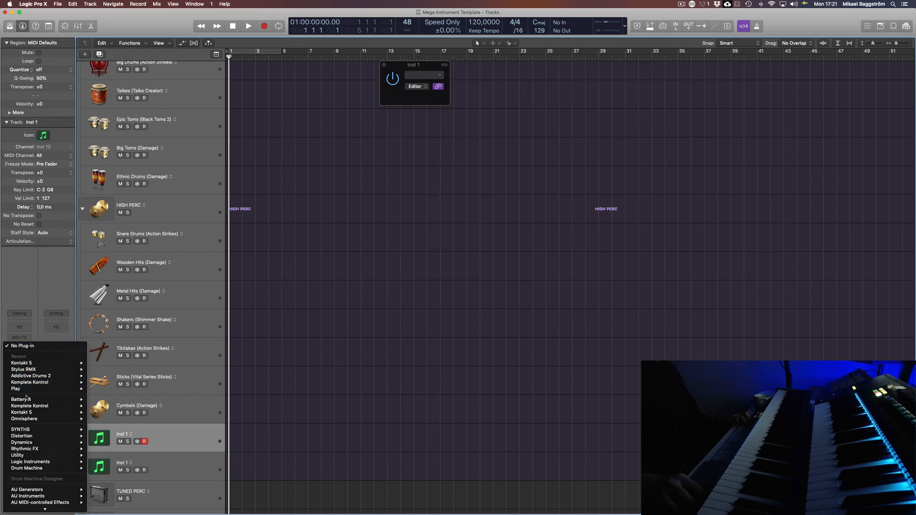
left_click(36, 413)
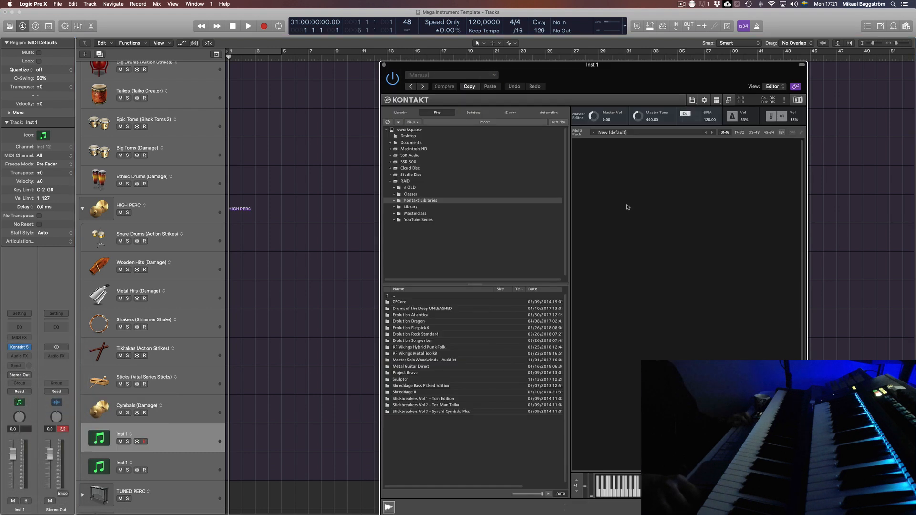
Browse Kontakt's file browser to the Sample Libraries folder on the SSD Audio drive.
left_click(410, 112)
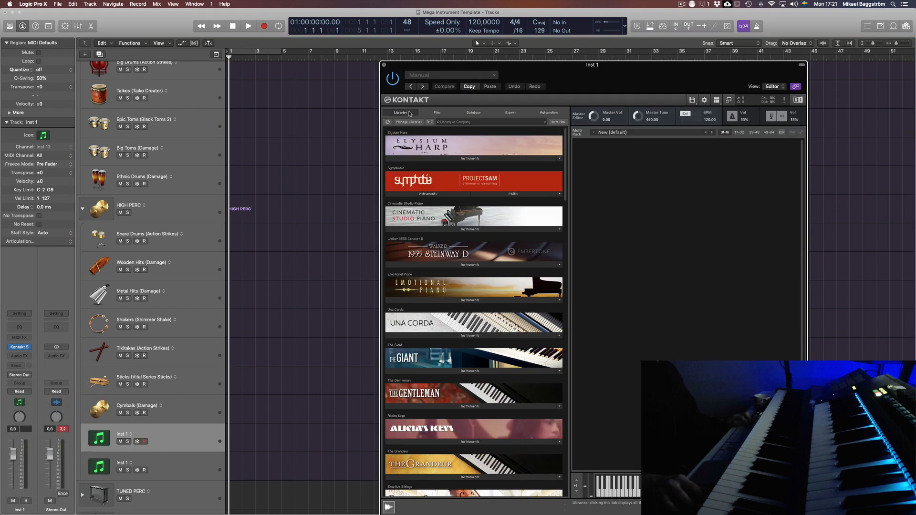
left_click(432, 113)
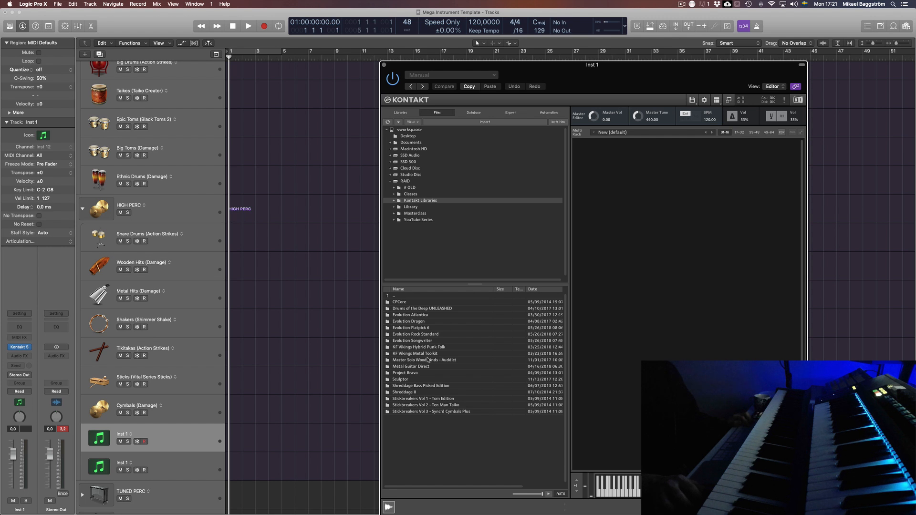
left_click(390, 155)
left_click(390, 155)
left_click(407, 162)
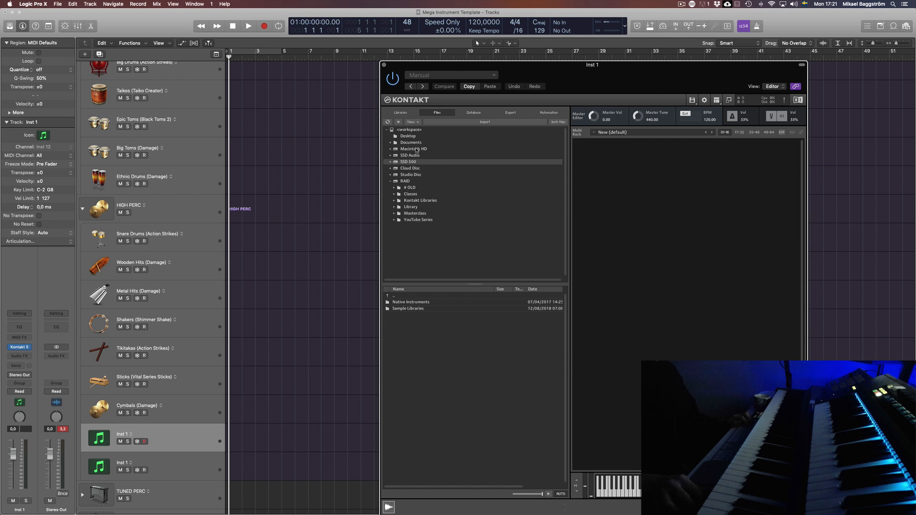
double_click(417, 309)
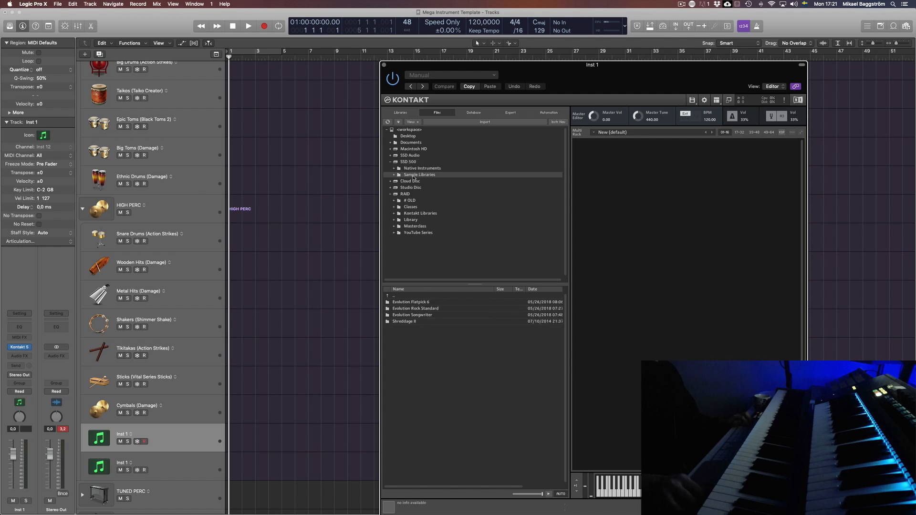
double_click(415, 156)
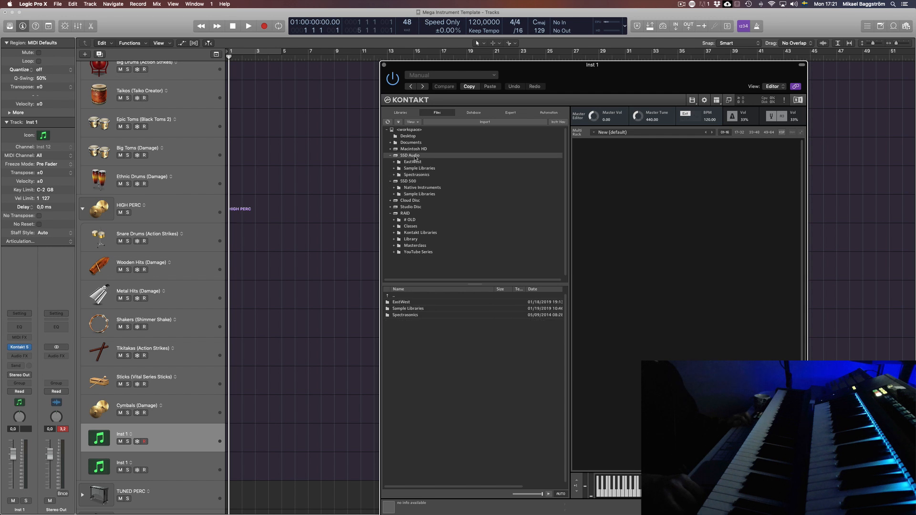
double_click(406, 308)
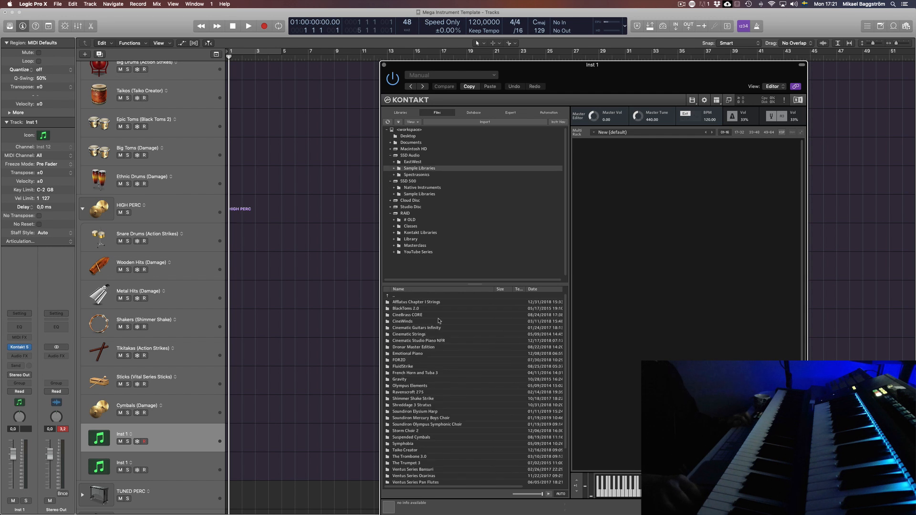
Load Suspended Cymbals.nki from the Suspended Cymbals library's Instrument folder into the Kontakt rack.
scroll(449, 391, "down", 3)
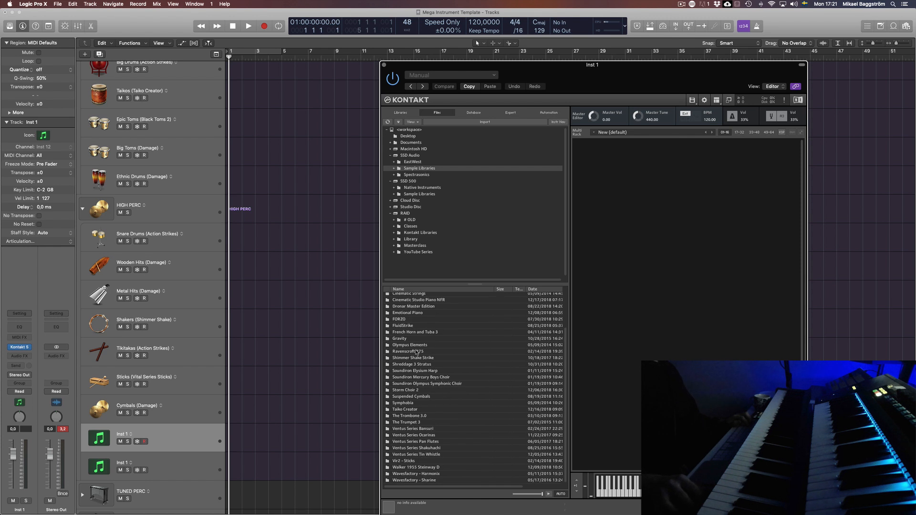
scroll(423, 337, "up", 3)
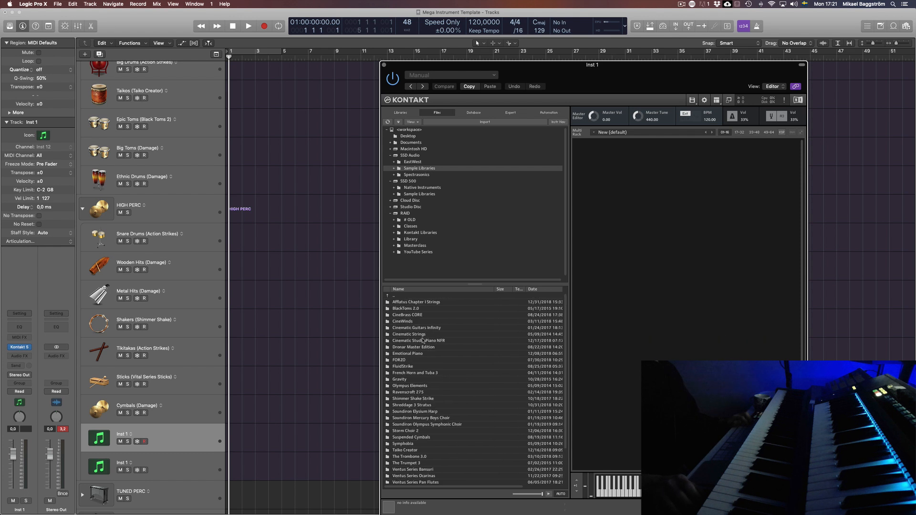
left_click(422, 437)
double_click(419, 437)
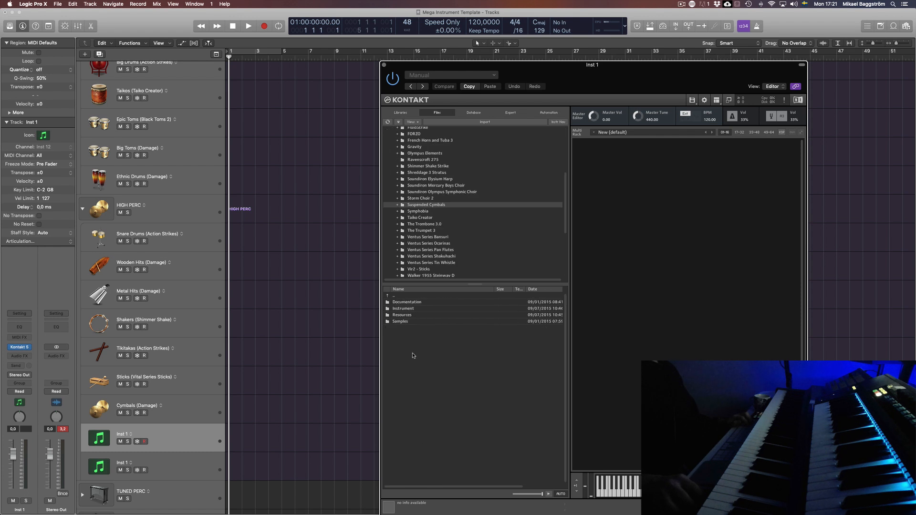
double_click(406, 308)
left_click(410, 303)
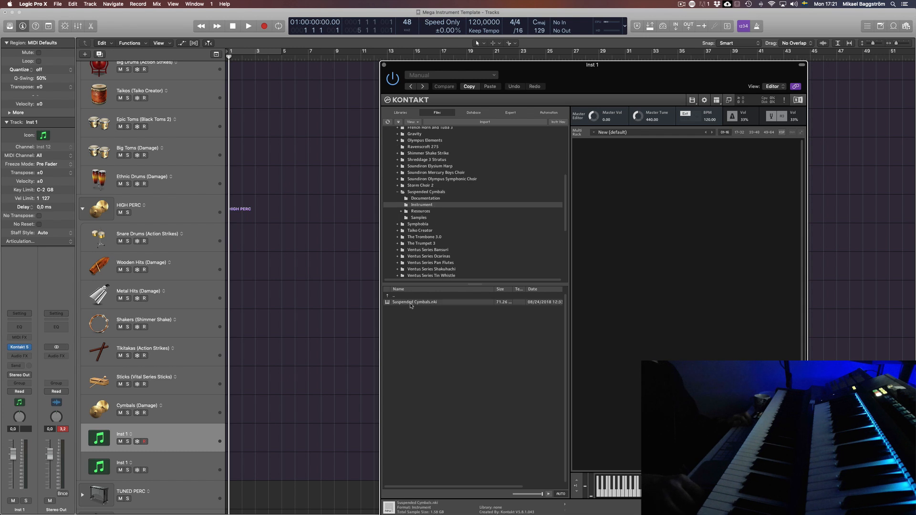
left_click_drag(410, 302, 763, 202)
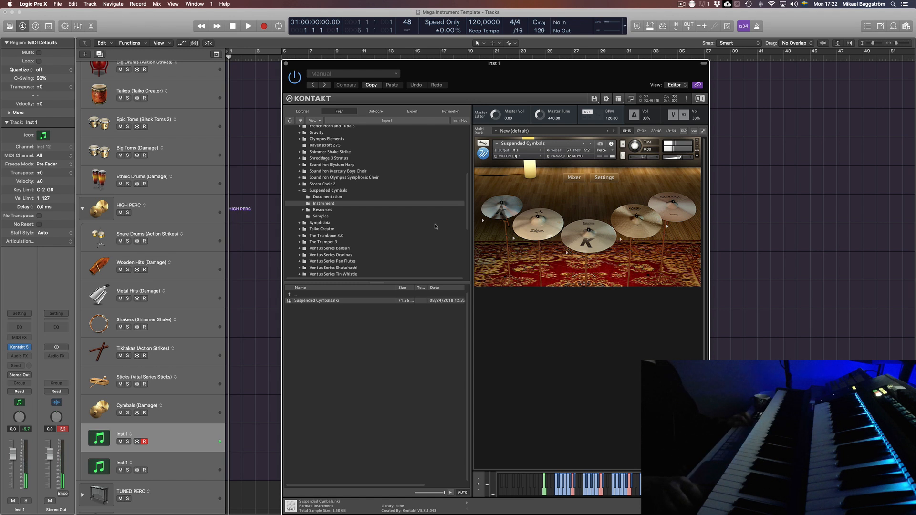
Move the Kontakt window clear of the track list and give the upper Inst 1 track the cymbals icon from the Percussion category.
scroll(327, 195, "up", 1)
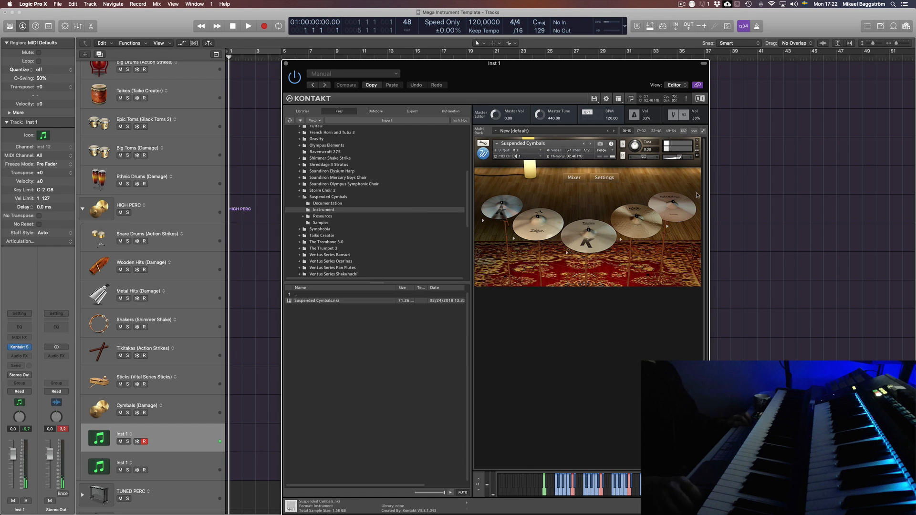
right_click(109, 438)
left_click_drag(546, 66, 809, 43)
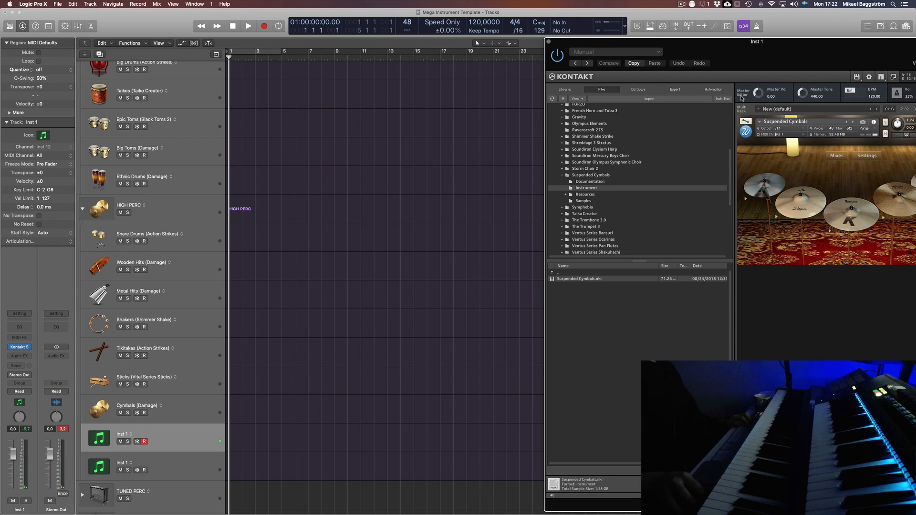
left_click_drag(742, 42, 594, 36)
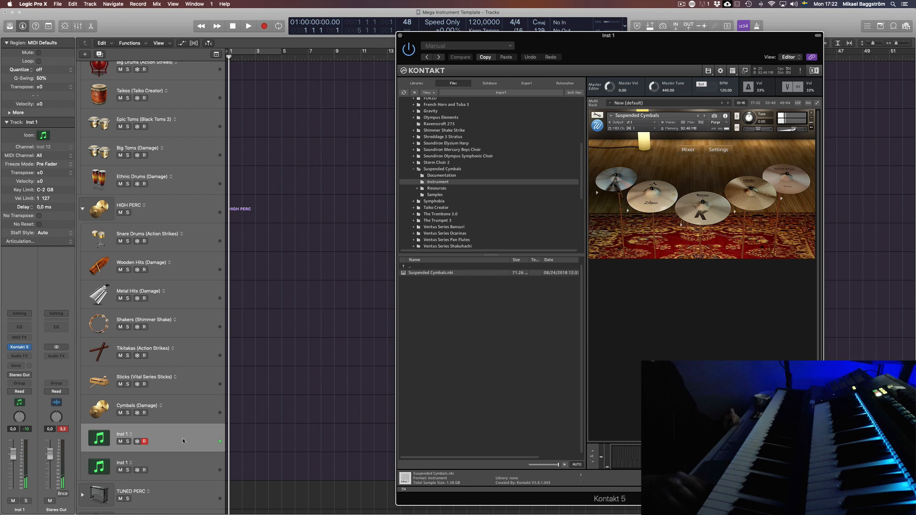
left_click(99, 439)
left_click(141, 371)
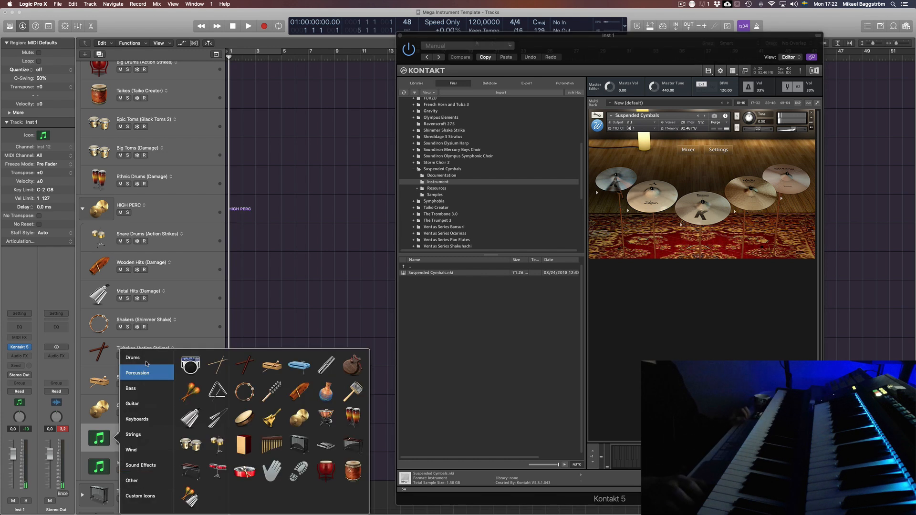
left_click(299, 418)
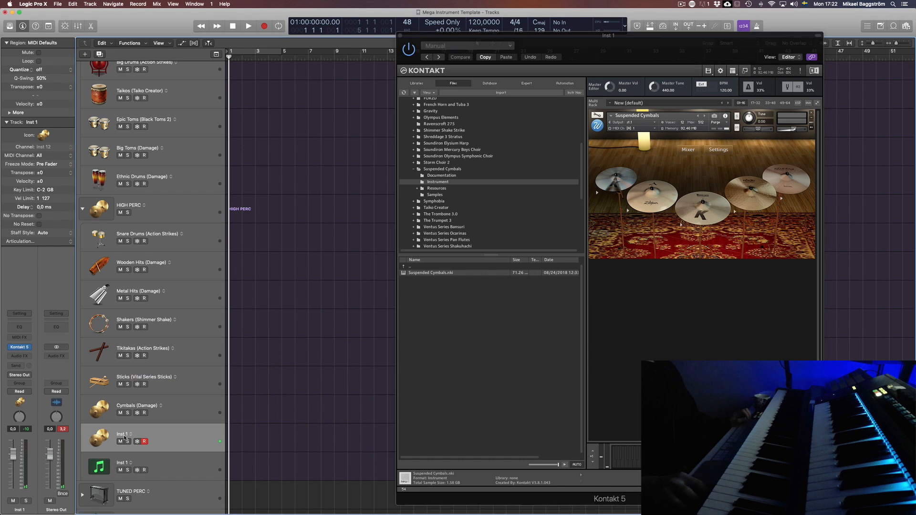
Rename the Inst 1 track holding the suspended cymbals as Cymbals (Suspended Cymbals).
double_click(123, 434)
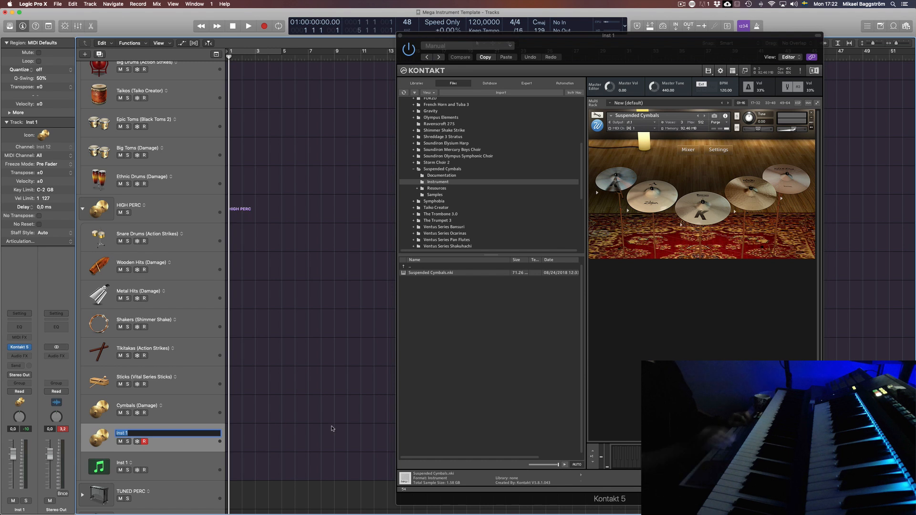
type("Cymbals")
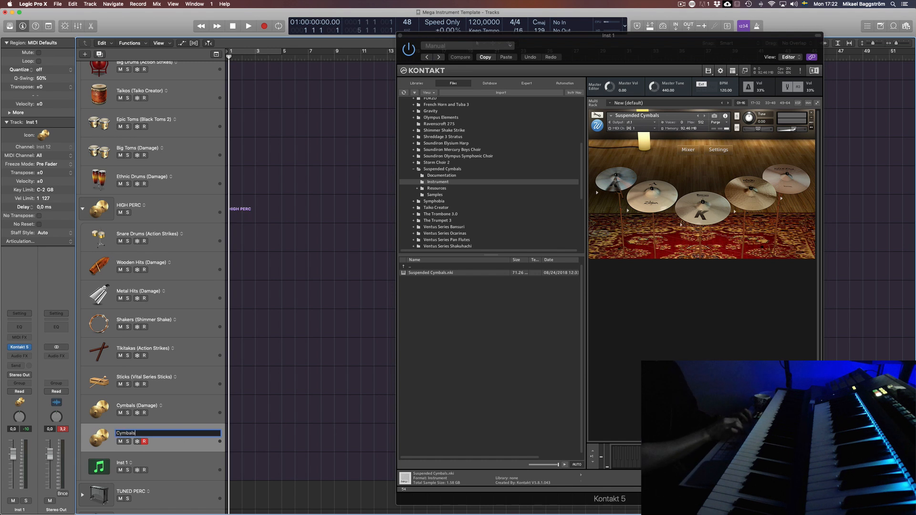
type(" (Suspended Cy")
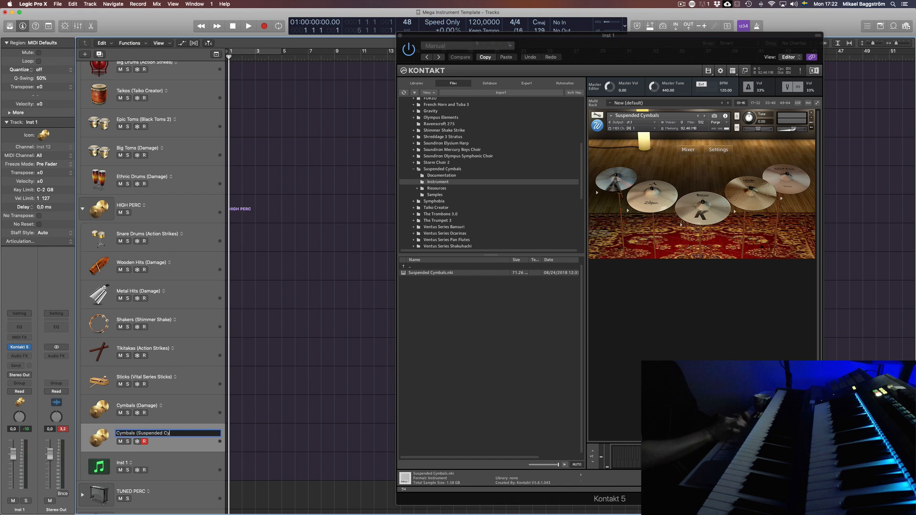
type("mbals)")
key("Return")
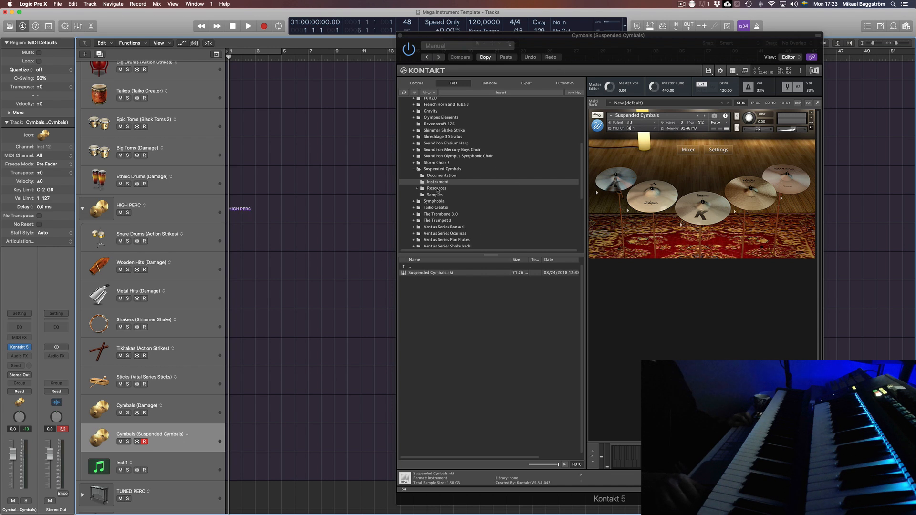
Collapse the Suspended Cymbals folder and look through the Sample Libraries list for further percussion libraries.
left_click(413, 168)
scroll(456, 221, "down", 1)
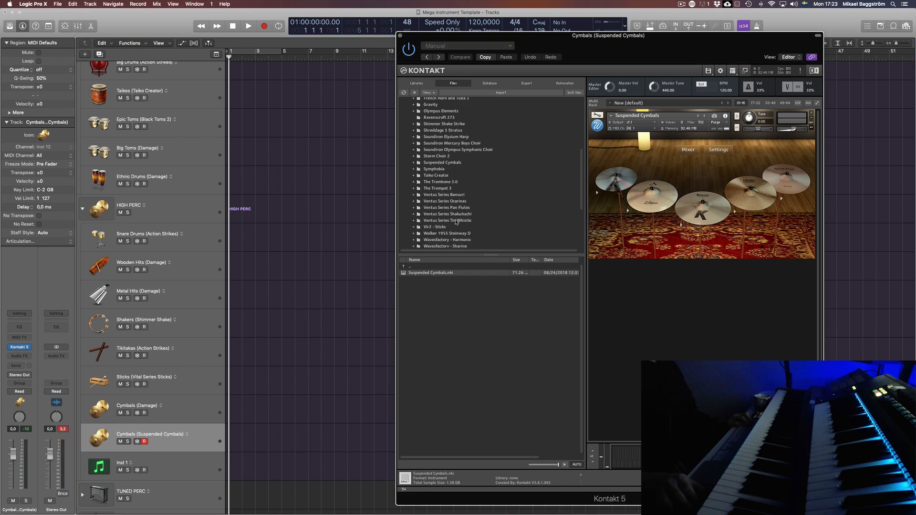
scroll(456, 221, "down", 5)
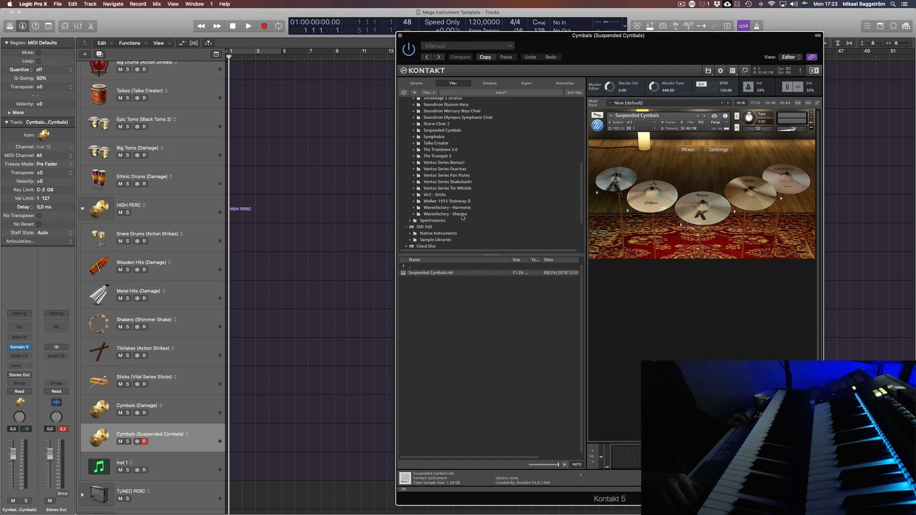
scroll(462, 217, "up", 4)
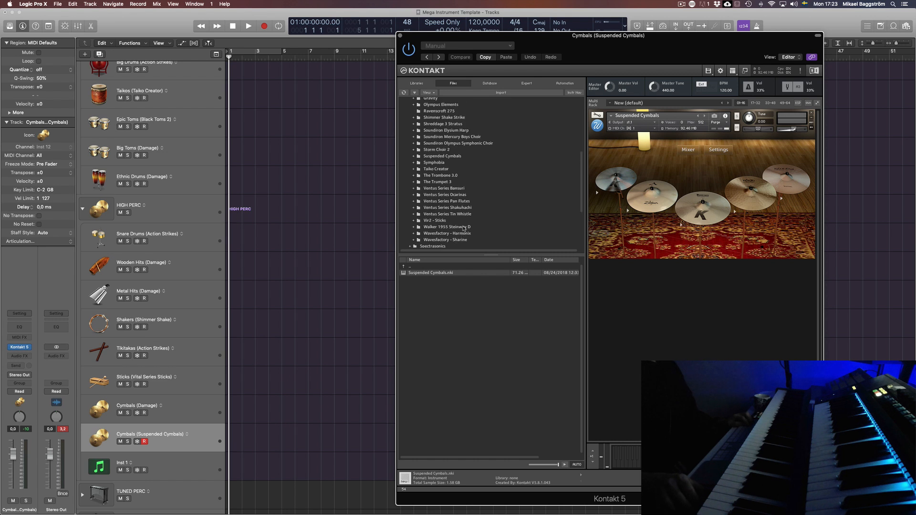
scroll(463, 228, "up", 1)
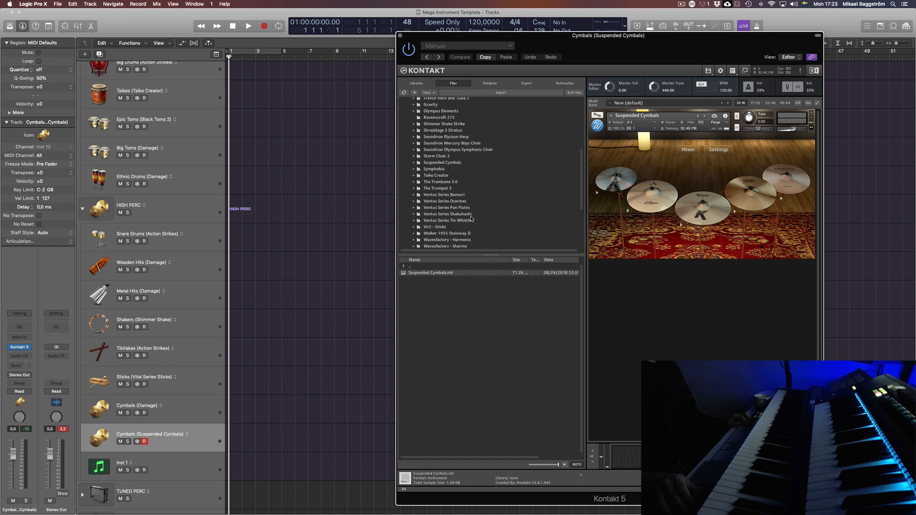
scroll(465, 200, "up", 9)
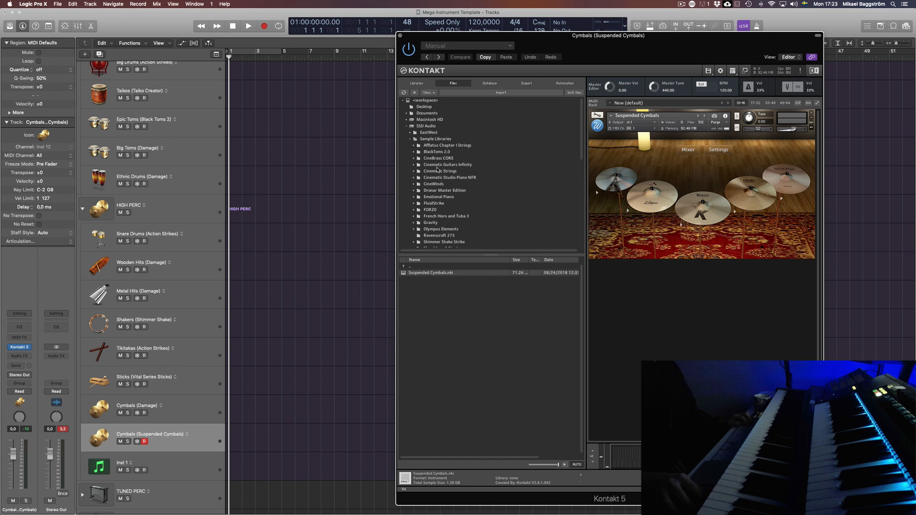
scroll(449, 209, "down", 3)
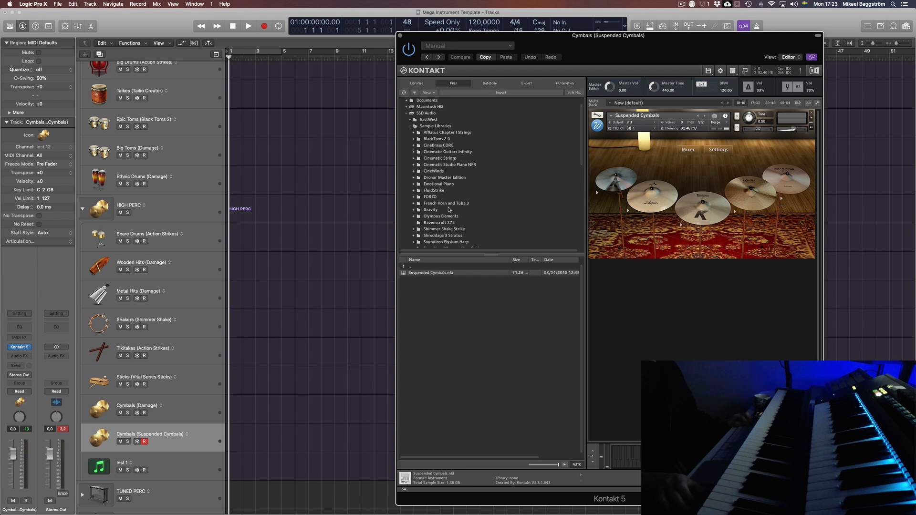
scroll(448, 209, "down", 2)
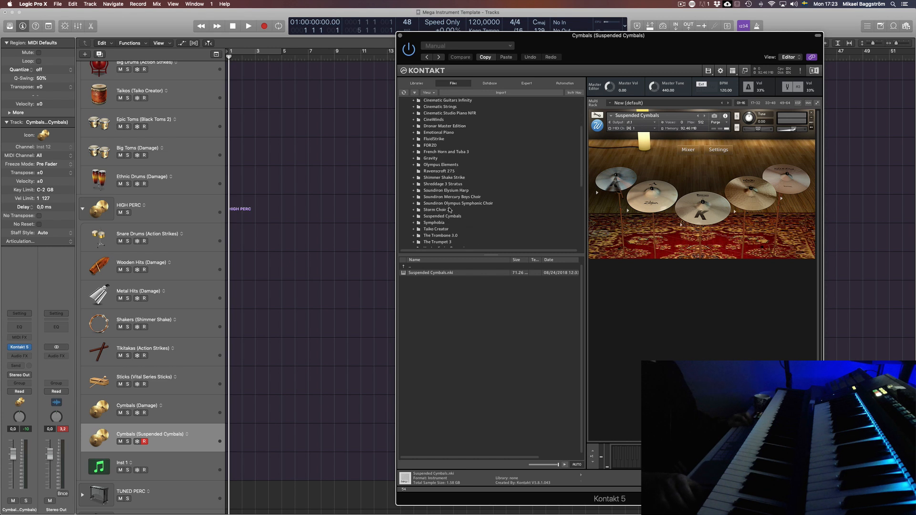
scroll(456, 211, "down", 1)
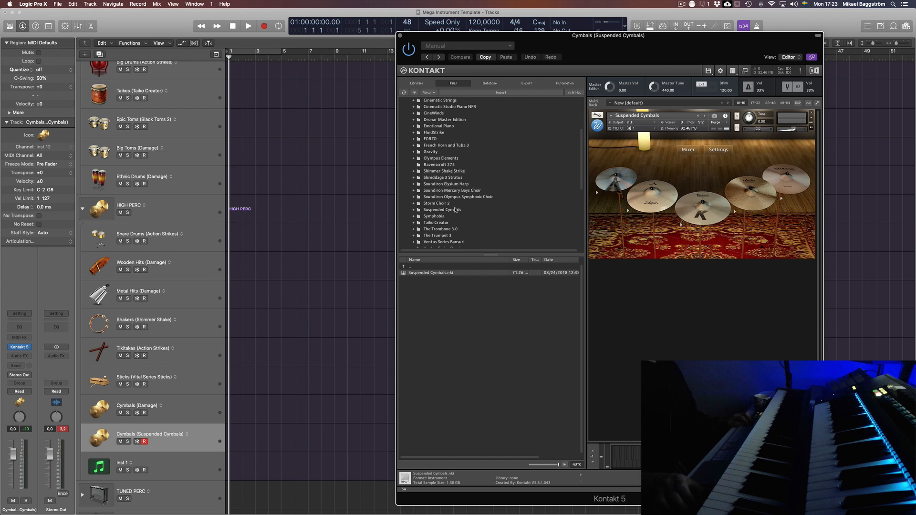
scroll(456, 210, "down", 1)
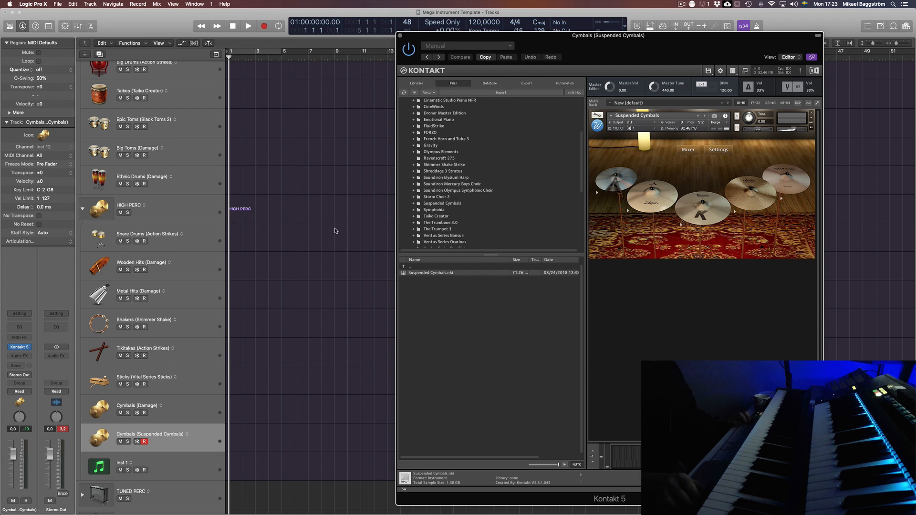
Hide the open plug-in window and collapse the HIGH PERC and LOW PERC stacks.
left_click(313, 243)
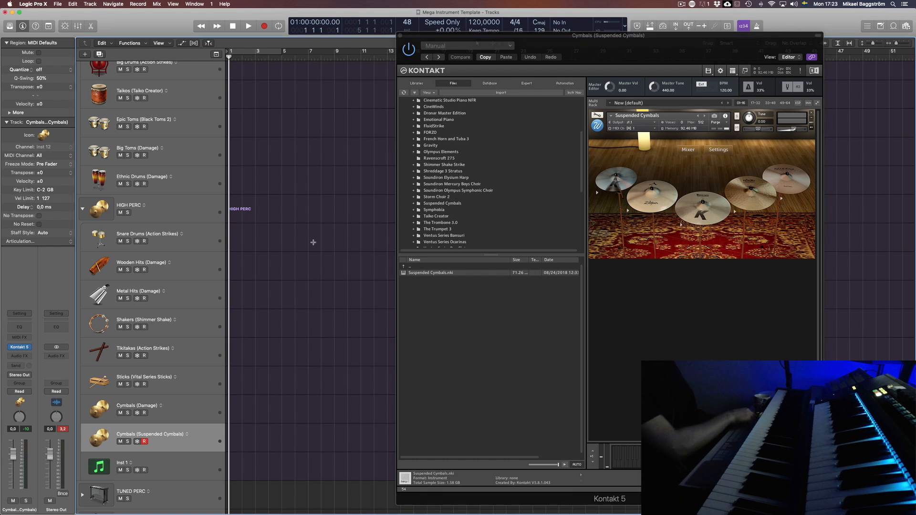
key("v")
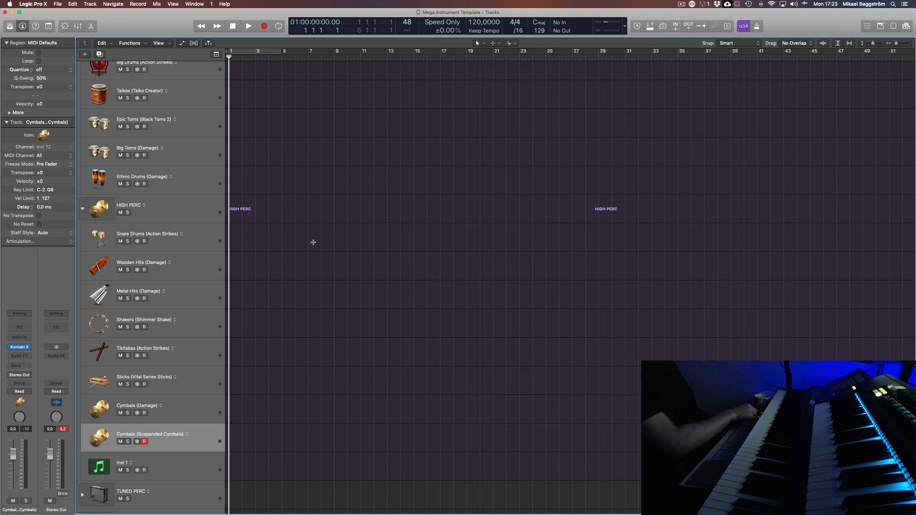
left_click(82, 209)
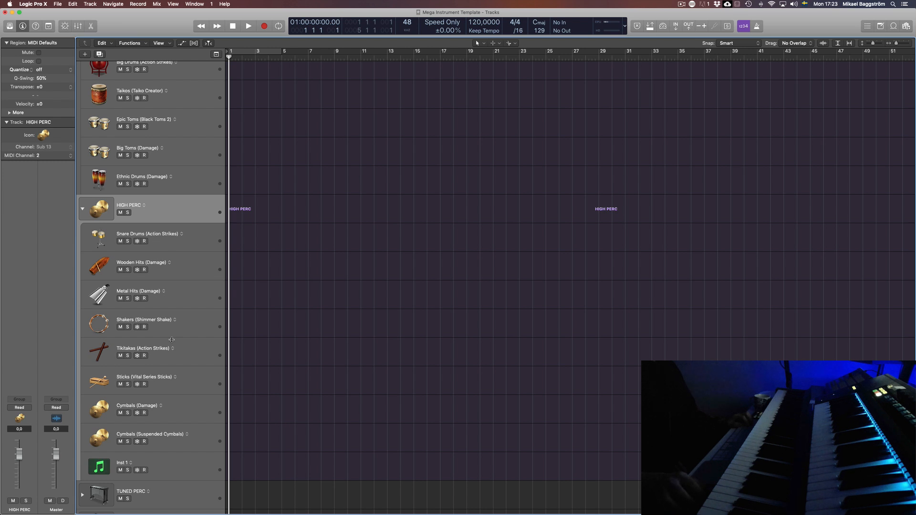
left_click(81, 210)
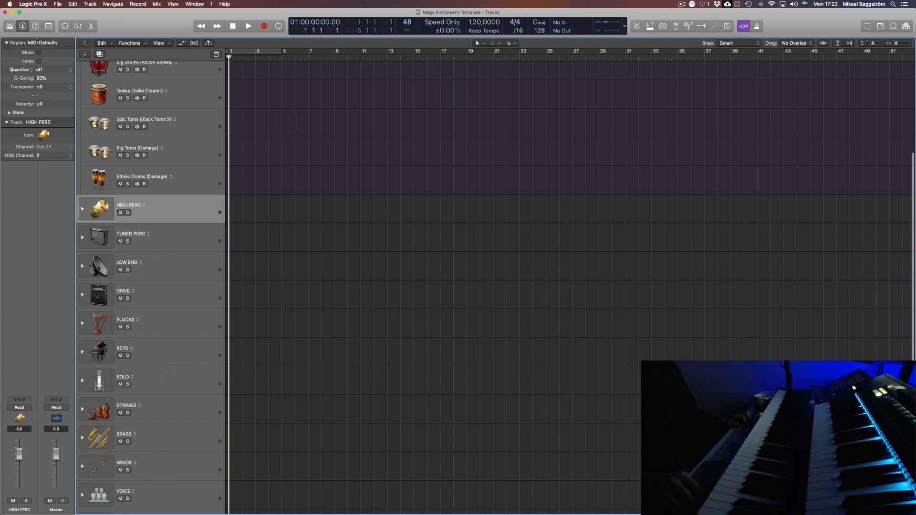
scroll(81, 107, "up", 3)
left_click(82, 105)
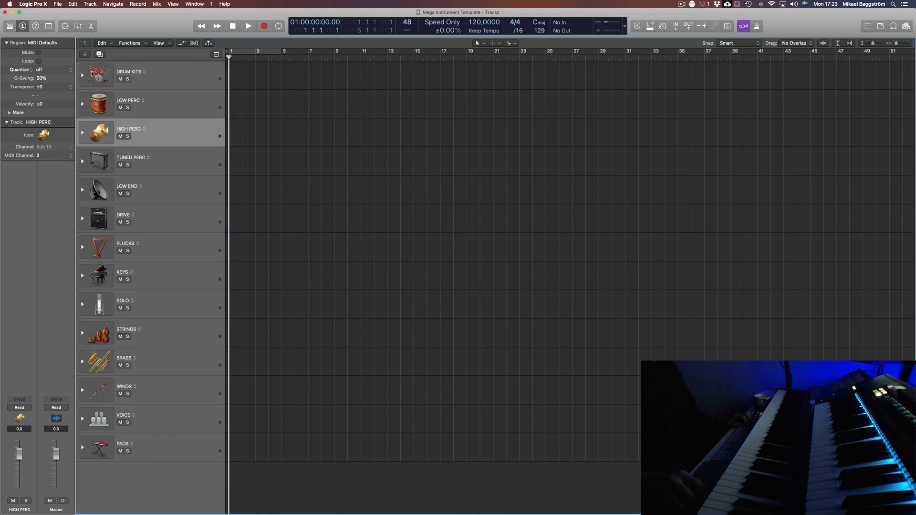
Expand the TUNED PERC stack and examine the Fluid Strike solo presets on the Mallets track.
left_click(82, 163)
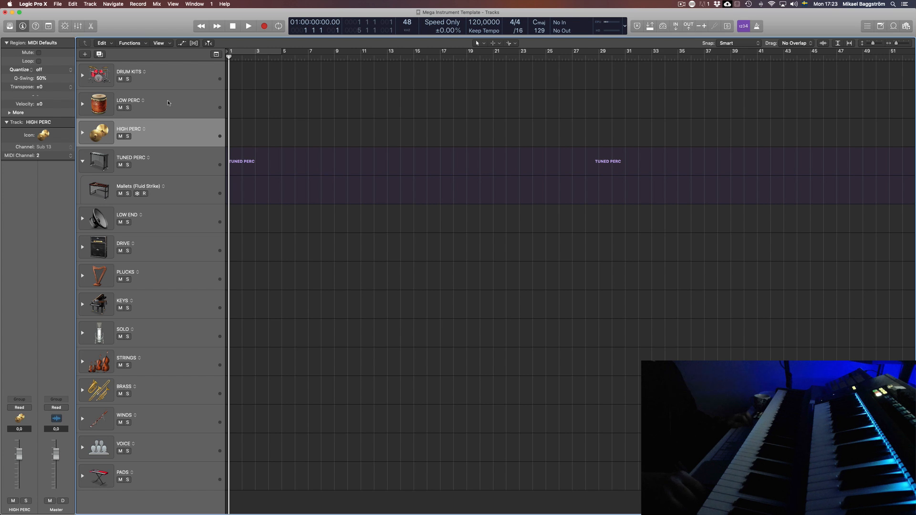
left_click(181, 189)
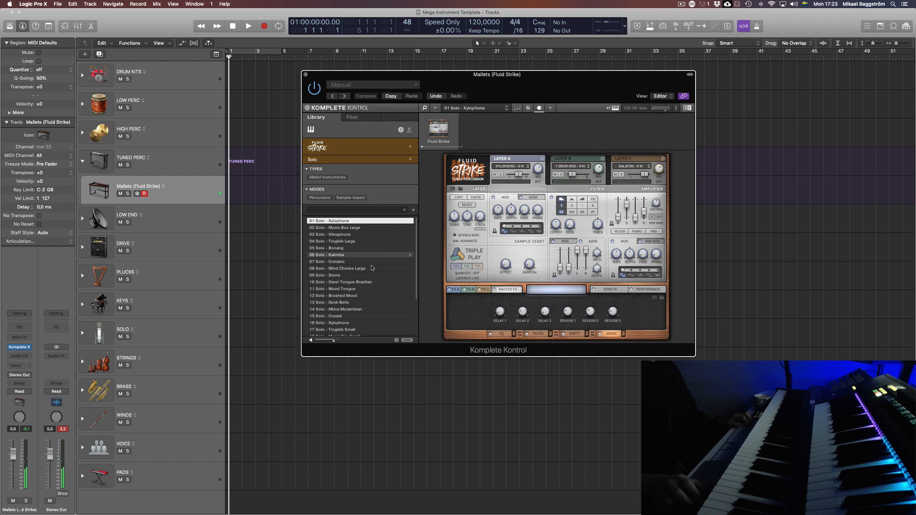
scroll(367, 272, "down", 4)
scroll(364, 272, "up", 4)
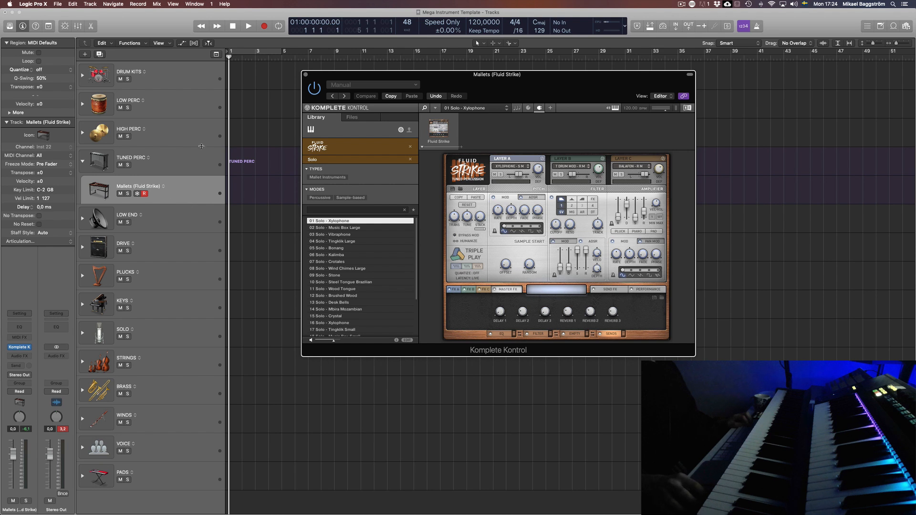
left_click(190, 165)
left_click(188, 184)
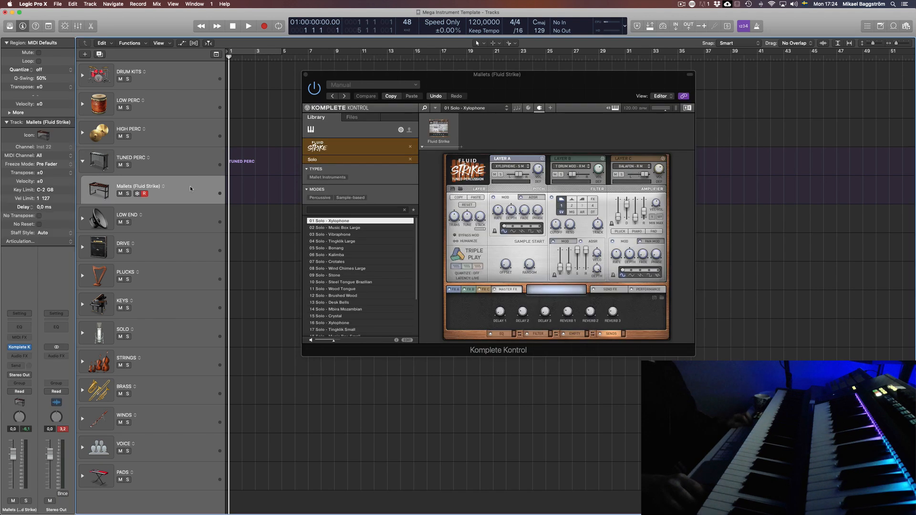
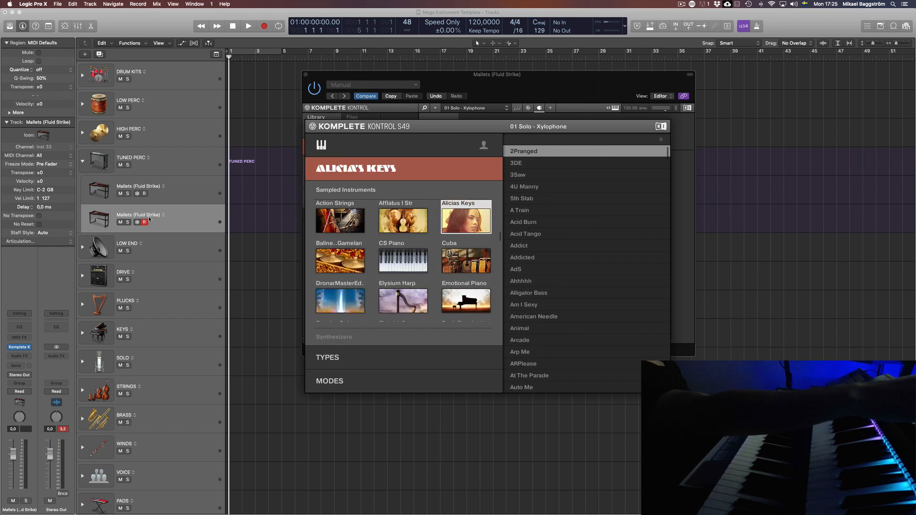
Replace the lower Mallets (Fluid Strike) track's instrument with Kontakt 5 and show its library list.
left_click(32, 350)
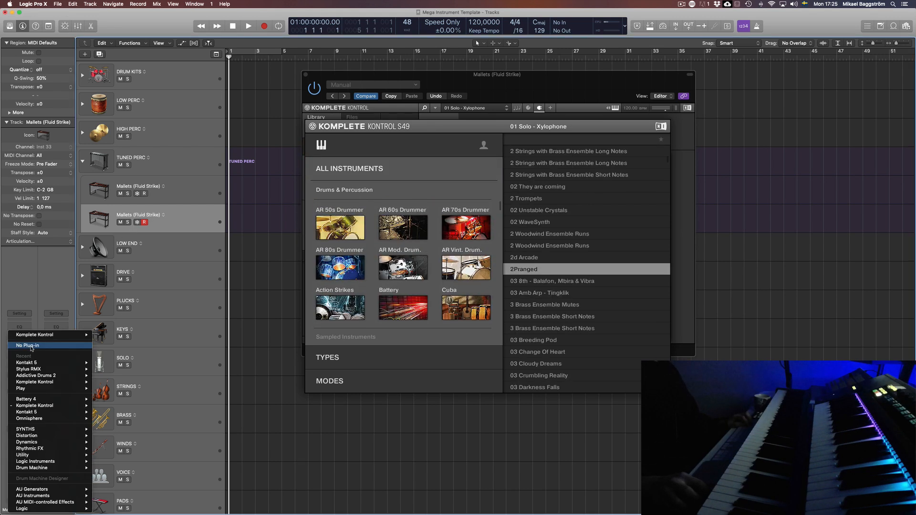
left_click(136, 275)
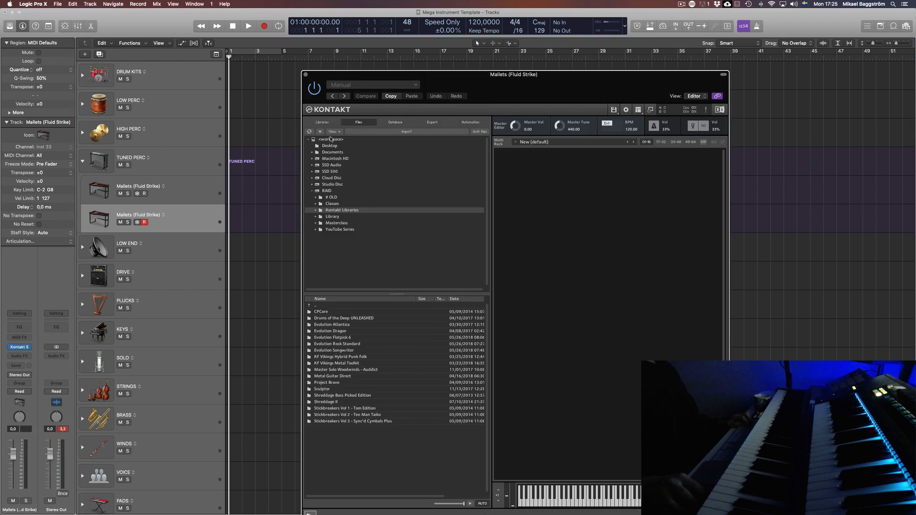
left_click(322, 122)
Look through Kontakt's libraries for tuned percussion and examine the Kinetic Metal instrument list.
scroll(427, 310, "down", 10)
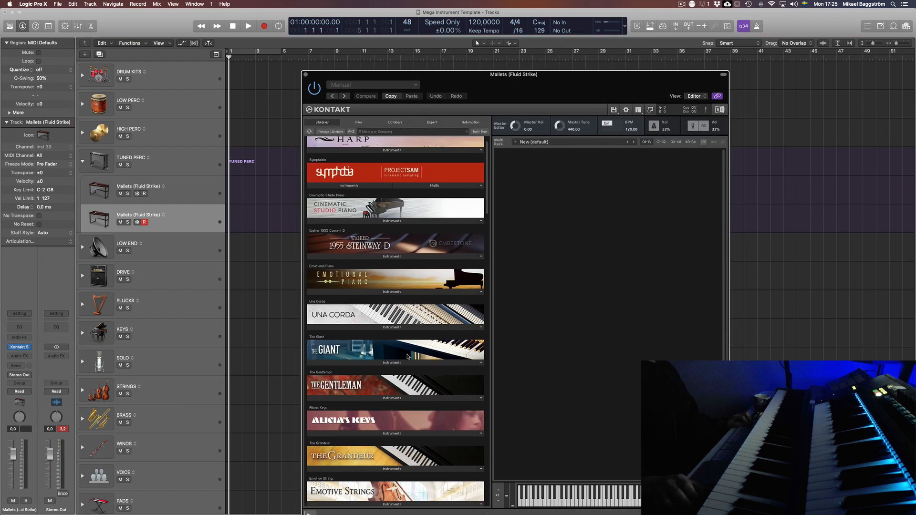
scroll(444, 371, "down", 10)
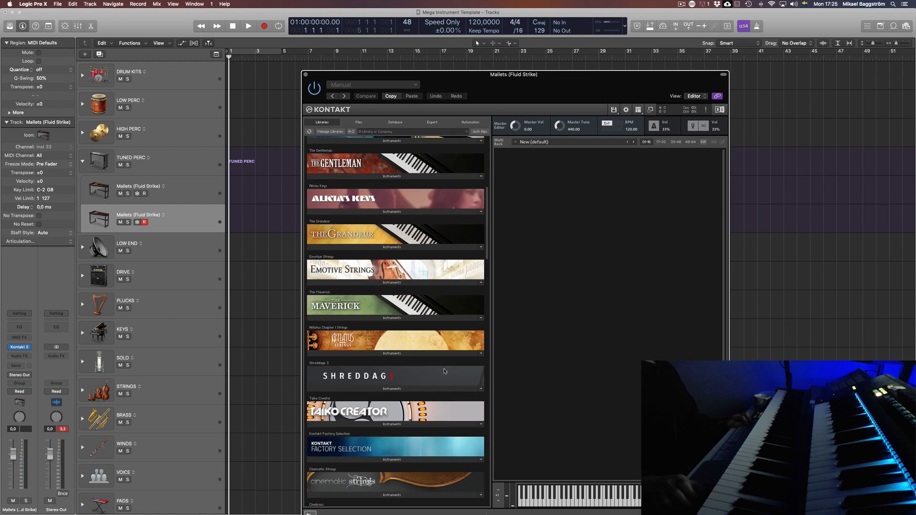
scroll(444, 371, "down", 6)
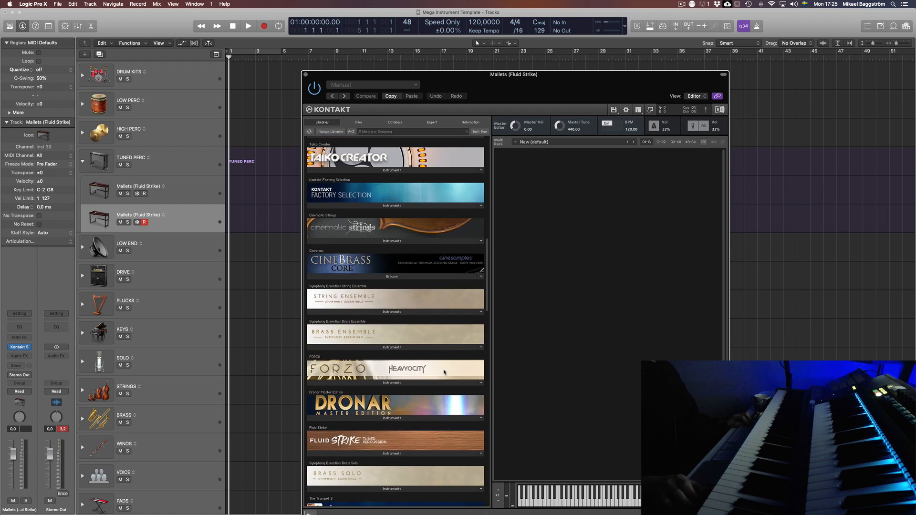
scroll(444, 372, "down", 4)
scroll(403, 406, "down", 2)
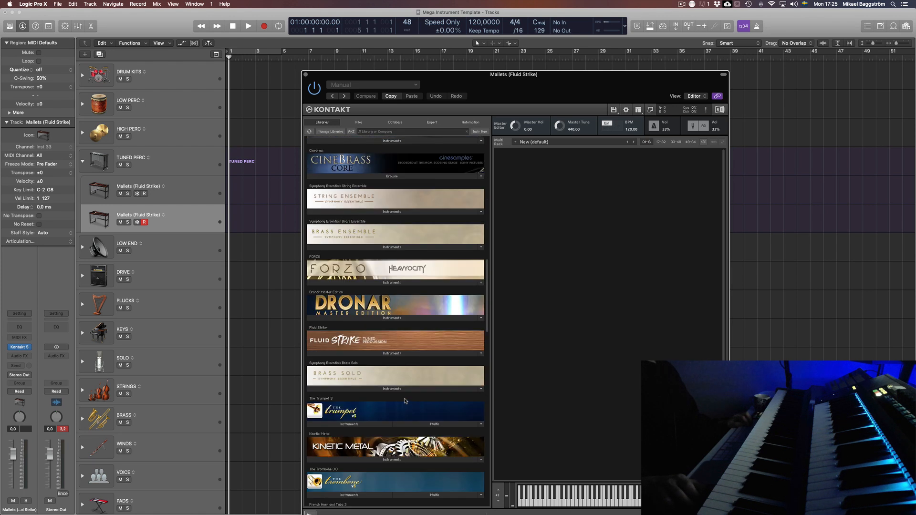
scroll(406, 365, "down", 5)
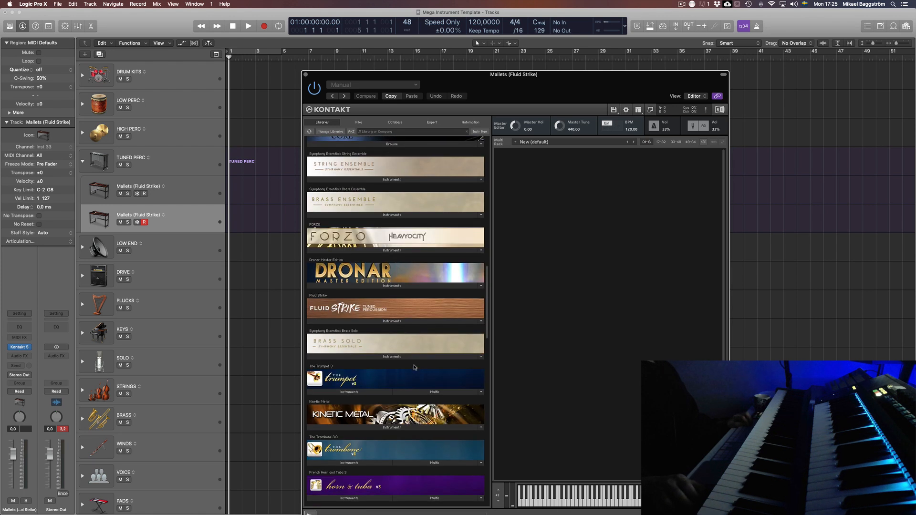
scroll(415, 369, "down", 4)
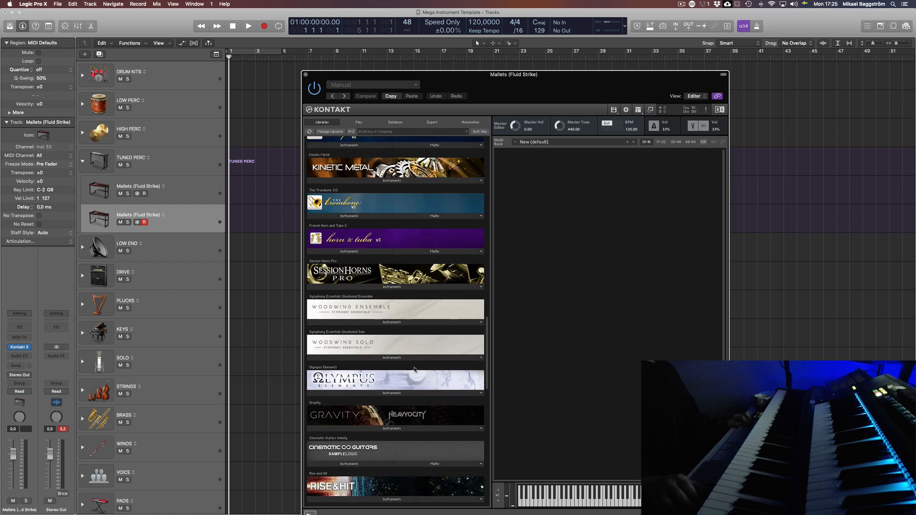
scroll(414, 370, "up", 1)
left_click(355, 202)
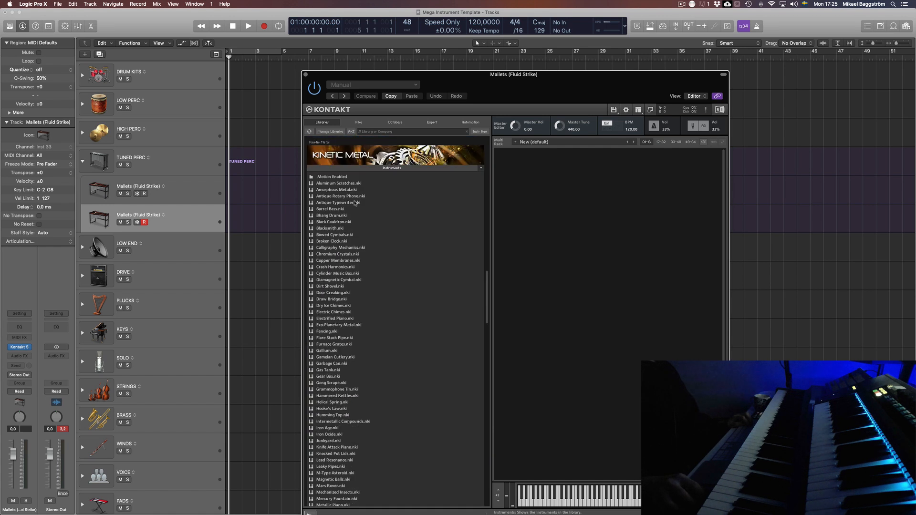
left_click(381, 168)
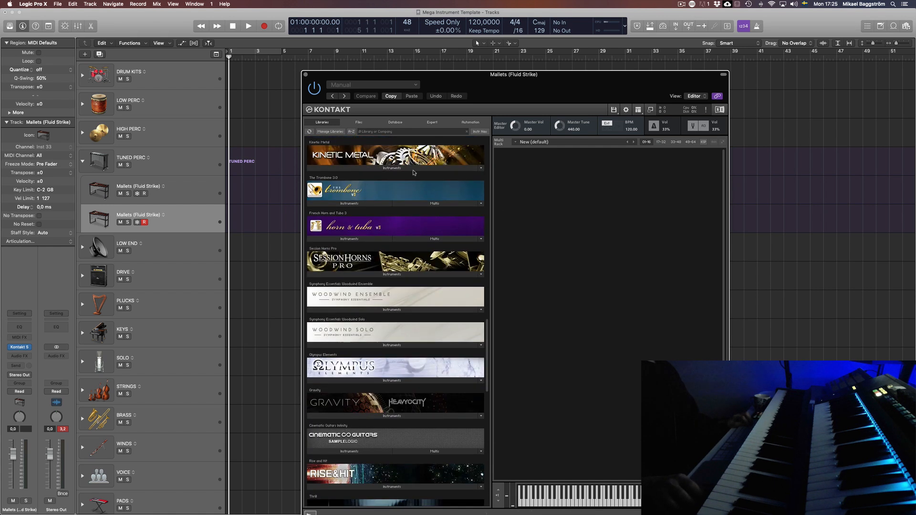
Move the Kinetic Metal track out of the TUNED PERC stack to below PADS and give it the blue audio waveform icon from the Other category.
left_click(184, 193)
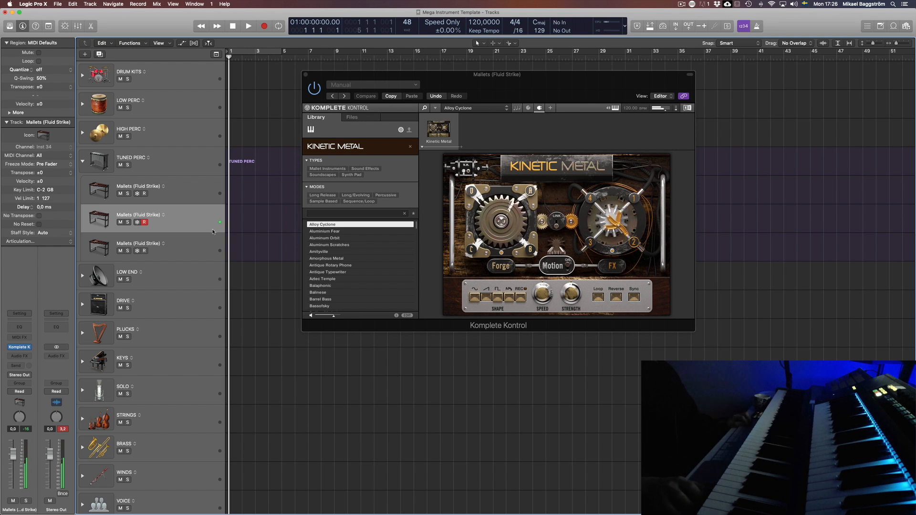
left_click_drag(212, 232, 190, 491)
left_click(101, 481)
mouse_move(130, 492)
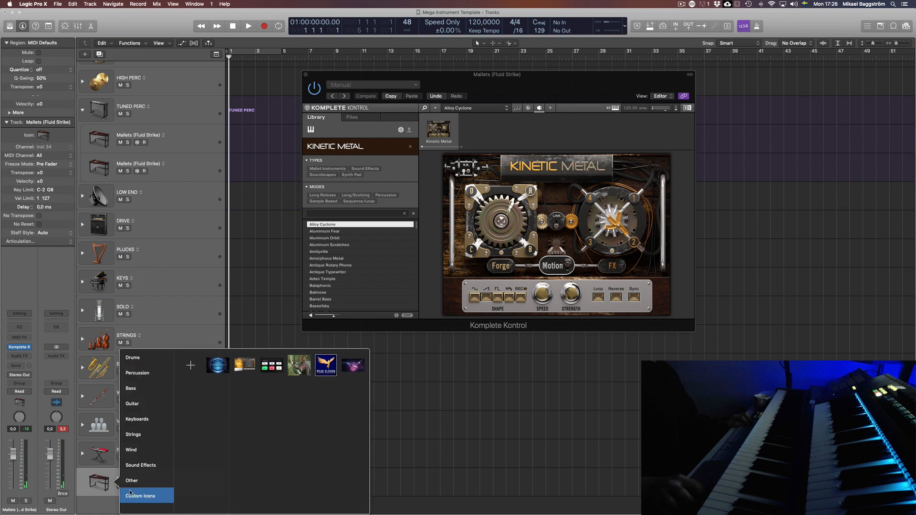
mouse_move(153, 480)
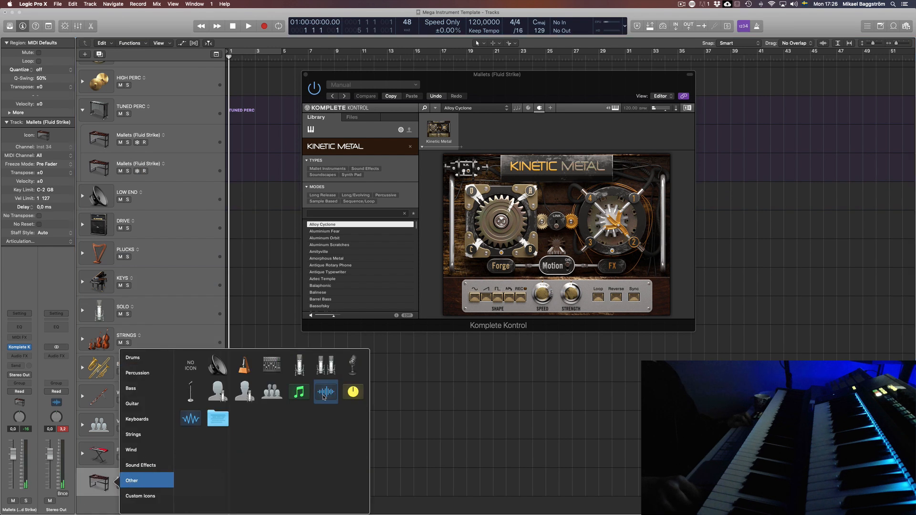
left_click(324, 396)
Rename the Kinetic Metal track below PADS as Rhythmic Texture (Fluid Strike).
double_click(124, 478)
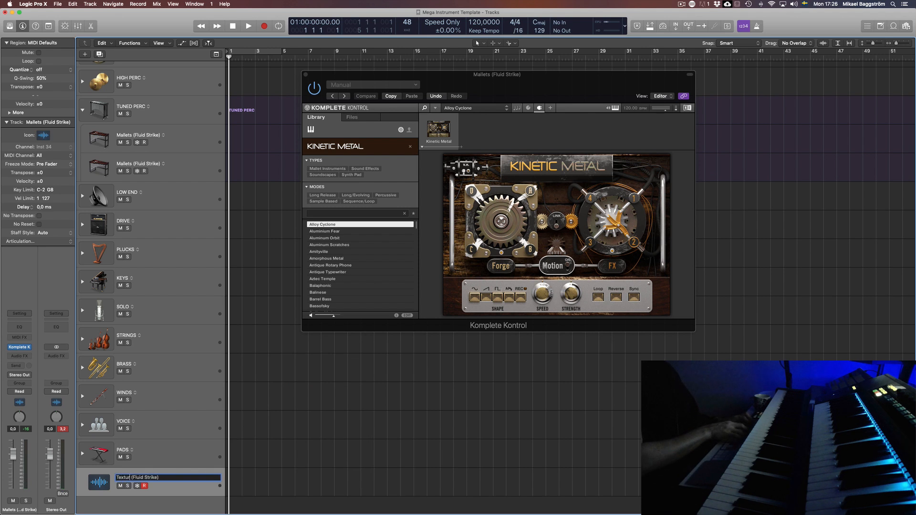
type("Rhyth")
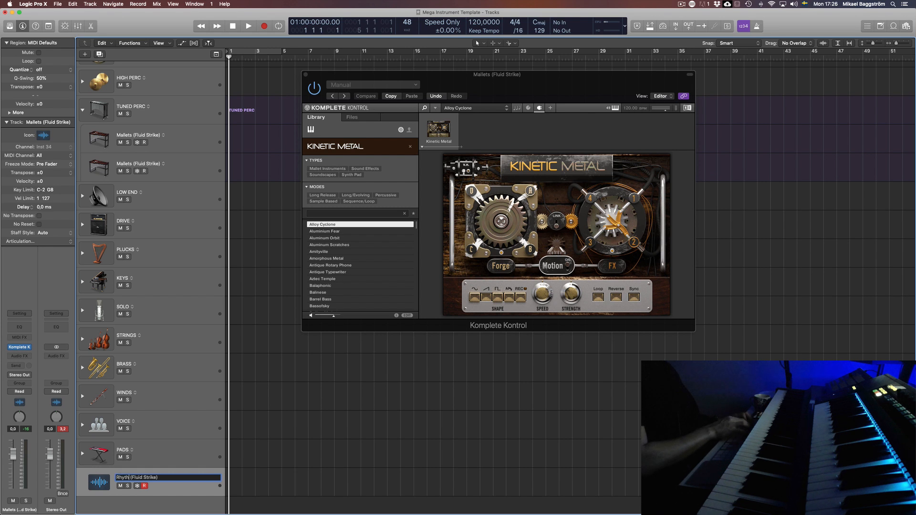
type("mic Texture")
key("Return")
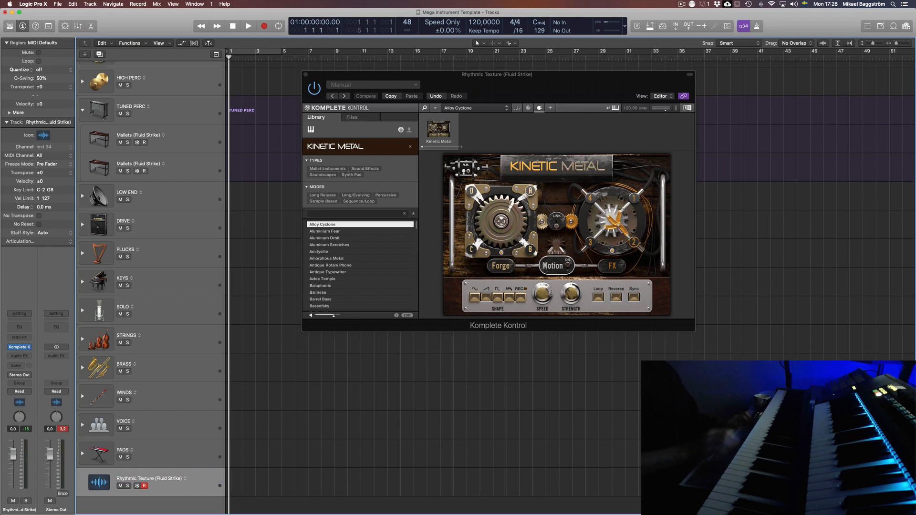
Rename the track below PADS as Rhythmic Texture (Kinetic Metal).
double_click(168, 478)
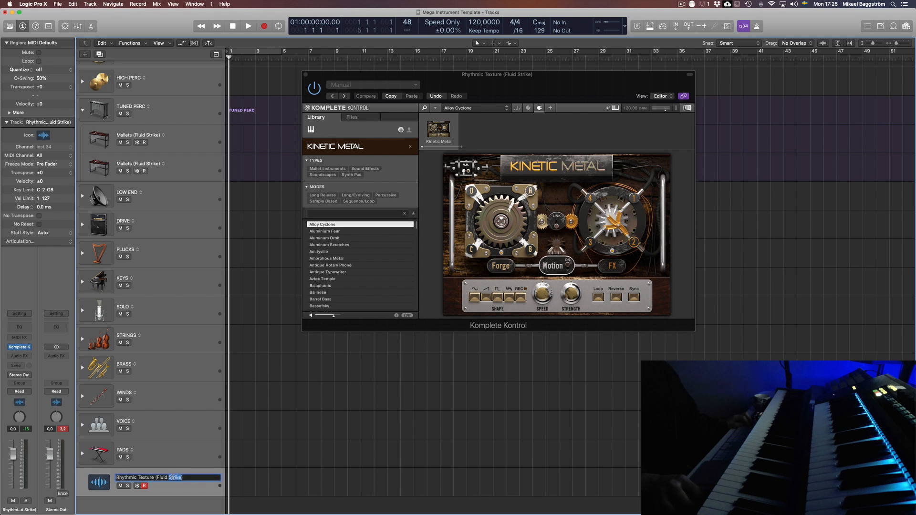
type("Kin")
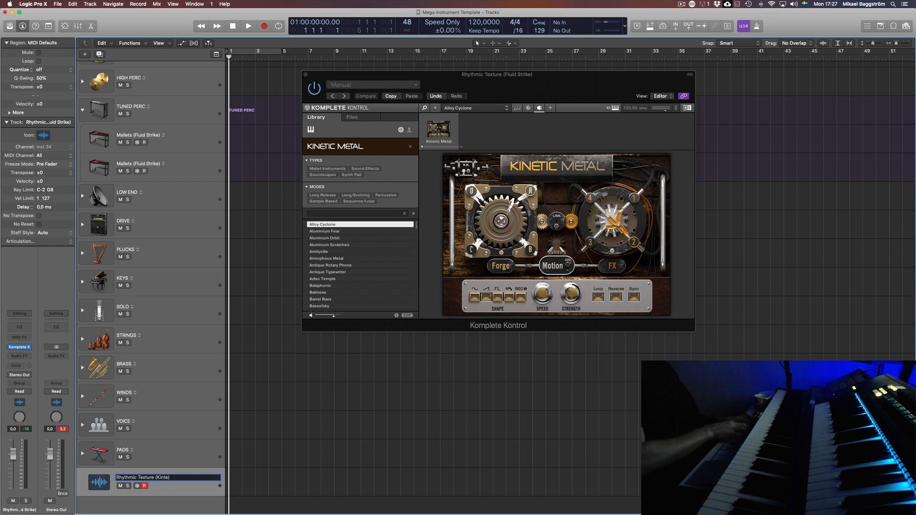
type("etic Metal")
key("Return")
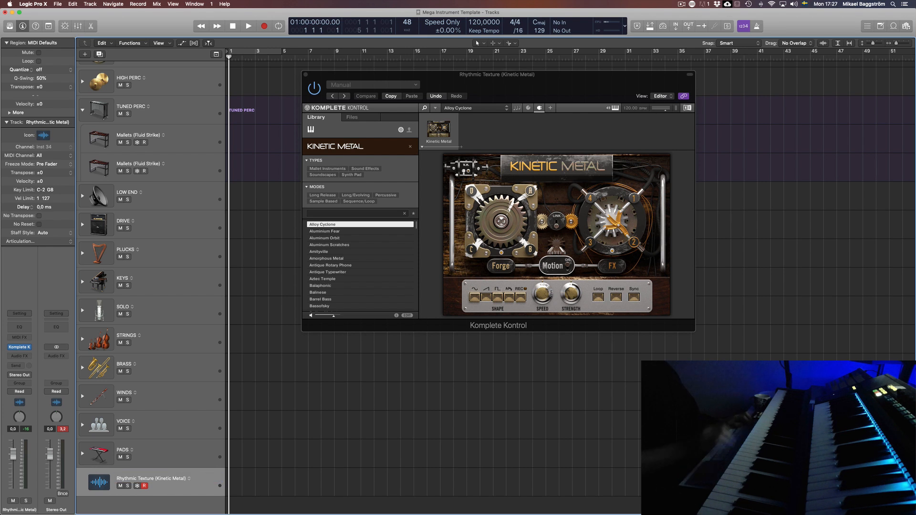
Move the Rhythmic Texture (Kinetic Metal) track into the PADS stack and collapse the stack.
left_click(82, 459)
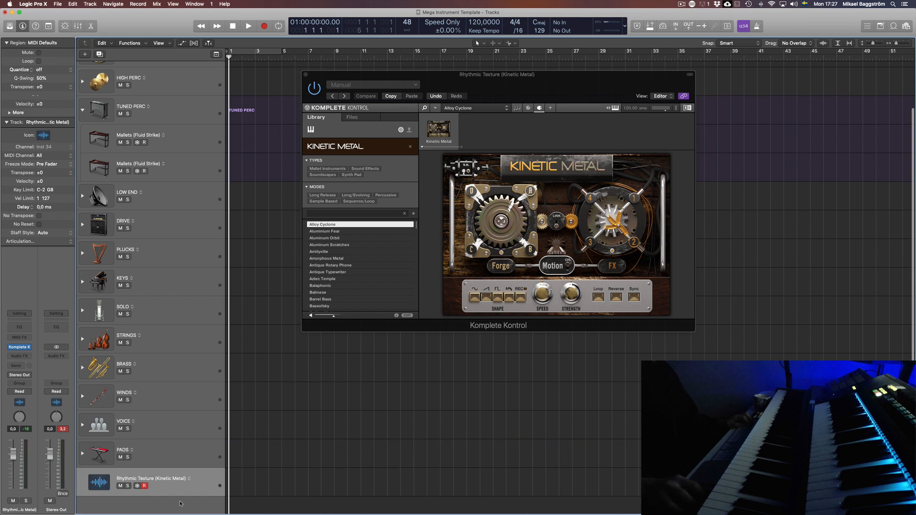
left_click_drag(175, 476, 174, 460)
left_click(83, 438)
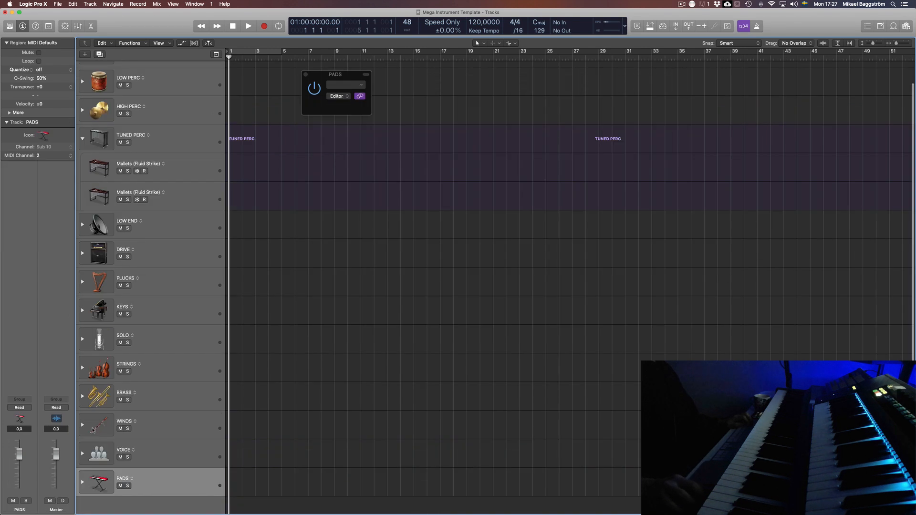
Select the lower Mallets (Fluid Strike) track and look through its Kontakt library list for another tuned percussion source.
left_click(186, 194)
scroll(433, 315, "down", 2)
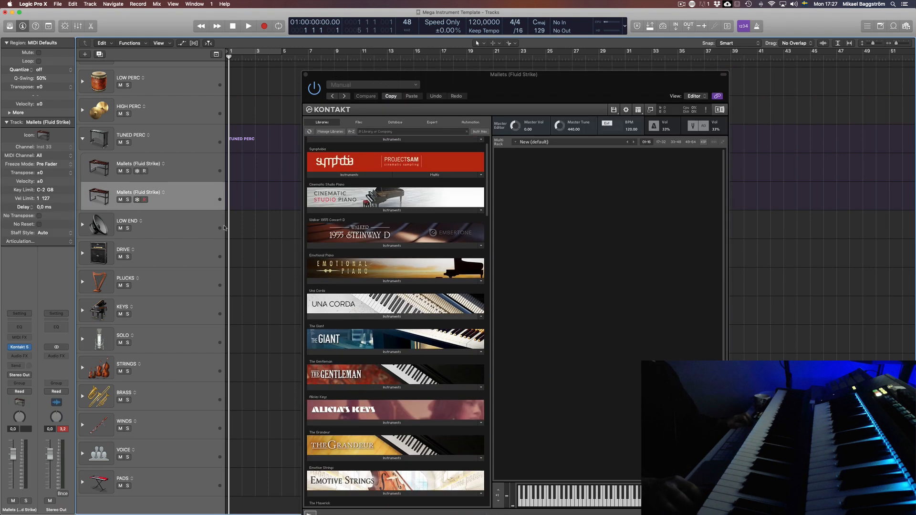
scroll(439, 295, "down", 20)
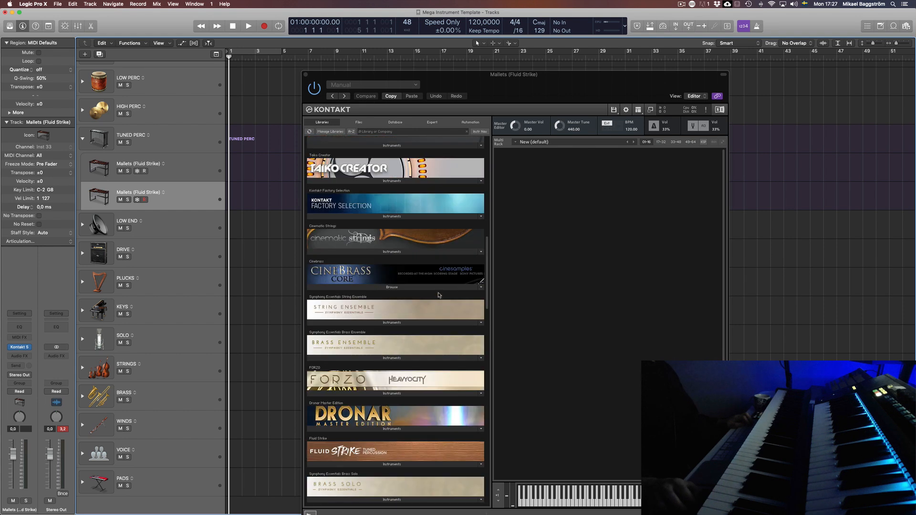
scroll(439, 295, "down", 20)
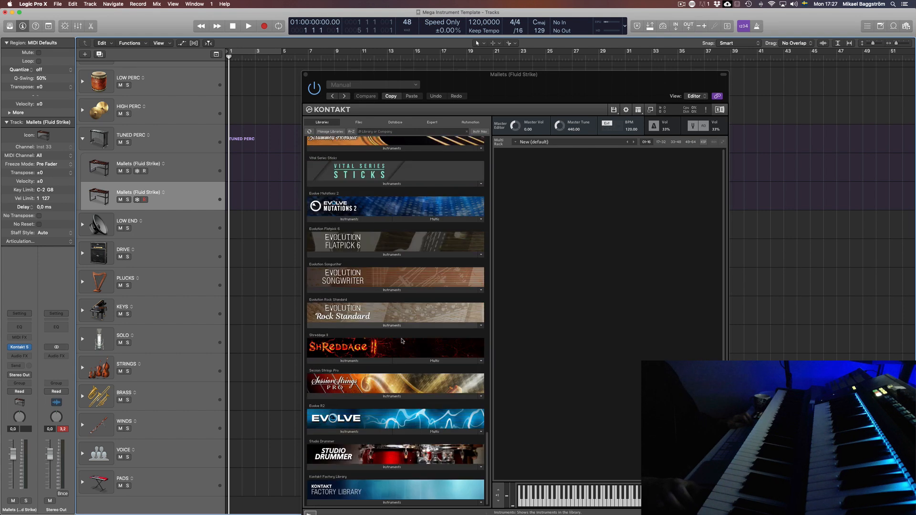
scroll(419, 315, "up", 10)
scroll(402, 339, "down", 8)
scroll(401, 339, "down", 2)
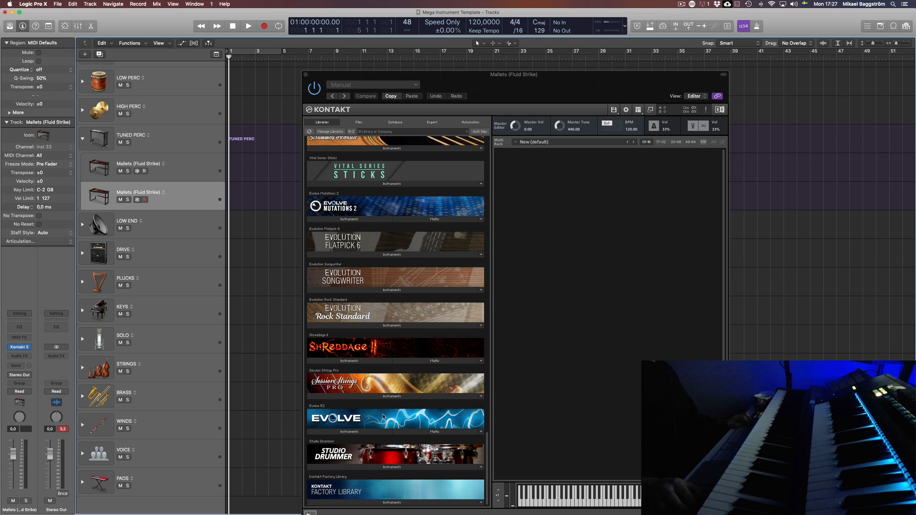
scroll(383, 416, "up", 5)
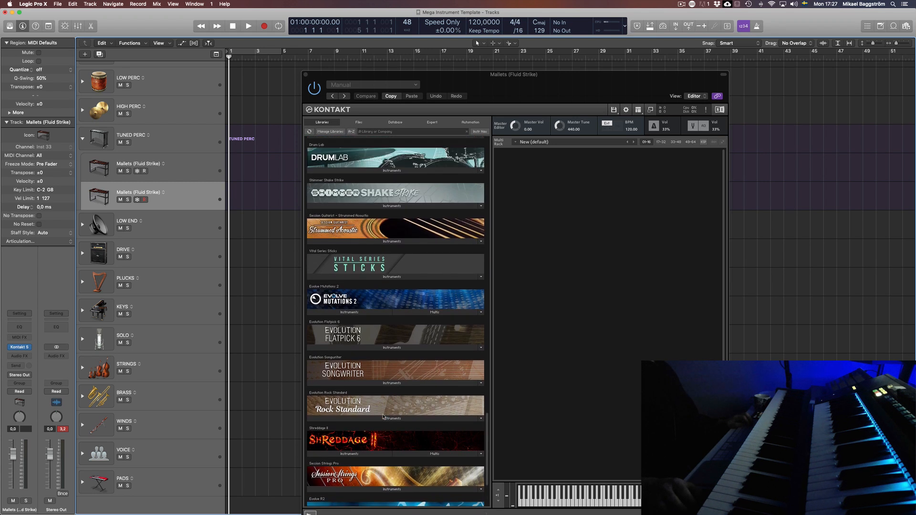
scroll(383, 417, "up", 2)
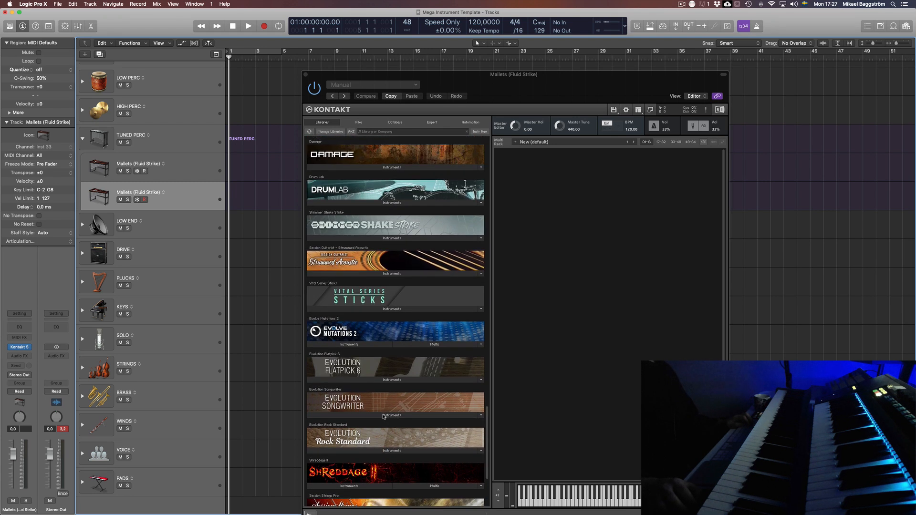
scroll(383, 417, "up", 2)
scroll(414, 408, "up", 6)
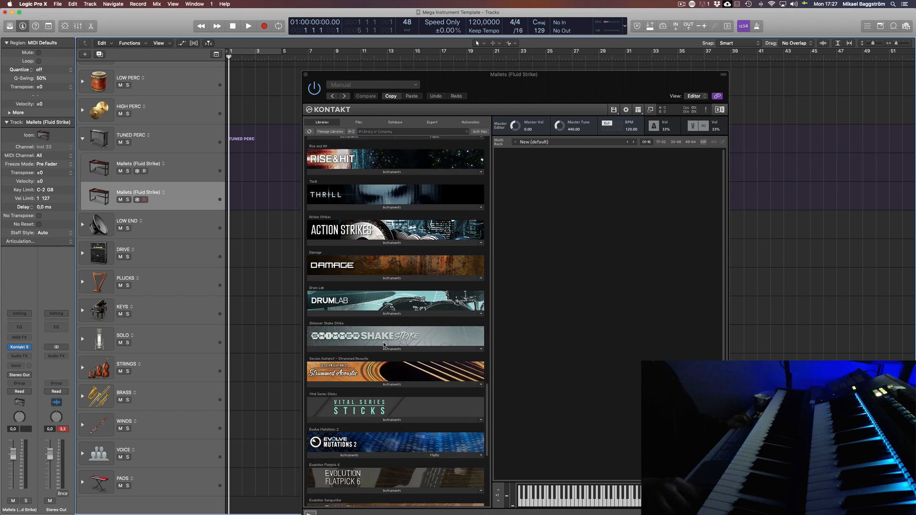
scroll(362, 310, "up", 1)
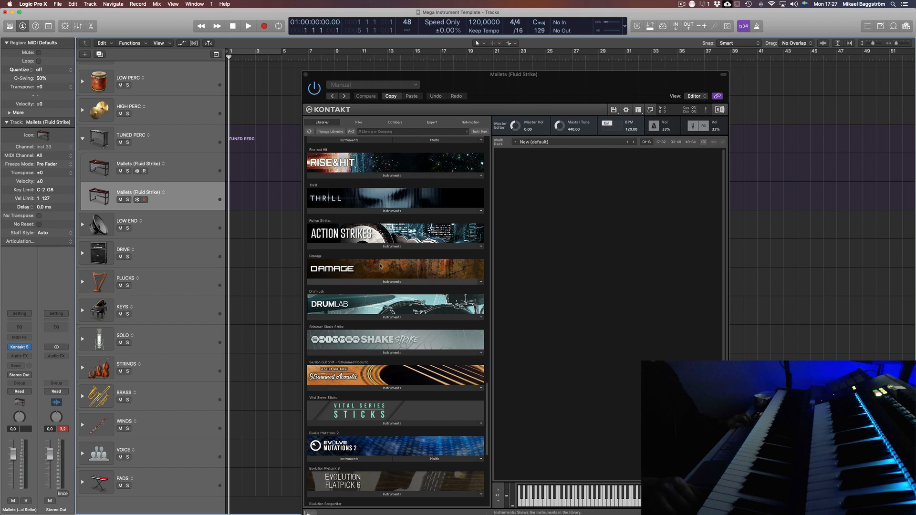
scroll(394, 247, "up", 6)
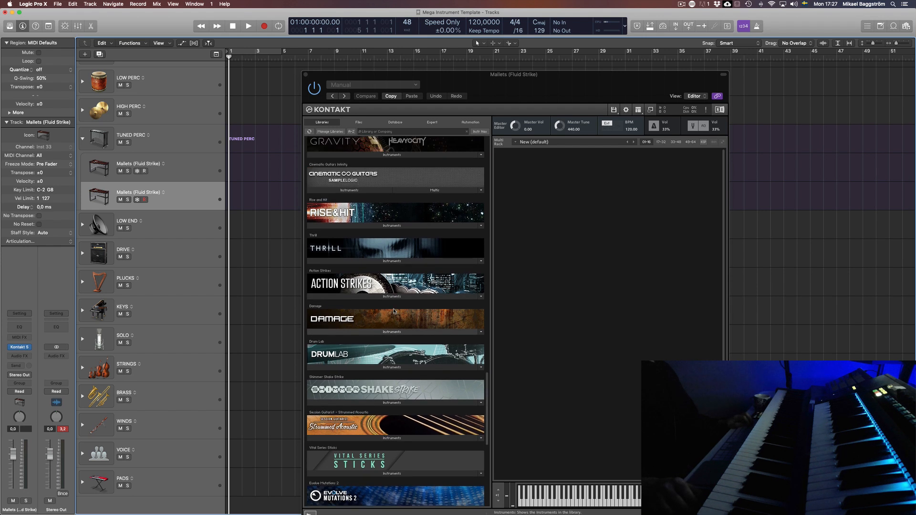
scroll(394, 257, "up", 2)
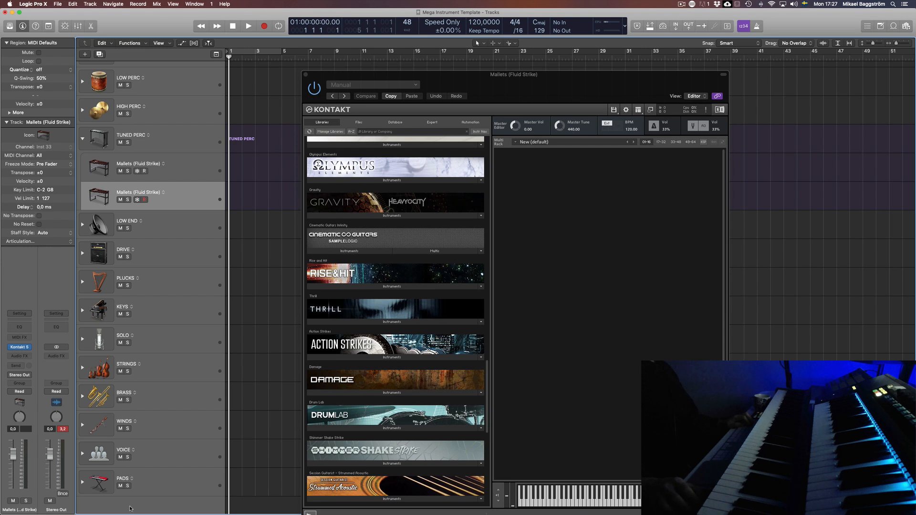
Expand the PADS stack to check its contents, review the track list, and collapse the stack again.
left_click(82, 481)
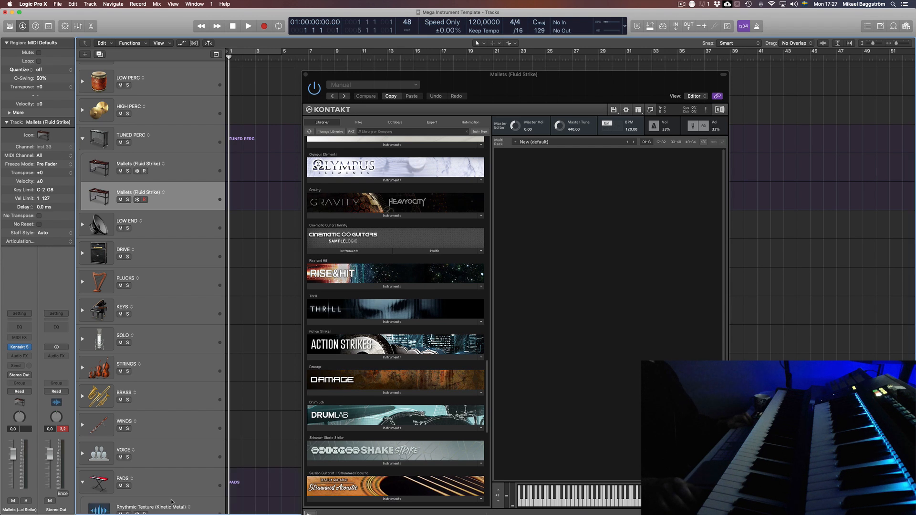
scroll(172, 501, "down", 4)
scroll(171, 499, "up", 6)
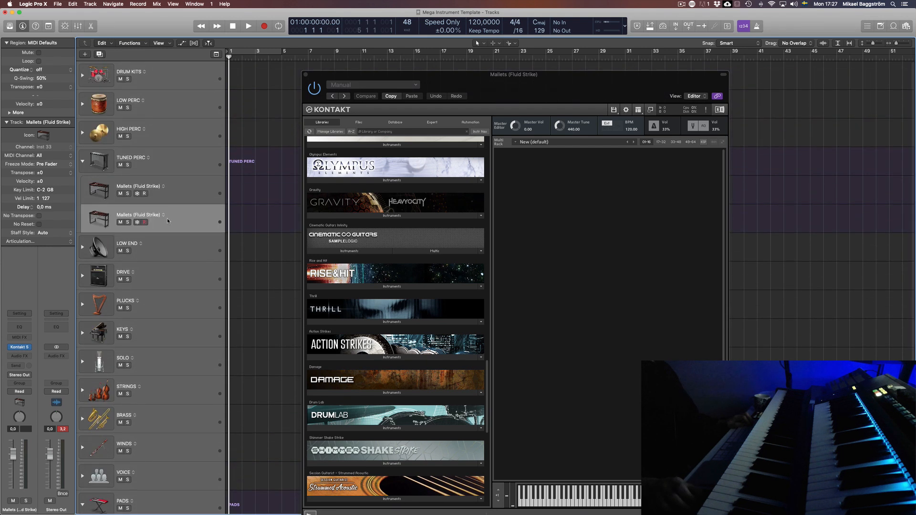
scroll(167, 221, "down", 5)
left_click(81, 425)
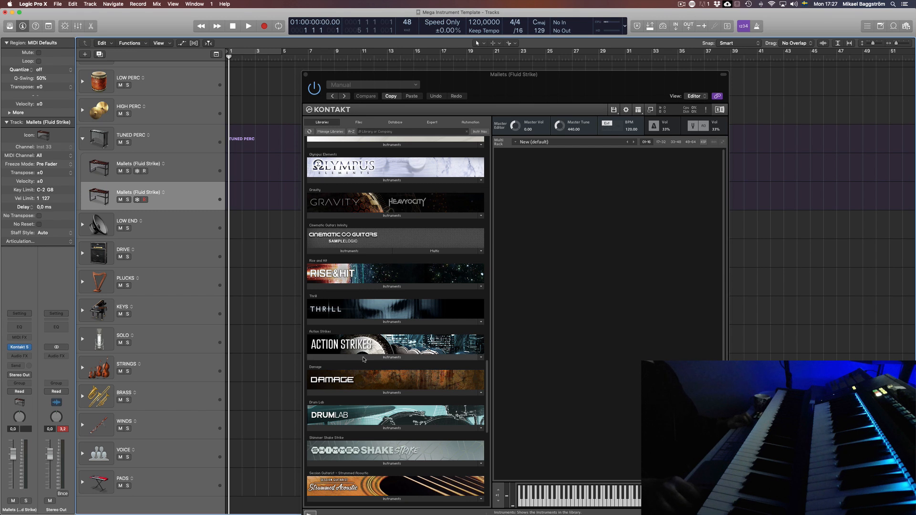
Browse Kontakt's file view to the Instruments folder of the CPCore library.
scroll(364, 359, "up", 10)
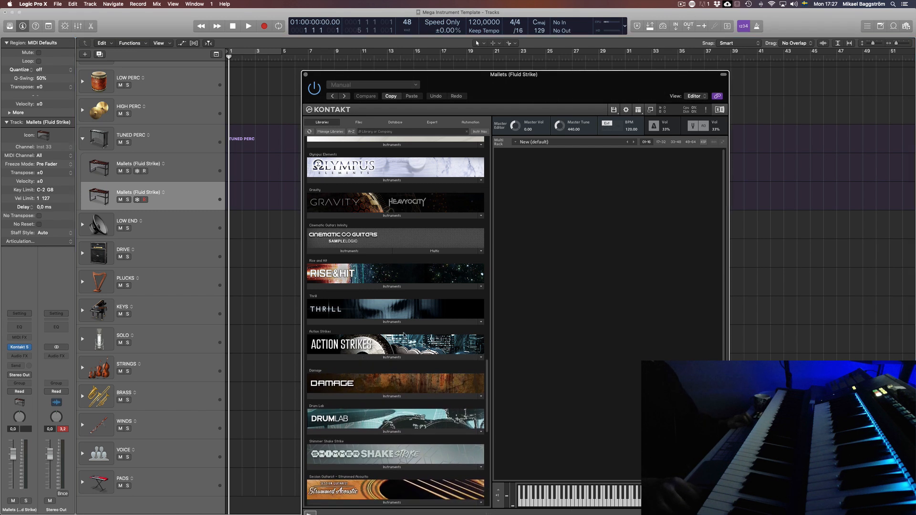
left_click(358, 122)
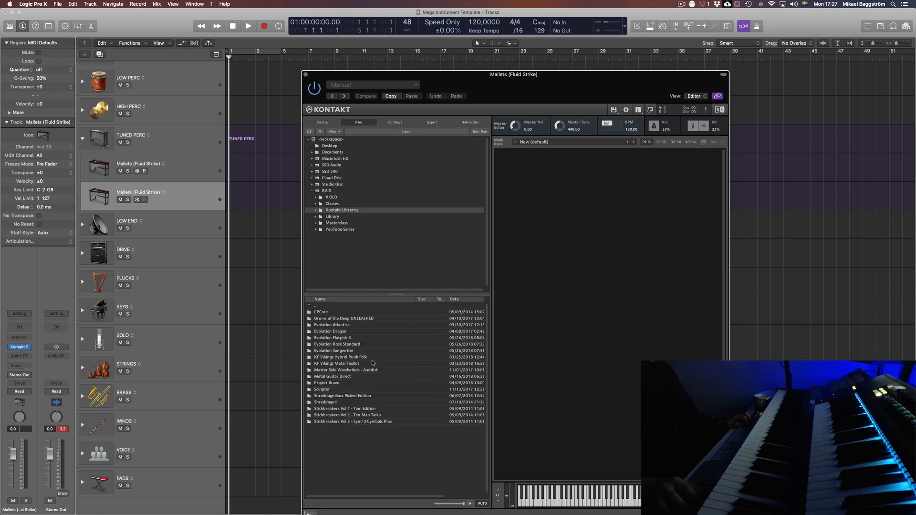
double_click(320, 313)
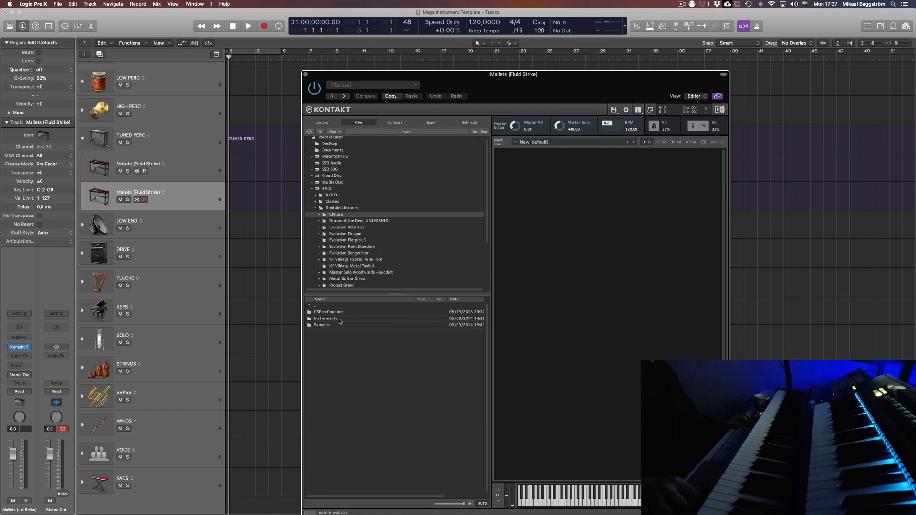
double_click(326, 318)
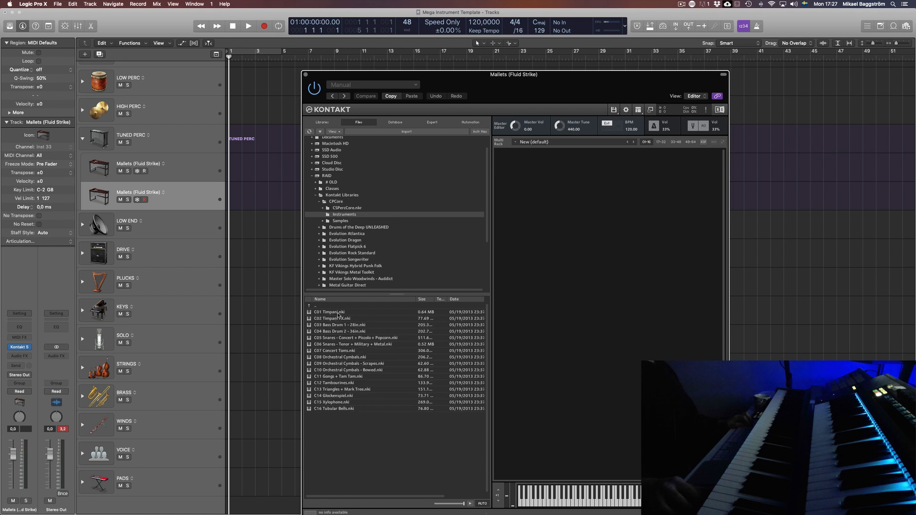
Try to load C01 Timpani.nki from the CPCore instruments and abort the loading.
double_click(338, 313)
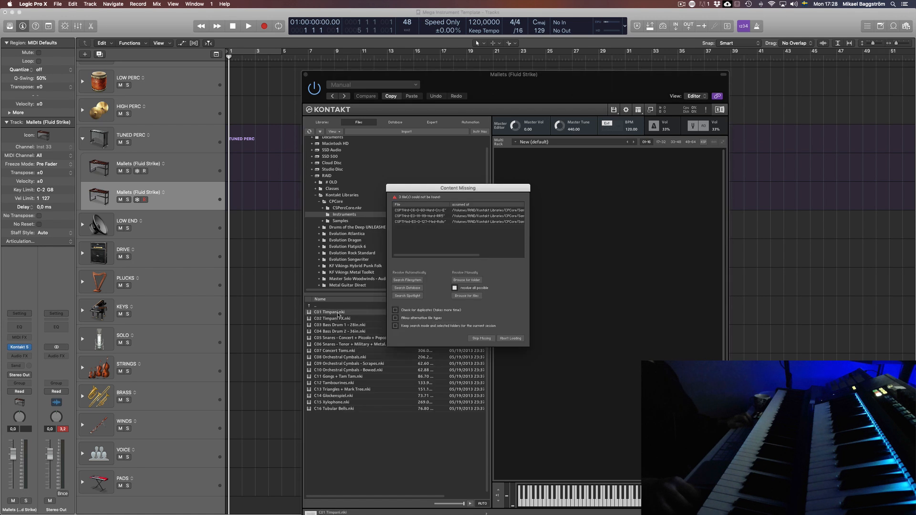
left_click(509, 338)
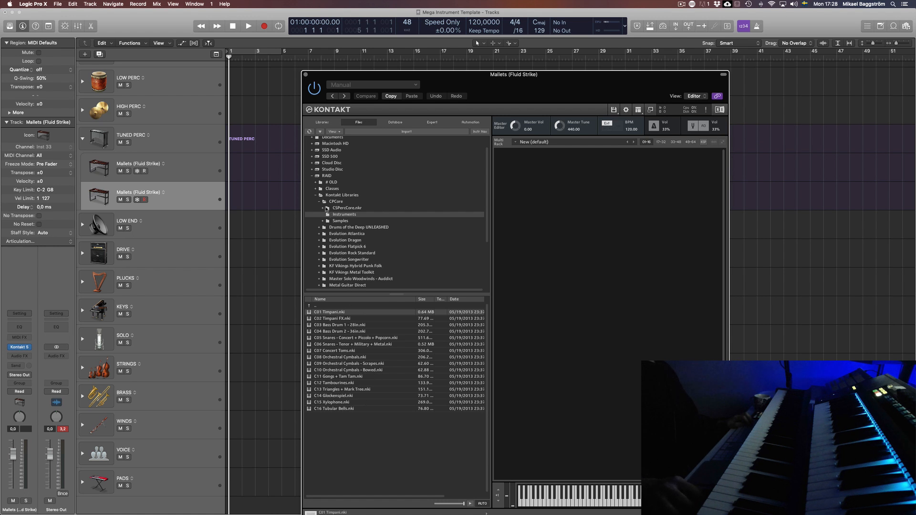
Collapse the Kontakt Libraries folder tree and load C07 Concert Toms.nki into Kontakt on the lower Mallets track.
left_click(316, 196)
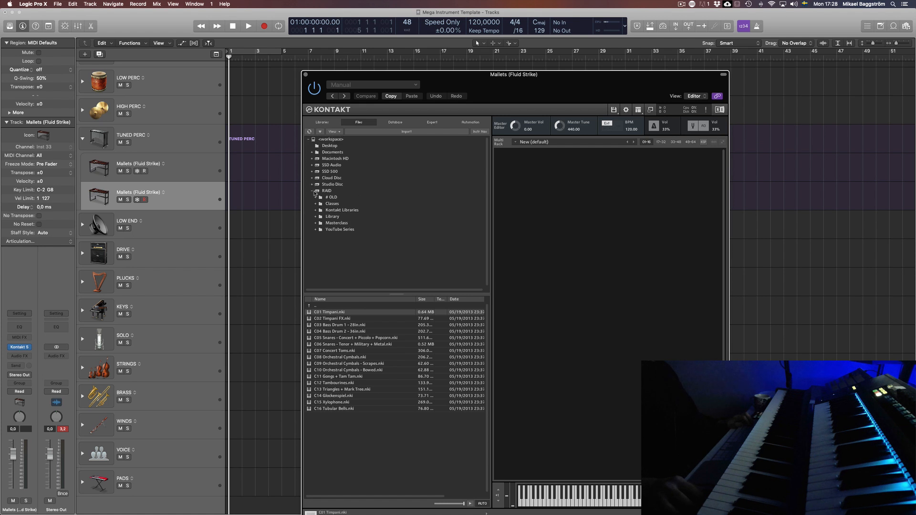
left_click(349, 351)
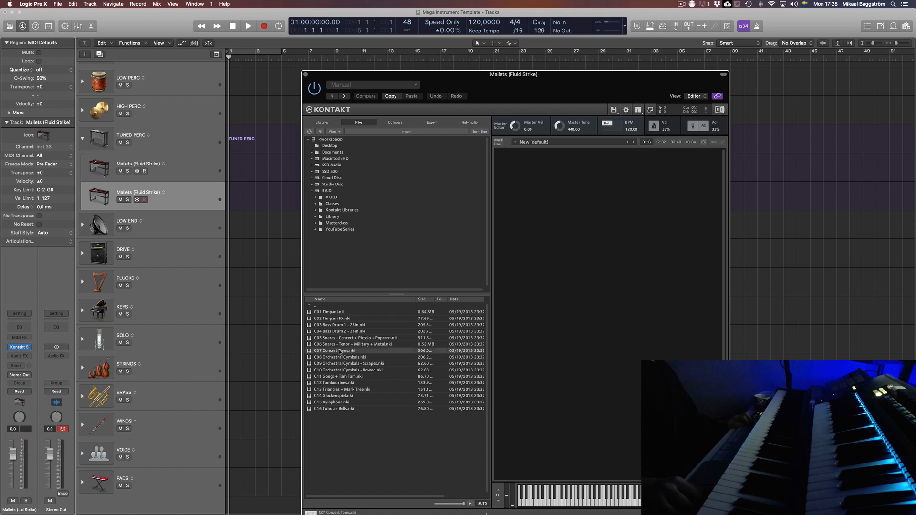
double_click(340, 351)
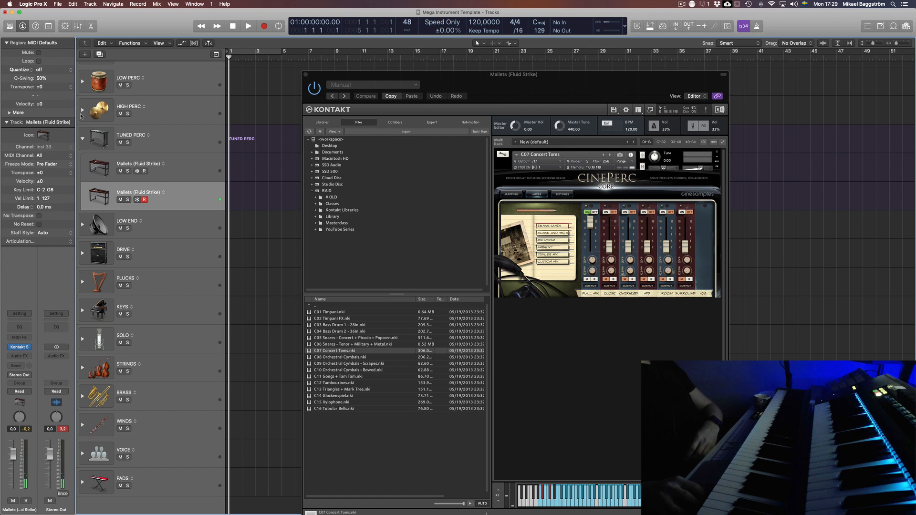
Give the lower Mallets (Fluid Strike) track a paired-drums icon and start replacing Mallets in its name with Conc.
left_click(103, 192)
left_click(190, 208)
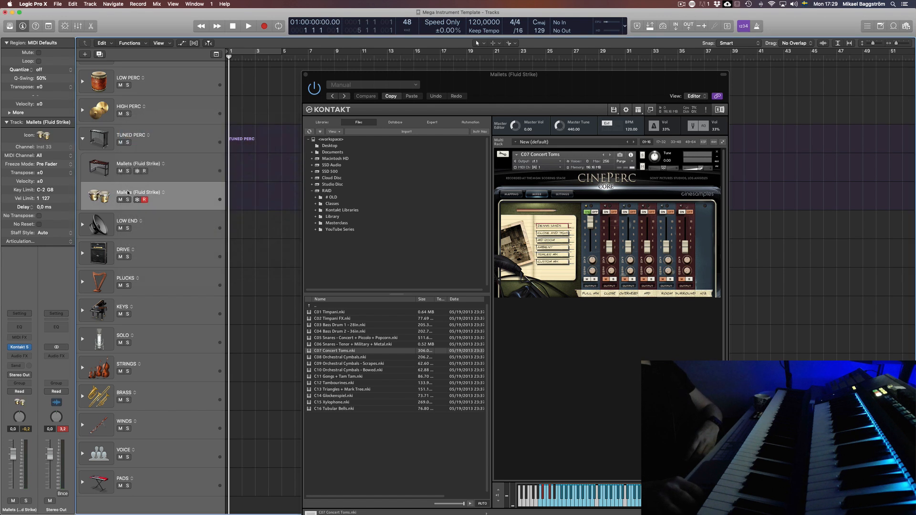
double_click(128, 193)
type("Coin")
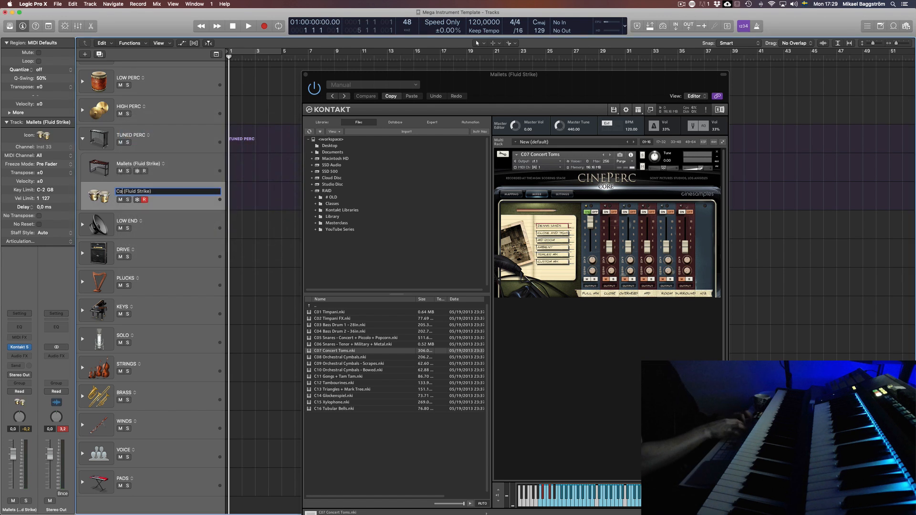
type("c")
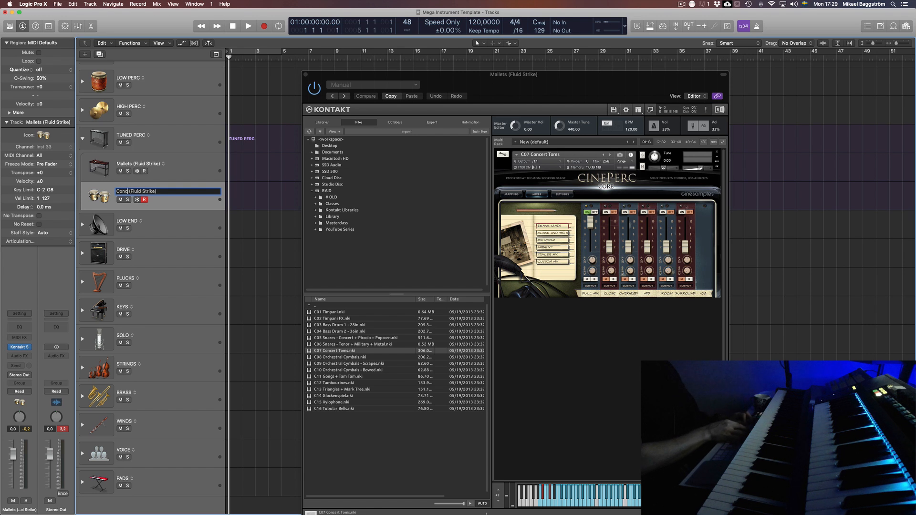
Rename the selected track to Concert Toms (CinePerc).
type("ert Toms")
key("Return")
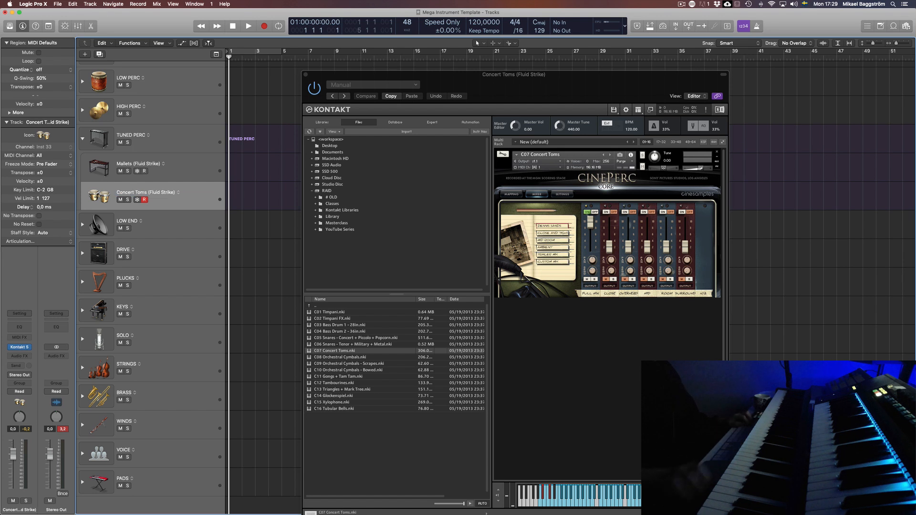
double_click(168, 193)
double_click(168, 191)
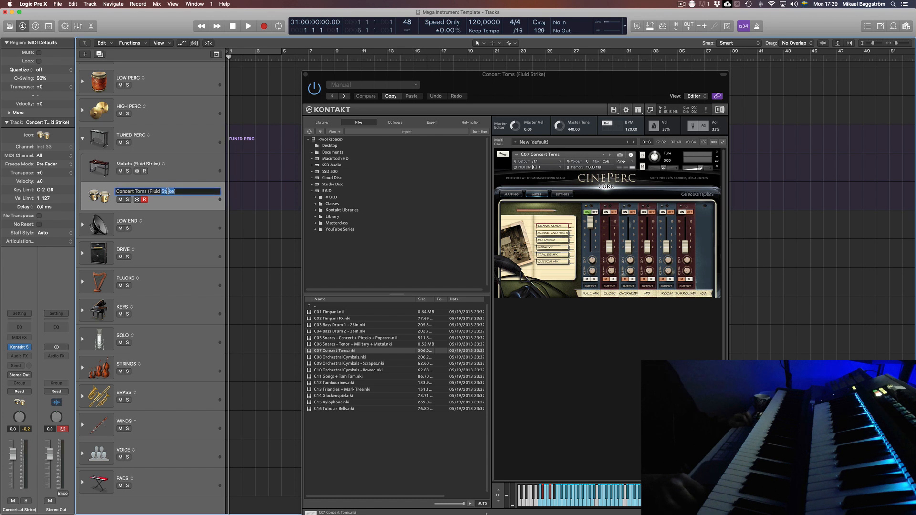
type("Cine")
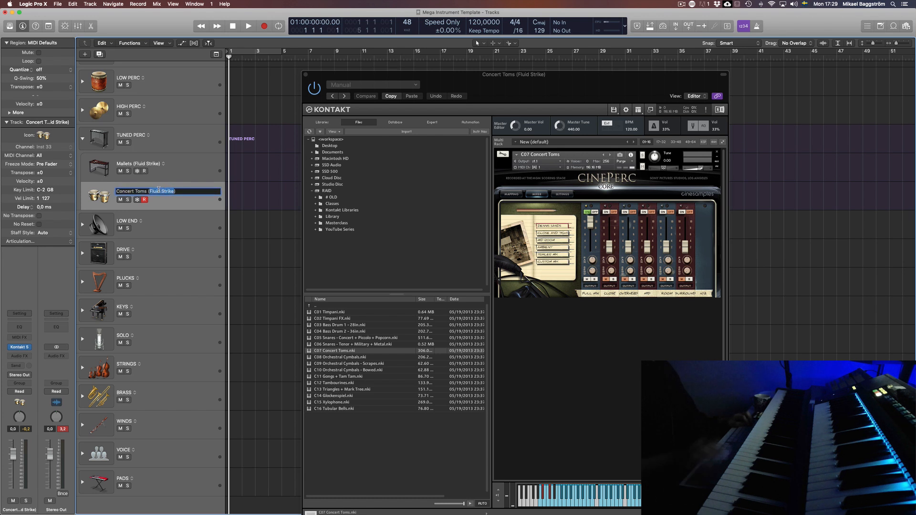
type("Perx)")
key("Return")
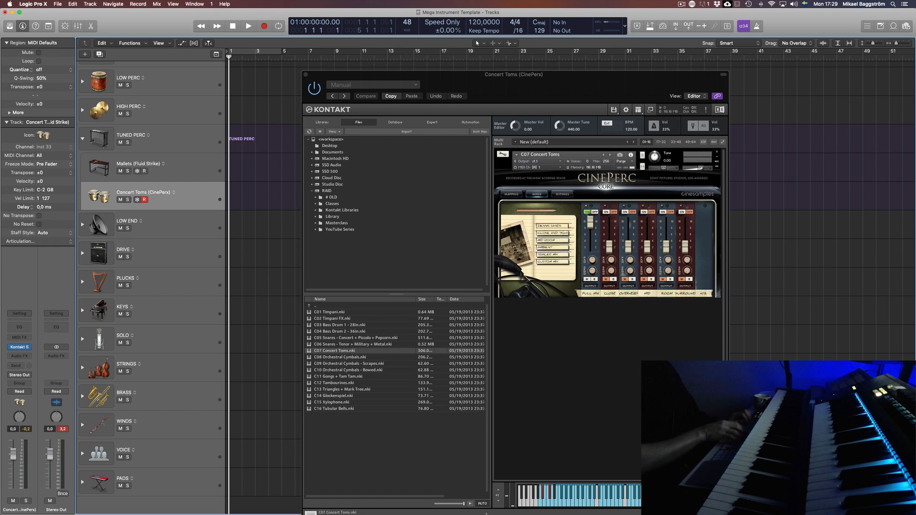
double_click(169, 192)
left_click(169, 192)
key("BackSpace")
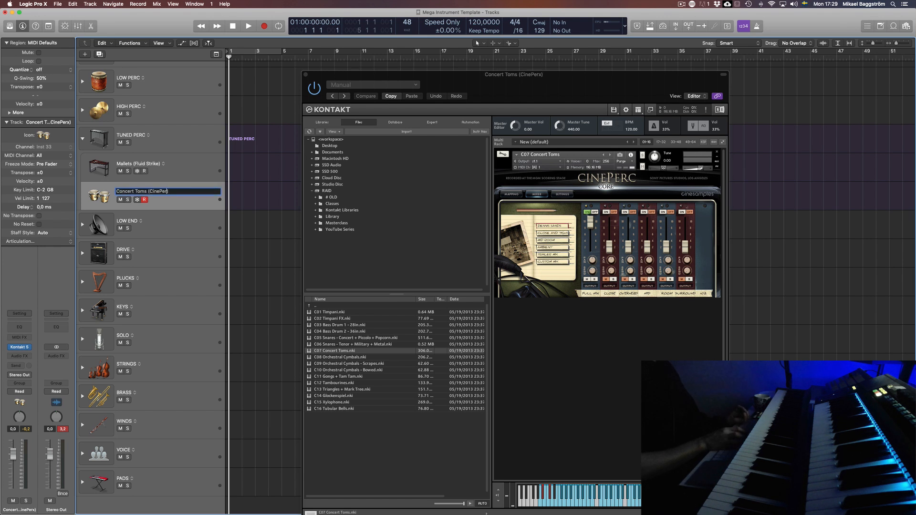
type("c")
key("Return")
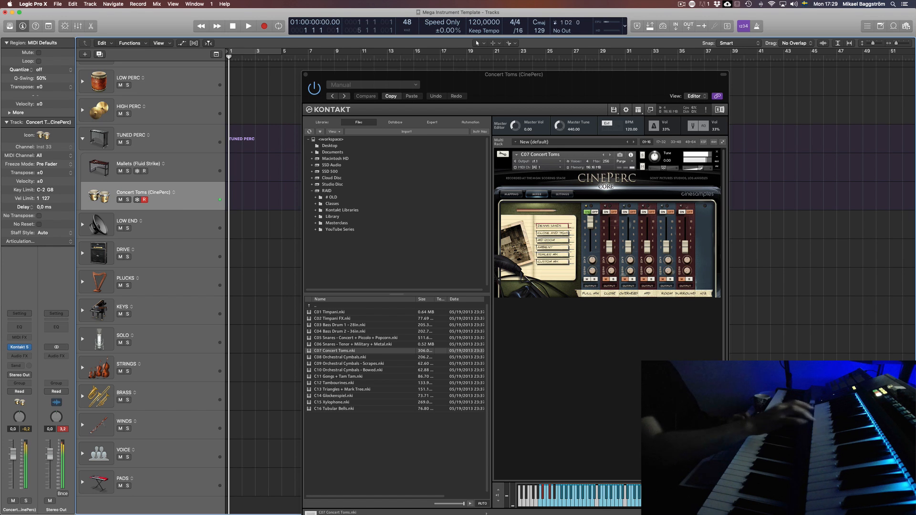
Move the Concert Toms track into the LOW PERC stack, between Big Toms (Damage) and Ethnic Drums (Damage).
left_click(82, 82)
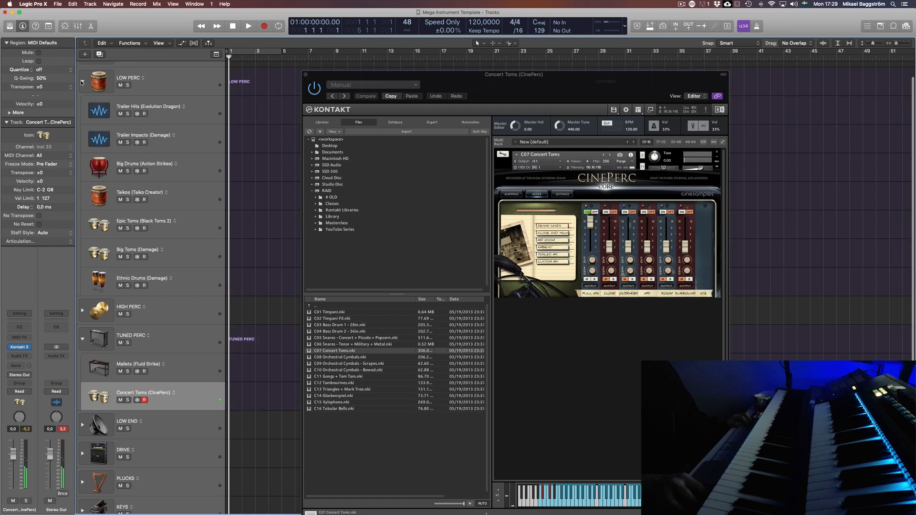
left_click_drag(198, 396, 196, 276)
Compare the Epic Toms, Big Toms and Concert Toms tracks, and collapse the LOW PERC stack.
left_click(196, 225)
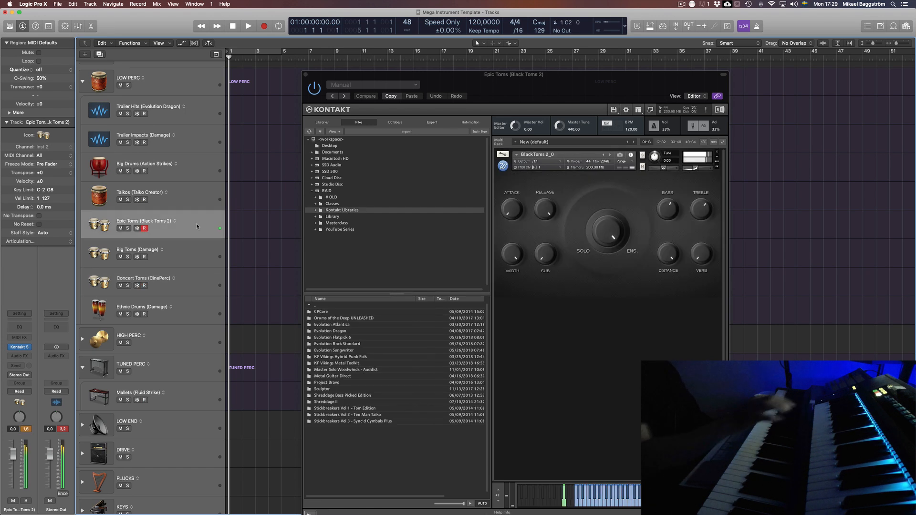
left_click(197, 241)
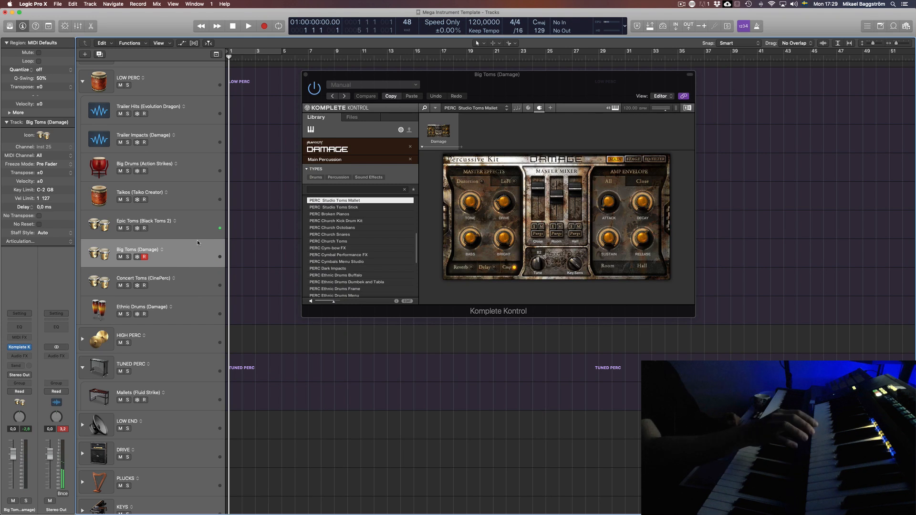
left_click(188, 282)
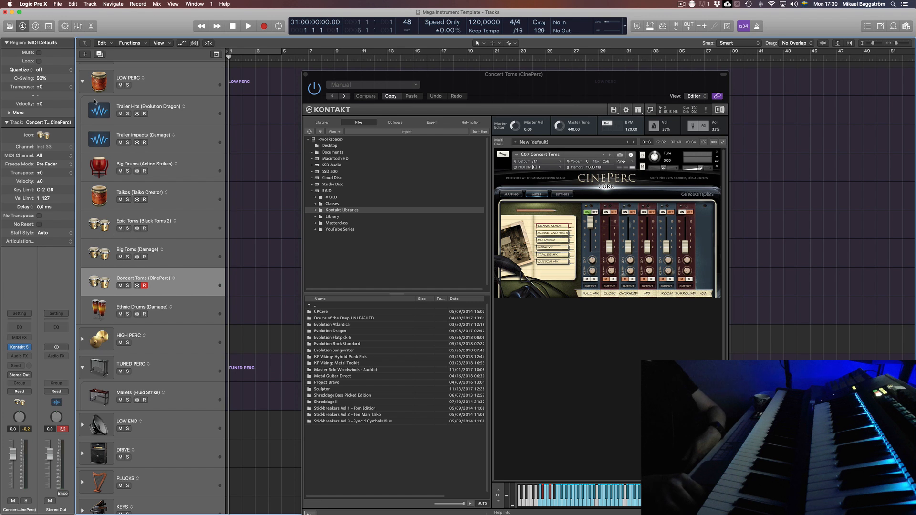
left_click(82, 82)
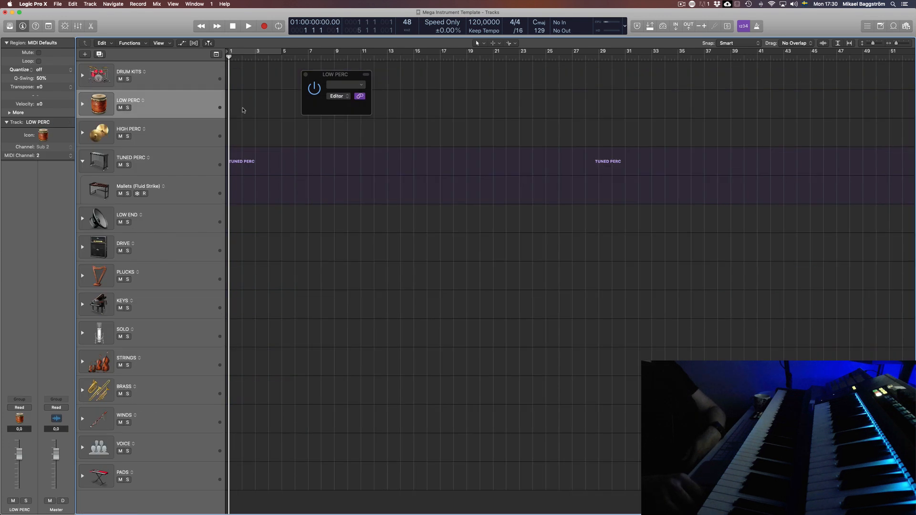
Add a new software instrument track directly below Mallets (Fluid Strike).
left_click(186, 189)
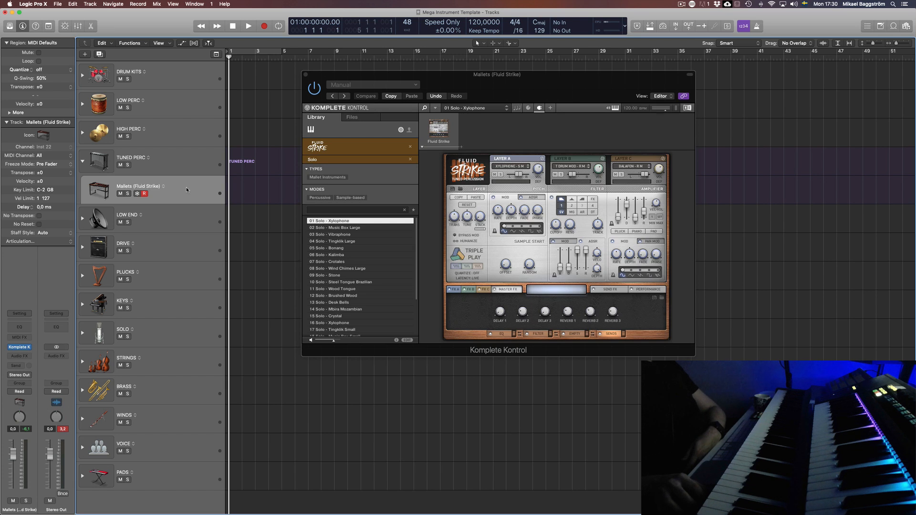
left_click(82, 104)
left_click(82, 104)
left_click(90, 4)
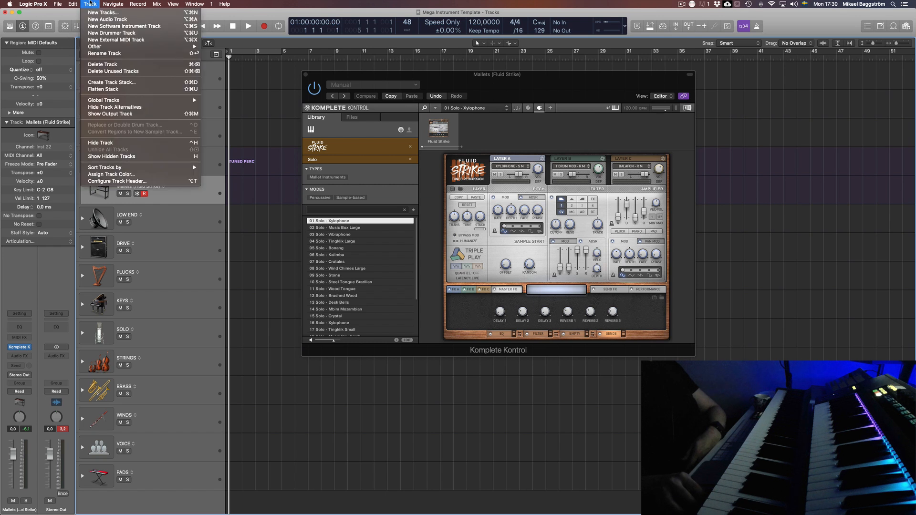
left_click(123, 26)
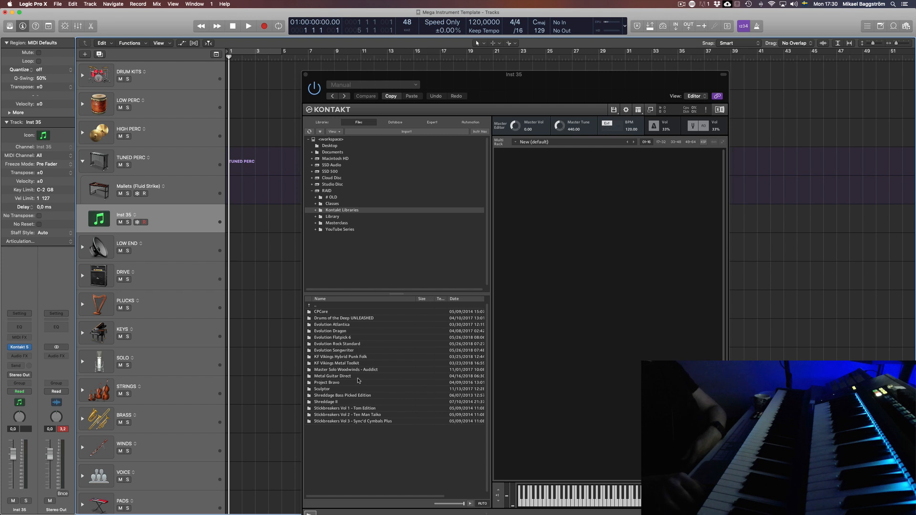
Load C16 Tubular Bells.nki from the CPCore library's Instruments folder into the new track's Kontakt.
double_click(329, 313)
double_click(336, 318)
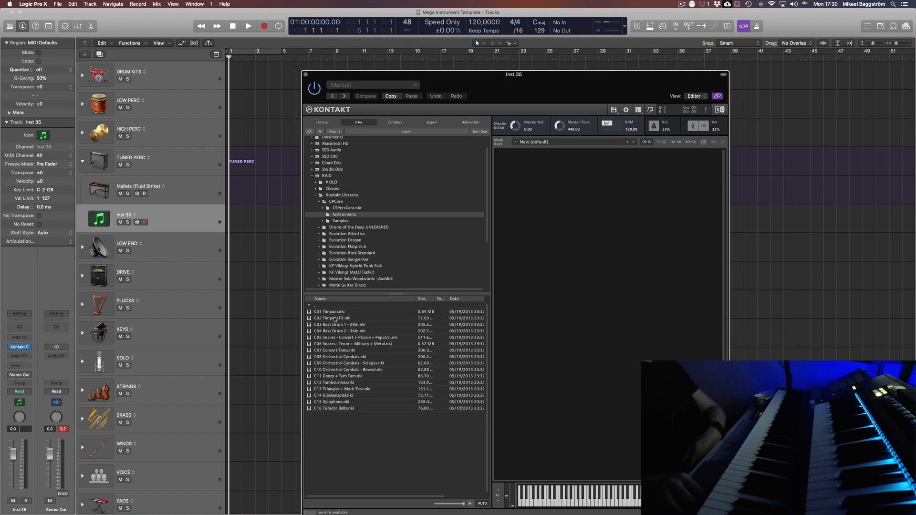
double_click(346, 409)
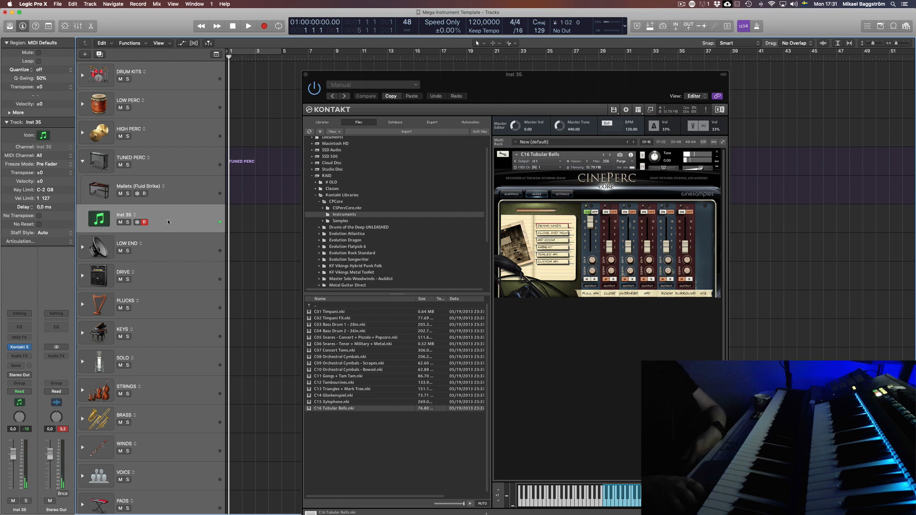
Move the Kontakt window aside and set the new track's icon to the golden bell from the Percussion category.
left_click_drag(565, 81, 693, 74)
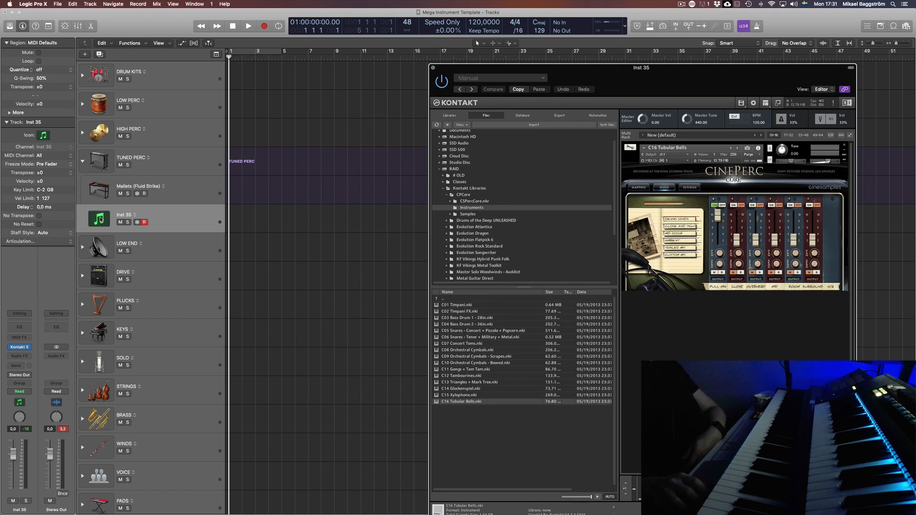
left_click(99, 220)
left_click(144, 160)
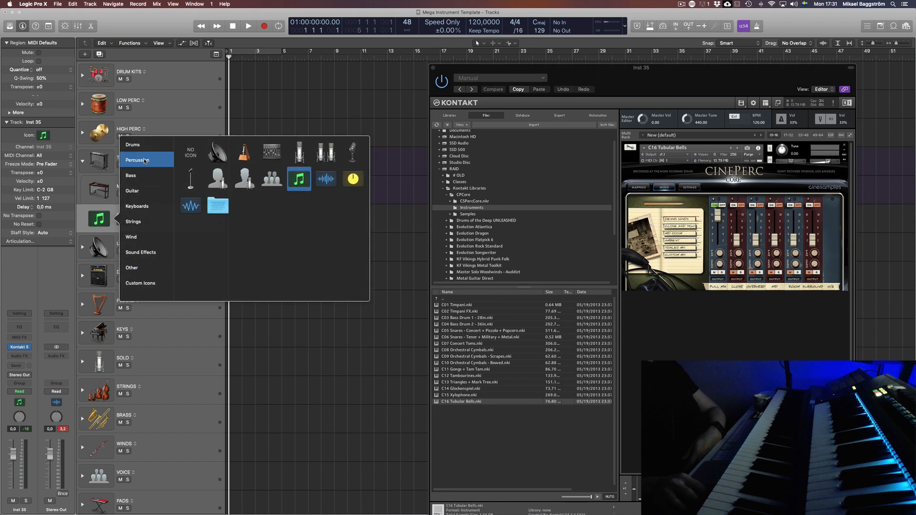
left_click(272, 203)
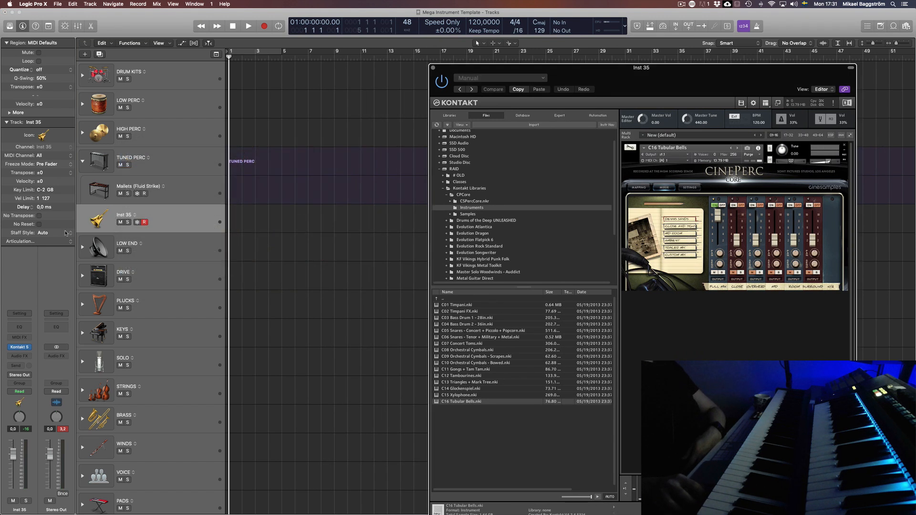
left_click(99, 220)
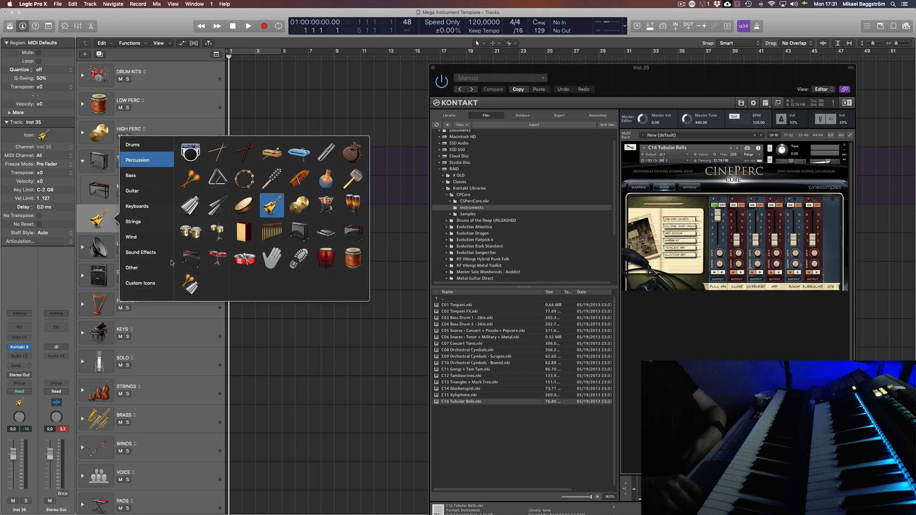
left_click(183, 22)
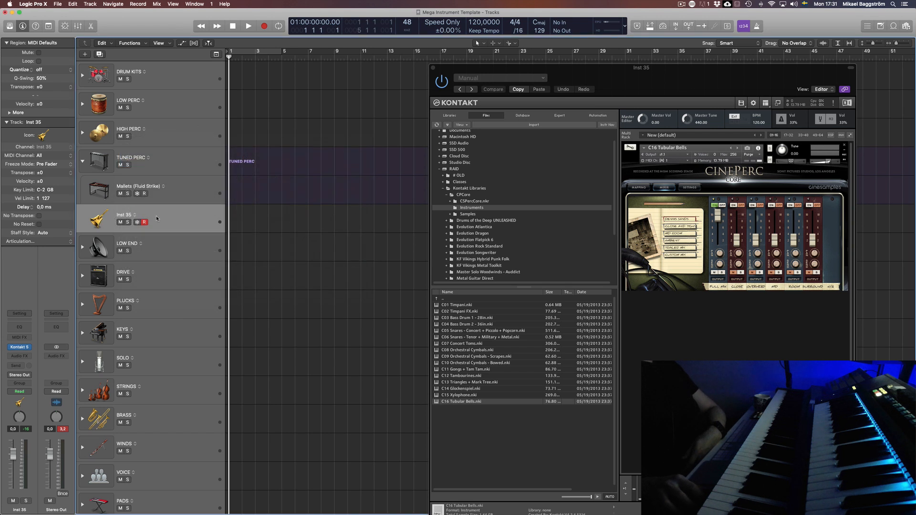
Rename the new instrument track to "Tubular Bells (CinePerc".
double_click(123, 215)
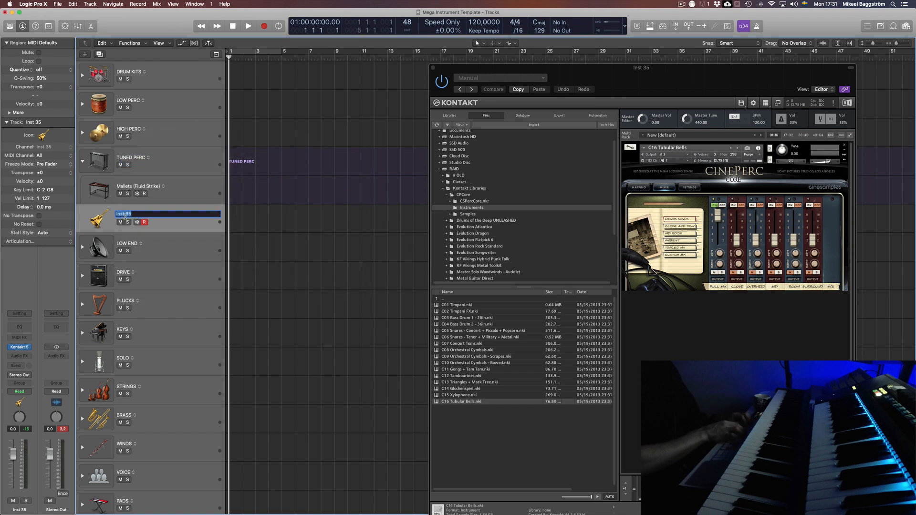
type("Tubular Bells (")
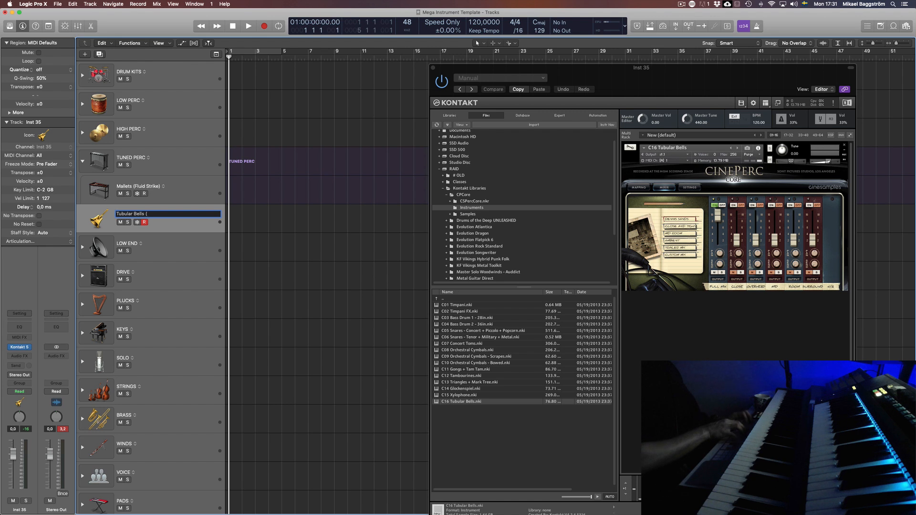
type("CinePerc")
key("Return")
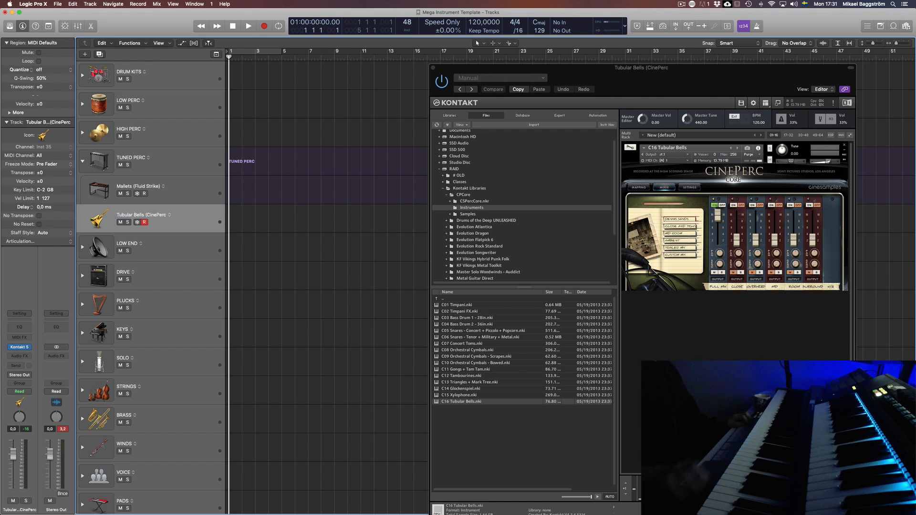
Move the Tubular Bells track above Mallets in the TUNED PERC stack and duplicate it with its settings.
left_click_drag(107, 214, 107, 186)
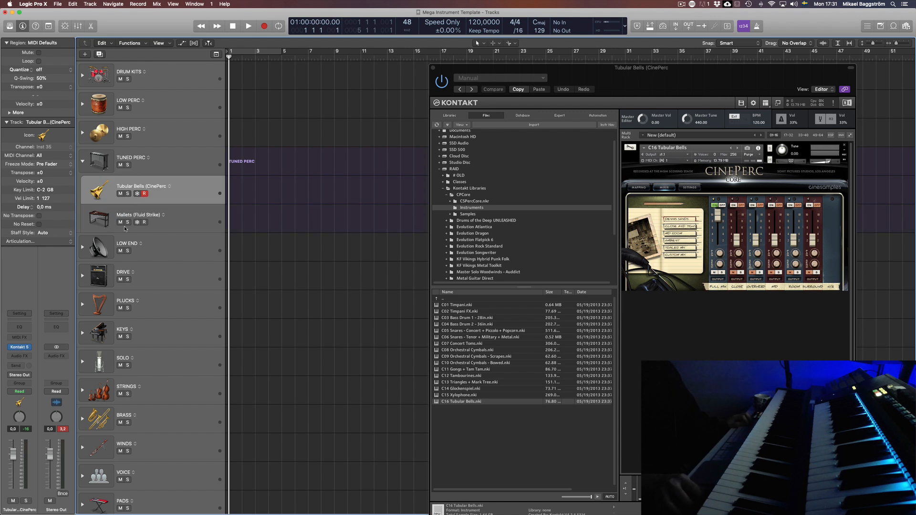
left_click(99, 54)
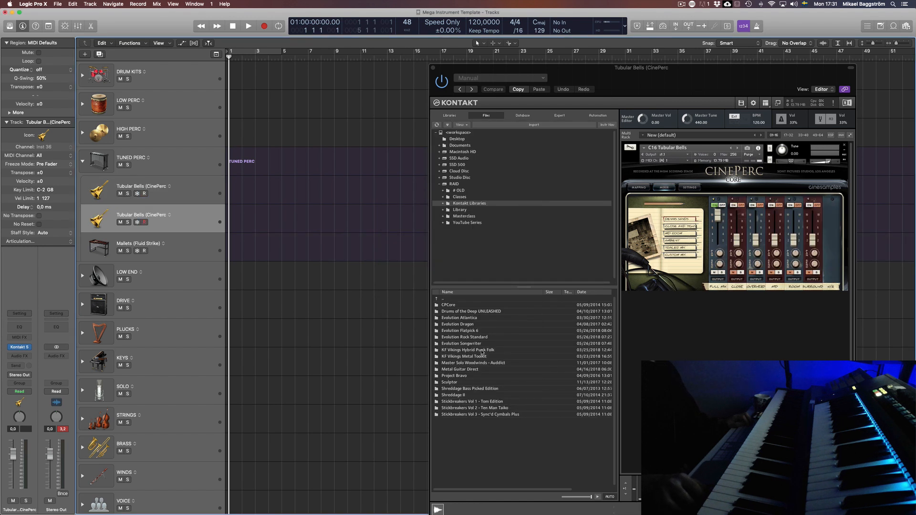
Try adding C13 Triangles + Mark Tree.nki from CPCore's Instruments folder to the duplicate track's Kontakt rack, and remove it again.
double_click(452, 305)
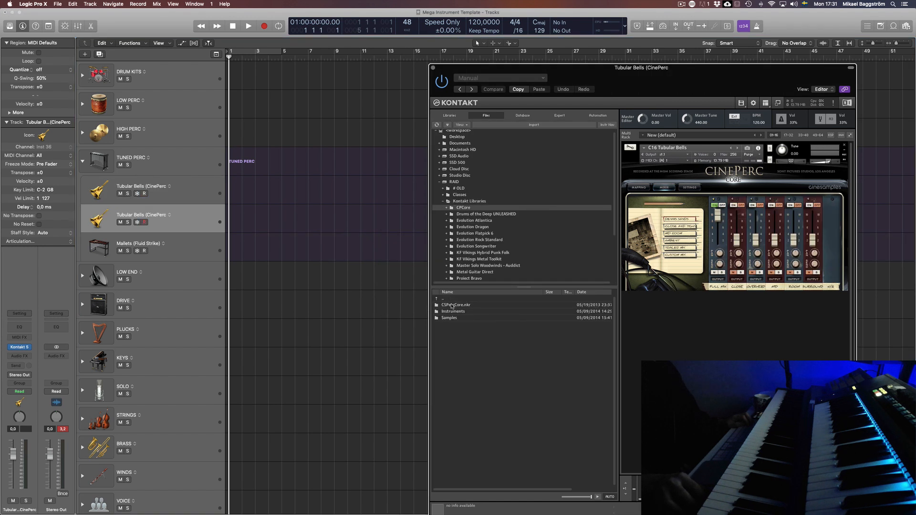
left_click(203, 193)
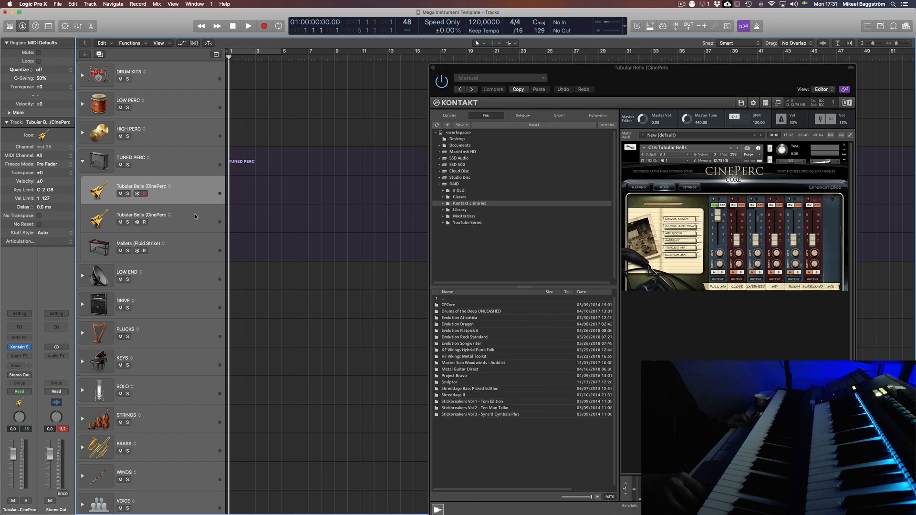
left_click(195, 214)
double_click(463, 305)
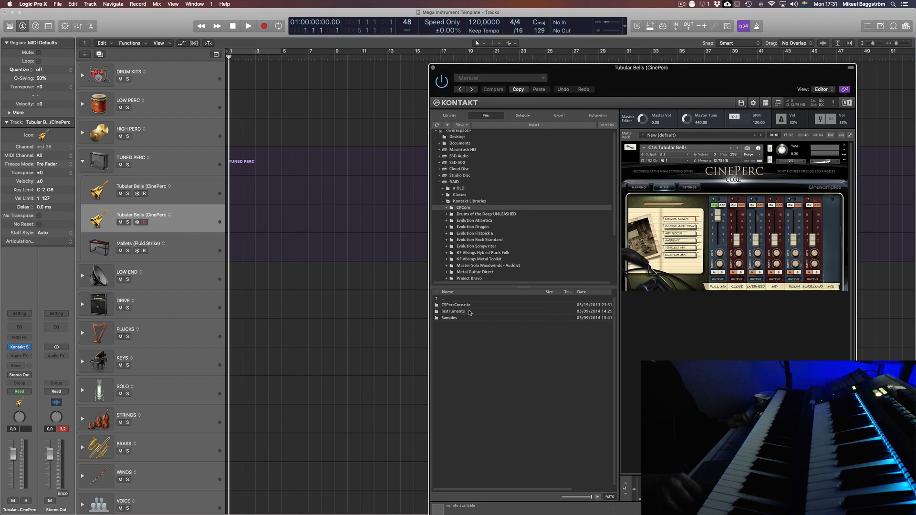
double_click(469, 311)
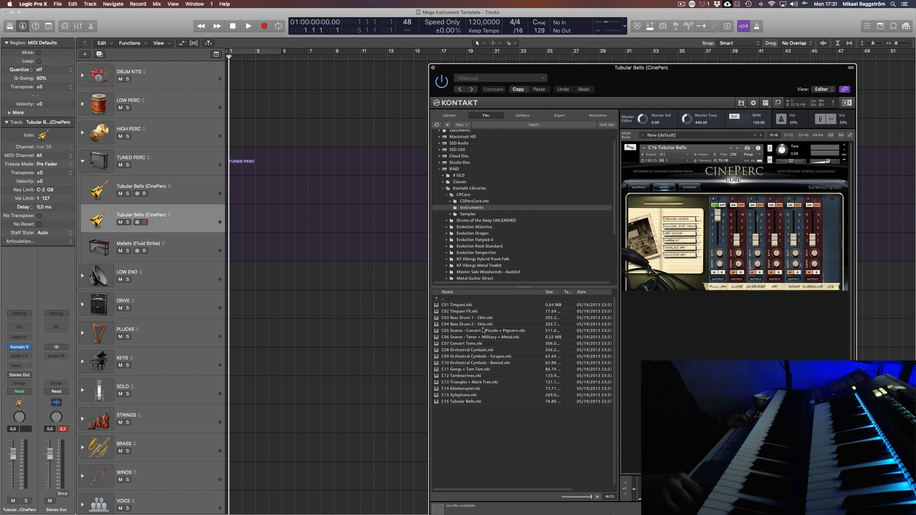
double_click(481, 382)
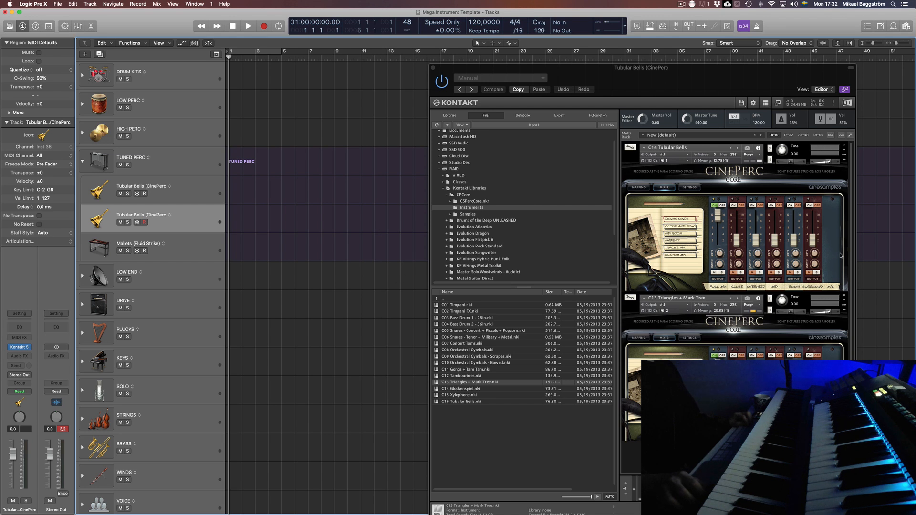
left_click(844, 295)
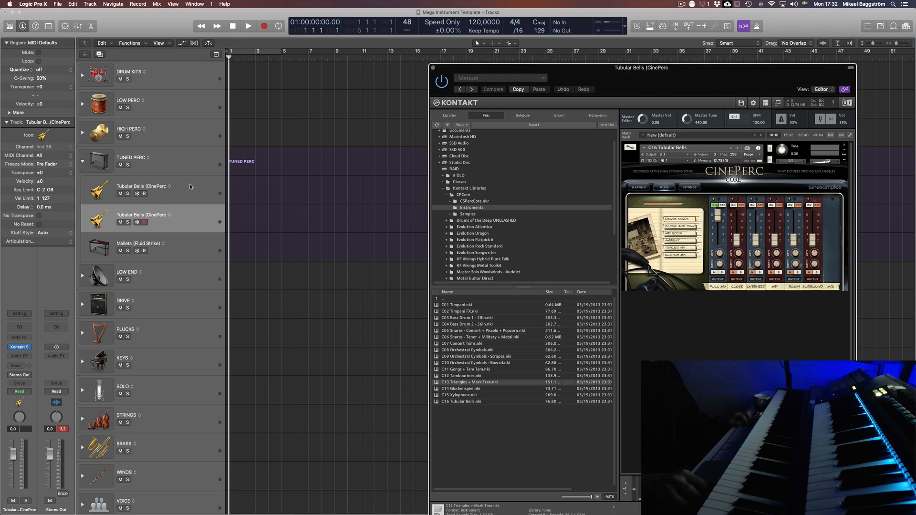
Remove the C16 Tubular Bells instrument from the duplicate track's Kontakt rack.
left_click(216, 185)
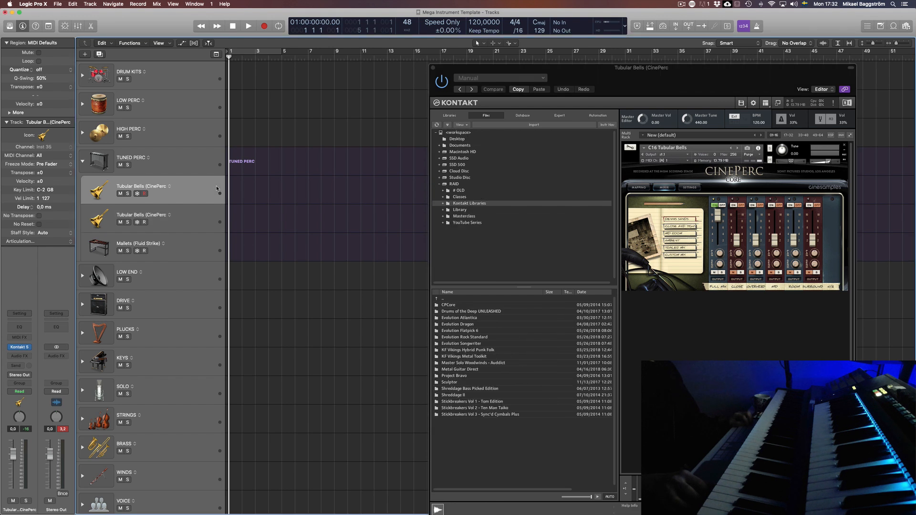
left_click(204, 215)
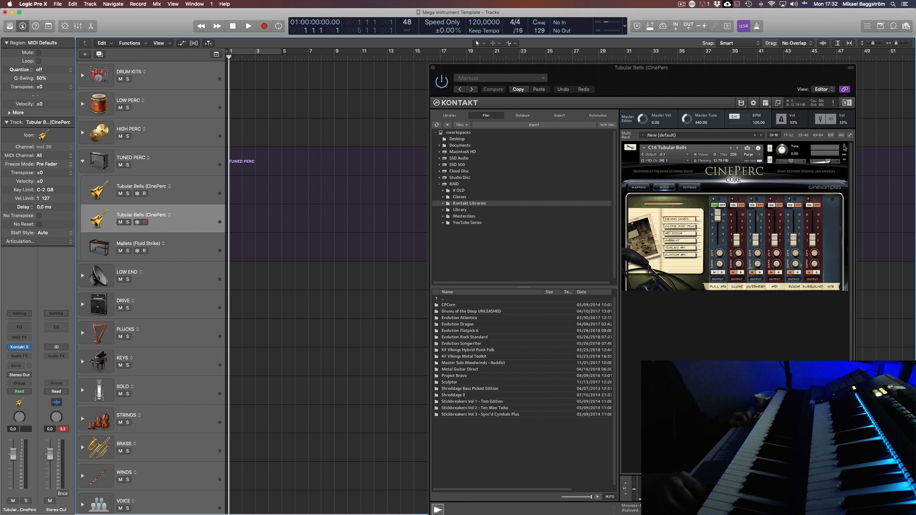
left_click(844, 146)
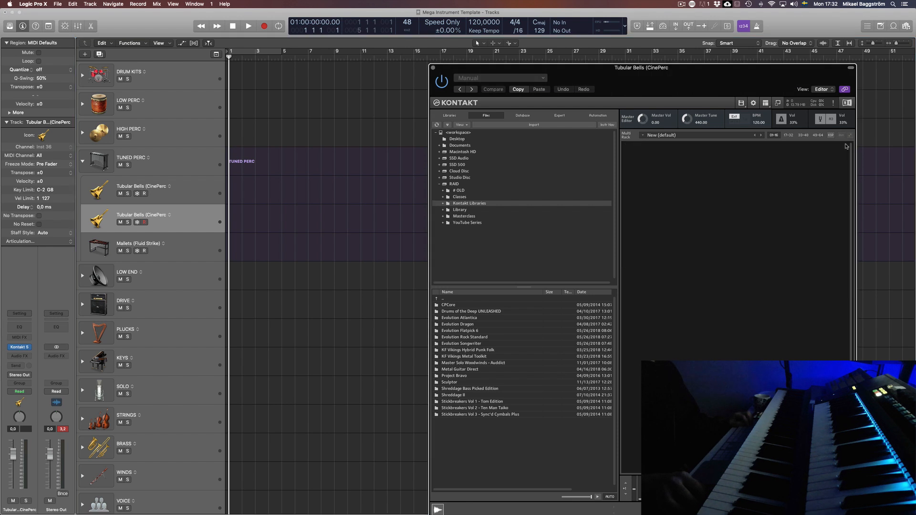
Browse the instruments in CPCore's Instruments folder and the Fluid Strike solo presets on the Mallets track.
double_click(458, 307)
double_click(458, 311)
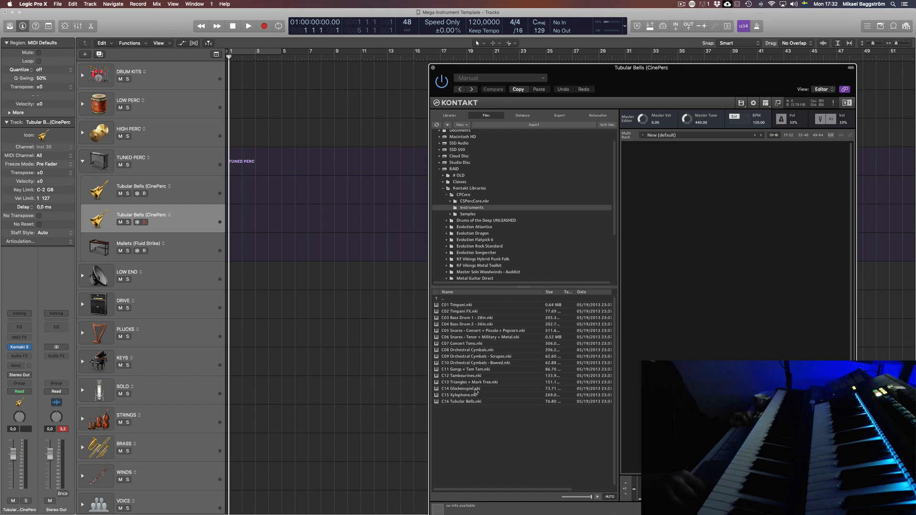
left_click(189, 251)
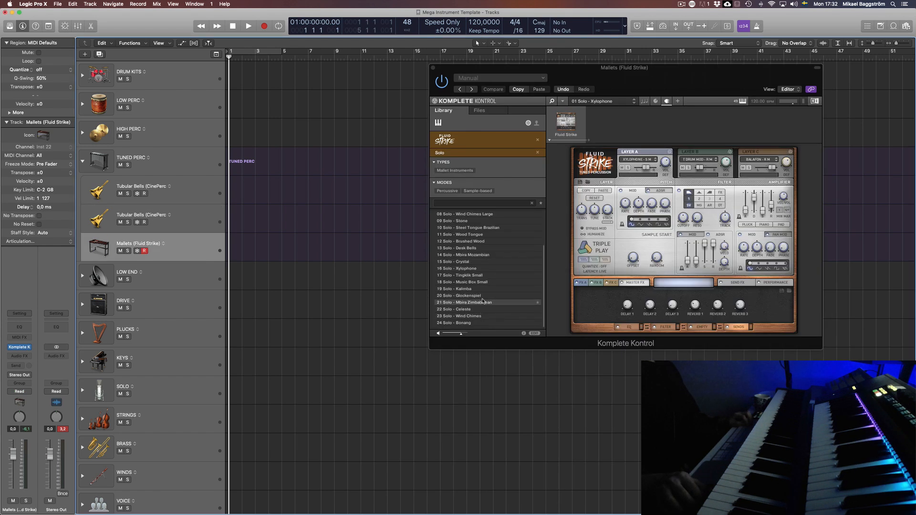
scroll(483, 302, "up", 3)
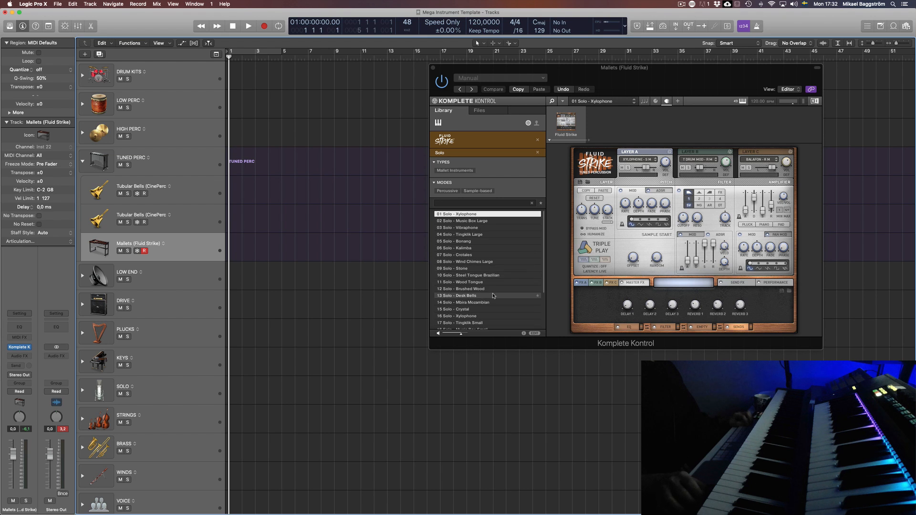
scroll(492, 293, "down", 3)
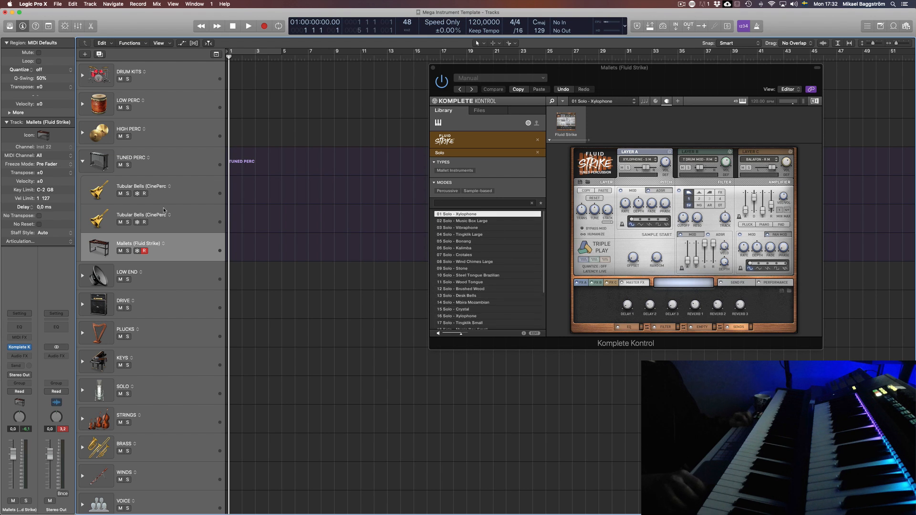
Try C13 Triangles + Mark Tree.nki on the duplicate Tubular Bells track, and load CPCore's C05 Snares - Concert + Piccolo + Popcorn.nki there instead.
left_click(189, 218)
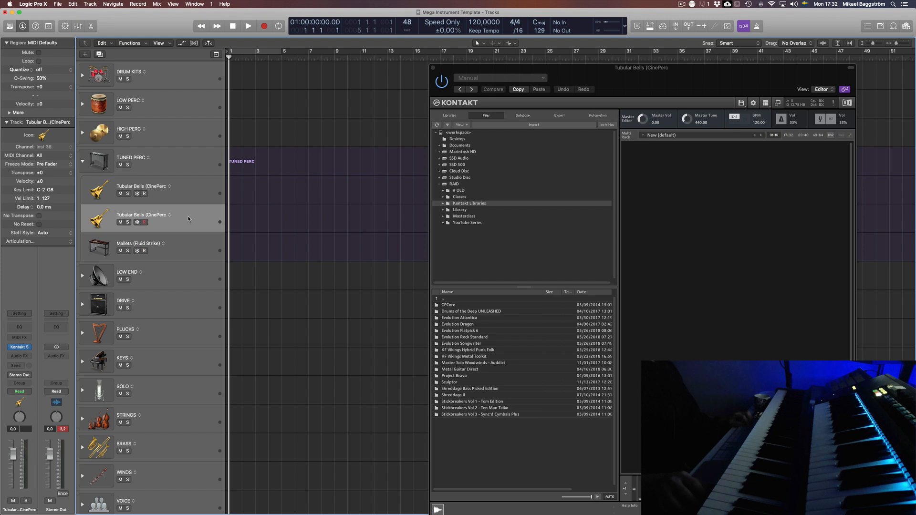
double_click(449, 304)
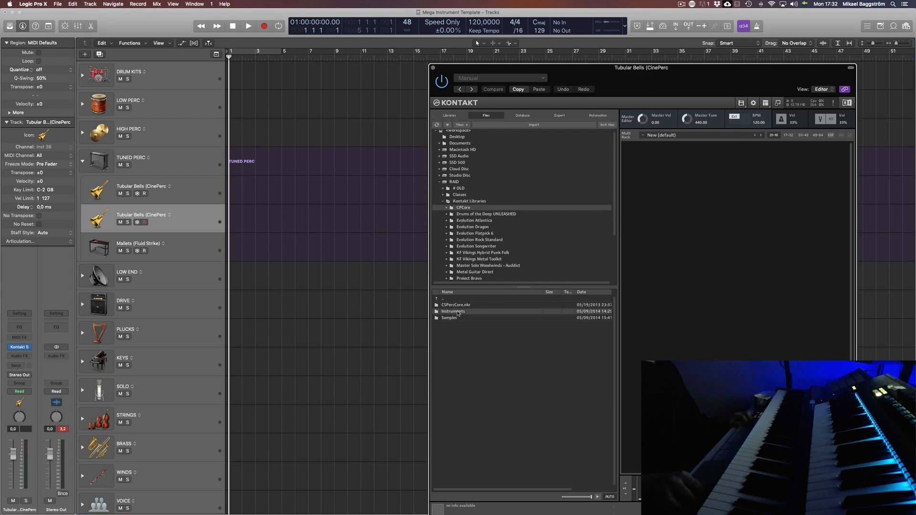
double_click(458, 312)
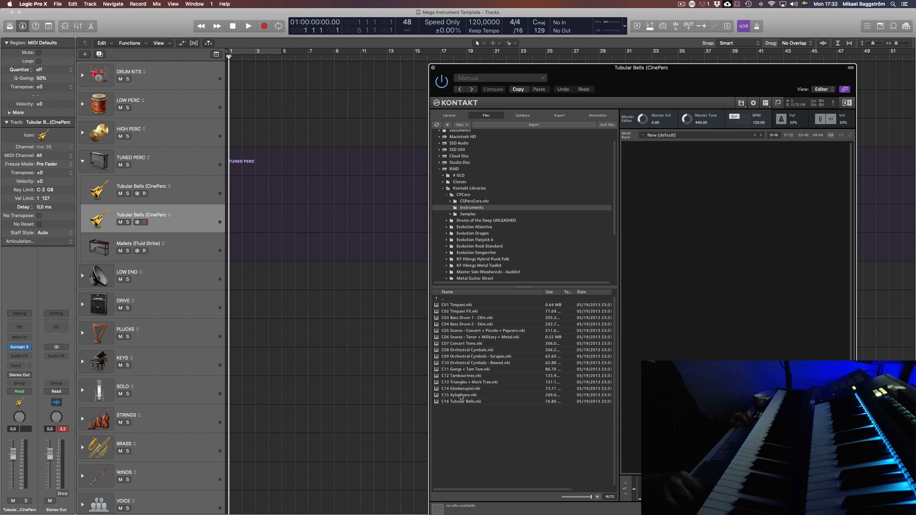
double_click(483, 383)
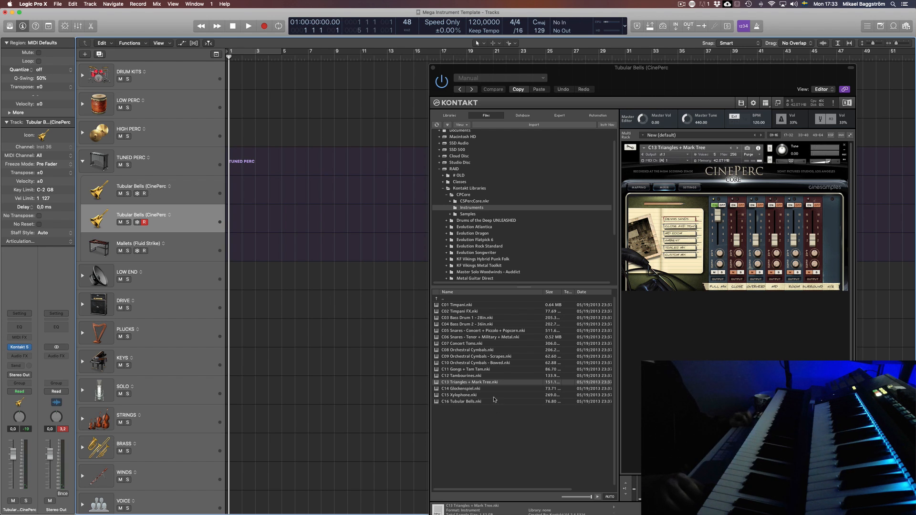
double_click(487, 331)
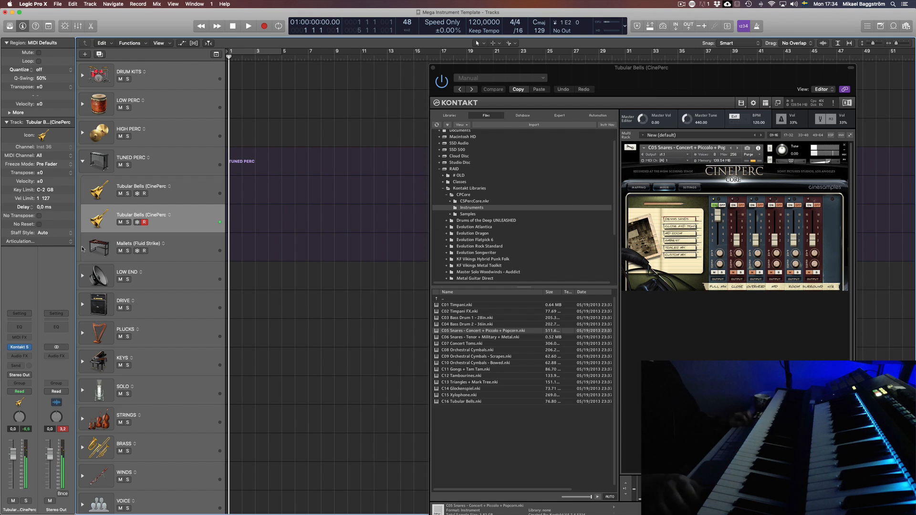
Give the duplicate Tubular Bells track a stand-mounted drums icon from the Percussion set and rename it "Snare Drums (CinePerc)".
left_click(103, 215)
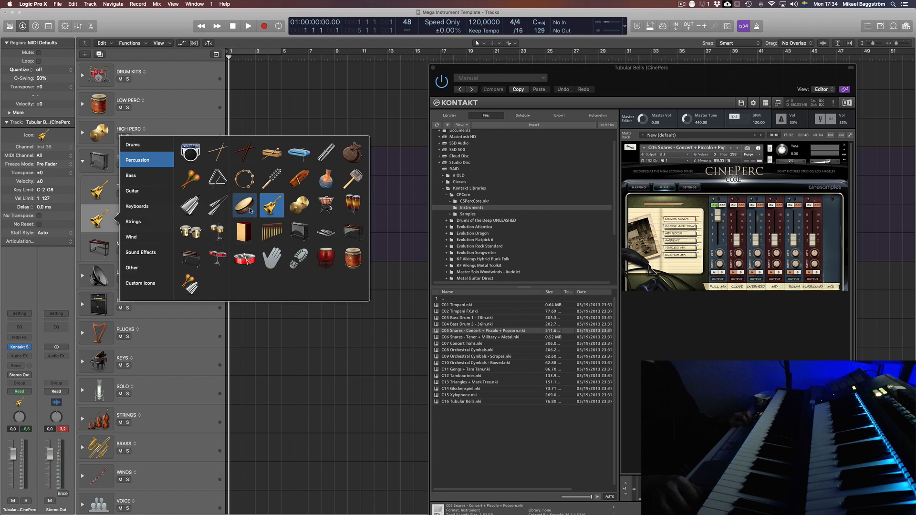
left_click(217, 231)
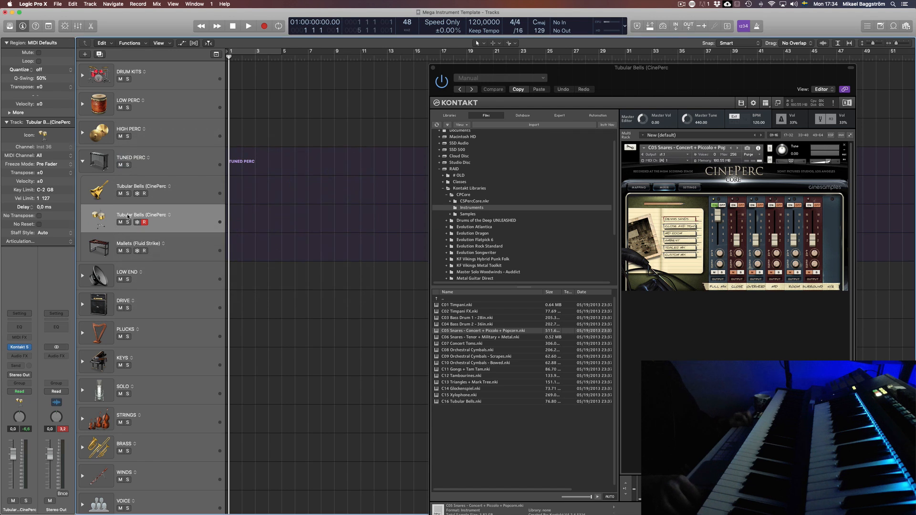
double_click(125, 214)
left_click(131, 214)
left_click_drag(144, 214, 117, 214)
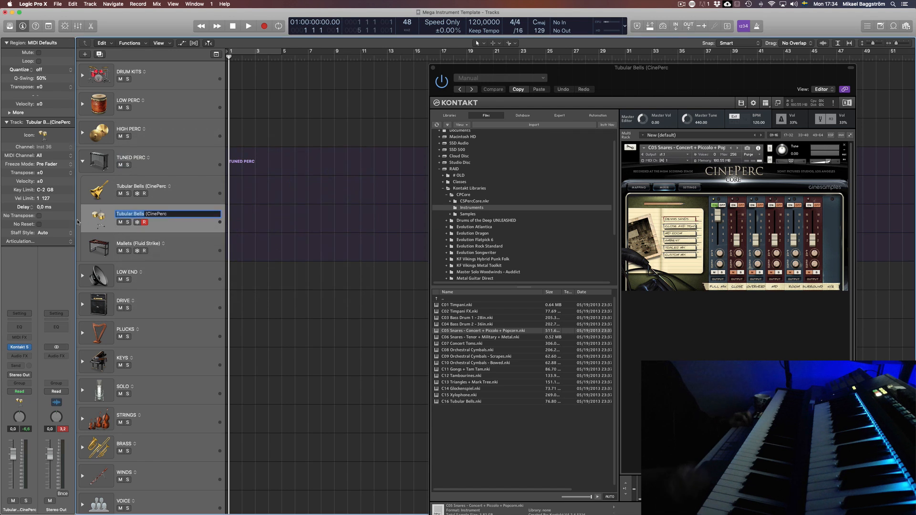
type("Snare Drum")
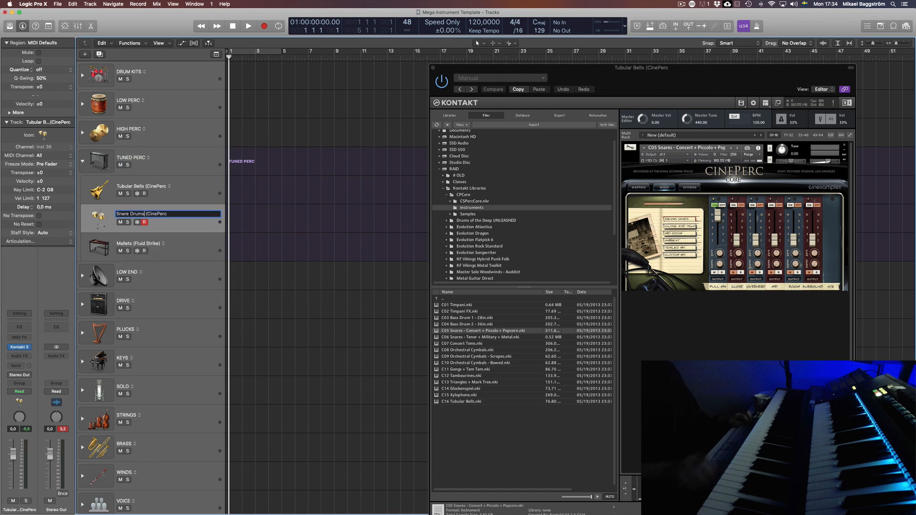
type("s")
key("Return")
double_click(154, 216)
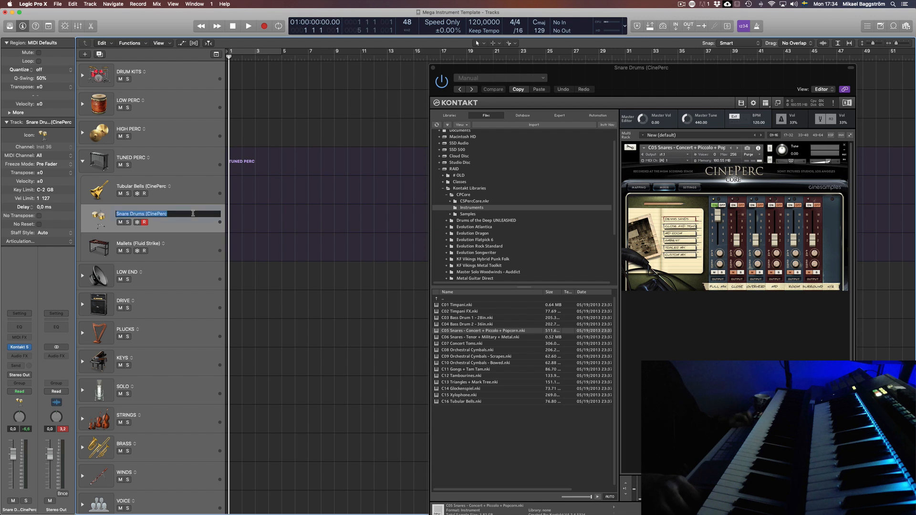
left_click(192, 213)
type(")")
key("Return")
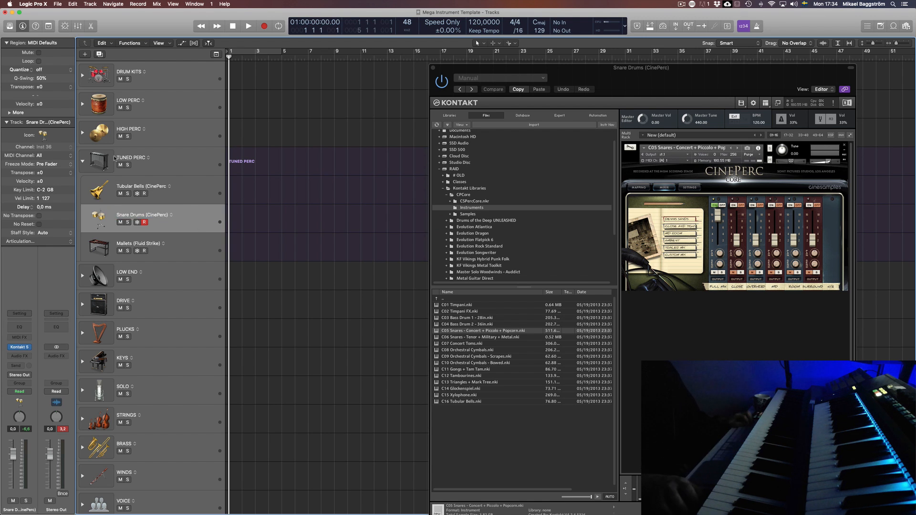
Move Snare Drums (CinePerc) to the top of the HIGH PERC stack and compare it with the Snare Drums (Action Strikes) track.
left_click(82, 132)
left_click_drag(183, 470, 204, 157)
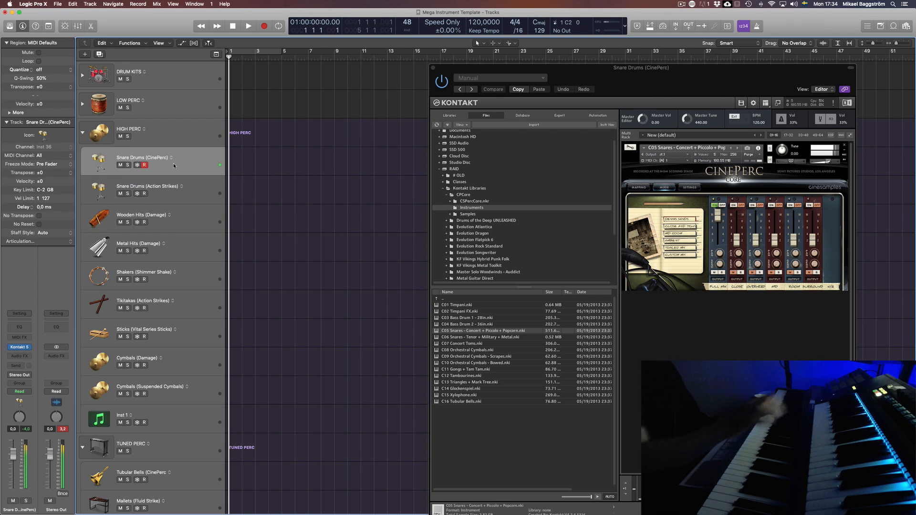
left_click(198, 185)
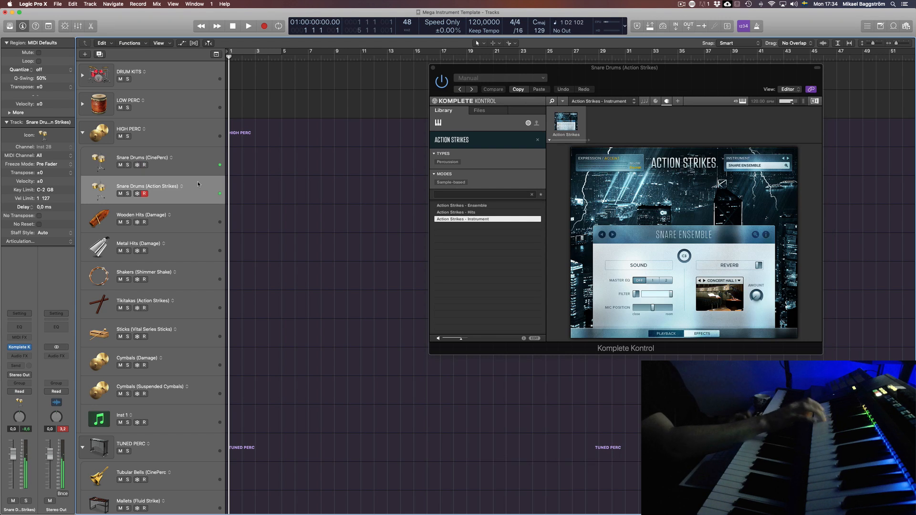
left_click(195, 167)
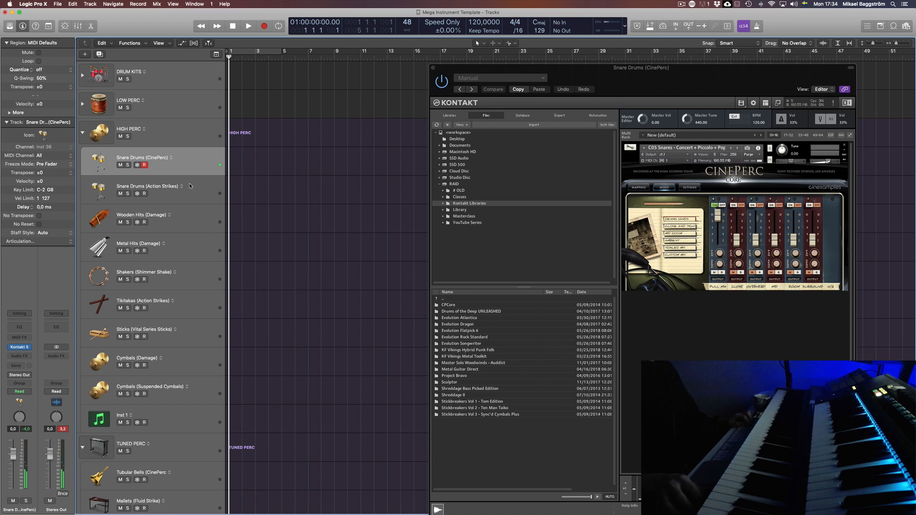
left_click(191, 187)
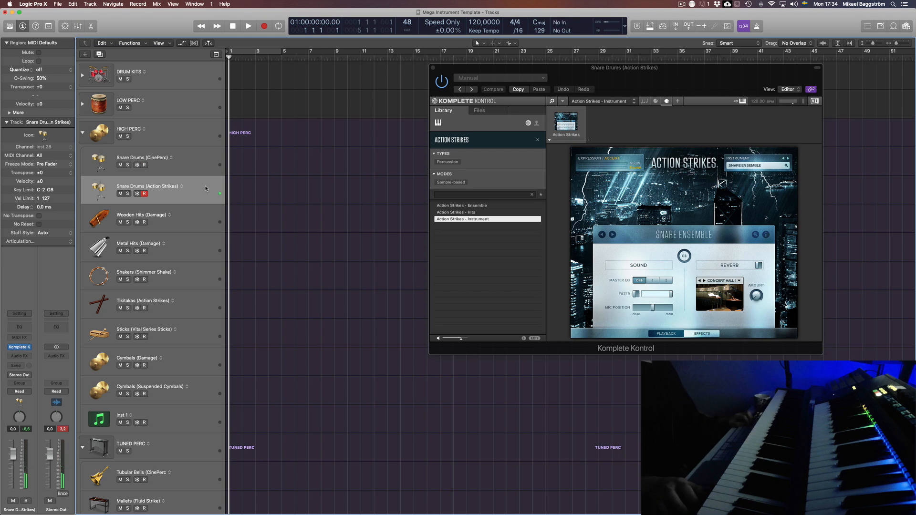
left_click(82, 134)
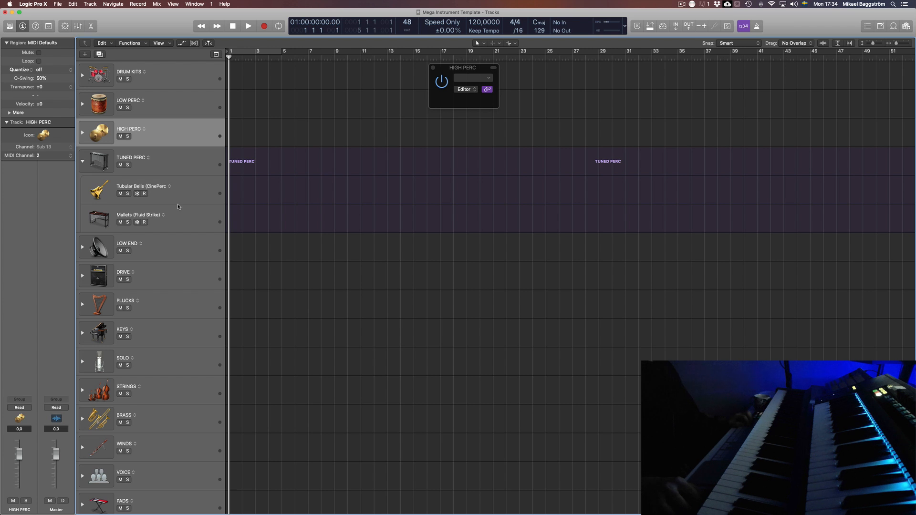
Add the missing closing parenthesis to the Tubular Bells track's name, making it "Tubular Bells (CinePerc)".
double_click(143, 186)
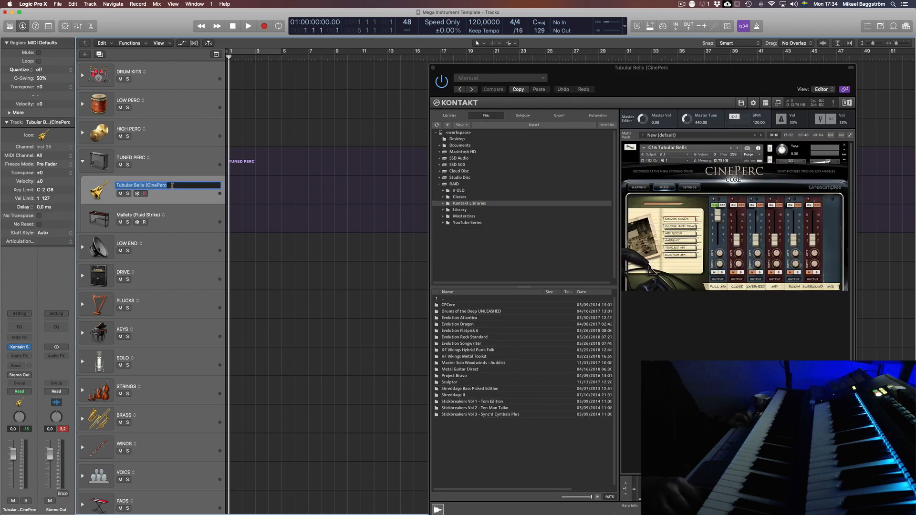
key("BackSpace")
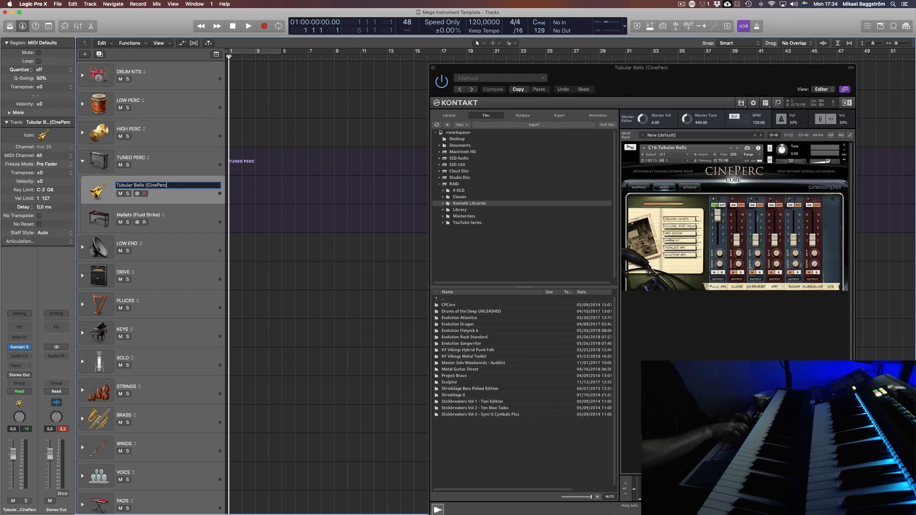
type(")")
key("Return")
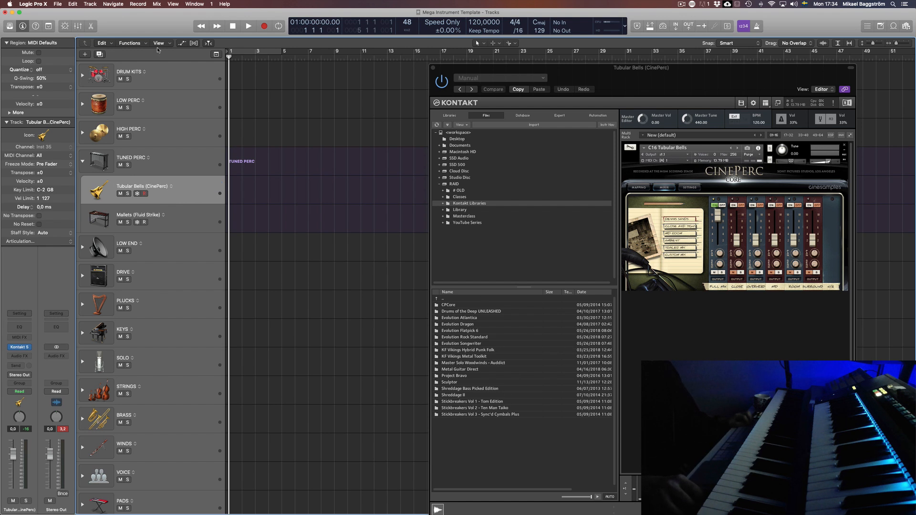
Compare Damage's PERC Dark Impacts on a duplicate Mallets track with LOW PERC's trailer tracks, delete the duplicate, and collapse both stacks.
left_click(190, 223)
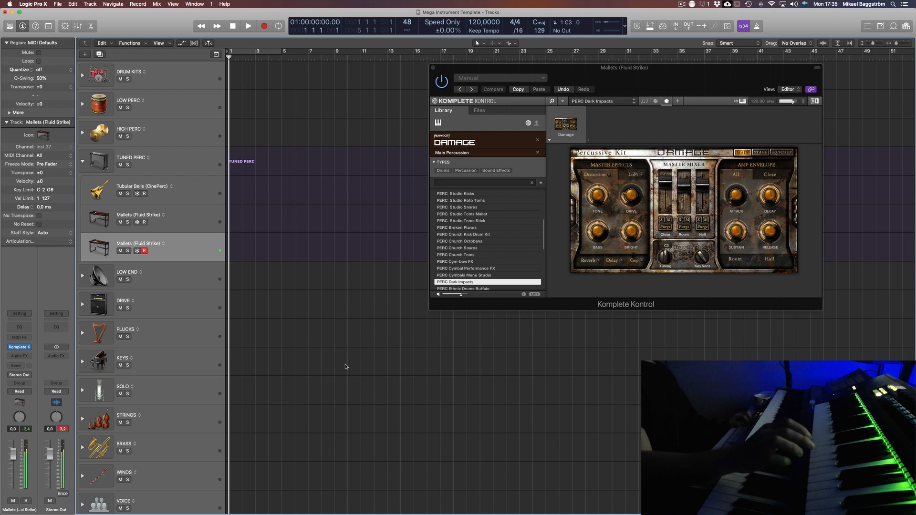
left_click(82, 104)
left_click(190, 136)
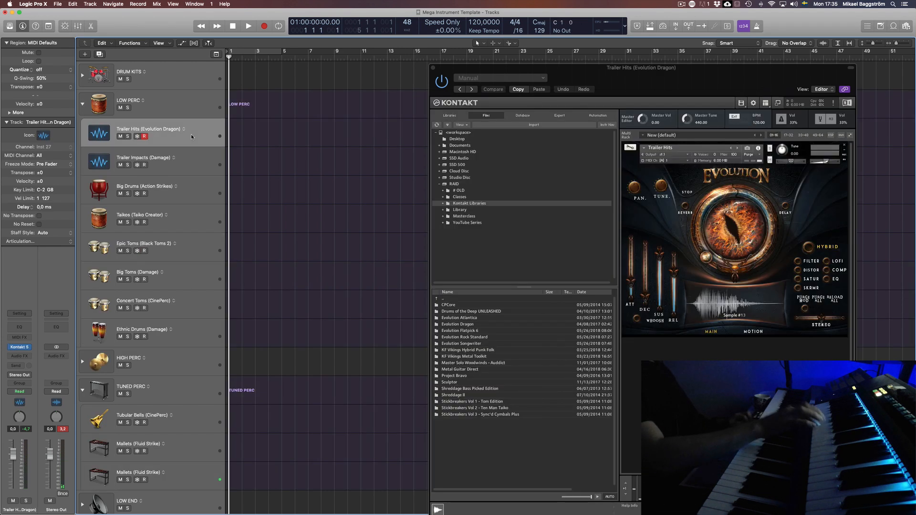
left_click(196, 163)
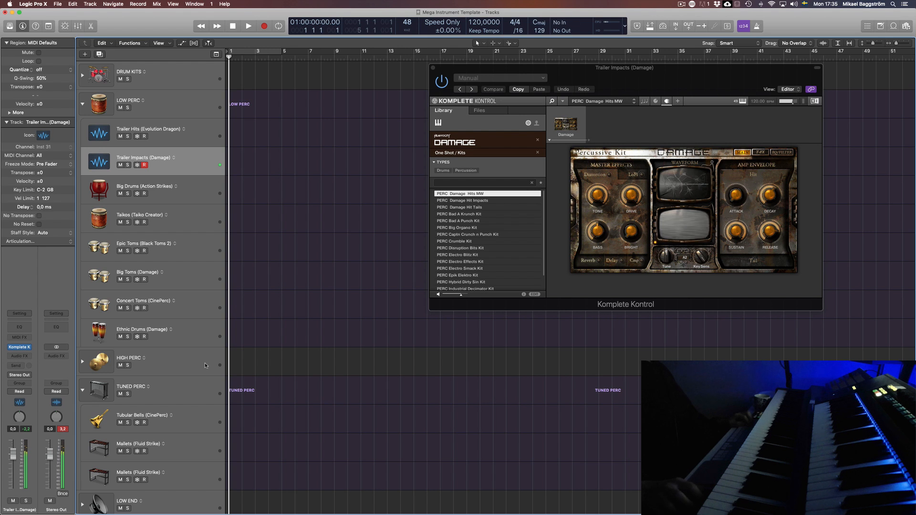
left_click(192, 473)
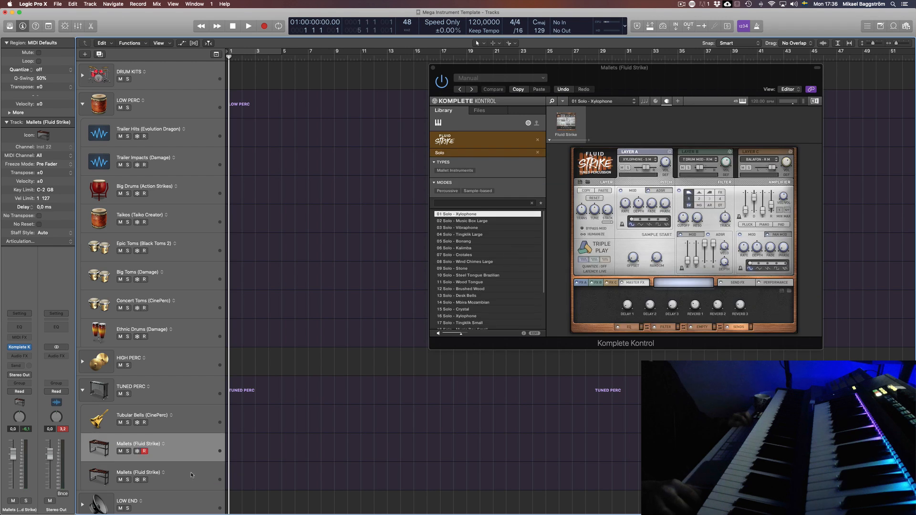
key("super+BackSpace")
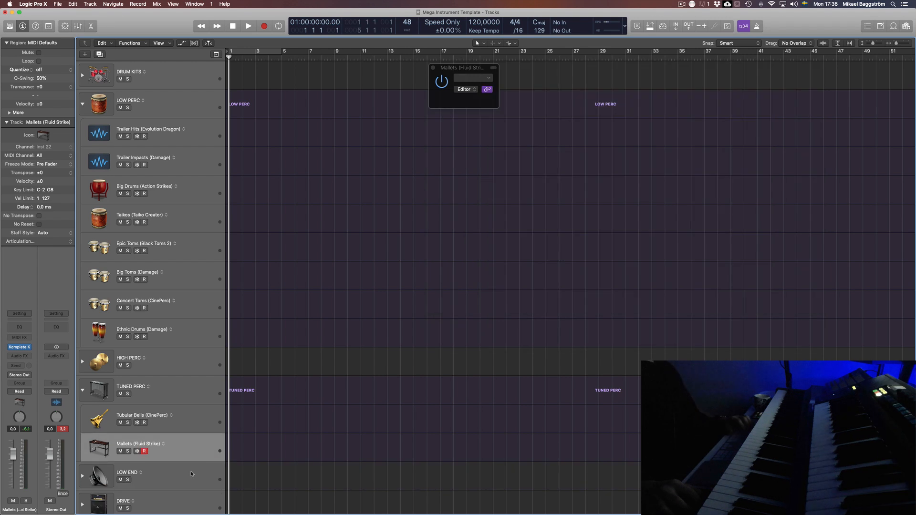
left_click(83, 390)
left_click(83, 104)
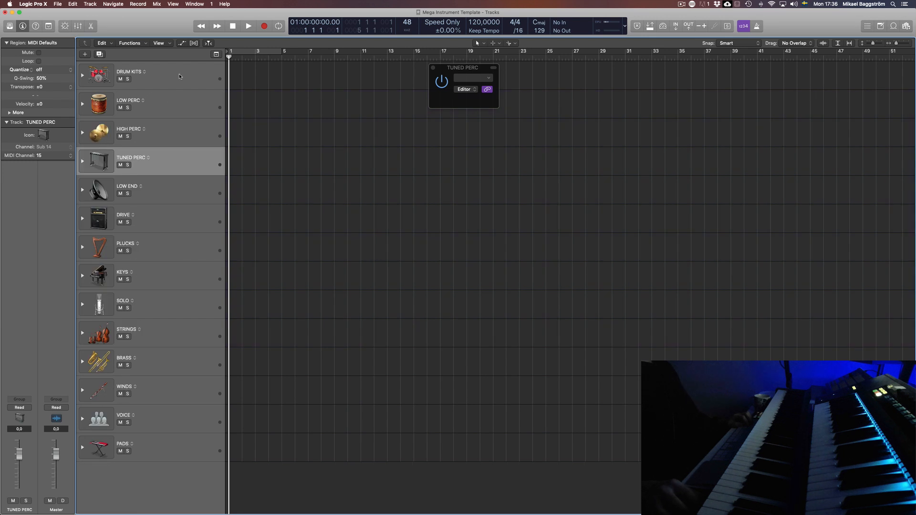
Review the DRUM KITS stack's tracks and examine the Damage instrument on the Epic Drumkit track.
left_click(179, 76)
left_click(82, 76)
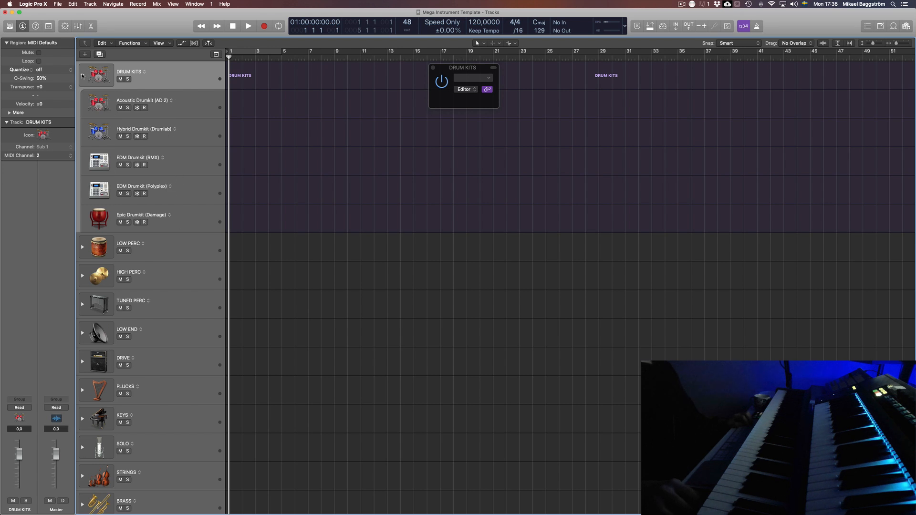
left_click(186, 226)
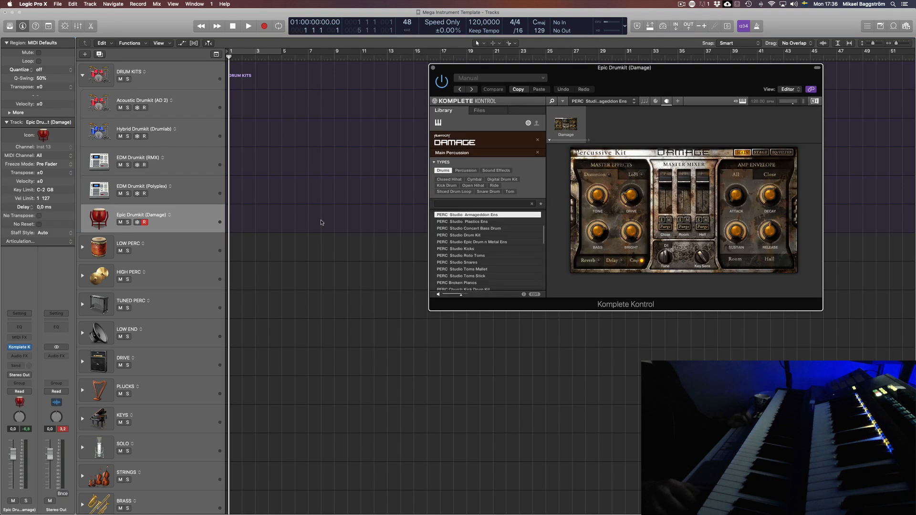
left_click_drag(705, 79, 579, 117)
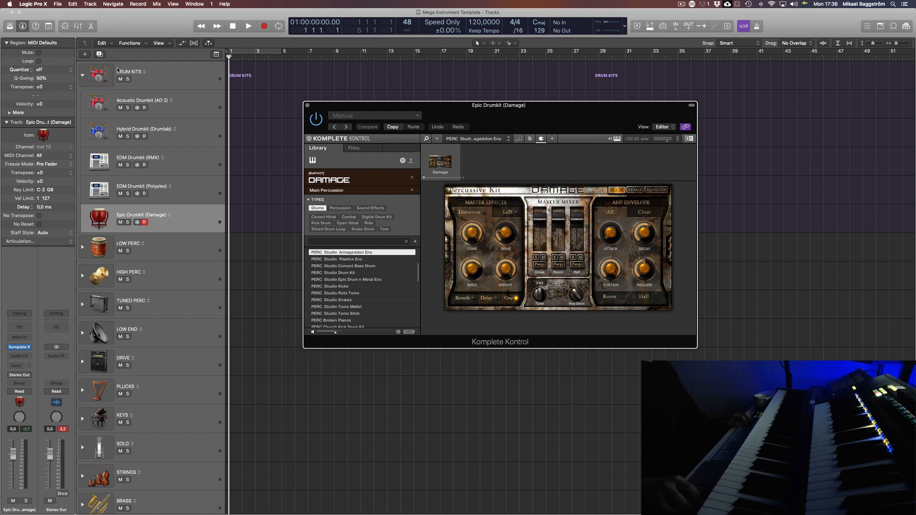
left_click(82, 74)
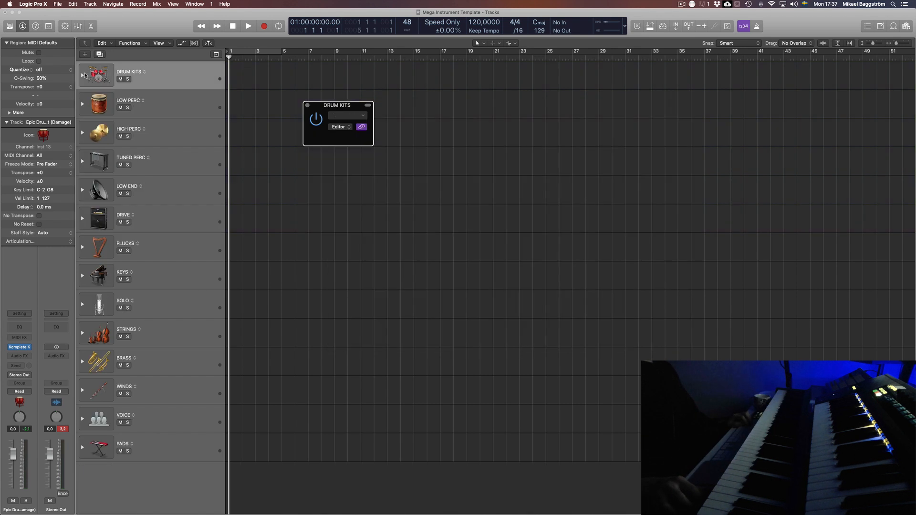
Review the LOW PERC stack's instruments on the Epic Toms, Big Toms, Concert Toms and Ethnic Drums tracks, and collapse the stack.
left_click(105, 109)
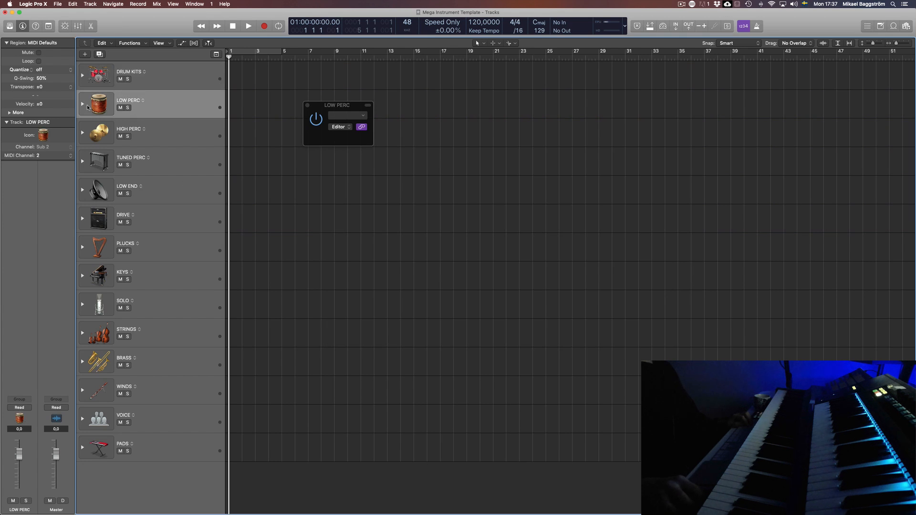
left_click(82, 104)
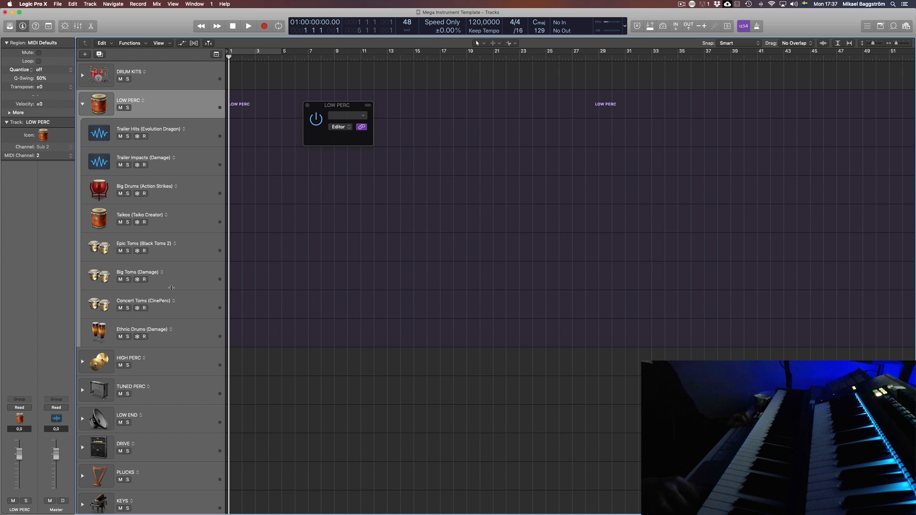
left_click(190, 254)
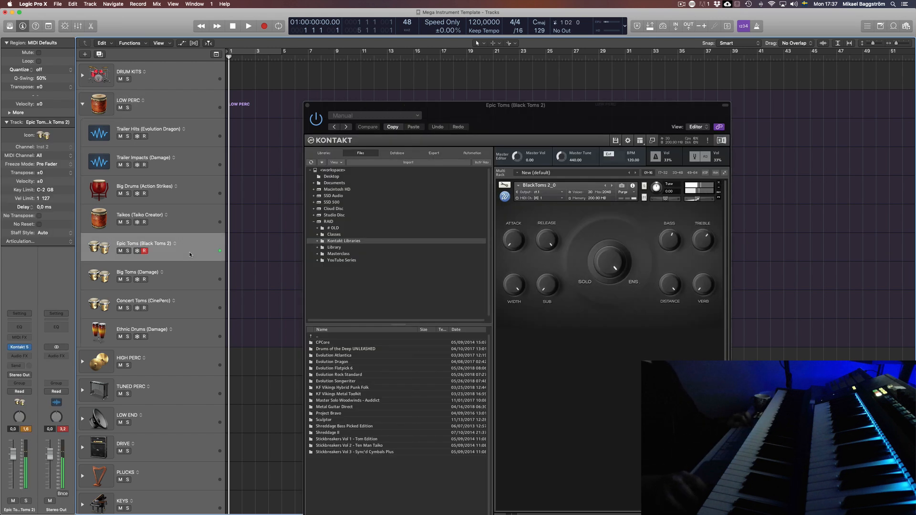
left_click(199, 279)
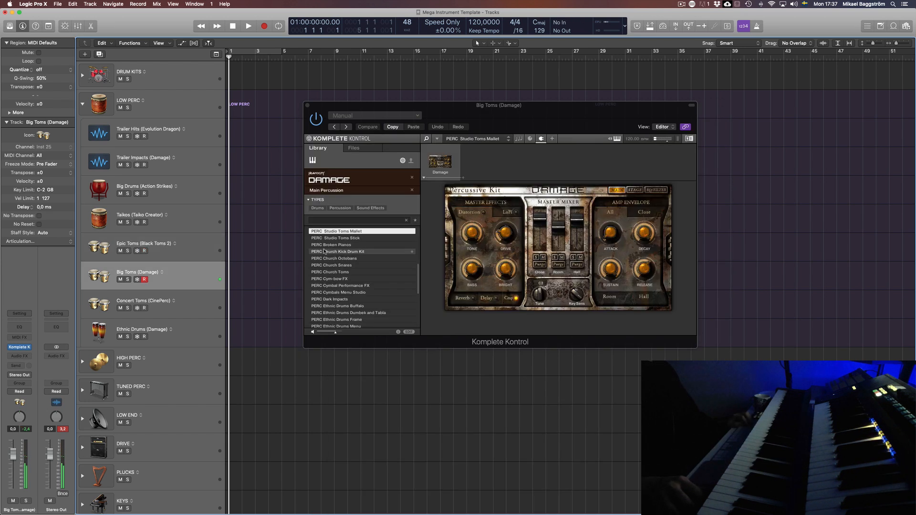
left_click(189, 304)
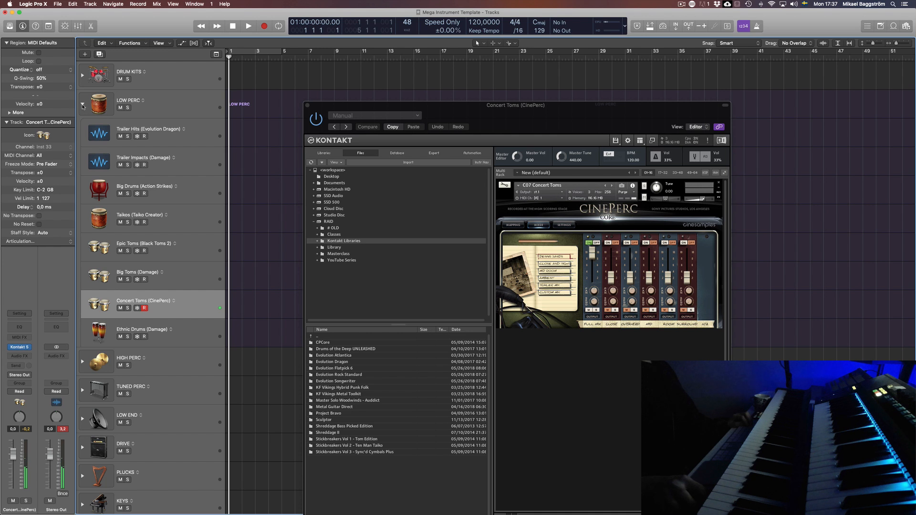
left_click(189, 330)
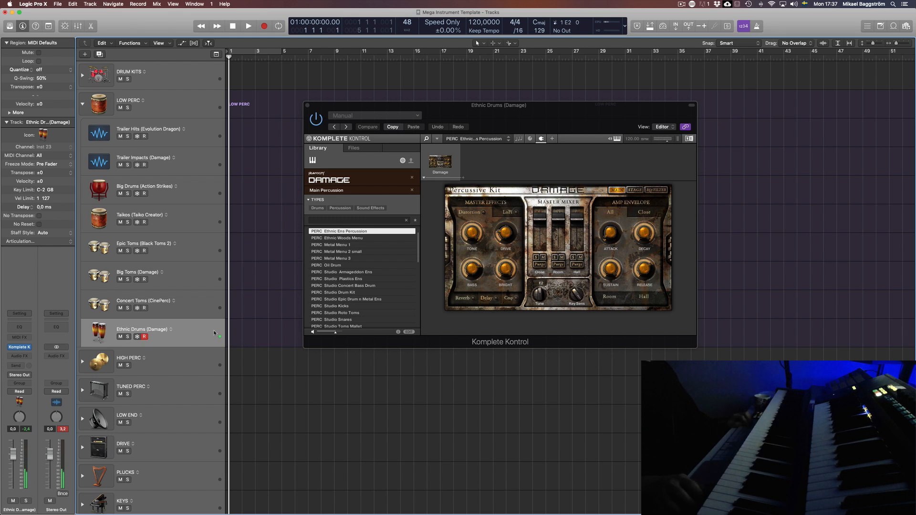
left_click(82, 102)
Review each named instrument track in the HIGH PERC stack, from Snare Drums (CinePerc) to Cymbals (Suspended Cymbals), and collapse the stack.
left_click(83, 137)
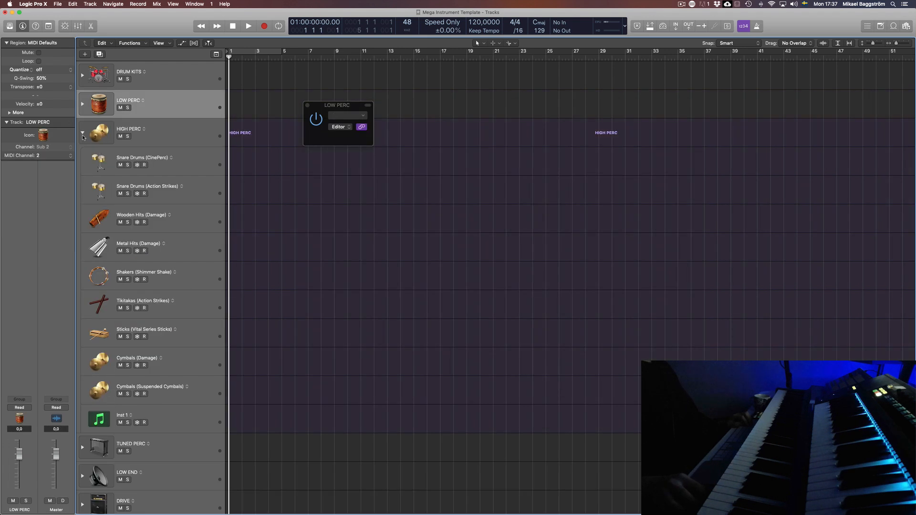
left_click(188, 166)
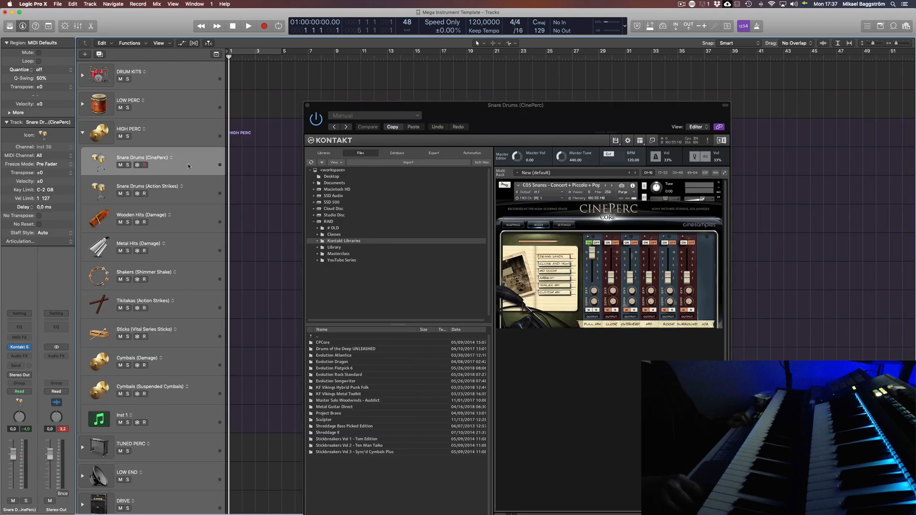
left_click(199, 195)
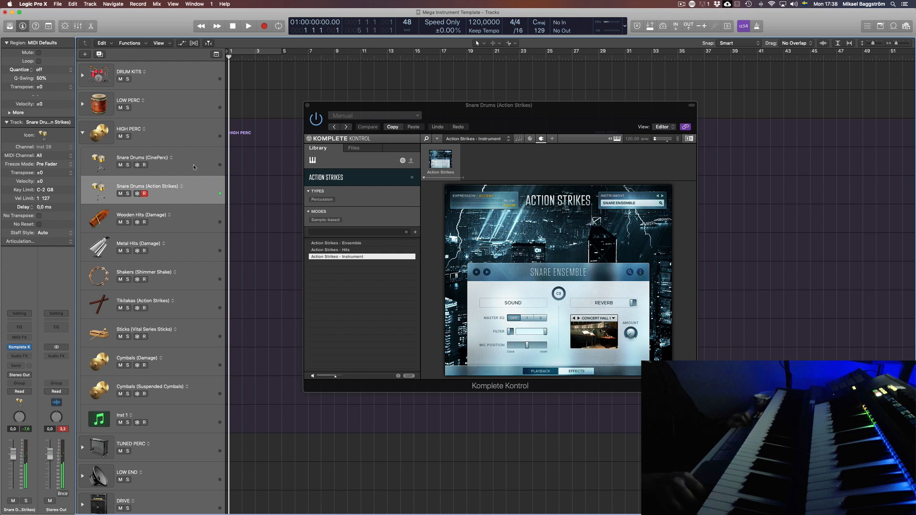
left_click(190, 218)
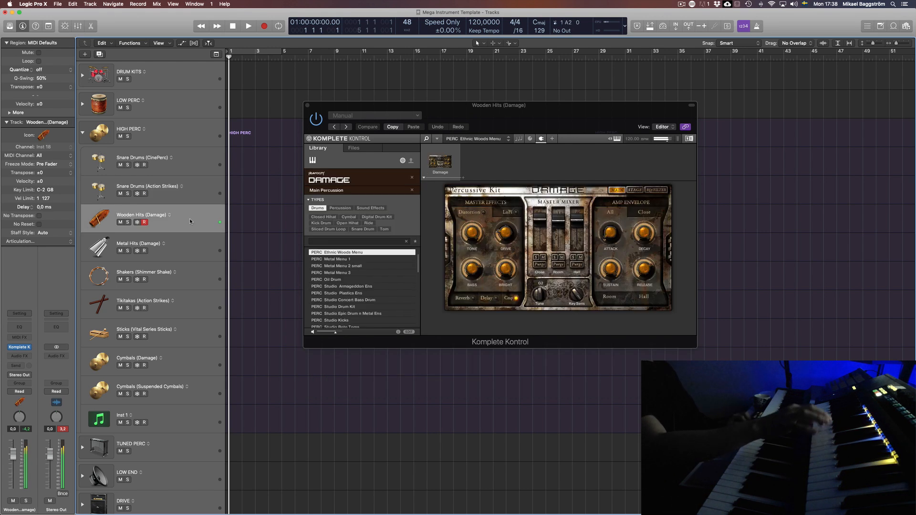
left_click(191, 245)
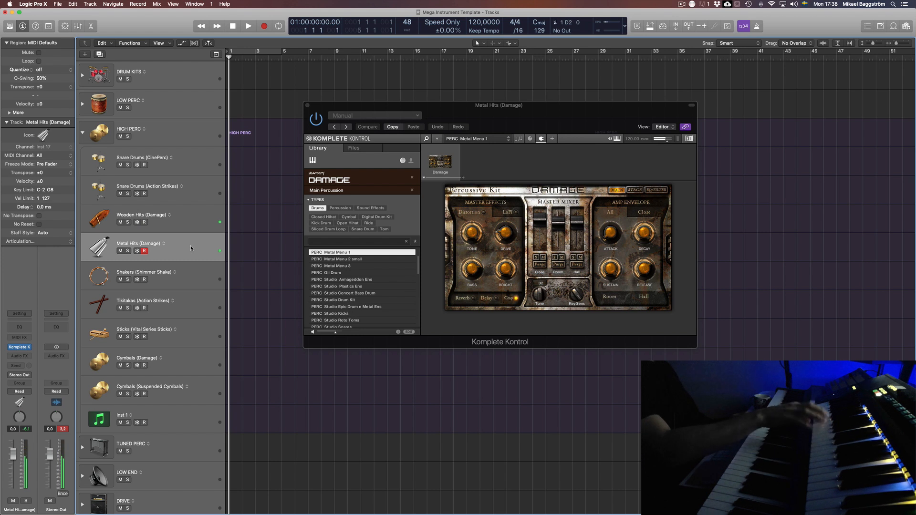
left_click(190, 272)
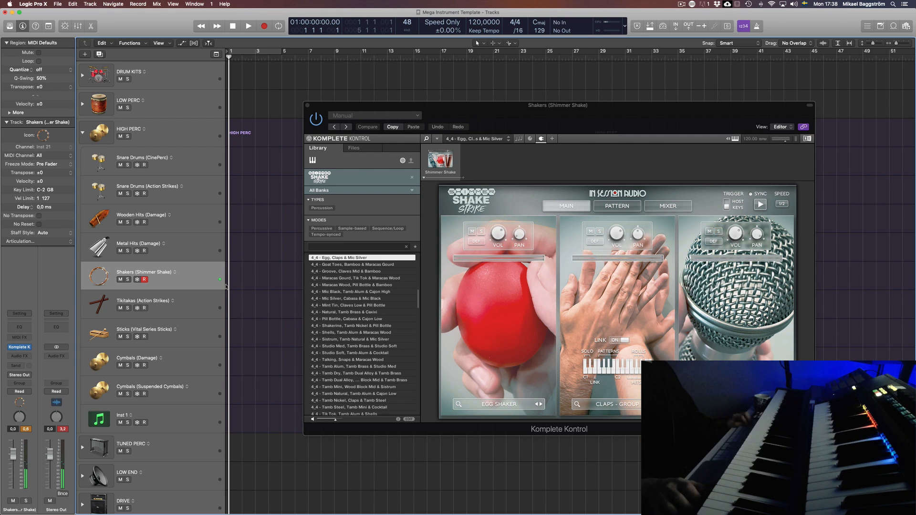
left_click(191, 306)
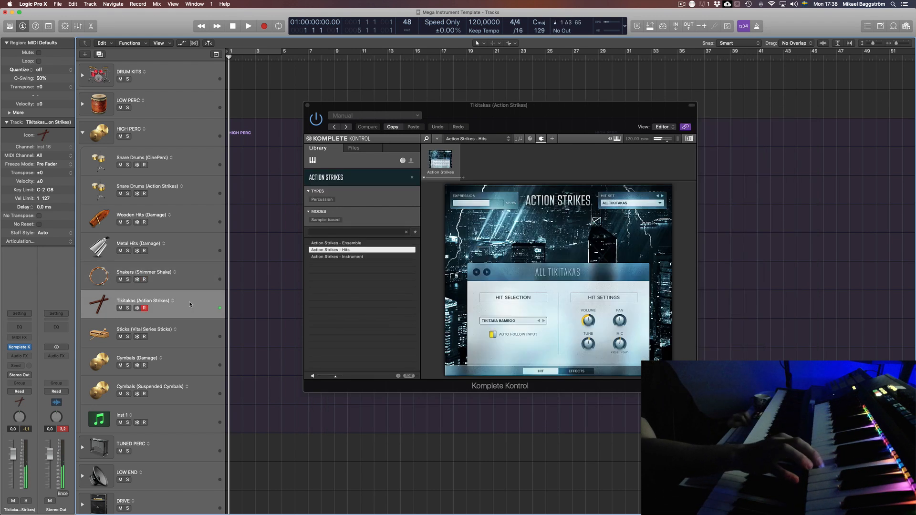
left_click(194, 337)
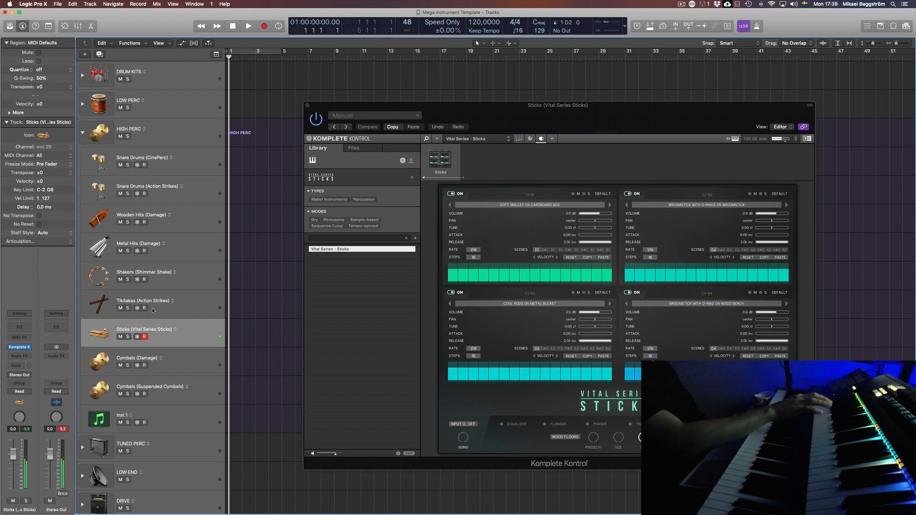
left_click(186, 366)
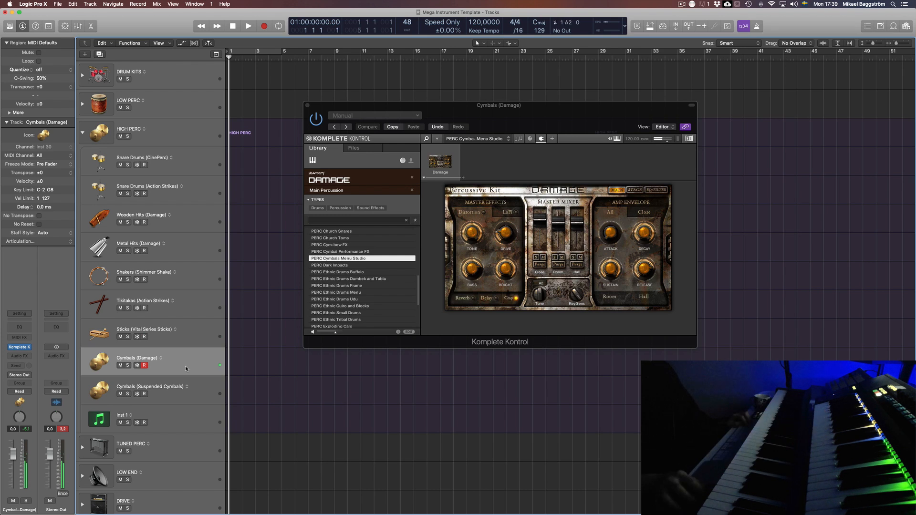
left_click(198, 382)
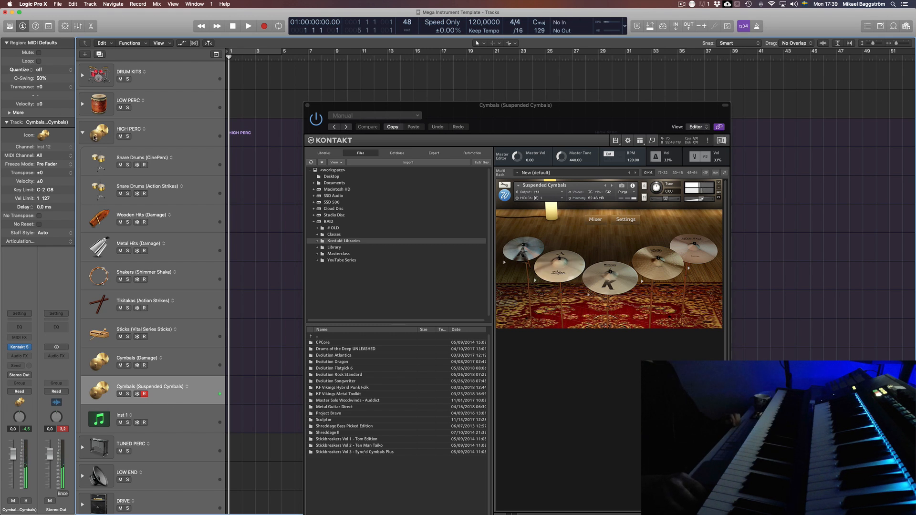
left_click(82, 132)
Review the Tubular Bells (CinePerc) and Mallets (Fluid Strike) instruments in the TUNED PERC stack, and collapse the stack.
left_click(83, 161)
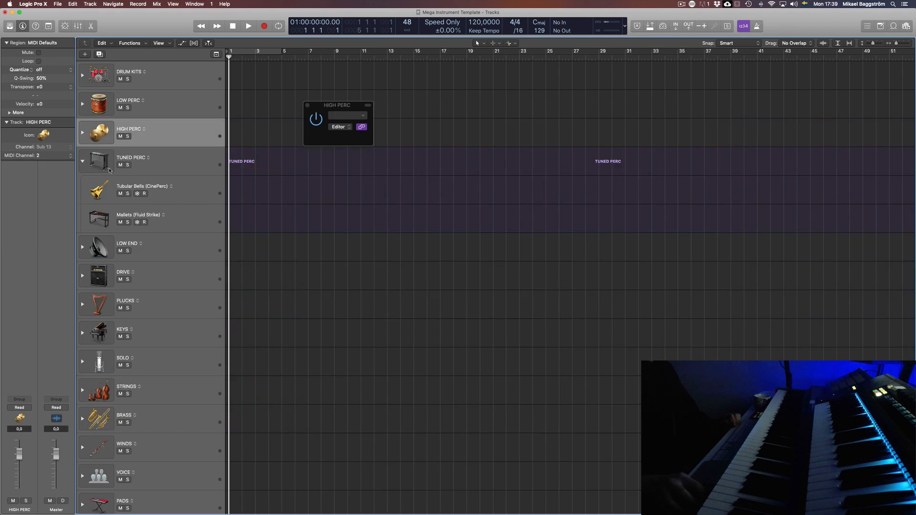
left_click(202, 199)
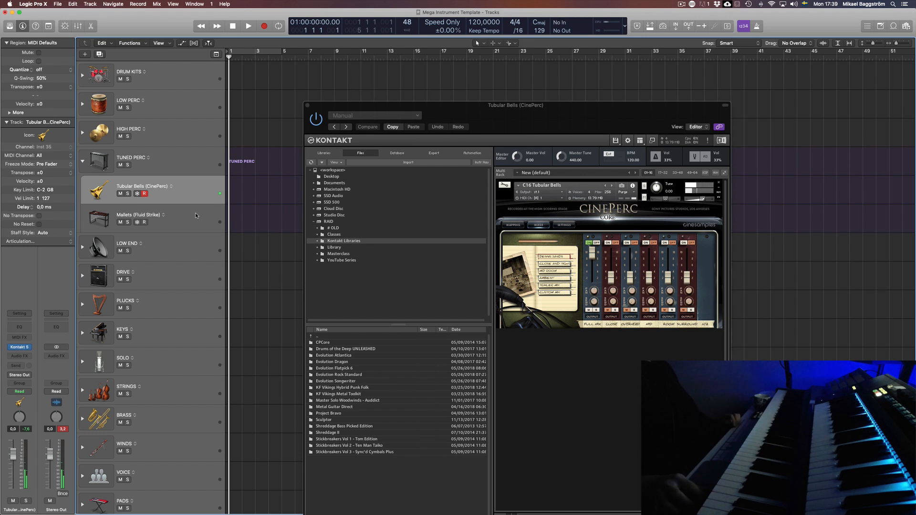
left_click(196, 215)
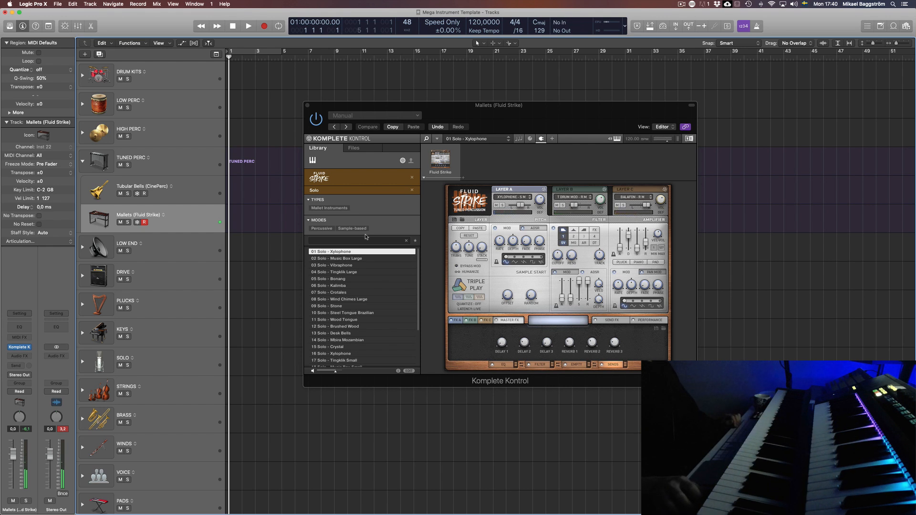
left_click(469, 298)
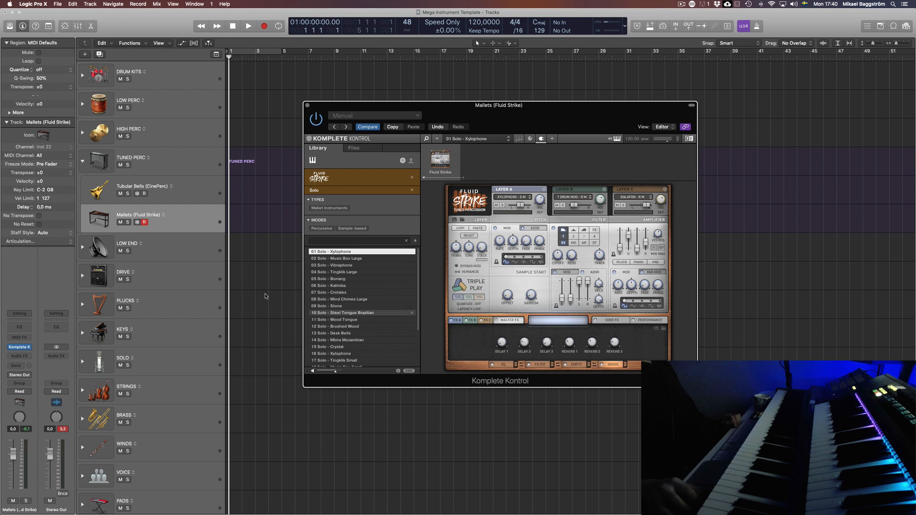
left_click(83, 161)
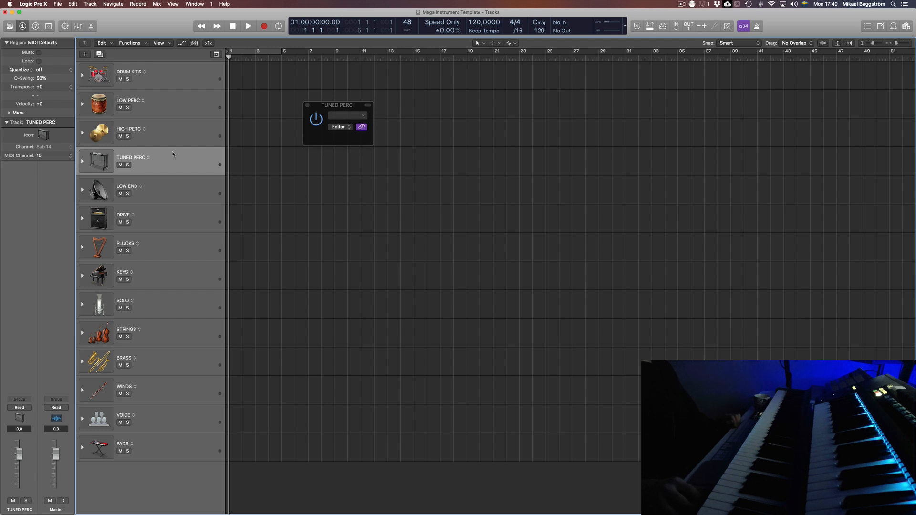
left_click(168, 190)
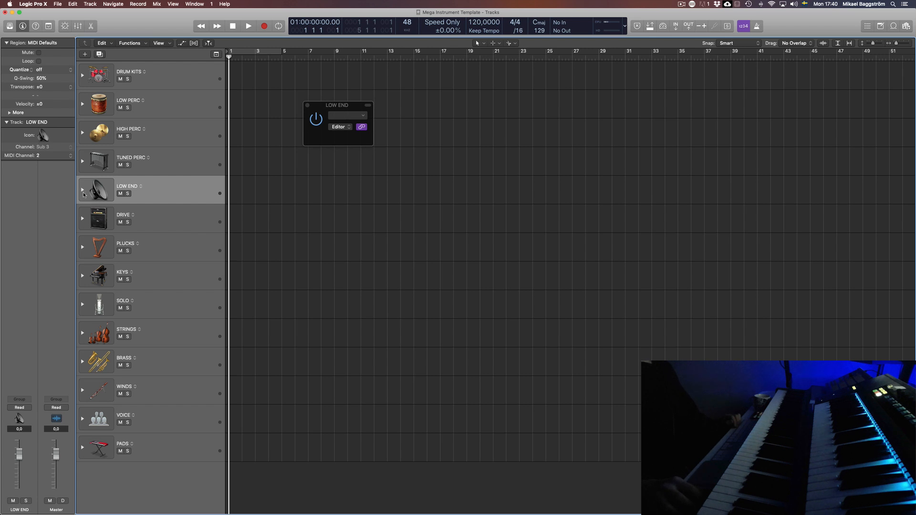
left_click(153, 223)
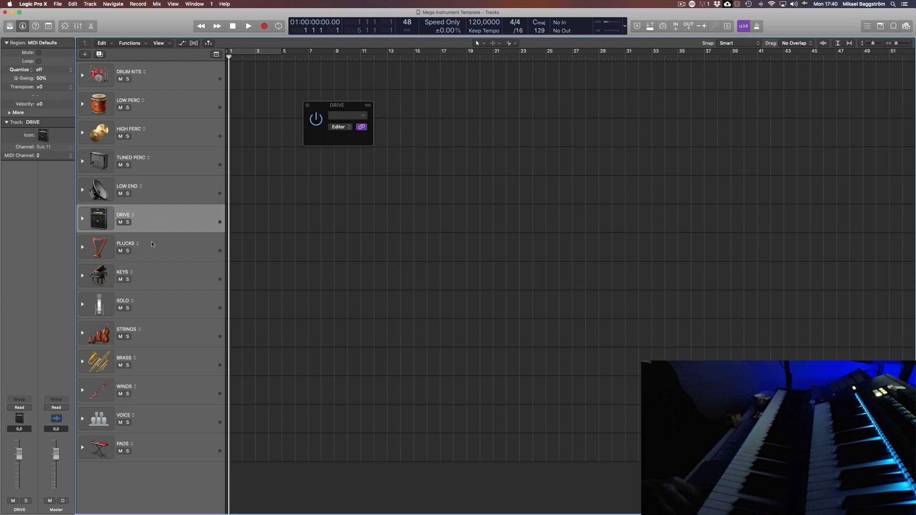
left_click(151, 242)
left_click(160, 278)
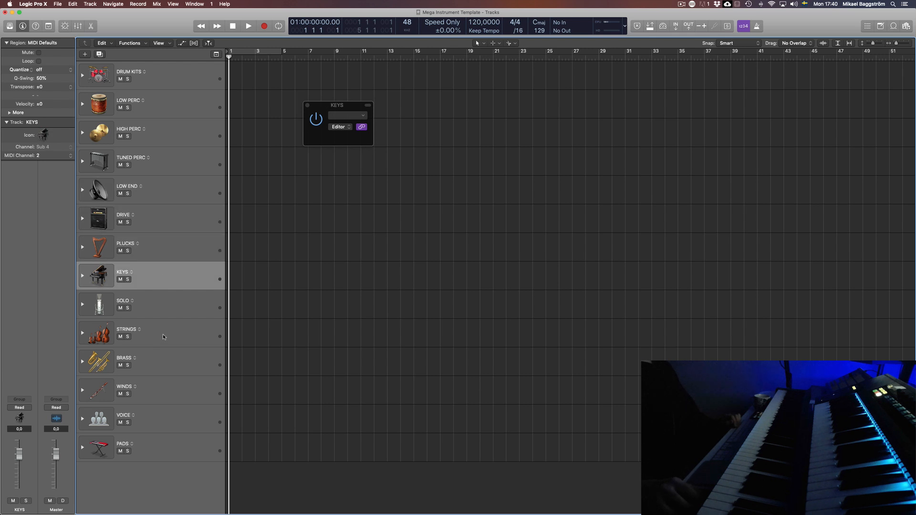
left_click(164, 215)
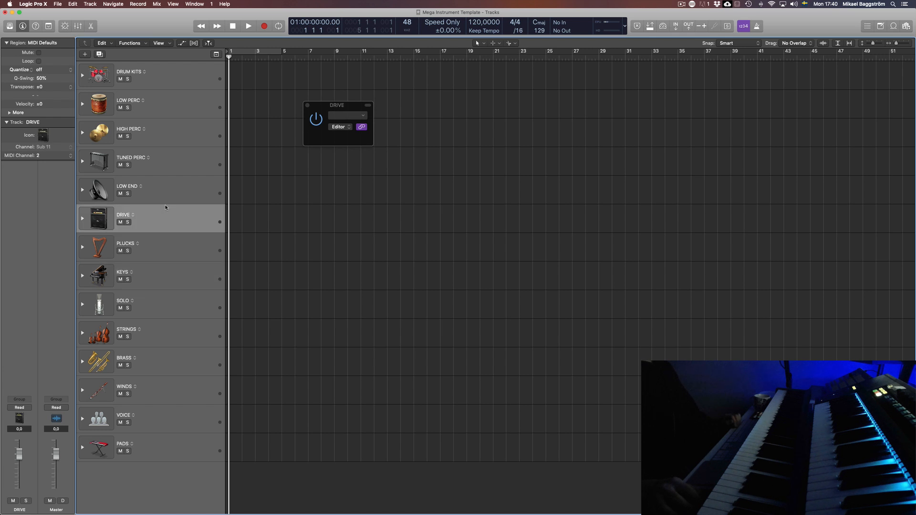
left_click(167, 194)
left_click(168, 224)
Expand the LOW END stack and select its Inst 1 track.
left_click(165, 196)
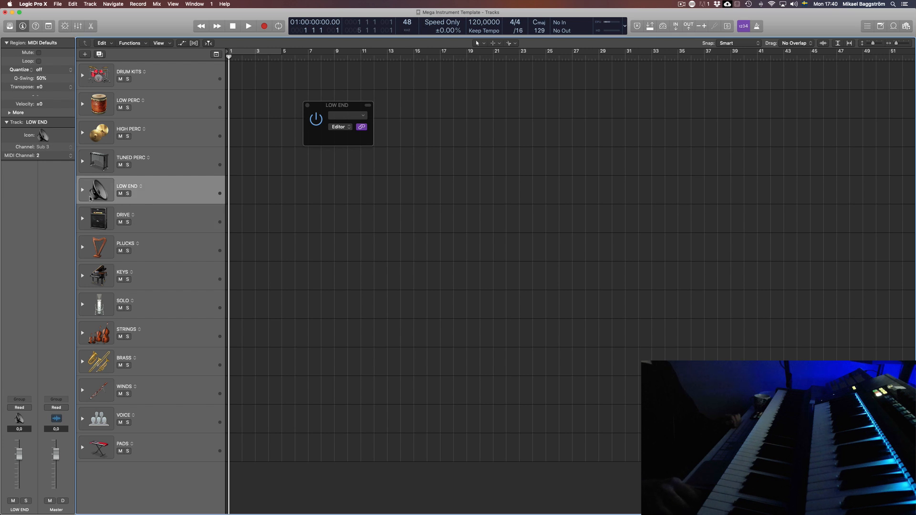
left_click(81, 191)
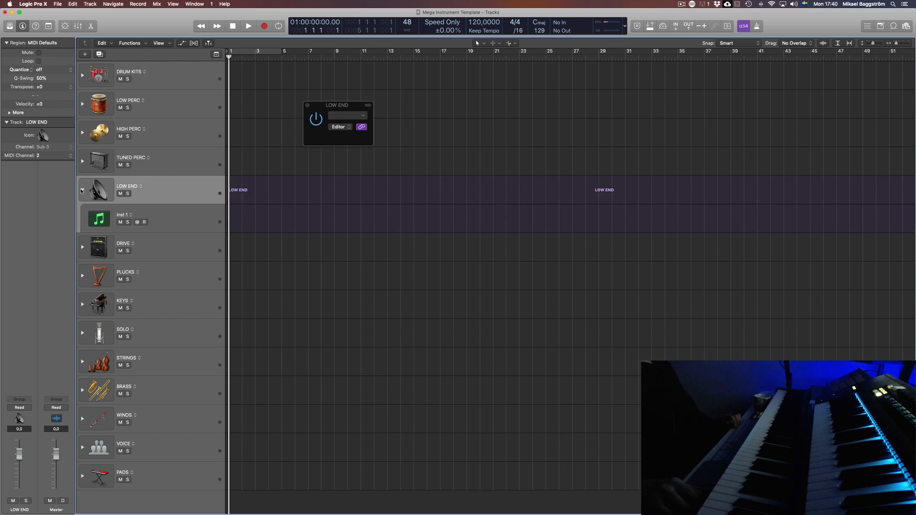
left_click(179, 217)
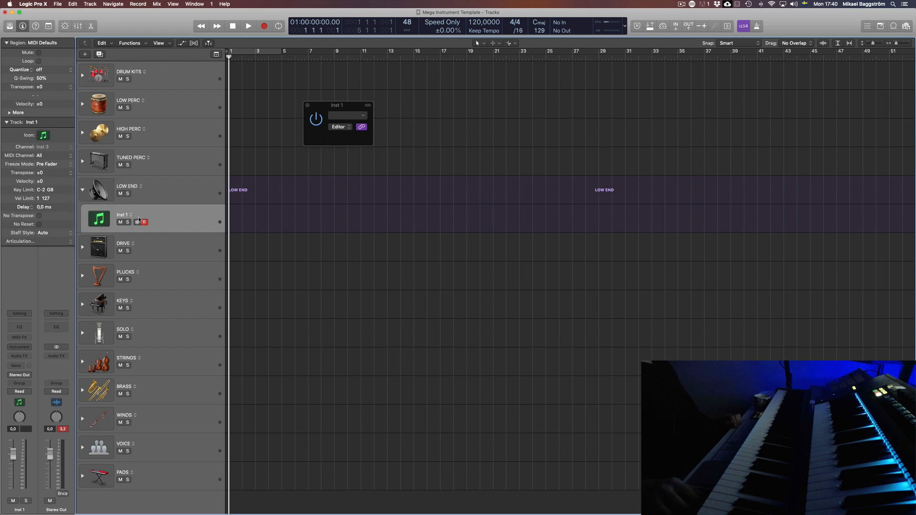
Give the LOW END stack's Inst 1 track a wooden synthesizer icon from the Keyboards category.
left_click(95, 222)
left_click(142, 176)
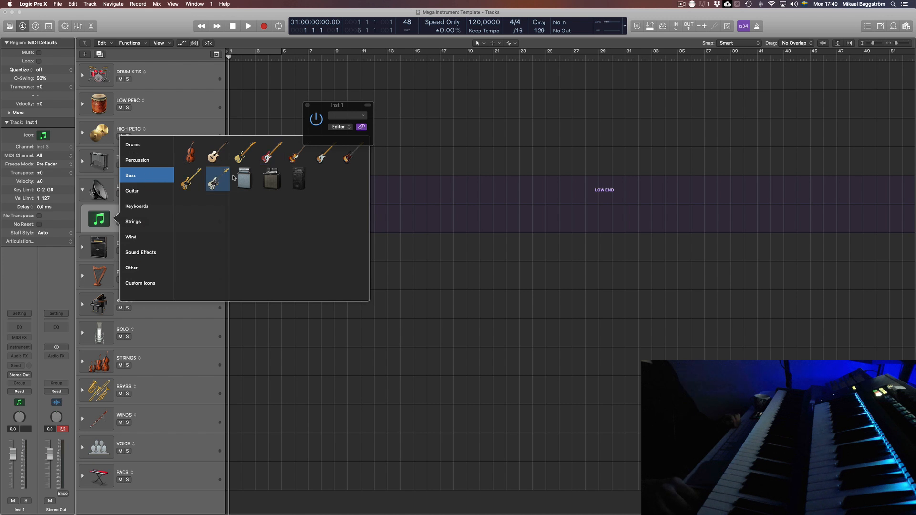
left_click(143, 160)
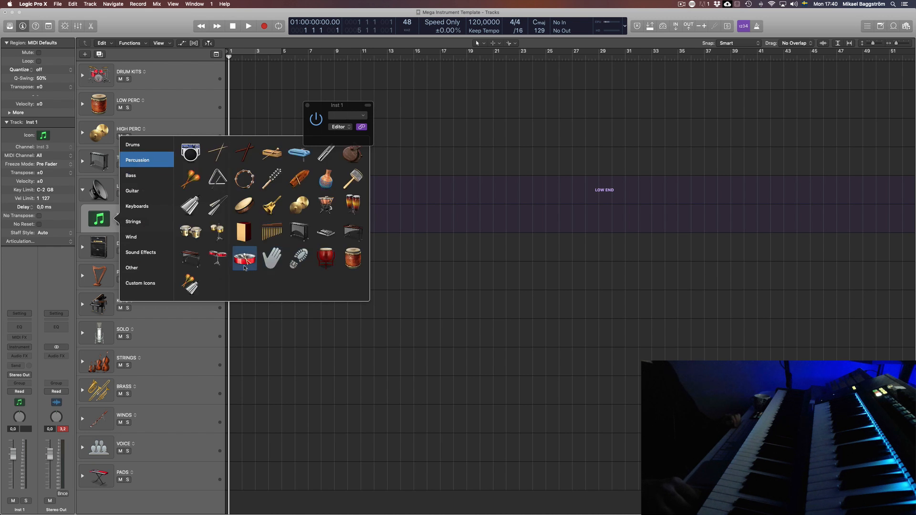
left_click(136, 144)
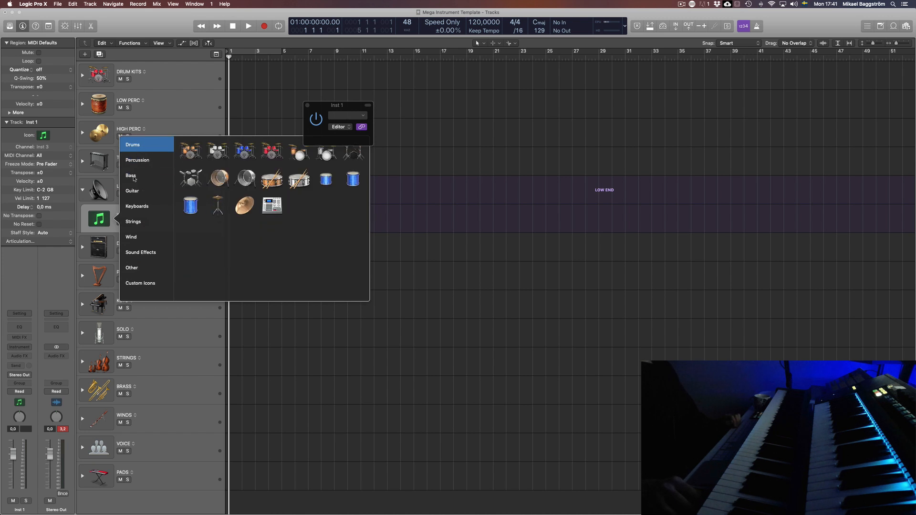
left_click(136, 206)
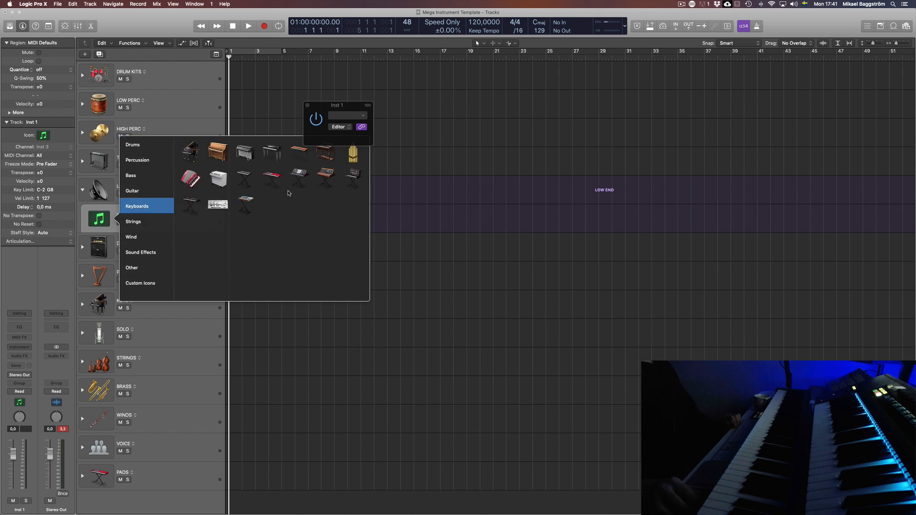
left_click(325, 178)
Load the Legend synth in stereo as the instrument on the LOW END stack's Inst 1 track.
left_click(27, 348)
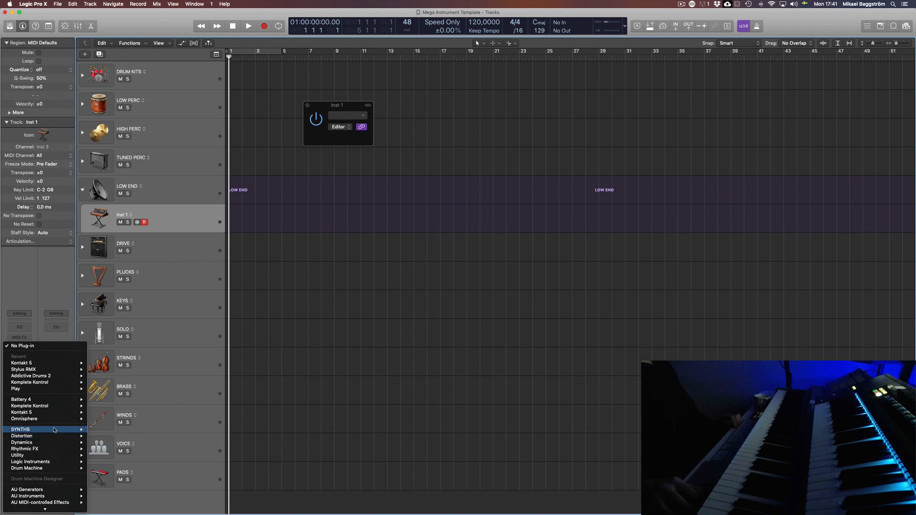
mouse_move(62, 430)
mouse_move(99, 437)
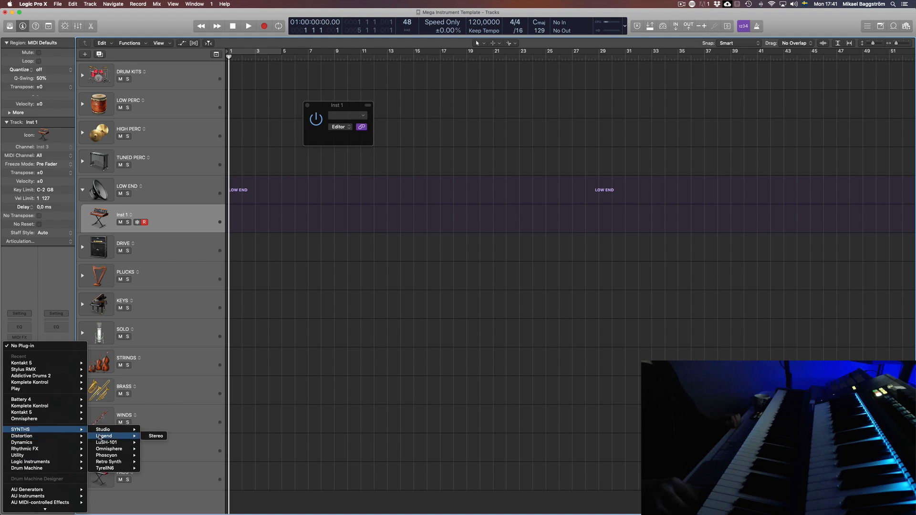
left_click(156, 435)
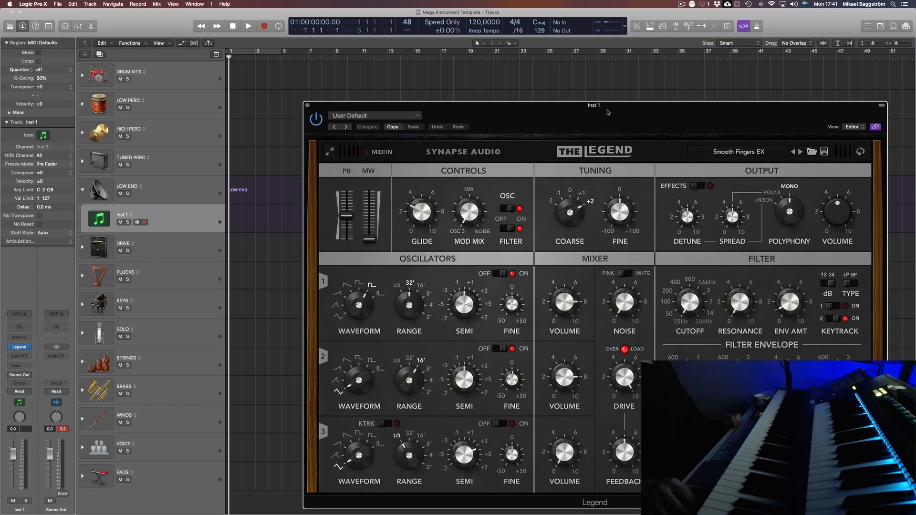
Rename the LOW END stack's Inst 1 track as Sub Bass.
left_click_drag(608, 112, 522, 89)
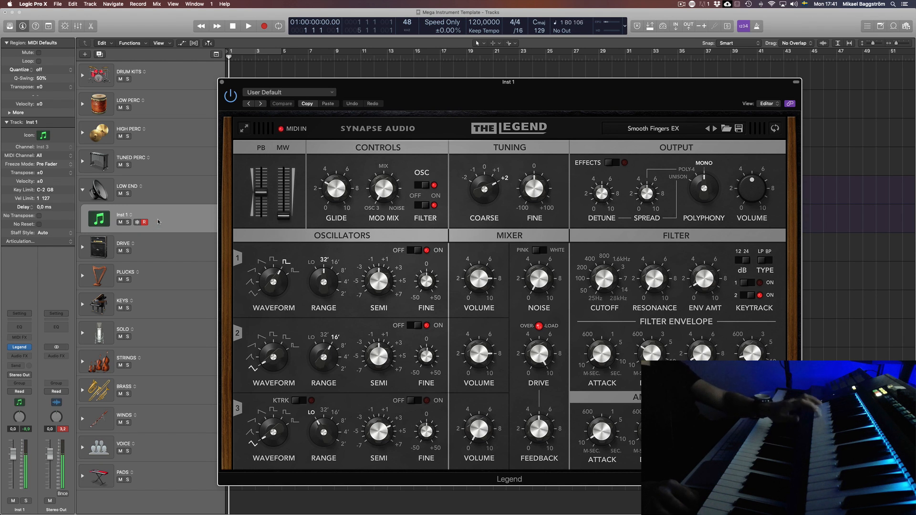
double_click(122, 214)
type("Sub Bas")
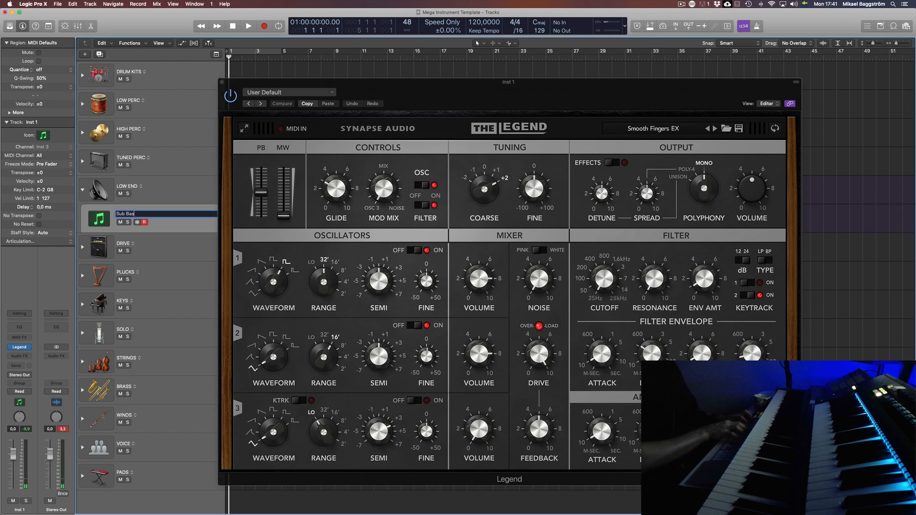
type("s")
key("Return")
Change the Sub Bass track's name to Synth Bass.
left_click(126, 213)
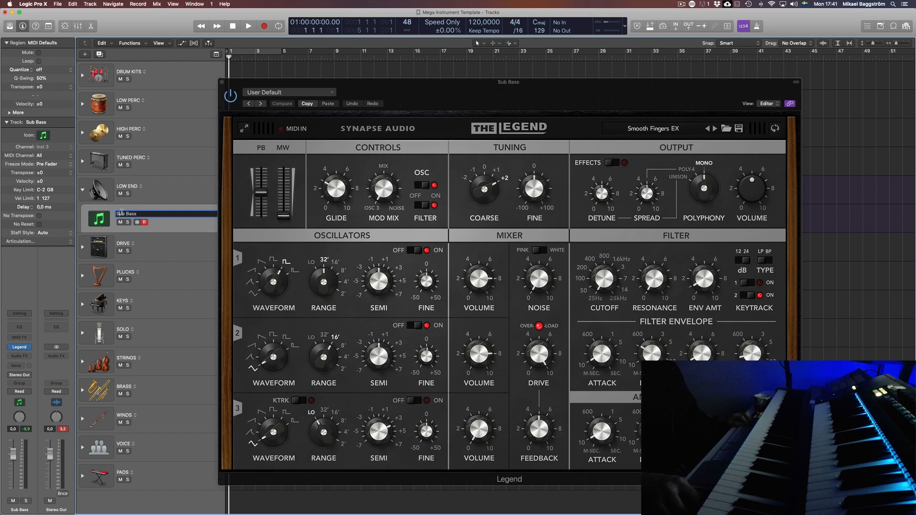
type("Deep")
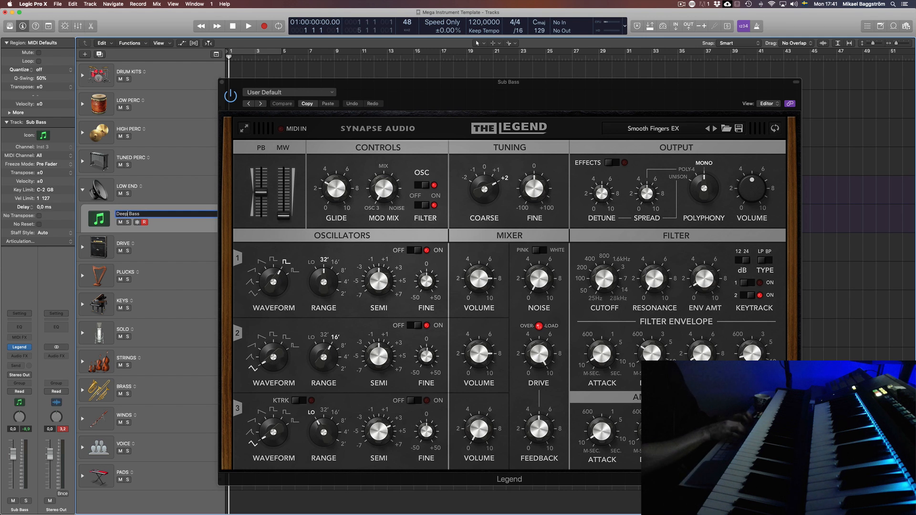
type("Syn")
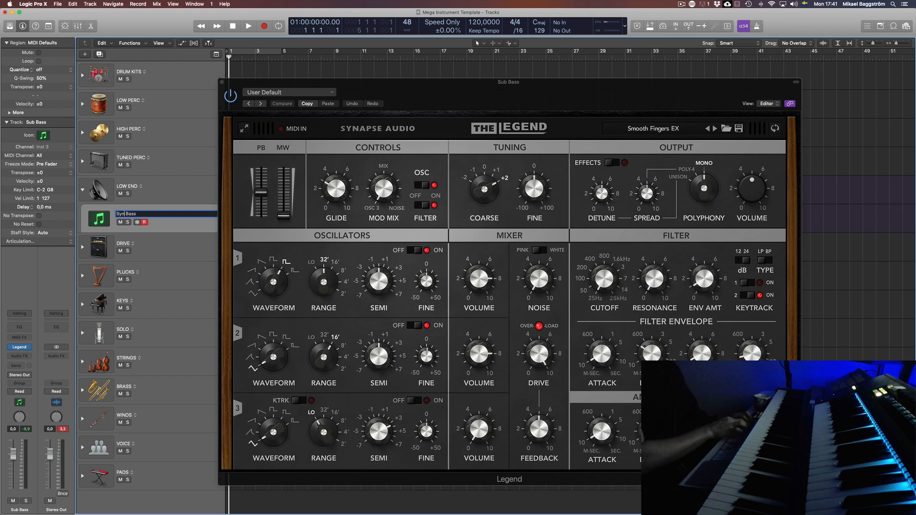
type("th")
key("Return")
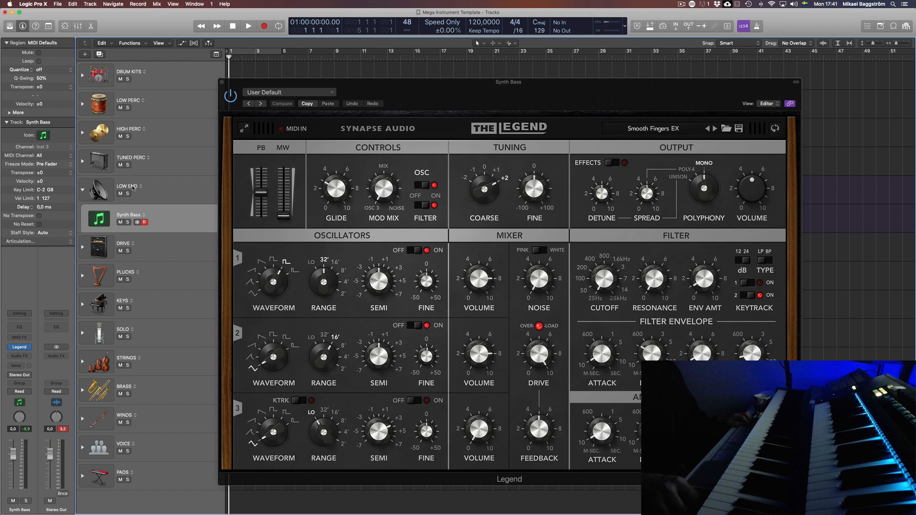
Rename the LOW END stack's bass track as Sub Synth Bass (The Legend).
double_click(124, 214)
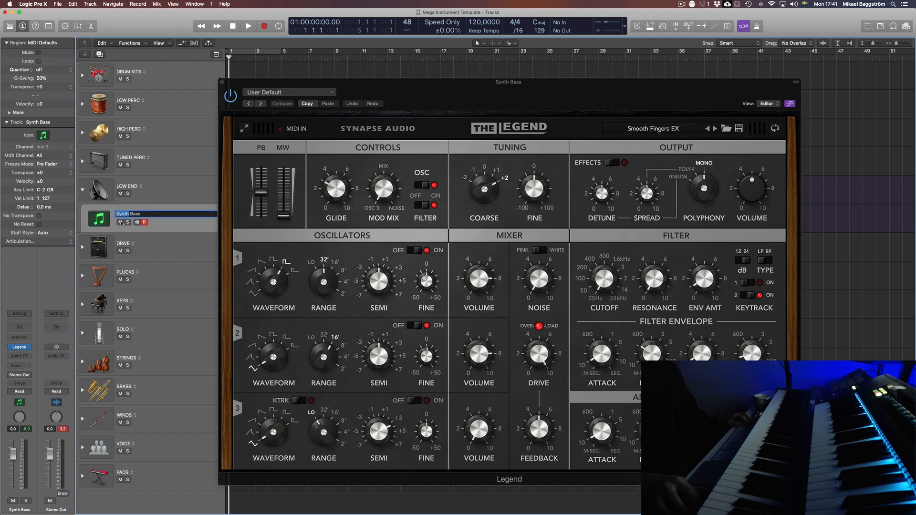
type("Sub Synth")
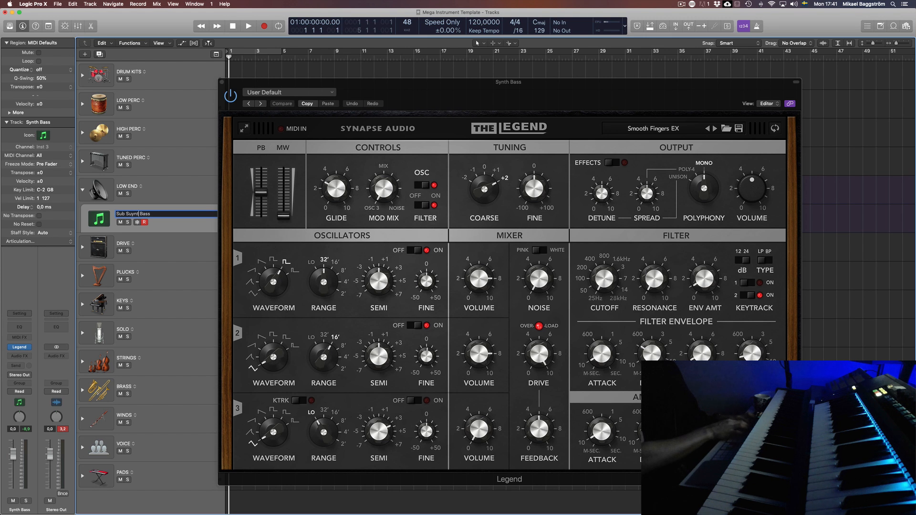
key("Return")
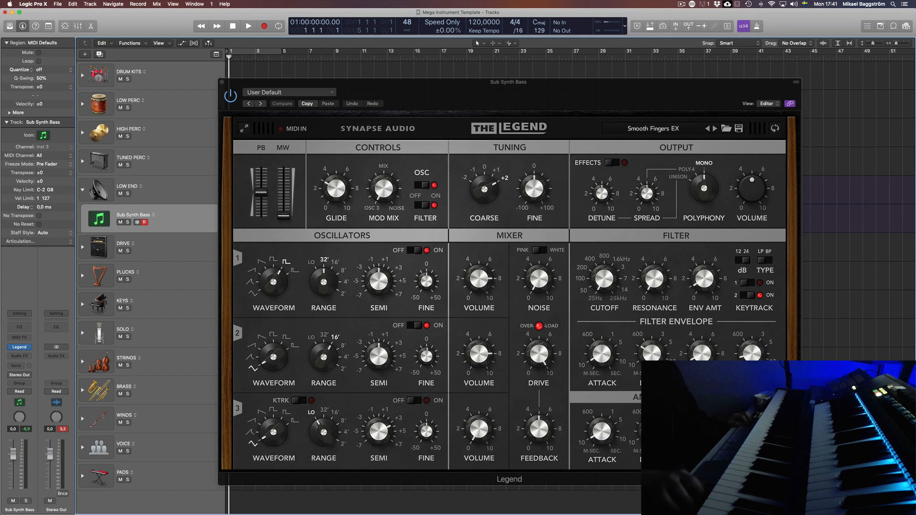
double_click(150, 214)
type("(")
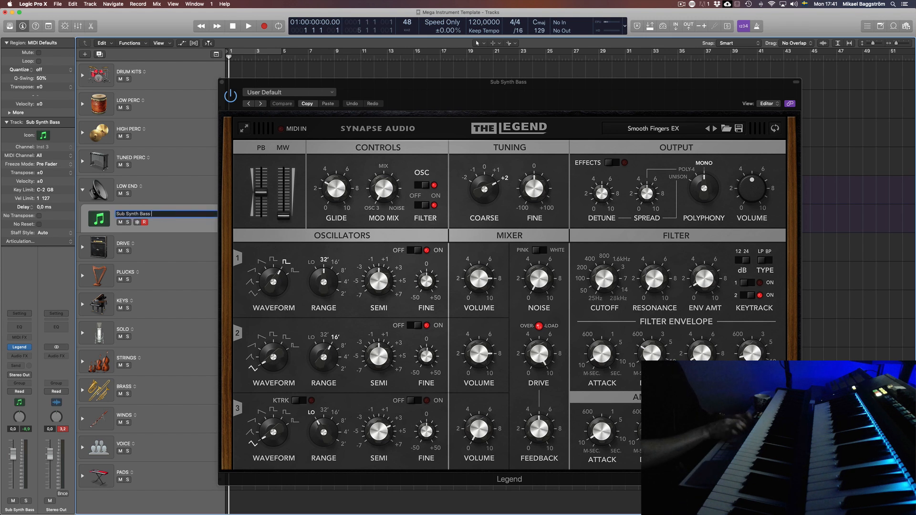
type("The Legend)")
key("Return")
Give the Sub Synth Bass (The Legend) track a wooden synthesizer icon from the Keyboards category.
right_click(99, 219)
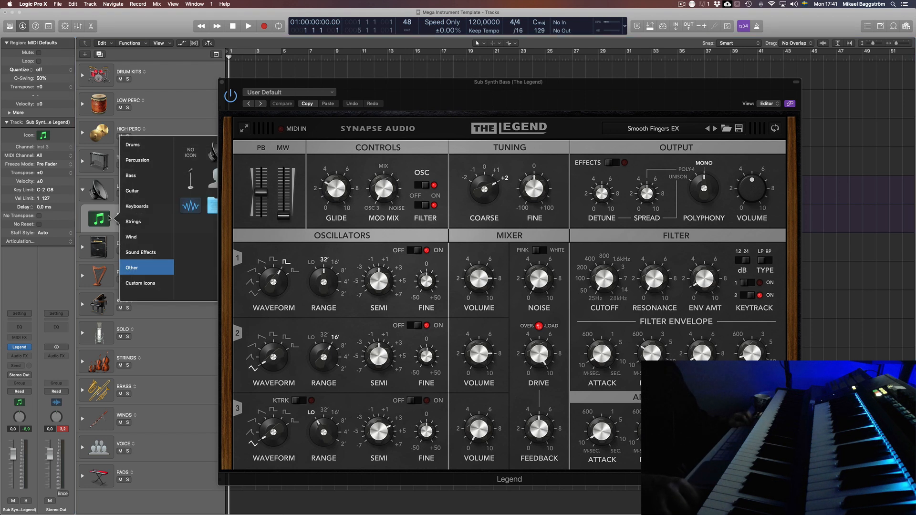
left_click_drag(554, 84, 725, 62)
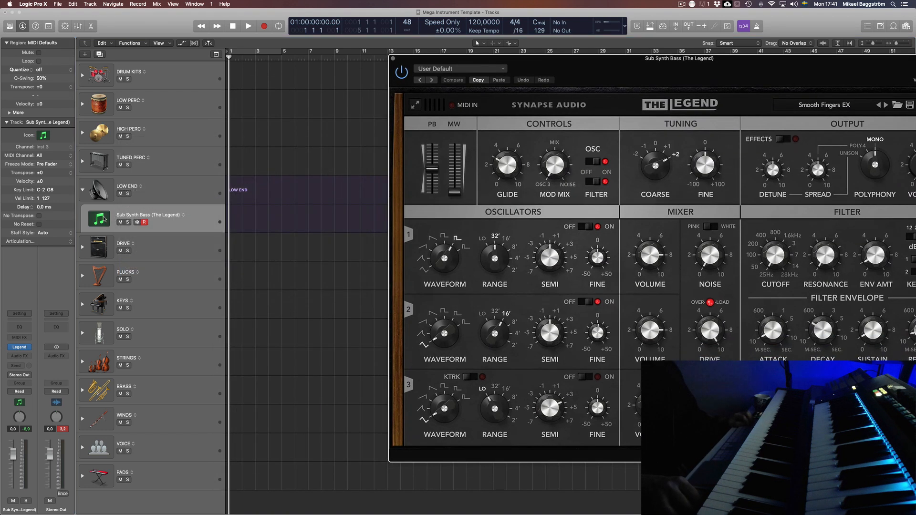
left_click(135, 206)
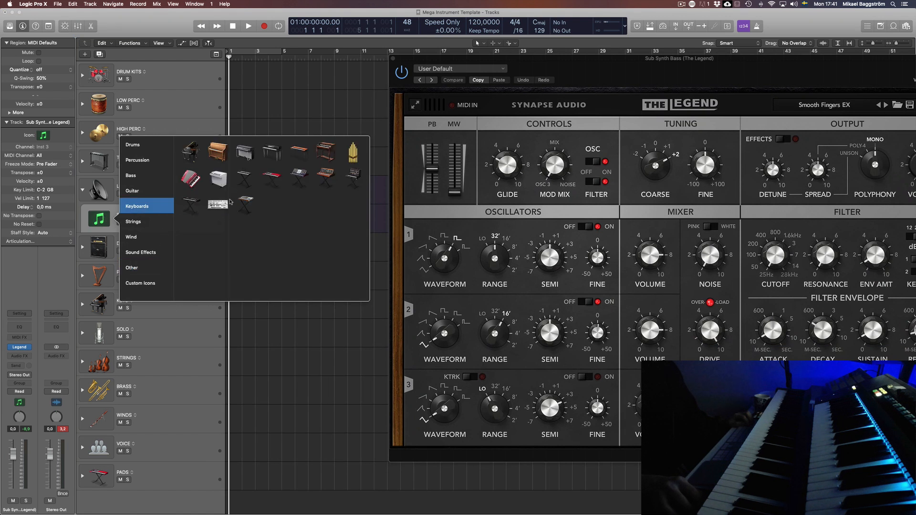
left_click(325, 180)
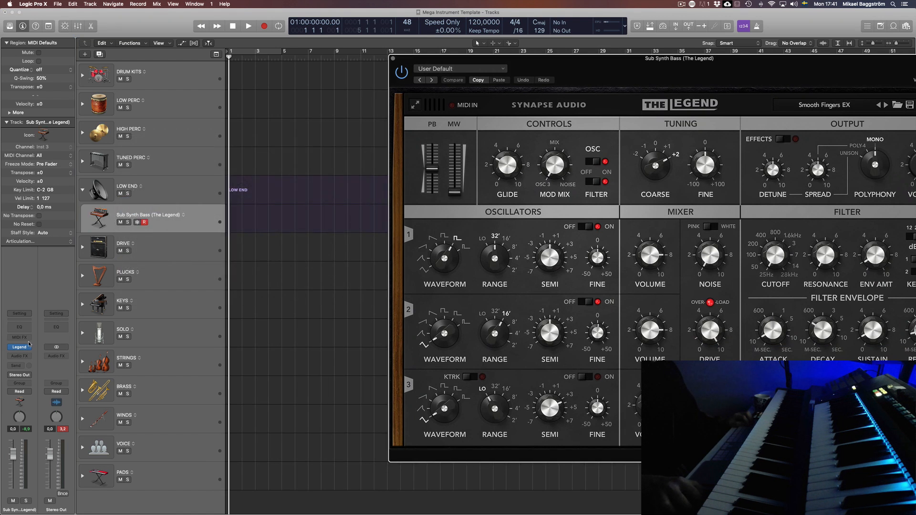
Duplicate the Sub Synth Bass (The Legend) track and give the copy the blue sphere icon from the custom icons.
left_click(100, 56)
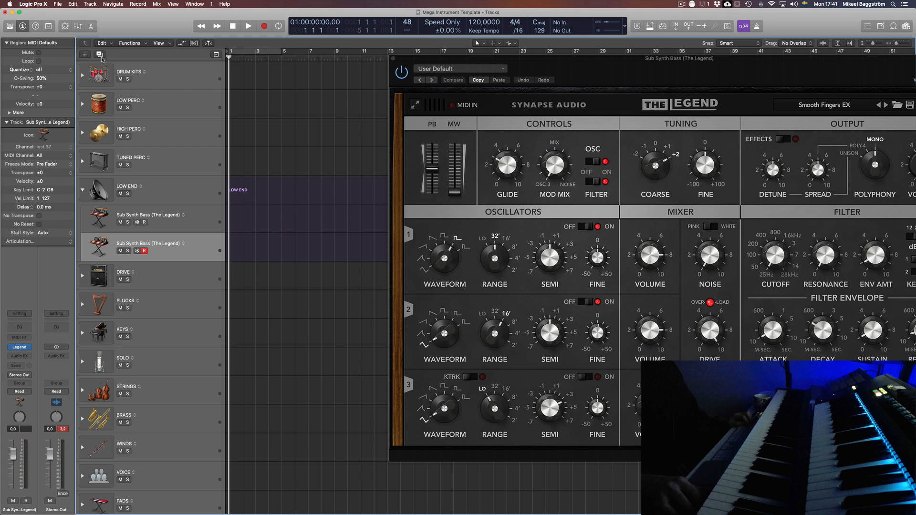
double_click(136, 244)
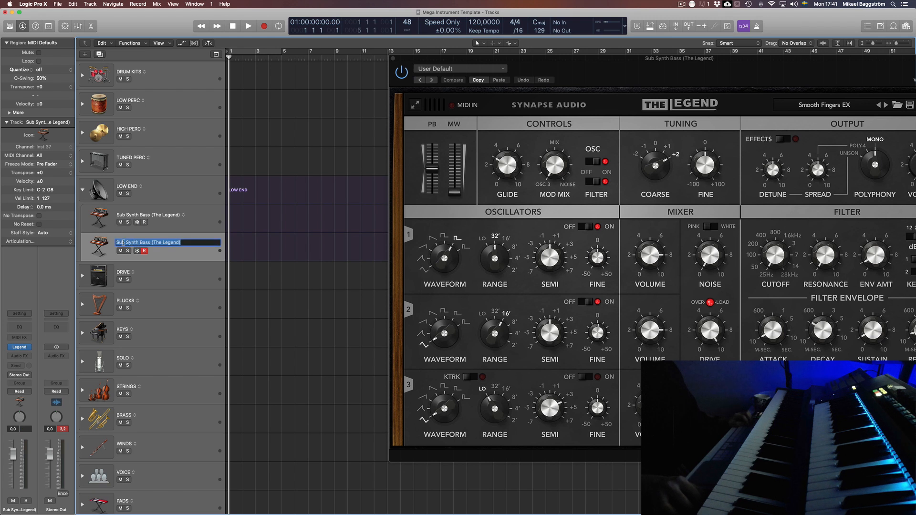
left_click(106, 245)
left_click(140, 312)
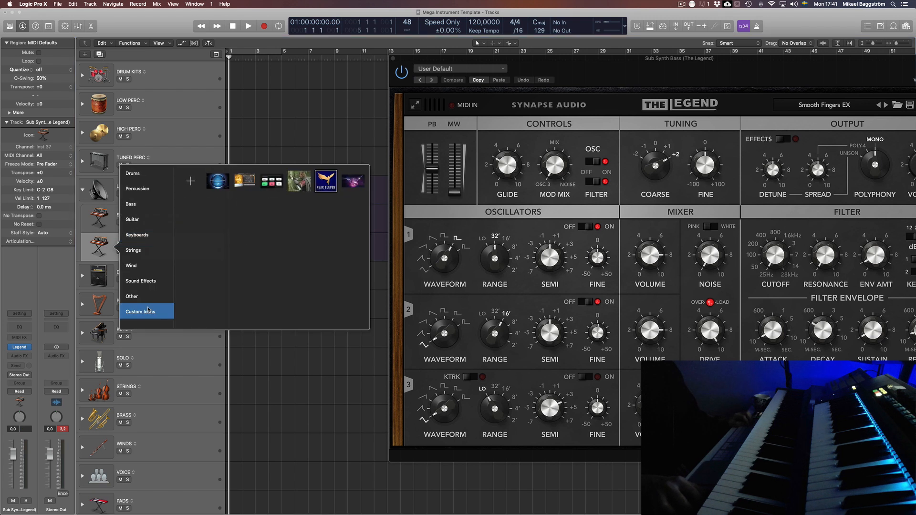
left_click(218, 181)
Rename the duplicated track as Omnisphere Bass (Omnisphere).
double_click(121, 243)
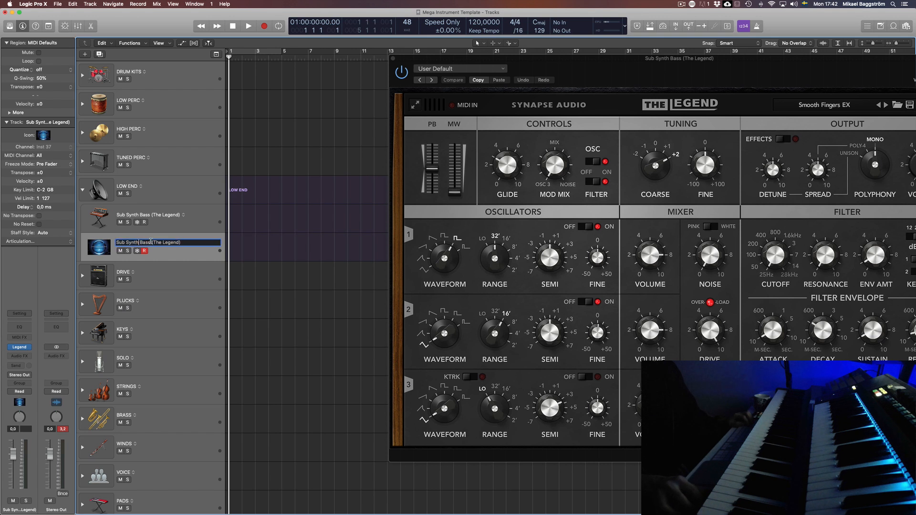
left_click_drag(151, 243, 93, 246)
type("Omnisph")
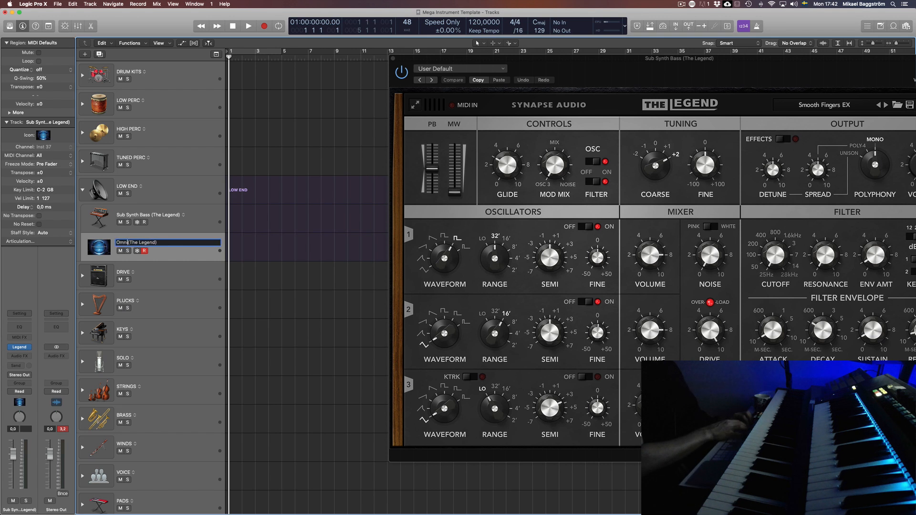
type("ere Bas")
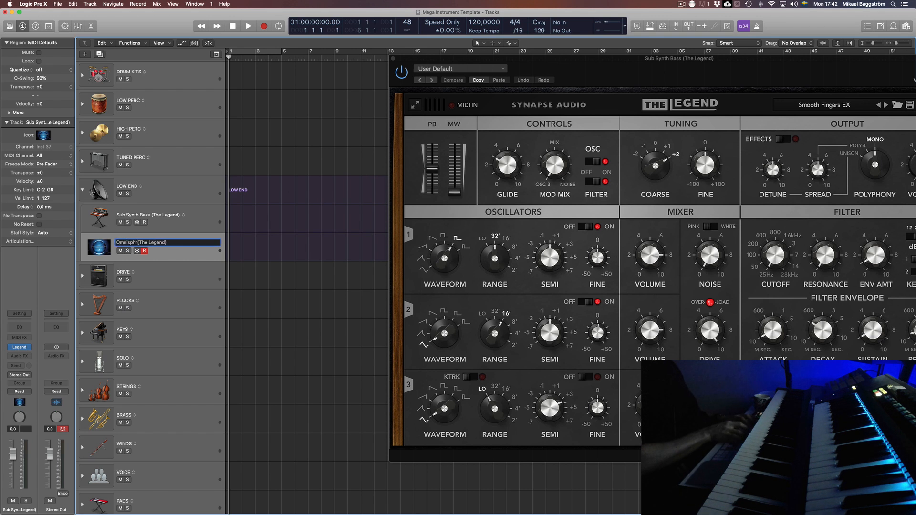
type("s")
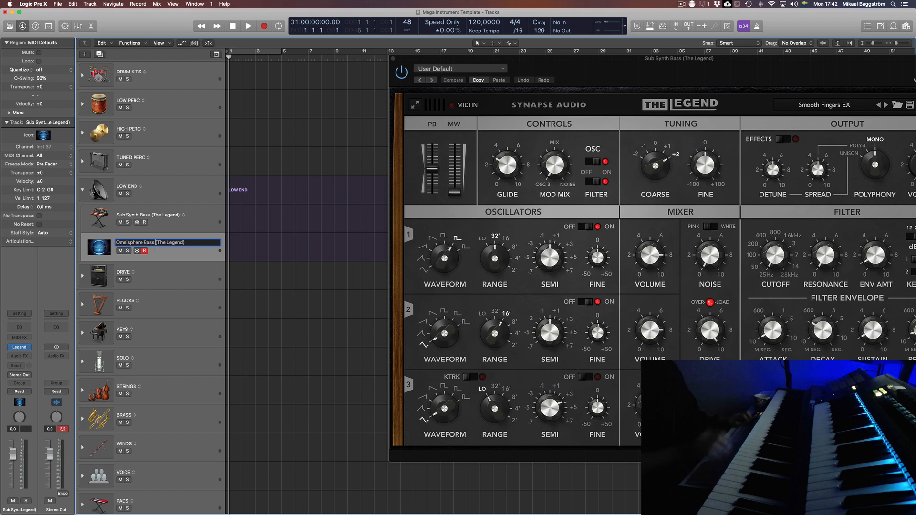
double_click(177, 243)
left_click_drag(169, 242, 184, 242)
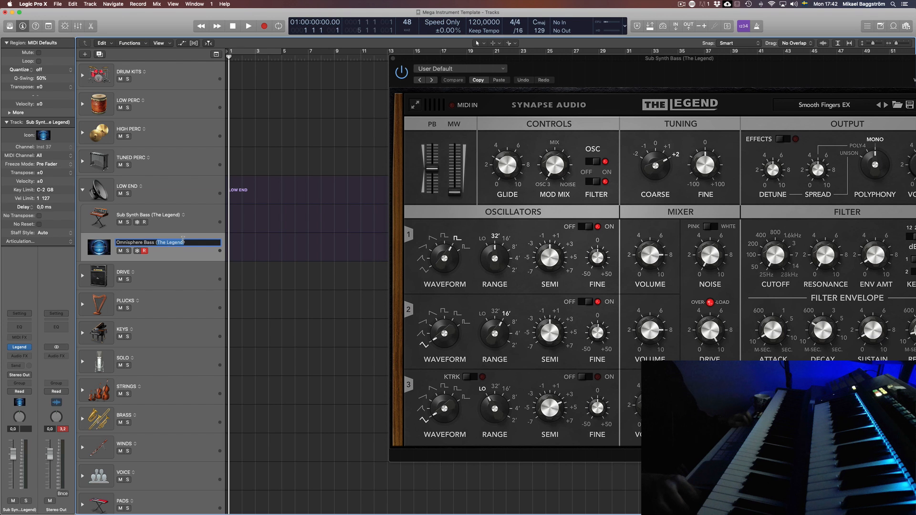
type("(Omni")
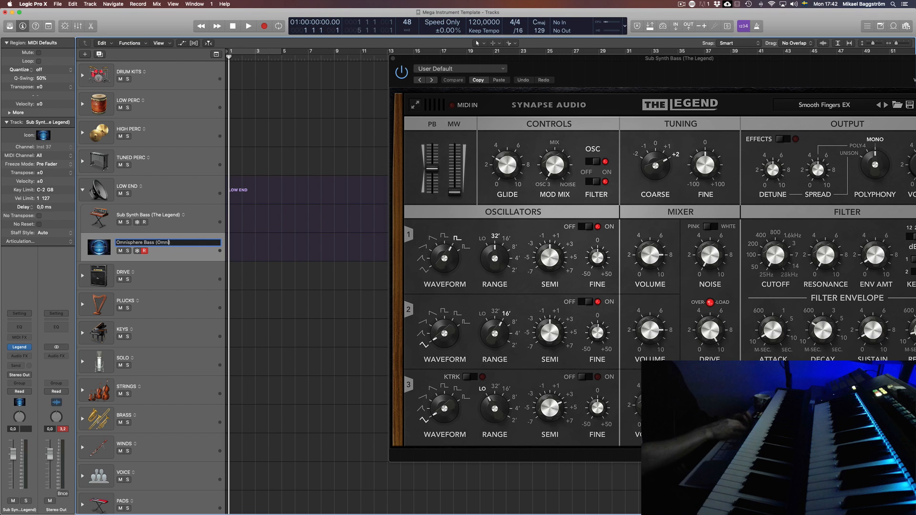
type("sphere)")
key("Return")
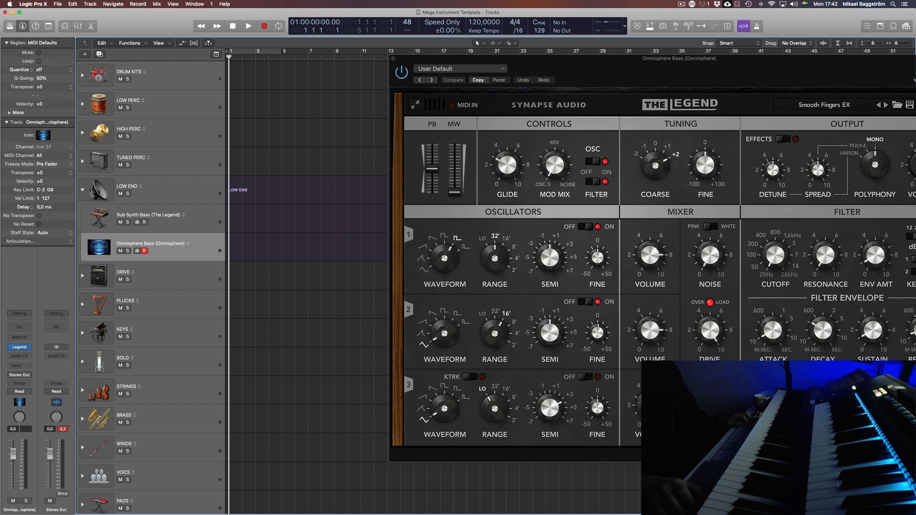
Replace the Legend instrument on the duplicated track with Omnisphere, and show the Synth Bass category in its full-size patch browser.
left_click_drag(743, 80, 656, 62)
left_click(29, 347)
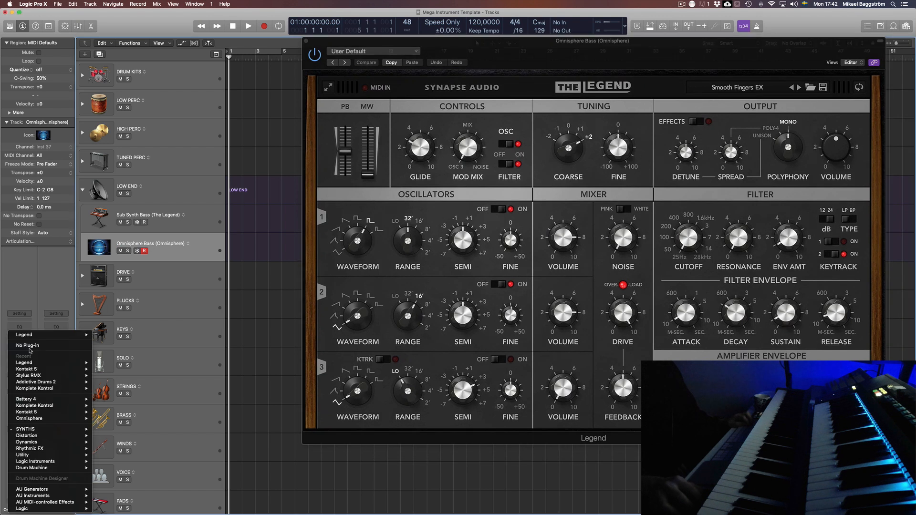
left_click(38, 419)
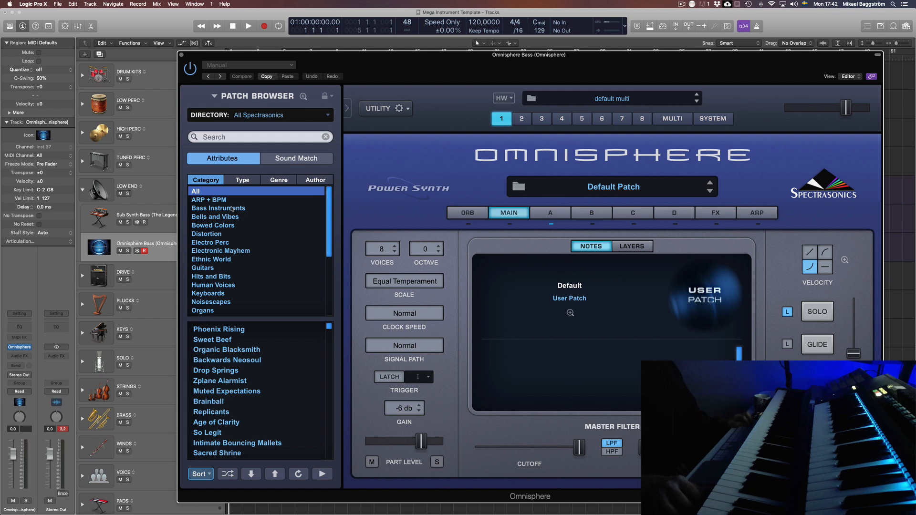
left_click(233, 208)
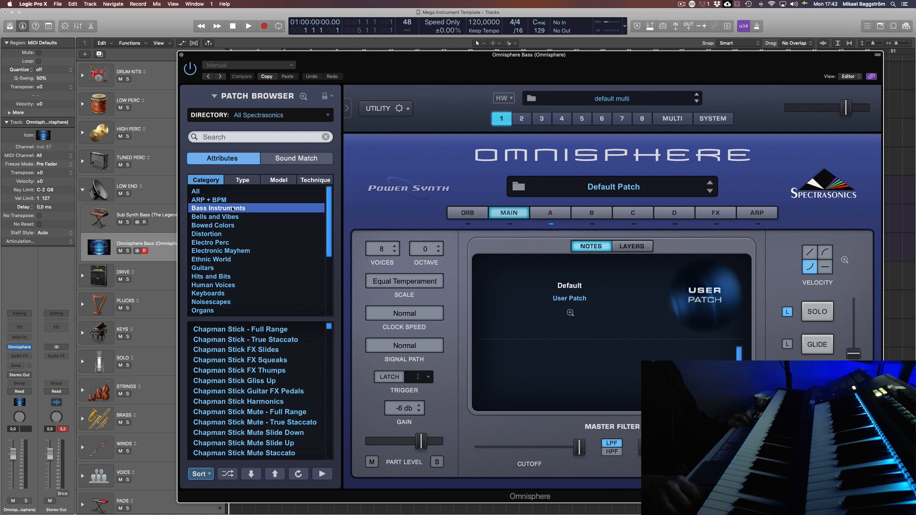
left_click(302, 97)
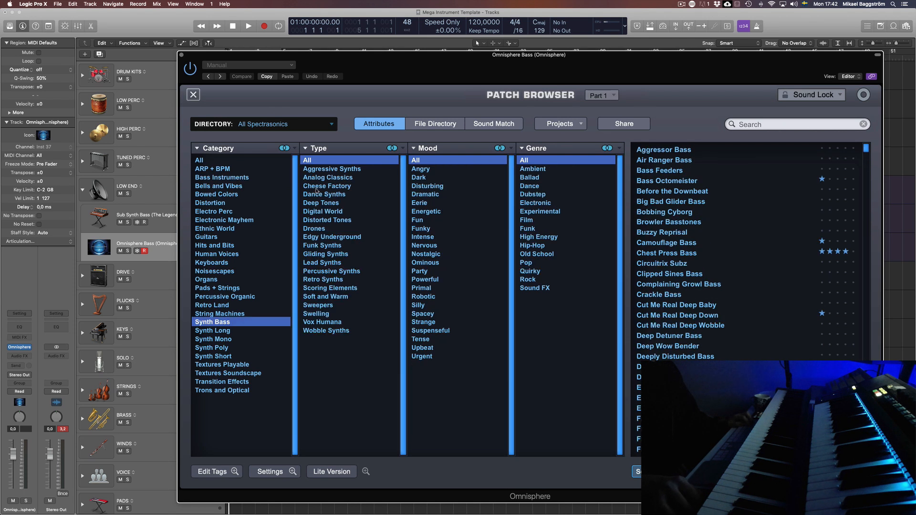
Rename the Omnisphere track as Synth Bass (Omnisphere).
double_click(130, 245)
double_click(130, 243)
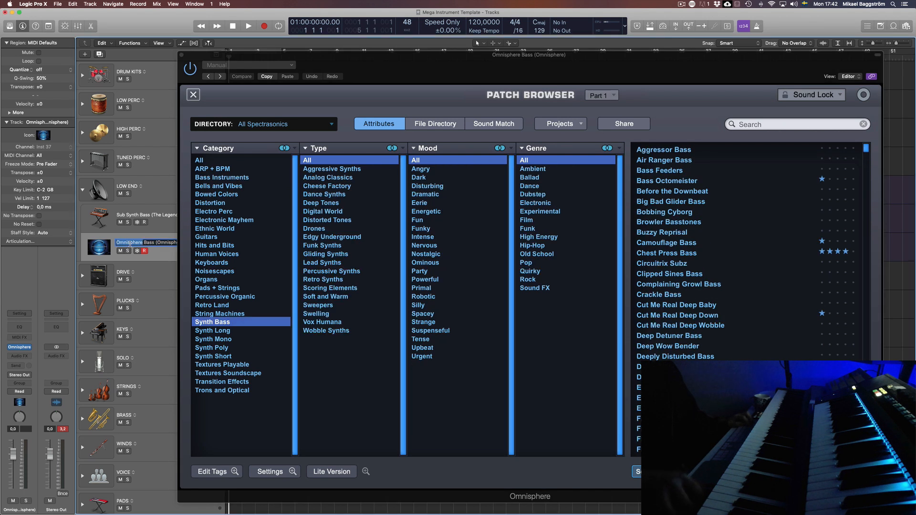
type("Synt")
type("h")
key("Return")
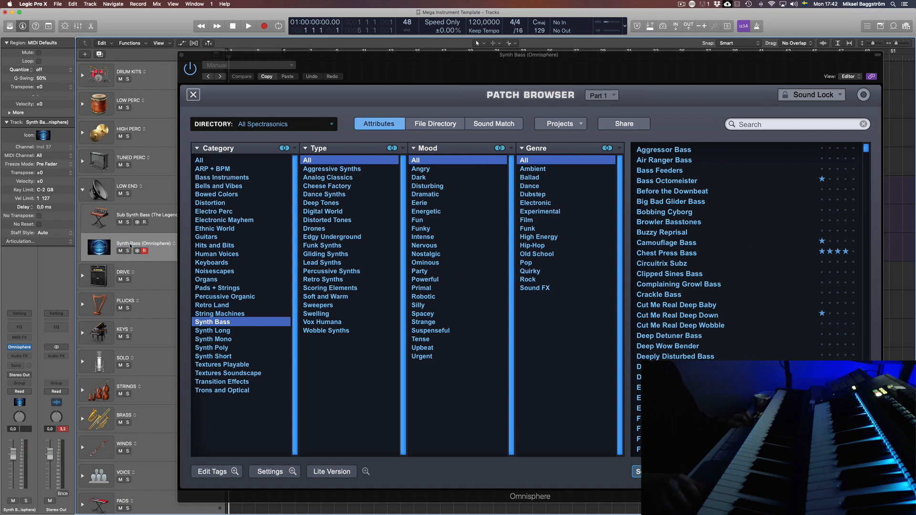
Audition the Synth Bass patches Badd Booty Bass, Flaring Anger Bass and Dark and Round Voyager, comparing against the Sub Synth Bass (The Legend) track.
left_click(333, 178)
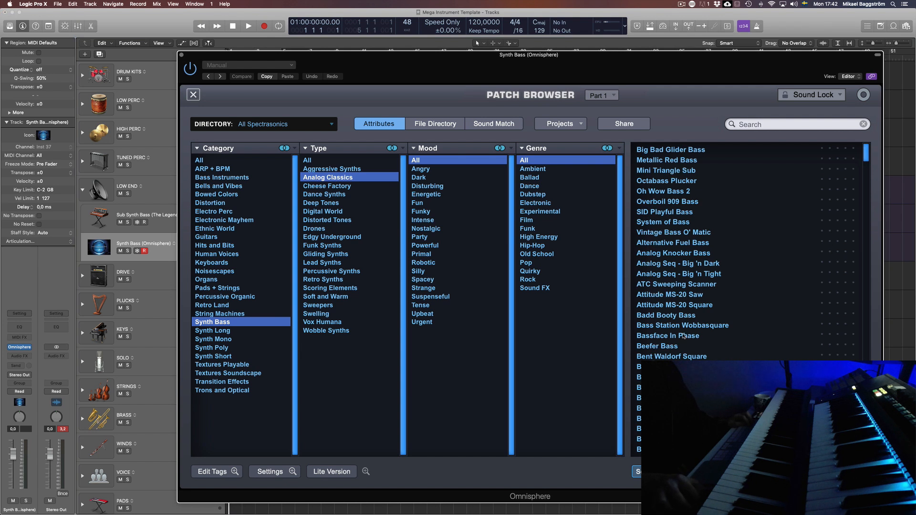
left_click(677, 317)
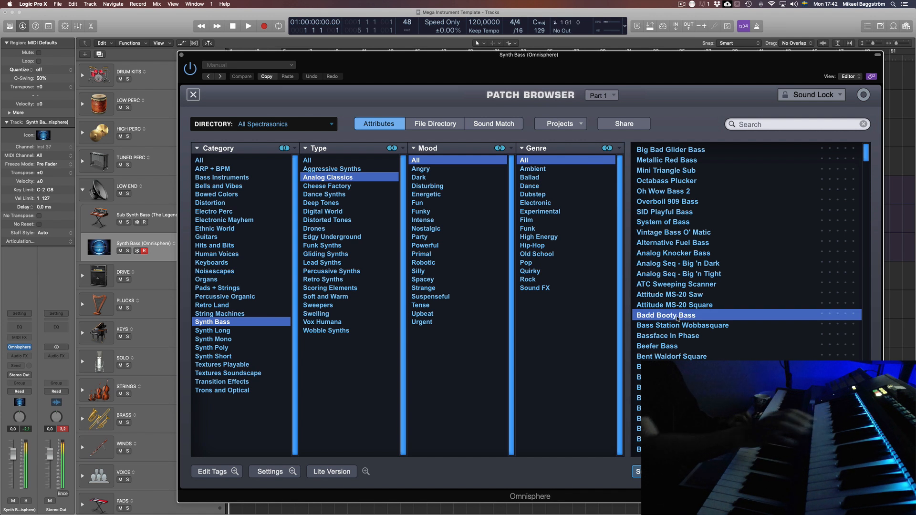
left_click(329, 203)
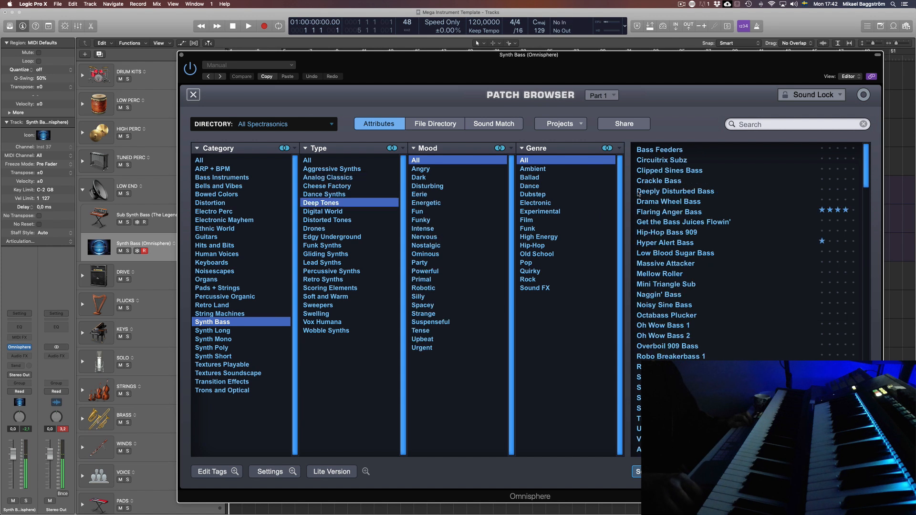
left_click(672, 213)
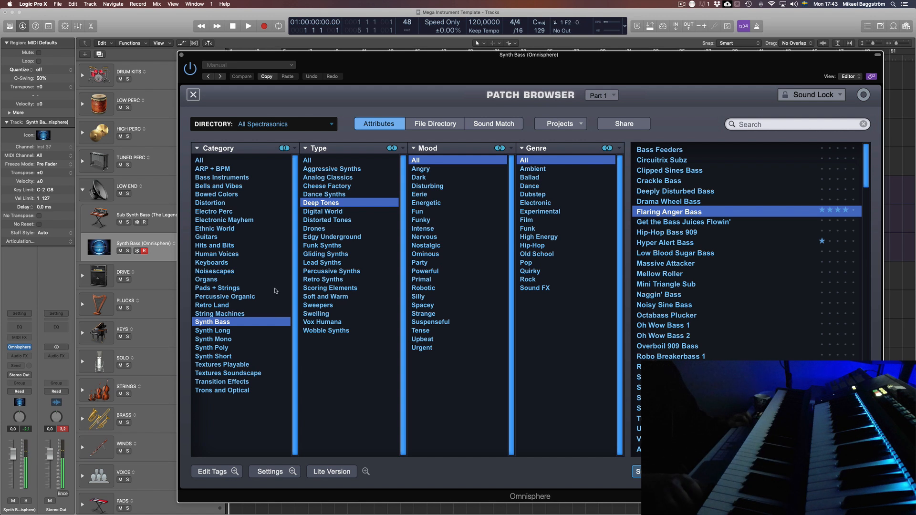
left_click(342, 297)
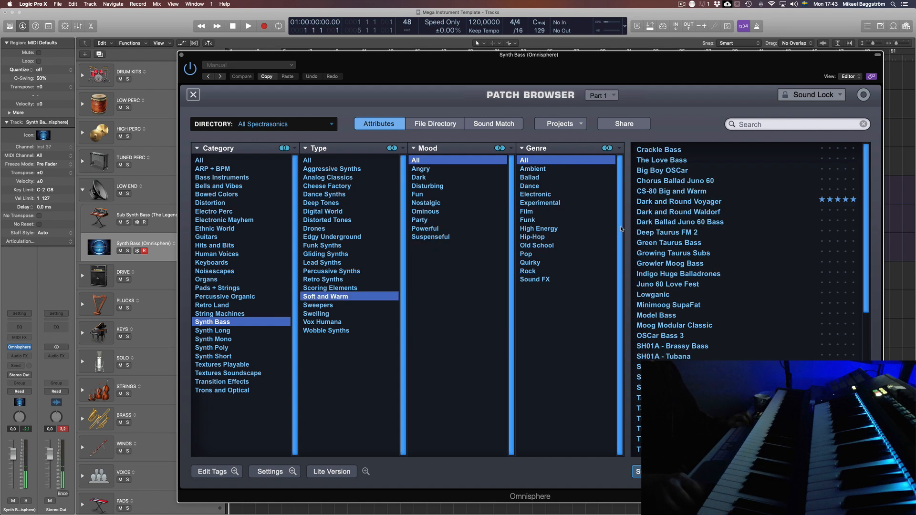
left_click(699, 203)
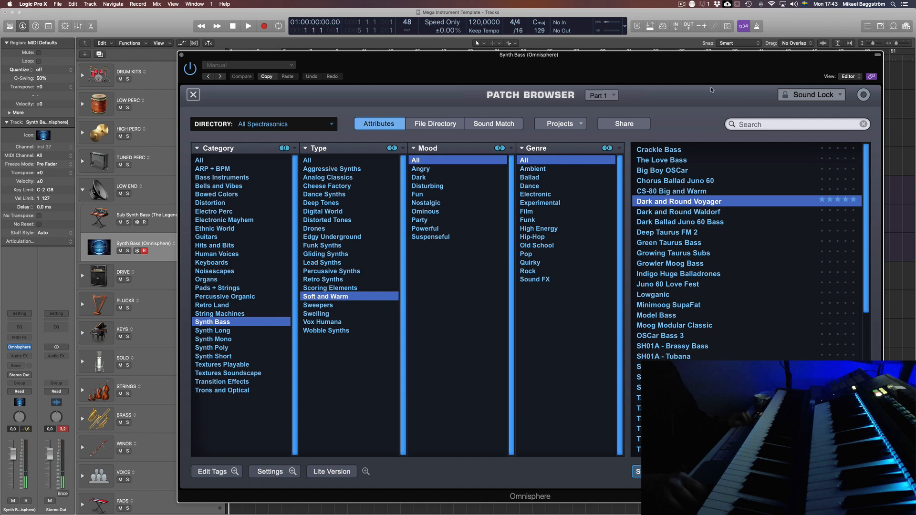
key("super+w")
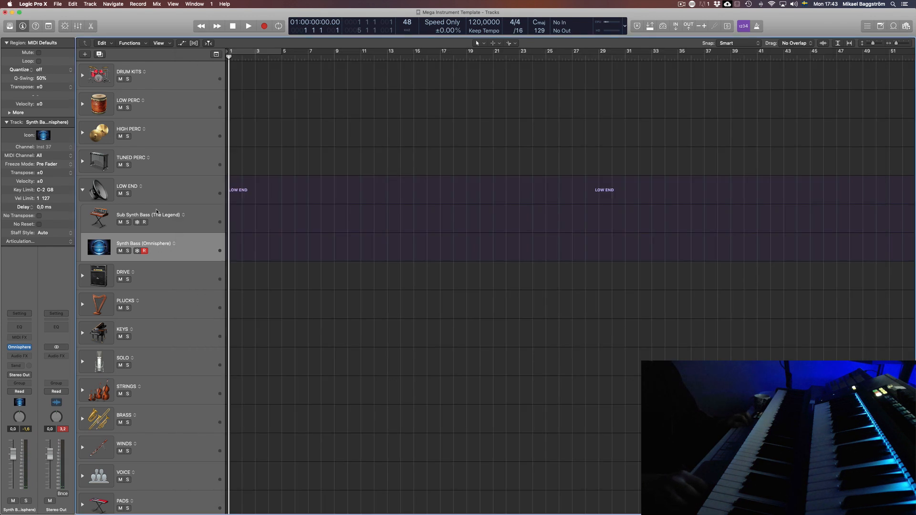
left_click(207, 222)
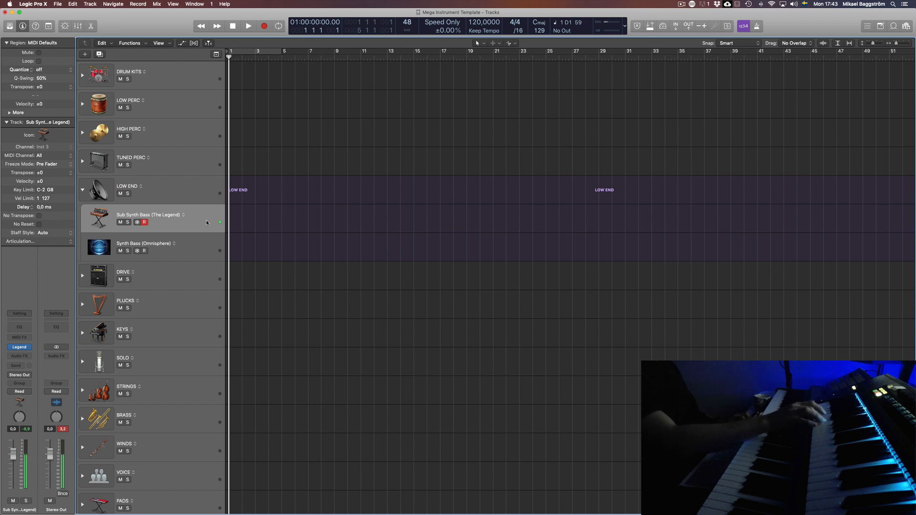
left_click(200, 247)
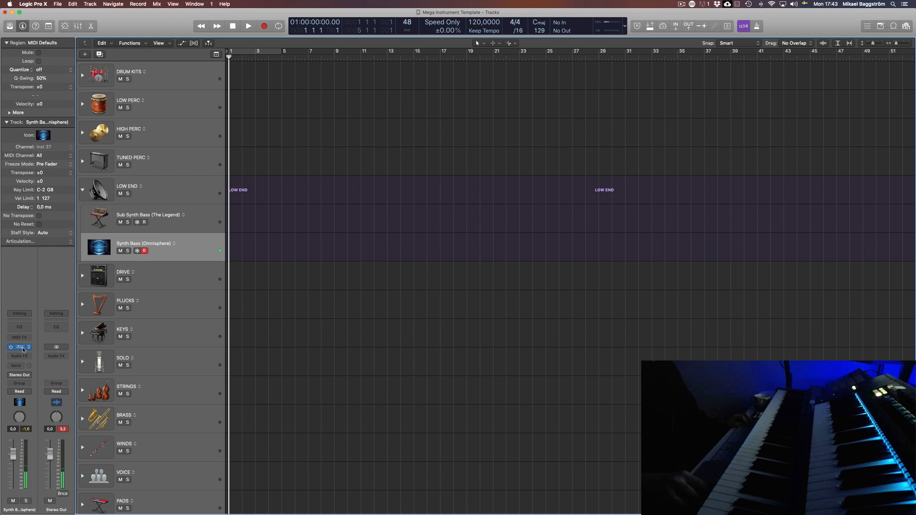
Load the Hollywood Studio String Section patch from Pads + Strings, Acoustic Strings, in the Omnisphere track's instrument.
key("v")
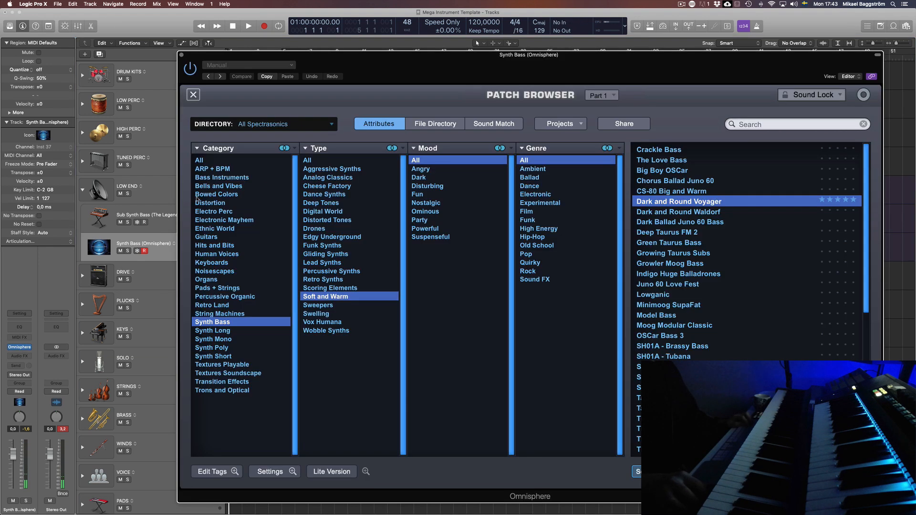
left_click(217, 288)
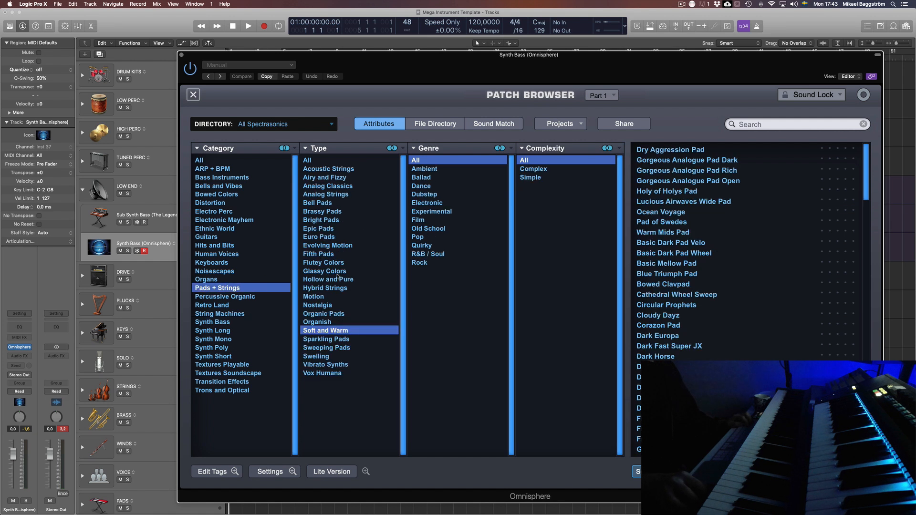
left_click(329, 169)
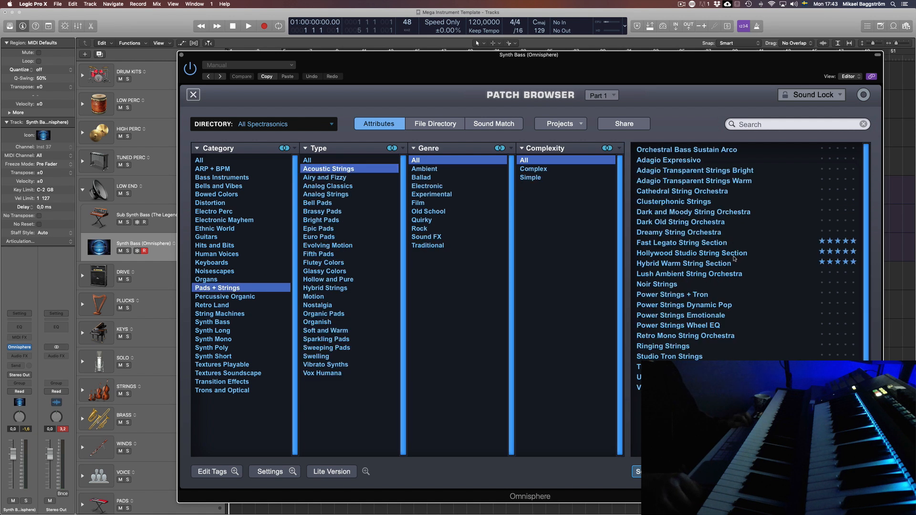
left_click(677, 253)
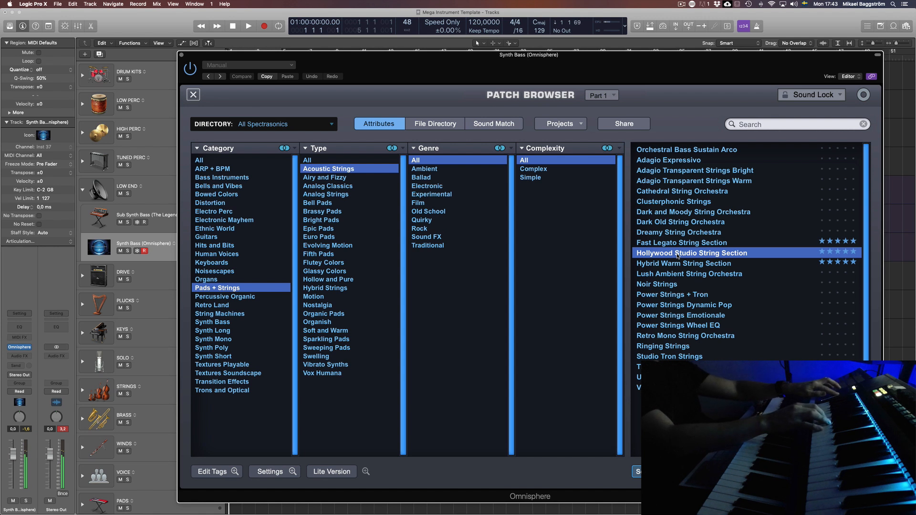
Rename the Synth Bass (Omnisphere) track as Pad Bass (Omnisphere).
double_click(122, 244)
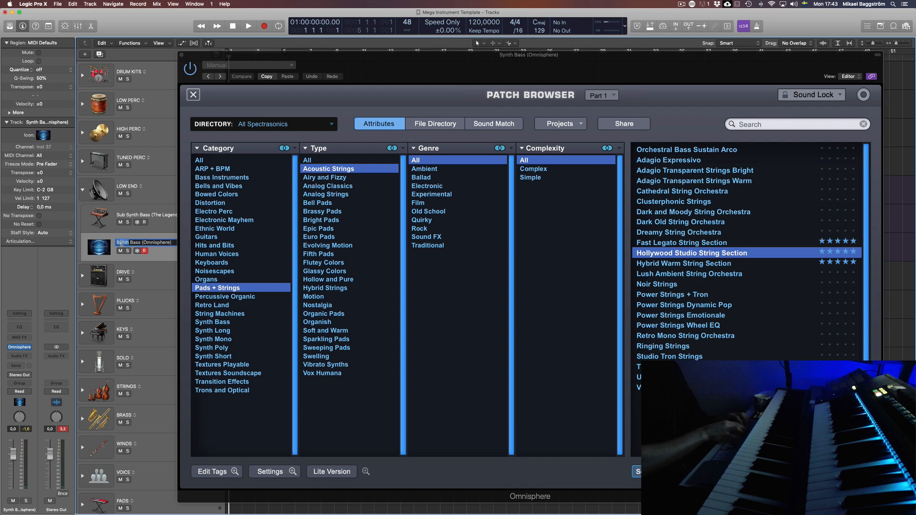
type("Pad")
key("Return")
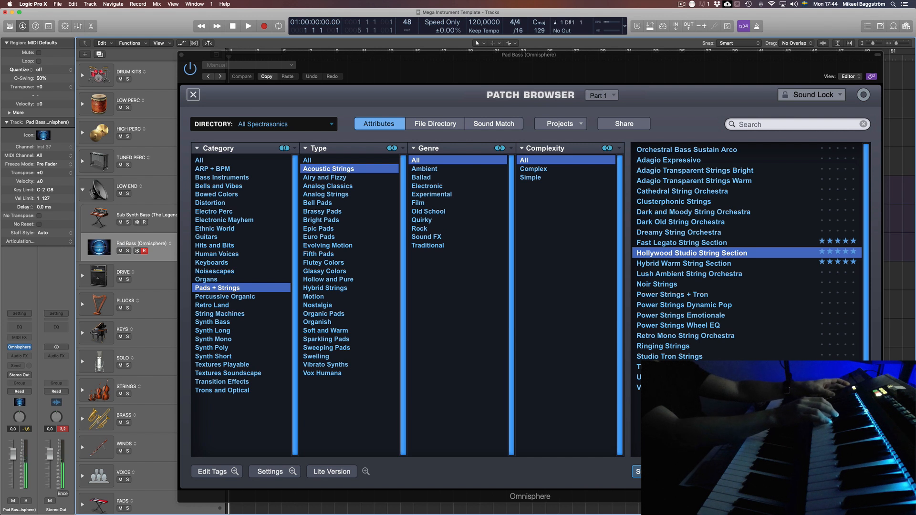
Leave the full-size patch browser and show the main page of the Hollywood Studio String Section patch.
left_click(193, 95)
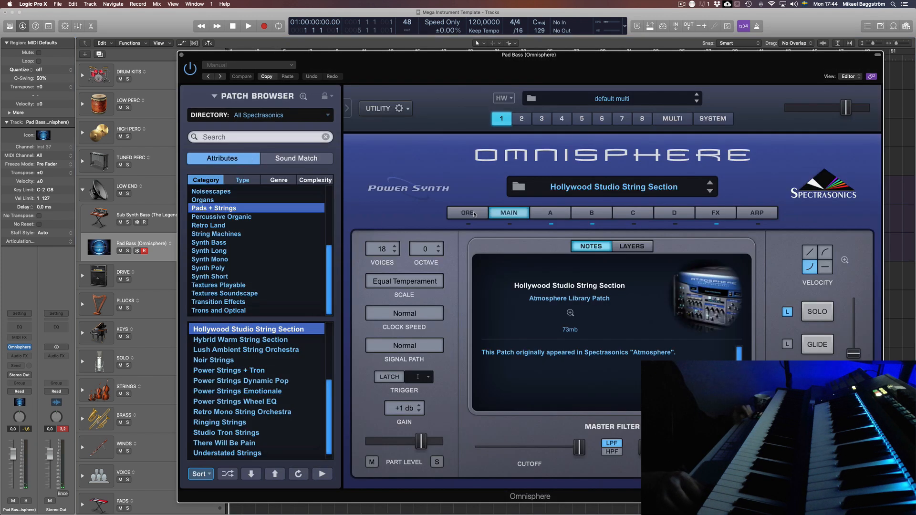
left_click(468, 212)
left_click(508, 213)
Try the string patch with 1 voice and Solo mode on, and turn Solo back off.
left_click(386, 252)
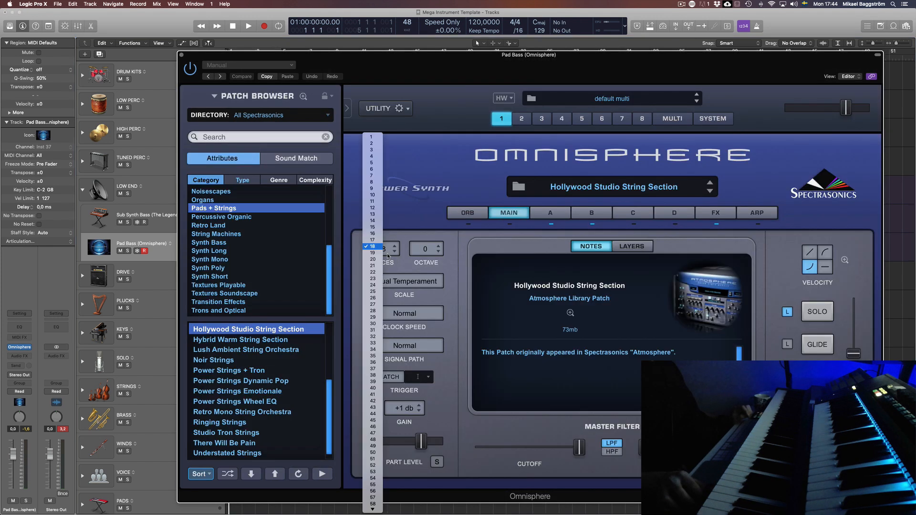
left_click(376, 138)
left_click(817, 311)
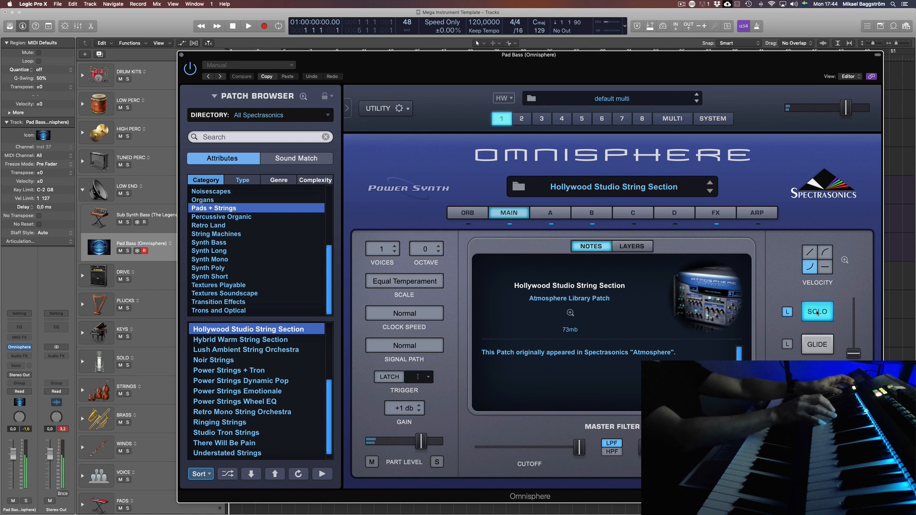
left_click(818, 313)
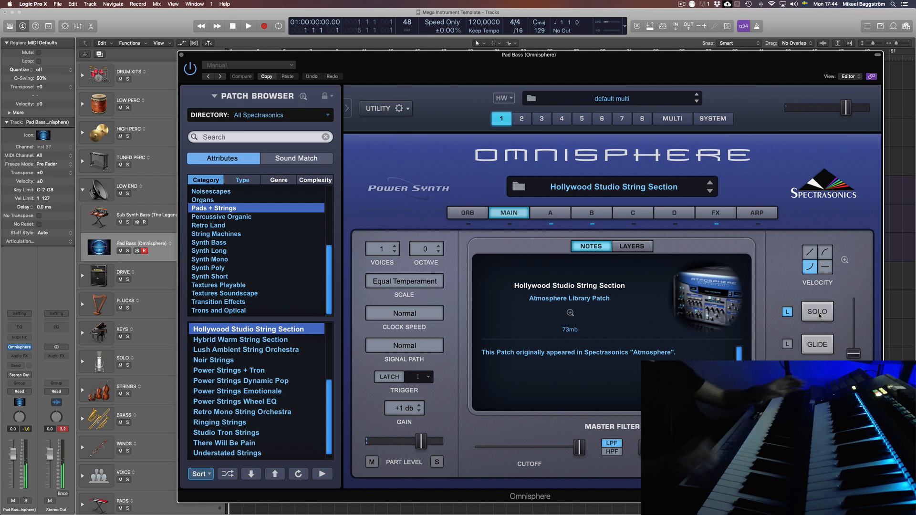
Set the string patch's voices to 8 and close the Omnisphere window.
left_click(380, 250)
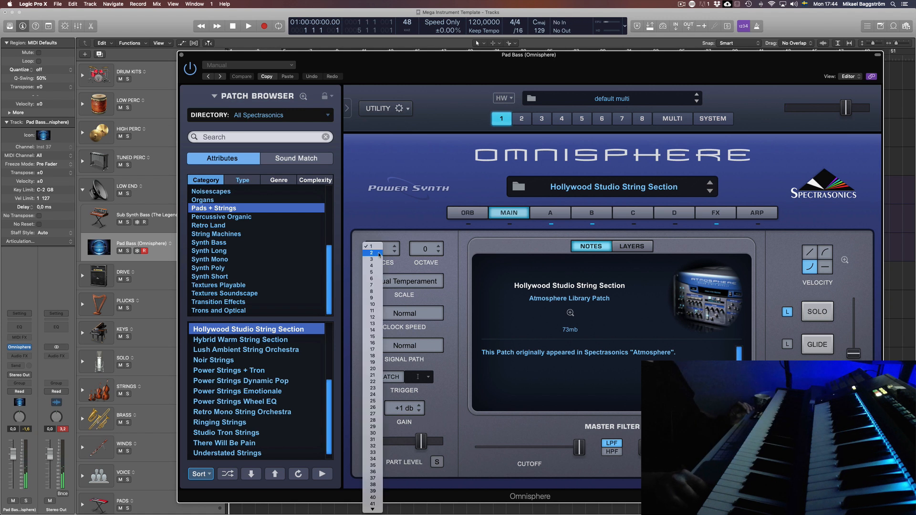
left_click(377, 291)
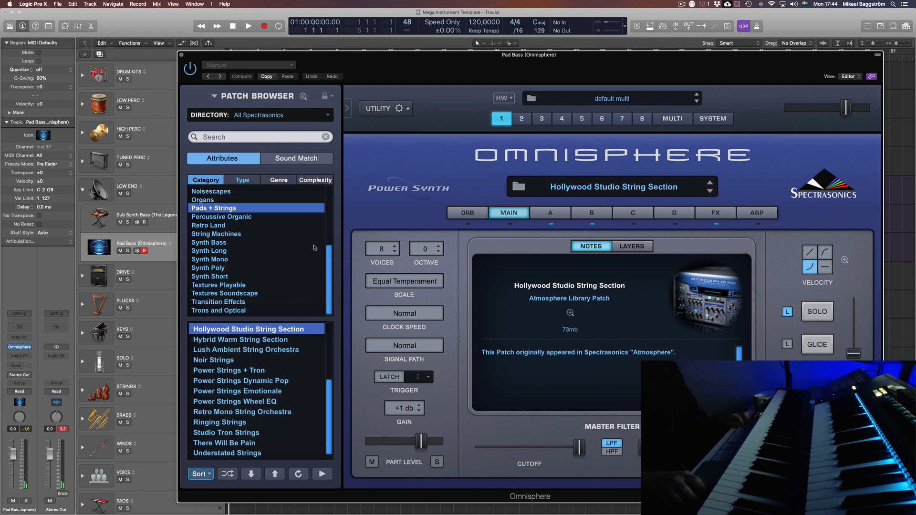
key("super+w")
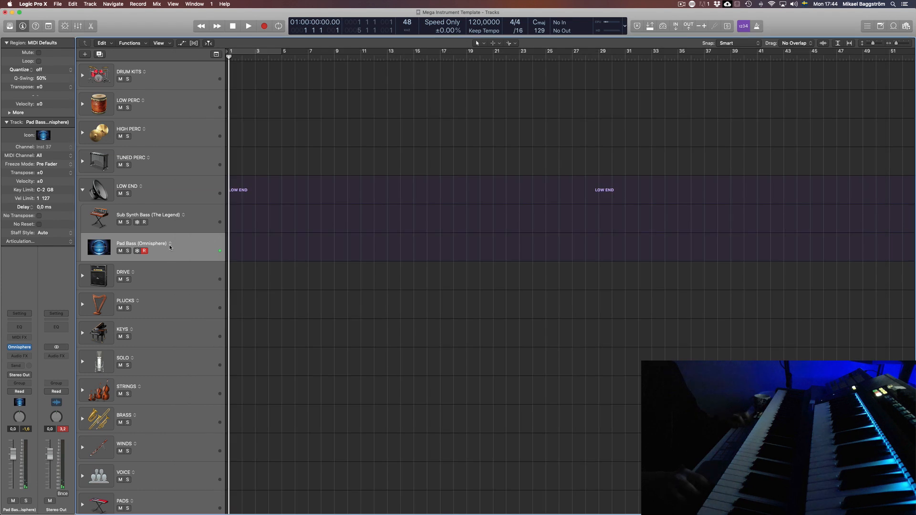
Duplicate the Pad Bass (Omnisphere) track and give the copy the contrabass icon marked Cb from the Strings icons.
left_click(195, 216)
left_click(191, 245)
left_click(99, 55)
left_click(100, 282)
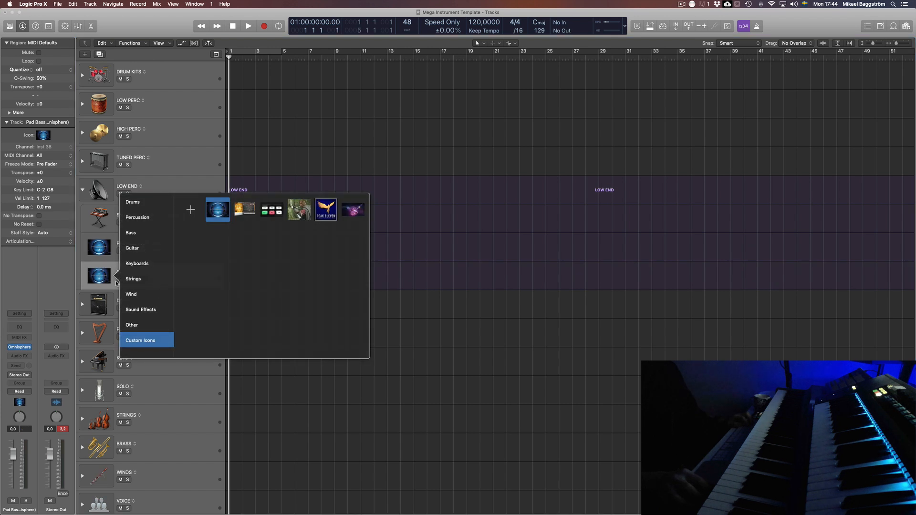
left_click(141, 278)
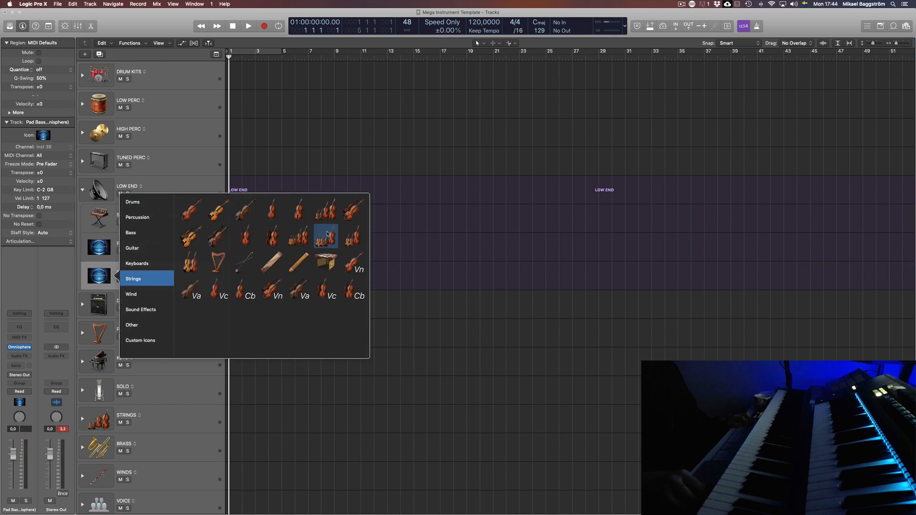
left_click(353, 289)
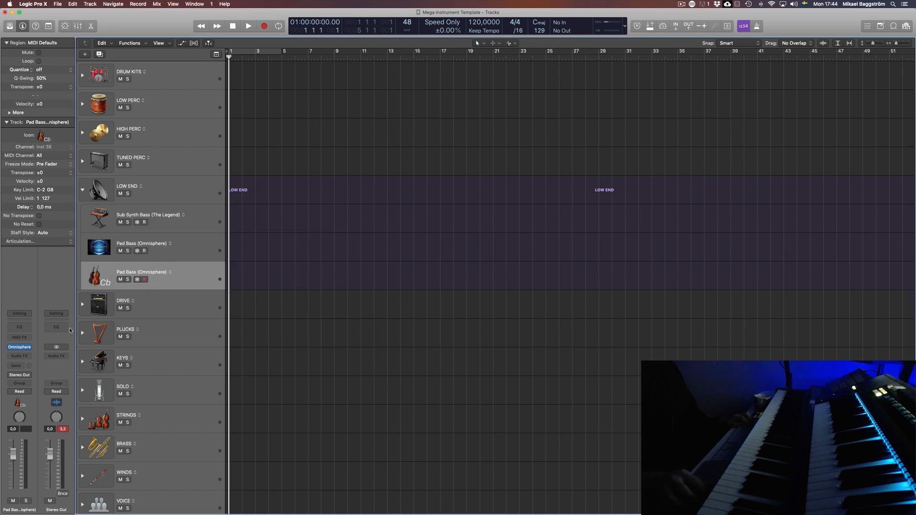
Replace Omnisphere on the duplicated track with Komplete Kontrol, load Trailer Basses from Afflatus Chapter I Strings, and move the plug-in window clear of the track list.
left_click(30, 347)
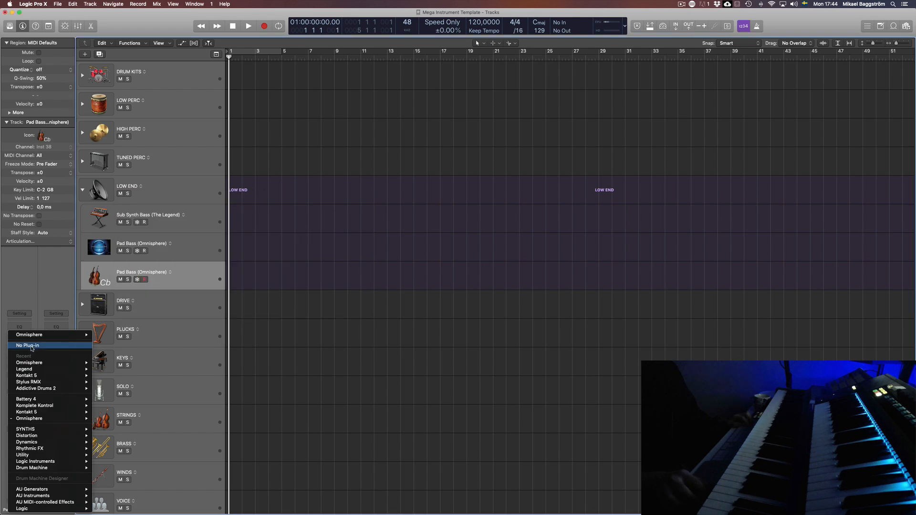
left_click(180, 30)
left_click(27, 349)
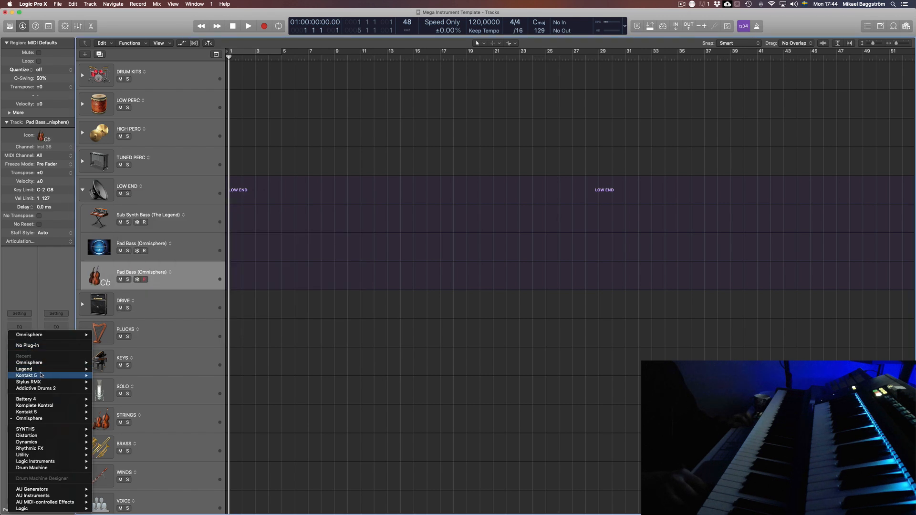
mouse_move(41, 375)
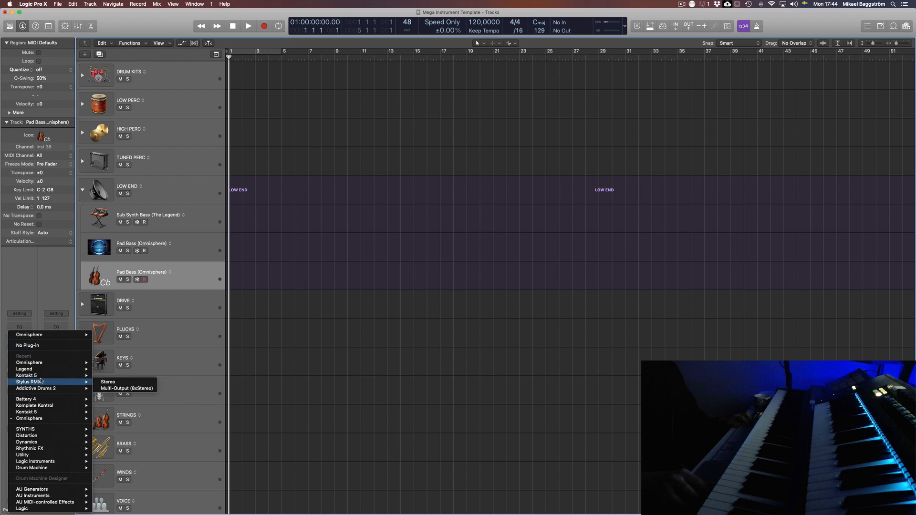
left_click(38, 408)
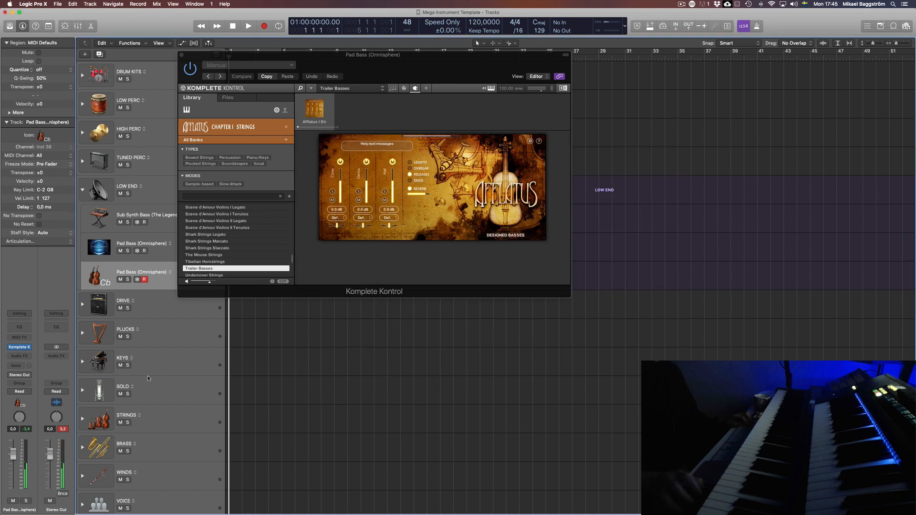
left_click_drag(403, 65, 584, 108)
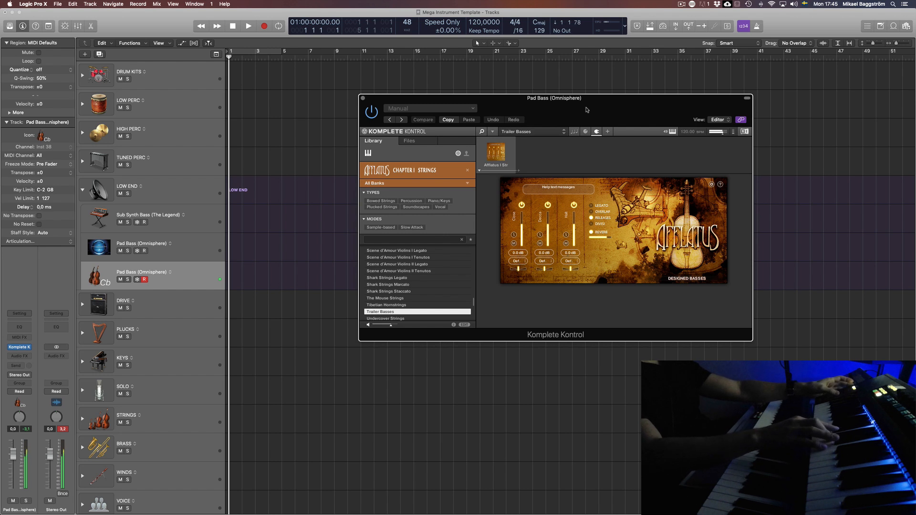
Rename the duplicated track as Strings Low (Omnisphere).
double_click(126, 272)
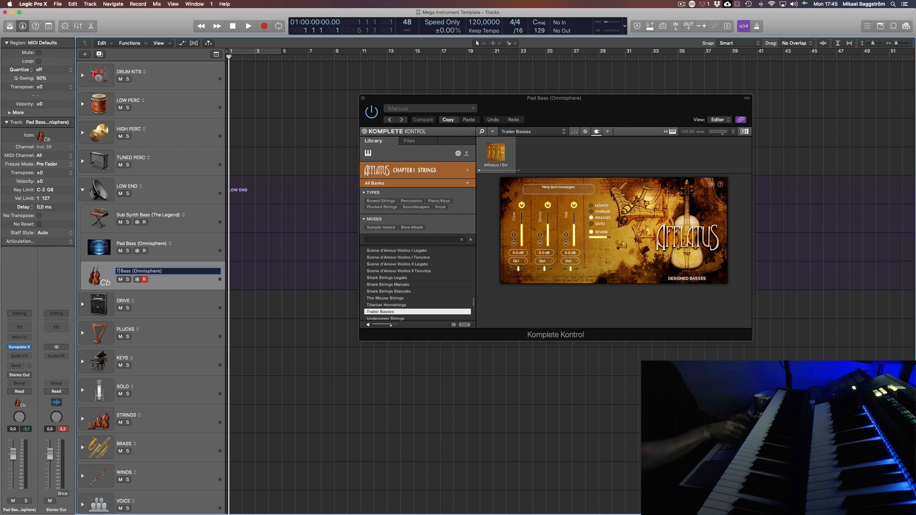
type("Strings")
key("Return")
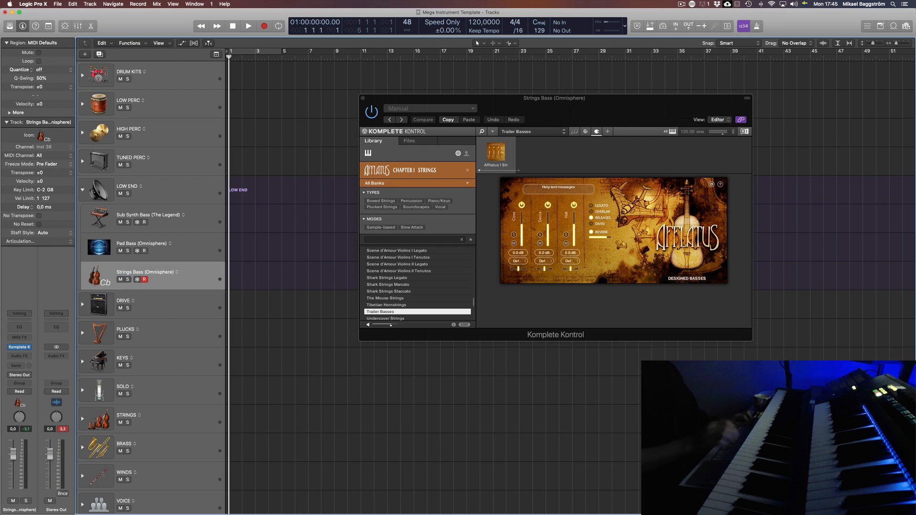
double_click(139, 272)
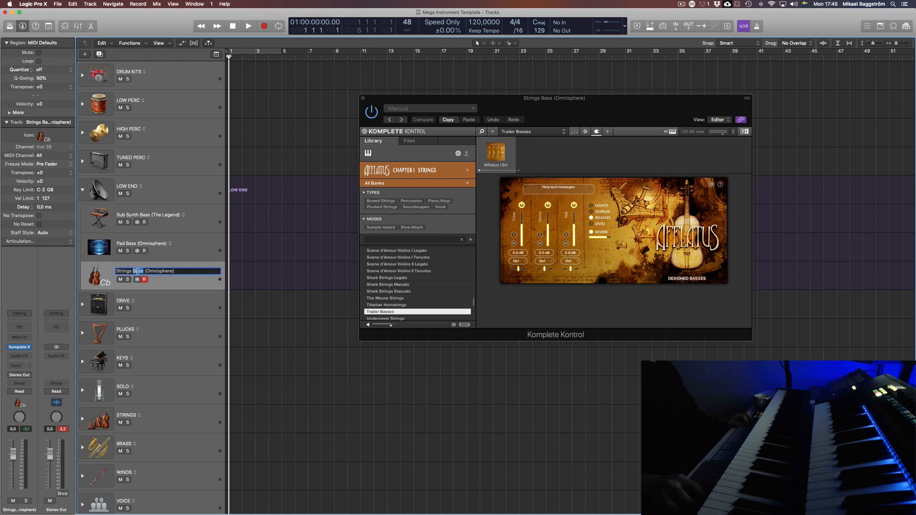
type("Low")
key("Return")
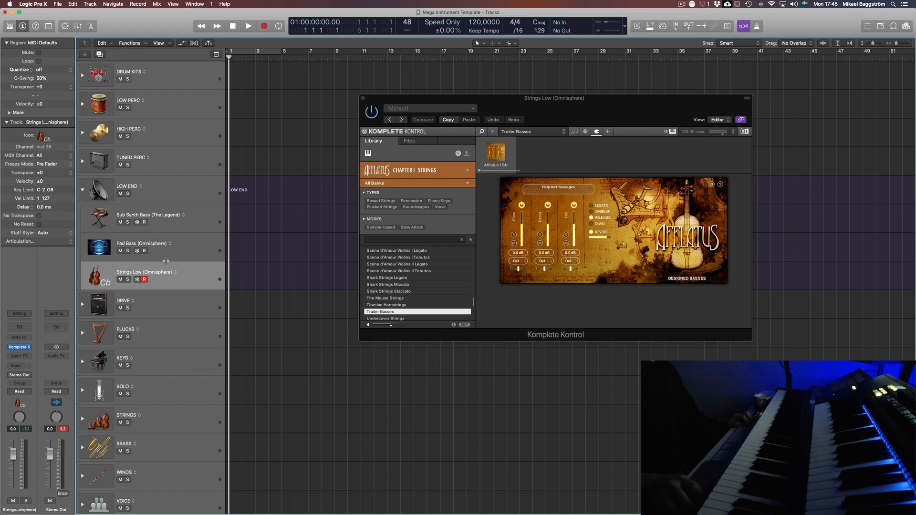
Rename the Strings Low (Omnisphere) track as Strings Low (Afflatus), duplicate it and select the copy.
double_click(162, 272)
double_click(162, 272)
type("Afflatu")
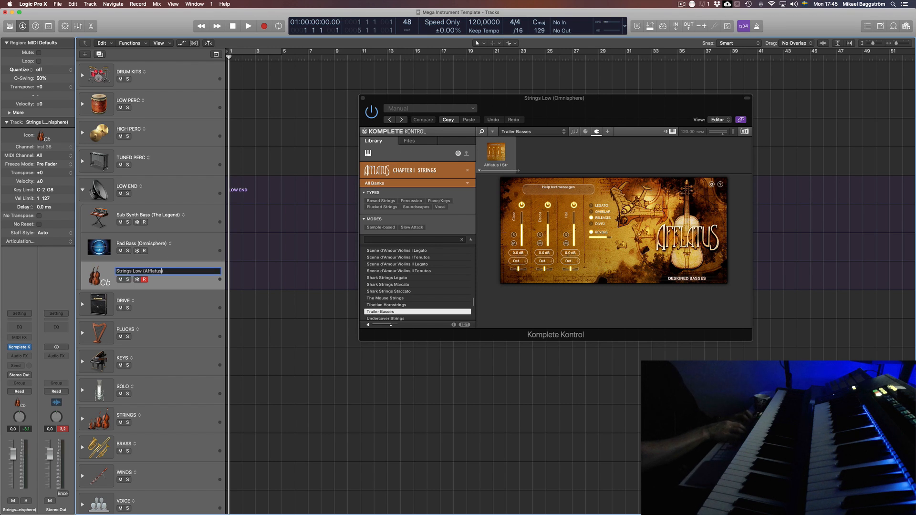
key("Return")
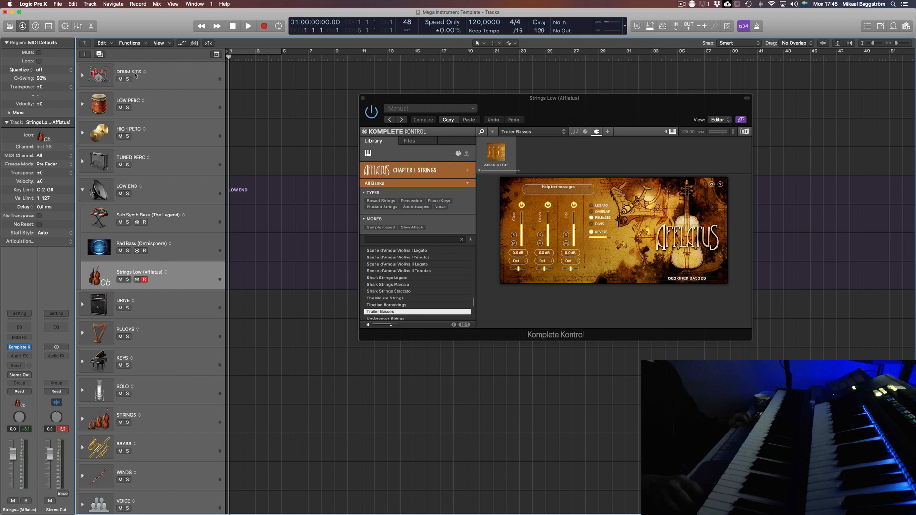
left_click(100, 54)
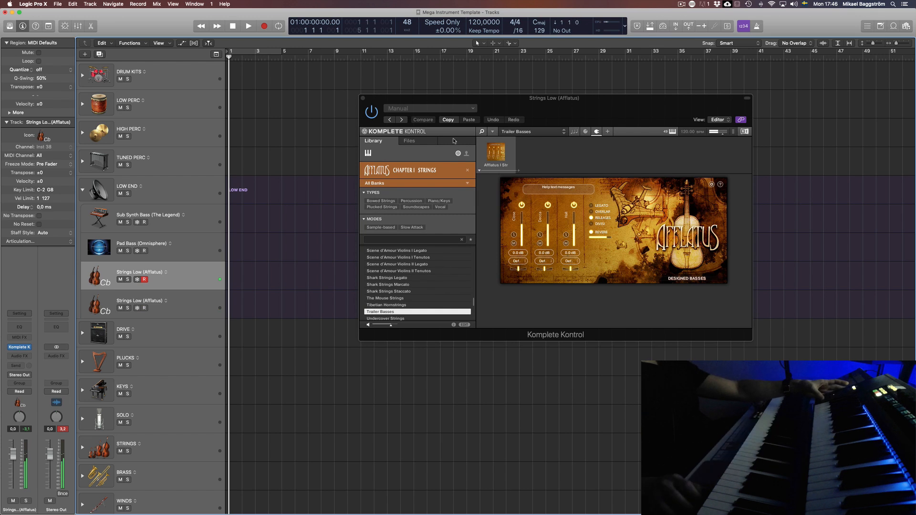
left_click(199, 305)
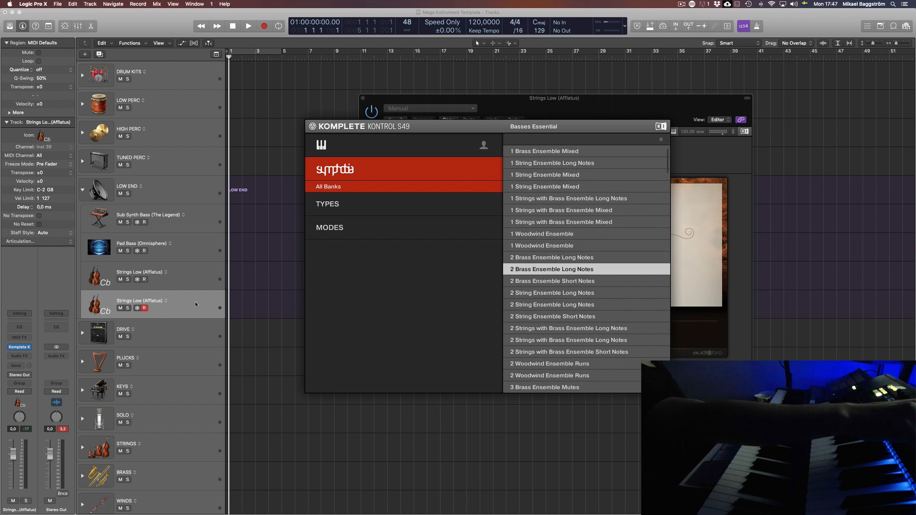
Browse the Symphobia presets across all banks for a low strings patch for the duplicated track.
key("Down")
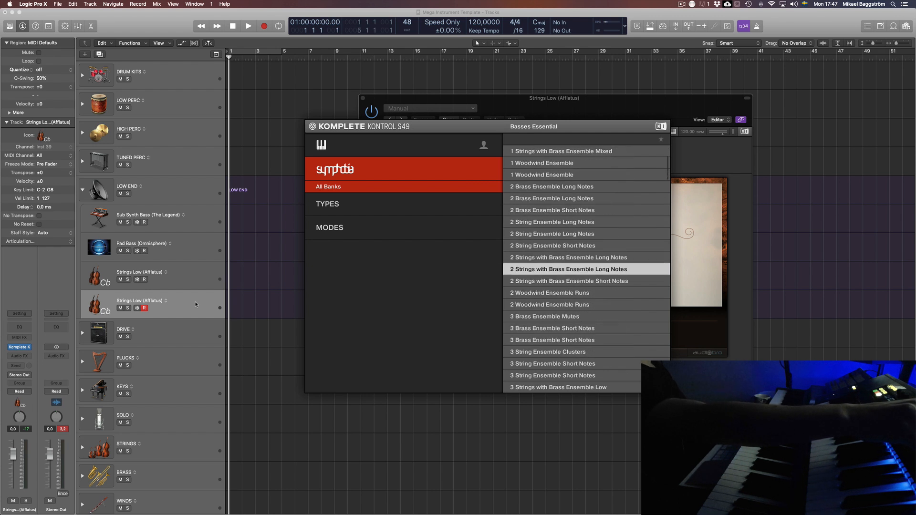
key("Down")
key("Down")
key("Down")
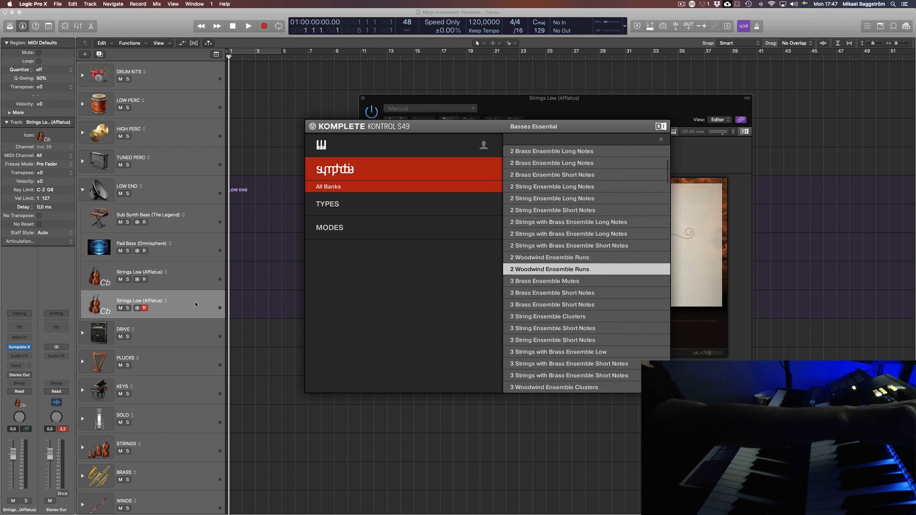
key("Up")
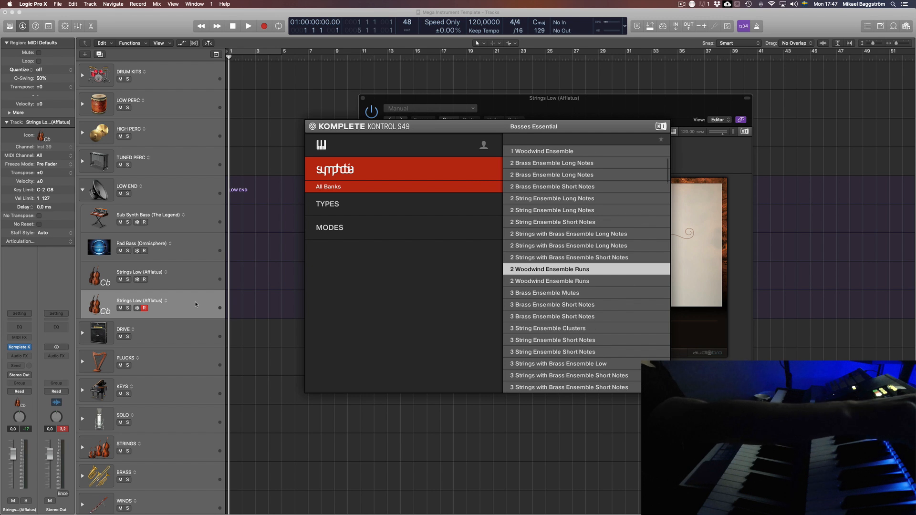
key("Up")
key("Up")
key("Up")
key("Up")
key("Up")
key("Up")
key("Up")
key("Up")
key("Up")
key("Up")
key("Up")
key("Up")
key("Up")
key("Up")
key("Up")
key("Up")
key("Up")
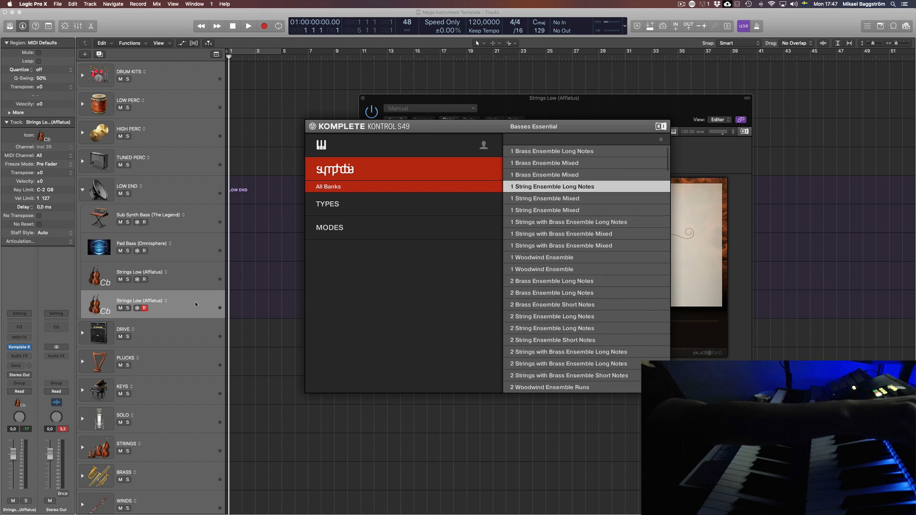
key("Down")
key("Down")
key("Down")
key("Down")
key("Down")
key("Down")
key("Down")
key("Down")
key("Down")
key("Down")
key("Down")
key("Down")
key("Down")
key("Down")
key("Down")
key("Down")
key("Down")
key("Down")
key("Down")
key("Down")
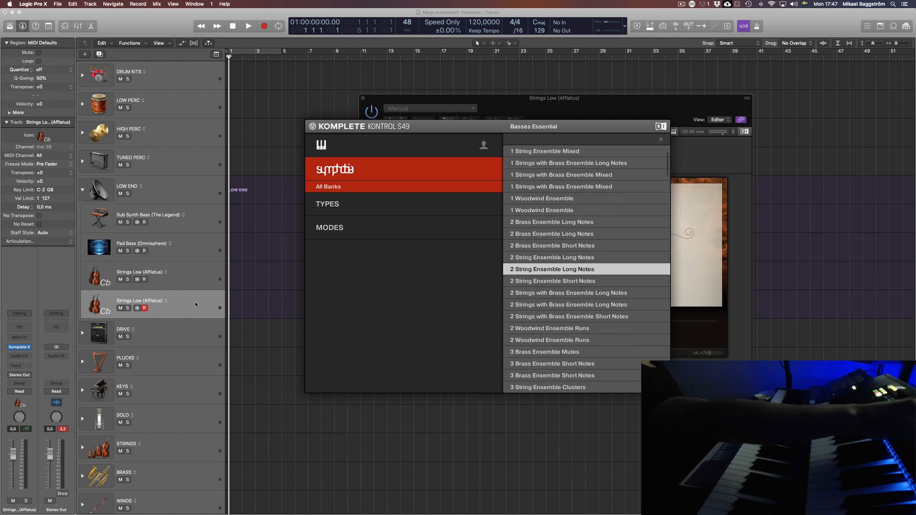
key("Down")
key("Down")
key("Down")
key("Down")
key("Down")
key("Down")
key("Down")
key("Down")
key("Down")
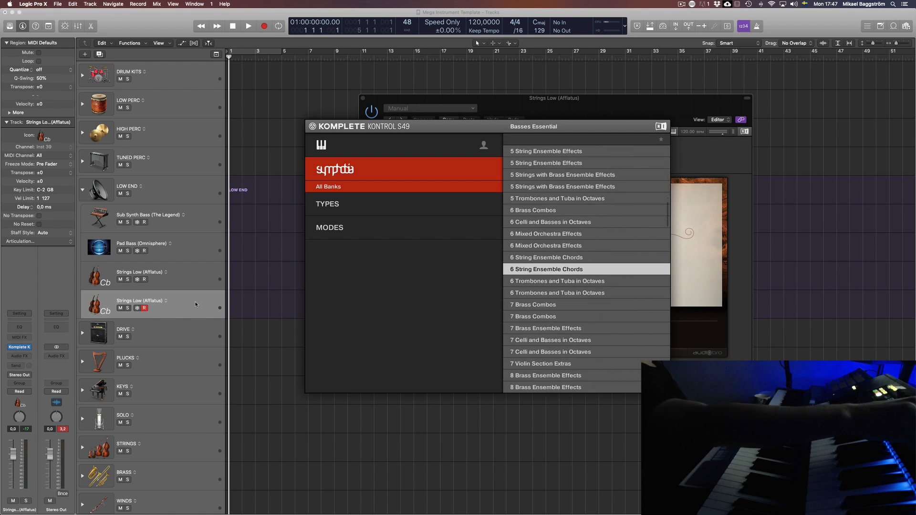
Narrow the Symphobia presets to the String Section bank.
key("Left")
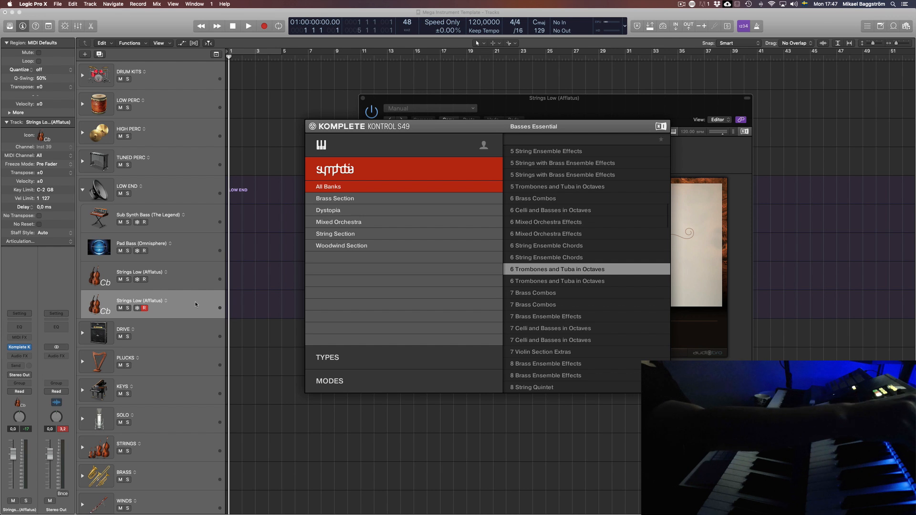
key("Down")
key("Down")
key("Down")
key("Down")
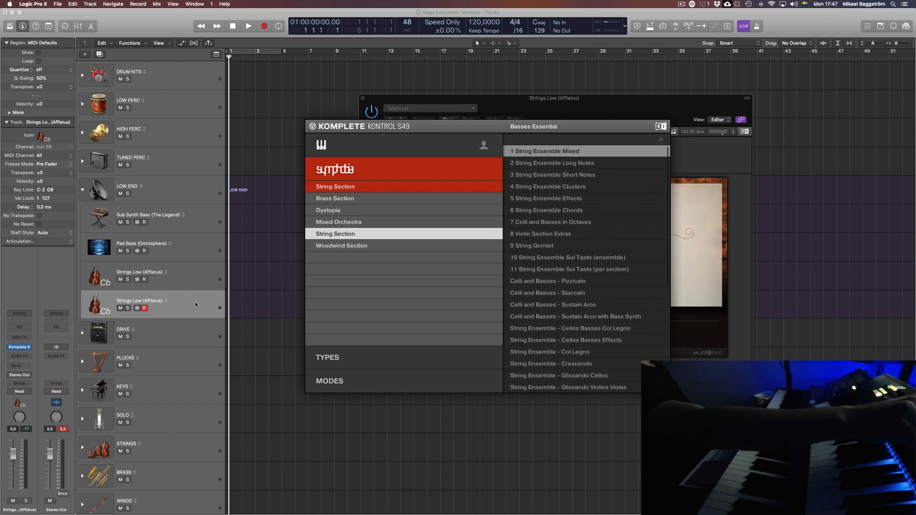
key("Up")
key("Up")
key("Up")
key("Up")
key("Down")
key("Down")
key("Down")
key("Down")
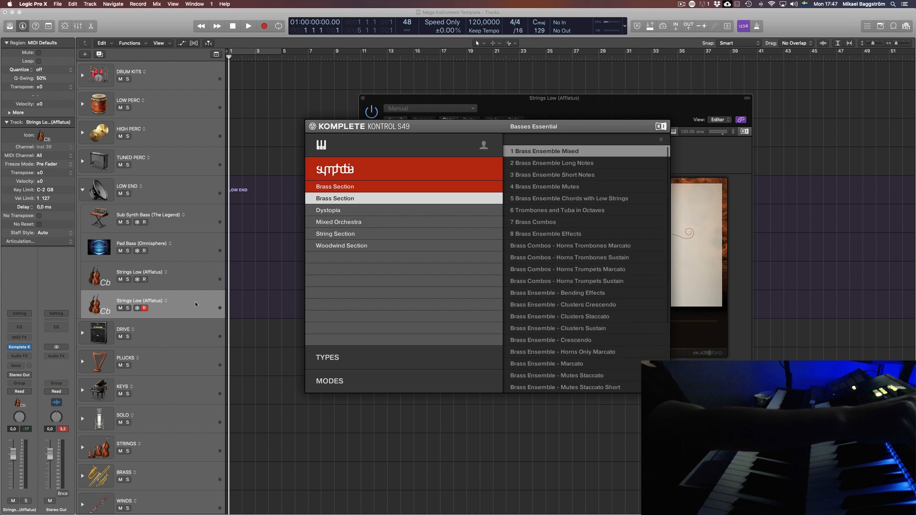
key("Right")
Load the 7 Celli and Basses in Octaves preset from Symphobia's String Section on the duplicated track.
key("Down")
key("Down")
key("Down")
key("Down")
key("Down")
key("Down")
key("Down")
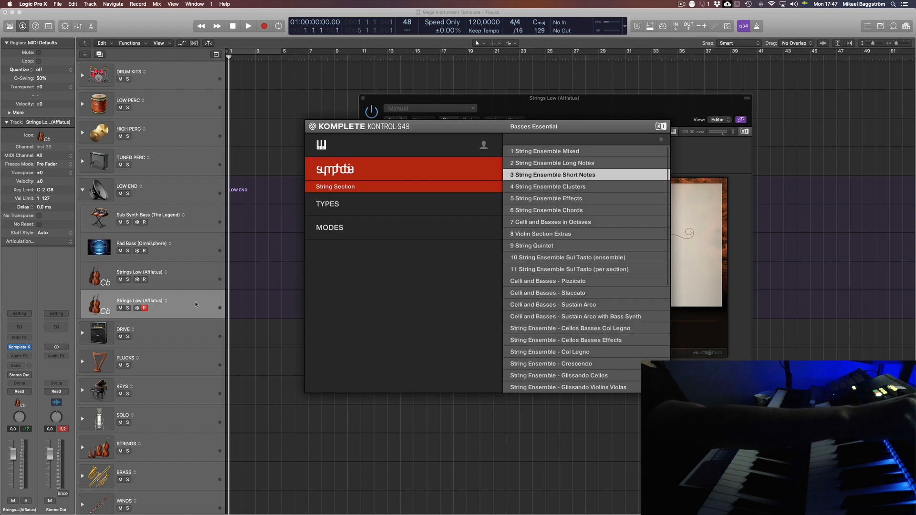
key("Down")
key("Down")
key("Down")
key("Down")
key("Down")
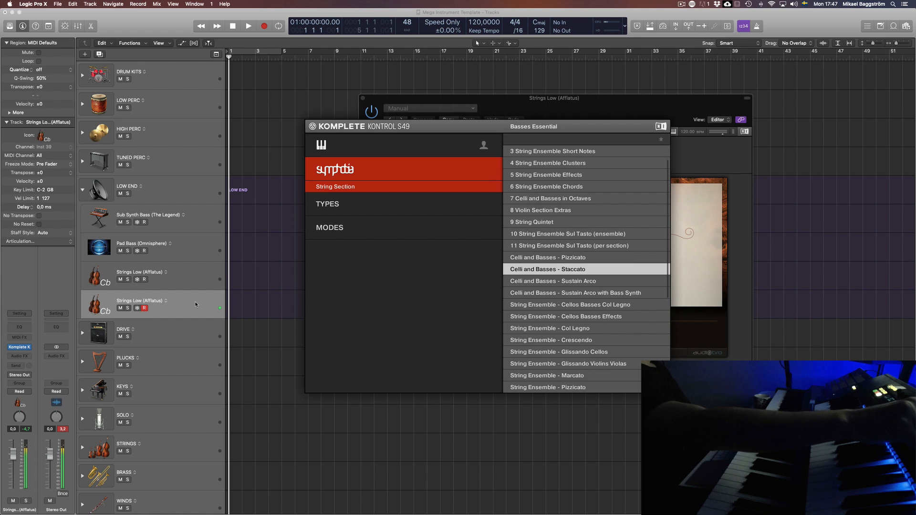
key("Up")
key("Up")
key("Up")
key("Up")
key("Up")
key("Up")
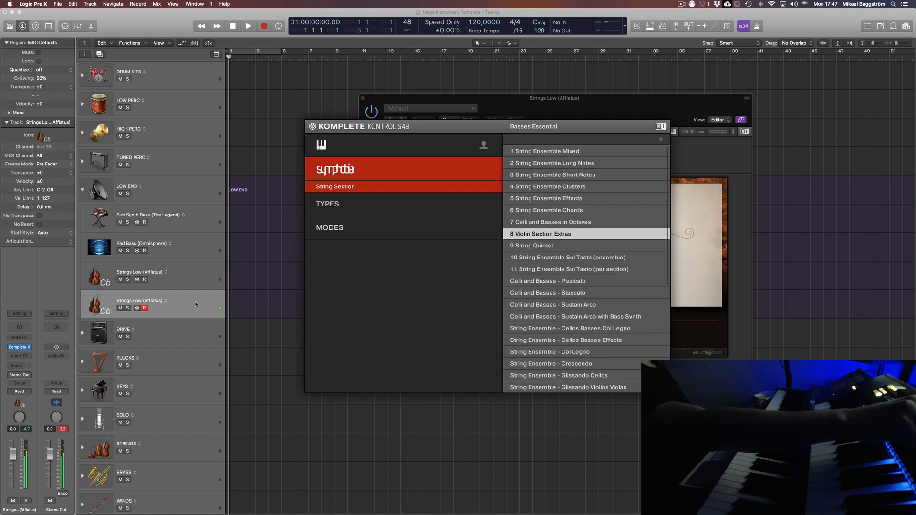
key("Return")
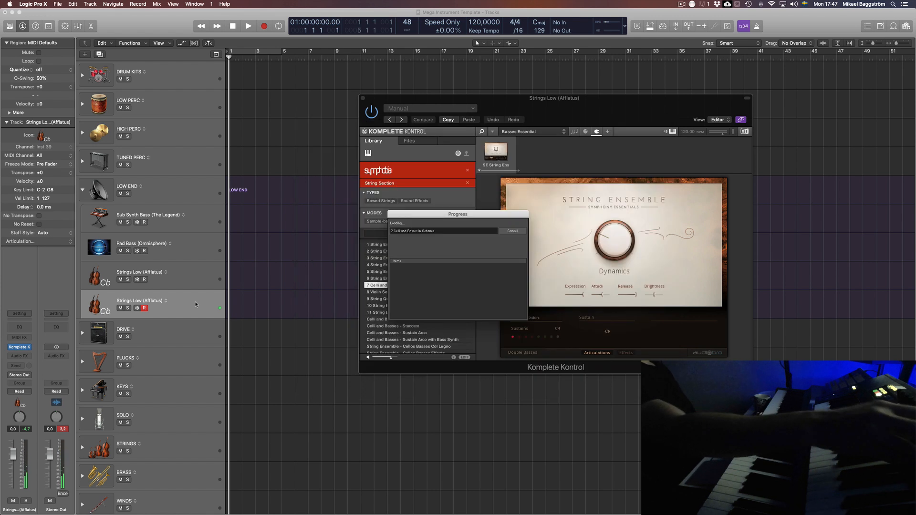
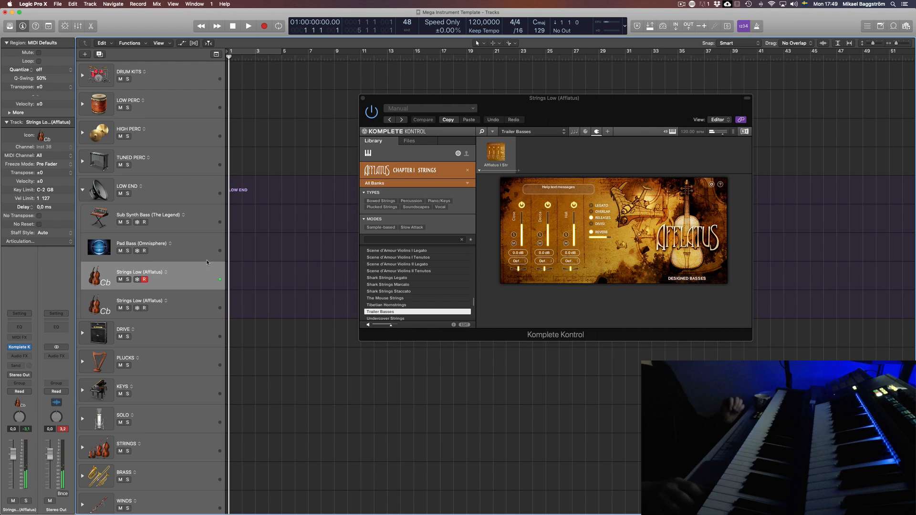
Load V Tba (2) - CORE Default from FORZO on the duplicated strings track and give it the tuba icon from the Wind icons.
left_click(195, 302)
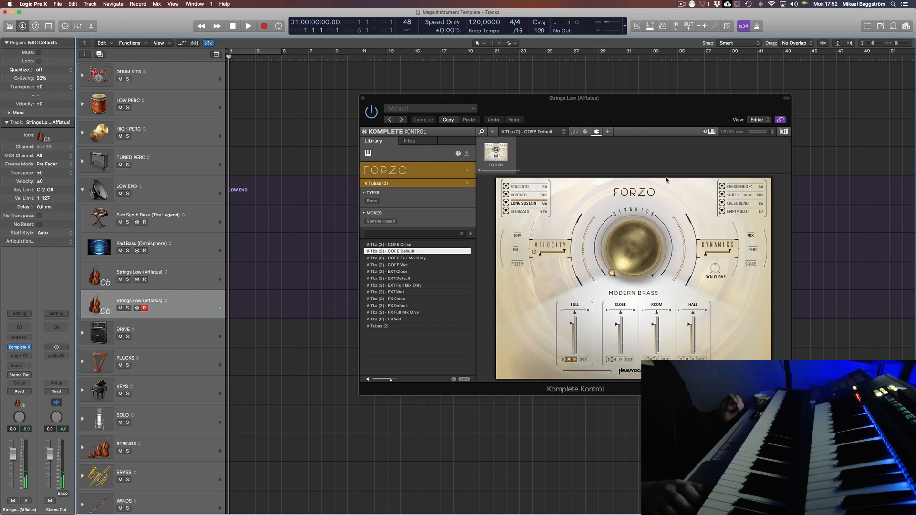
left_click(95, 309)
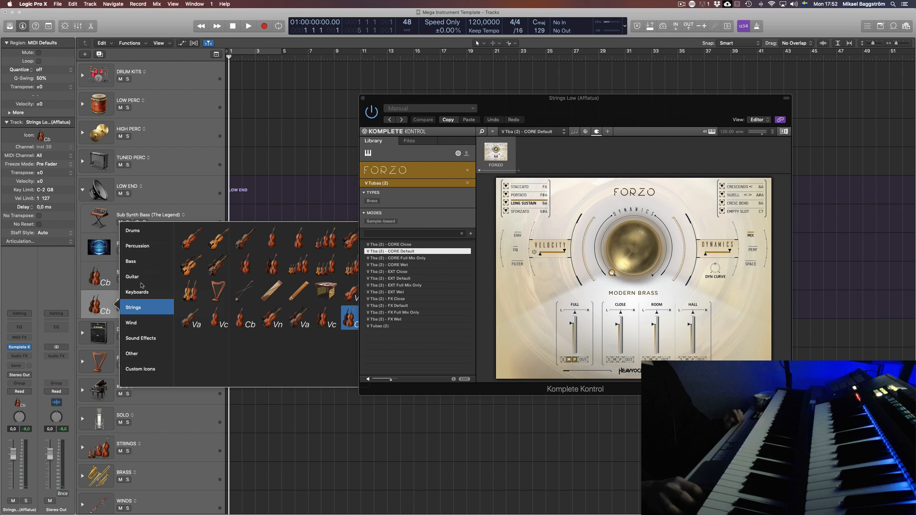
left_click(140, 324)
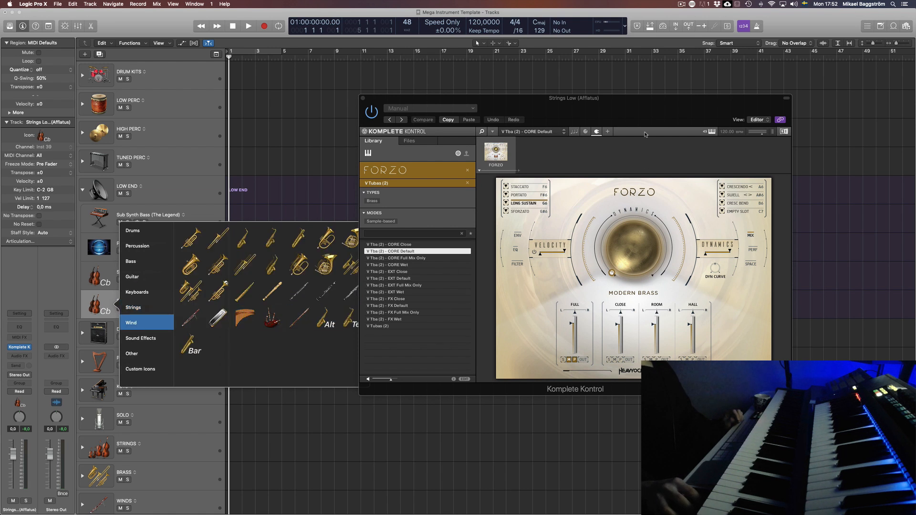
left_click_drag(625, 117, 723, 118)
left_click(96, 309)
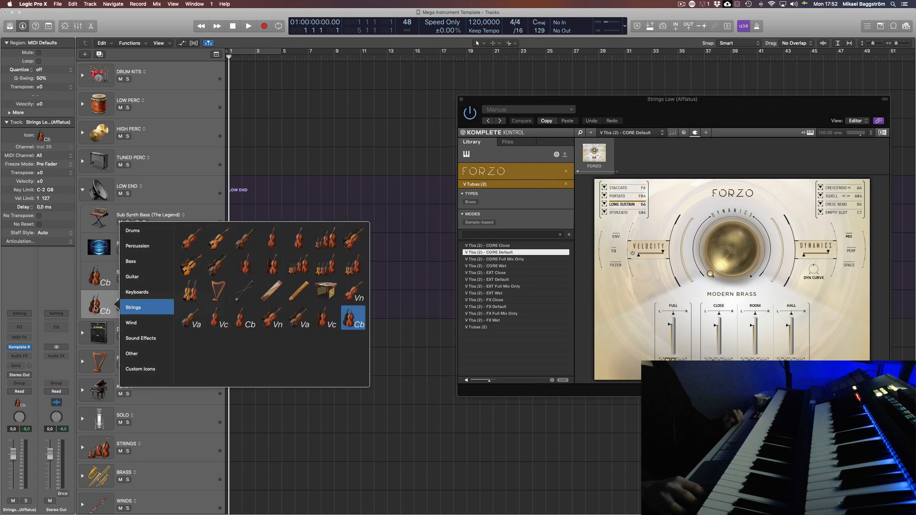
left_click(138, 323)
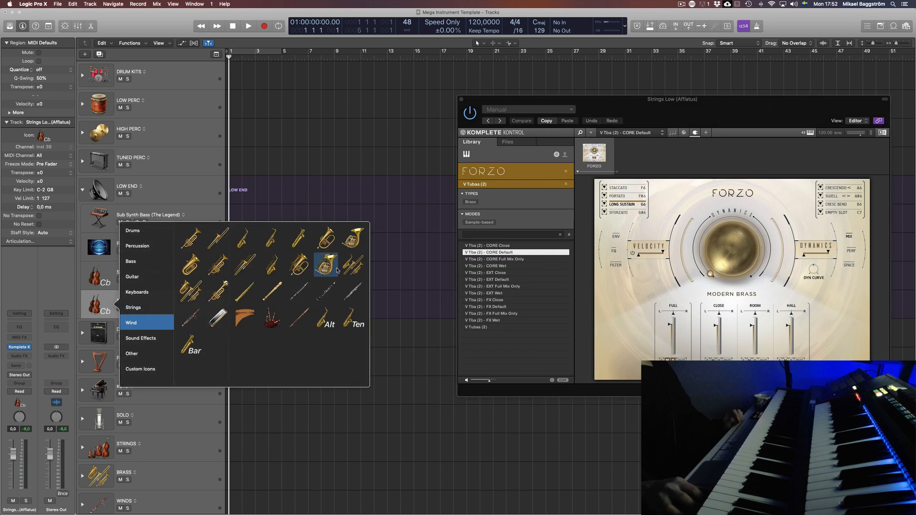
left_click(326, 264)
Rename the duplicated track with the tuba icon as Tubas (Forzo).
double_click(124, 301)
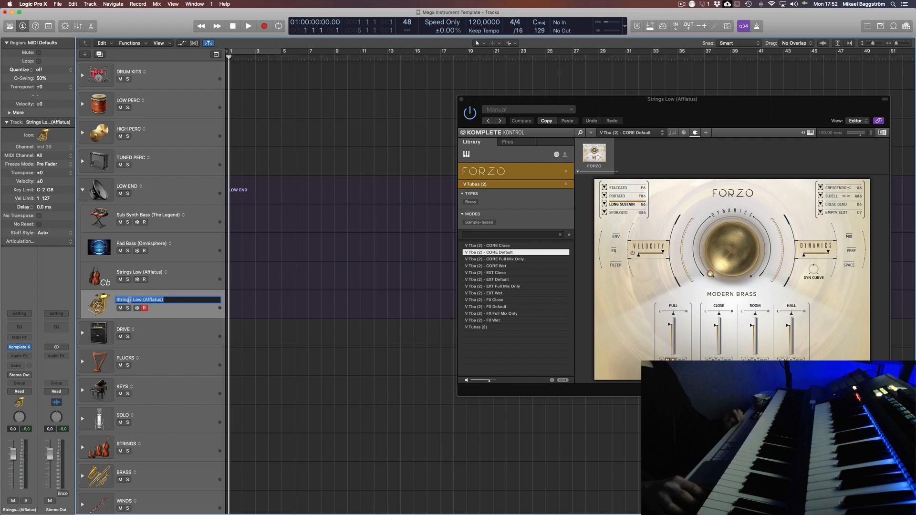
left_click_drag(134, 300, 142, 300)
type("Tubas (")
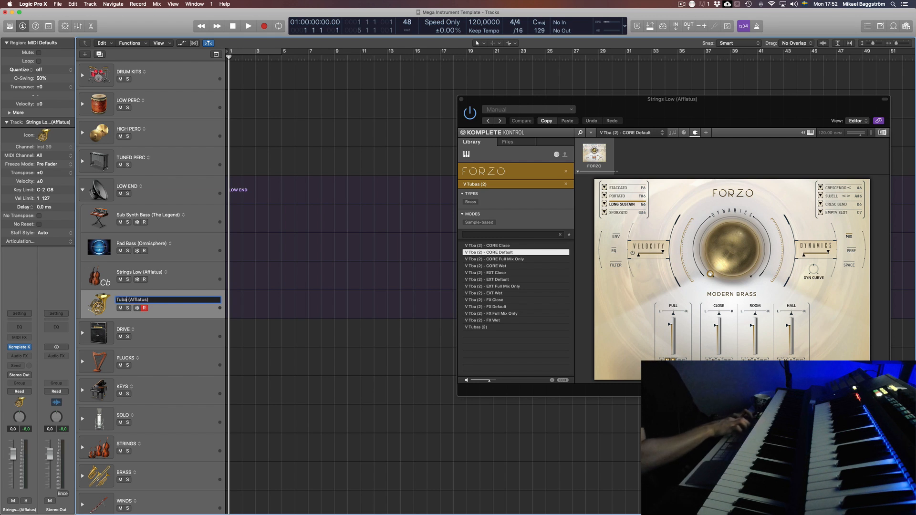
type("Forzo")
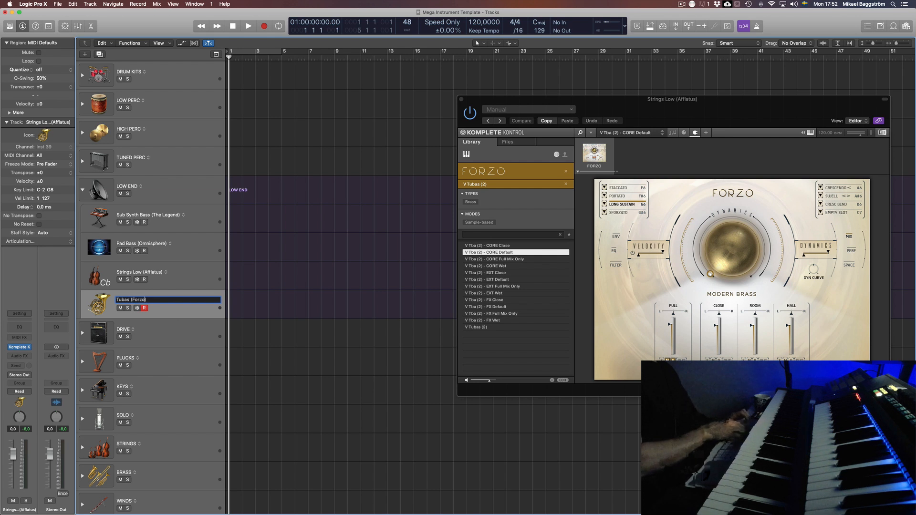
key("Return")
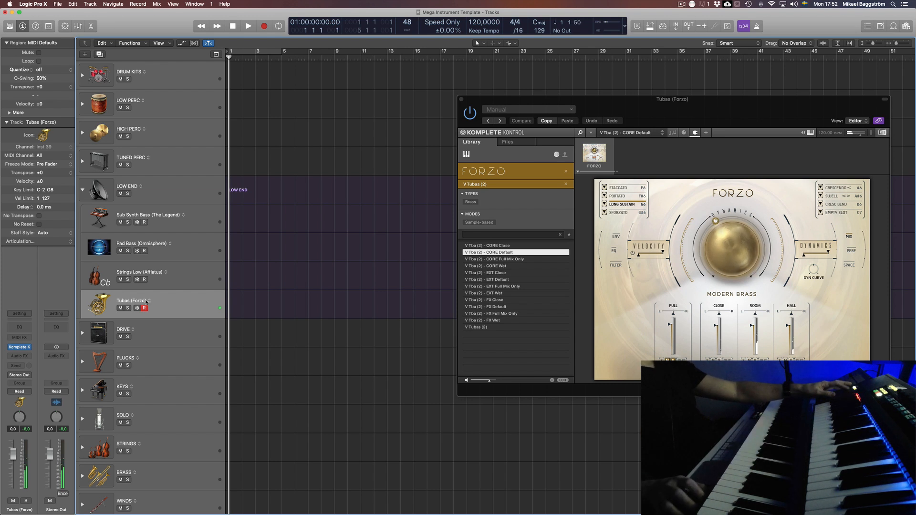
Rename the Strings Low (Afflatus) track as Strings Basses (Afflatus).
left_click(198, 275)
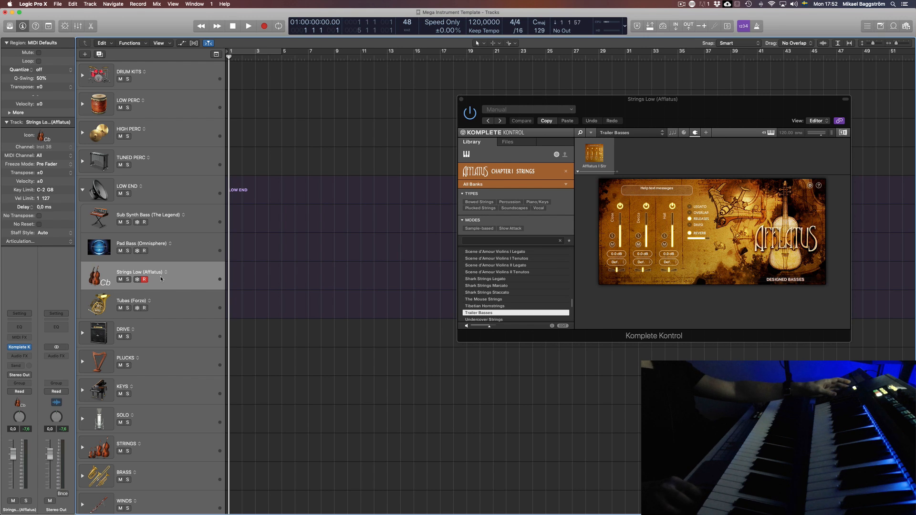
double_click(138, 273)
double_click(137, 273)
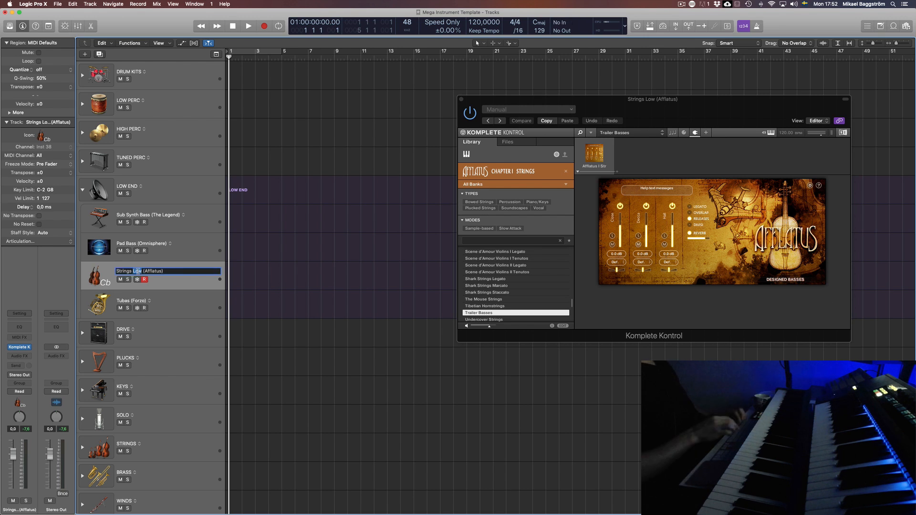
type("Basses")
key("Return")
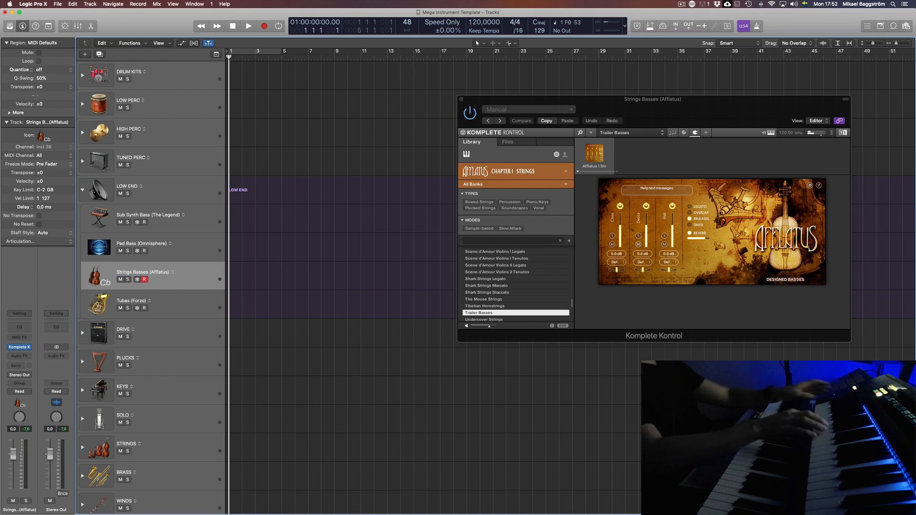
Load Bass Winds Essential from Woodwind Ensemble on a duplicate of the Tubas (Forzo) track and give it the bassoon icon from the Wind icons.
left_click(174, 302)
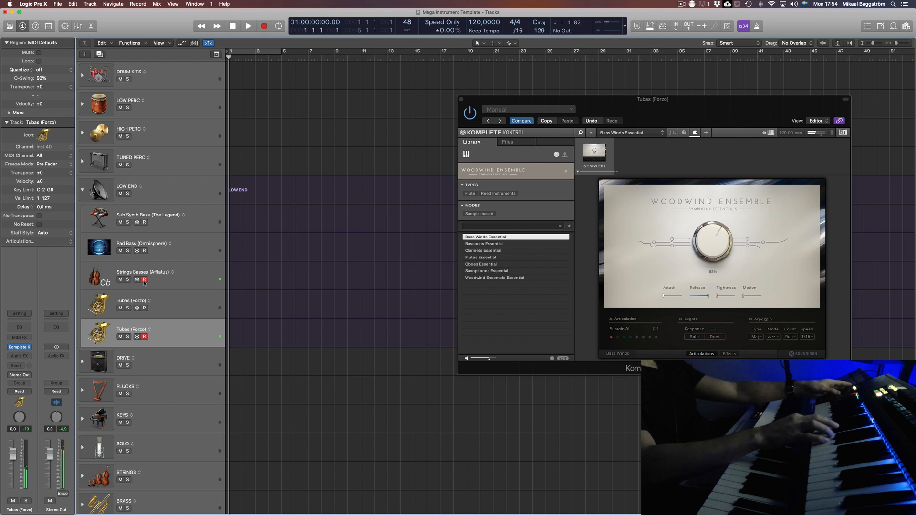
right_click(98, 334)
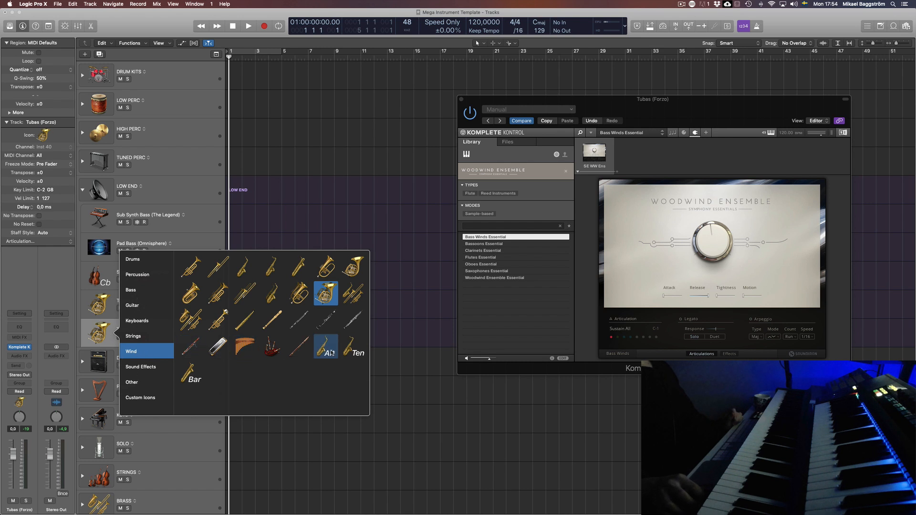
left_click(190, 347)
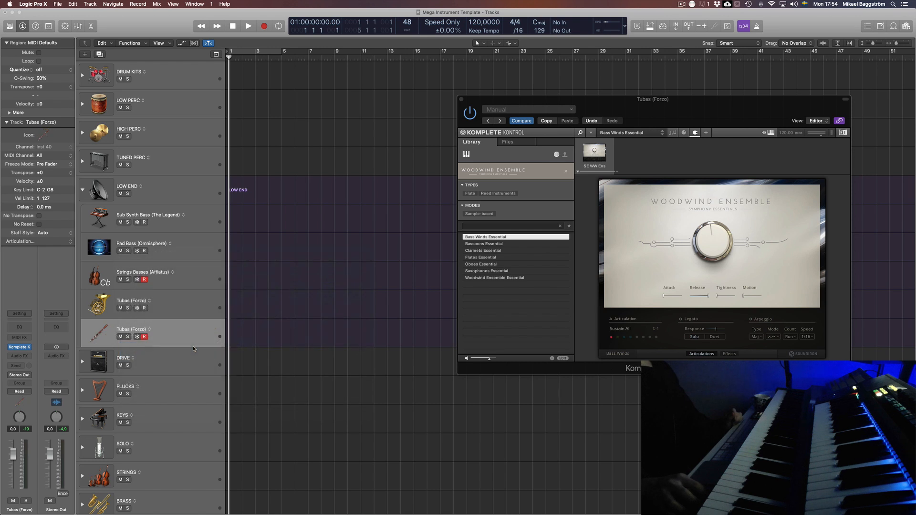
Rename the duplicated track with the bassoon icon as Winds Low (Forzo).
double_click(125, 328)
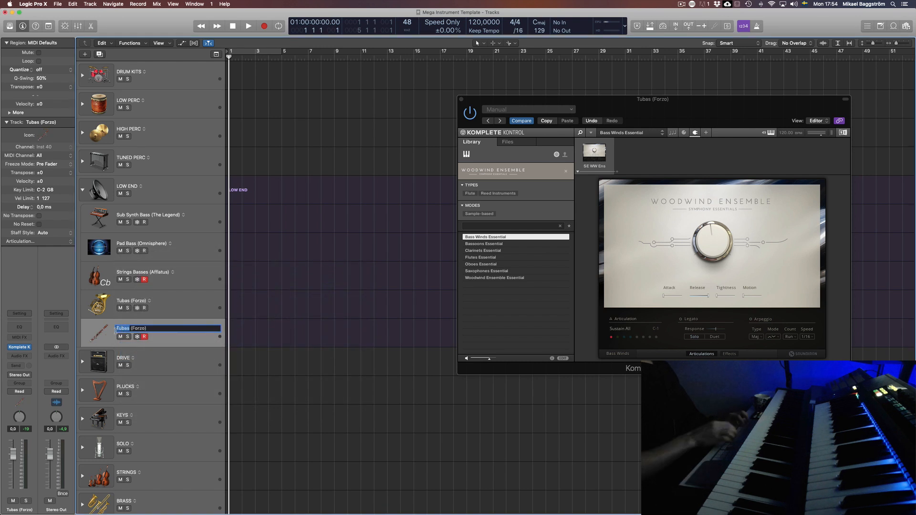
type("Winds")
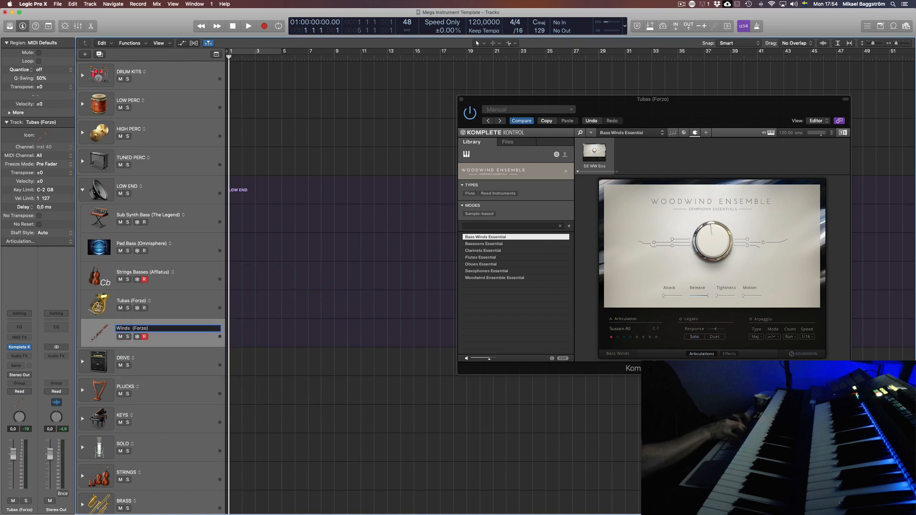
type(" Bass")
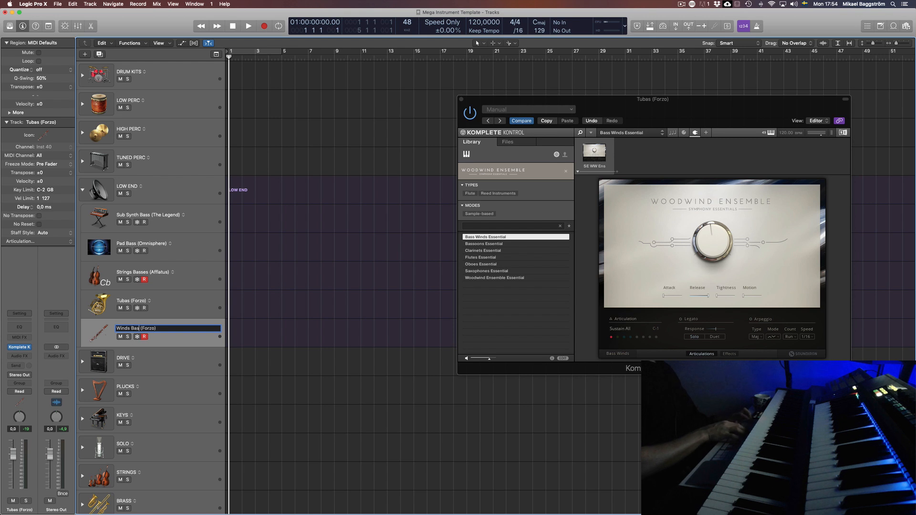
key("Return")
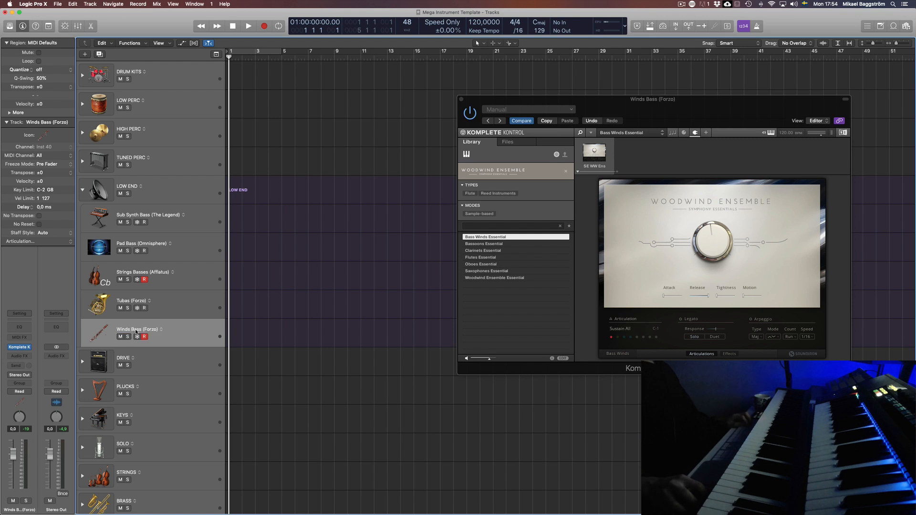
double_click(136, 329)
type("Low")
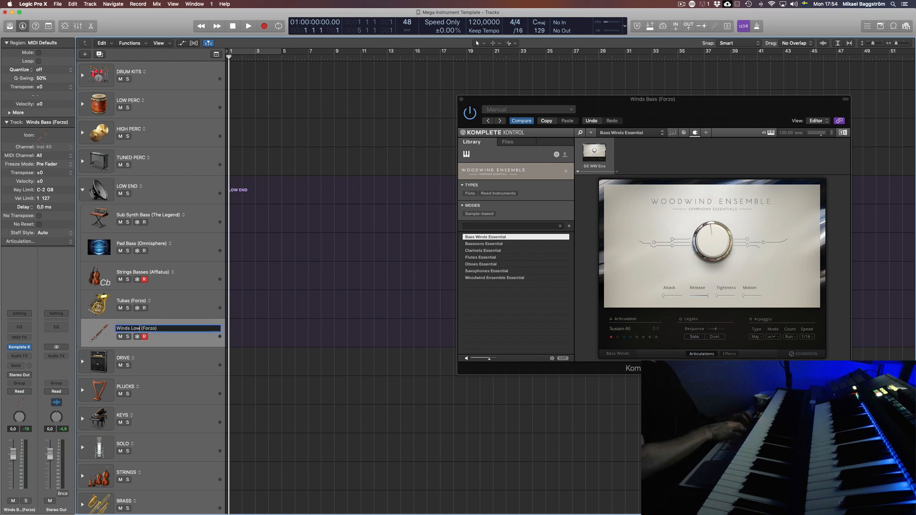
key("Return")
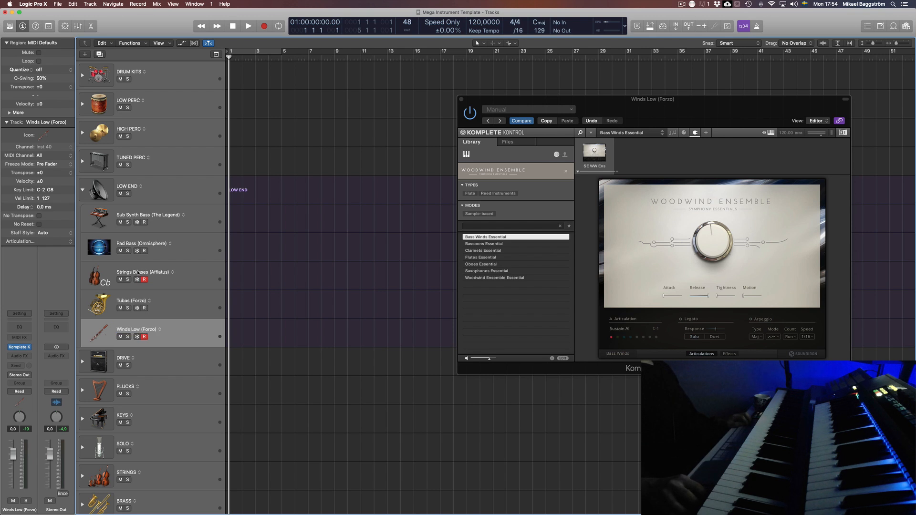
Rename the Strings Basses (Afflatus) track as Strings Low (Afflatus).
left_click(138, 272)
double_click(139, 271)
double_click(141, 271)
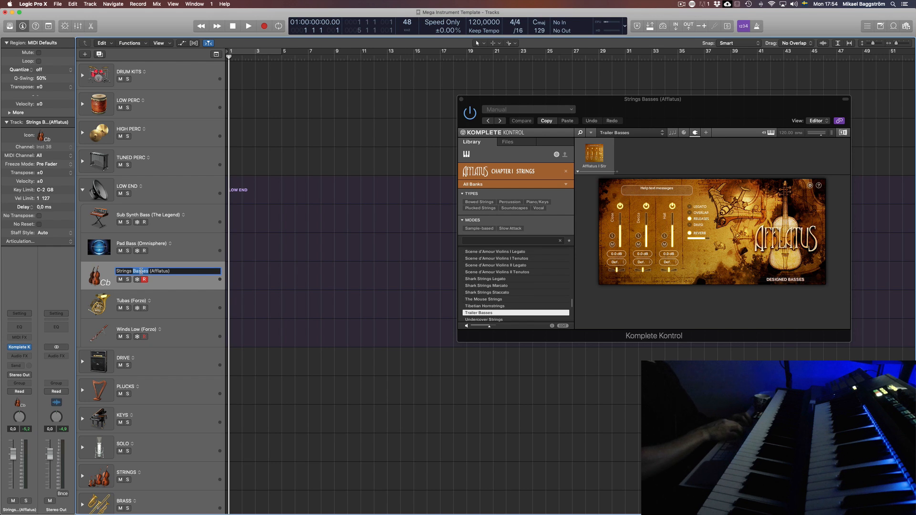
type("Low")
key("Return")
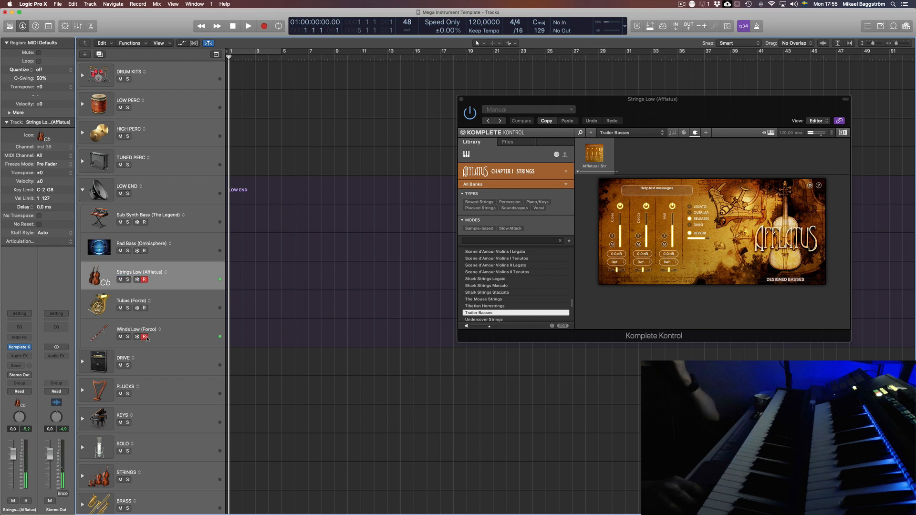
Audition the Pad Bass, Sub Synth Bass and Strings Low tracks in the LOW END stack to compare their sounds.
left_click(177, 247)
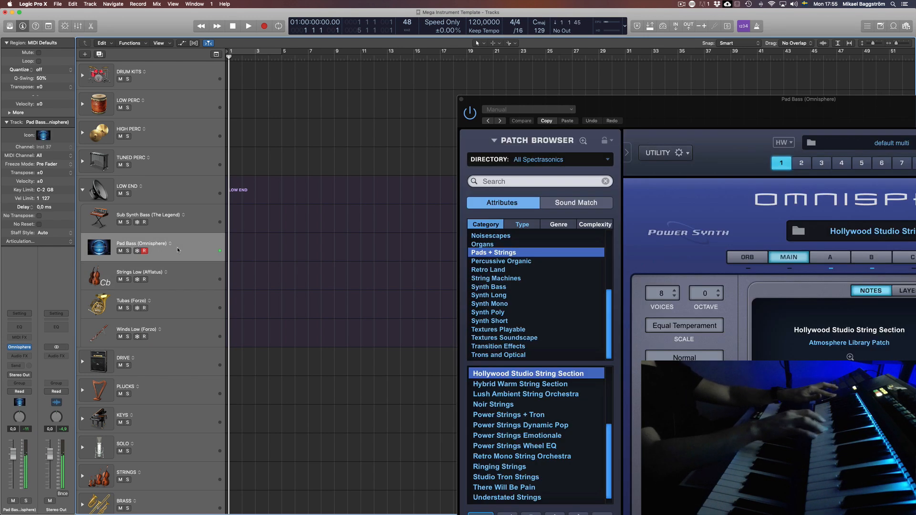
left_click(207, 212)
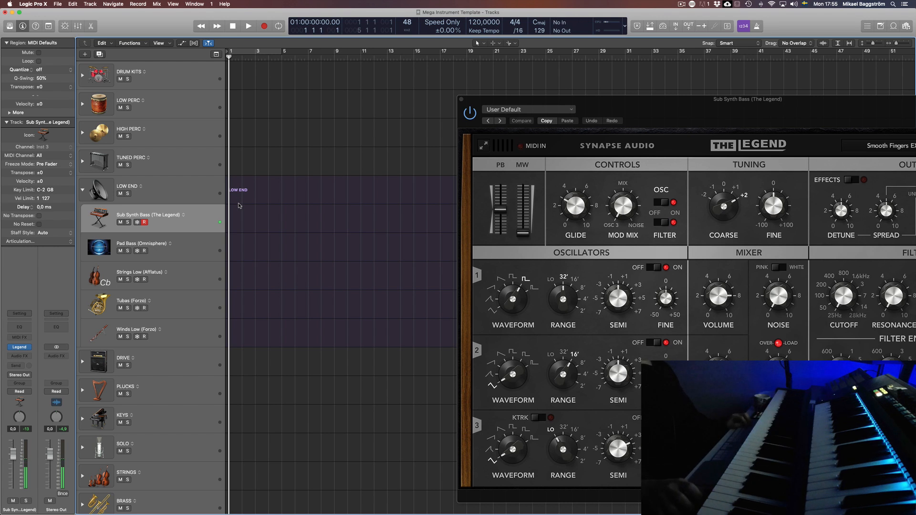
left_click(185, 248)
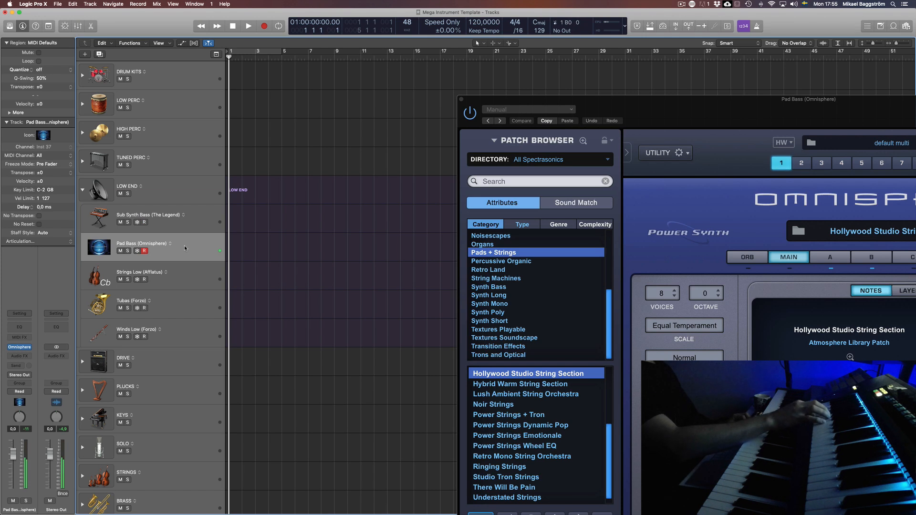
left_click(188, 274)
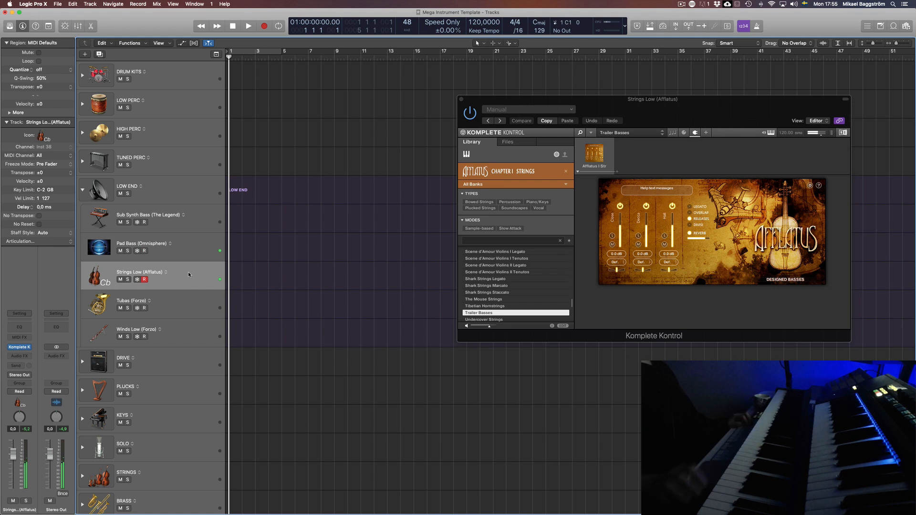
left_click(208, 246)
Duplicate the Sub Synth Bass (The Legend) track inside the LOW END stack.
left_click(200, 221)
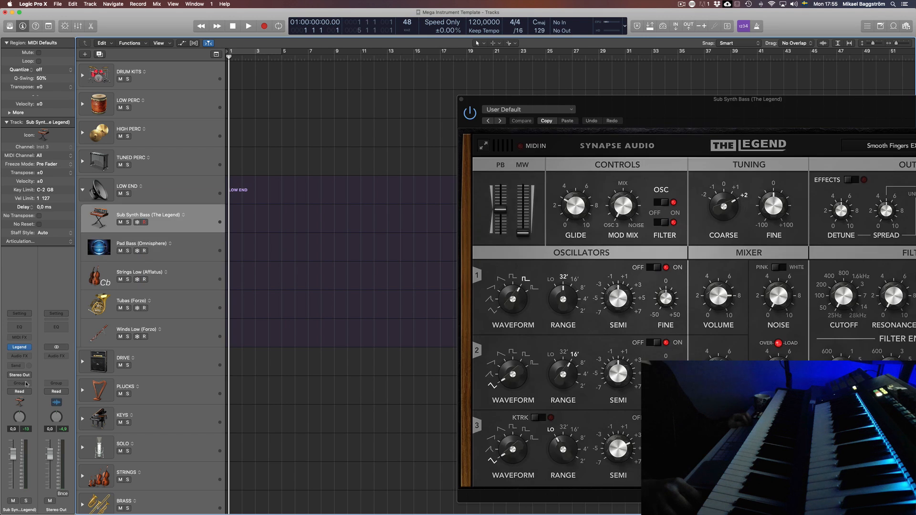
left_click(99, 54)
left_click(190, 215)
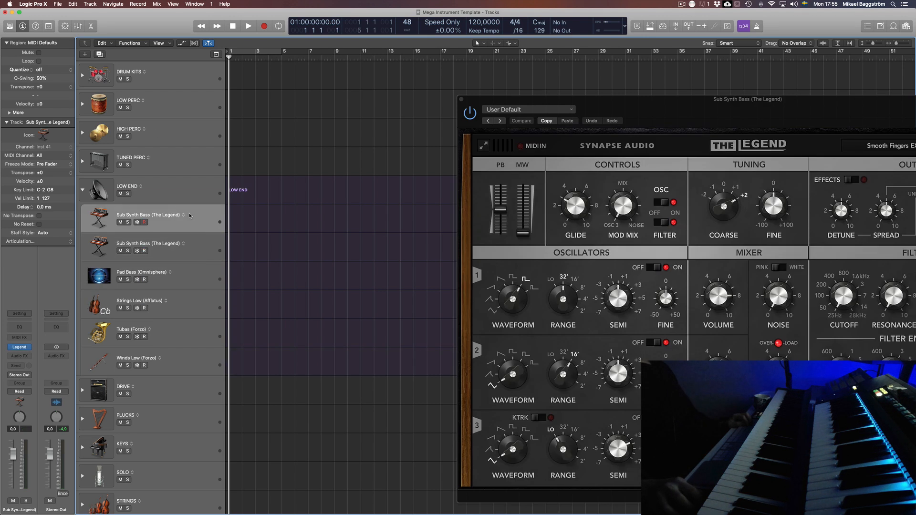
left_click(30, 347)
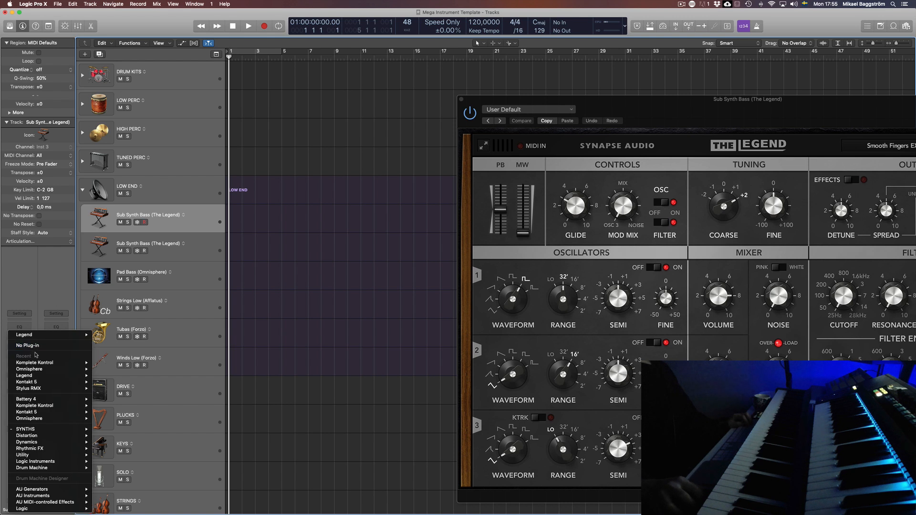
mouse_move(60, 498)
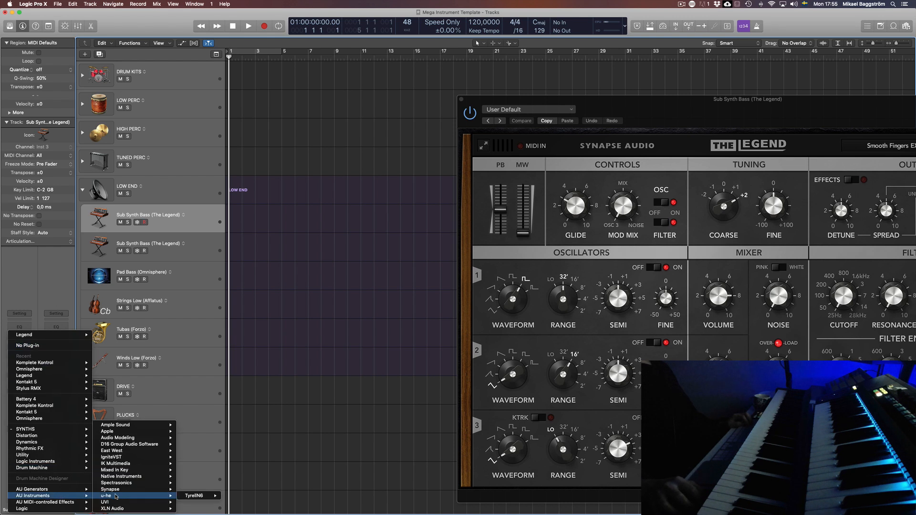
mouse_move(172, 463)
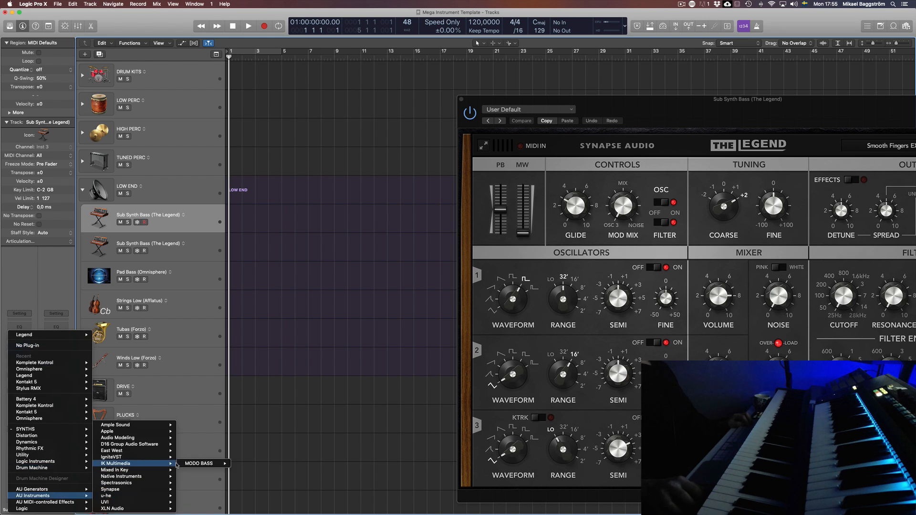
left_click(188, 323)
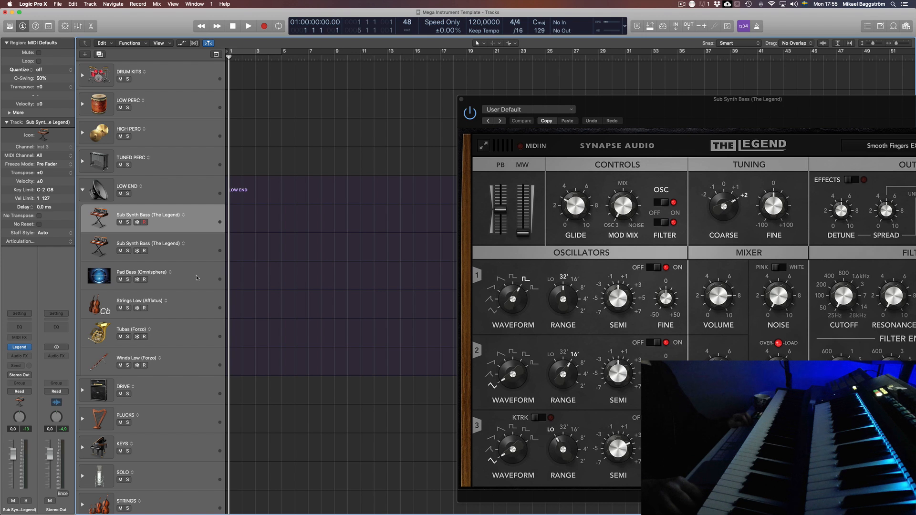
scroll(236, 406, "down", 5)
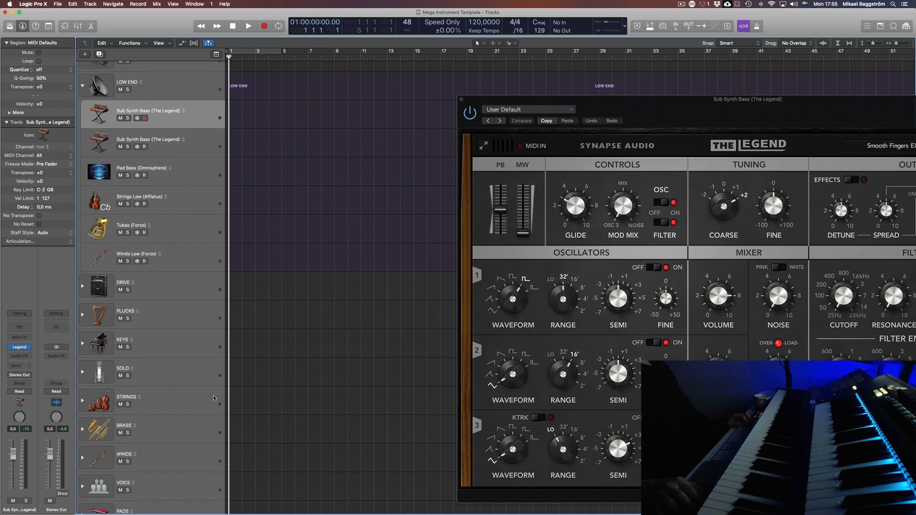
scroll(236, 406, "up", 5)
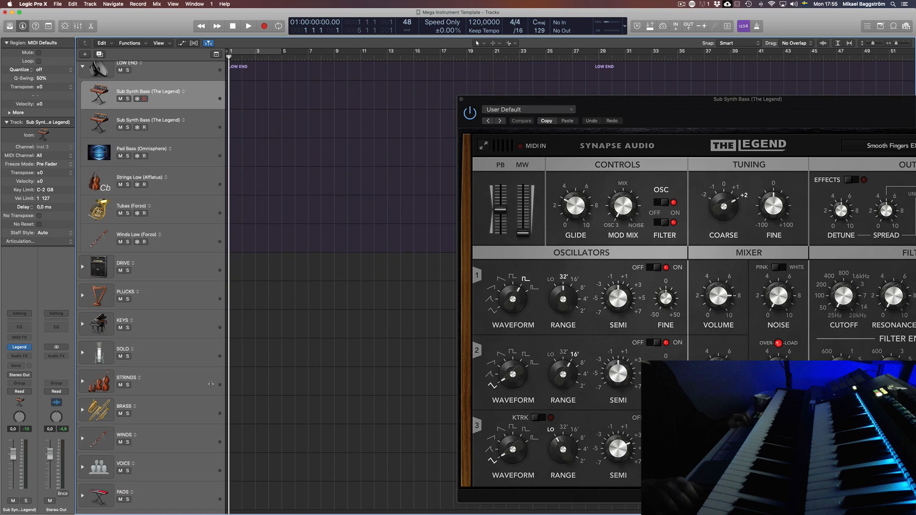
left_click(28, 348)
mouse_move(55, 495)
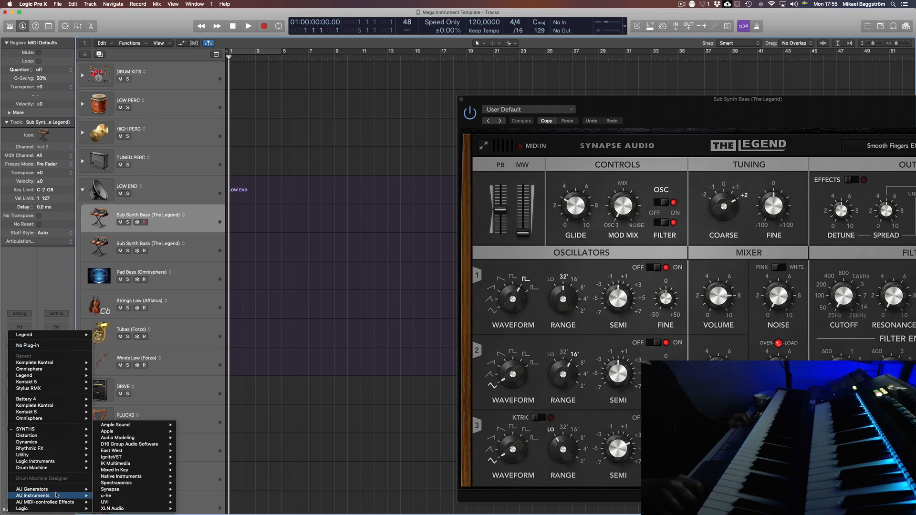
mouse_move(135, 502)
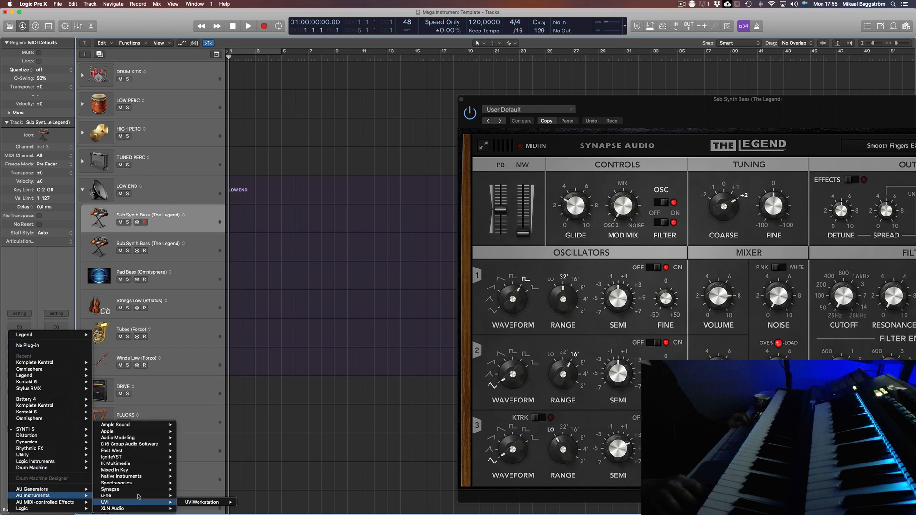
mouse_move(148, 463)
mouse_move(192, 466)
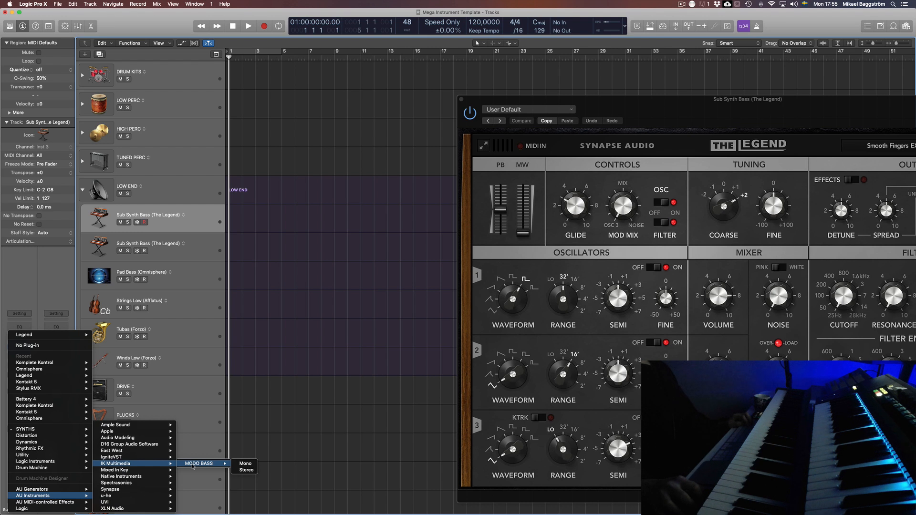
left_click(207, 245)
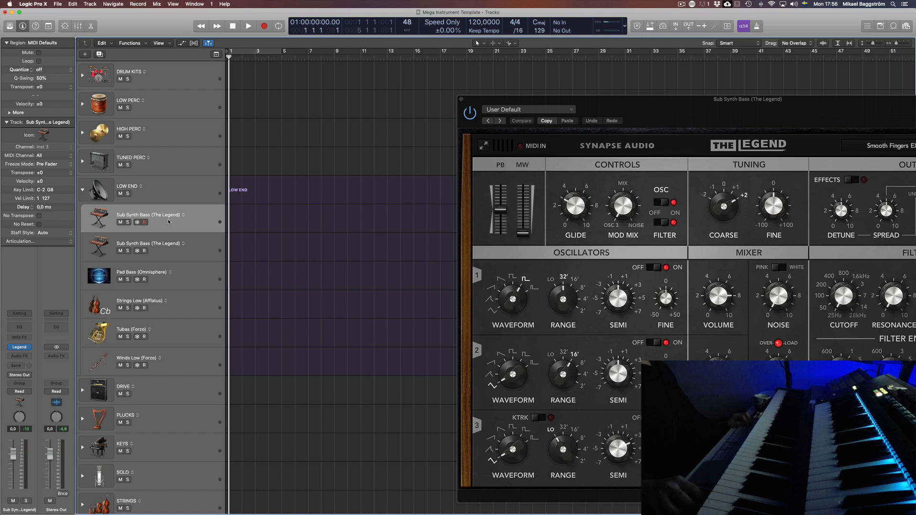
Load Omnisphere on the upper Sub Synth Bass track and move that track below the other Sub Synth Bass track.
left_click(28, 347)
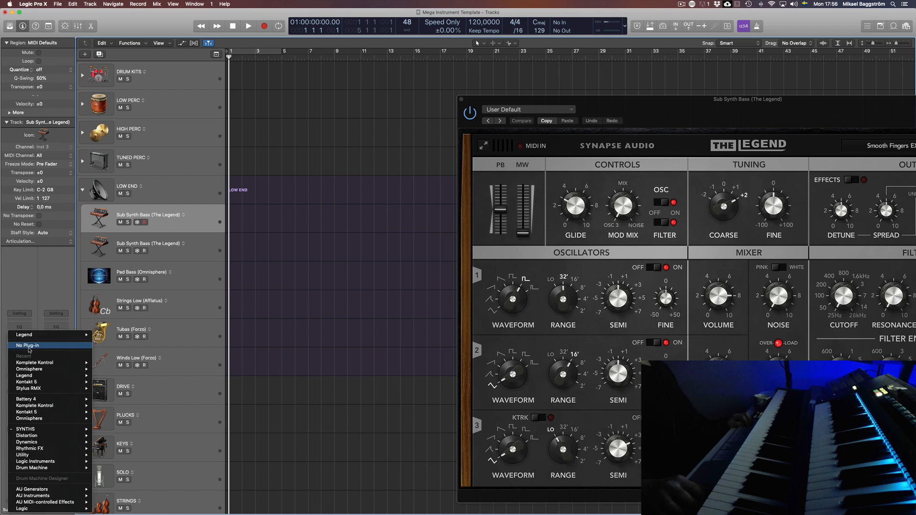
left_click(119, 370)
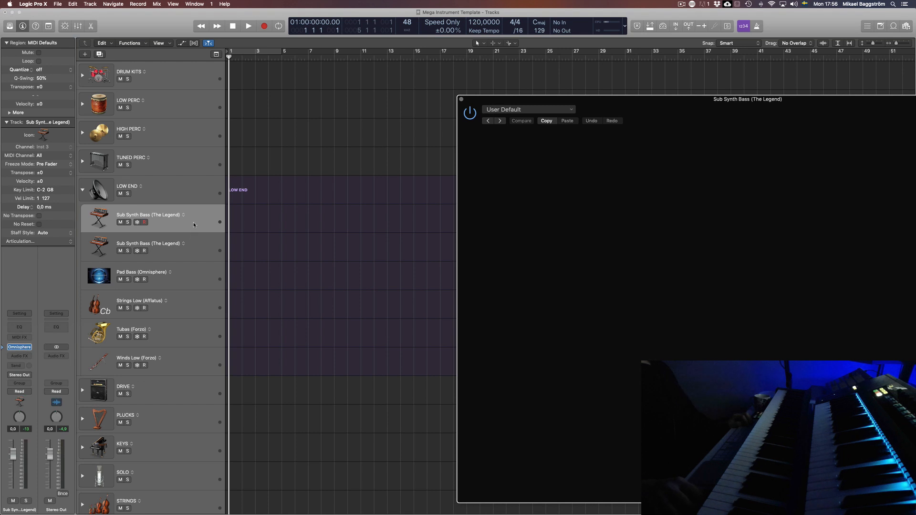
left_click(198, 253)
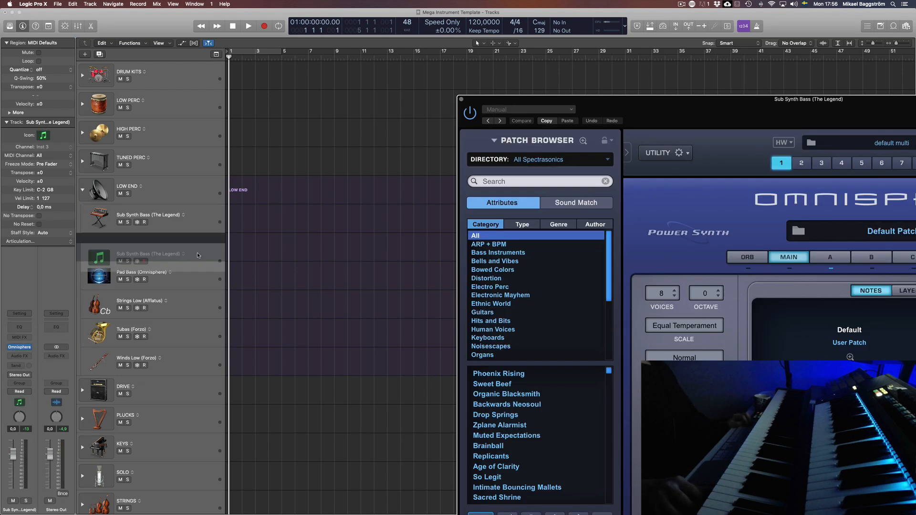
Give the upper Sub Synth Bass (The Legend) track the same speaker icon as the LOW END stack from the Other icons.
double_click(144, 216)
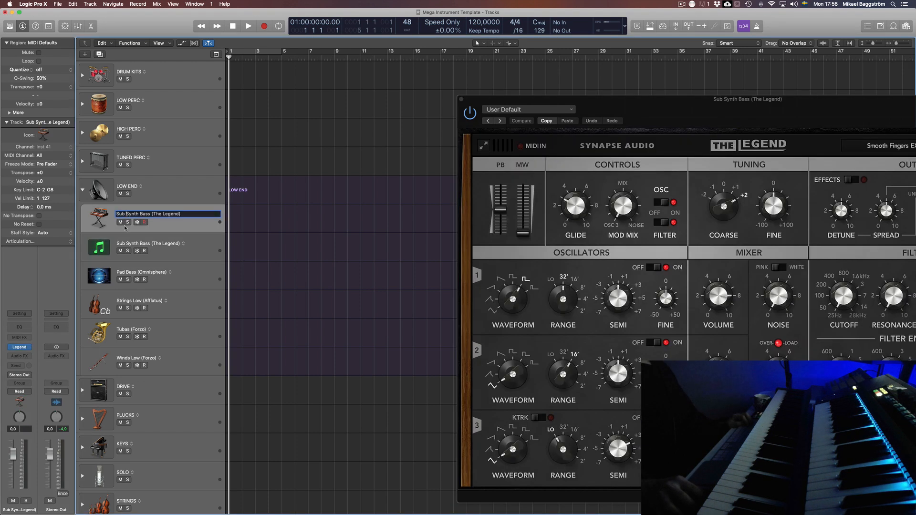
key("Return")
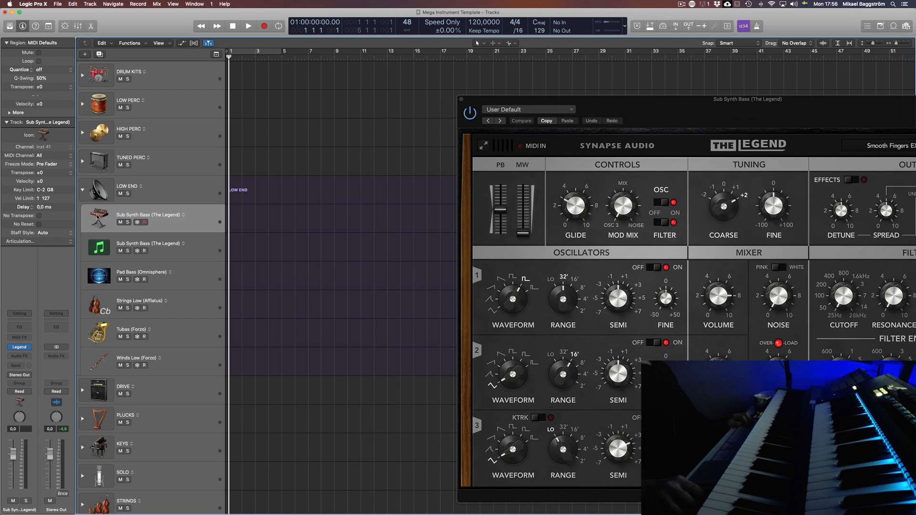
left_click(98, 217)
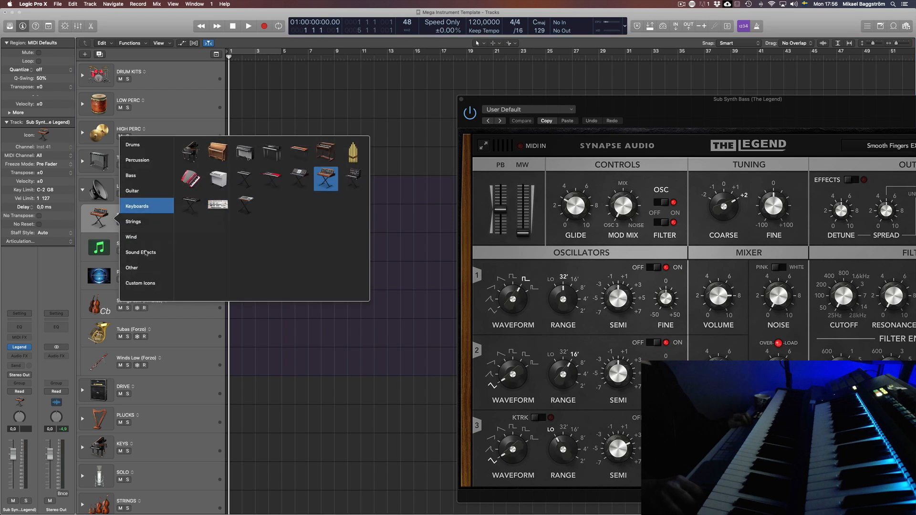
left_click(146, 283)
left_click(148, 268)
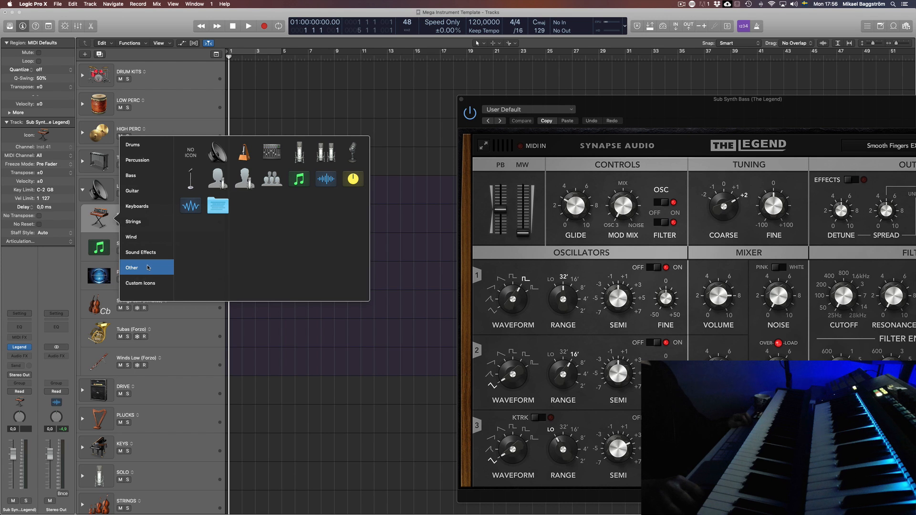
left_click(218, 153)
Rename the Legend track with the speaker icon as Sub Bass (The Legend).
double_click(134, 213)
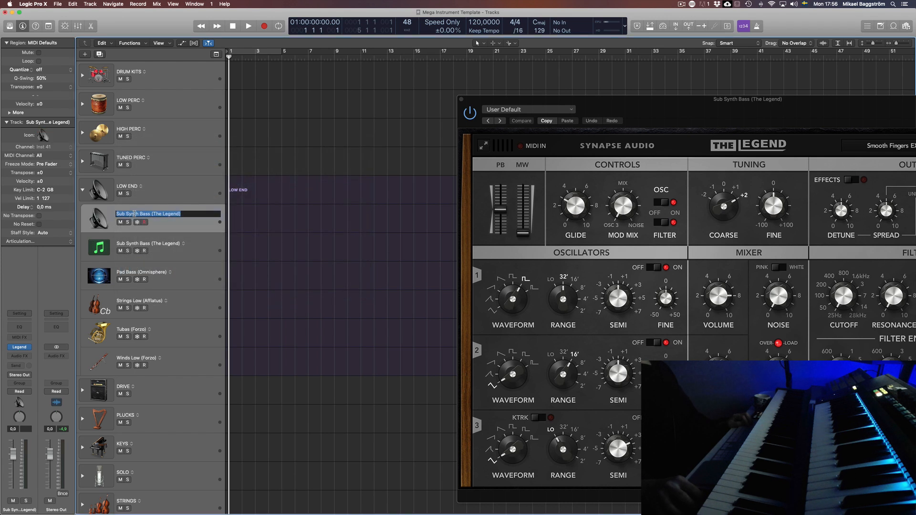
double_click(134, 214)
key("BackSpace")
key("Return")
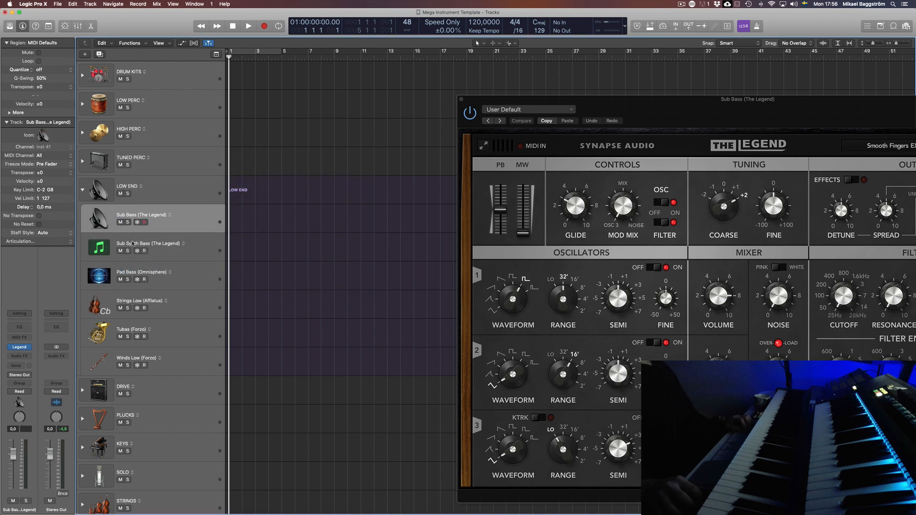
Rename the Omnisphere track below Sub Bass as Synth Bass (The Legend).
double_click(120, 242)
double_click(121, 243)
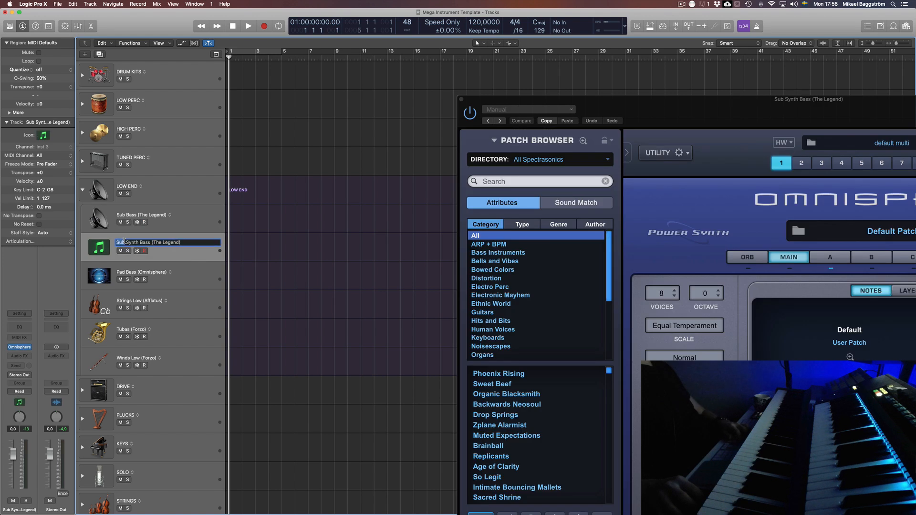
key("BackSpace")
key("Return")
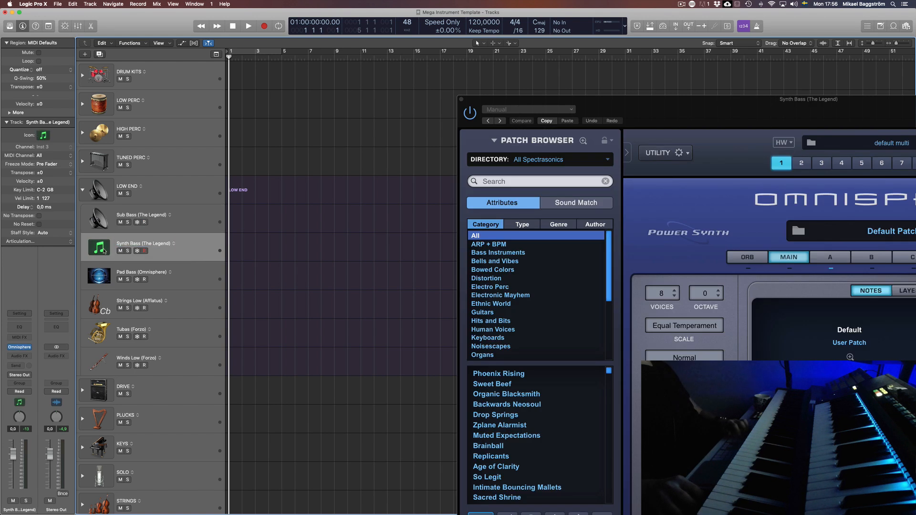
Change the Synth Bass (The Legend) track's icon to the blue Omnisphere image from the custom icons.
left_click(99, 248)
left_click(142, 311)
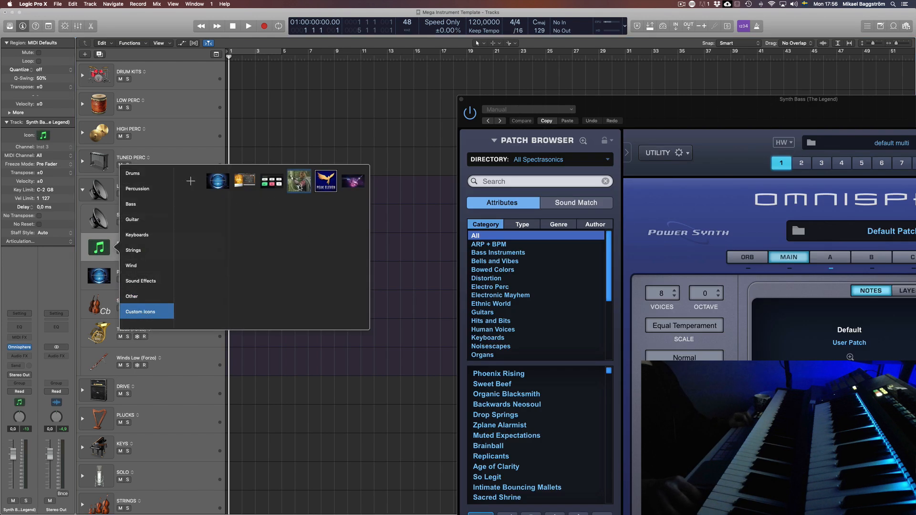
left_click(230, 180)
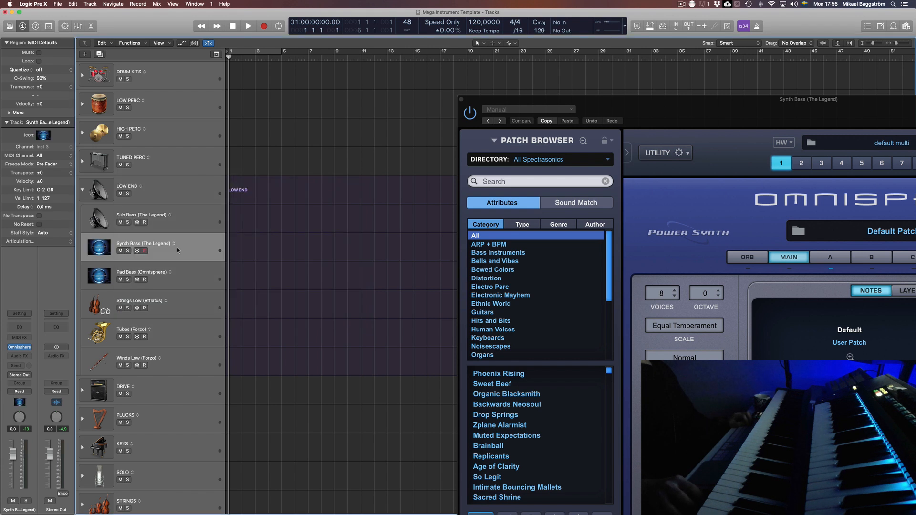
Rename the Synth Bass (The Legend) track as Synth Bass (Omnisphere).
double_click(164, 245)
left_click_drag(171, 242, 144, 243)
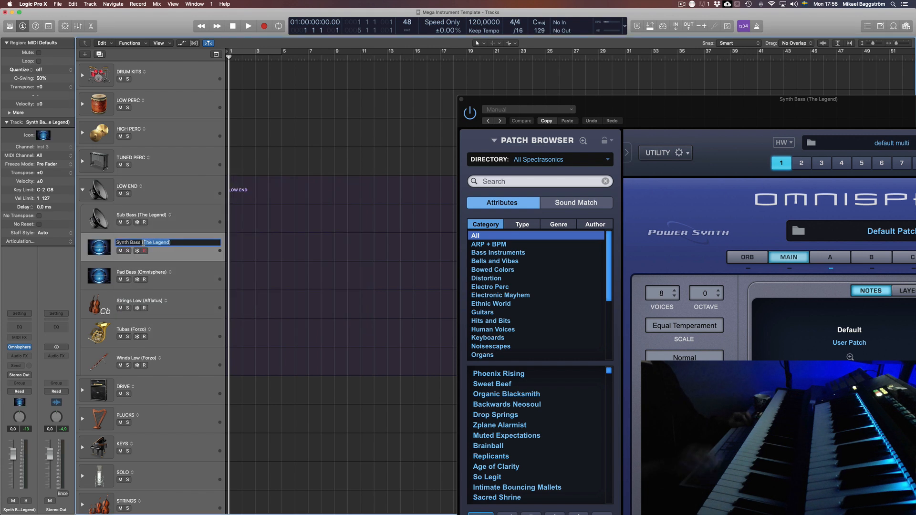
type("(Omnisphere)")
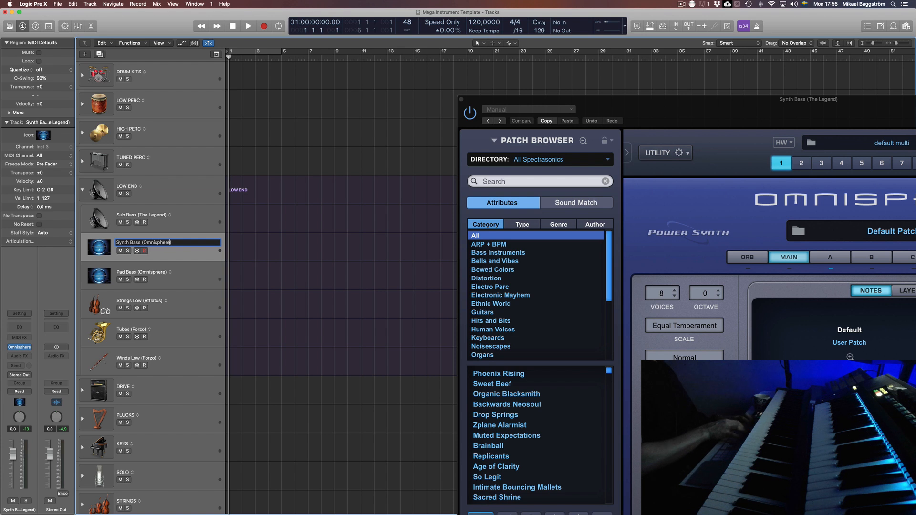
key("Return")
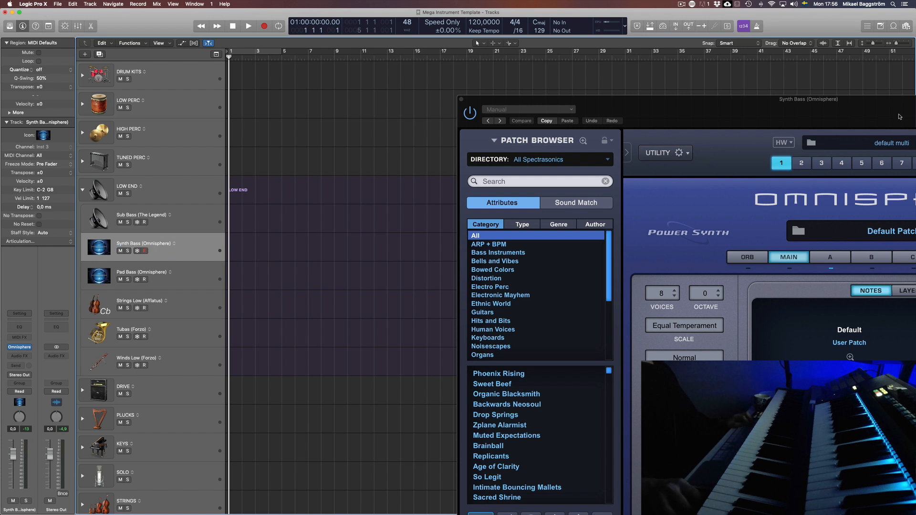
Load the Dark and Round Voyager patch from category Synth Bass, type Soft and Warm, on the Synth Bass (Omnisphere) track and close its plug-in window.
left_click_drag(866, 116, 621, 73)
left_click(196, 275)
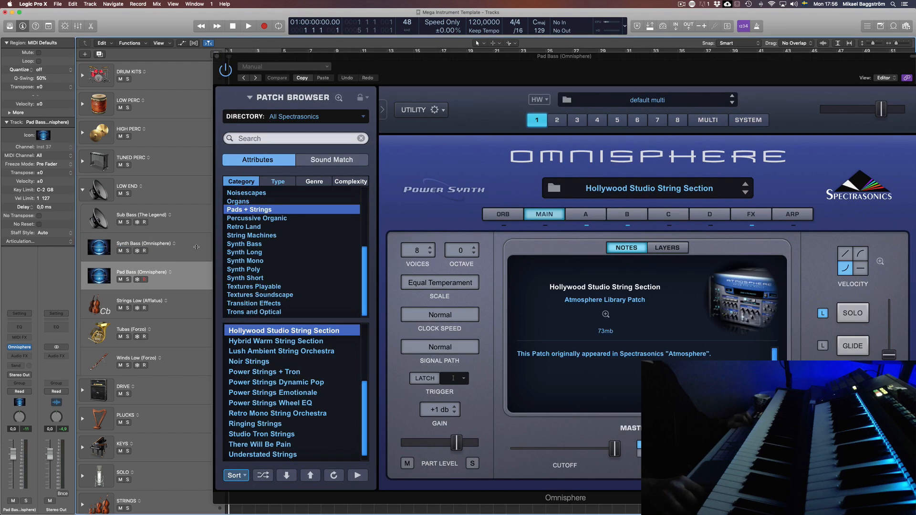
left_click(196, 246)
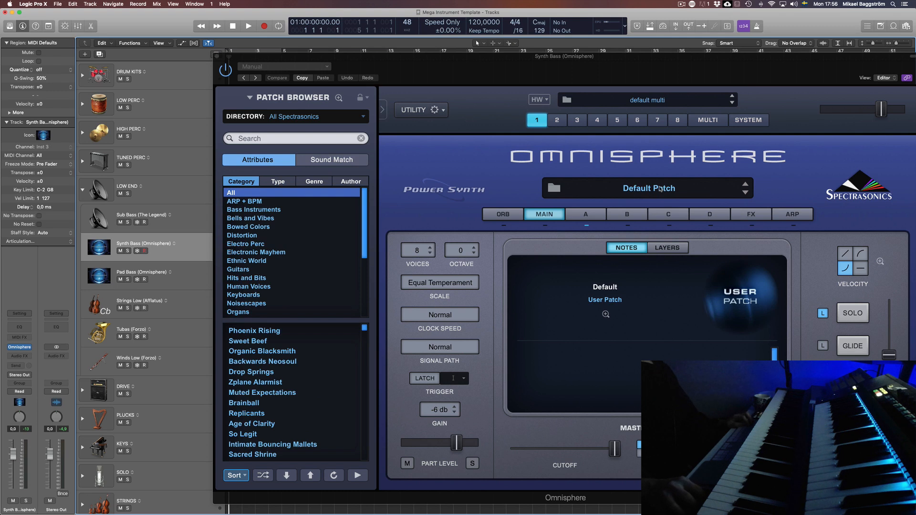
left_click(662, 191)
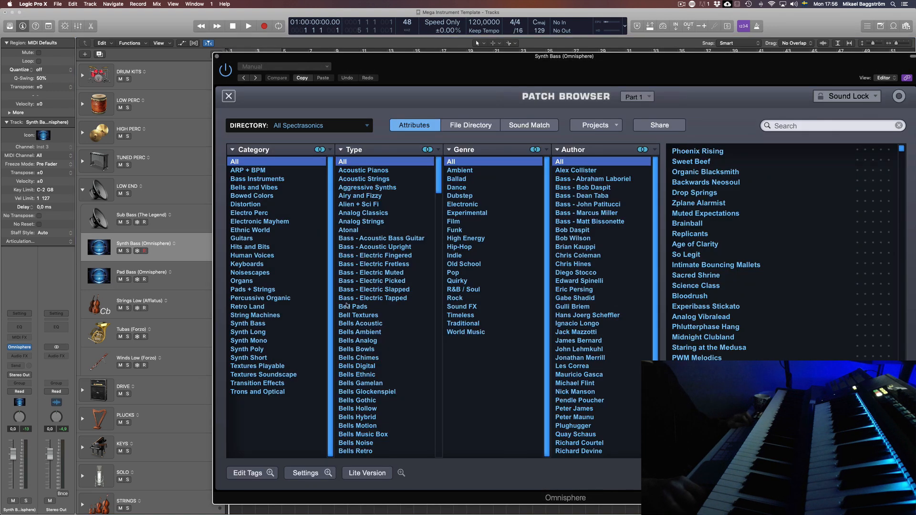
left_click(263, 322)
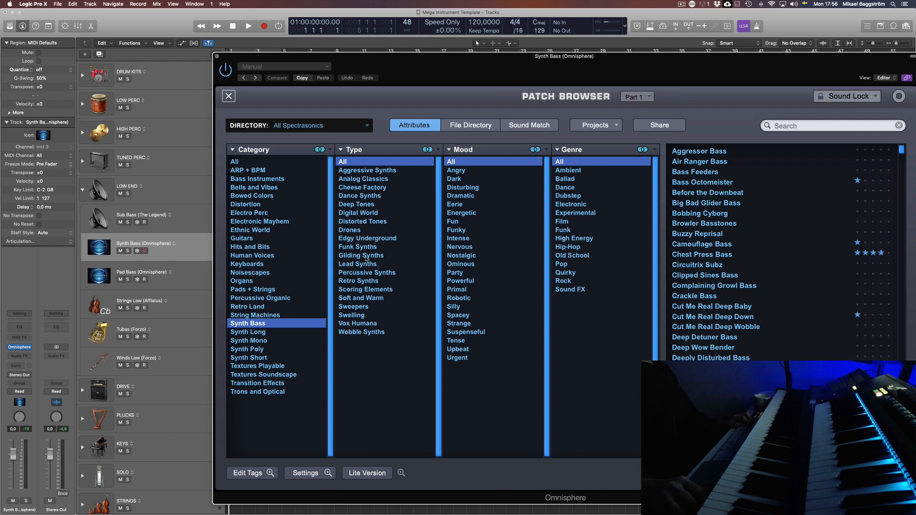
left_click(368, 298)
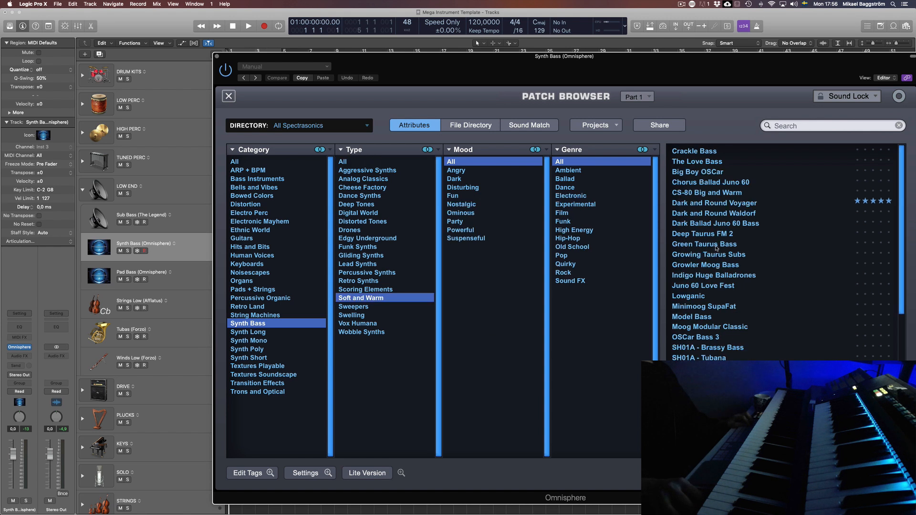
left_click(723, 203)
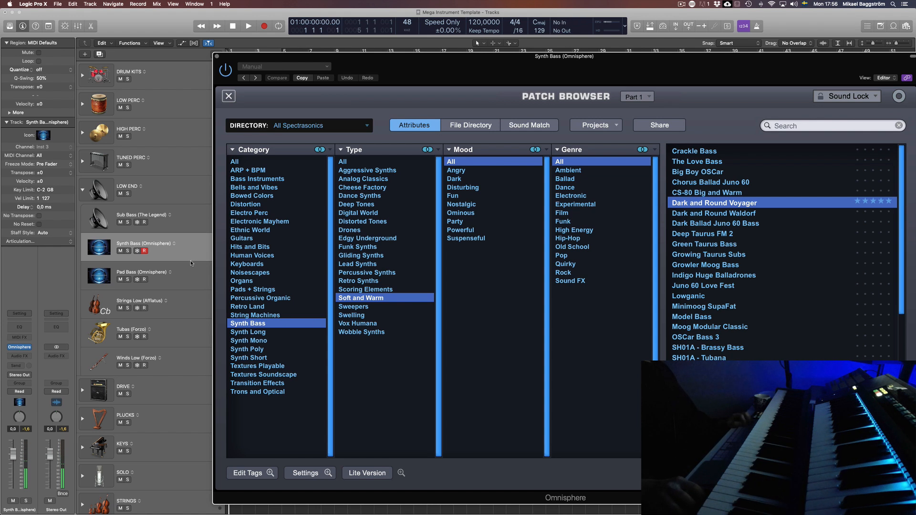
key("super+w")
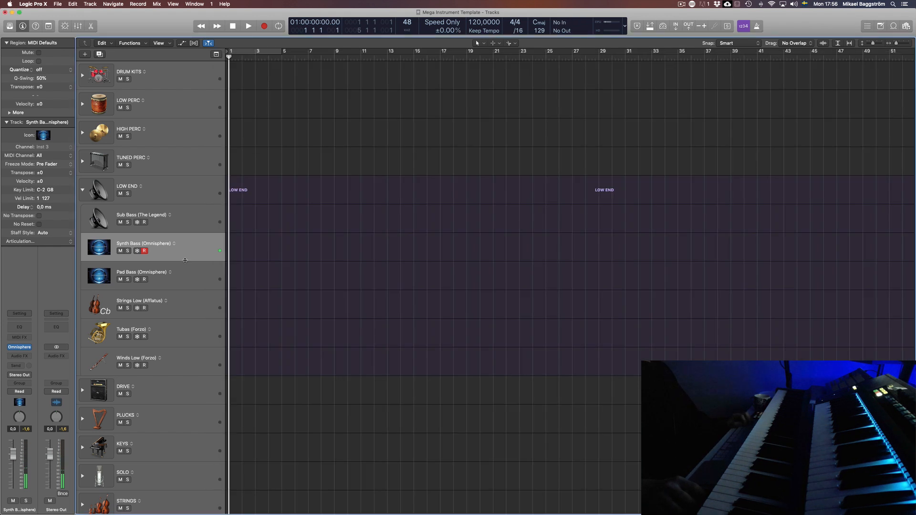
left_click(100, 251)
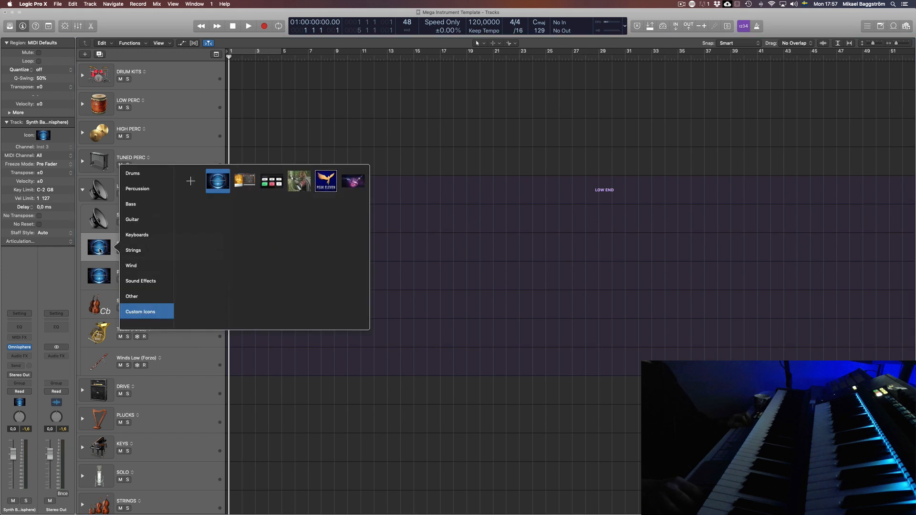
left_click(99, 250)
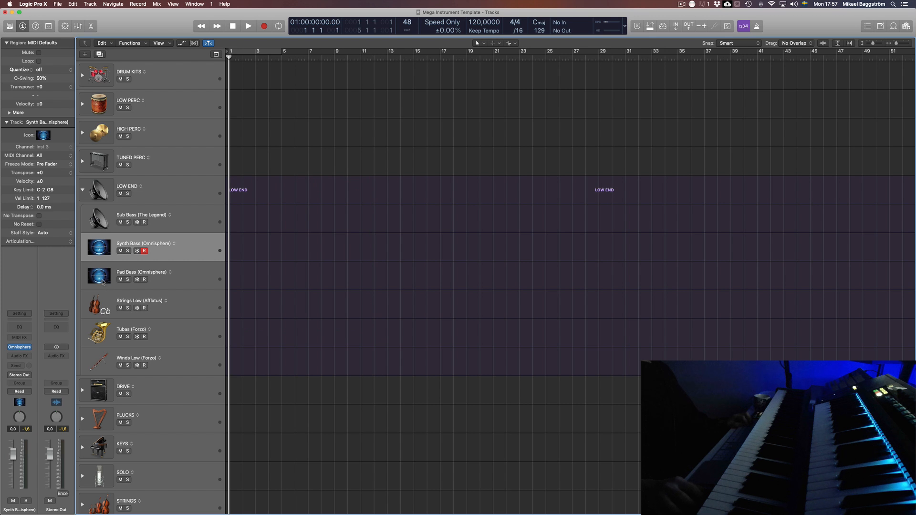
left_click(103, 282)
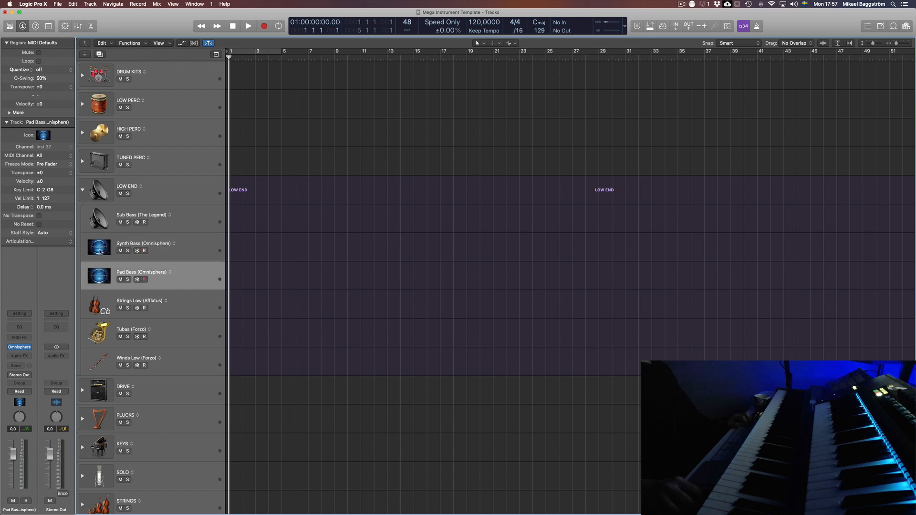
left_click(100, 254)
left_click(198, 218)
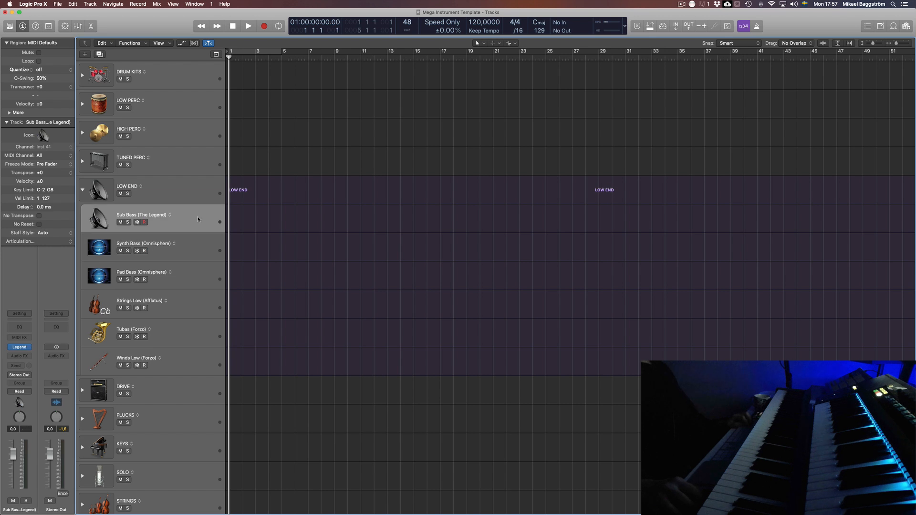
left_click(124, 189)
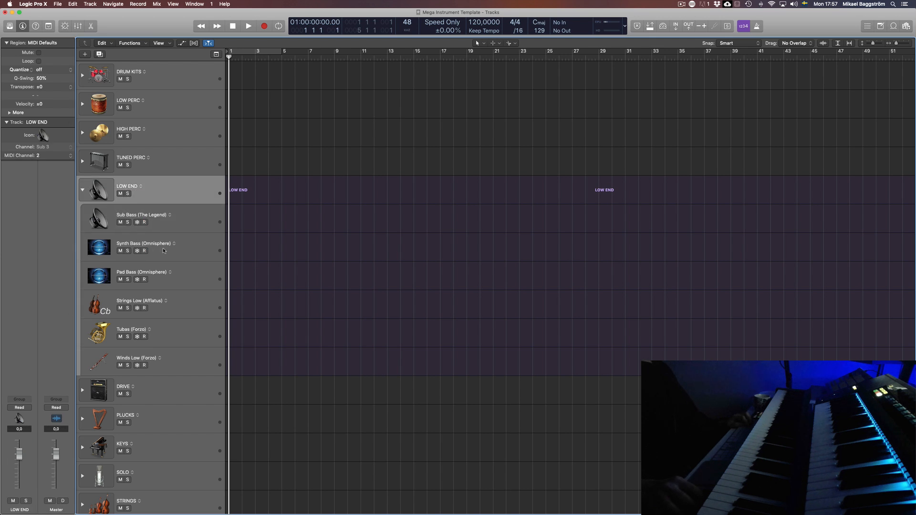
left_click(104, 258)
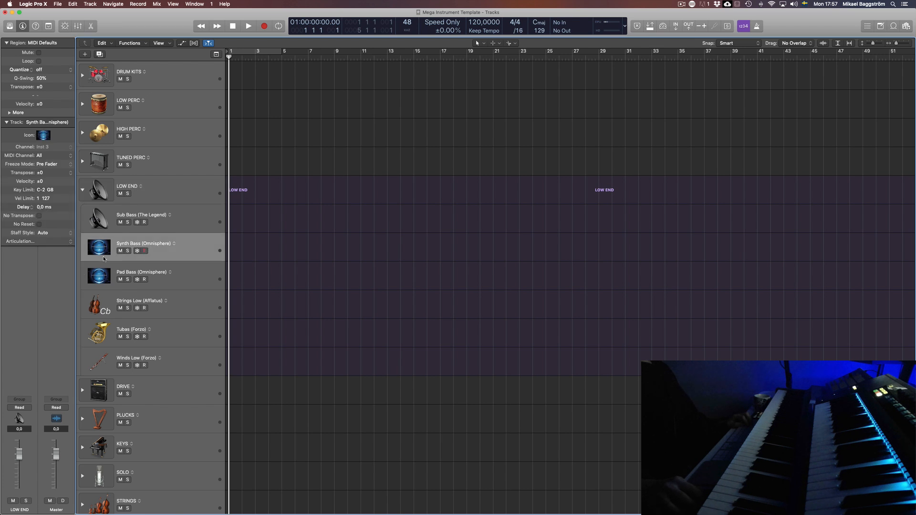
left_click(186, 223)
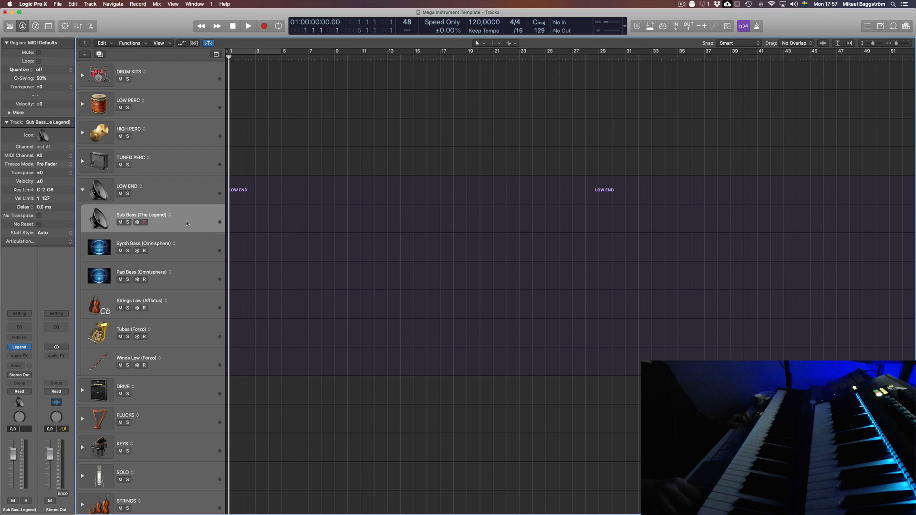
left_click(192, 253)
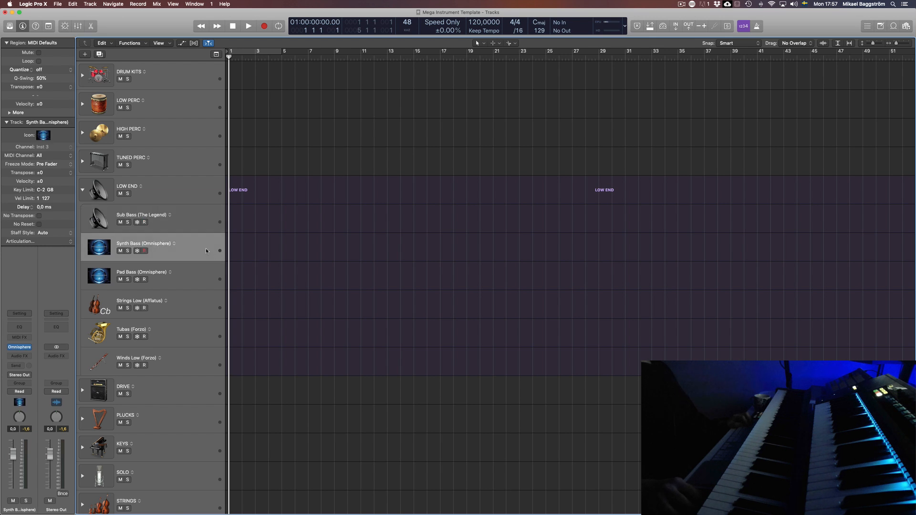
Check the memory usage of Logic Pro X in Activity Monitor, and close the monitor window.
left_click(140, 491)
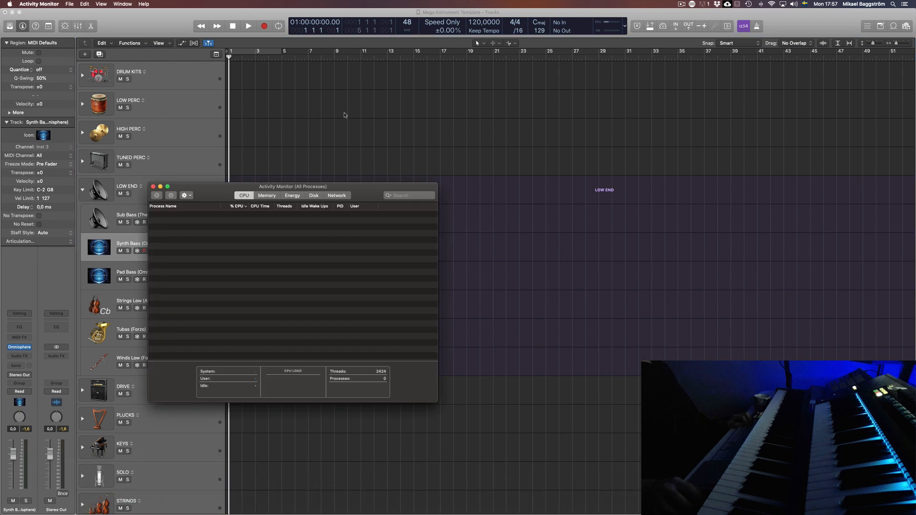
left_click(267, 196)
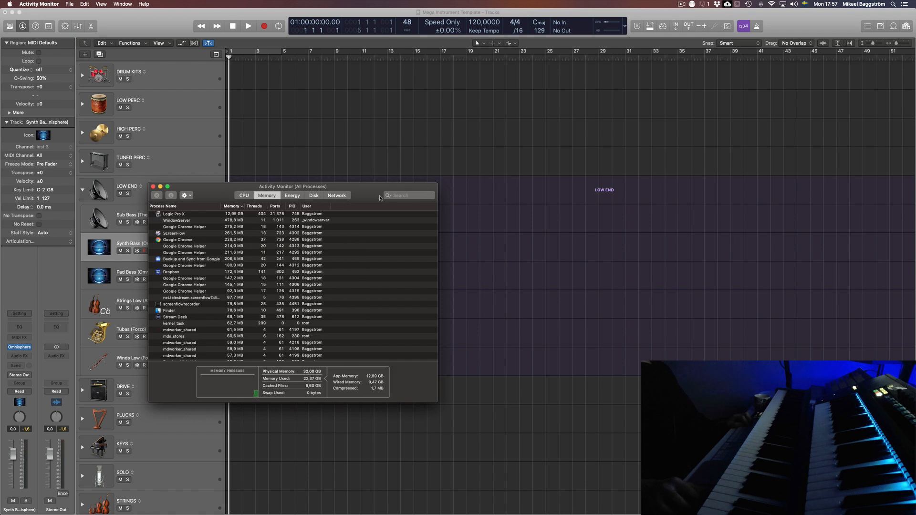
left_click_drag(380, 198, 436, 191)
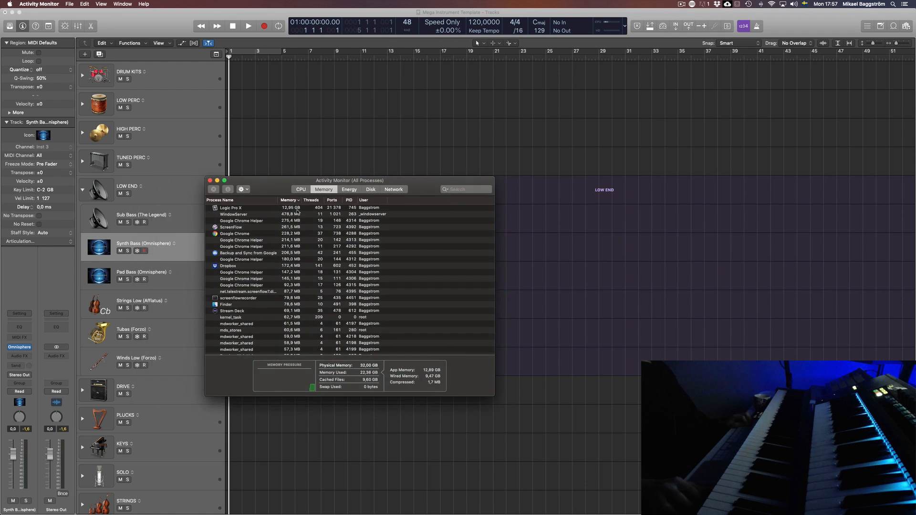
left_click(210, 180)
Go through the Winds Low, Tubas and Strings Low tracks, auditioning the winds, and collapse the LOW END stack.
scroll(199, 286, "down", 5)
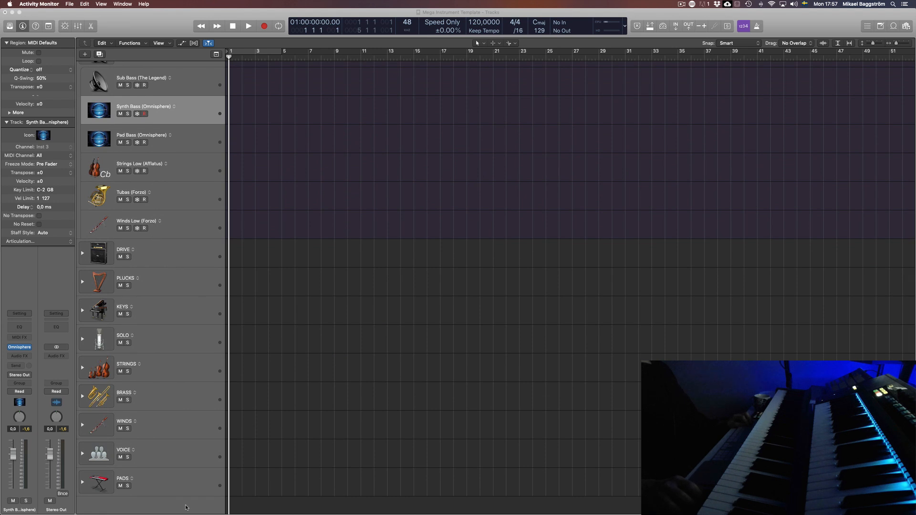
scroll(185, 431, "up", 5)
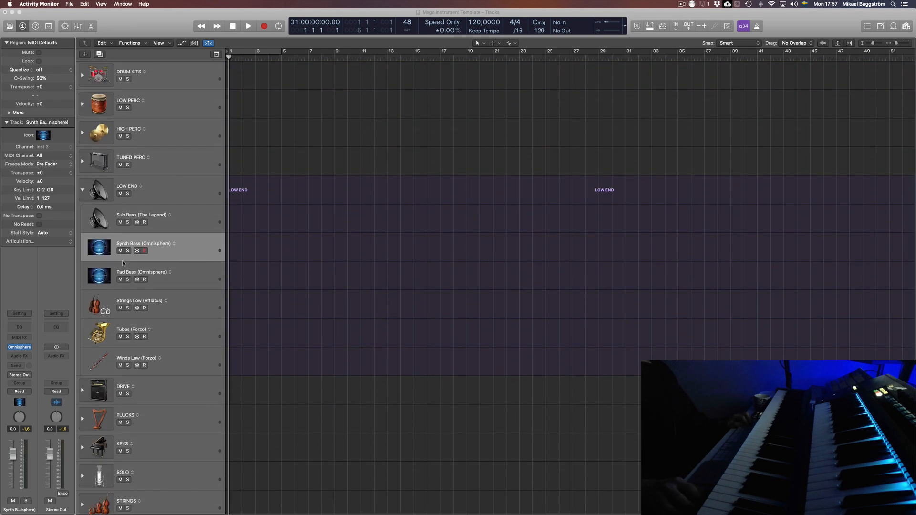
left_click(182, 358)
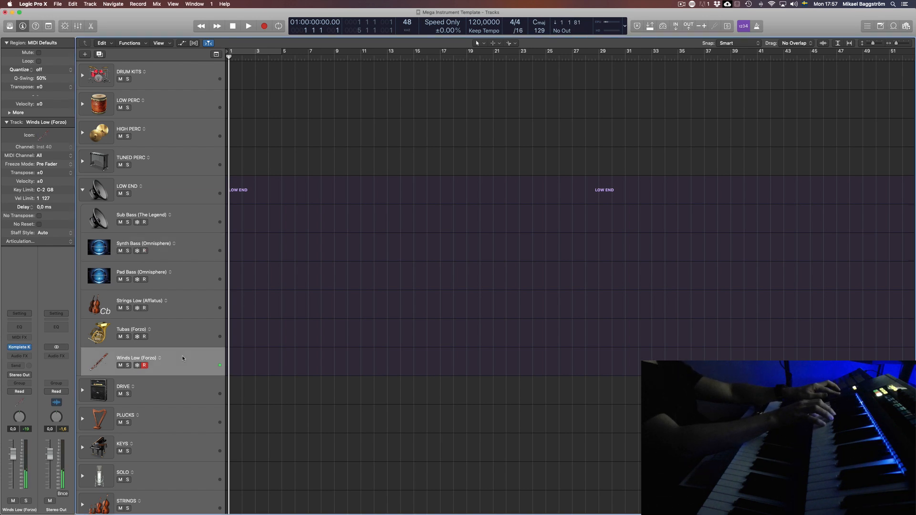
left_click(176, 327)
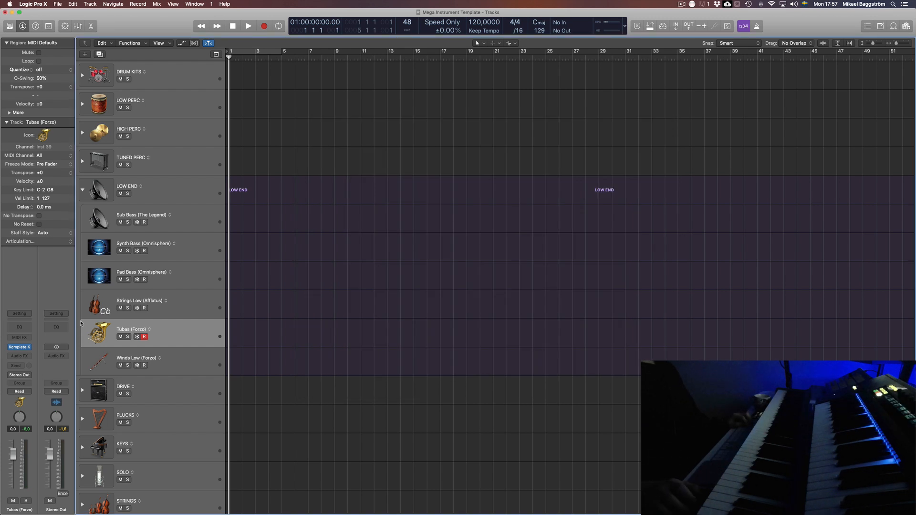
left_click(190, 300)
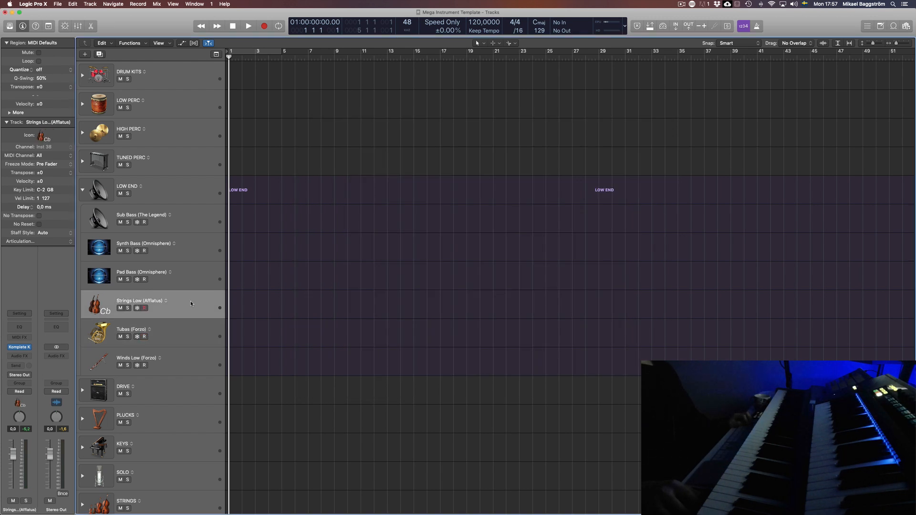
left_click(83, 191)
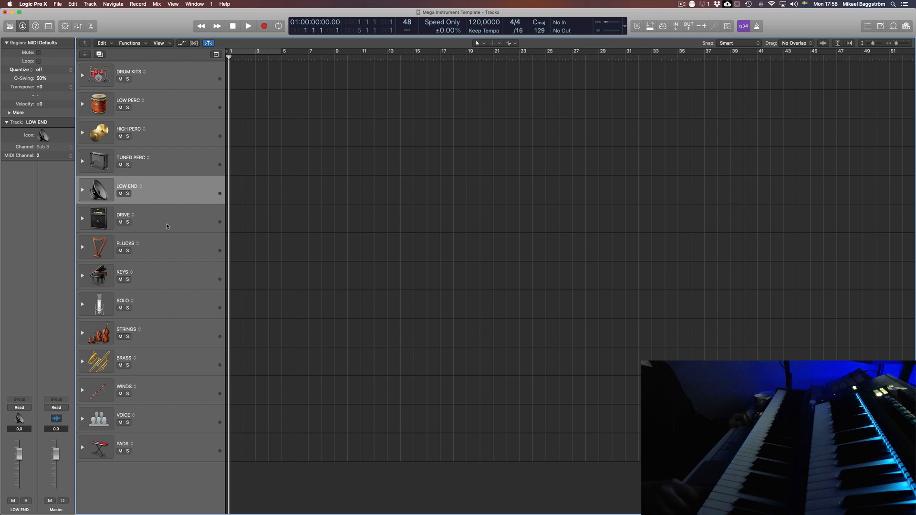
Expand the DRUM KITS stack to review its drumkit tracks, and collapse it again.
left_click(196, 82)
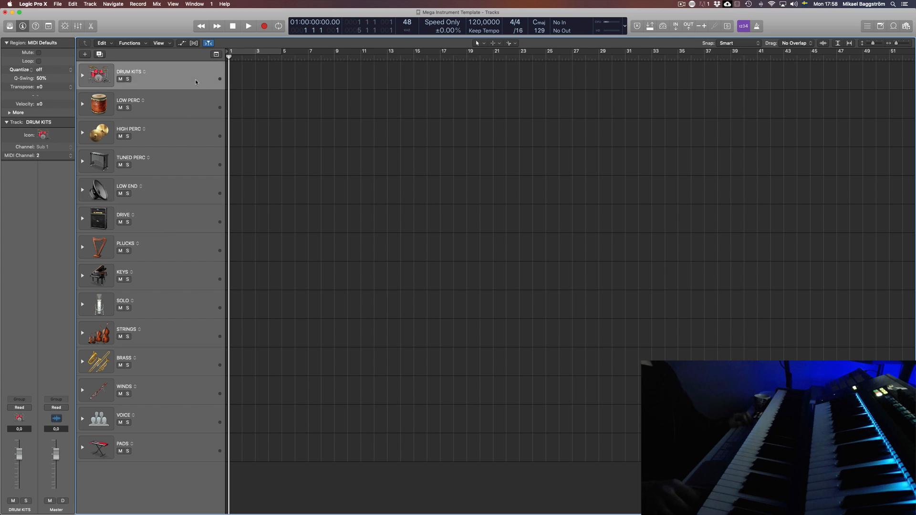
left_click(82, 75)
left_click(82, 75)
left_click(83, 79)
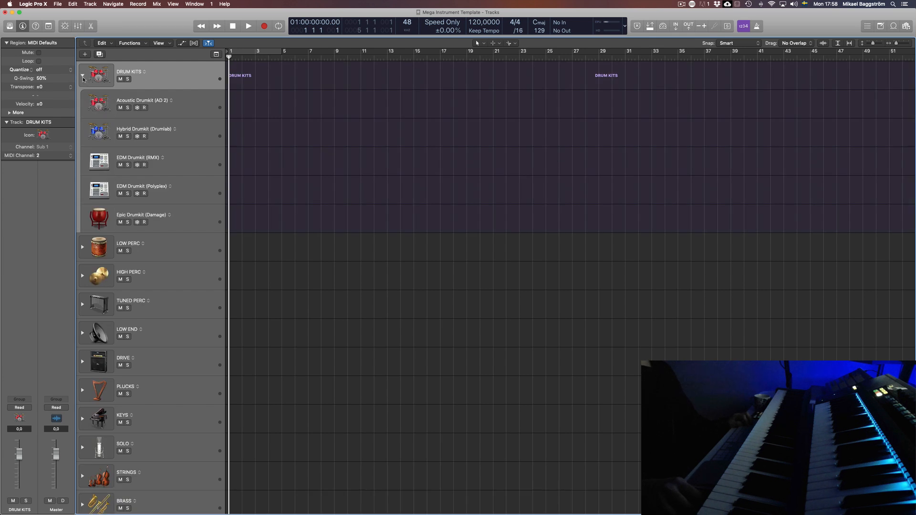
left_click(197, 134)
left_click(83, 75)
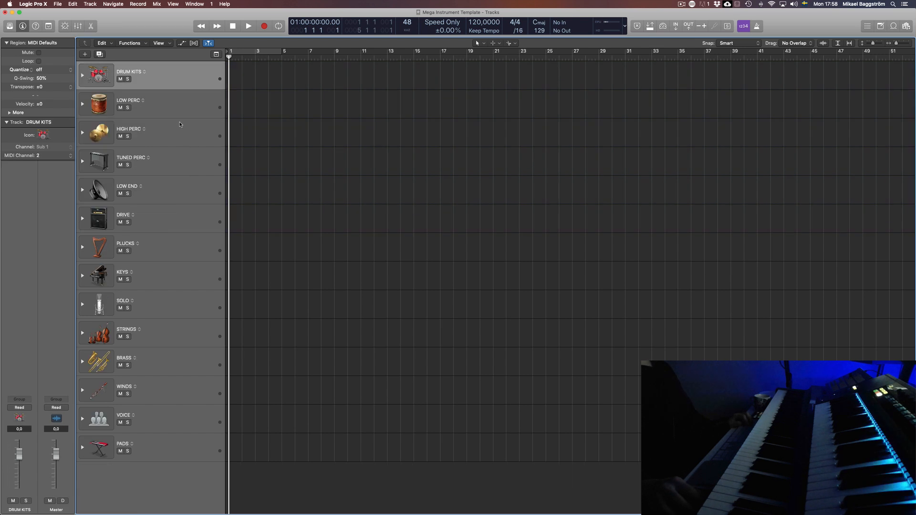
Expand the LOW PERC stack to review its trailer, taiko and tom tracks, and collapse it again.
left_click(176, 114)
left_click(83, 103)
left_click(193, 163)
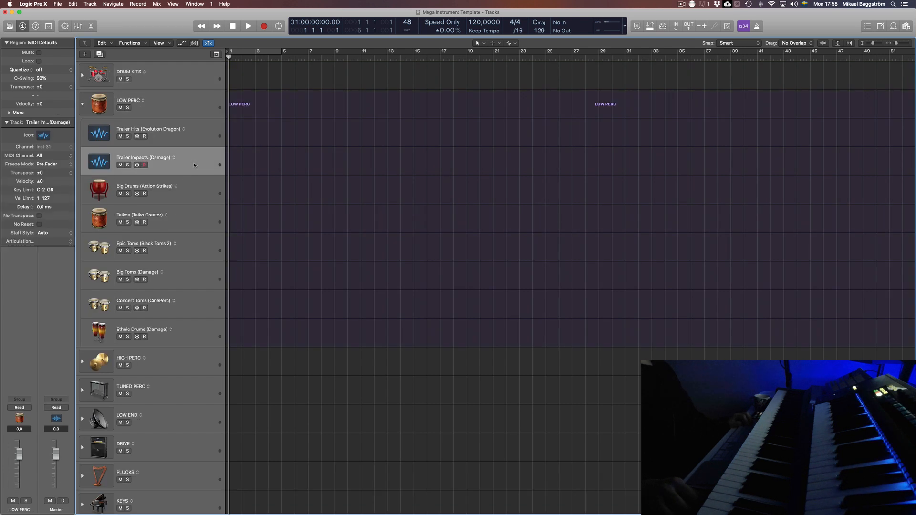
left_click(194, 221)
left_click(188, 250)
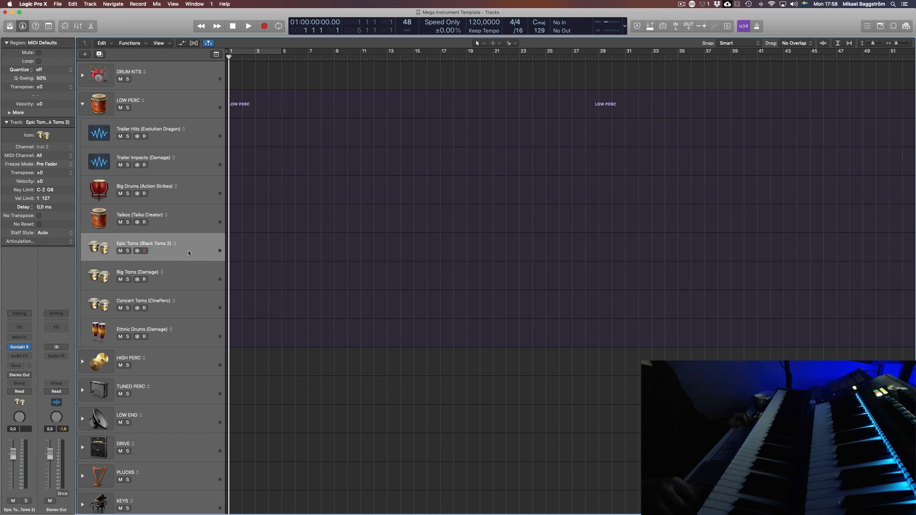
left_click(82, 103)
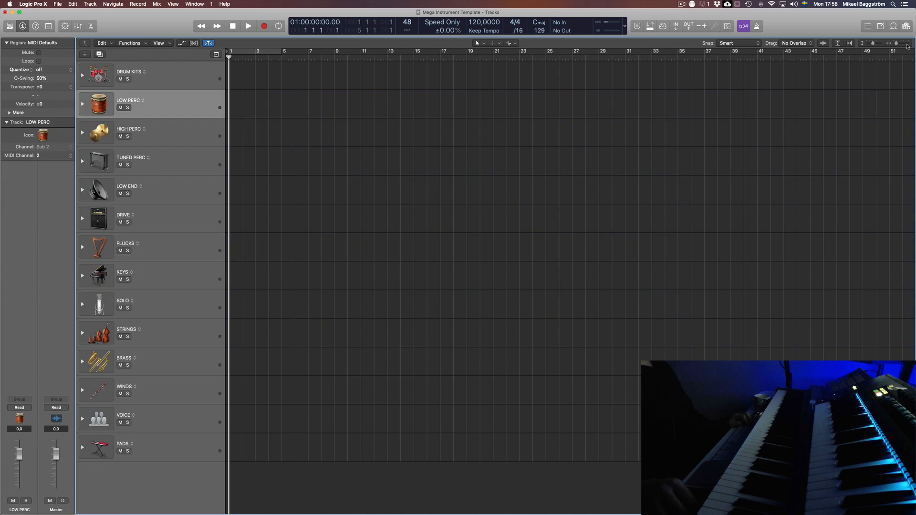
Show the file browser with all files, listing the Mega Instrument Template project in the # LPX Templates folder.
left_click(907, 27)
left_click(907, 27)
left_click(908, 27)
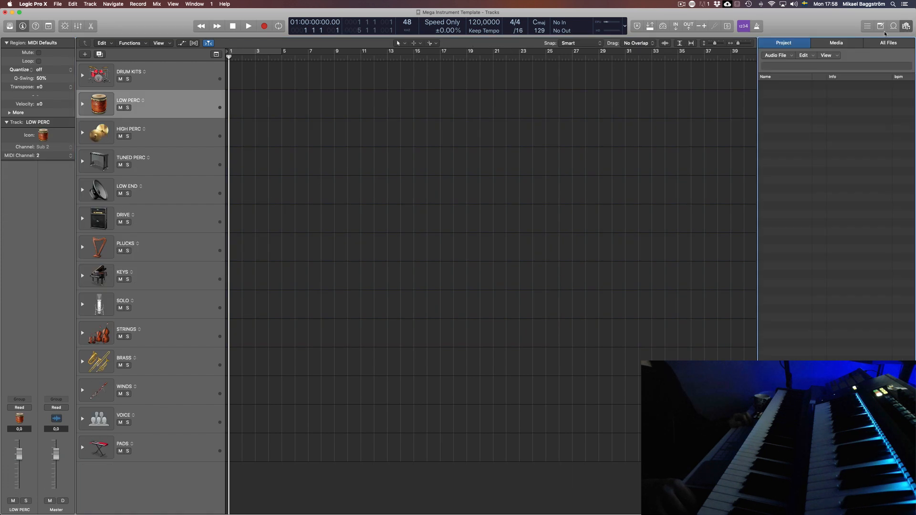
left_click(888, 43)
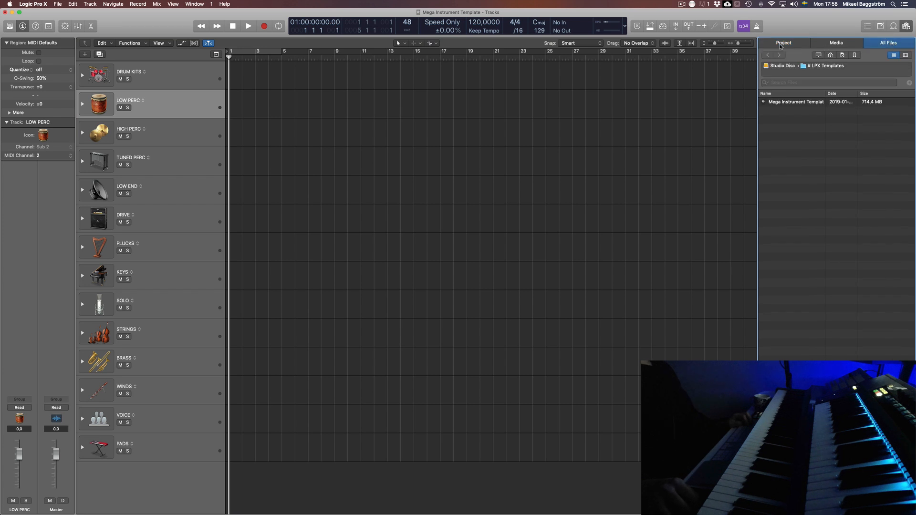
left_click(836, 43)
left_click(877, 44)
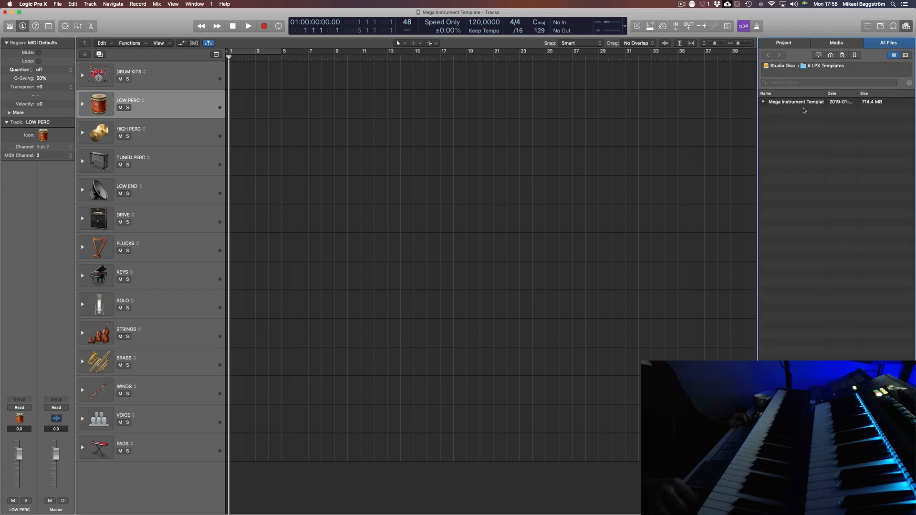